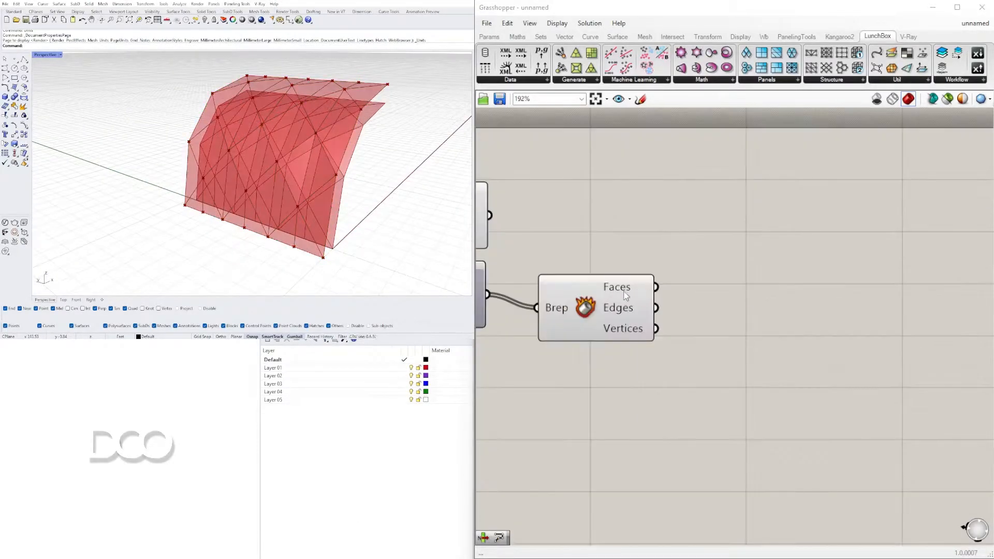
# Add a Curve parameter beside the Deconstruct Brep component and wire the offset curves into the Discontinuity component's Curve input
pyautogui.doubleClick(746, 281)
pyautogui.write('CUR')
pyautogui.click(751, 242)
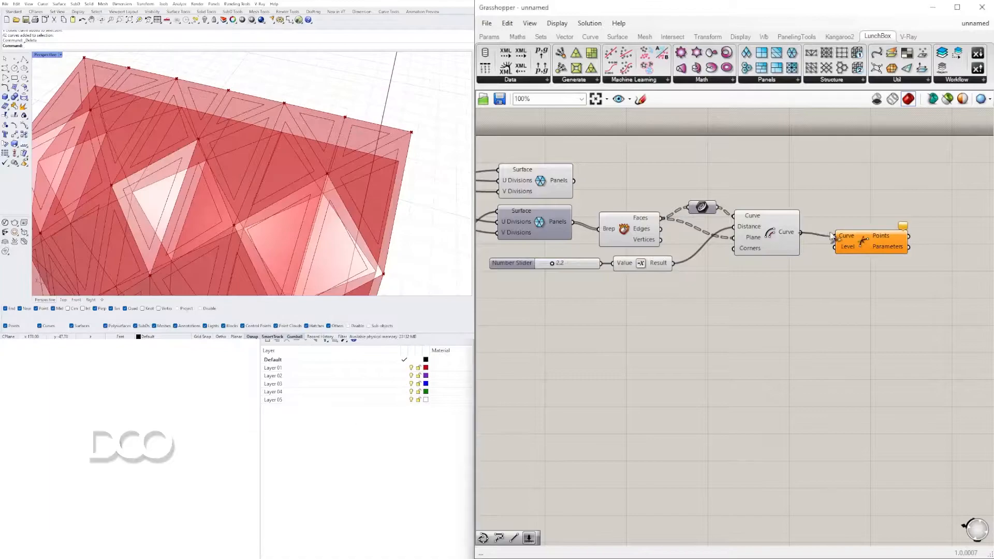
pyautogui.moveTo(800, 232); pyautogui.dragTo(834, 236)
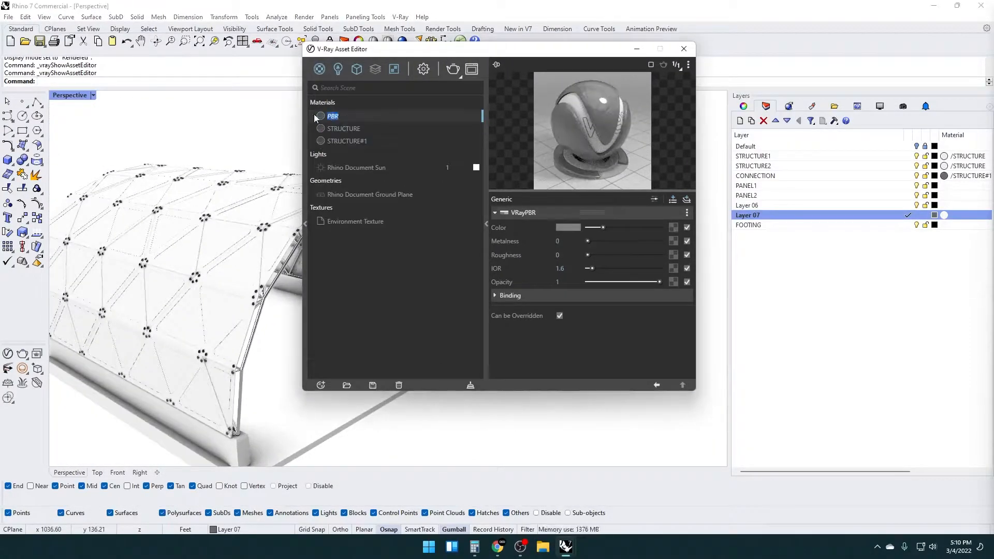
pyautogui.moveTo(595, 255); pyautogui.dragTo(638, 255)
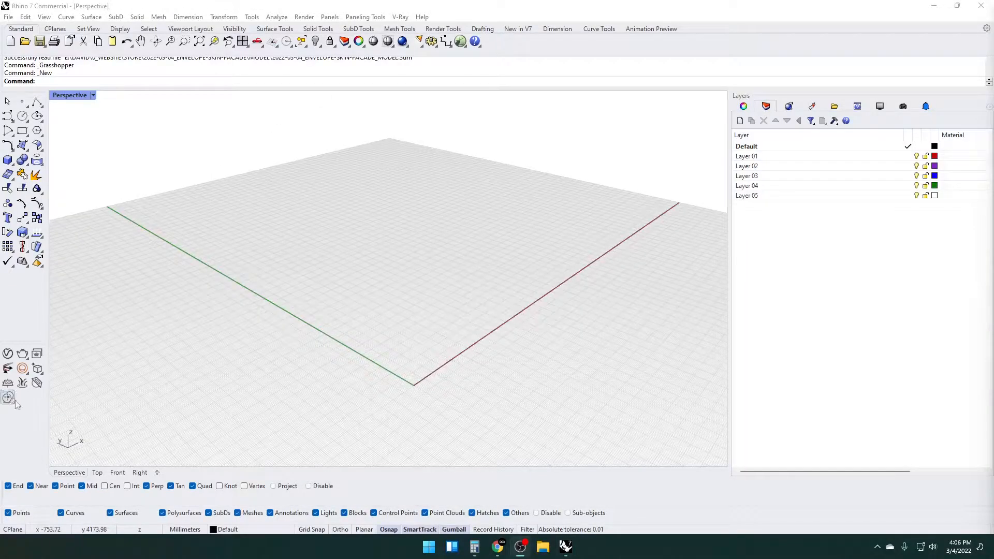
pyautogui.moveTo(305, 325); pyautogui.dragTo(347, 290, button='right')
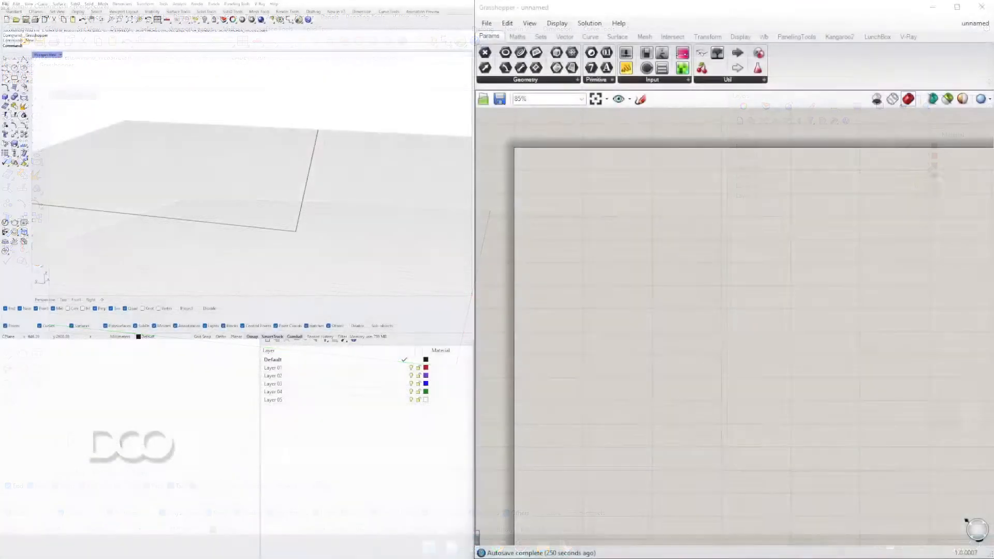
# Add a Construct Point component to the empty Grasshopper canvas and position it near the canvas start
pyautogui.doubleClick(617, 212)
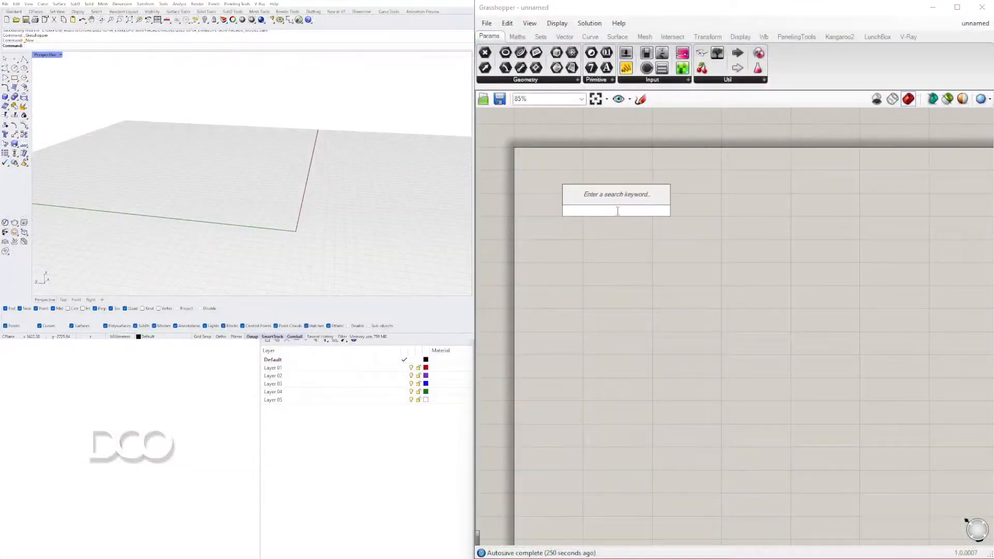
pyautogui.write('constru')
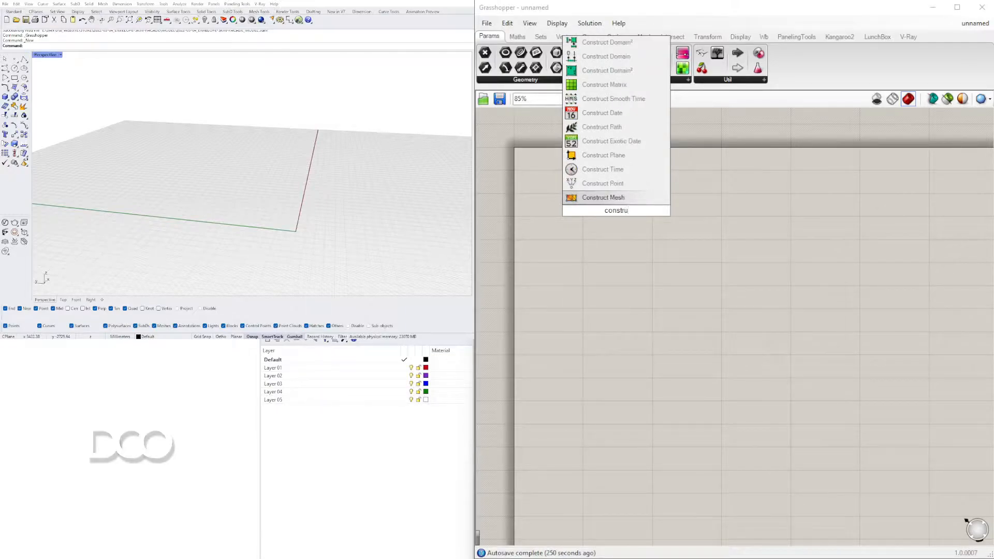
pyautogui.click(616, 184)
pyautogui.moveTo(629, 198); pyautogui.dragTo(682, 223)
pyautogui.moveTo(352, 200); pyautogui.dragTo(290, 208, button='right')
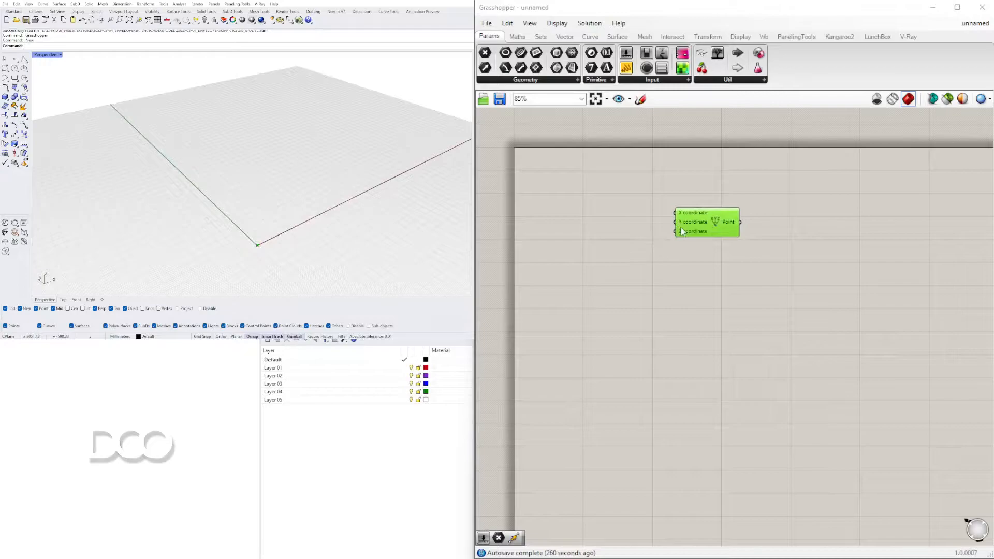
pyautogui.moveTo(706, 228); pyautogui.dragTo(651, 210)
pyautogui.click(762, 243)
pyautogui.moveTo(344, 204); pyautogui.dragTo(267, 212, button='right')
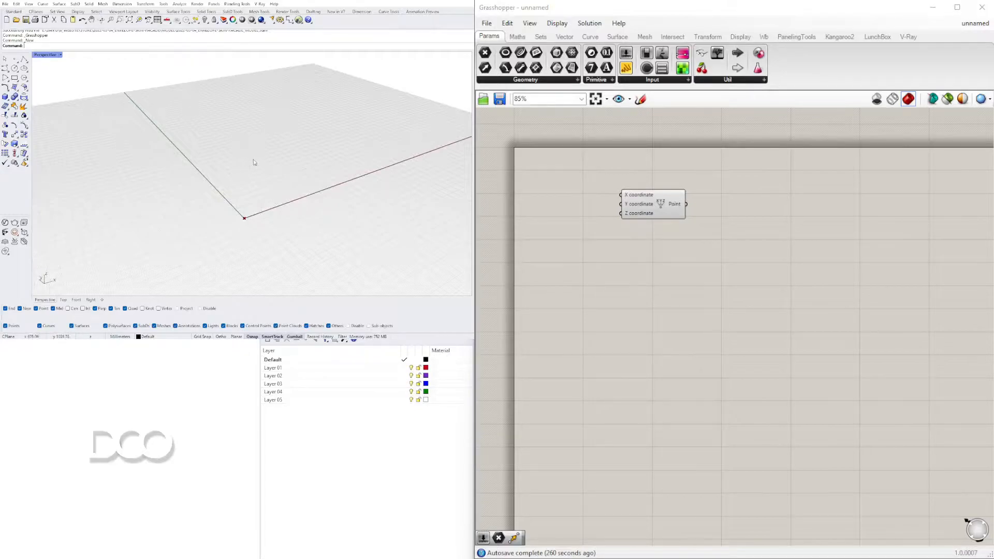
pyautogui.moveTo(661, 212); pyautogui.dragTo(665, 252)
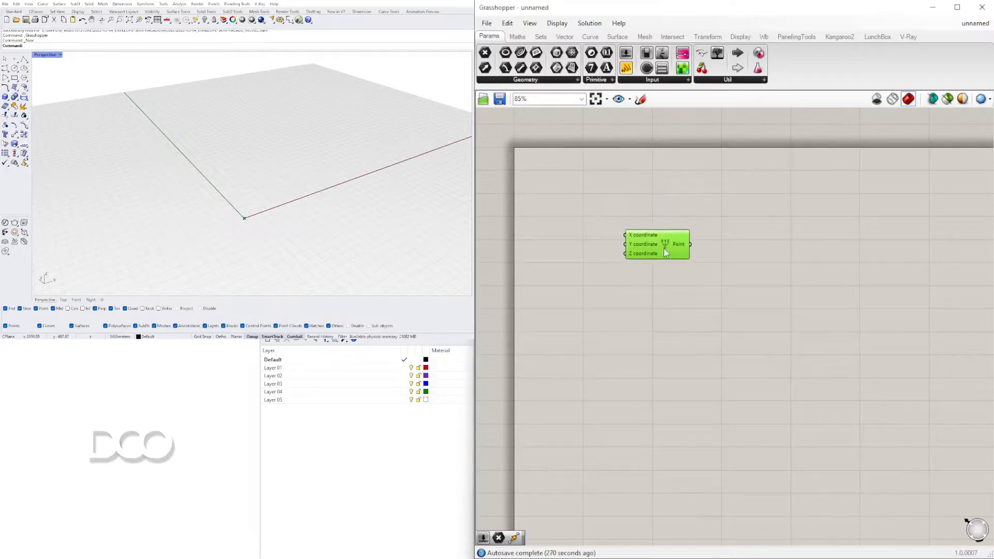
# Add a Move component and feed the constructed point into its Geometry input
pyautogui.doubleClick(761, 267)
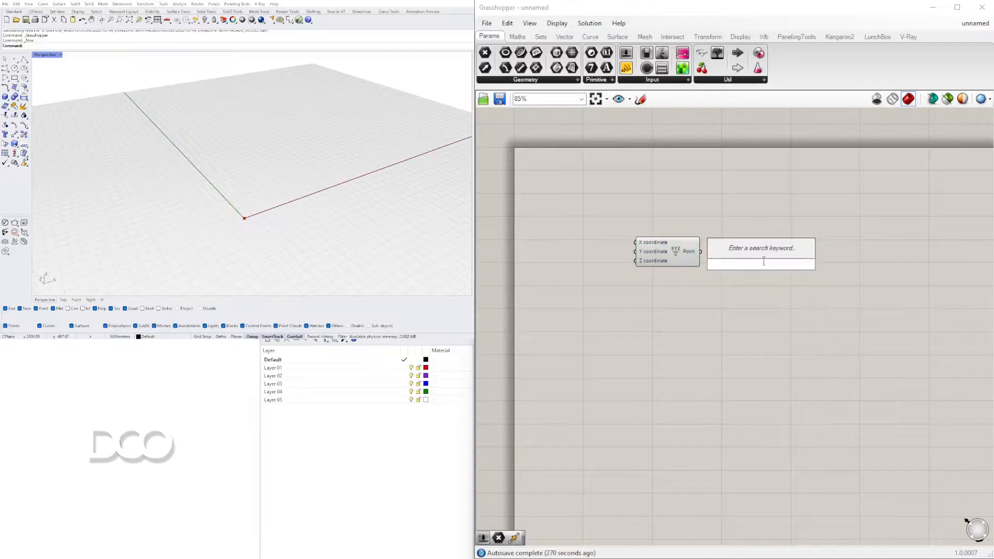
pyautogui.write('move')
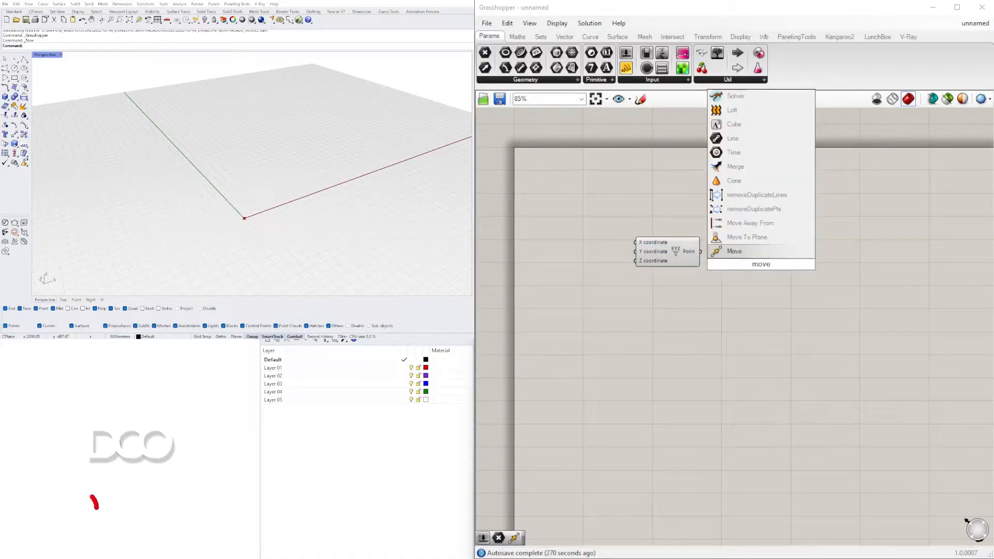
pyautogui.click(734, 251)
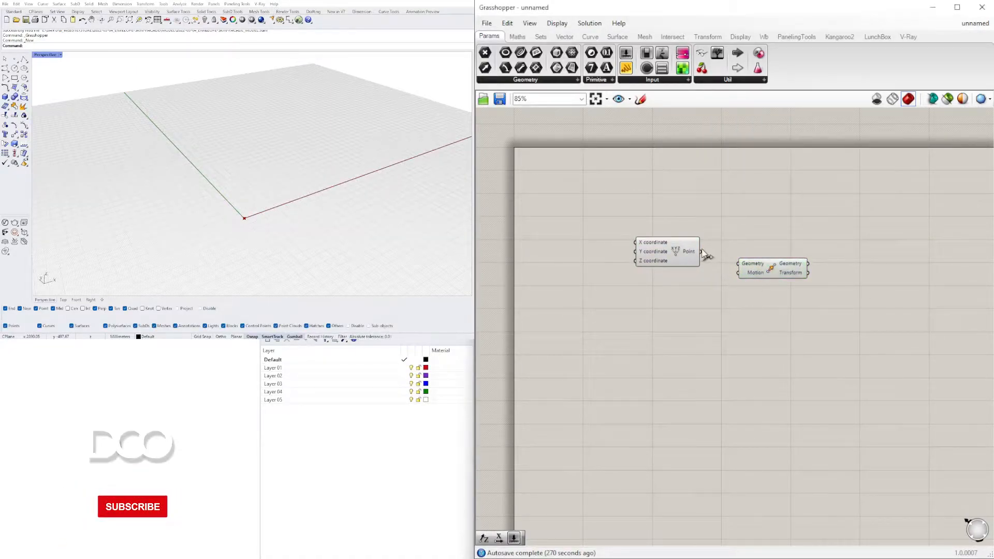
pyautogui.moveTo(757, 272); pyautogui.dragTo(757, 279)
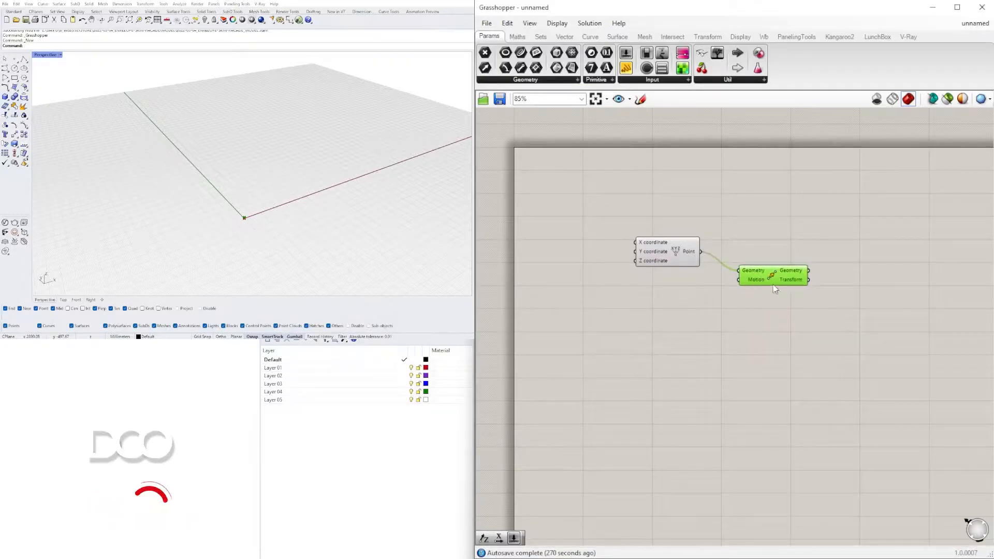
# Add a Unit Z vector below the Construct Point component and connect it to the Move component's Motion input
pyautogui.doubleClick(654, 286)
pyautogui.write('z')
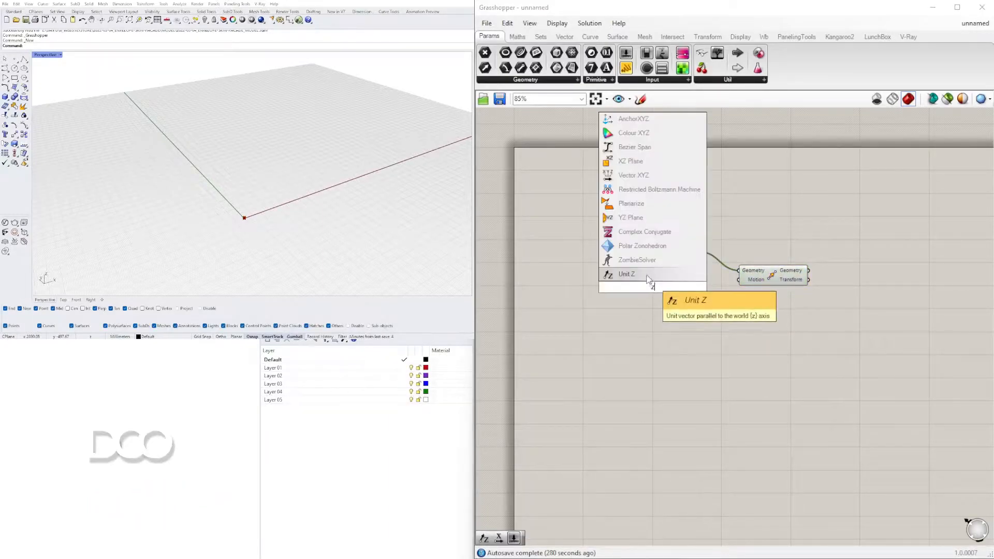
pyautogui.click(648, 275)
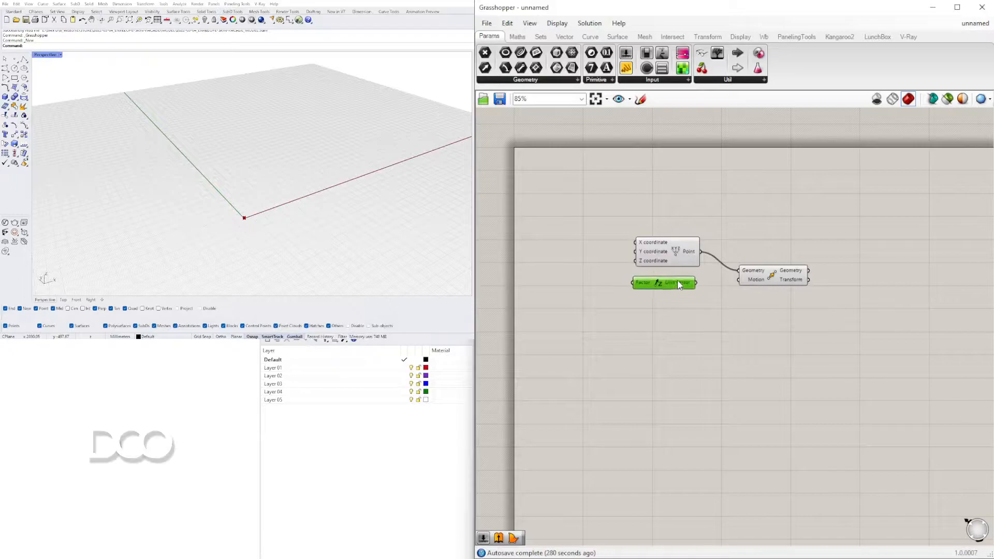
pyautogui.moveTo(782, 328); pyautogui.dragTo(747, 249)
pyautogui.click(757, 303)
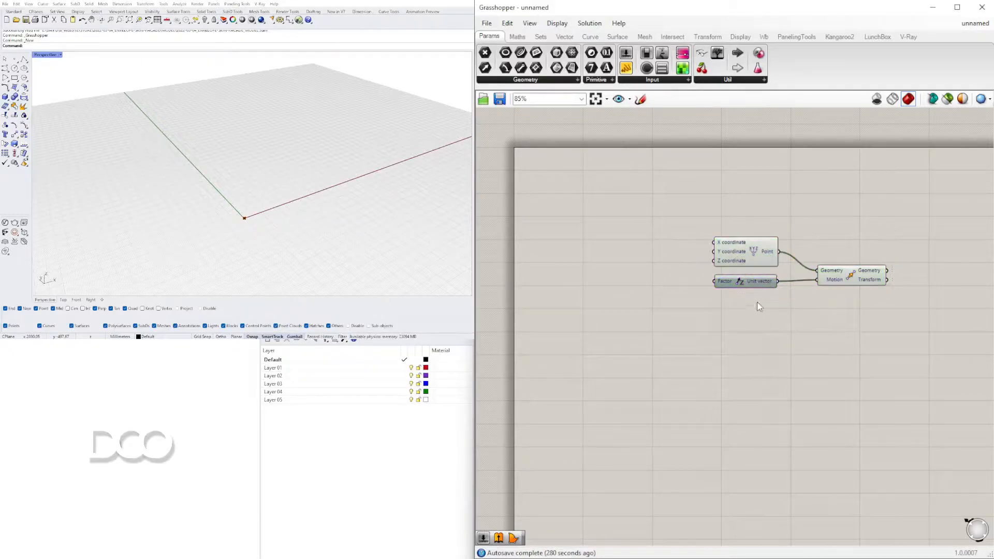
# Create a number slider with the value 20 and connect it to the Unit Z Factor input
pyautogui.doubleClick(635, 285)
pyautogui.write('20')
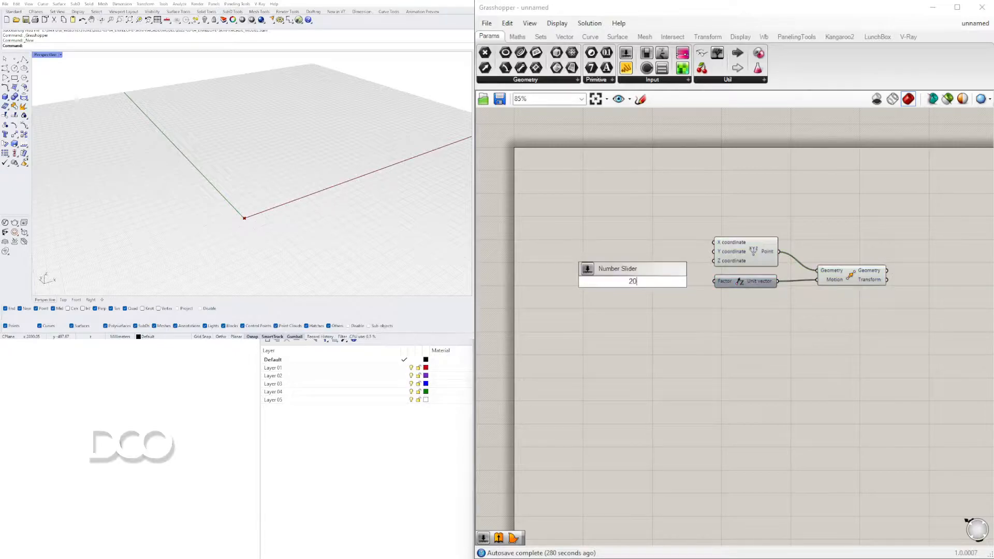
pyautogui.press('Return')
pyautogui.scroll(3, 616, 285)
pyautogui.moveTo(609, 282); pyautogui.dragTo(632, 280)
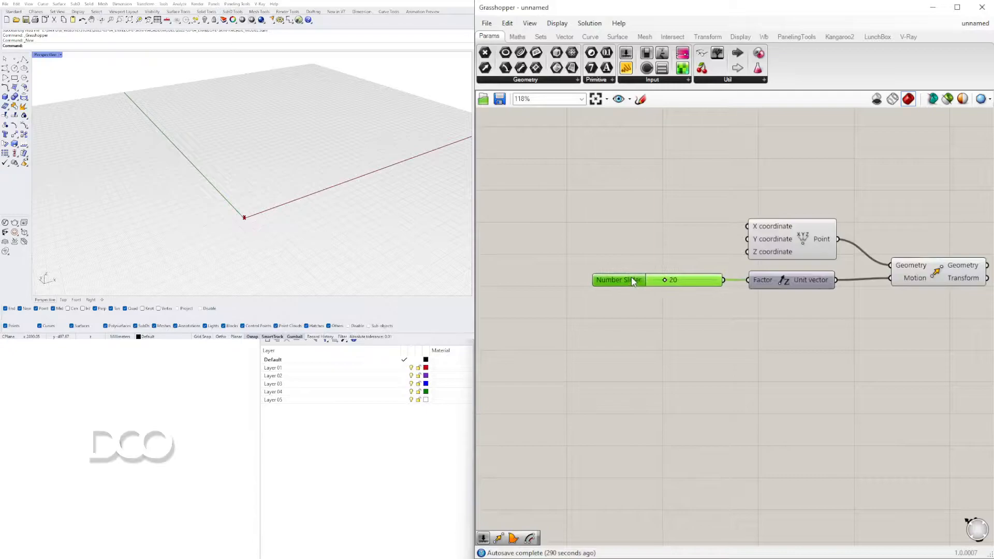
pyautogui.rightClick(627, 281)
pyautogui.click(642, 252)
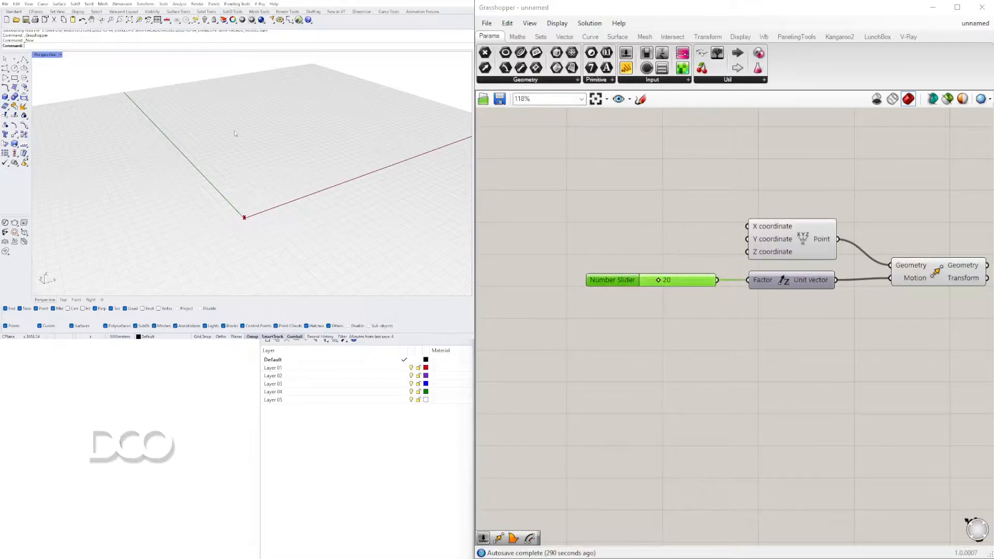
# Raise the slider driving the Unit Z factor to 79
pyautogui.scroll(-5, 259, 158)
pyautogui.keyDown('shift'); pyautogui.moveTo(260, 159); pyautogui.dragTo(239, 159, button='right'); pyautogui.keyUp('shift')
pyautogui.scroll(-5, 237, 176)
pyautogui.scroll(10, 230, 204)
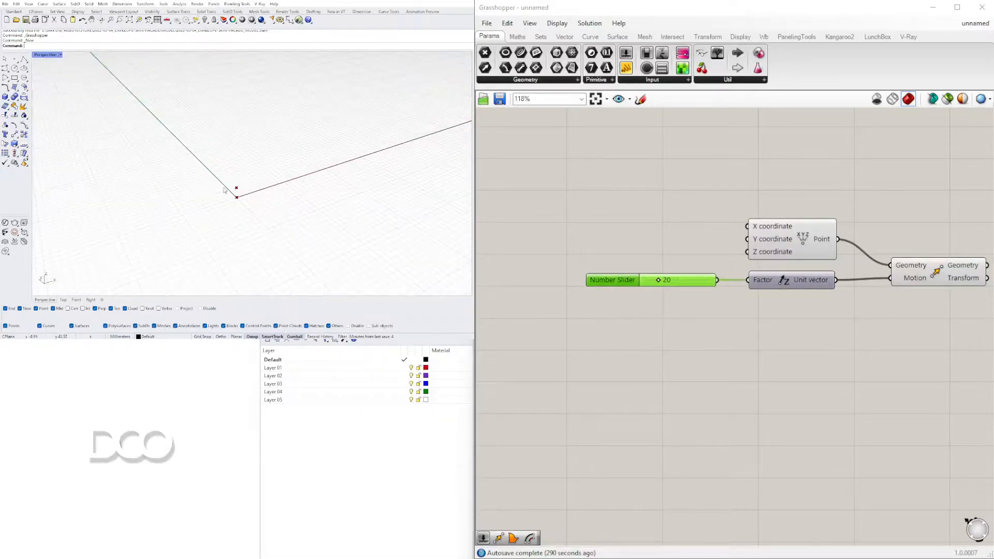
pyautogui.moveTo(659, 285); pyautogui.dragTo(700, 285)
pyautogui.scroll(-5, 231, 171)
pyautogui.moveTo(230, 185); pyautogui.dragTo(241, 184, button='right')
# Change the Rhino document's model units to feet
pyautogui.press('Return')
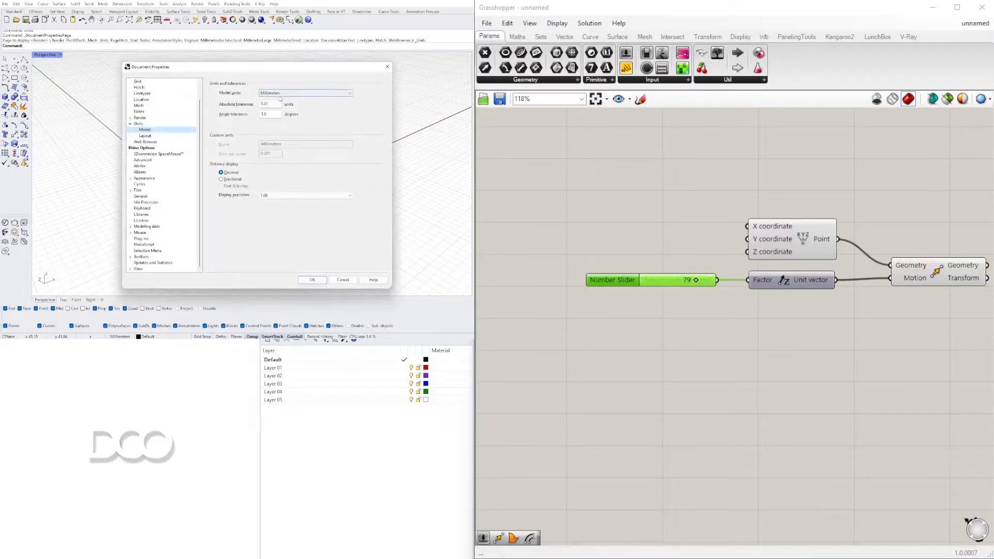
pyautogui.click(280, 93)
pyautogui.click(286, 141)
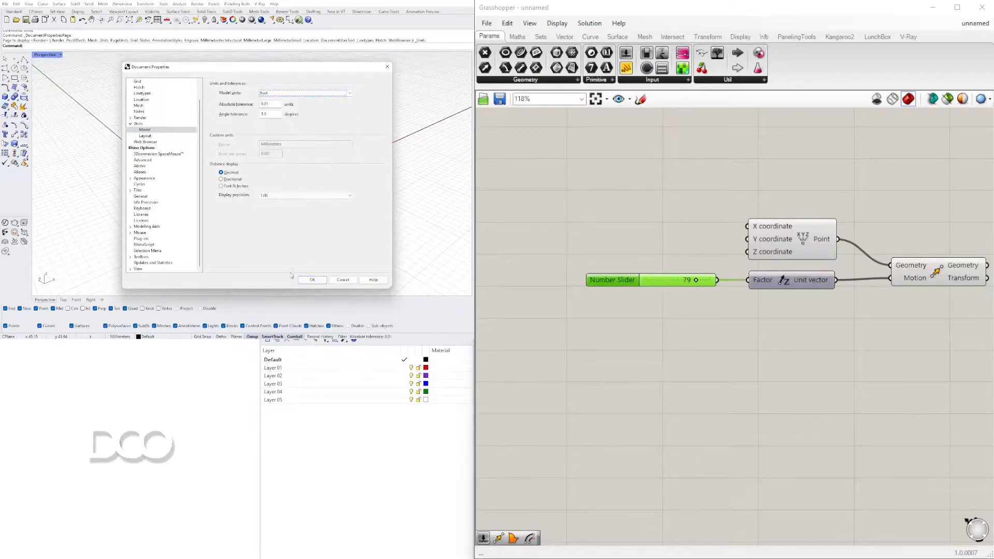
pyautogui.click(312, 280)
pyautogui.keyDown('shift'); pyautogui.moveTo(322, 167); pyautogui.dragTo(238, 146, button='right'); pyautogui.keyUp('shift')
pyautogui.scroll(5, 328, 140)
pyautogui.scroll(-5, 237, 130)
# Add a second Move component after the first and feed the first Move's Geometry output into its Geometry input
pyautogui.moveTo(942, 260); pyautogui.dragTo(755, 252, button='right')
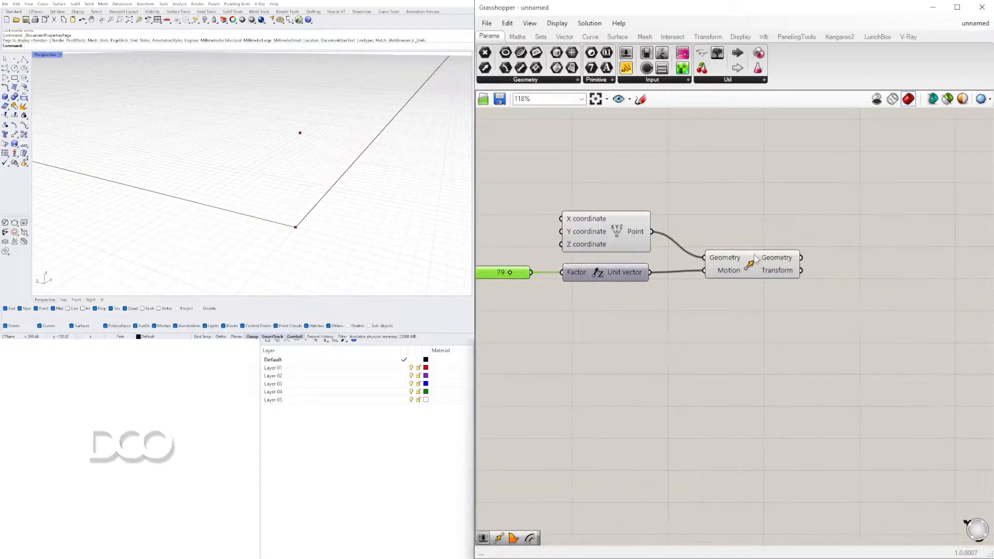
pyautogui.click(759, 268)
pyautogui.scroll(-5, 271, 179)
pyautogui.moveTo(280, 175); pyautogui.dragTo(226, 178, button='right')
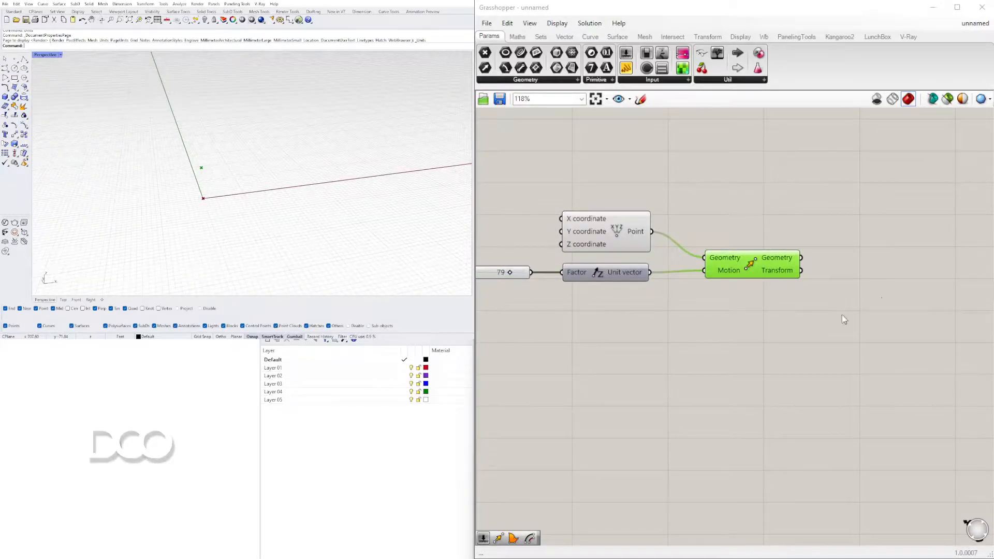
pyautogui.doubleClick(755, 326)
pyautogui.write('move')
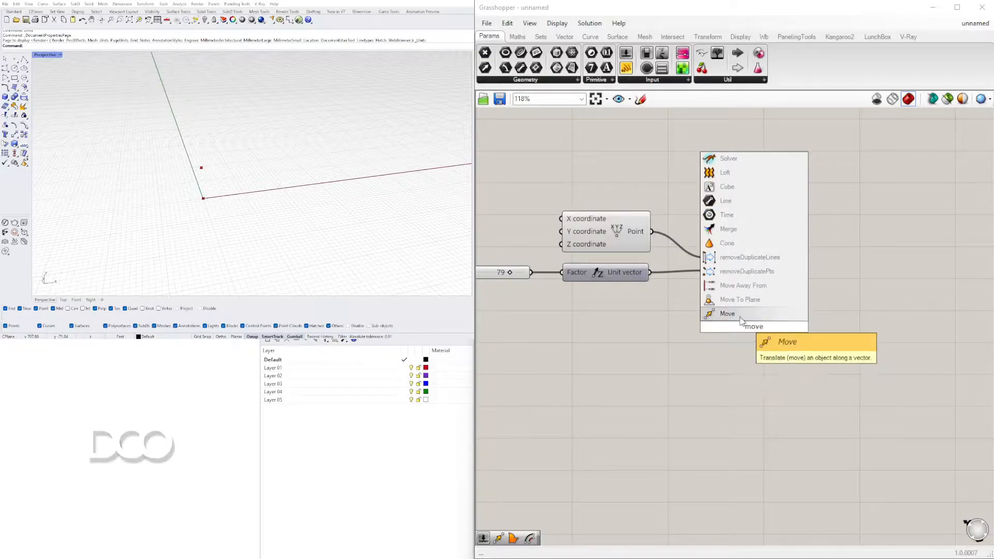
pyautogui.click(727, 313)
pyautogui.moveTo(743, 331); pyautogui.dragTo(853, 291)
# Add a Unit X vector and connect it to the second Move component's Motion input
pyautogui.doubleClick(732, 308)
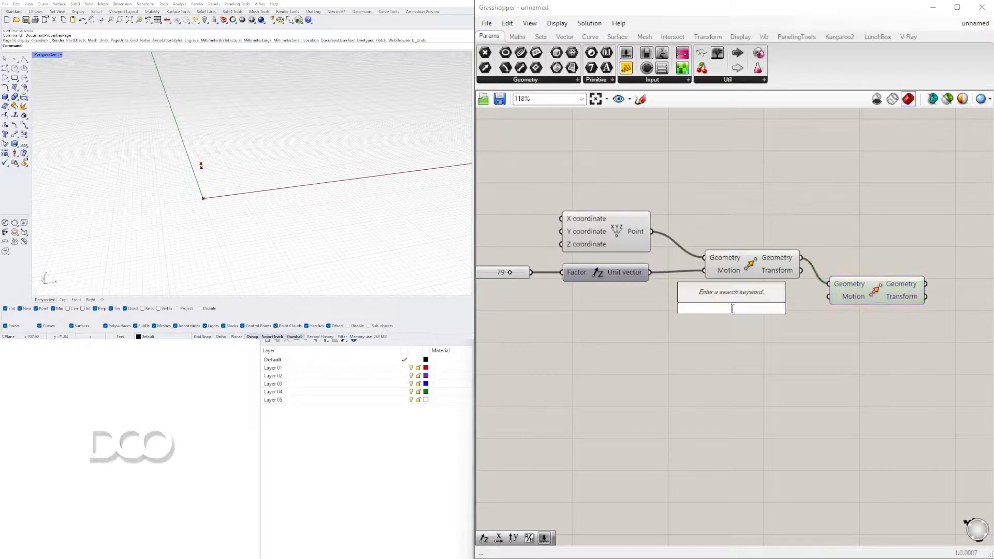
pyautogui.write('x')
pyautogui.click(722, 296)
pyautogui.moveTo(743, 316); pyautogui.dragTo(769, 310)
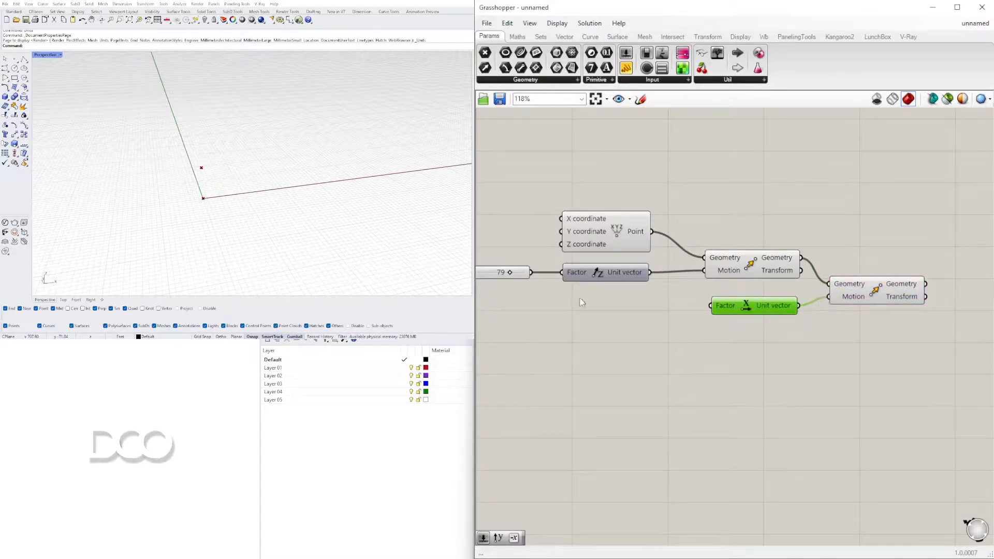
# Duplicate the Unit Z number slider and connect the copy to the Unit X Factor input
pyautogui.moveTo(576, 311); pyautogui.dragTo(653, 300, button='right')
pyautogui.moveTo(500, 265); pyautogui.dragTo(559, 265, button='right')
pyautogui.click(558, 265)
pyautogui.press('alt')
pyautogui.keyDown('alt'); pyautogui.moveTo(561, 267); pyautogui.dragTo(721, 301); pyautogui.keyUp('alt')
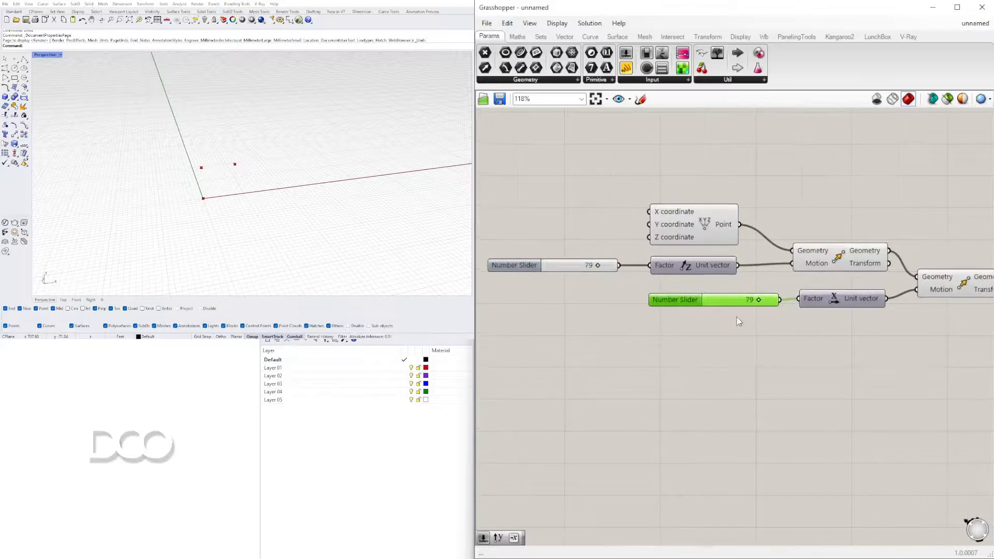
# Set the slider driving the Unit X factor to 48
pyautogui.scroll(4, 806, 297)
pyautogui.scroll(-6, 742, 278)
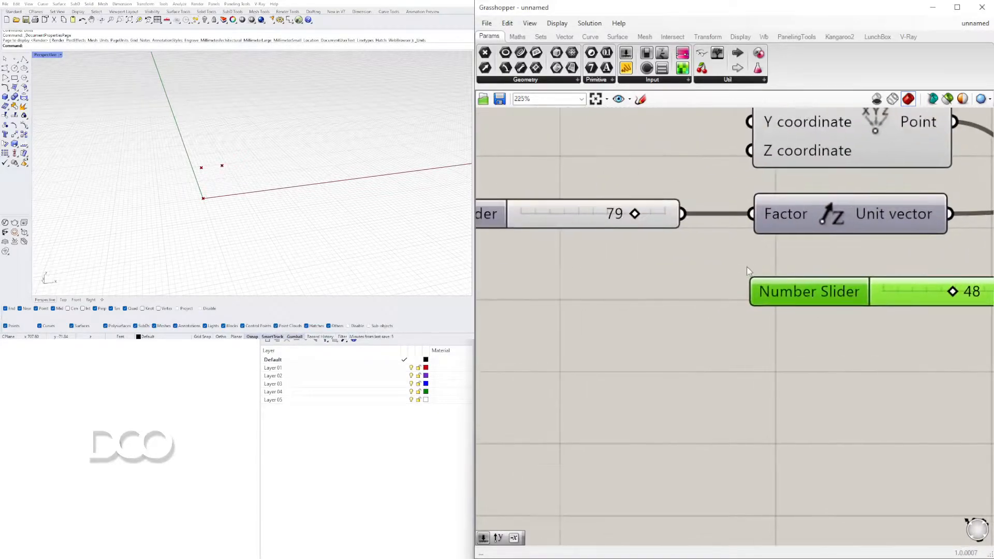
pyautogui.moveTo(901, 345); pyautogui.dragTo(596, 263)
pyautogui.moveTo(788, 262); pyautogui.dragTo(772, 261)
pyautogui.moveTo(860, 319); pyautogui.dragTo(693, 286)
pyautogui.click(877, 309)
pyautogui.click(339, 182)
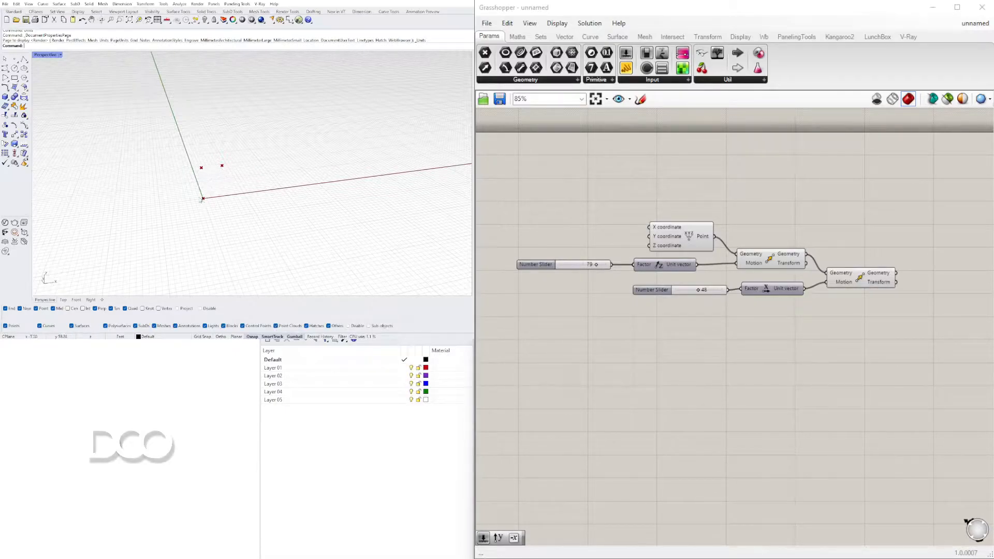
# Add a Nurbs Curve component after the second Move component
pyautogui.moveTo(927, 254); pyautogui.dragTo(764, 250, button='right')
pyautogui.doubleClick(764, 250)
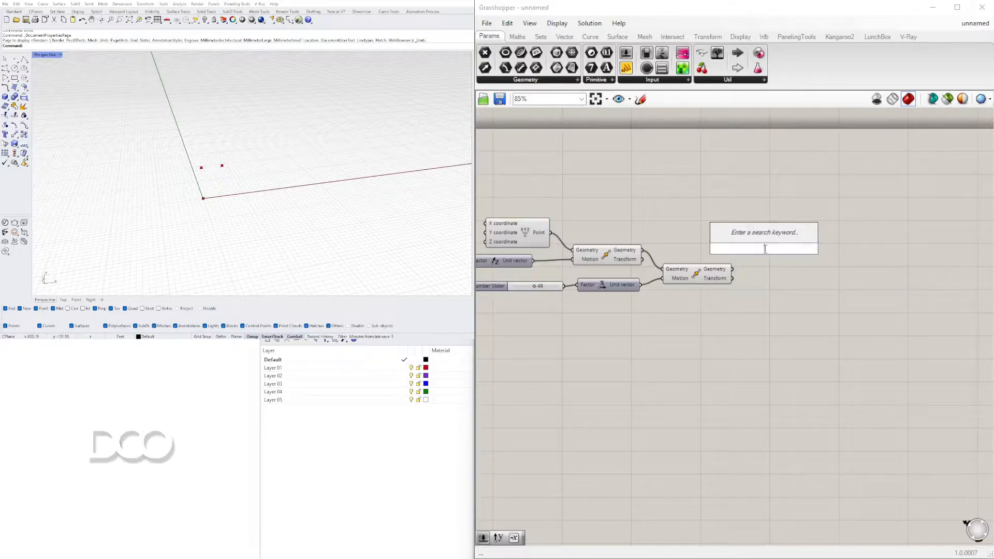
pyautogui.write('nurbs')
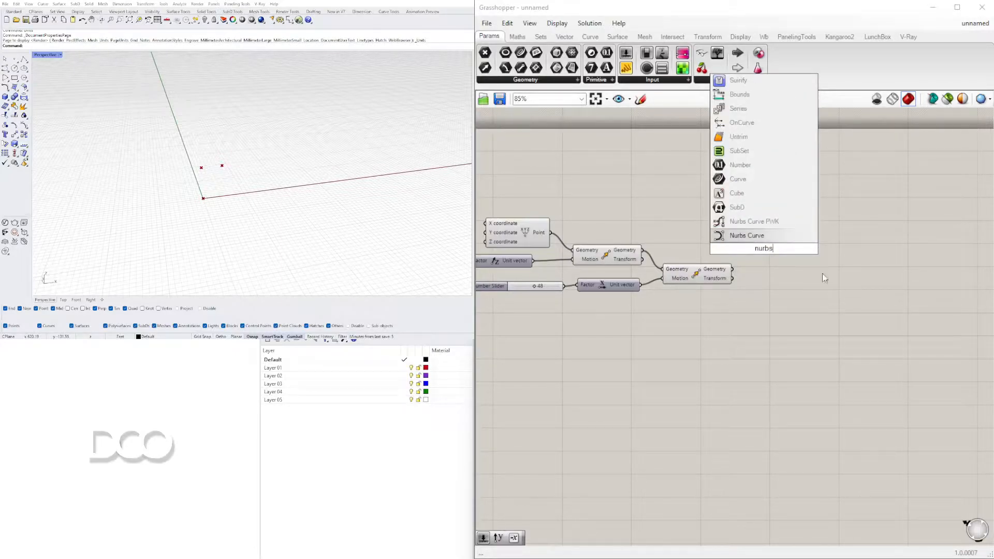
pyautogui.click(751, 233)
pyautogui.moveTo(759, 247); pyautogui.dragTo(809, 231)
pyautogui.click(775, 262)
# Connect the constructed point and both Move Geometry outputs, in that order, to the Nurbs Curve's Vertices input
pyautogui.click(529, 231)
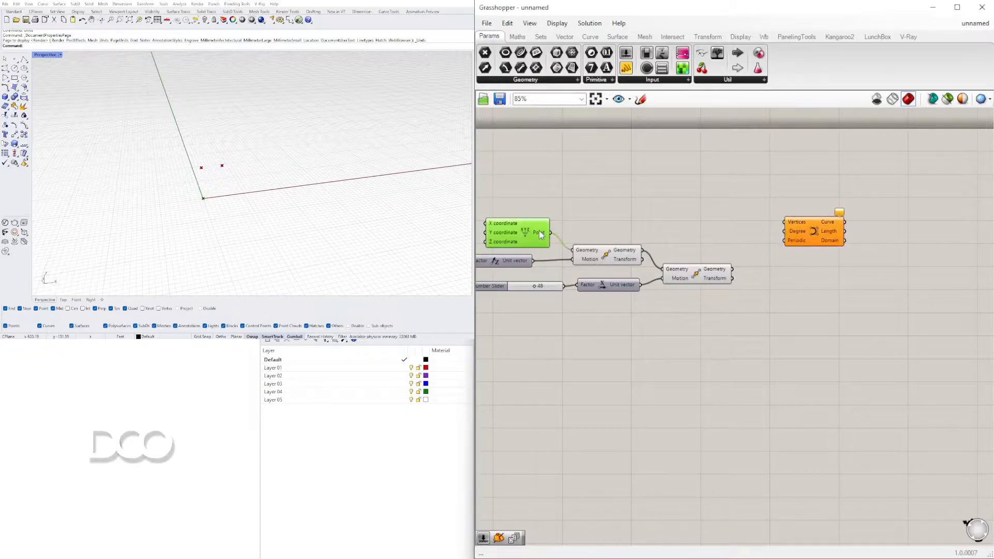
pyautogui.moveTo(798, 212); pyautogui.dragTo(792, 222)
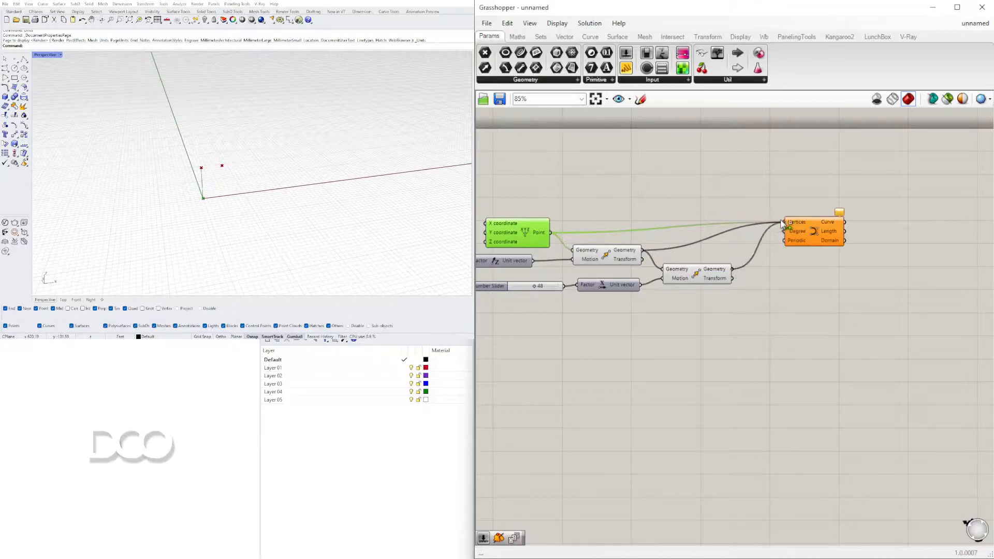
pyautogui.keyDown('shift'); pyautogui.moveTo(785, 221); pyautogui.dragTo(786, 222); pyautogui.keyUp('shift')
pyautogui.moveTo(809, 231); pyautogui.dragTo(807, 231)
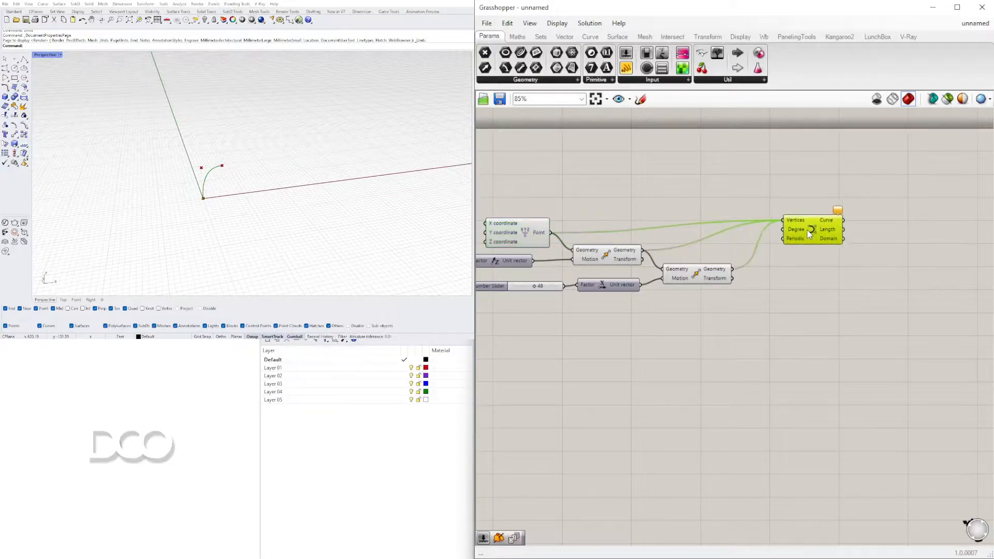
# Add a number slider set to 2 and connect it to the Nurbs Curve's Degree input
pyautogui.click(706, 209)
pyautogui.doubleClick(706, 209)
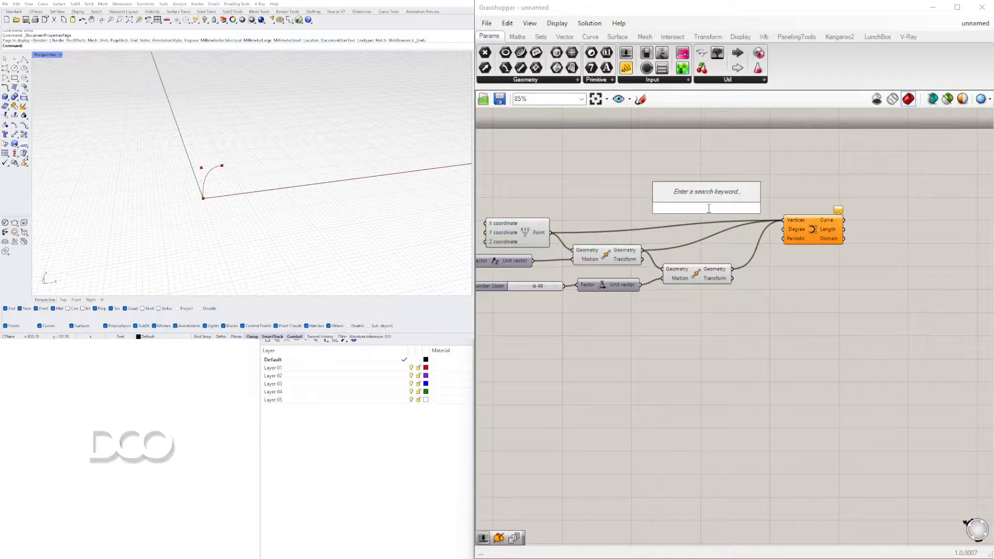
pyautogui.write('3')
pyautogui.press('BackSpace')
pyautogui.write('2')
pyautogui.press('Return')
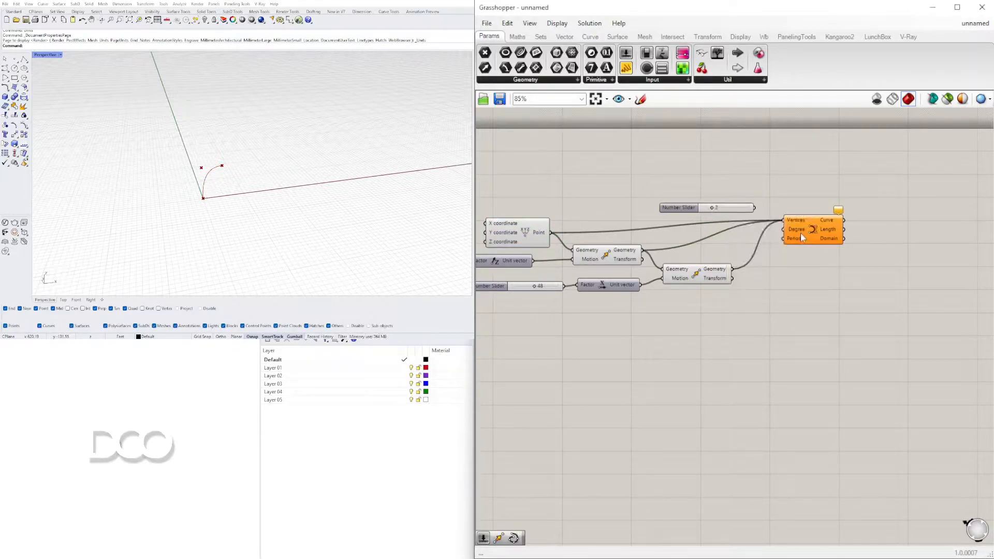
pyautogui.scroll(2, 788, 216)
pyautogui.moveTo(770, 231); pyautogui.dragTo(824, 239)
pyautogui.moveTo(808, 240)
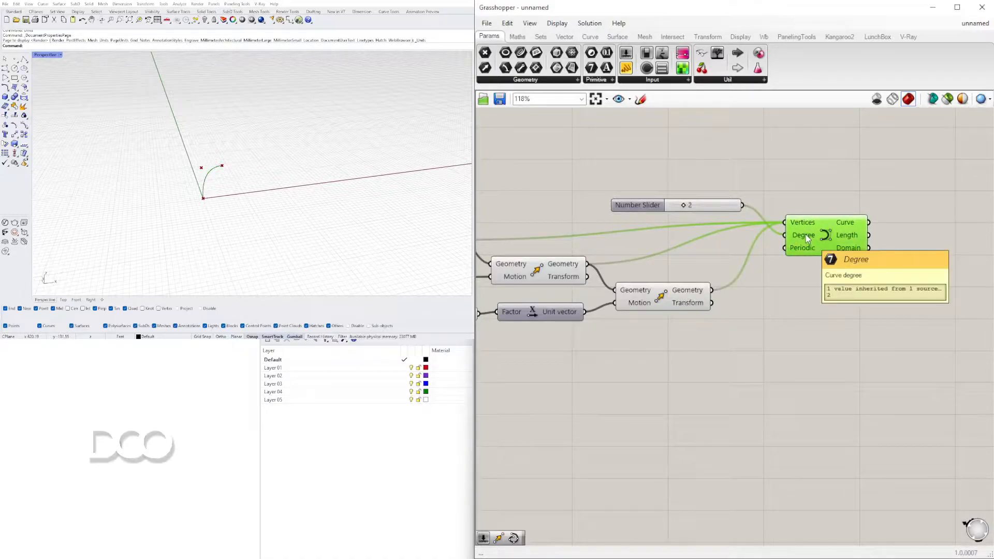
# Test the degree slider, returning it to 2, and examine the curve's shape in the Perspective viewport
pyautogui.moveTo(673, 208); pyautogui.dragTo(684, 209)
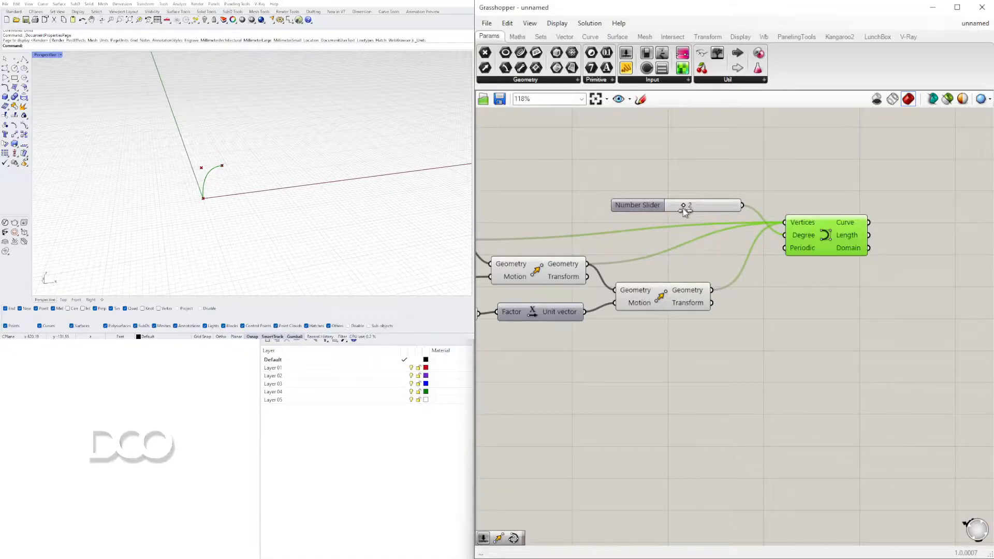
pyautogui.click(752, 169)
pyautogui.scroll(6, 225, 183)
pyautogui.moveTo(224, 183); pyautogui.dragTo(238, 142, button='right')
pyautogui.scroll(4, 243, 129)
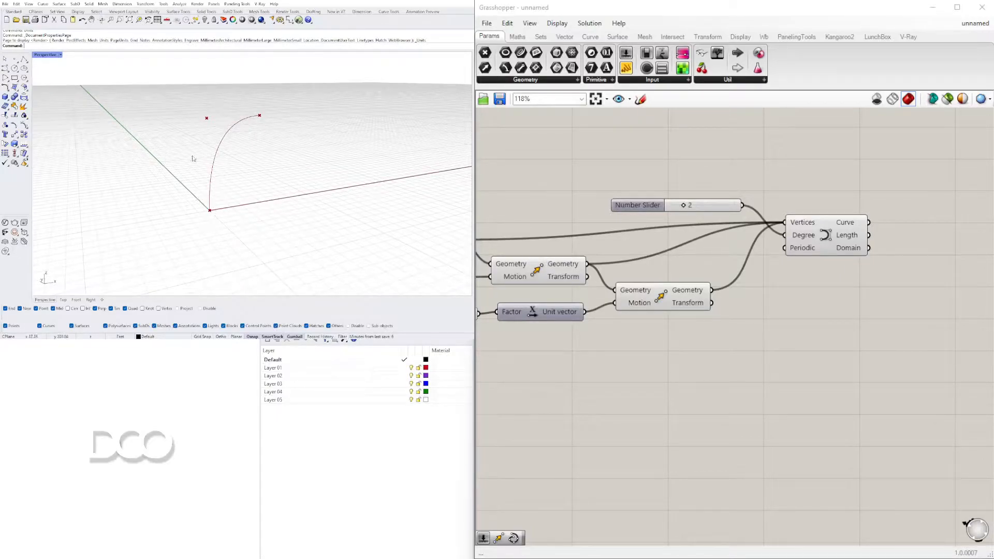
pyautogui.scroll(-4, 202, 183)
pyautogui.keyDown('shift'); pyautogui.moveTo(203, 182); pyautogui.dragTo(231, 176, button='right'); pyautogui.keyUp('shift')
pyautogui.moveTo(232, 158)
pyautogui.mouseDown(button='right')
pyautogui.moveTo(239, 191)
pyautogui.moveTo(243, 163)
pyautogui.mouseUp(button='right')
pyautogui.scroll(6, 239, 190)
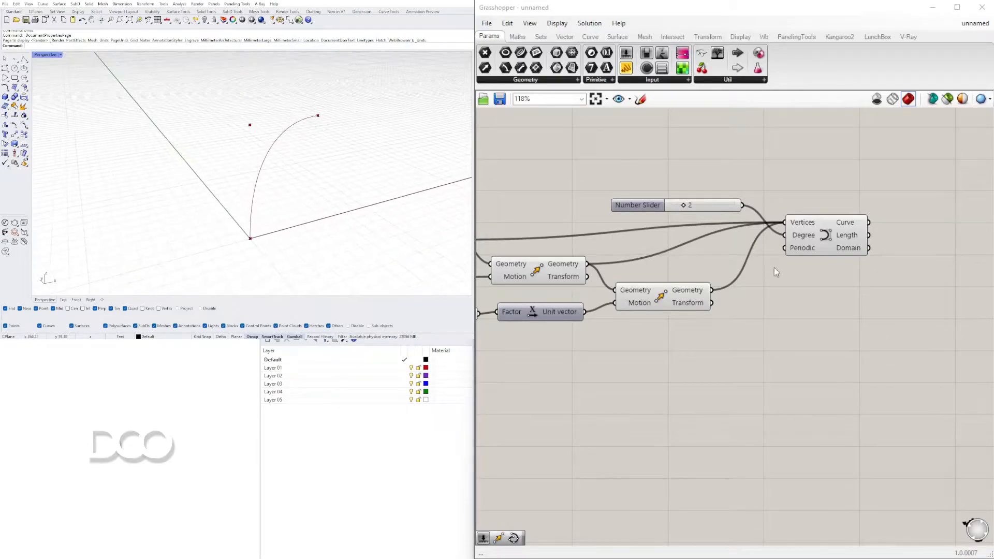
# Add an Extrude component after the Nurbs Curve
pyautogui.click(825, 239)
pyautogui.moveTo(884, 295); pyautogui.dragTo(788, 297, button='right')
pyautogui.doubleClick(839, 297)
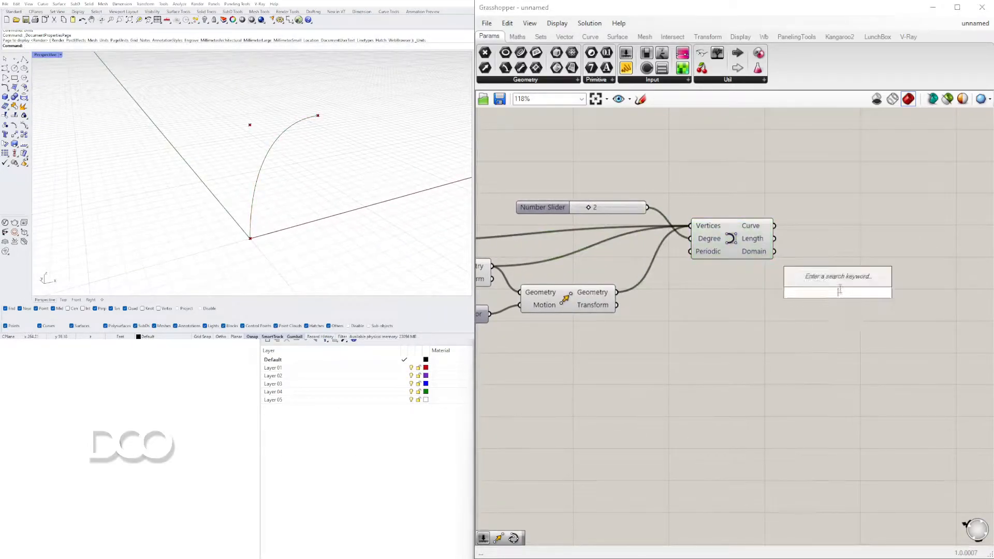
pyautogui.write('extr')
pyautogui.click(823, 282)
pyautogui.moveTo(824, 294); pyautogui.dragTo(905, 293)
pyautogui.click(888, 335)
# Add a Unit Y component for the Extrude's Direction input and connect the Nurbs Curve's Curve output to the Base input
pyautogui.moveTo(263, 225); pyautogui.dragTo(290, 244, button='right')
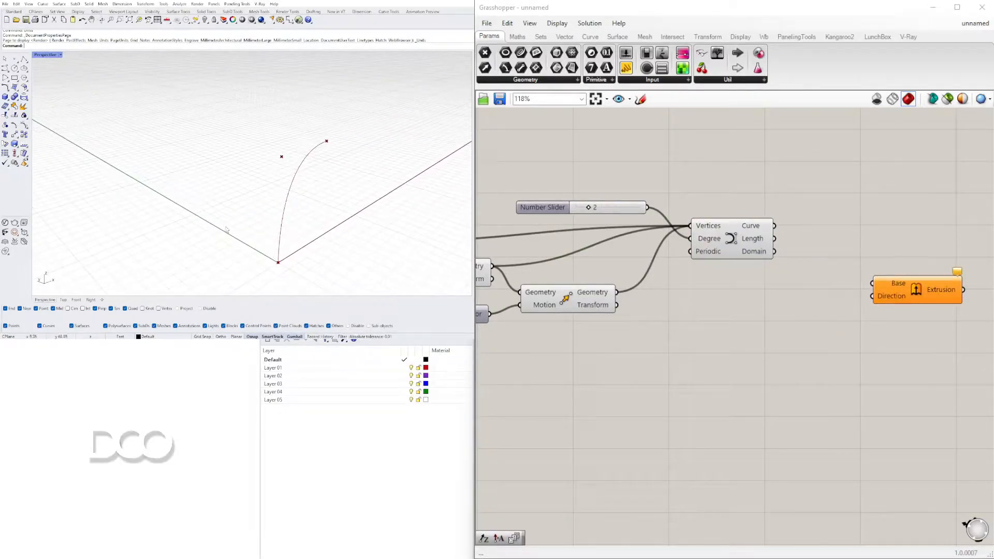
pyautogui.doubleClick(793, 316)
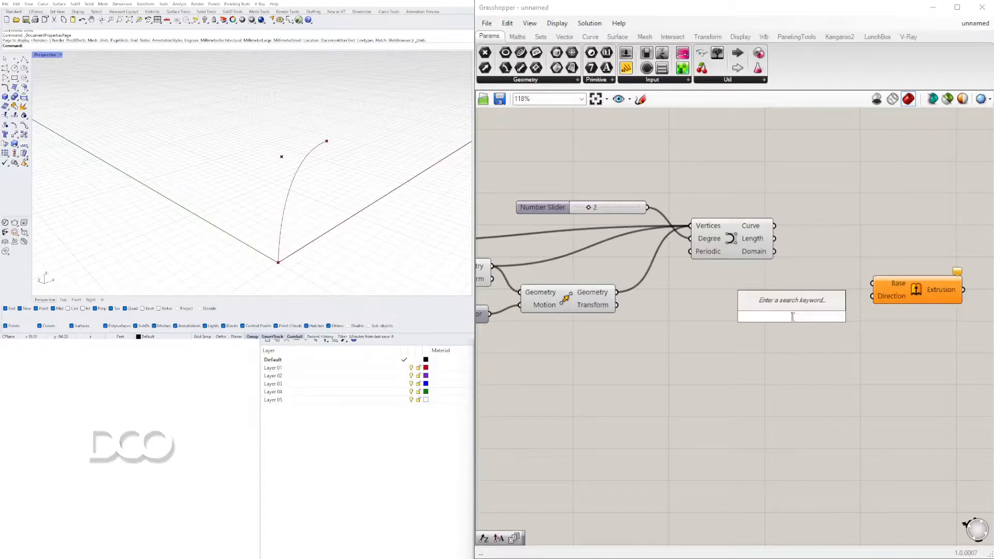
pyautogui.write('y')
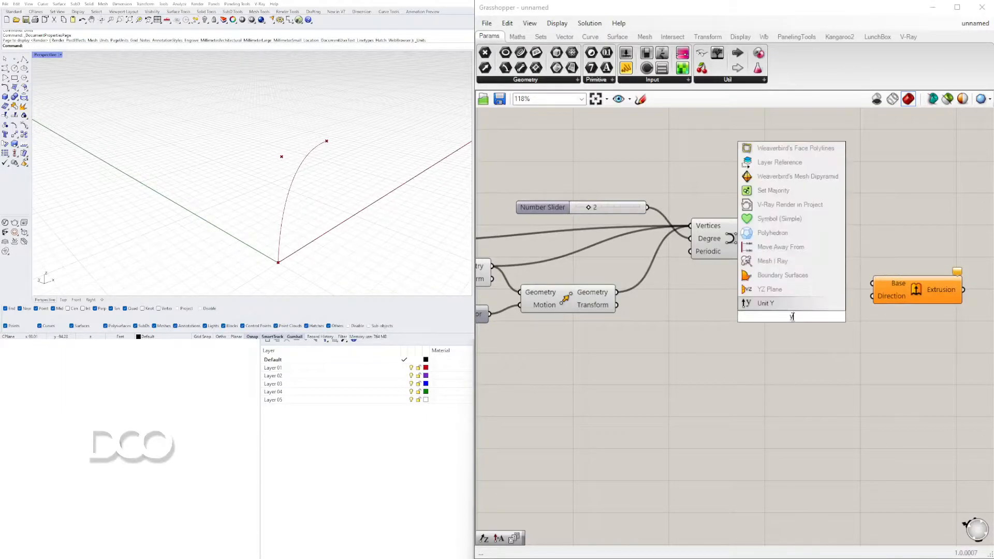
pyautogui.press('Return')
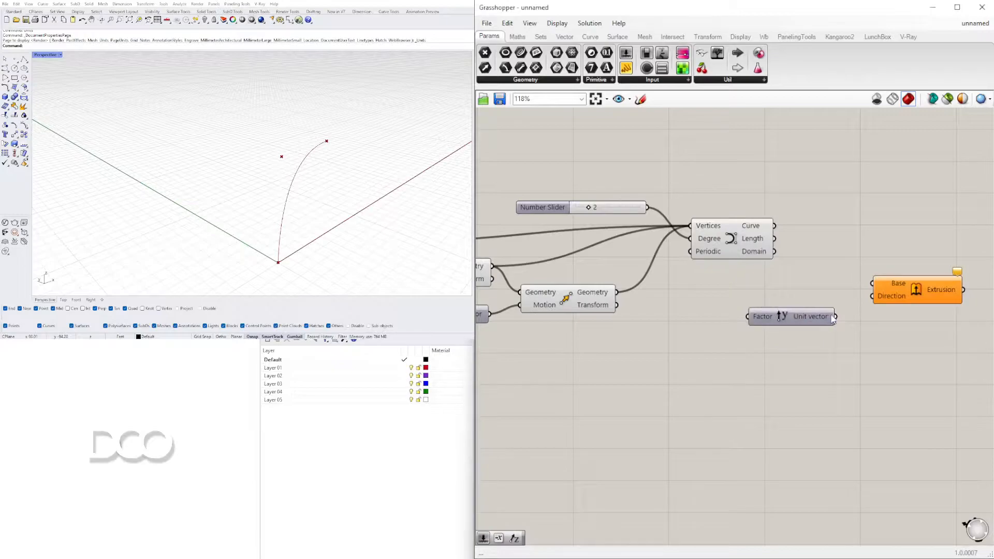
pyautogui.moveTo(862, 309); pyautogui.dragTo(873, 296)
pyautogui.moveTo(773, 226); pyautogui.dragTo(872, 283)
pyautogui.moveTo(932, 334); pyautogui.dragTo(830, 285)
pyautogui.moveTo(925, 296); pyautogui.dragTo(872, 273)
# Duplicate an existing number slider and connect the copy to the Unit Y Factor input
pyautogui.click(731, 314)
pyautogui.moveTo(731, 313); pyautogui.dragTo(897, 320, button='right')
pyautogui.scroll(-1, 756, 233)
pyautogui.moveTo(755, 233); pyautogui.dragTo(792, 224, button='right')
pyautogui.moveTo(739, 275); pyautogui.dragTo(620, 249, button='right')
pyautogui.moveTo(799, 278); pyautogui.dragTo(781, 281, button='right')
pyautogui.moveTo(523, 283); pyautogui.dragTo(670, 269, button='right')
pyautogui.scroll(-2, 669, 249)
pyautogui.moveTo(598, 269); pyautogui.dragTo(787, 281)
pyautogui.scroll(2, 849, 279)
pyautogui.moveTo(868, 244); pyautogui.dragTo(866, 239)
pyautogui.moveTo(880, 241); pyautogui.dragTo(879, 278)
pyautogui.moveTo(890, 313); pyautogui.dragTo(785, 326, button='right')
pyautogui.click(891, 284)
# Set the slider driving the Unit Y factor to 96
pyautogui.scroll(4, 708, 281)
pyautogui.moveTo(676, 294); pyautogui.dragTo(756, 293)
pyautogui.moveTo(273, 134); pyautogui.dragTo(289, 160, button='right')
pyautogui.scroll(-5, 880, 231)
# Lower the slider driving the Unit Z factor to 65
pyautogui.moveTo(776, 257); pyautogui.dragTo(844, 257, button='right')
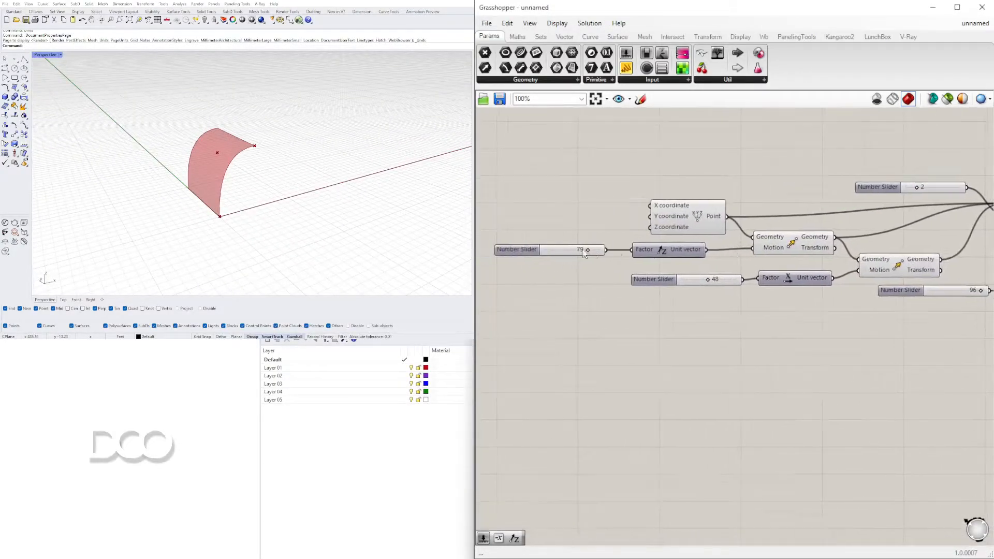
pyautogui.scroll(4, 603, 255)
pyautogui.moveTo(615, 256); pyautogui.dragTo(588, 256)
# Try a degree of 3 for the Nurbs Curve
pyautogui.scroll(-4, 740, 212)
pyautogui.moveTo(948, 157); pyautogui.dragTo(811, 235, button='right')
pyautogui.scroll(5, 859, 244)
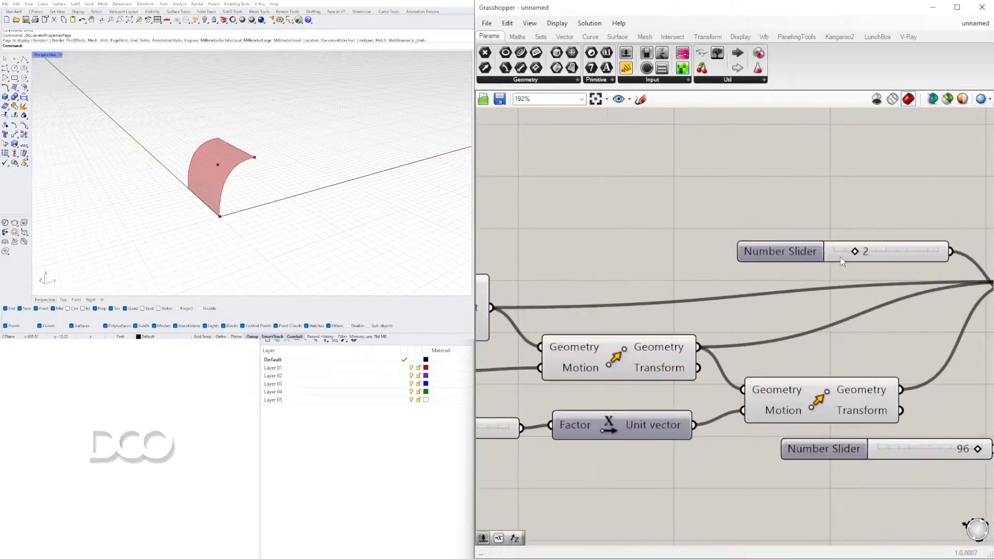
pyautogui.moveTo(914, 249); pyautogui.dragTo(872, 248)
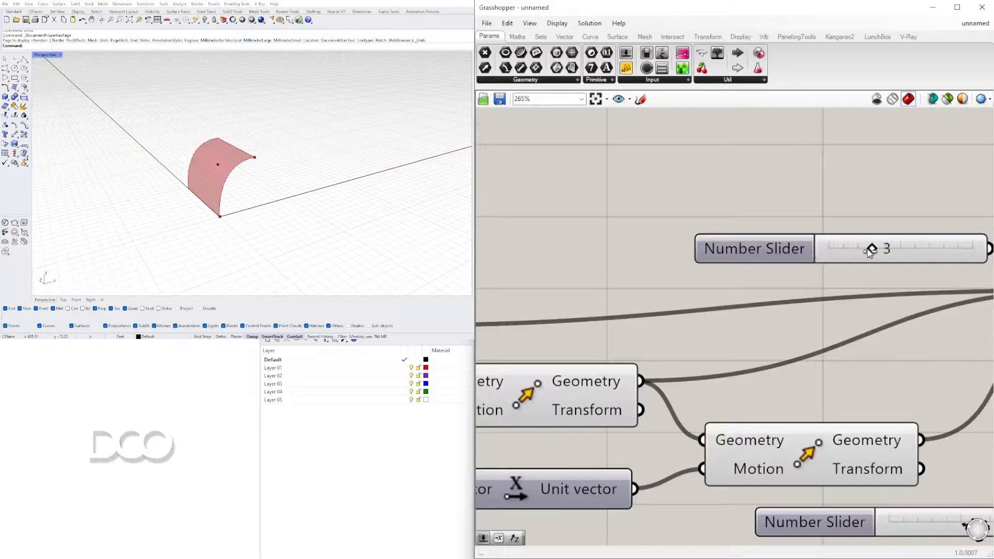
# Adjust the slider driving the Unit X factor to 54, checking the extruded surface's shape
pyautogui.scroll(-4, 781, 343)
pyautogui.scroll(3, 624, 316)
pyautogui.moveTo(623, 315)
pyautogui.mouseDown()
pyautogui.moveTo(658, 315)
pyautogui.moveTo(618, 313)
pyautogui.mouseUp()
pyautogui.moveTo(122, 117); pyautogui.dragTo(215, 149, button='right')
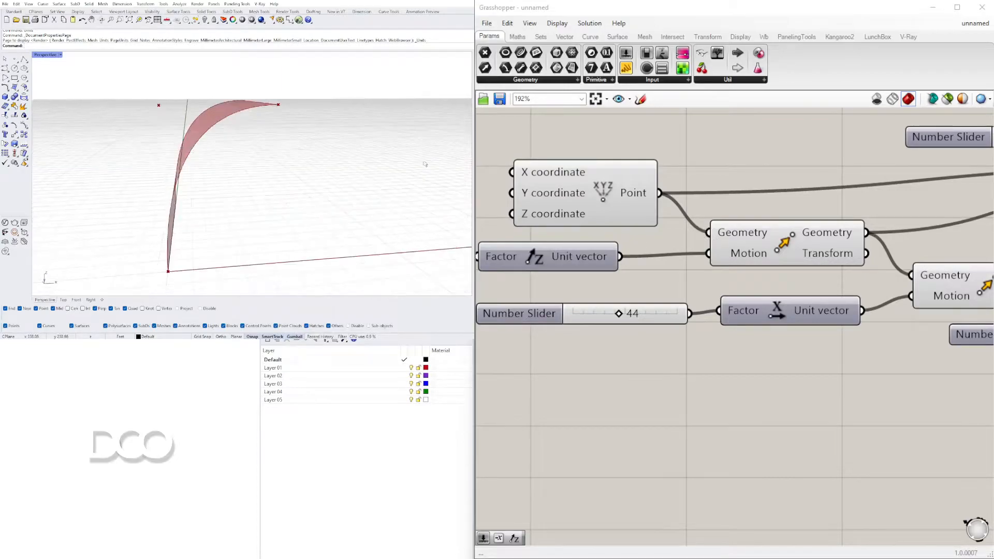
pyautogui.scroll(-4, 241, 180)
pyautogui.moveTo(242, 180); pyautogui.dragTo(255, 163, button='right')
pyautogui.moveTo(619, 313); pyautogui.dragTo(630, 314)
pyautogui.moveTo(303, 194); pyautogui.dragTo(293, 179, button='right')
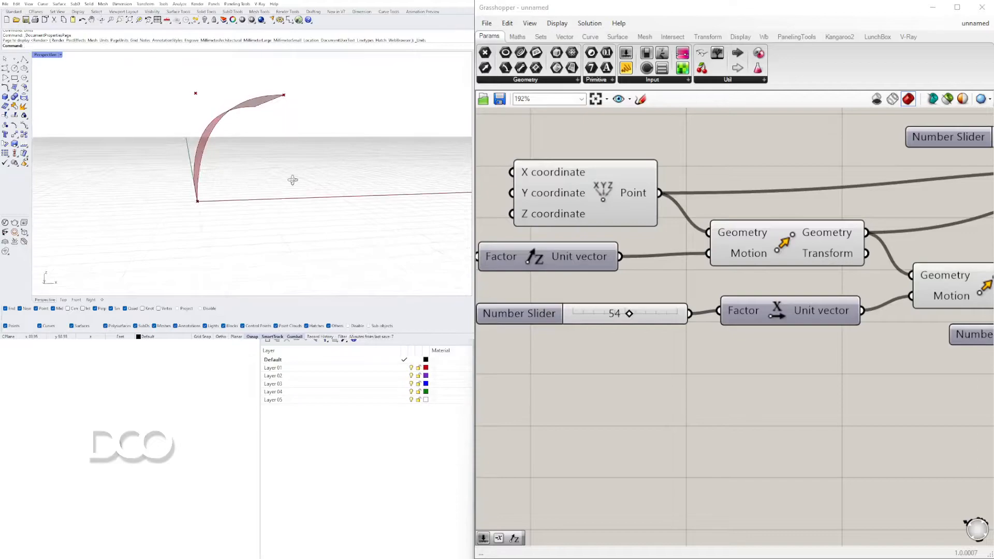
# Return the Nurbs Curve's degree slider to 2 and reposition the Extrude component
pyautogui.scroll(-5, 689, 288)
pyautogui.moveTo(824, 329); pyautogui.dragTo(687, 361, button='right')
pyautogui.scroll(1, 821, 327)
pyautogui.click(762, 285)
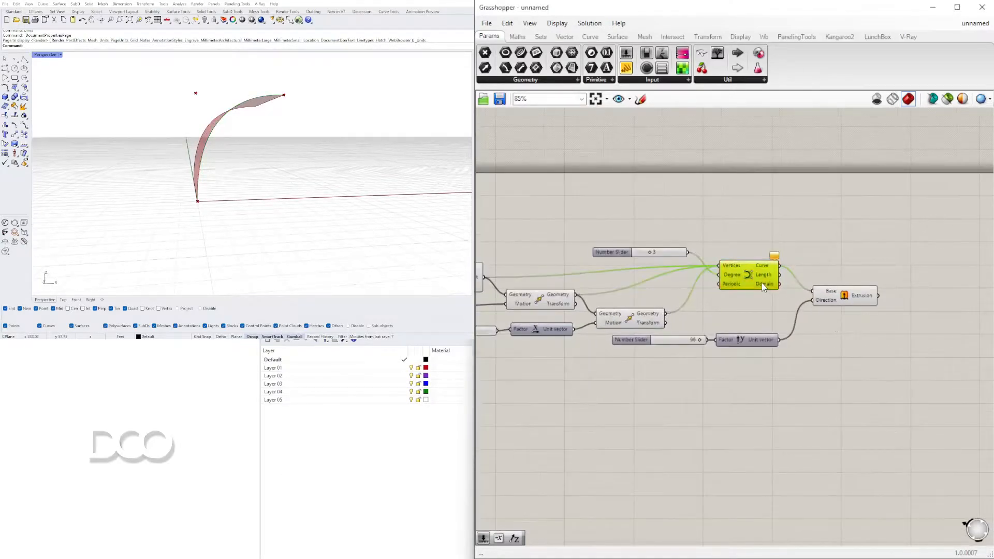
pyautogui.scroll(6, 652, 253)
pyautogui.click(737, 204)
pyautogui.scroll(-4, 805, 339)
pyautogui.moveTo(805, 342); pyautogui.dragTo(661, 296, button='right')
pyautogui.click(823, 315)
pyautogui.click(827, 361)
pyautogui.moveTo(242, 145); pyautogui.dragTo(270, 136, button='right')
pyautogui.moveTo(818, 318); pyautogui.dragTo(818, 292)
pyautogui.moveTo(921, 313); pyautogui.dragTo(822, 296, button='right')
pyautogui.doubleClick(822, 296)
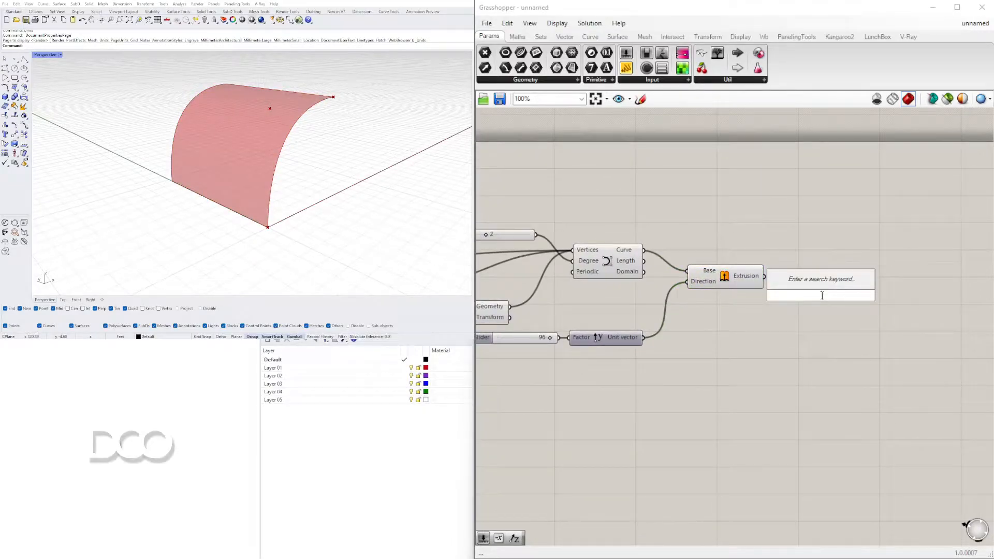
pyautogui.write('surf')
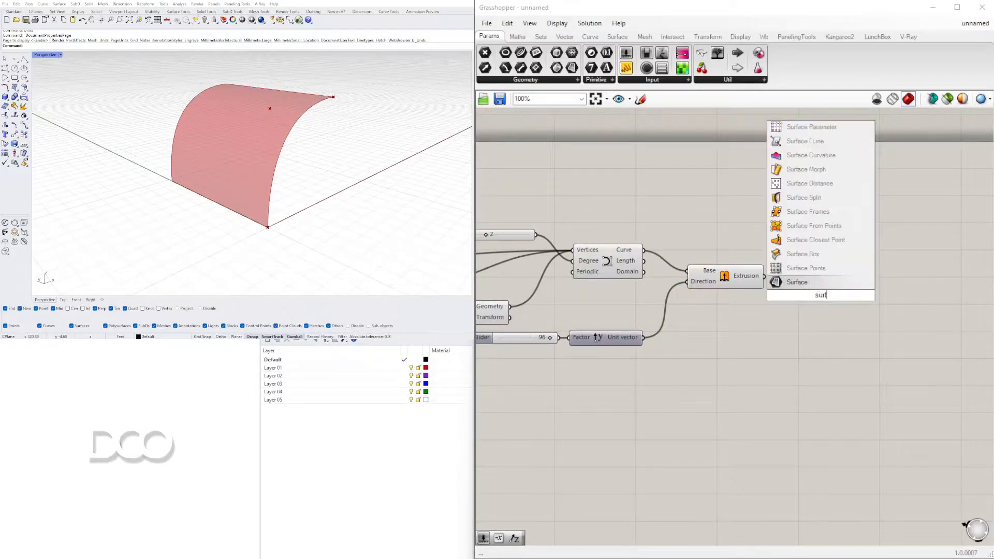
pyautogui.doubleClick(808, 334)
pyautogui.click(815, 285)
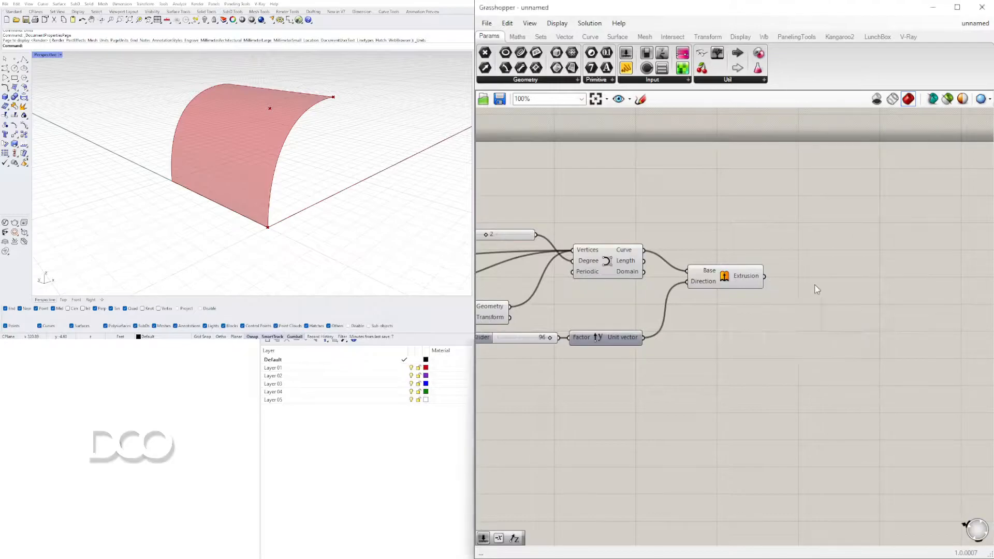
# Add a Brep parameter after the Extrude component and connect the Extrusion output to it
pyautogui.doubleClick(817, 288)
pyautogui.write('brep')
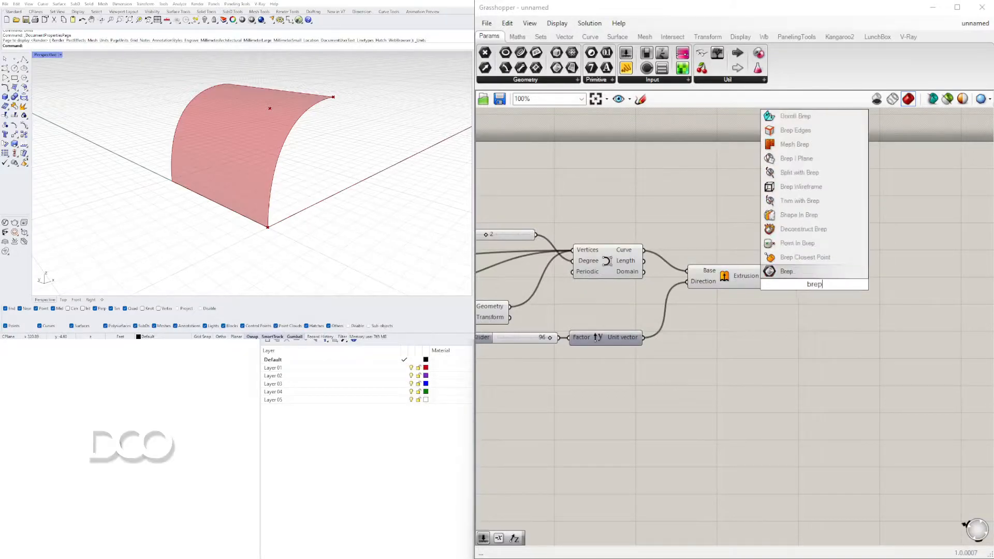
pyautogui.press('Return')
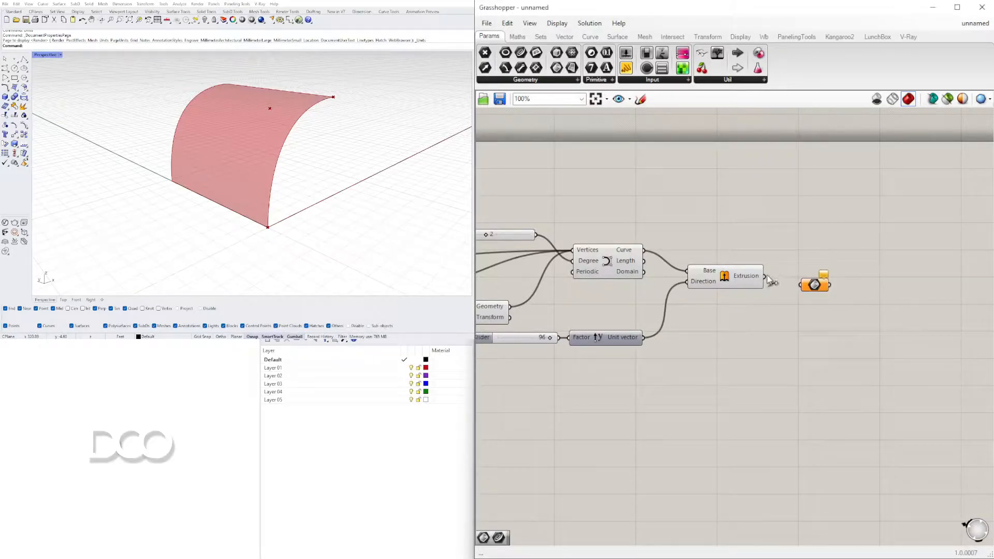
pyautogui.moveTo(813, 286); pyautogui.dragTo(814, 263)
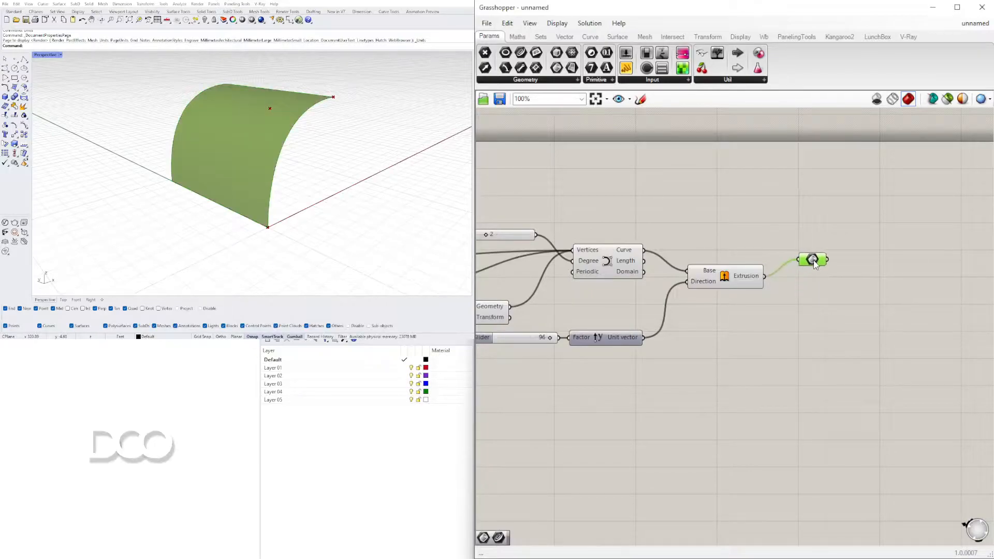
pyautogui.scroll(-4, 745, 303)
pyautogui.click(742, 297)
pyautogui.scroll(4, 747, 295)
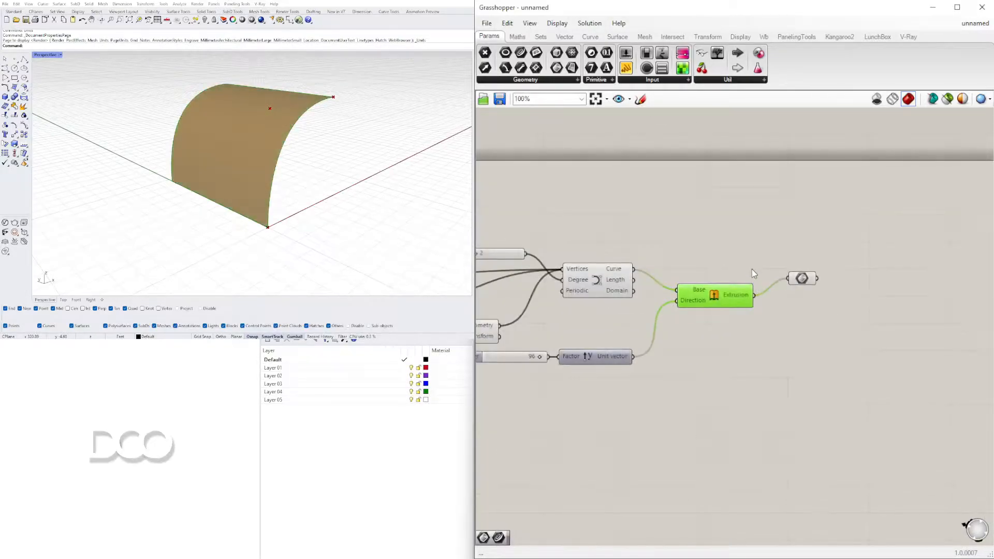
pyautogui.click(746, 258)
# Add an unconnected Surface parameter above the Extrude component
pyautogui.doubleClick(727, 239)
pyautogui.write('surf')
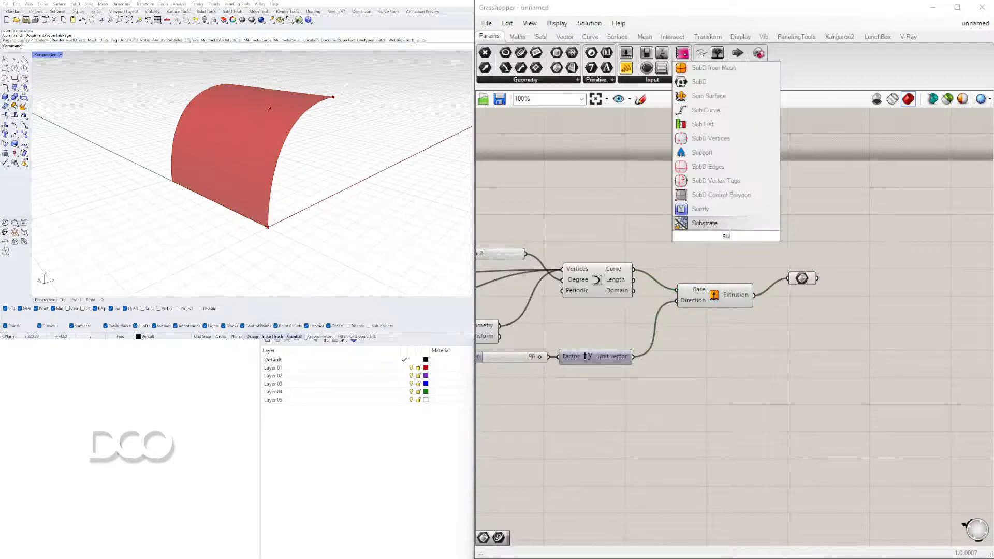
pyautogui.click(721, 226)
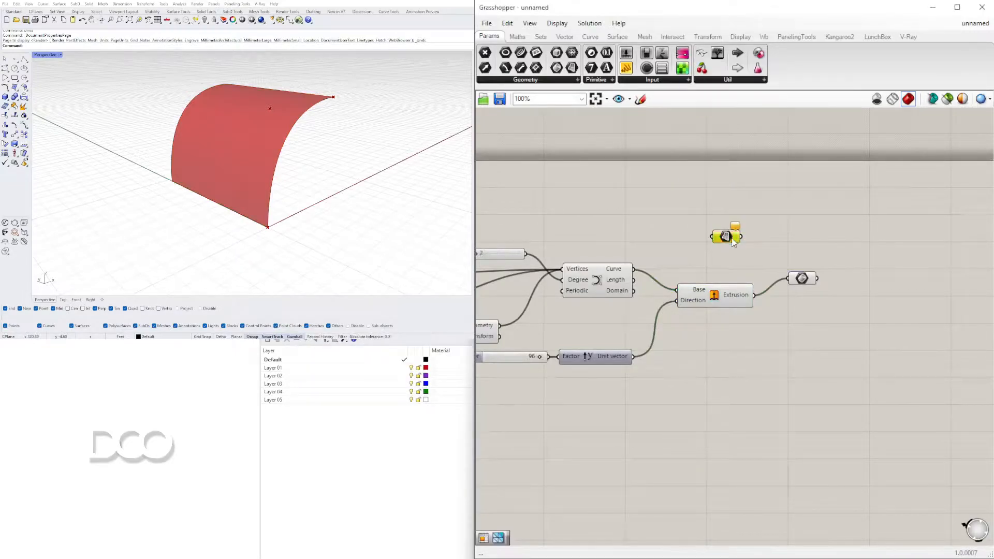
pyautogui.moveTo(733, 242); pyautogui.dragTo(742, 265)
pyautogui.moveTo(316, 199); pyautogui.dragTo(284, 169, button='right')
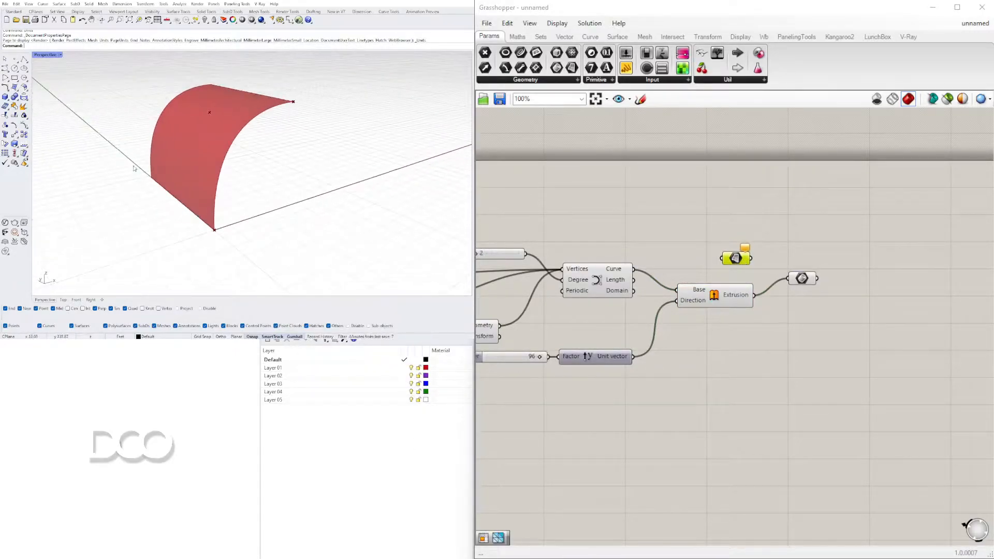
pyautogui.scroll(-4, 771, 308)
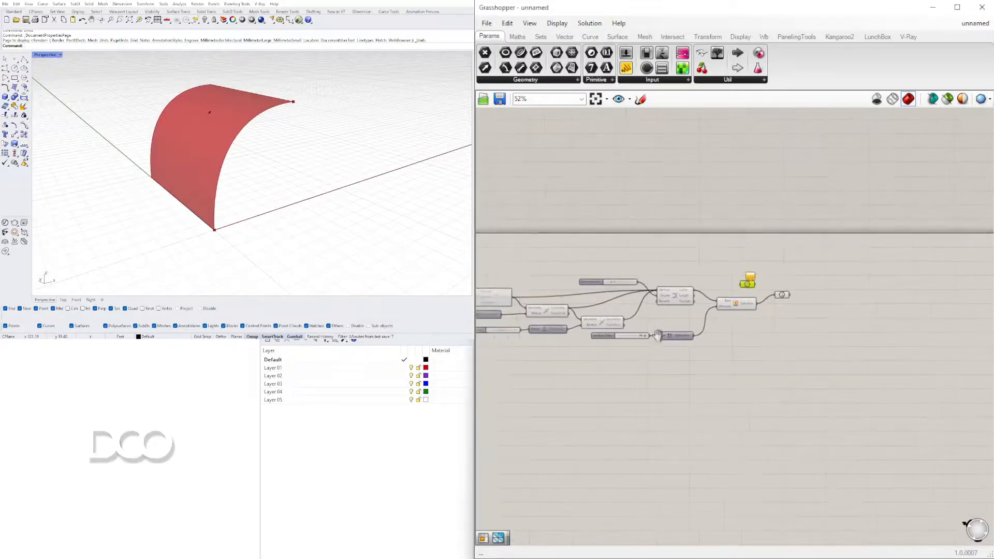
pyautogui.moveTo(871, 352); pyautogui.dragTo(558, 262)
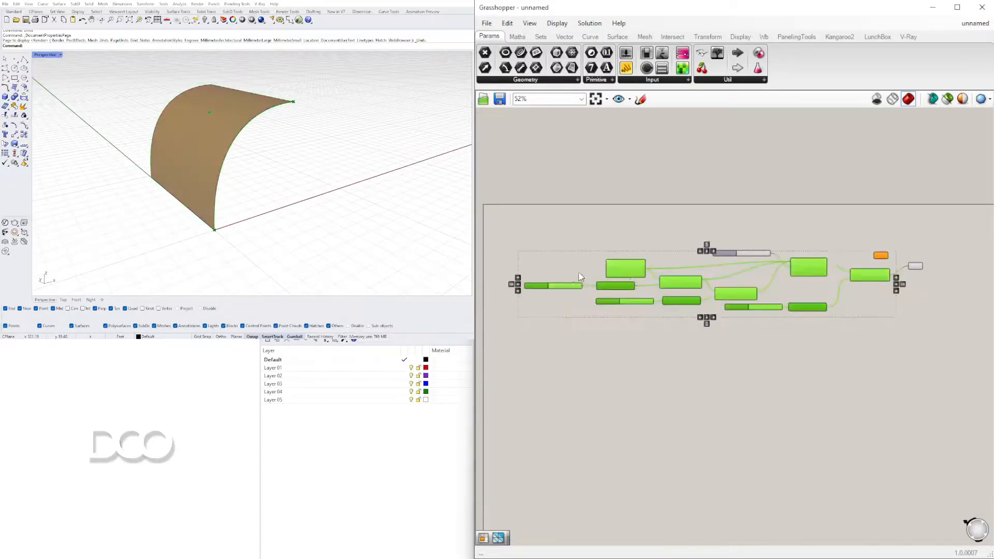
pyautogui.click(816, 228)
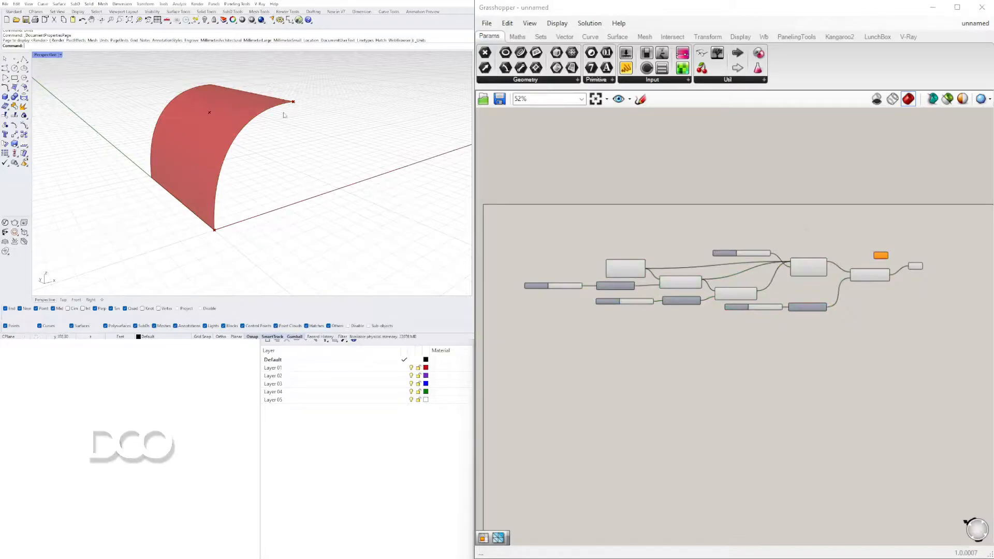
pyautogui.keyDown('shift'); pyautogui.moveTo(233, 219); pyautogui.dragTo(245, 229, button='right'); pyautogui.keyUp('shift')
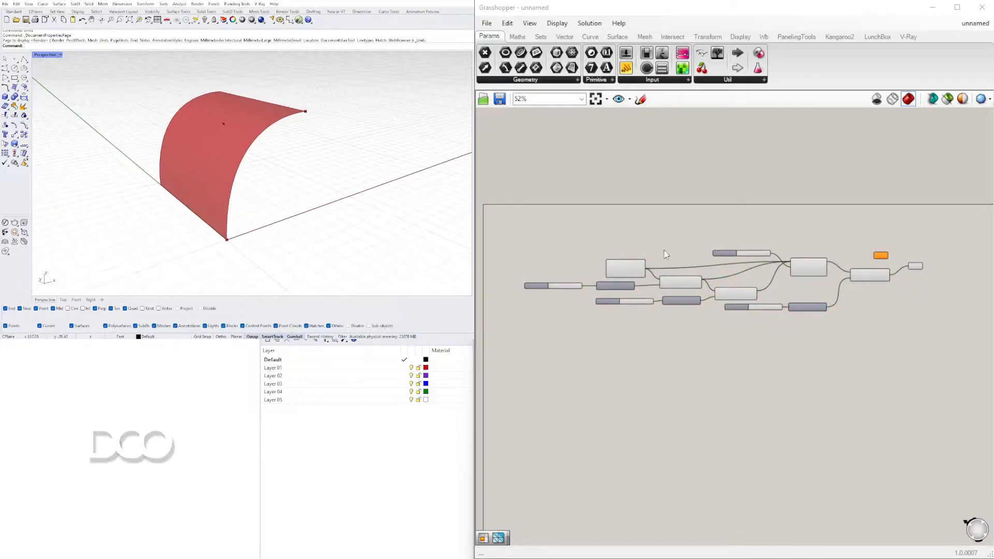
# Move the Brep parameter close beside the Extrude component, in line with its Extrusion output
pyautogui.moveTo(899, 286); pyautogui.dragTo(726, 268, button='right')
pyautogui.scroll(6, 720, 245)
pyautogui.moveTo(805, 262); pyautogui.dragTo(780, 286)
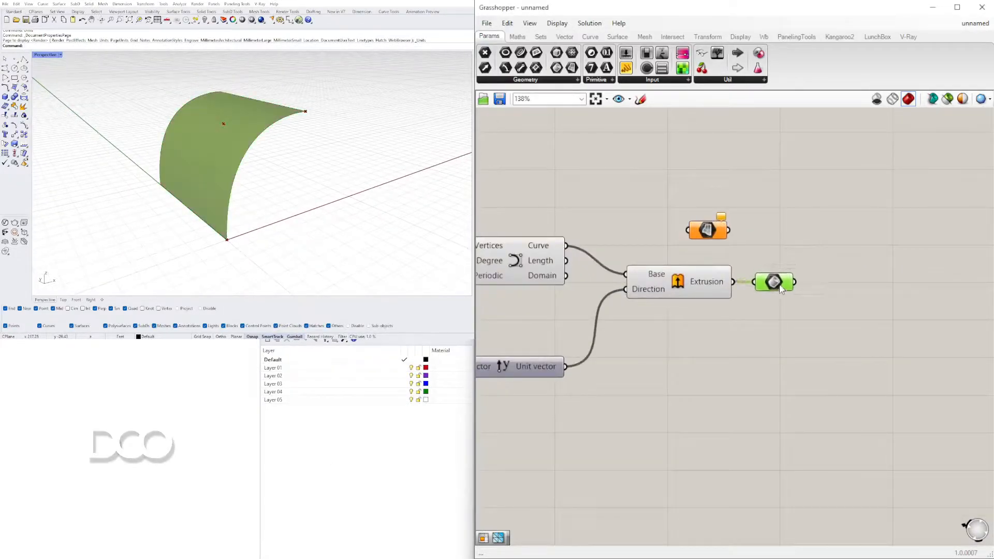
pyautogui.click(795, 297)
pyautogui.moveTo(705, 233)
pyautogui.mouseDown()
pyautogui.moveTo(722, 232)
pyautogui.moveTo(710, 242)
pyautogui.moveTo(708, 234)
pyautogui.mouseUp()
# Rename the number slider driving the Unit Z factor to STRUCTURE HEIGHT
pyautogui.scroll(-2, 641, 362)
pyautogui.moveTo(641, 362); pyautogui.dragTo(916, 323, button='right')
pyautogui.moveTo(601, 312); pyautogui.dragTo(802, 319, button='right')
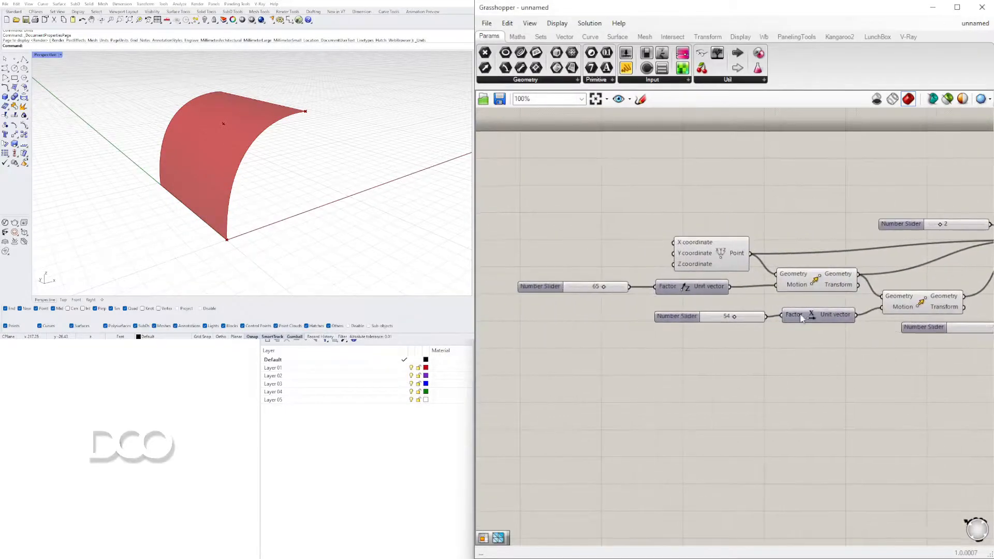
pyautogui.rightClick(543, 289)
pyautogui.write('struc')
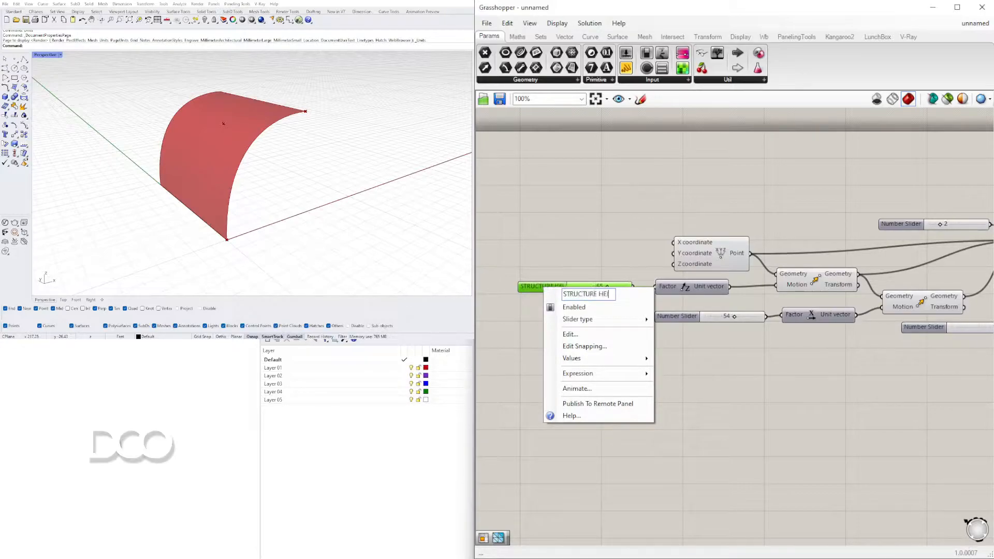
pyautogui.write('TURE HEIGHT')
pyautogui.press('Return')
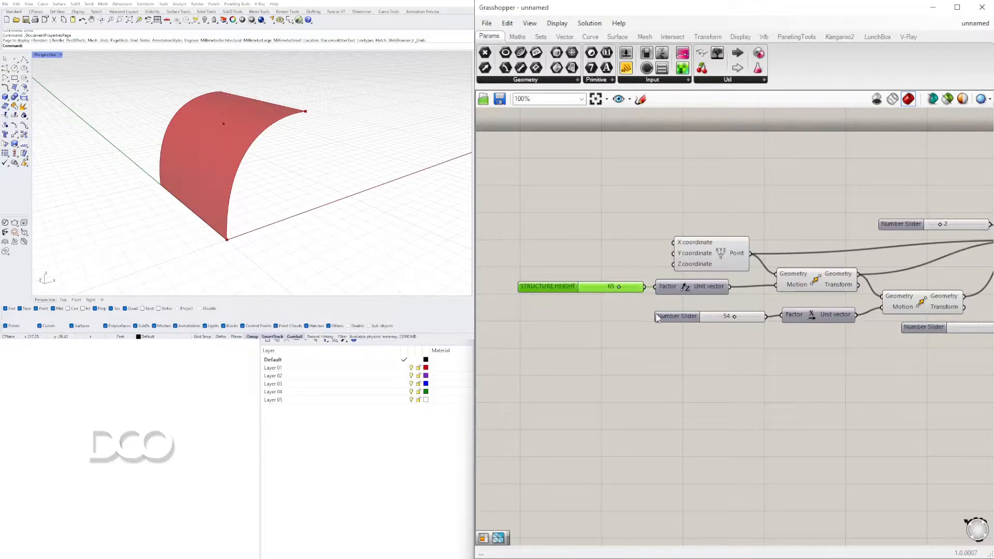
# Rename the number slider driving the Unit X factor to LENGTH
pyautogui.rightClick(674, 316)
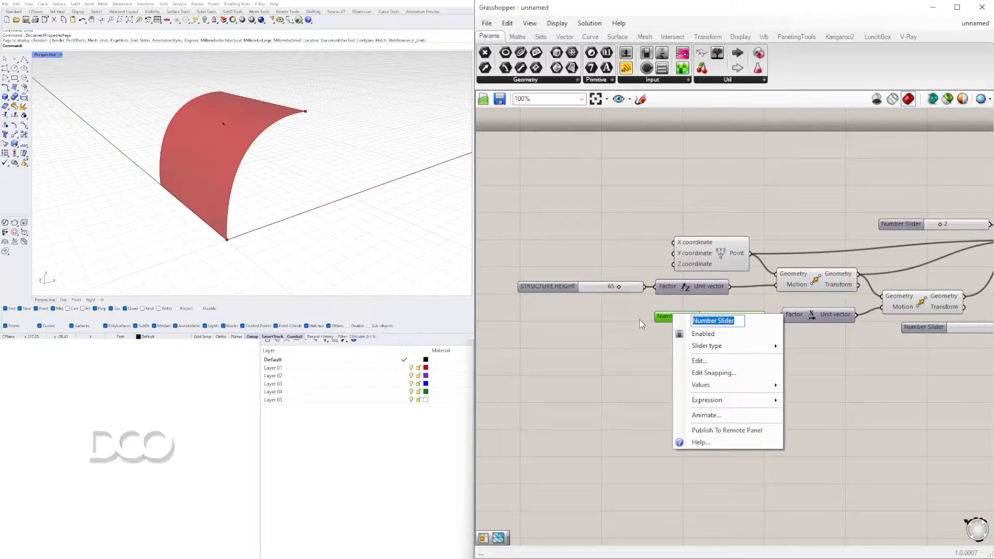
pyautogui.write('S')
pyautogui.press('Return')
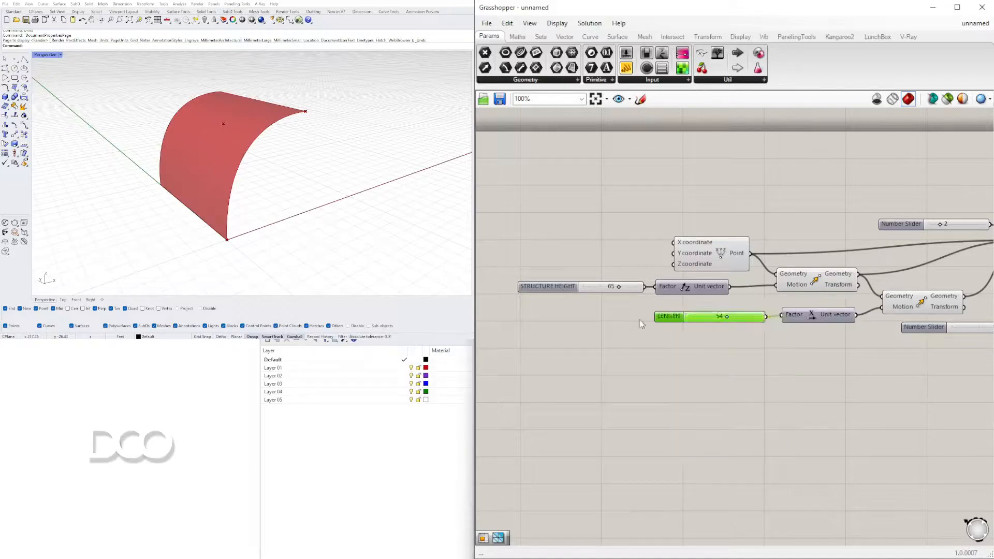
# Rename the number slider feeding the curve's Degree input to ARC DEGREE
pyautogui.moveTo(818, 226); pyautogui.dragTo(722, 219, button='right')
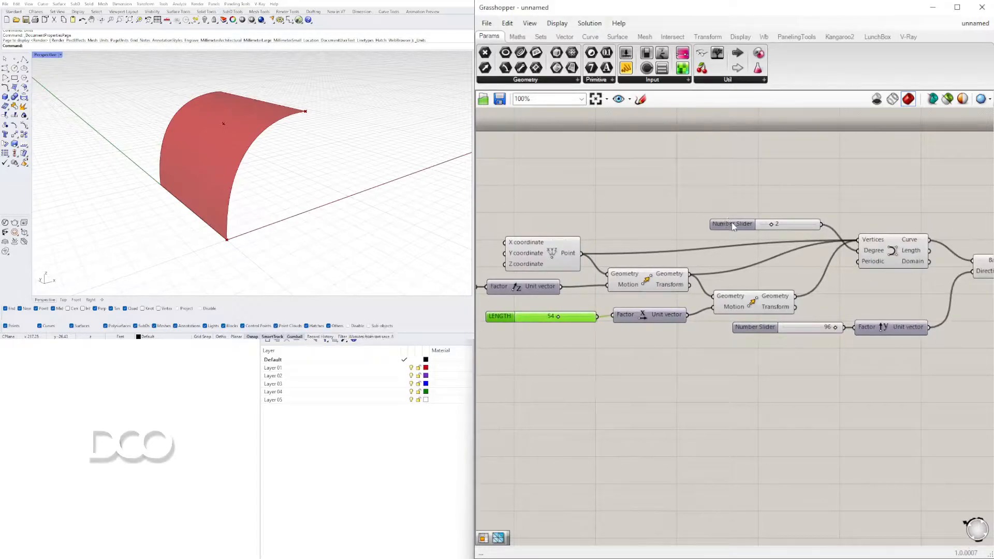
pyautogui.rightClick(732, 226)
pyautogui.write('ARC DEGREE')
pyautogui.press('Return')
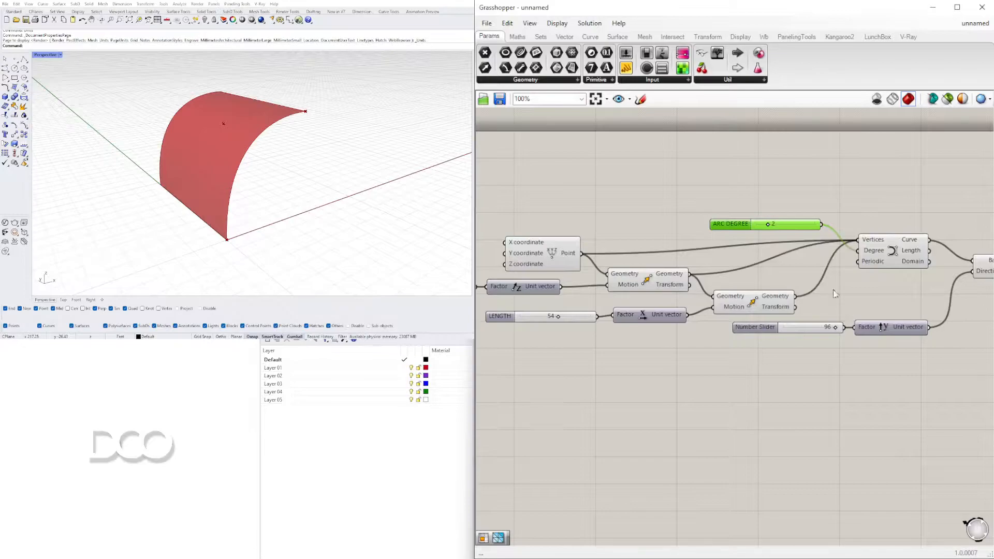
# Rename the number slider driving the Unit Y factor to LENGTH
pyautogui.moveTo(776, 323); pyautogui.dragTo(765, 301, button='right')
pyautogui.rightClick(749, 305)
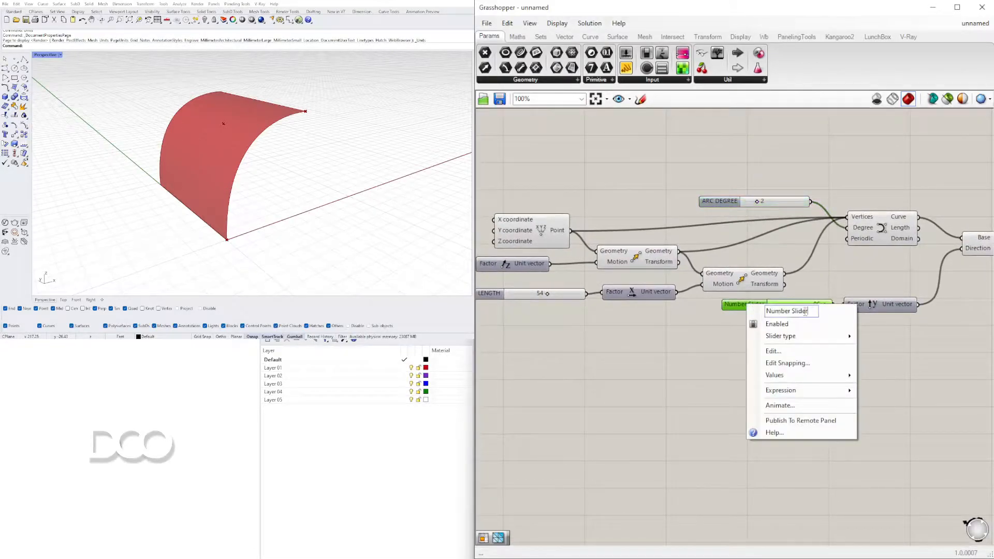
pyautogui.write('LENGTH')
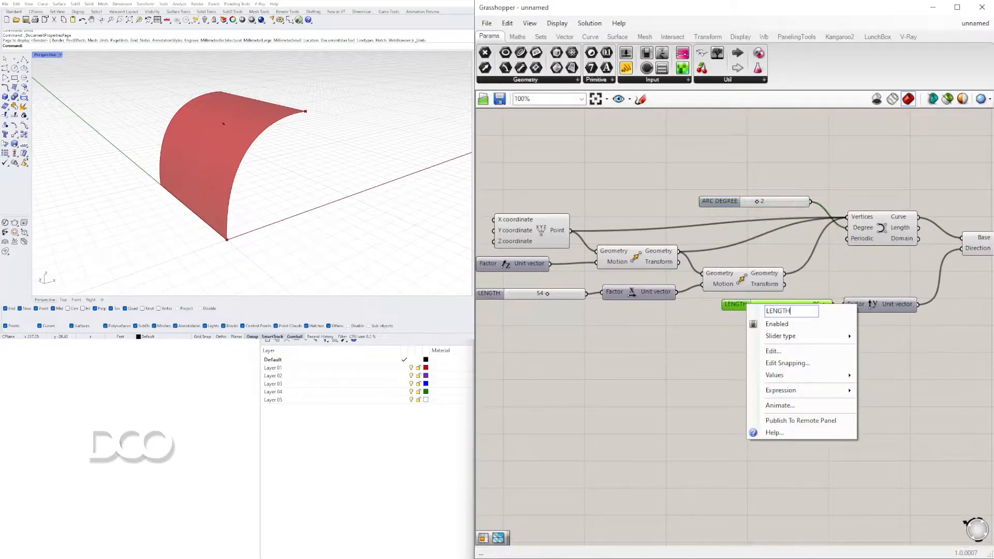
pyautogui.press('Return')
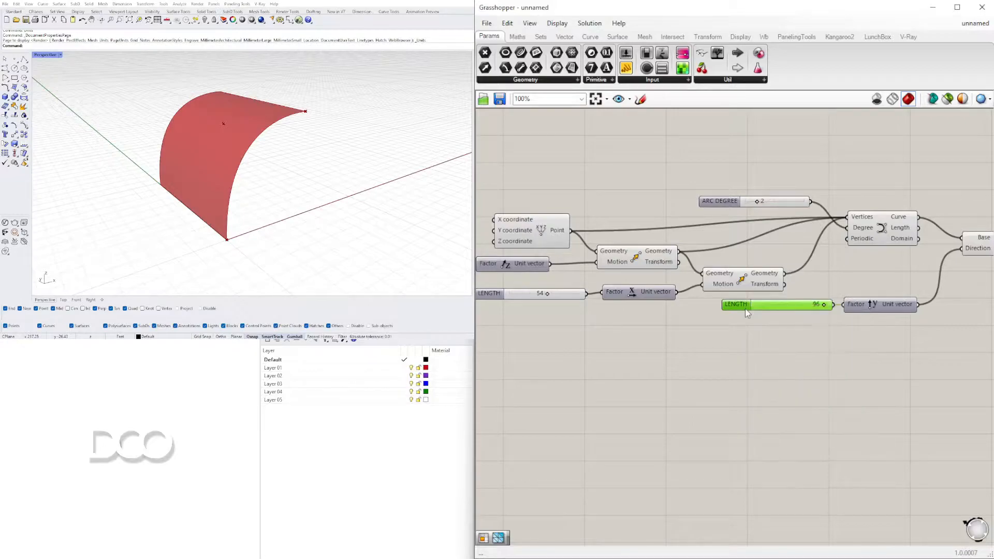
# Change the name of the slider driving the Unit X factor to OVERHANG
pyautogui.scroll(-2, 753, 319)
pyautogui.moveTo(783, 365); pyautogui.dragTo(741, 391, button='right')
pyautogui.scroll(6, 578, 311)
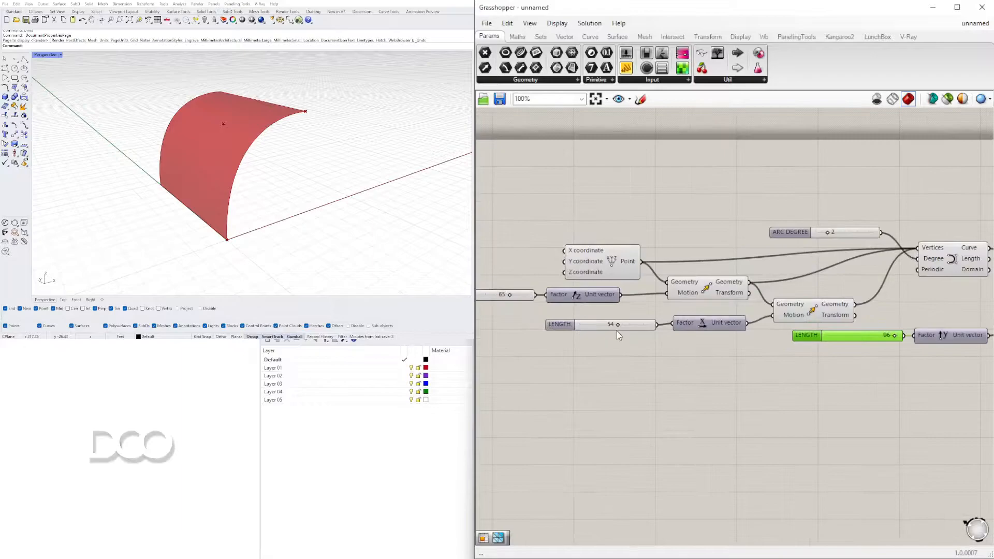
pyautogui.rightClick(578, 325)
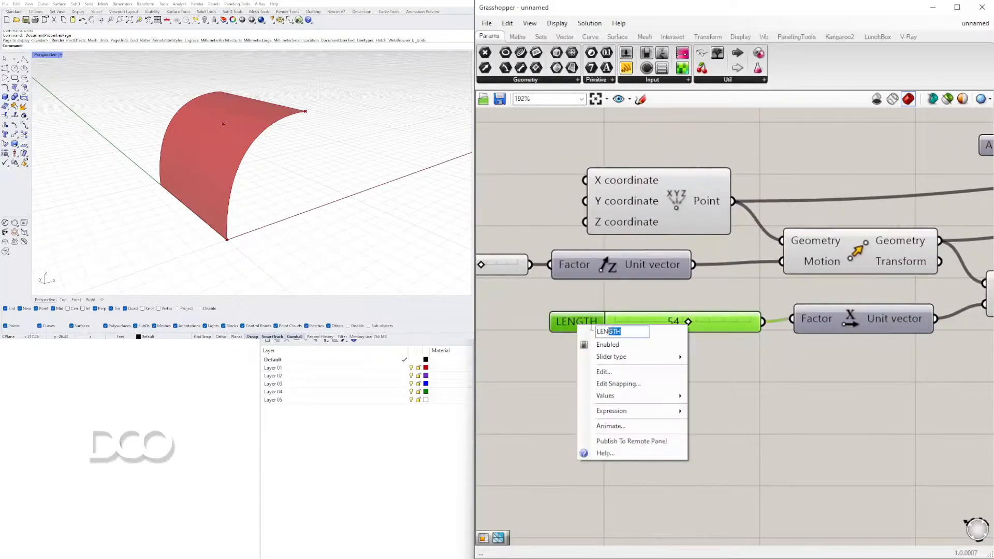
pyautogui.write('OVERHAN')
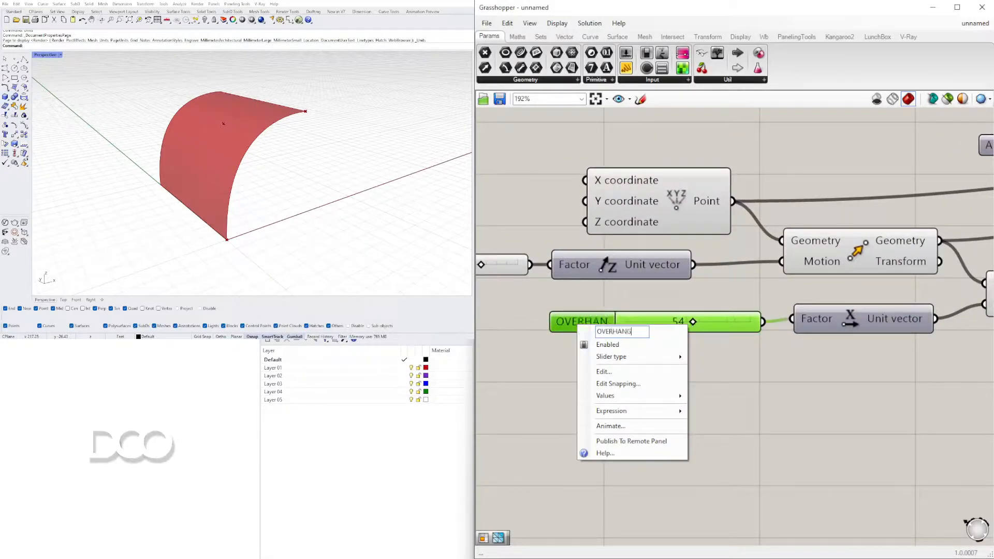
pyautogui.write('G')
pyautogui.press('Return')
# Try the OVERHANG slider at 66 and settle on 53
pyautogui.moveTo(697, 324)
pyautogui.mouseDown()
pyautogui.moveTo(627, 320)
pyautogui.moveTo(711, 322)
pyautogui.mouseUp()
pyautogui.scroll(-5, 772, 373)
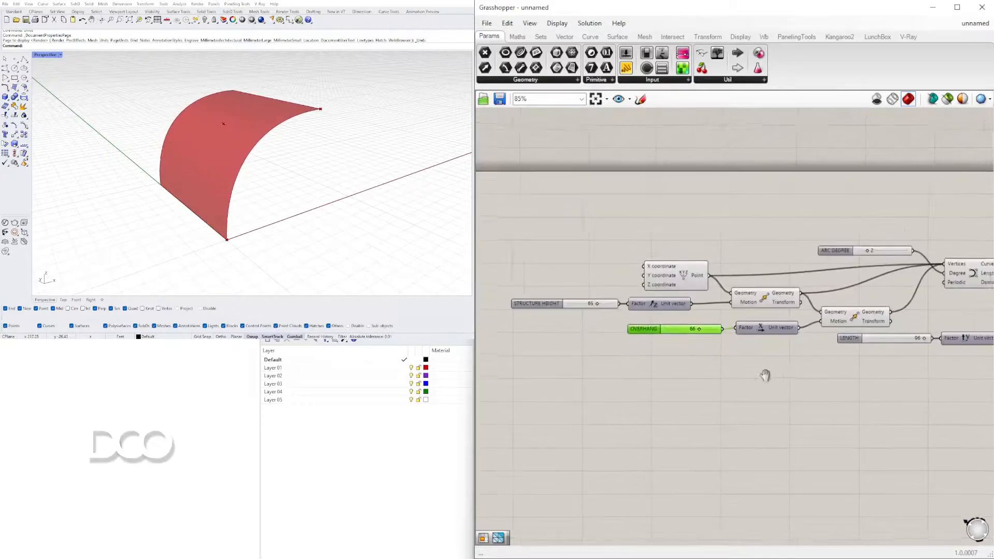
pyautogui.scroll(3, 700, 395)
pyautogui.moveTo(262, 195)
pyautogui.mouseDown(button='right')
pyautogui.moveTo(233, 184)
pyautogui.moveTo(262, 186)
pyautogui.mouseUp(button='right')
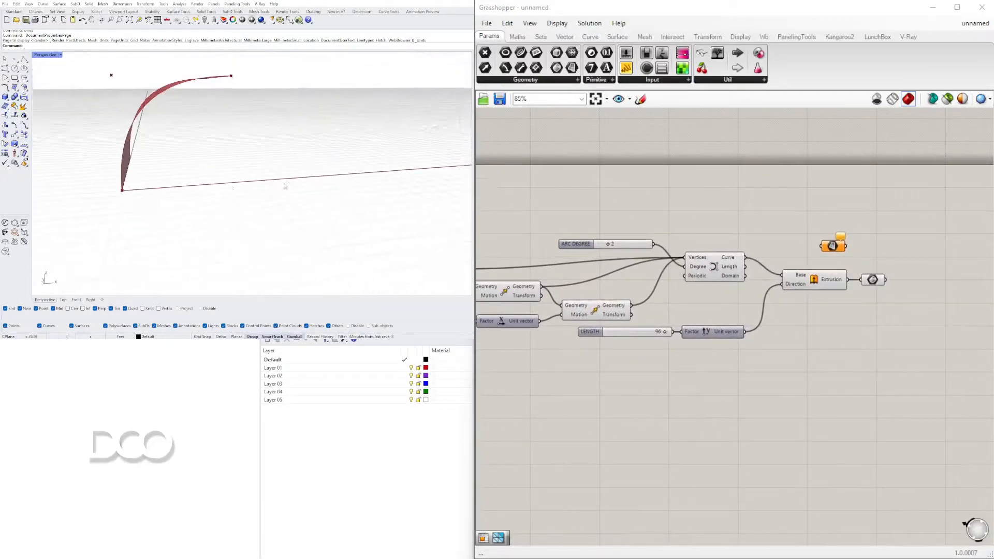
pyautogui.scroll(6, 710, 333)
pyautogui.moveTo(706, 330); pyautogui.dragTo(683, 333)
# Delete the unconnected Surface parameter above the Extrude component
pyautogui.click(663, 458)
pyautogui.scroll(-5, 771, 334)
pyautogui.moveTo(777, 337); pyautogui.dragTo(488, 359, button='right')
pyautogui.moveTo(800, 217); pyautogui.dragTo(855, 225)
pyautogui.moveTo(868, 264); pyautogui.dragTo(784, 314, button='right')
pyautogui.moveTo(783, 313)
pyautogui.mouseDown()
pyautogui.moveTo(782, 298)
pyautogui.moveTo(752, 274)
pyautogui.moveTo(766, 315)
pyautogui.mouseUp()
pyautogui.press('Delete')
# Try to move the whole definition toward the canvas's upper-left corner and undo the move
pyautogui.scroll(-5, 903, 317)
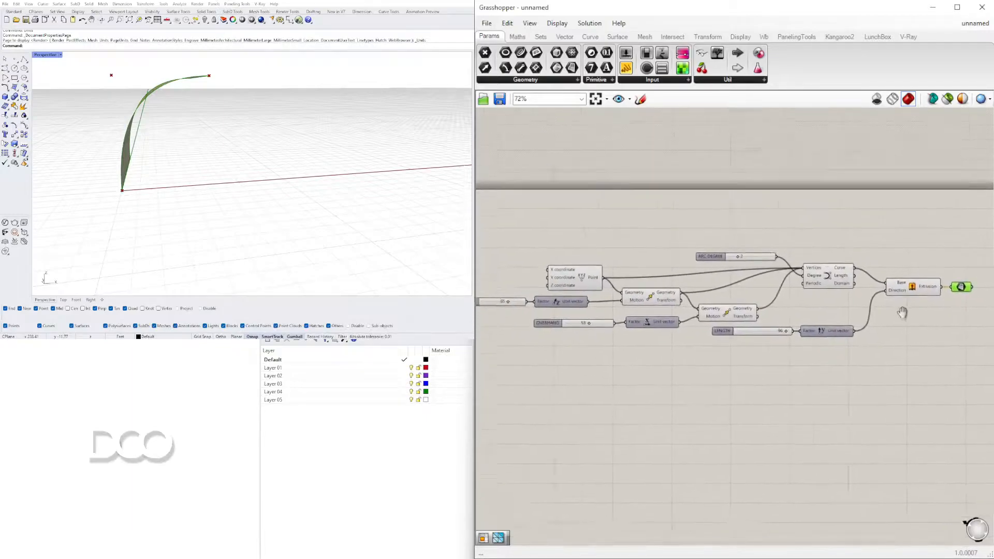
pyautogui.moveTo(902, 343); pyautogui.dragTo(528, 260)
pyautogui.moveTo(647, 263); pyautogui.dragTo(631, 237)
pyautogui.click(895, 315)
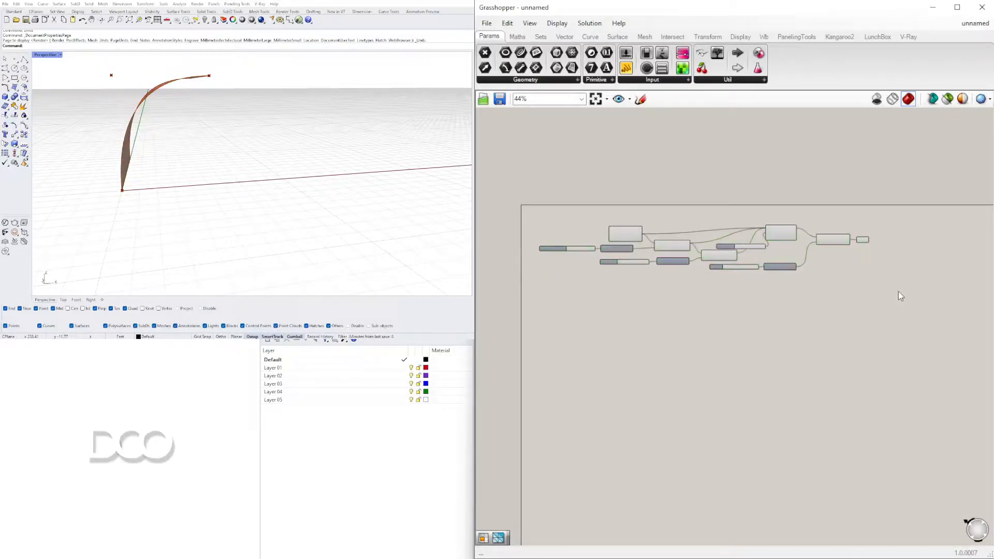
pyautogui.hotkey('ctrl', 'z')
# Move all components of the definition together, closer to the canvas's upper-left corner
pyautogui.scroll(4, 745, 243)
pyautogui.scroll(-3, 755, 258)
pyautogui.moveTo(946, 351); pyautogui.dragTo(530, 250)
pyautogui.moveTo(627, 267); pyautogui.dragTo(606, 241)
pyautogui.click(717, 236)
pyautogui.scroll(4, 725, 235)
pyautogui.moveTo(808, 224); pyautogui.dragTo(748, 234, button='right')
# Examine the extruded surface from several angles in the Rhino perspective view
pyautogui.moveTo(200, 114); pyautogui.dragTo(225, 113, button='right')
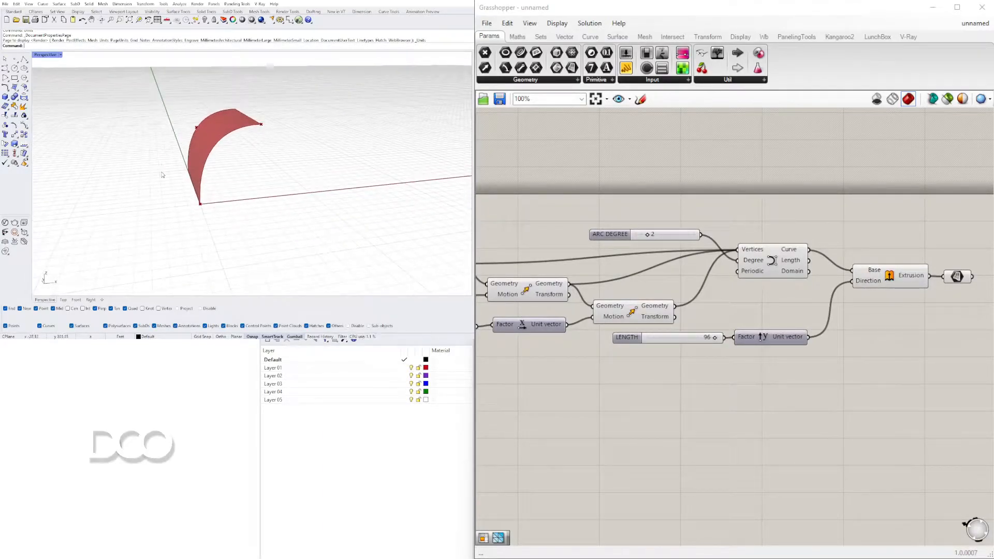
pyautogui.scroll(4, 185, 157)
pyautogui.moveTo(188, 152); pyautogui.dragTo(213, 174, button='right')
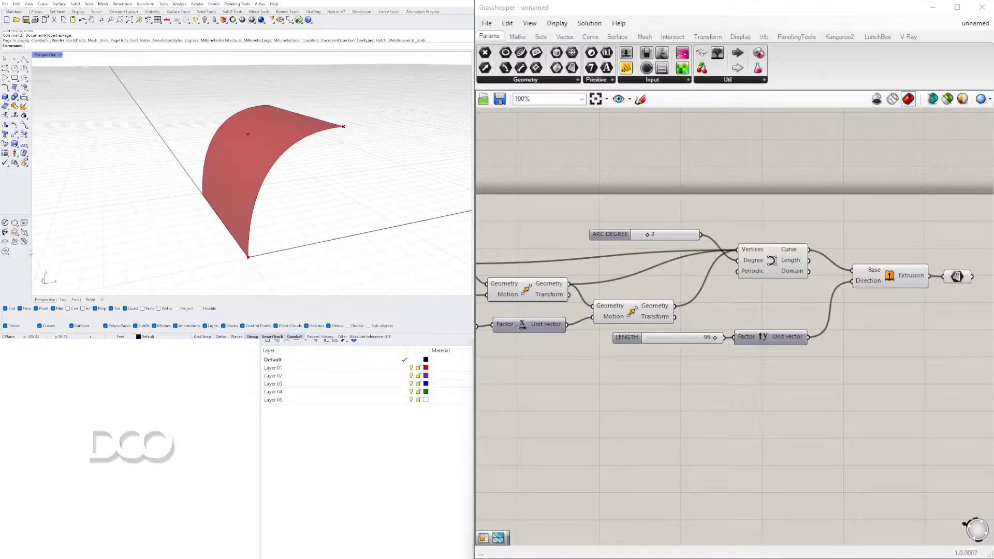
pyautogui.scroll(-1, 621, 311)
pyautogui.moveTo(621, 310); pyautogui.dragTo(761, 254, button='right')
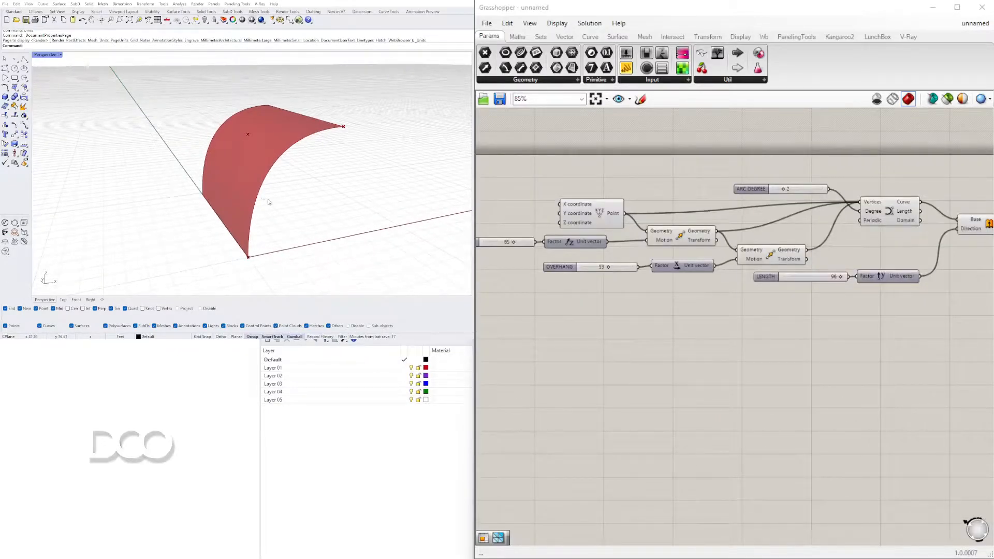
pyautogui.moveTo(269, 202); pyautogui.dragTo(298, 201, button='right')
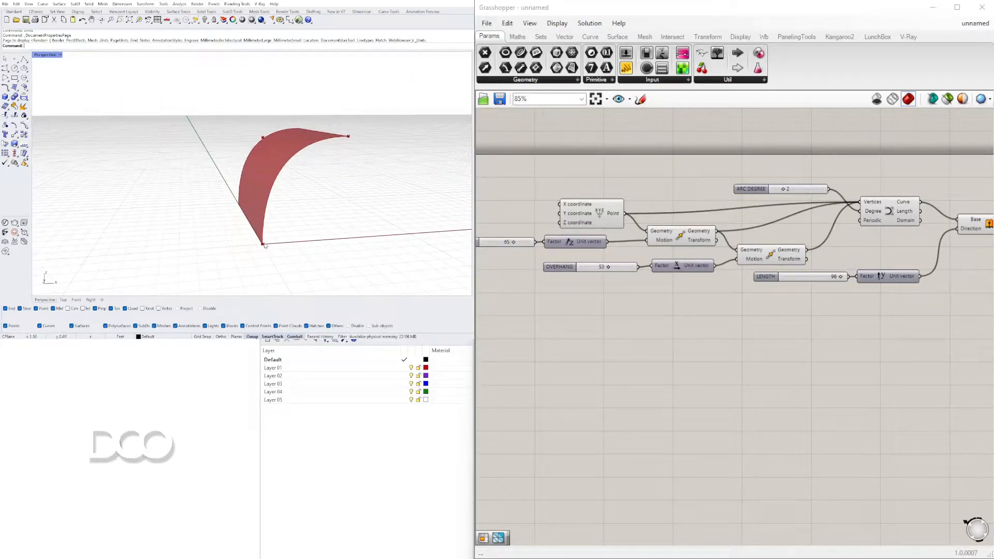
pyautogui.scroll(5, 266, 246)
pyautogui.scroll(-7, 262, 254)
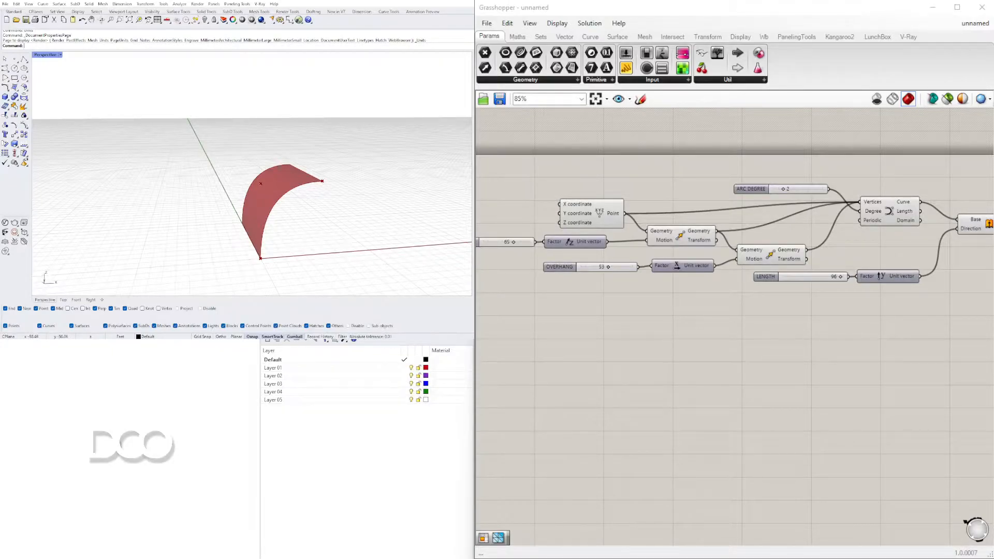
# Add a surface offset component after the Brep parameter and connect the Brep to its Surface input
pyautogui.scroll(-3, 841, 383)
pyautogui.doubleClick(839, 291)
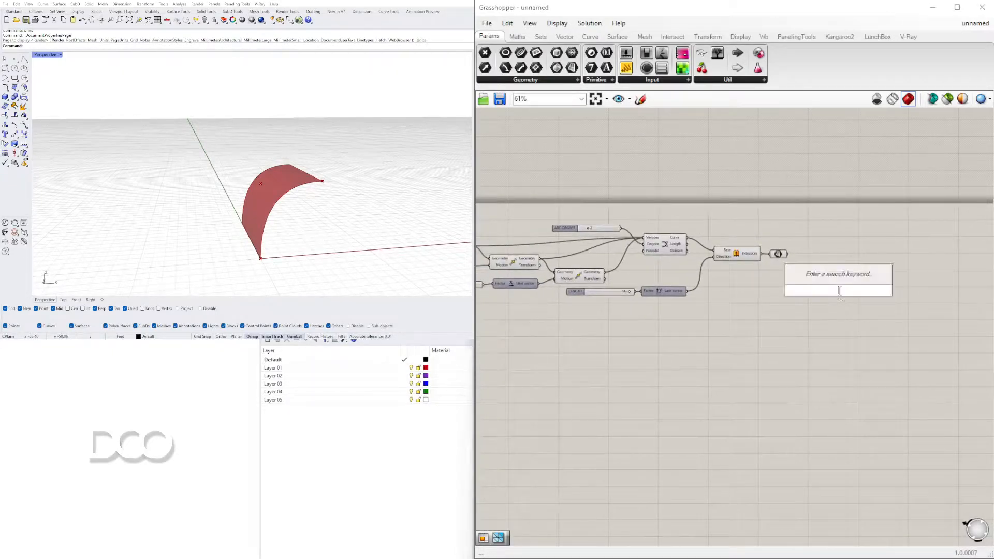
pyautogui.write('OFF')
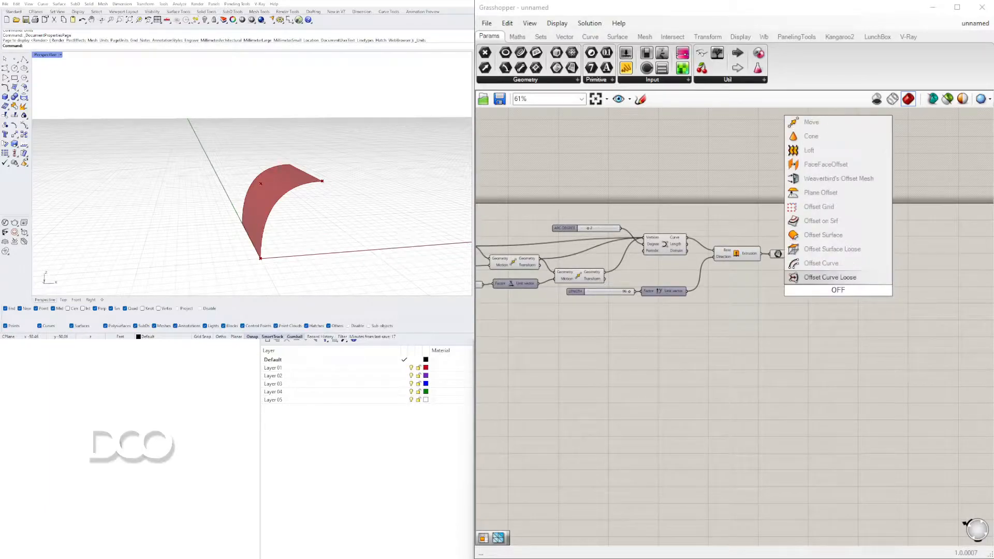
pyautogui.click(831, 249)
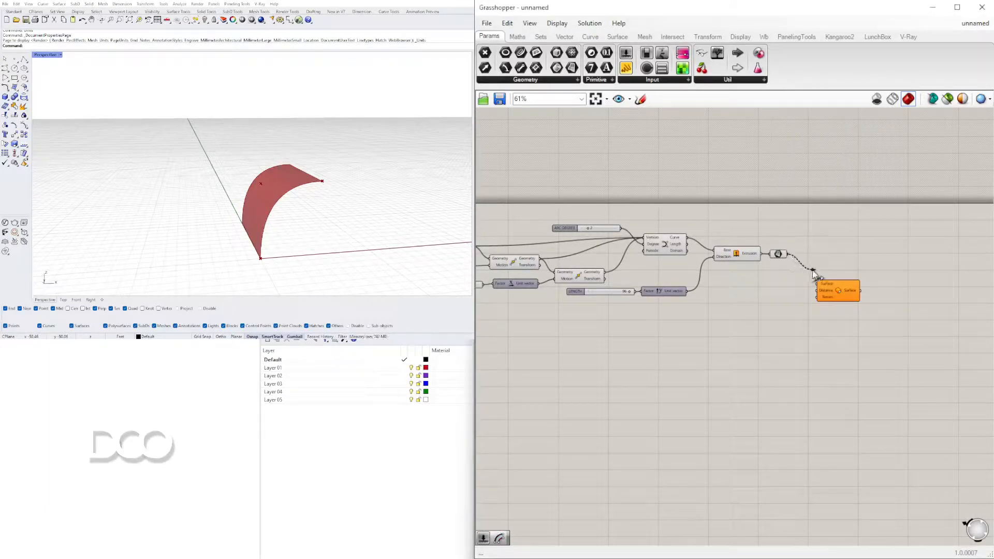
pyautogui.moveTo(819, 283); pyautogui.dragTo(844, 288)
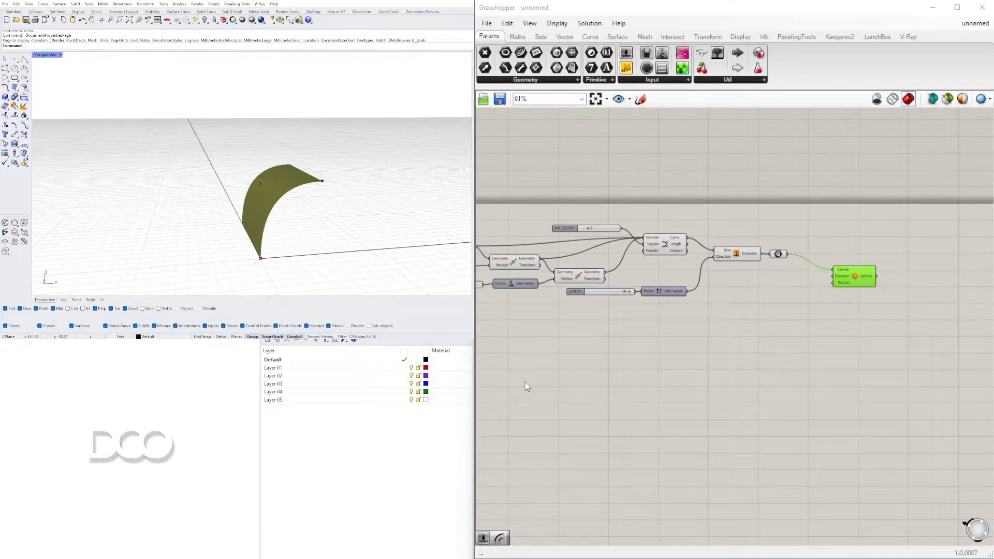
# Add a number slider with the value 4 and connect it to the offset component's Distance input
pyautogui.doubleClick(761, 283)
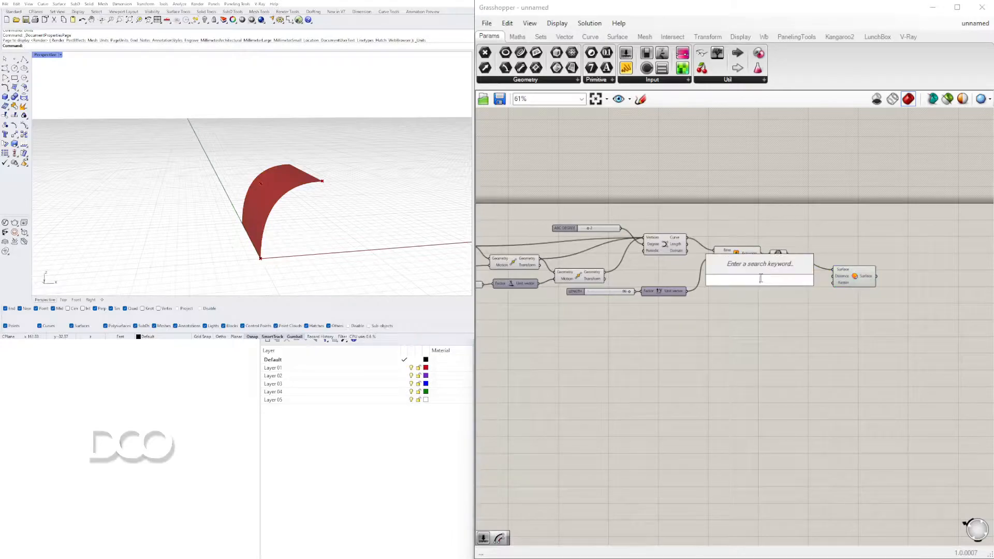
pyautogui.write('number slider')
pyautogui.press('Return')
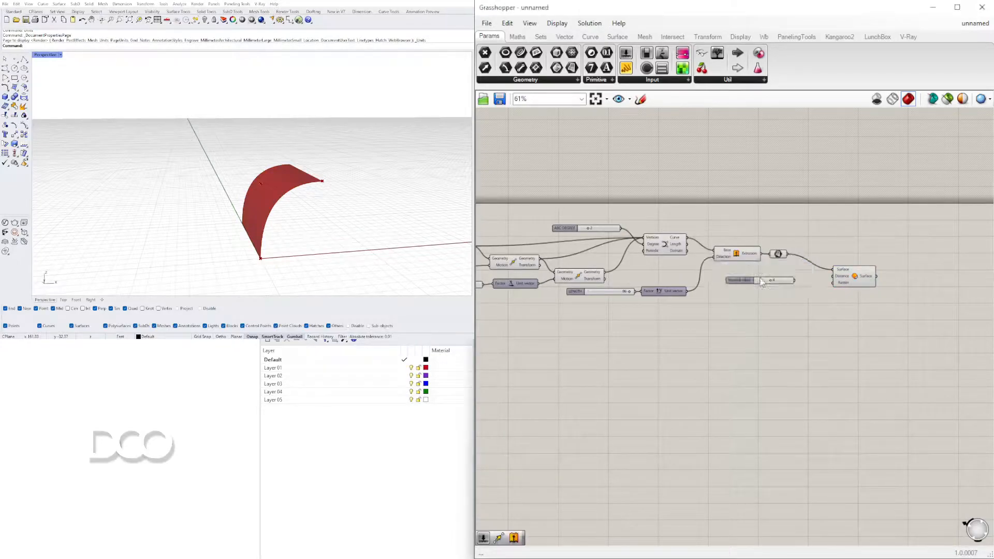
pyautogui.scroll(4, 786, 297)
pyautogui.moveTo(780, 249); pyautogui.dragTo(853, 242)
pyautogui.moveTo(263, 251); pyautogui.dragTo(236, 249, button='right')
pyautogui.scroll(5, 237, 250)
# Insert a Negative component between the number slider and the offset component's Distance input, in line with the slider
pyautogui.moveTo(873, 168); pyautogui.dragTo(783, 201, button='right')
pyautogui.moveTo(808, 275); pyautogui.dragTo(886, 244)
pyautogui.doubleClick(737, 247)
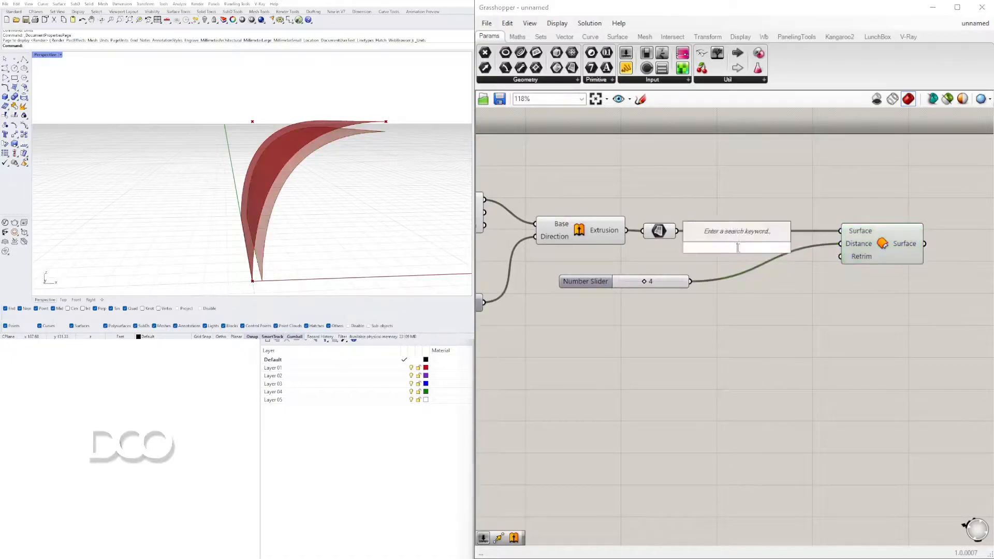
pyautogui.write('NEG')
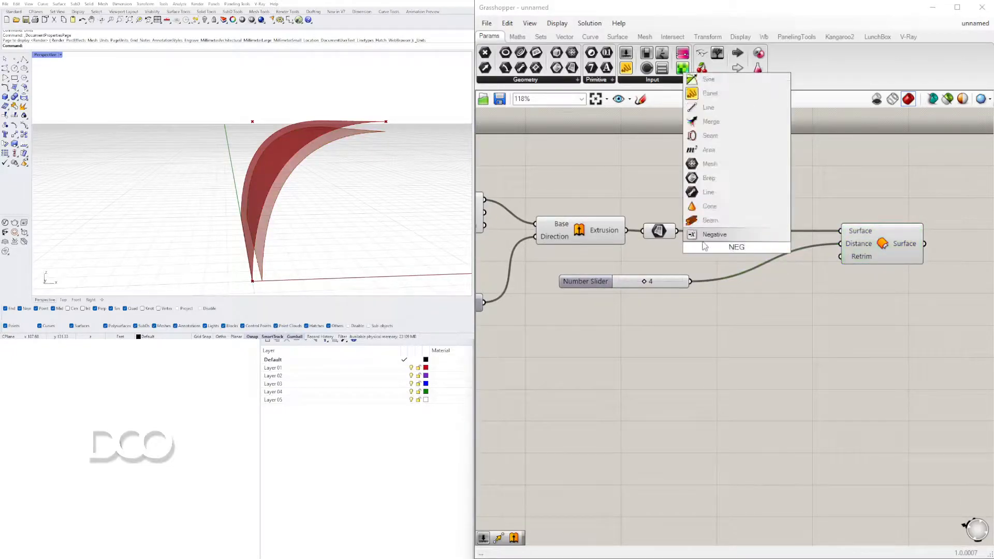
pyautogui.press('Return')
pyautogui.moveTo(697, 282); pyautogui.dragTo(701, 248)
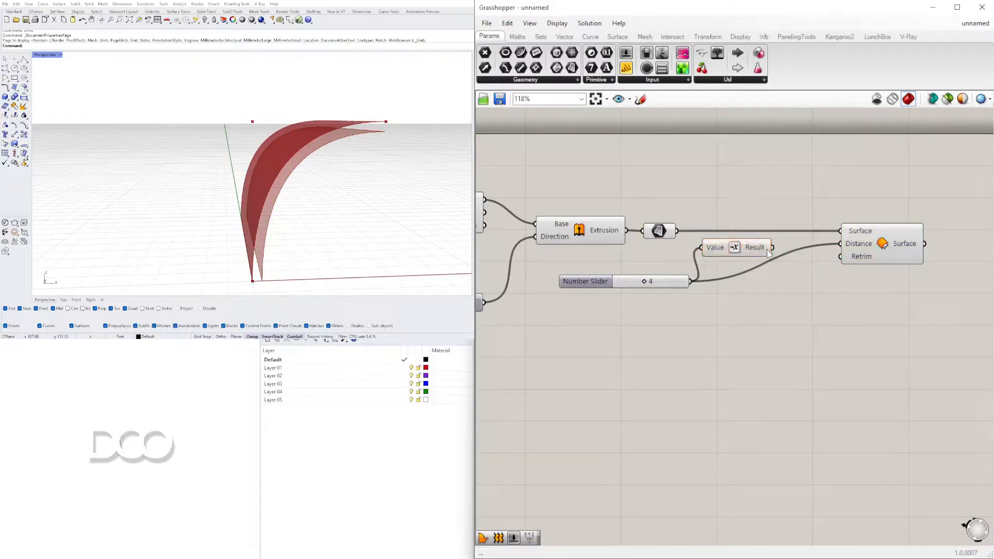
pyautogui.moveTo(824, 250); pyautogui.dragTo(828, 248)
pyautogui.moveTo(734, 249); pyautogui.dragTo(742, 282)
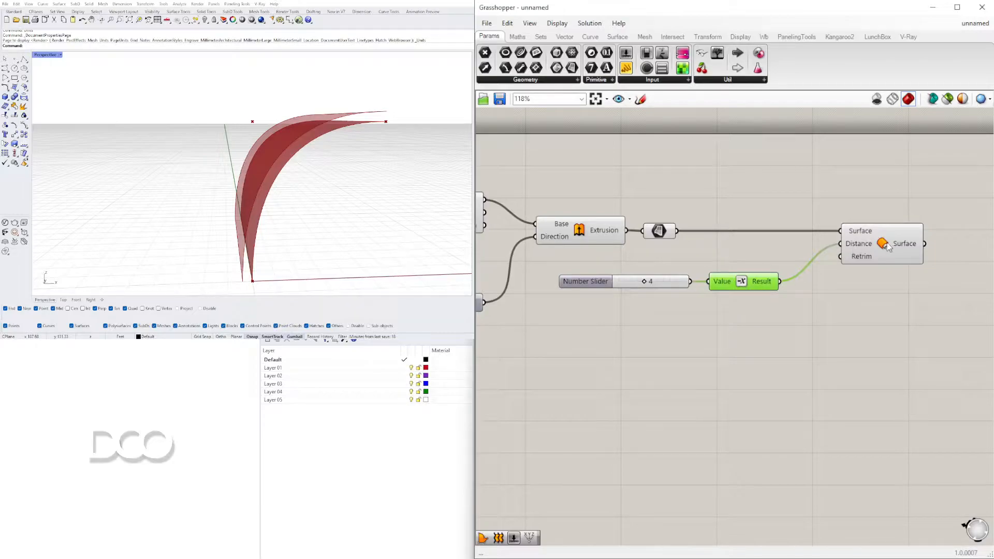
# Move the number slider and Negative component lower, and place the offset component closer beside the Brep parameter
pyautogui.click(851, 321)
pyautogui.moveTo(732, 286); pyautogui.dragTo(660, 265)
pyautogui.keyDown('shift'); pyautogui.click(897, 231); pyautogui.keyUp('shift')
pyautogui.moveTo(871, 250); pyautogui.dragTo(787, 311)
pyautogui.click(784, 262)
pyautogui.scroll(-3, 781, 263)
pyautogui.moveTo(651, 319); pyautogui.dragTo(720, 334, button='right')
pyautogui.scroll(1, 719, 333)
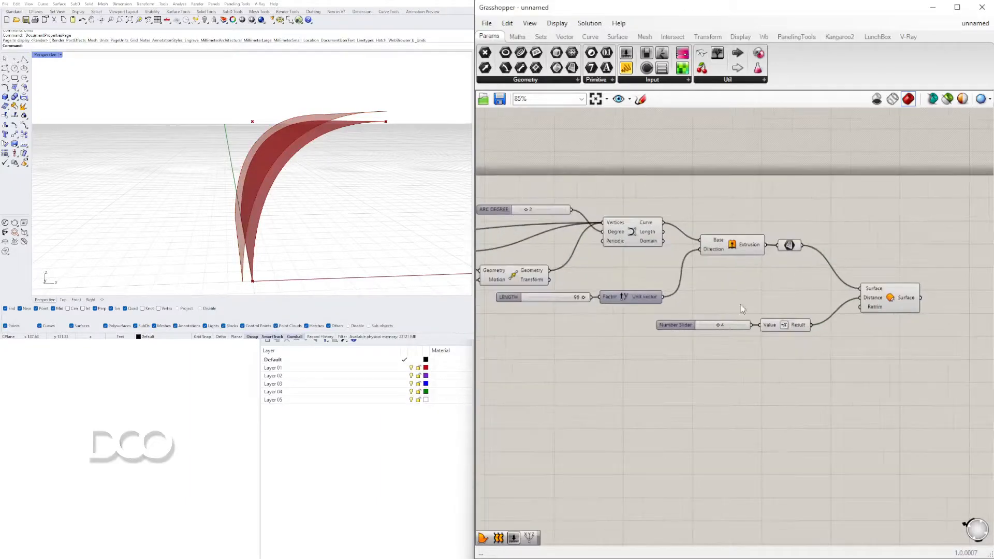
pyautogui.moveTo(855, 277); pyautogui.dragTo(798, 280, button='right')
pyautogui.moveTo(845, 302); pyautogui.dragTo(837, 261)
# Examine the offset surface and the panelling components offered by the LunchBox plug-in
pyautogui.moveTo(279, 215); pyautogui.dragTo(322, 178, button='right')
pyautogui.click(804, 397)
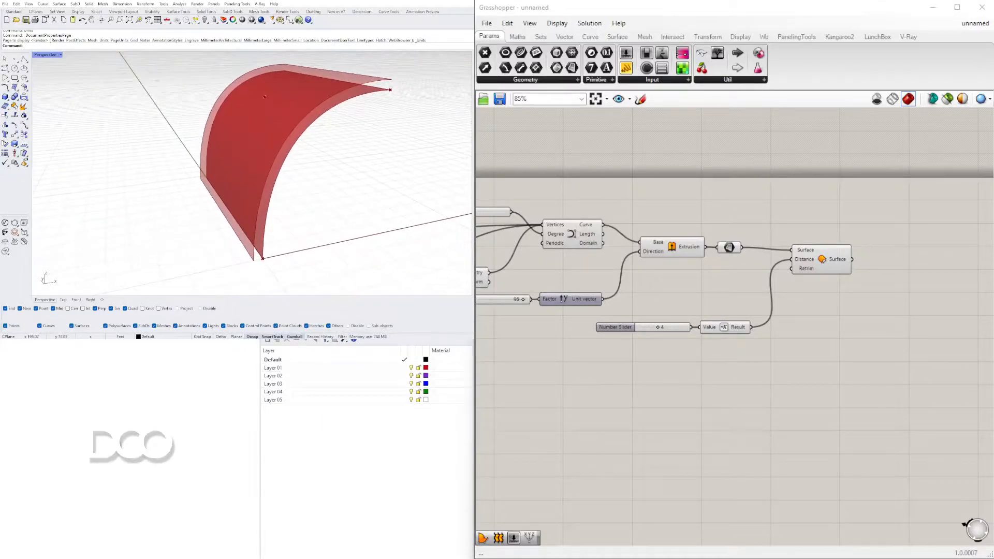
pyautogui.click(868, 38)
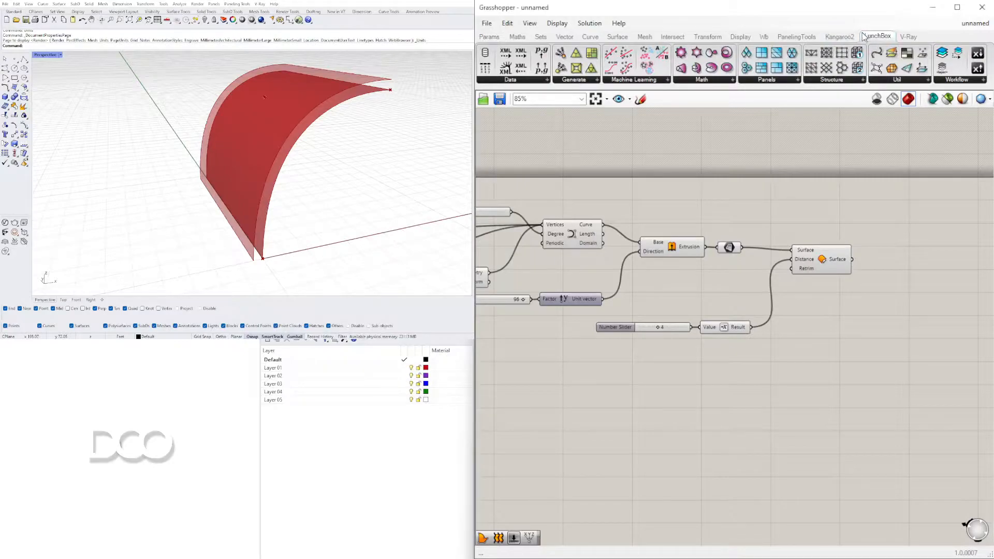
pyautogui.click(779, 82)
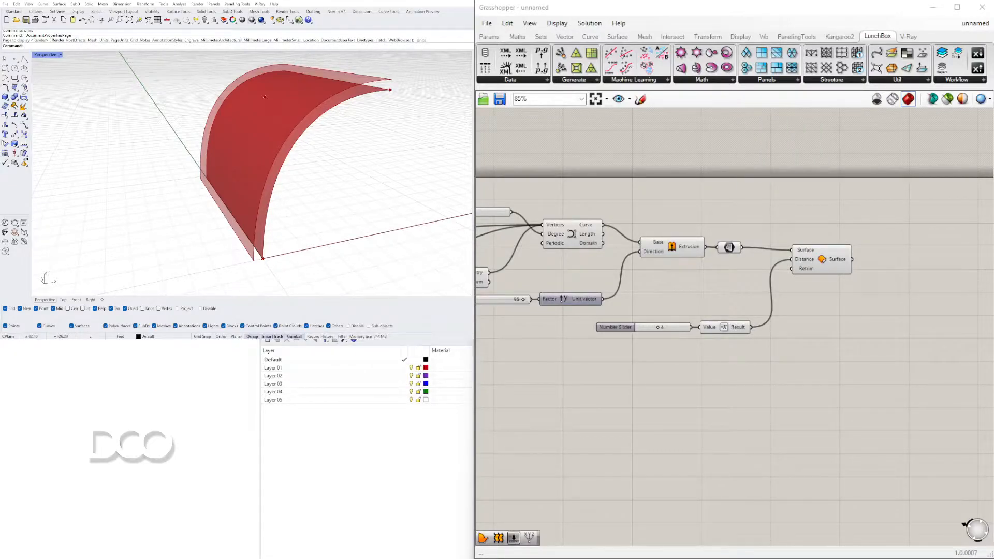
# Set the number slider driving the Negative component to 10 and rename it OFFSET
pyautogui.scroll(4, 658, 332)
pyautogui.moveTo(676, 331); pyautogui.dragTo(718, 326)
pyautogui.moveTo(595, 336); pyautogui.dragTo(573, 336)
pyautogui.rightClick(589, 337)
pyautogui.moveTo(637, 343); pyautogui.dragTo(503, 340)
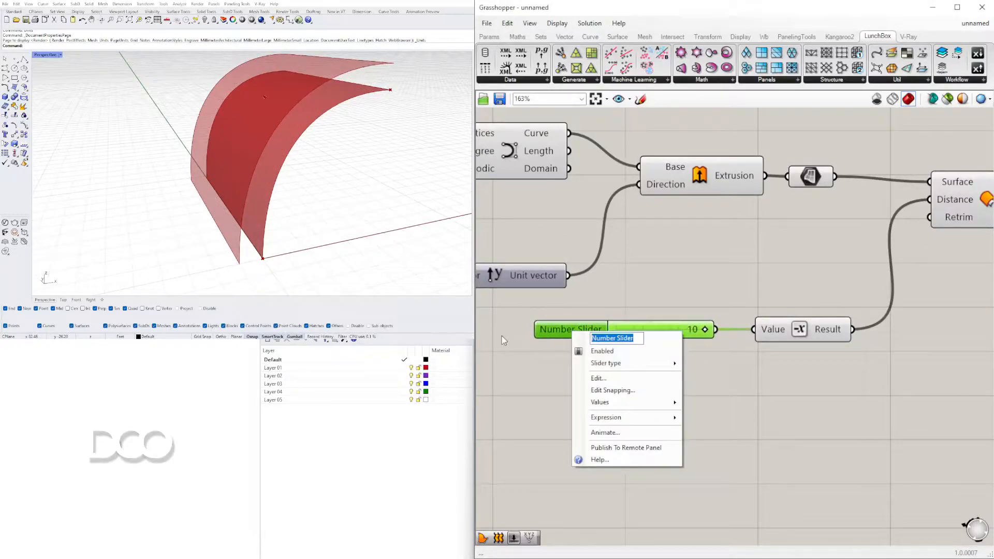
pyautogui.write('OFFSET')
pyautogui.press('Return')
# Move the Negative component closer to the OFFSET slider
pyautogui.moveTo(809, 331); pyautogui.dragTo(793, 331)
pyautogui.click(822, 345)
pyautogui.scroll(-2, 859, 355)
pyautogui.moveTo(879, 355); pyautogui.dragTo(859, 334, button='right')
pyautogui.moveTo(928, 389); pyautogui.dragTo(901, 217)
pyautogui.click(792, 253)
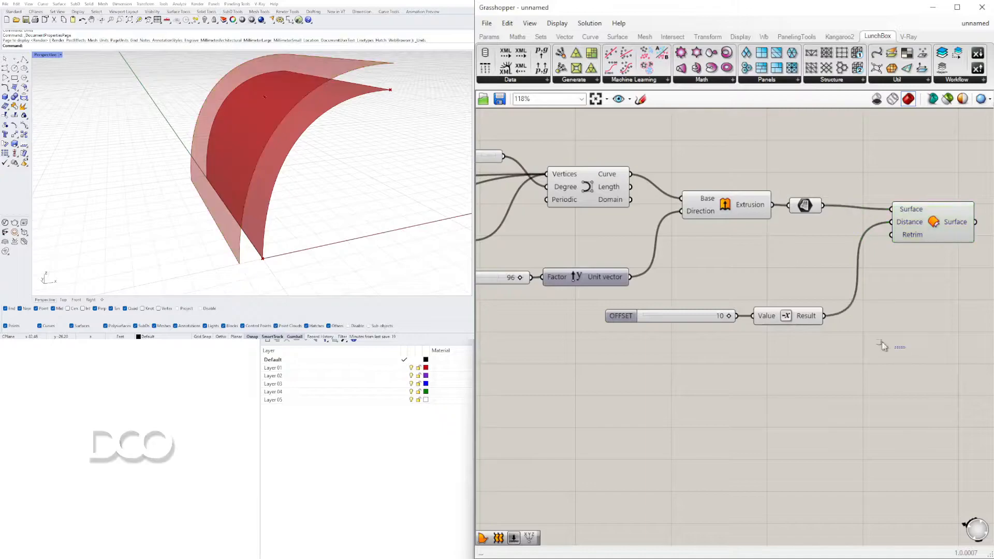
# Move the OFFSET slider, Negative component and offset component together to a lower place below the Brep parameter
pyautogui.moveTo(898, 349); pyautogui.dragTo(720, 284)
pyautogui.keyDown('shift'); pyautogui.click(927, 230); pyautogui.keyUp('shift')
pyautogui.moveTo(927, 228); pyautogui.dragTo(895, 269)
pyautogui.click(898, 218)
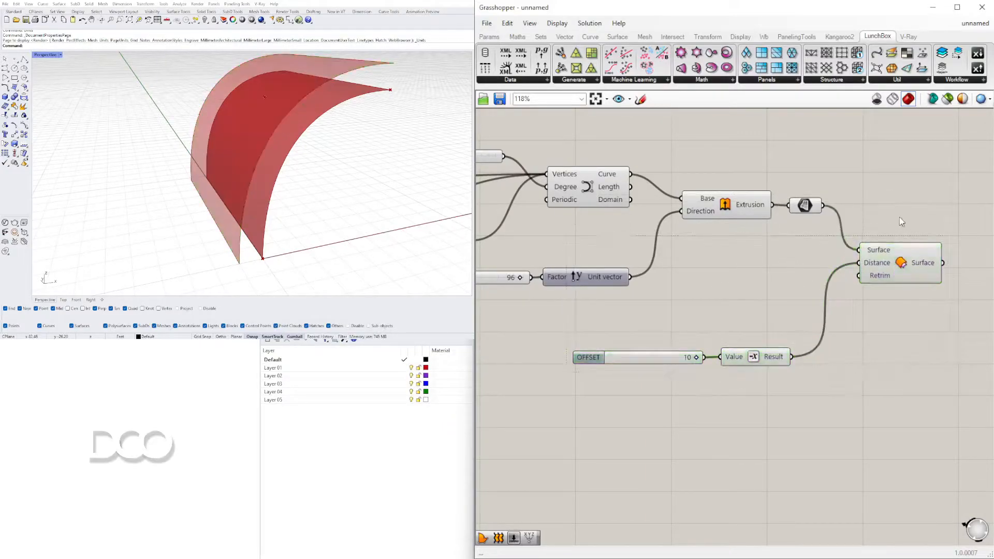
# Place a LunchBox triangle panels component on the canvas beside the offset component
pyautogui.moveTo(899, 223); pyautogui.dragTo(679, 231, button='right')
pyautogui.scroll(-2, 679, 236)
pyautogui.click(442, 462)
pyautogui.moveTo(331, 148)
pyautogui.keyDown('shift'); pyautogui.mouseDown(button='right')
pyautogui.moveTo(326, 133)
pyautogui.moveTo(338, 147)
pyautogui.moveTo(331, 156)
pyautogui.mouseUp(button='right'); pyautogui.keyUp('shift')
pyautogui.scroll(-3, 326, 133)
pyautogui.moveTo(731, 257); pyautogui.dragTo(824, 257, button='right')
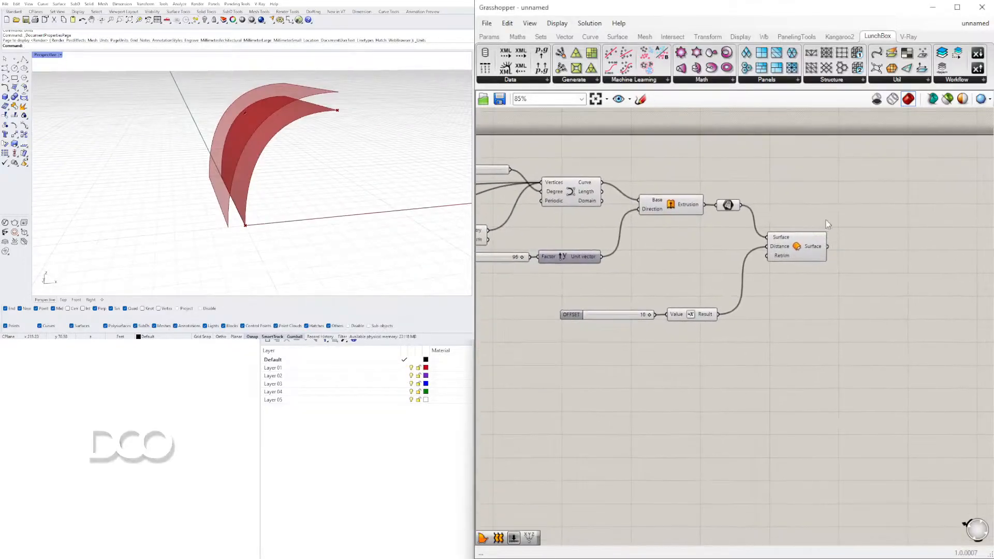
pyautogui.click(777, 80)
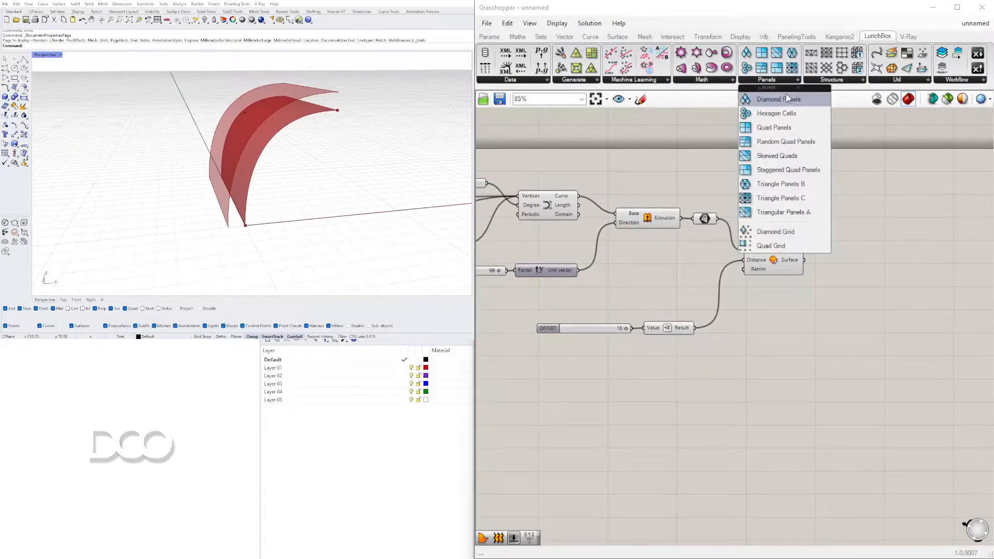
pyautogui.click(783, 198)
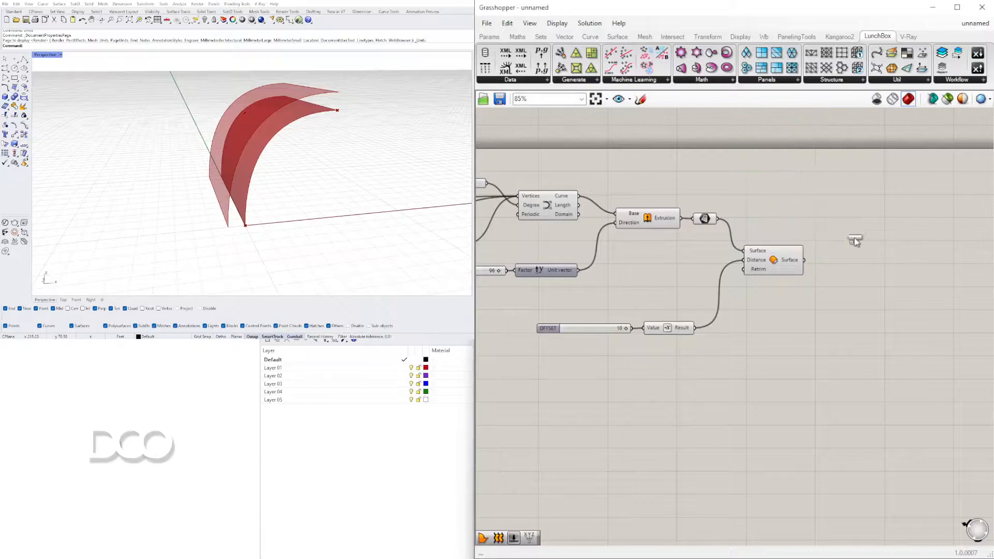
pyautogui.click(885, 279)
# Position the triangle panels component above the offset component and connect the Brep parameter to its Surface input
pyautogui.scroll(5, 821, 268)
pyautogui.moveTo(834, 298); pyautogui.dragTo(801, 199)
pyautogui.scroll(-4, 725, 268)
pyautogui.moveTo(629, 214); pyautogui.dragTo(769, 179)
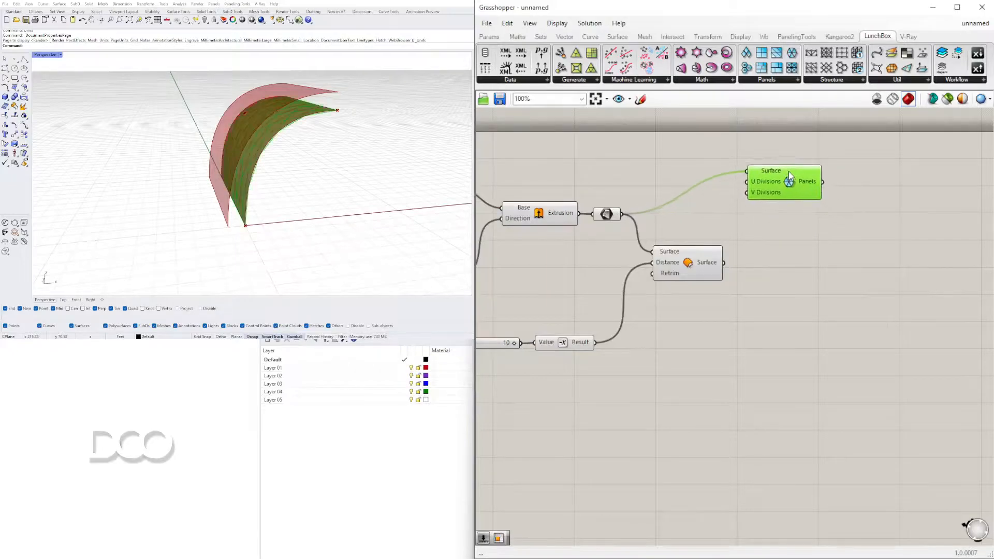
pyautogui.moveTo(290, 155); pyautogui.dragTo(279, 174, button='right')
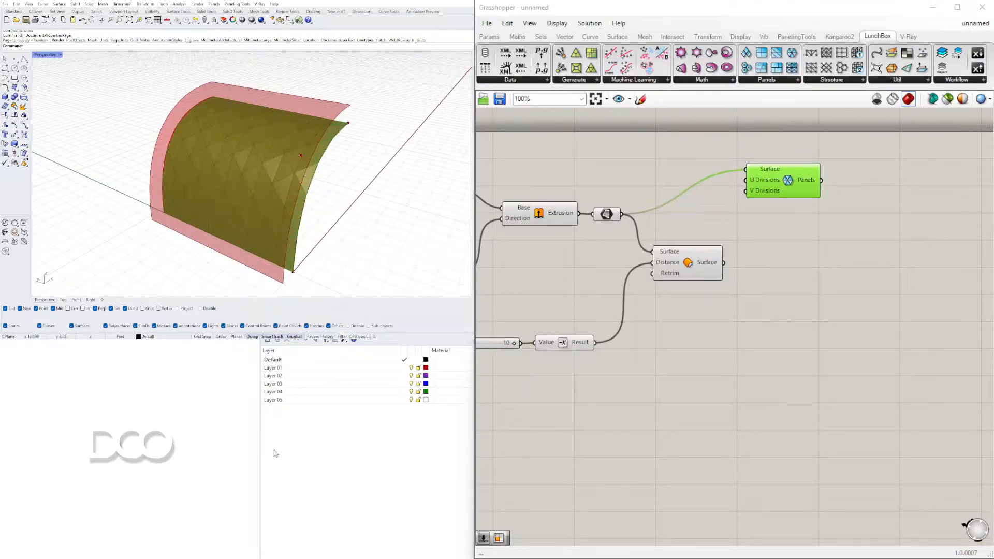
# Create a number slider set to 3, duplicate it, and connect the two sliders to the U Divisions and V Divisions inputs
pyautogui.doubleClick(613, 163)
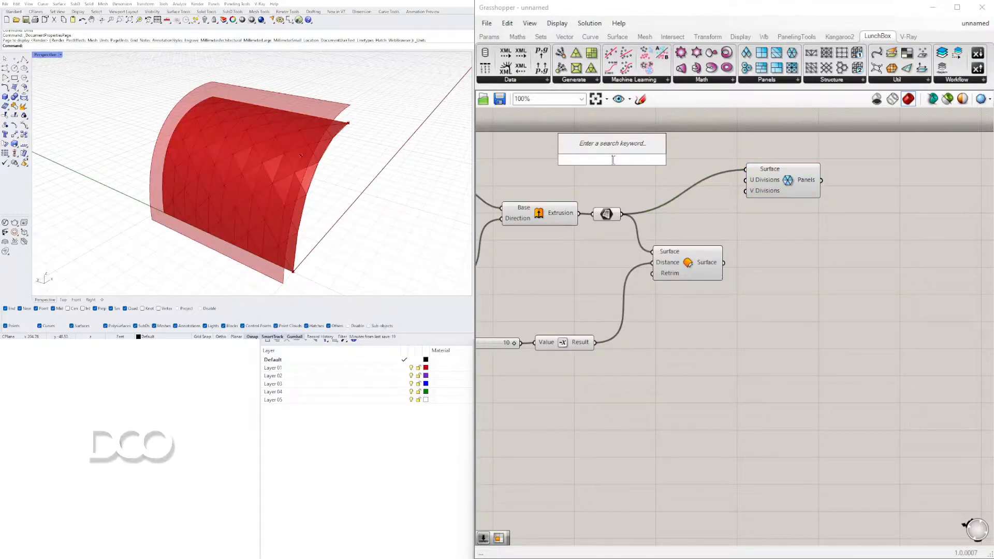
pyautogui.write('3')
pyautogui.press('Return')
pyautogui.scroll(1, 578, 173)
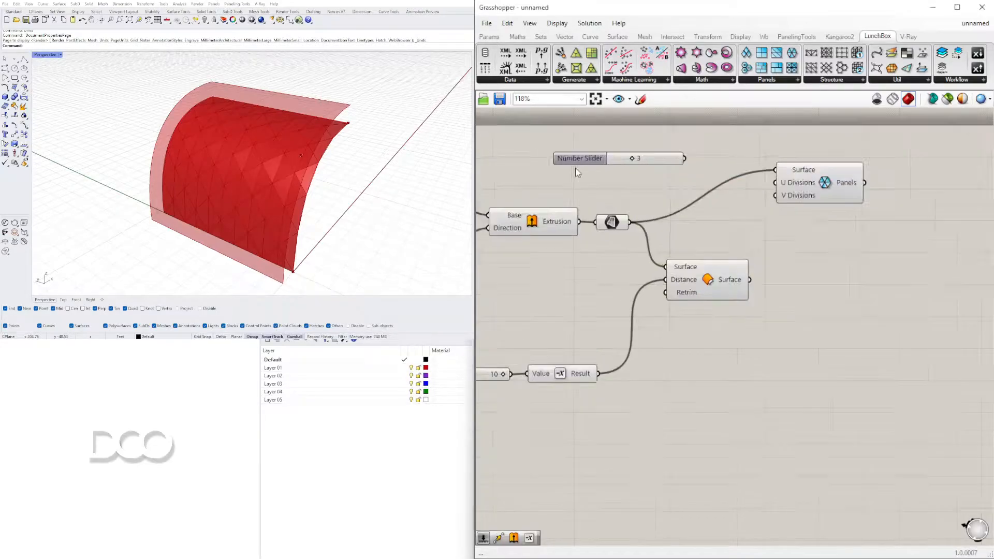
pyautogui.click(590, 160)
pyautogui.keyDown('alt'); pyautogui.moveTo(589, 177); pyautogui.dragTo(589, 181); pyautogui.keyUp('alt')
pyautogui.click(717, 147)
pyautogui.moveTo(788, 184); pyautogui.dragTo(768, 164)
pyautogui.moveTo(690, 179); pyautogui.dragTo(768, 176)
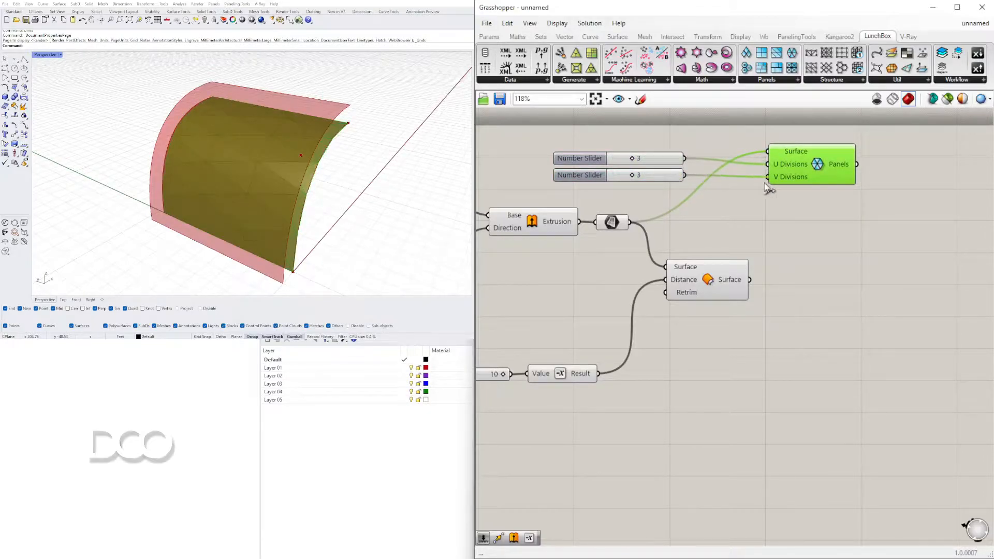
# Set both the U and V division sliders of the panels component to 6
pyautogui.scroll(3, 673, 178)
pyautogui.moveTo(584, 178); pyautogui.dragTo(624, 173)
pyautogui.moveTo(590, 206); pyautogui.dragTo(625, 206)
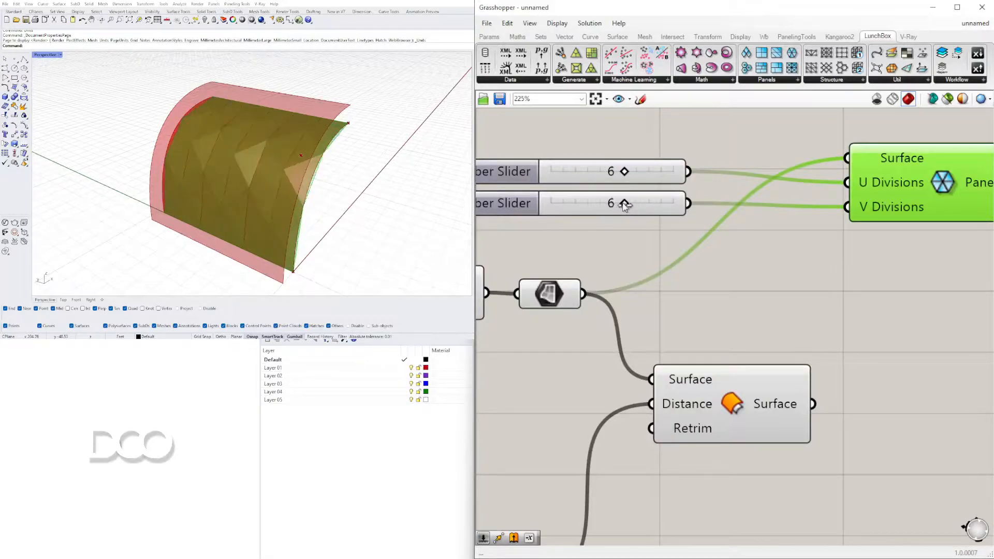
# Turn off the preview of the Brep parameter, the NURBS curve component and the extrusion component
pyautogui.moveTo(401, 195); pyautogui.dragTo(357, 486, button='right')
pyautogui.click(750, 277)
pyautogui.moveTo(750, 278); pyautogui.dragTo(861, 277, button='right')
pyautogui.rightClick(660, 288)
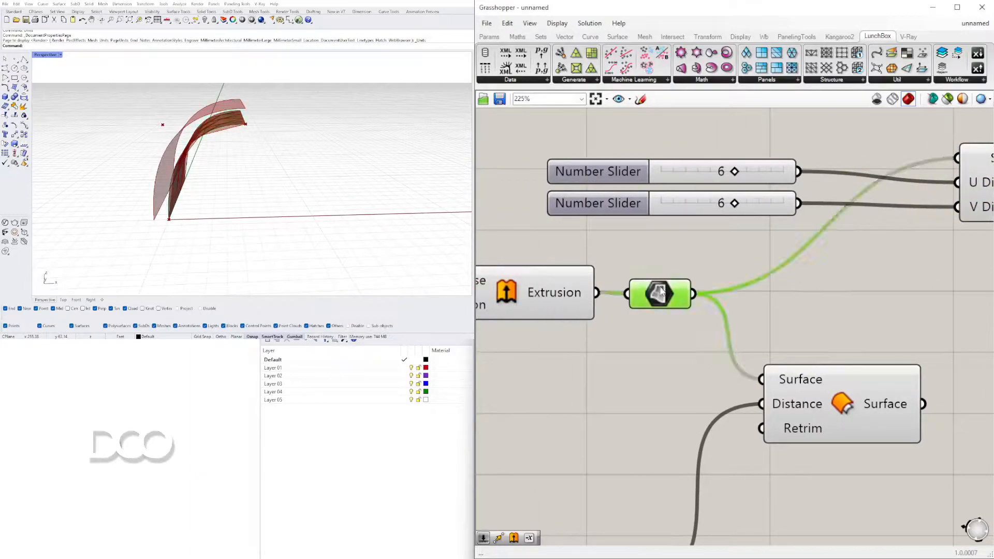
pyautogui.click(686, 308)
pyautogui.click(585, 355)
pyautogui.moveTo(592, 383); pyautogui.dragTo(757, 372, button='right')
pyautogui.scroll(-2, 757, 373)
pyautogui.moveTo(702, 380); pyautogui.dragTo(501, 289)
pyautogui.middleClick(502, 288)
pyautogui.click(541, 250)
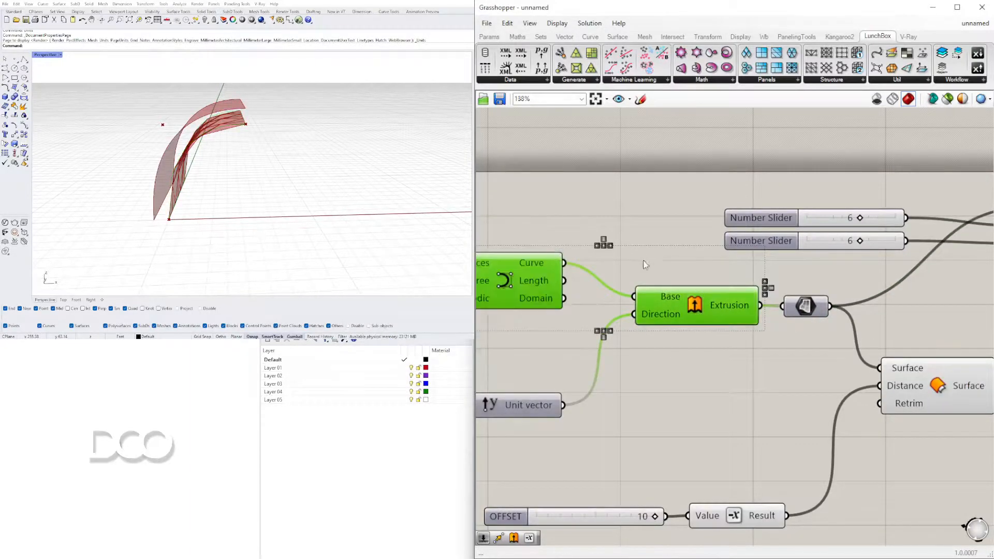
# Turn off the preview of the remaining upstream profile components, including the point, unit vectors and move components
pyautogui.scroll(-4, 645, 260)
pyautogui.moveTo(646, 259); pyautogui.dragTo(817, 263, button='right')
pyautogui.scroll(-2, 771, 329)
pyautogui.moveTo(781, 377); pyautogui.dragTo(594, 291)
pyautogui.hotkey('ctrl', 'z')
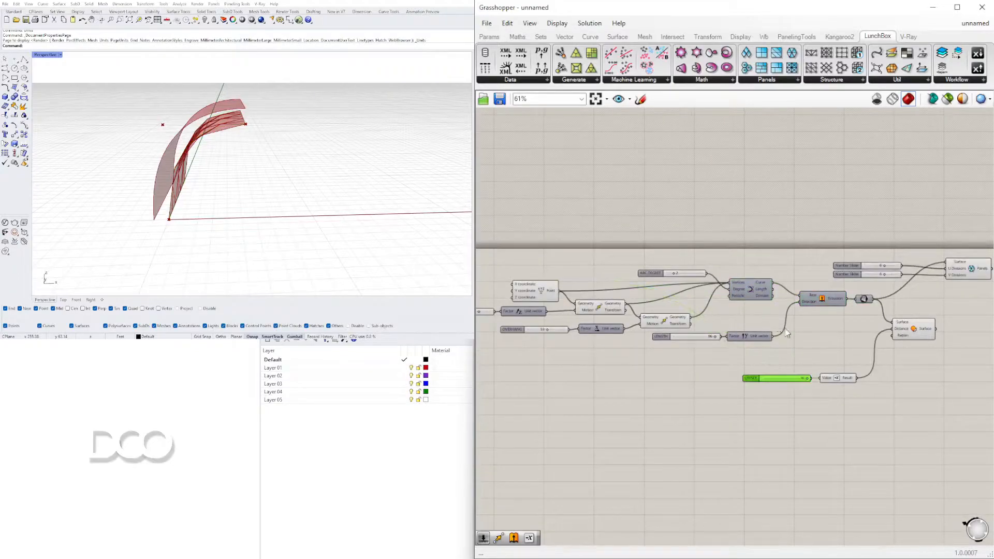
pyautogui.moveTo(800, 348); pyautogui.dragTo(851, 340, button='right')
pyautogui.click(851, 347)
pyautogui.scroll(-3, 851, 348)
pyautogui.moveTo(850, 347); pyautogui.dragTo(653, 288)
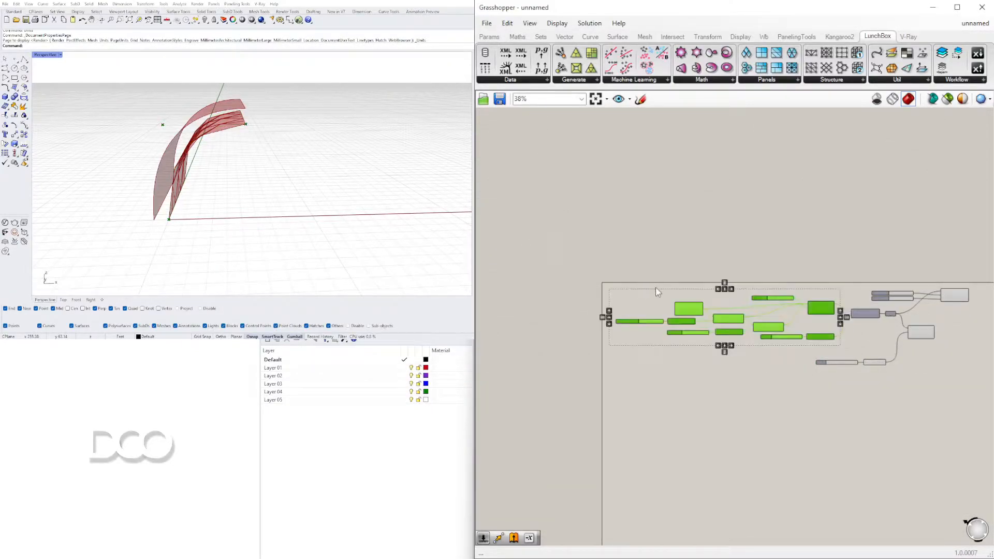
pyautogui.middleClick(659, 287)
pyautogui.click(688, 253)
pyautogui.click(761, 230)
pyautogui.moveTo(889, 312); pyautogui.dragTo(728, 304, button='right')
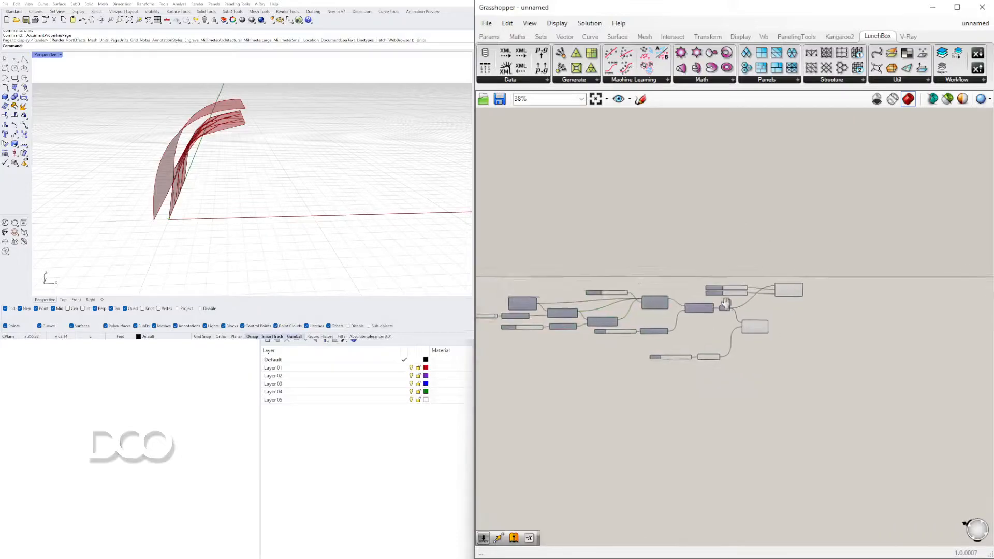
# Reposition the two division sliders together with the panels component, and shift the offset component slightly aside
pyautogui.scroll(4, 776, 295)
pyautogui.moveTo(910, 285); pyautogui.dragTo(659, 248)
pyautogui.moveTo(822, 278); pyautogui.dragTo(805, 285)
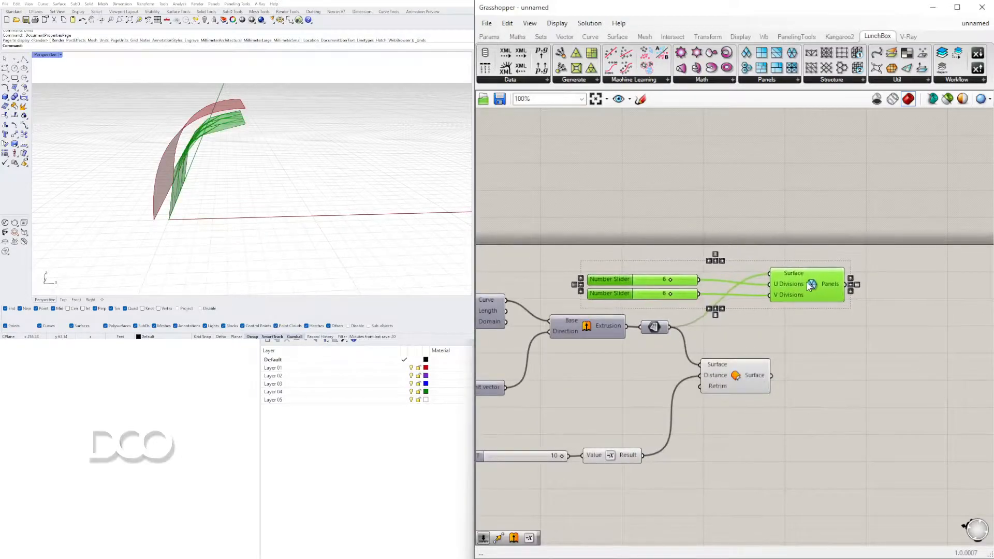
pyautogui.click(805, 228)
pyautogui.moveTo(737, 371); pyautogui.dragTo(750, 368)
pyautogui.click(744, 331)
pyautogui.moveTo(196, 164); pyautogui.dragTo(352, 156, button='right')
pyautogui.moveTo(290, 146); pyautogui.dragTo(232, 110, button='right')
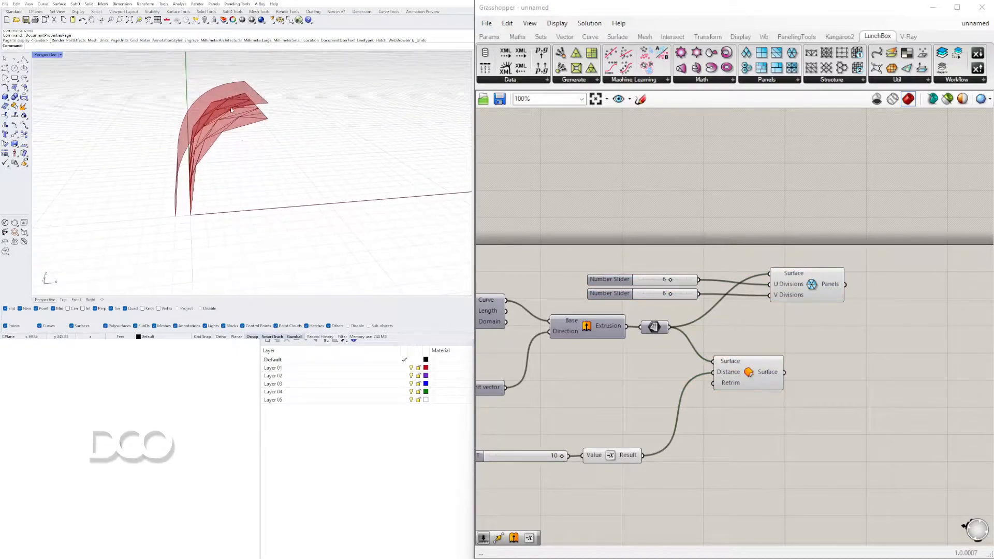
# Duplicate the panels component below the original and connect the offset surface to the copy's Surface input
pyautogui.click(801, 299)
pyautogui.keyDown('alt'); pyautogui.moveTo(866, 358); pyautogui.dragTo(866, 357); pyautogui.keyUp('alt')
pyautogui.moveTo(823, 300); pyautogui.dragTo(872, 306)
pyautogui.moveTo(861, 366); pyautogui.dragTo(857, 343)
pyautogui.moveTo(779, 374); pyautogui.dragTo(820, 322)
pyautogui.click(837, 421)
# Move the OFFSET slider, Negative component and offset component up closer to the rest of the definition
pyautogui.moveTo(637, 427); pyautogui.dragTo(764, 400, button='right')
pyautogui.moveTo(810, 488); pyautogui.dragTo(584, 406)
pyautogui.moveTo(744, 436); pyautogui.dragTo(721, 392)
pyautogui.click(875, 385)
pyautogui.moveTo(902, 383); pyautogui.dragTo(700, 388, button='right')
# Add a Deconstruct Brep component and connect the Panels output of the offset surface's panels component to its Brep input
pyautogui.moveTo(310, 202); pyautogui.dragTo(207, 200, button='right')
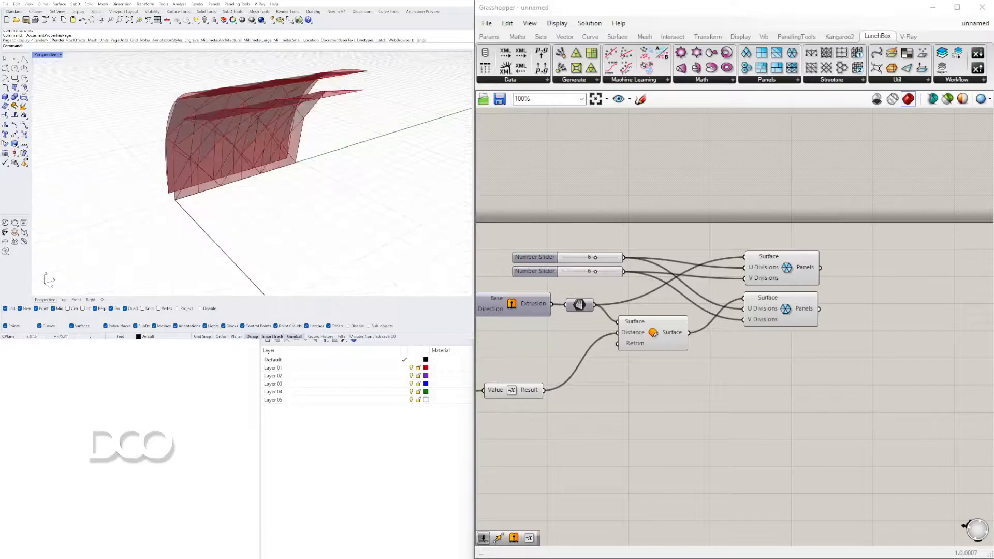
pyautogui.moveTo(248, 150); pyautogui.dragTo(322, 153, button='right')
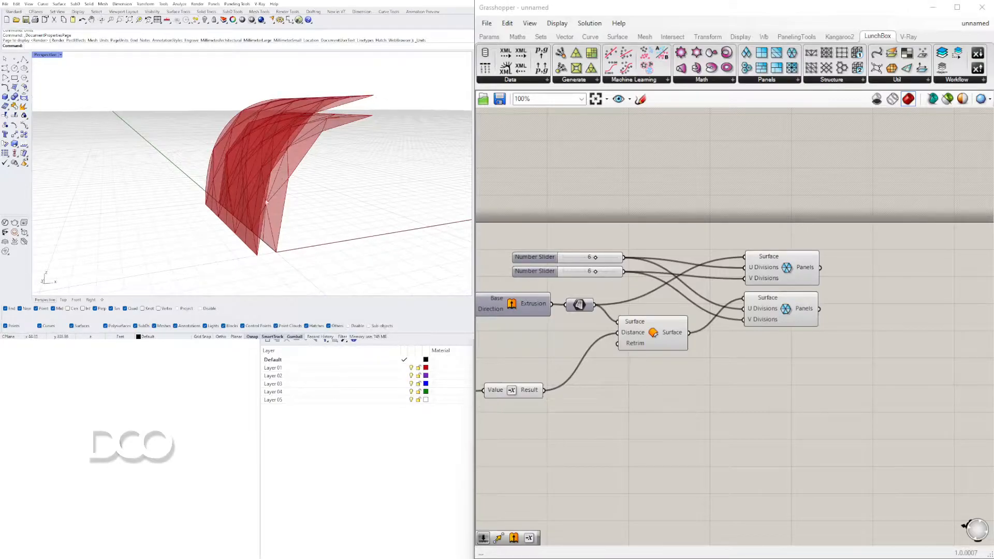
pyautogui.moveTo(215, 182); pyautogui.dragTo(205, 239, button='right')
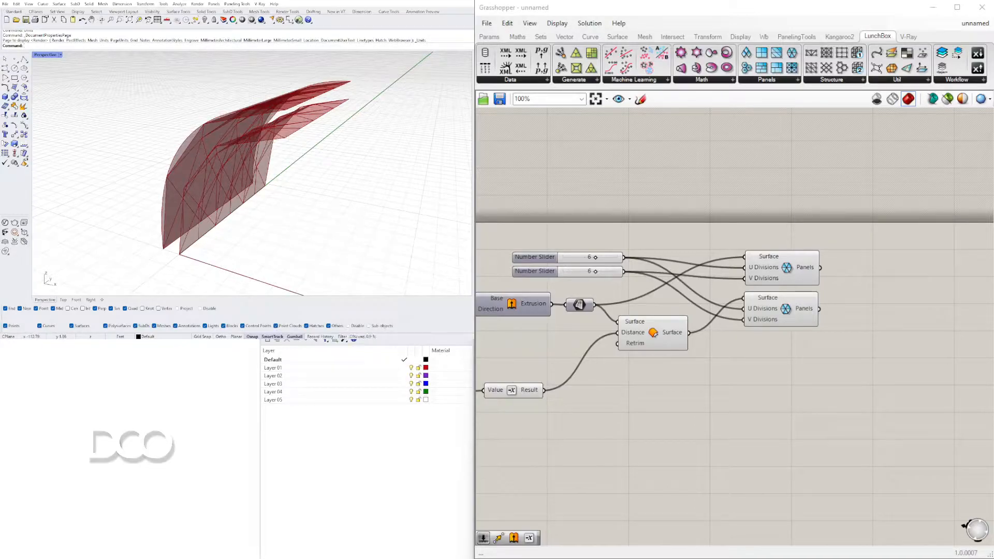
pyautogui.moveTo(280, 248); pyautogui.dragTo(204, 233, button='right')
pyautogui.moveTo(835, 269); pyautogui.dragTo(781, 271, button='right')
pyautogui.click(668, 300)
pyautogui.doubleClick(736, 322)
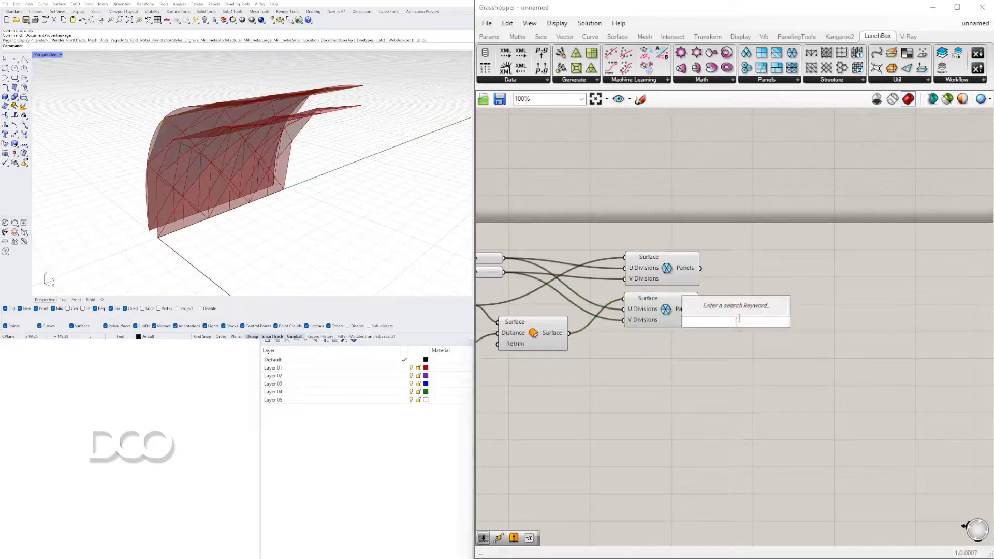
pyautogui.write('DEC')
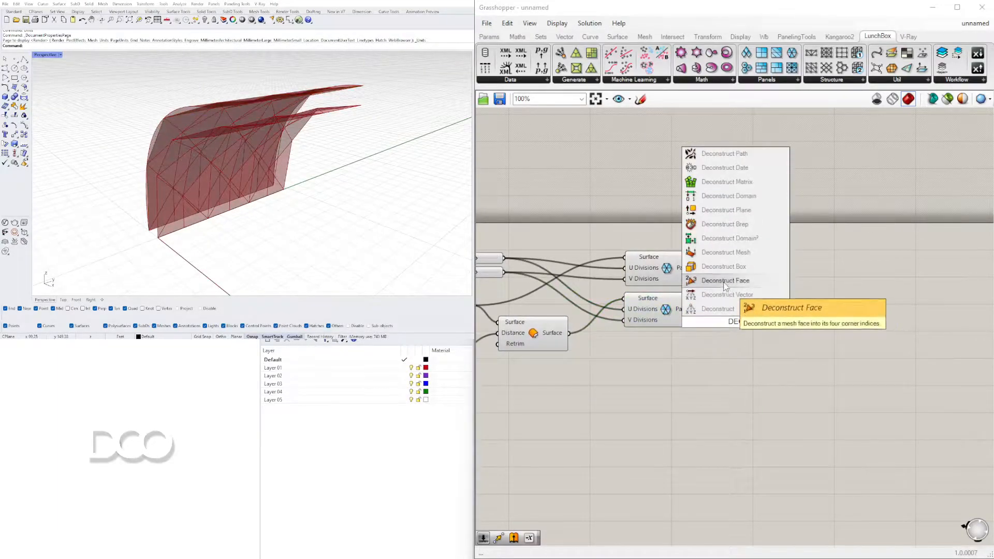
pyautogui.click(732, 228)
pyautogui.moveTo(730, 323); pyautogui.dragTo(769, 309)
pyautogui.scroll(2, 702, 309)
pyautogui.moveTo(697, 310); pyautogui.dragTo(776, 334)
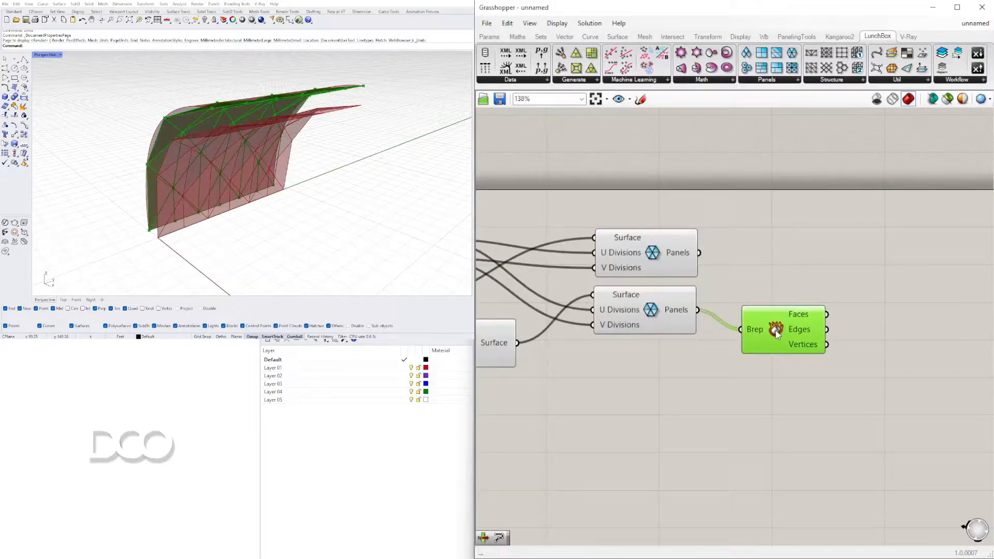
# Turn off the preview of the offset component and of the panels component driven by it
pyautogui.click(660, 313)
pyautogui.moveTo(200, 168); pyautogui.dragTo(264, 164, button='right')
pyautogui.scroll(-1, 613, 376)
pyautogui.moveTo(625, 376); pyautogui.dragTo(689, 362, button='right')
pyautogui.moveTo(754, 379); pyautogui.dragTo(595, 309)
pyautogui.middleClick(598, 309)
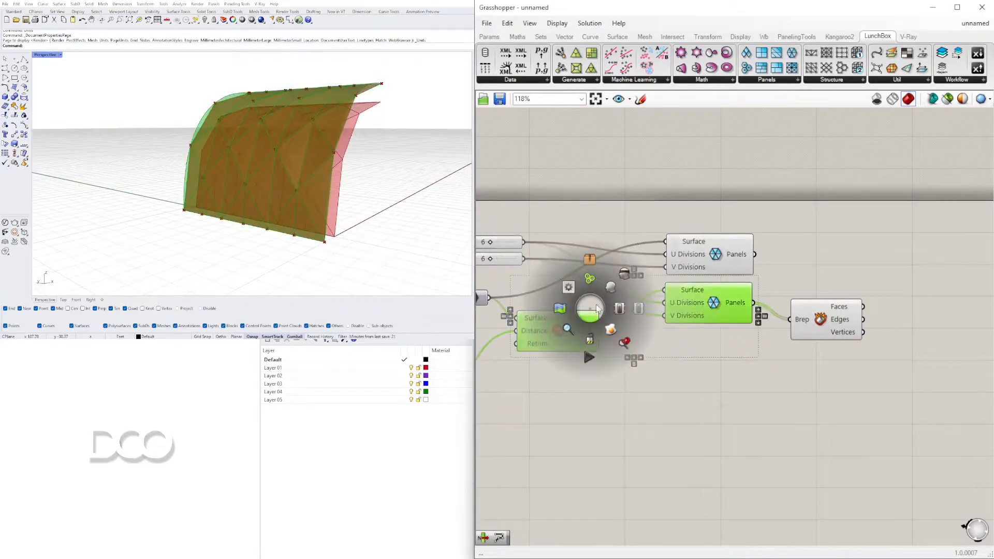
pyautogui.click(625, 275)
# Place the Deconstruct Brep component closer beside the offset surface's panels component and check its preview by selecting it
pyautogui.moveTo(817, 331); pyautogui.dragTo(802, 314)
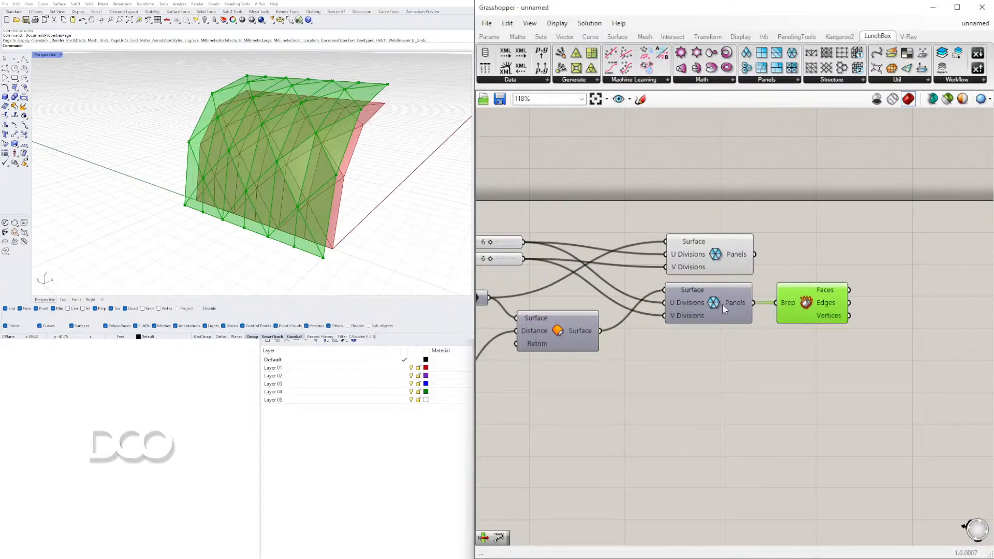
pyautogui.click(823, 270)
pyautogui.moveTo(719, 408); pyautogui.dragTo(578, 304)
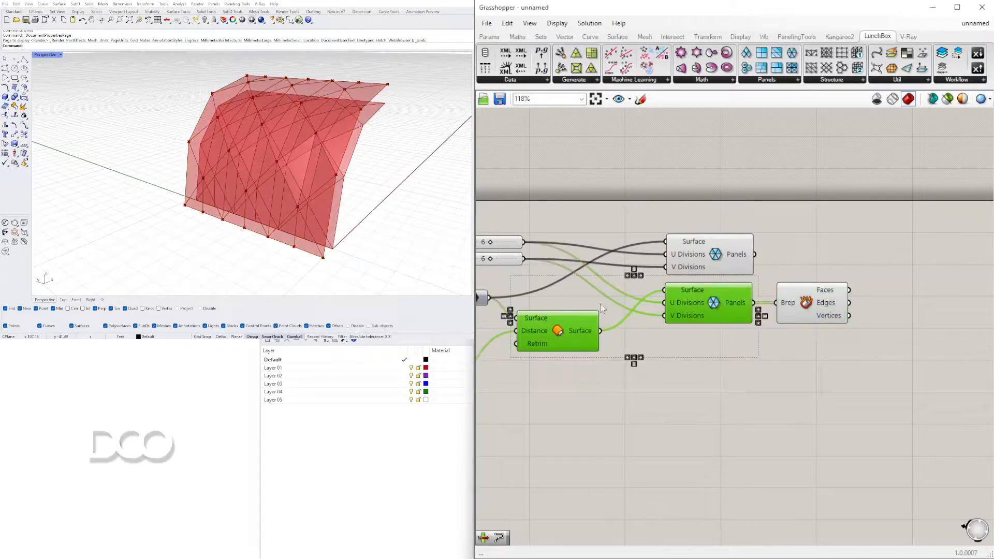
pyautogui.click(810, 312)
pyautogui.click(830, 280)
pyautogui.click(830, 284)
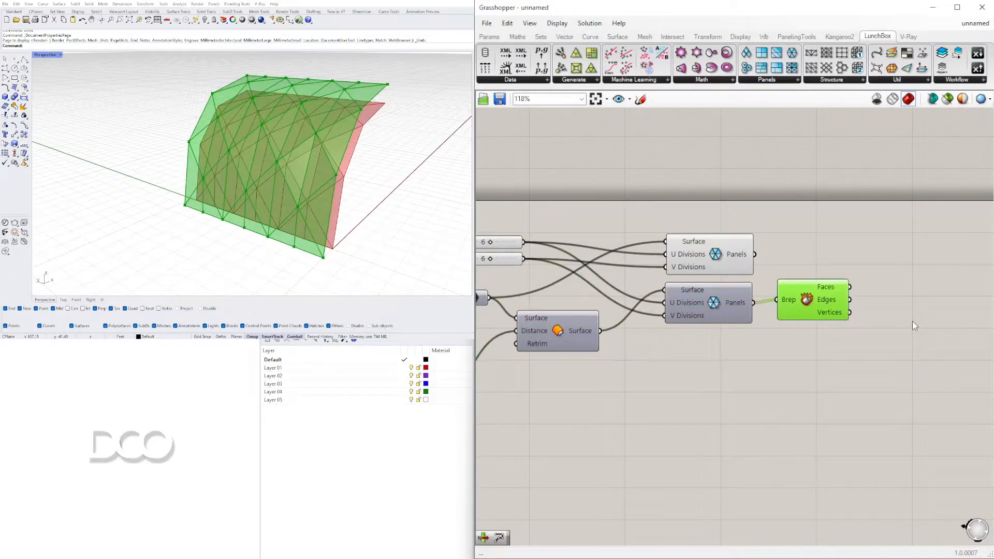
pyautogui.moveTo(788, 300); pyautogui.dragTo(795, 312)
pyautogui.moveTo(896, 340); pyautogui.dragTo(694, 332, button='right')
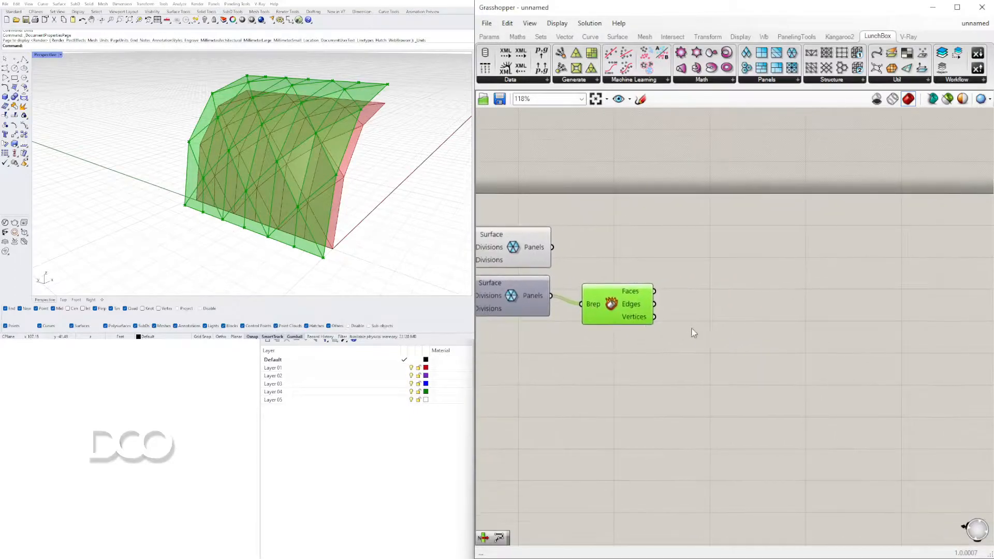
pyautogui.click(693, 330)
pyautogui.scroll(3, 647, 297)
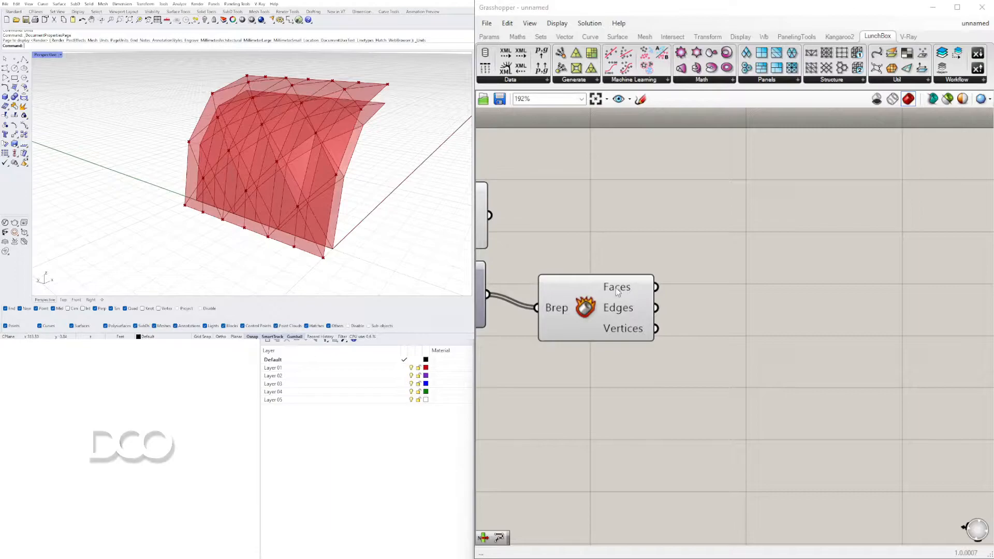
# Add a Curve parameter and connect the Faces output of Deconstruct Brep to it
pyautogui.moveTo(627, 296)
pyautogui.doubleClick(747, 275)
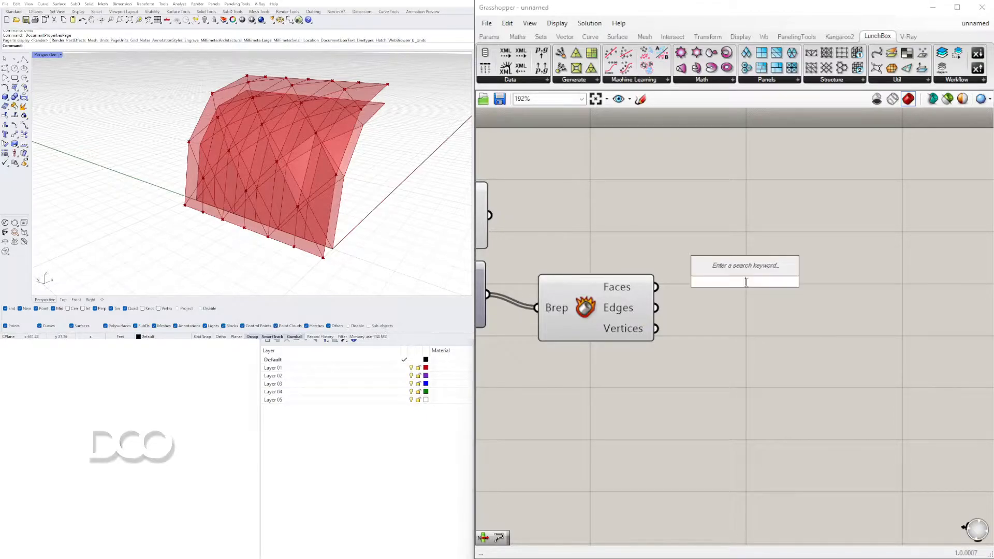
pyautogui.write('CUR')
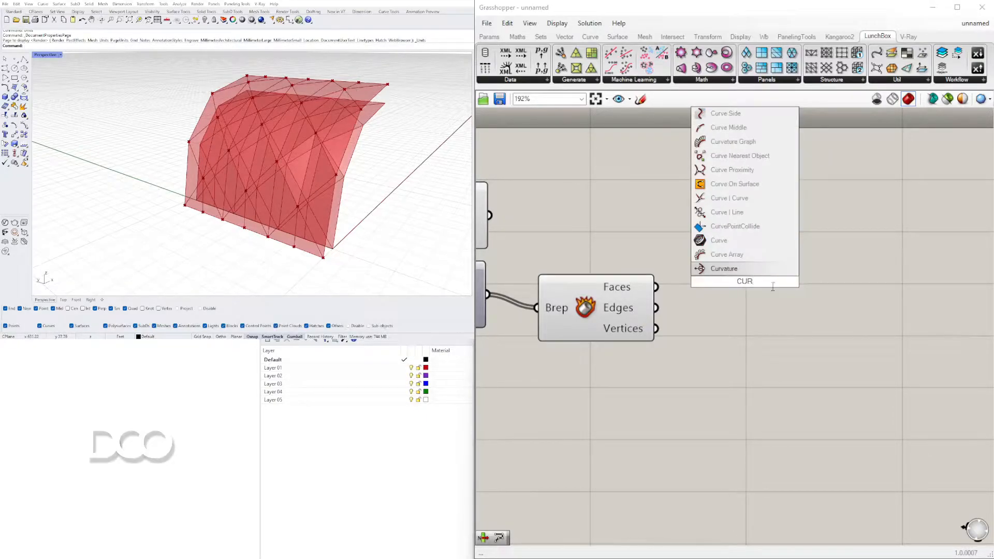
pyautogui.click(755, 245)
pyautogui.moveTo(657, 287); pyautogui.dragTo(722, 279)
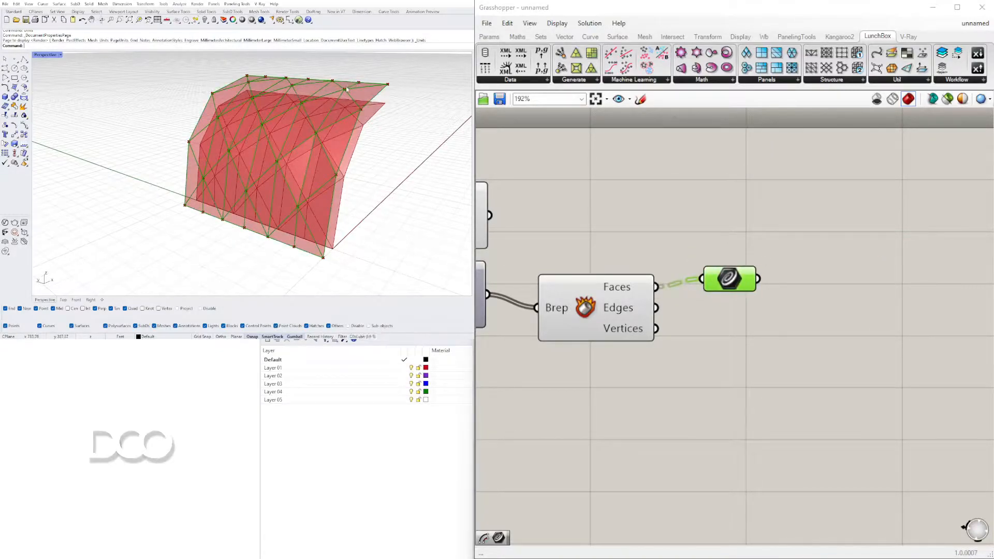
# Bake the Curve parameter's panel outlines into Rhino and select one baked curve at the facade's upper corner
pyautogui.moveTo(729, 282); pyautogui.dragTo(723, 272)
pyautogui.middleClick(722, 270)
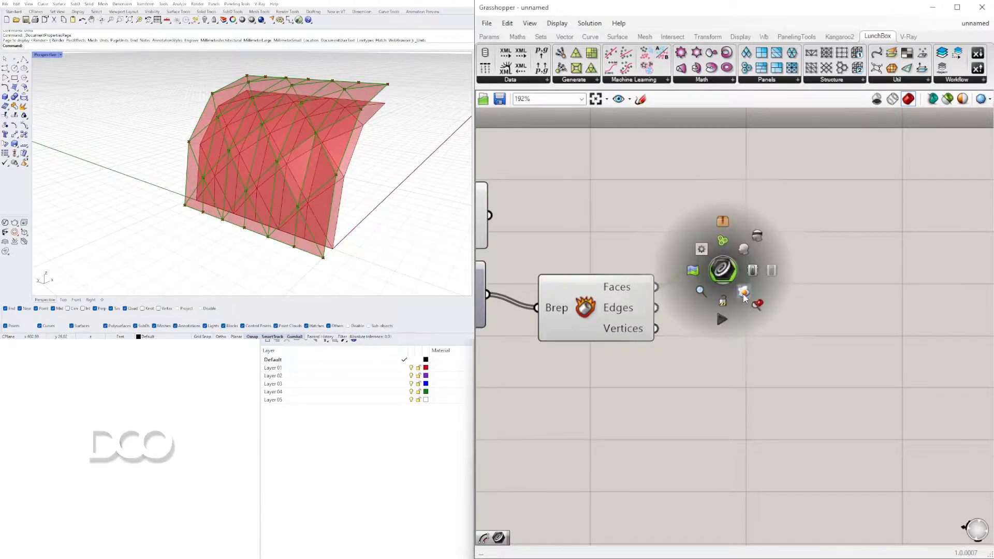
pyautogui.click(366, 86)
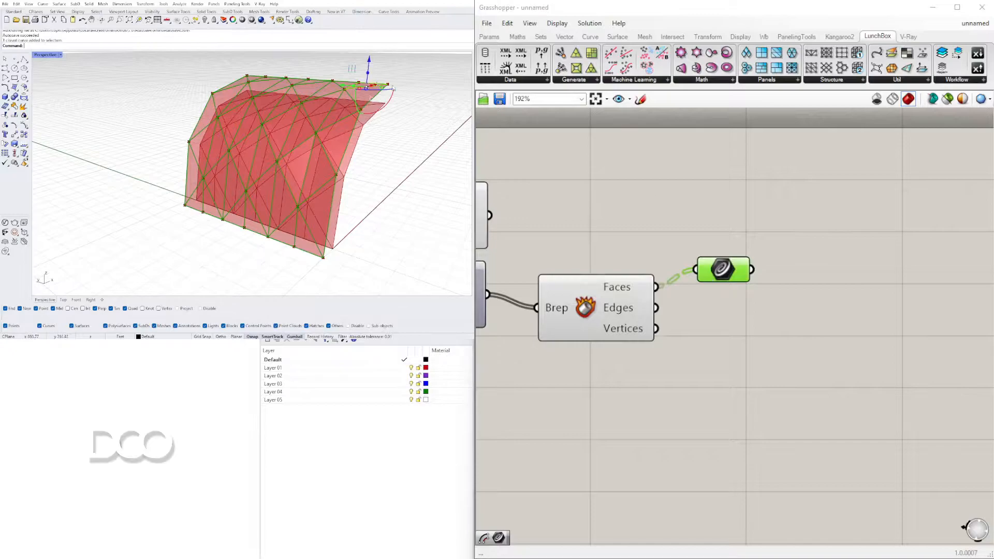
pyautogui.moveTo(425, 98); pyautogui.dragTo(401, 118, button='right')
pyautogui.scroll(8, 388, 89)
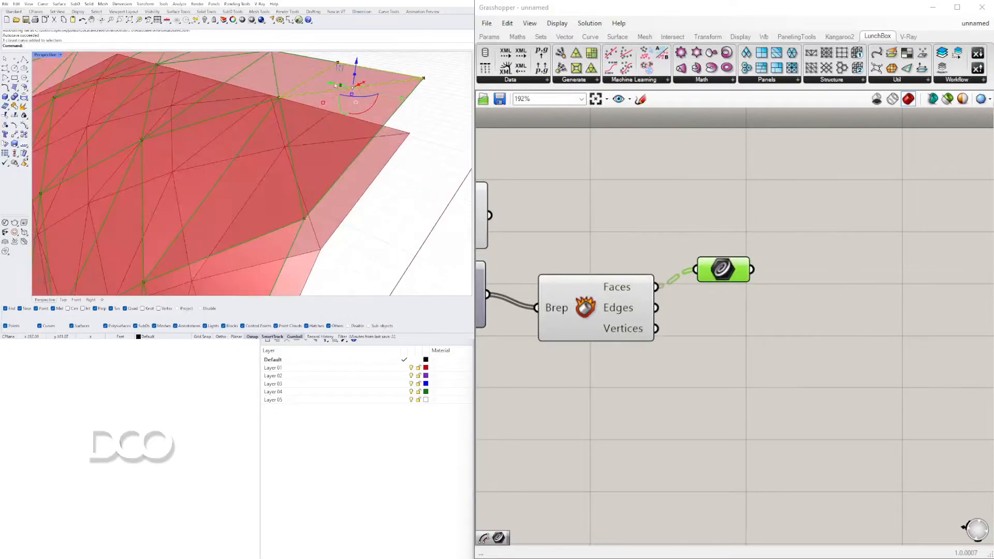
# Examine the baked closed panel curves along the facade's upper edge, selecting individual ones, and clear the selection
pyautogui.click(304, 67)
pyautogui.scroll(-7, 307, 72)
pyautogui.scroll(5, 308, 73)
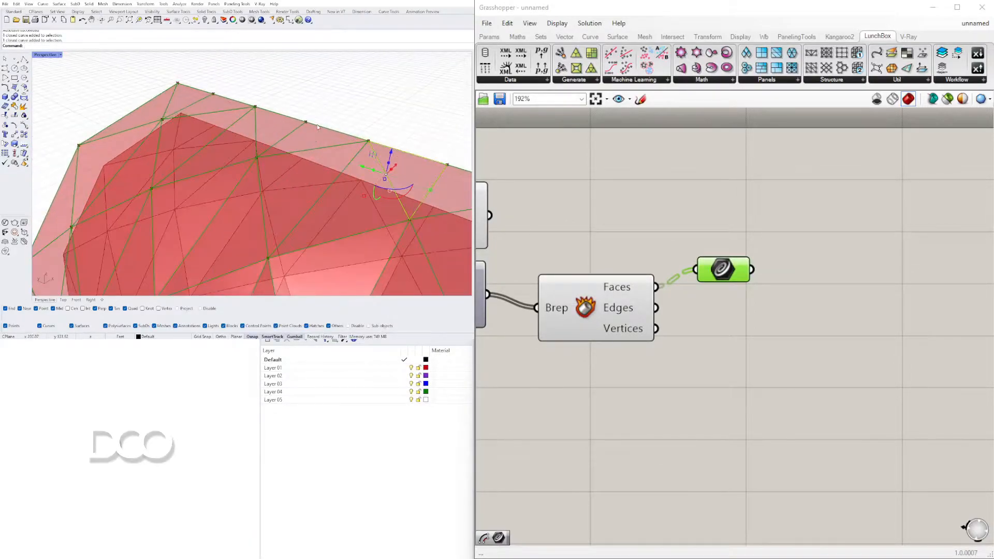
pyautogui.scroll(-6, 248, 104)
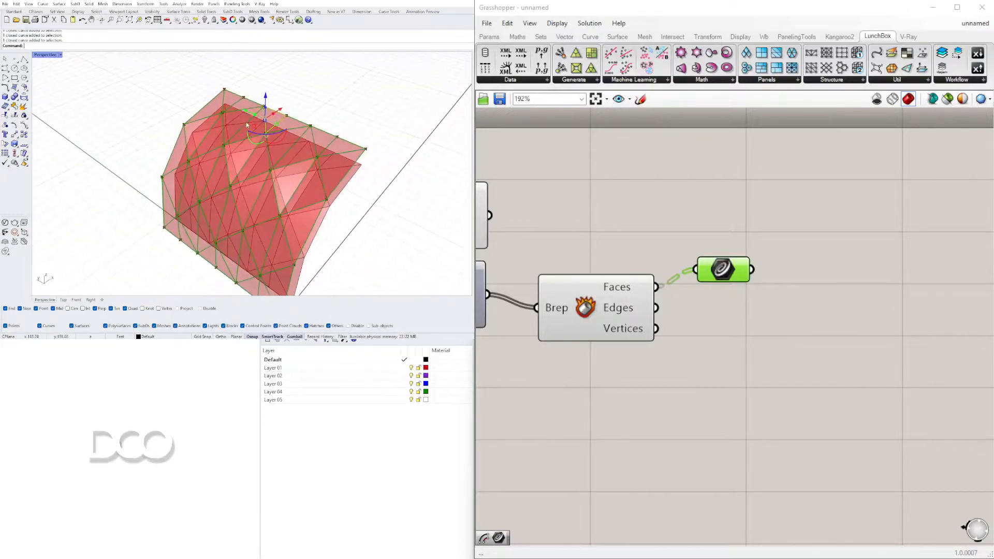
pyautogui.scroll(5, 247, 104)
pyautogui.scroll(-8, 225, 89)
pyautogui.scroll(3, 269, 125)
pyautogui.keyDown('shift'); pyautogui.moveTo(243, 259); pyautogui.dragTo(247, 246, button='right'); pyautogui.keyUp('shift')
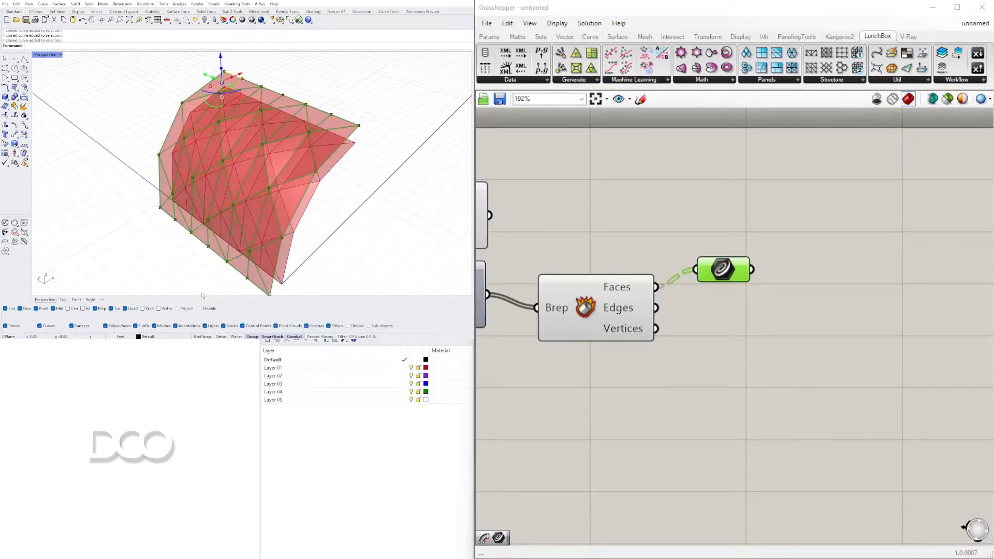
pyautogui.click(154, 228)
# Delete all the baked panel curves from the Rhino model
pyautogui.scroll(-4, 248, 150)
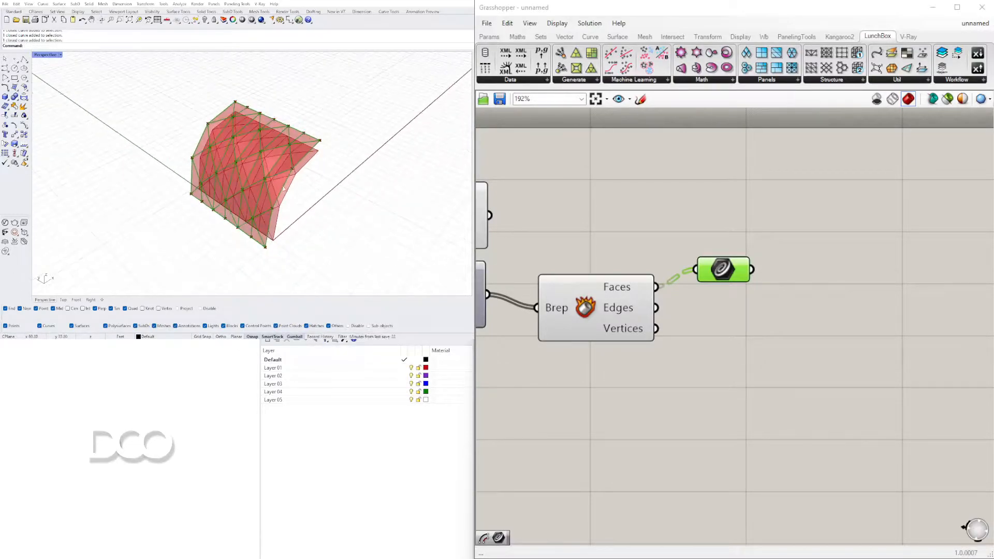
pyautogui.moveTo(247, 149); pyautogui.dragTo(239, 102, button='right')
pyautogui.moveTo(150, 83); pyautogui.dragTo(342, 273)
pyautogui.moveTo(296, 174); pyautogui.dragTo(300, 133, button='right')
pyautogui.press('Delete')
pyautogui.click(774, 361)
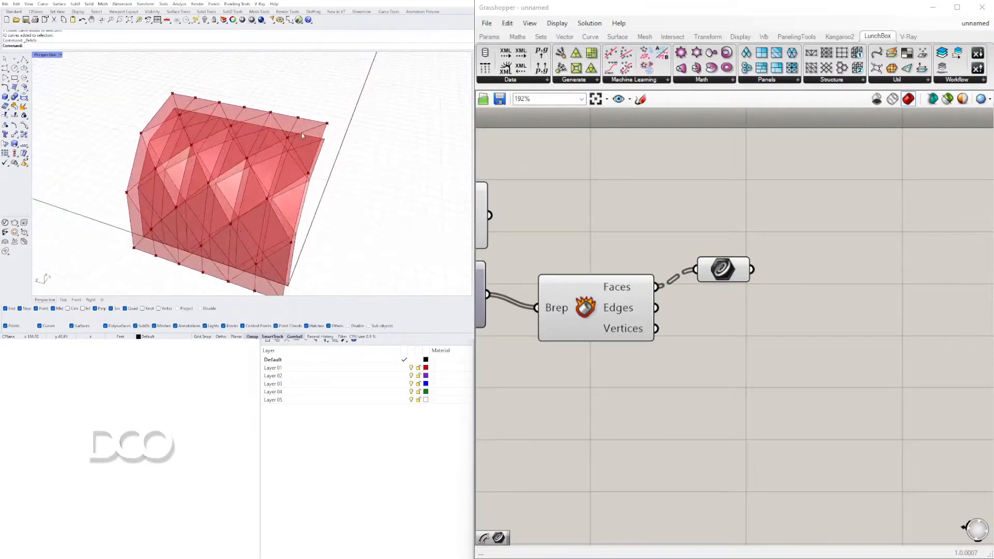
# Add an Offset Curve component and connect the Curve parameter's output to its Curve input
pyautogui.moveTo(736, 273); pyautogui.dragTo(832, 226)
pyautogui.doubleClick(831, 299)
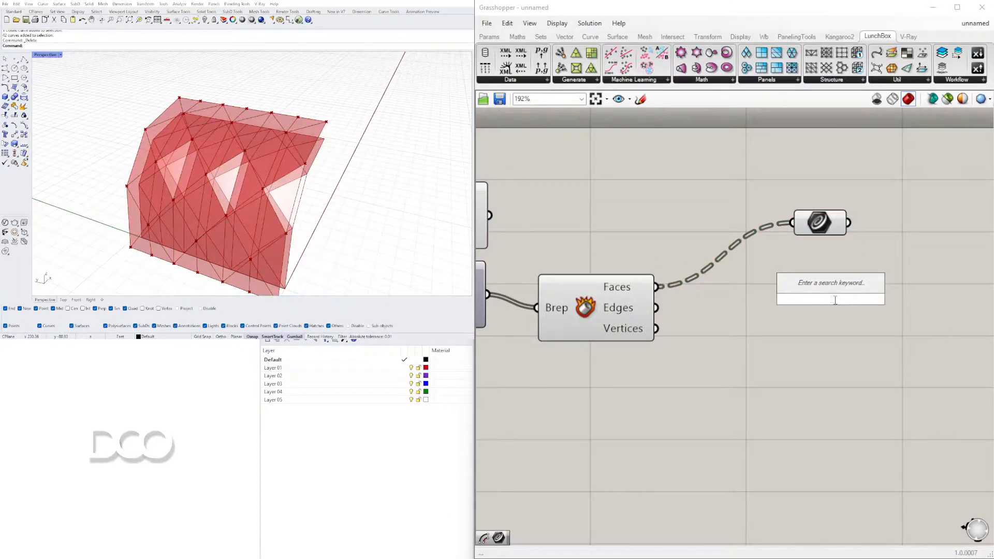
pyautogui.write('OFF')
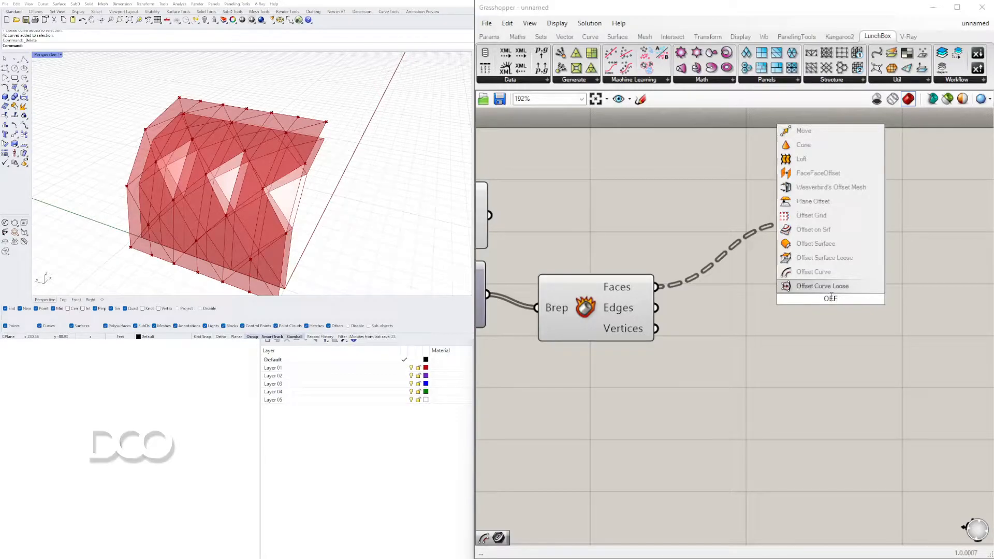
pyautogui.click(818, 271)
pyautogui.scroll(-3, 691, 315)
pyautogui.moveTo(692, 314); pyautogui.dragTo(811, 313)
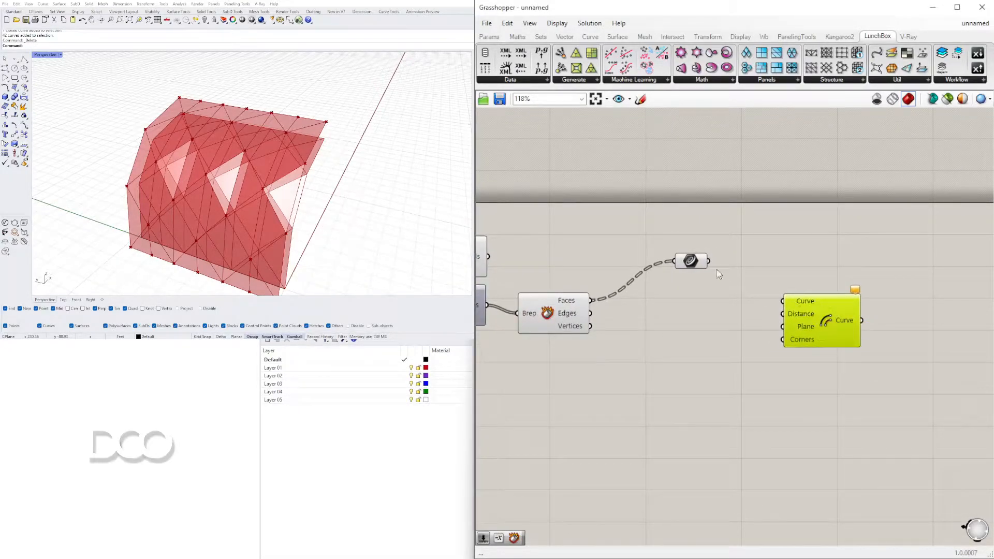
pyautogui.moveTo(709, 260); pyautogui.dragTo(785, 298)
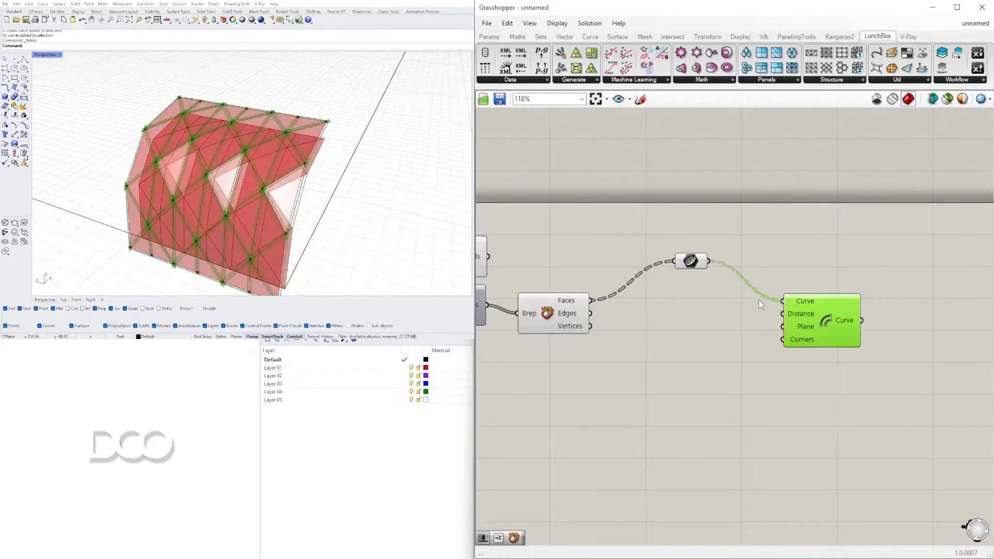
# Check the offset direction at the facade's corner, place the Curve parameter beside Deconstruct Brep and move Offset Curve farther away
pyautogui.scroll(6, 275, 134)
pyautogui.moveTo(275, 134); pyautogui.dragTo(262, 78, button='right')
pyautogui.scroll(-2, 785, 235)
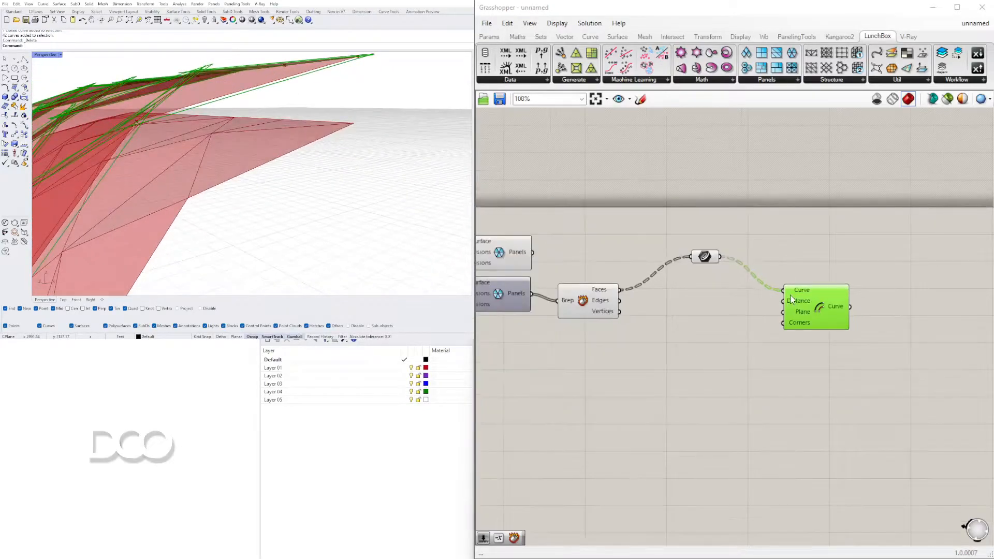
pyautogui.click(670, 280)
pyautogui.moveTo(669, 280); pyautogui.dragTo(654, 287)
pyautogui.moveTo(254, 88); pyautogui.dragTo(296, 179, button='right')
pyautogui.click(868, 231)
pyautogui.moveTo(816, 302); pyautogui.dragTo(832, 323)
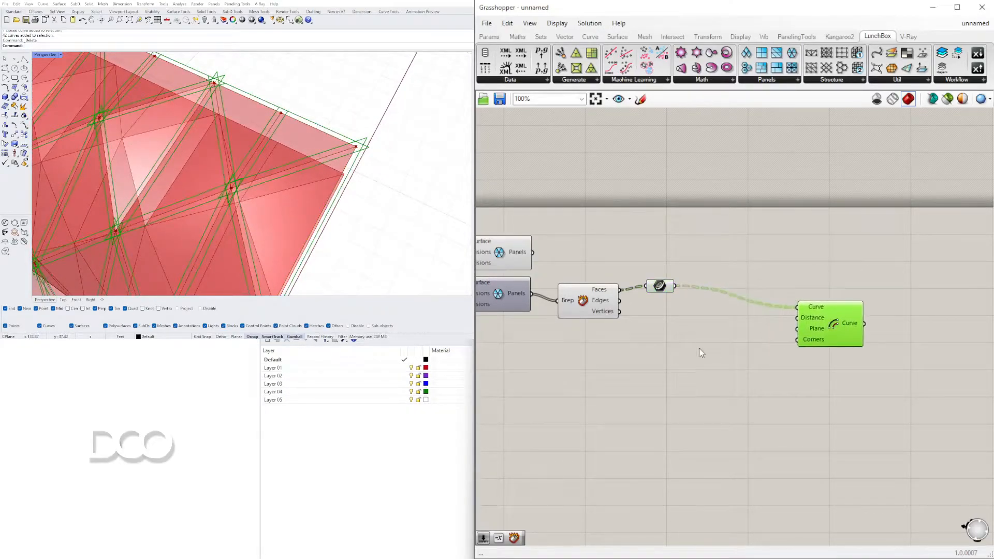
# Add a Negative component ahead of Offset Curve and a number slider with the value 1.5
pyautogui.doubleClick(691, 341)
pyautogui.write('nega')
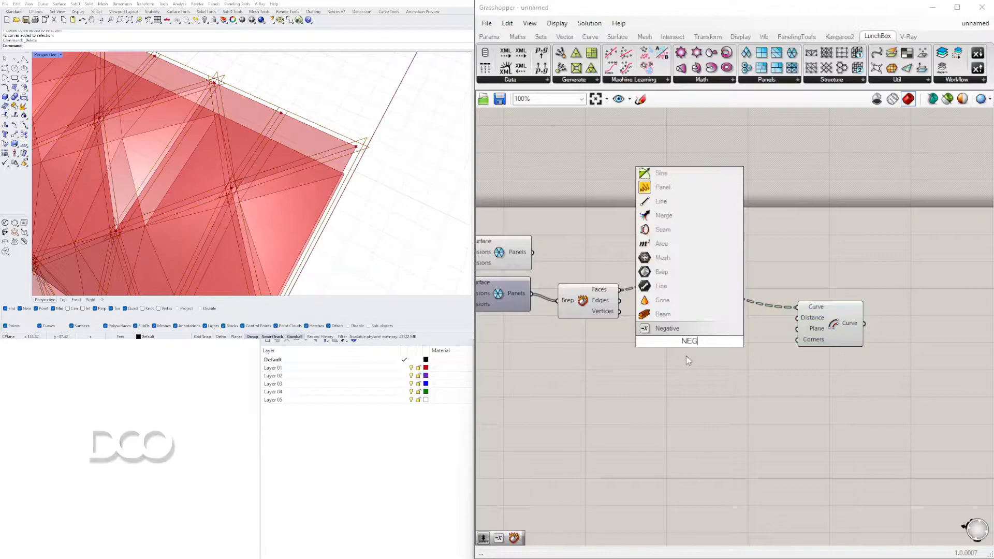
pyautogui.click(674, 328)
pyautogui.moveTo(711, 343); pyautogui.dragTo(742, 340)
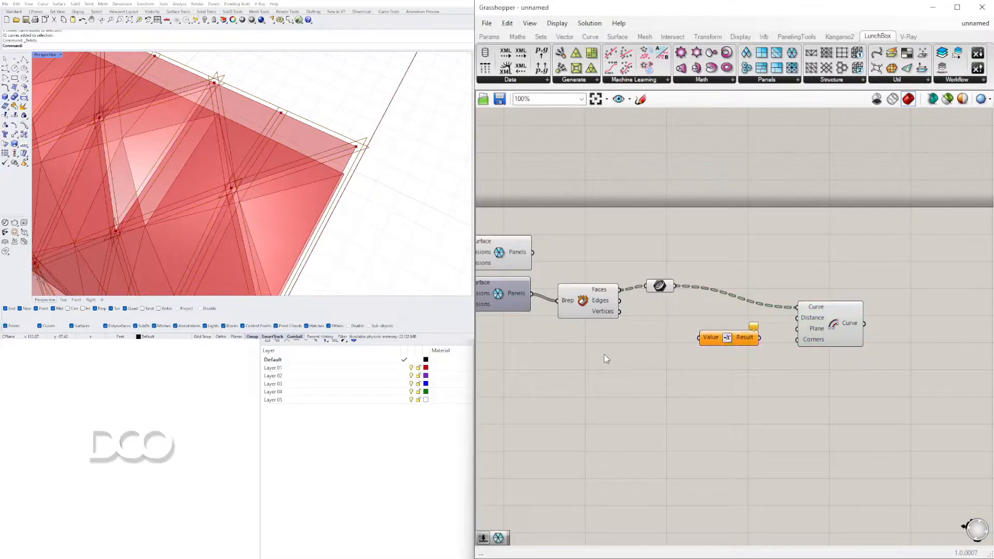
pyautogui.doubleClick(605, 354)
pyautogui.write('1.5')
pyautogui.click(628, 340)
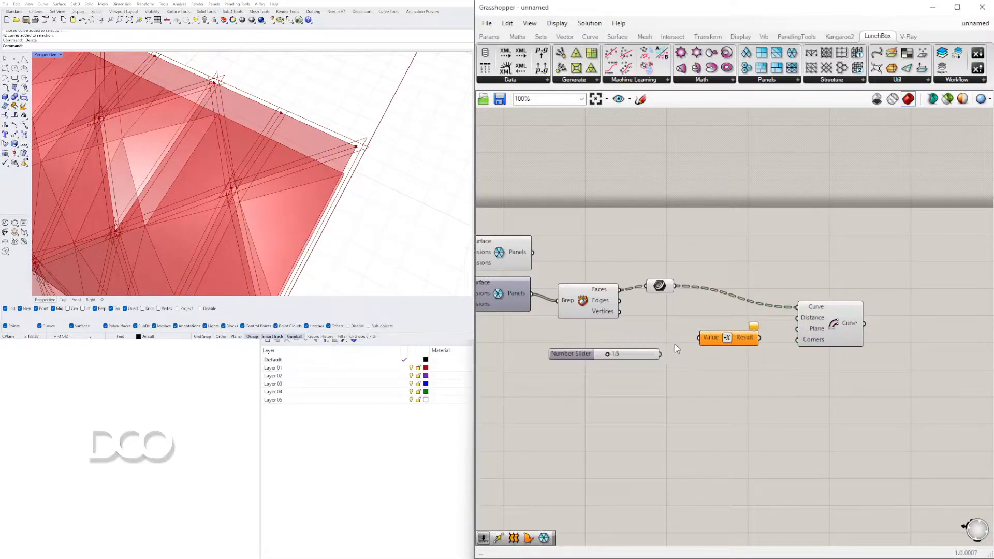
# Connect the 1.5 slider to Negative's Value input and Negative's Result to Offset Curve's Distance input
pyautogui.scroll(2, 672, 348)
pyautogui.moveTo(657, 360); pyautogui.dragTo(713, 339)
pyautogui.moveTo(793, 333); pyautogui.dragTo(857, 323)
# Arrange the Curve parameter, slider, Negative and Offset Curve components compactly around Deconstruct Brep
pyautogui.moveTo(660, 266); pyautogui.dragTo(650, 272)
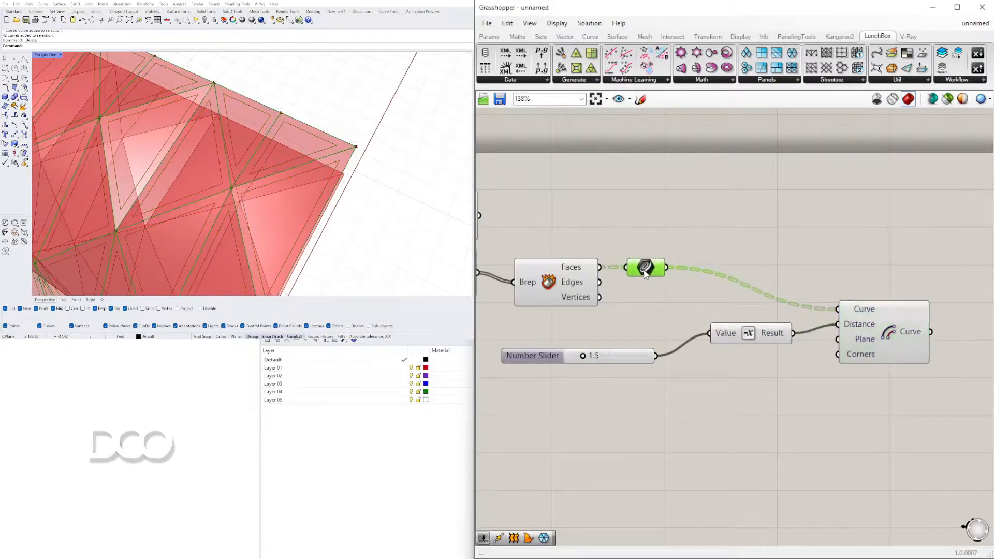
pyautogui.moveTo(755, 333); pyautogui.dragTo(718, 356)
pyautogui.scroll(-2, 790, 374)
pyautogui.moveTo(871, 428); pyautogui.dragTo(646, 337)
pyautogui.moveTo(850, 354); pyautogui.dragTo(752, 333)
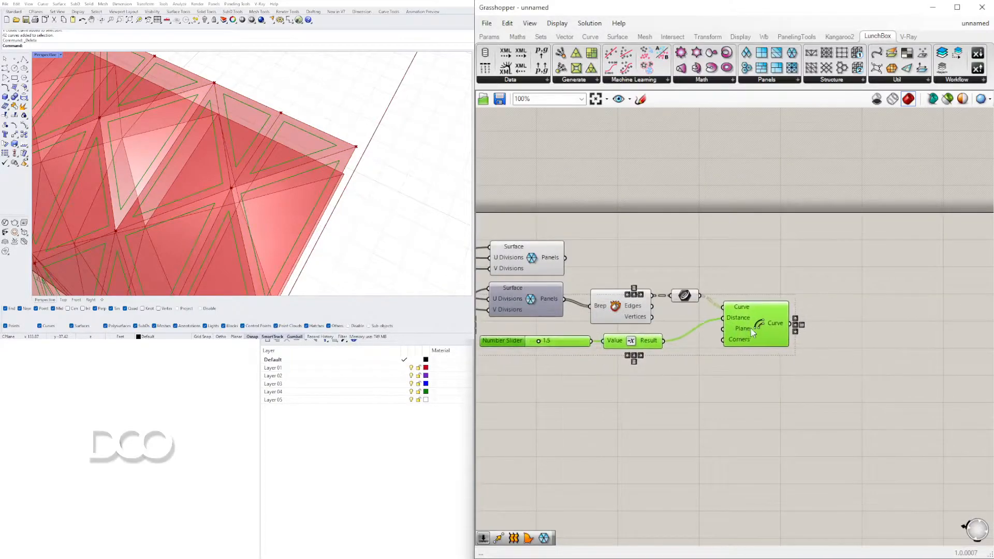
pyautogui.click(721, 371)
# Set the offset distance slider to 2.2 and check the inset curves on the whole facade
pyautogui.scroll(5, 549, 342)
pyautogui.moveTo(653, 344); pyautogui.dragTo(675, 348)
pyautogui.scroll(-5, 262, 160)
pyautogui.moveTo(262, 161); pyautogui.dragTo(349, 104, button='right')
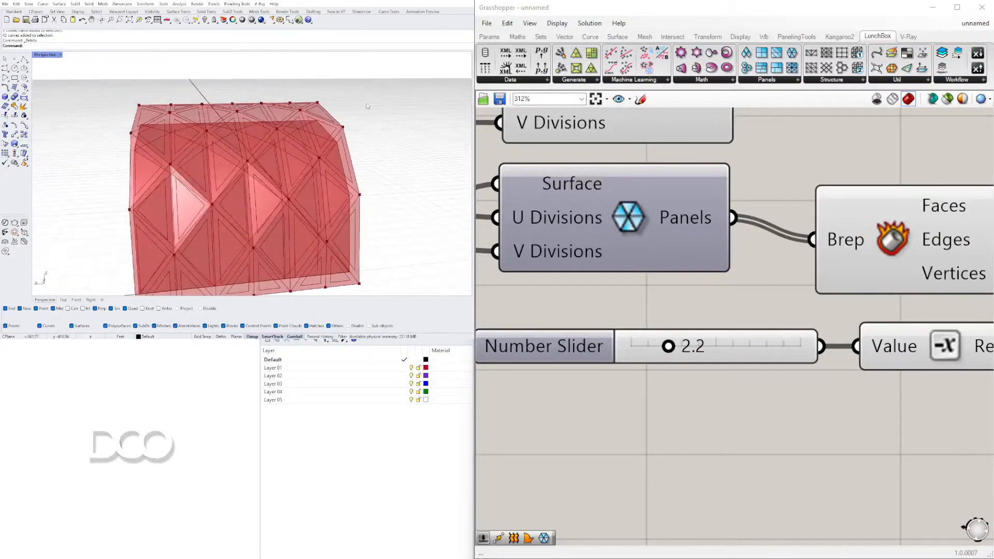
# Connect Deconstruct Brep's Faces output to Offset Curve's Plane input and reposition the Curve parameter above the wires
pyautogui.scroll(-3, 876, 202)
pyautogui.moveTo(960, 221); pyautogui.dragTo(731, 263, button='right')
pyautogui.moveTo(773, 252); pyautogui.dragTo(778, 225)
pyautogui.click(776, 231)
pyautogui.moveTo(721, 243); pyautogui.dragTo(838, 299)
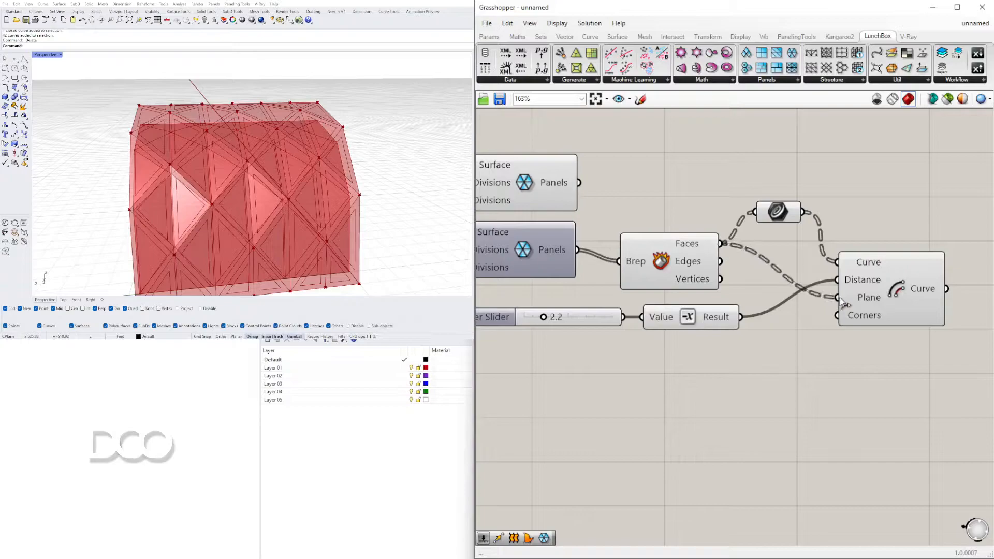
pyautogui.moveTo(794, 217); pyautogui.dragTo(803, 230)
# Examine how the inset curves sit within the outlines of the outer triangular panels
pyautogui.moveTo(306, 112); pyautogui.dragTo(338, 131, button='right')
pyautogui.scroll(5, 327, 106)
pyautogui.scroll(-6, 296, 130)
pyautogui.scroll(6, 322, 133)
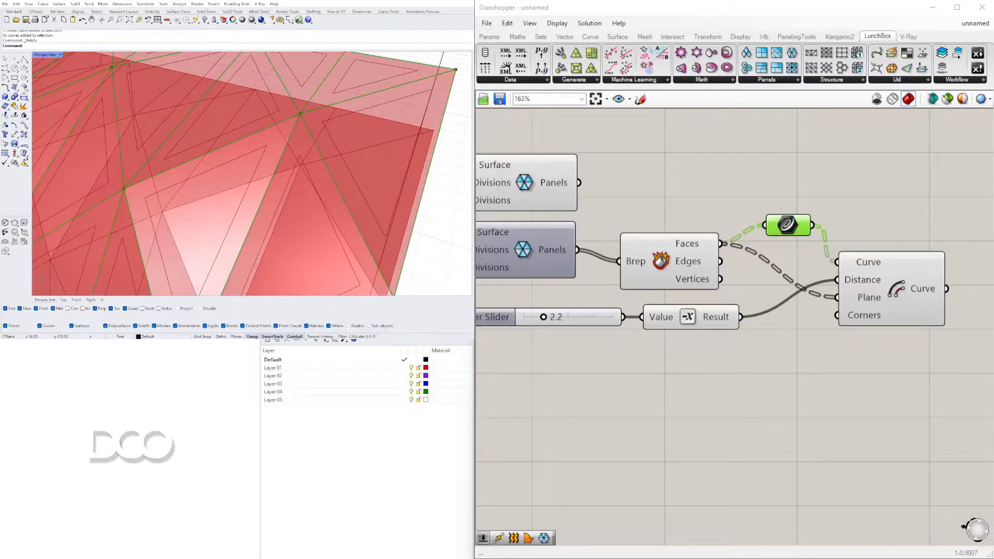
pyautogui.moveTo(328, 124); pyautogui.dragTo(351, 132, button='right')
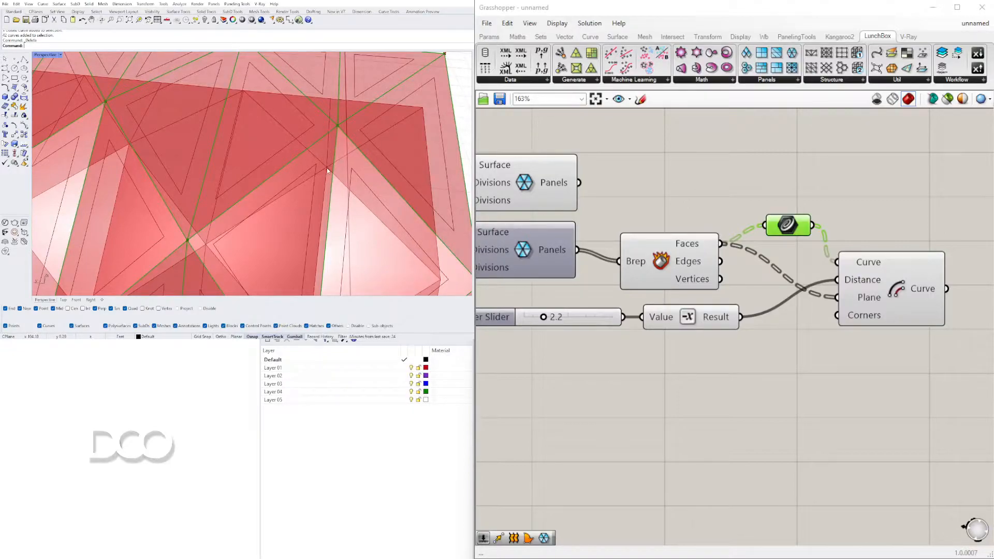
pyautogui.scroll(-5, 327, 170)
pyautogui.moveTo(327, 171); pyautogui.dragTo(340, 116, button='right')
pyautogui.scroll(-3, 785, 222)
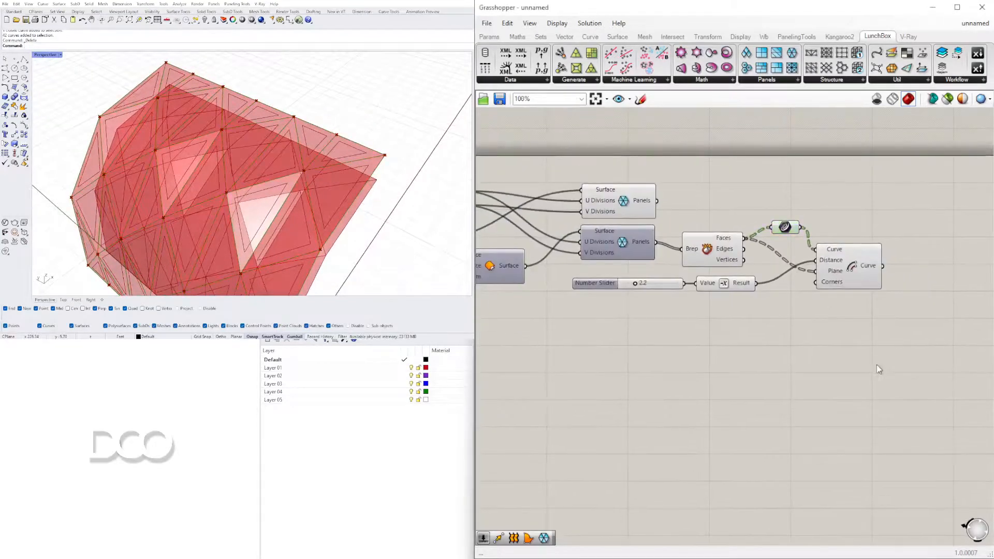
# Turn off the preview of the Curve parameter after Deconstruct Brep and align Offset Curve with it
pyautogui.moveTo(787, 182); pyautogui.dragTo(727, 245)
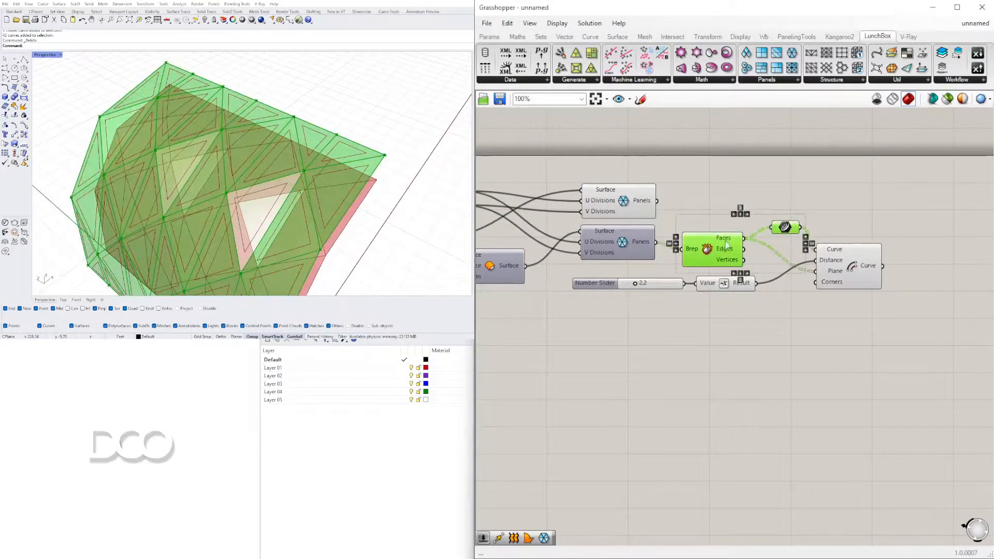
pyautogui.click(750, 208)
pyautogui.click(711, 242)
pyautogui.click(778, 204)
pyautogui.click(786, 228)
pyautogui.middleClick(789, 230)
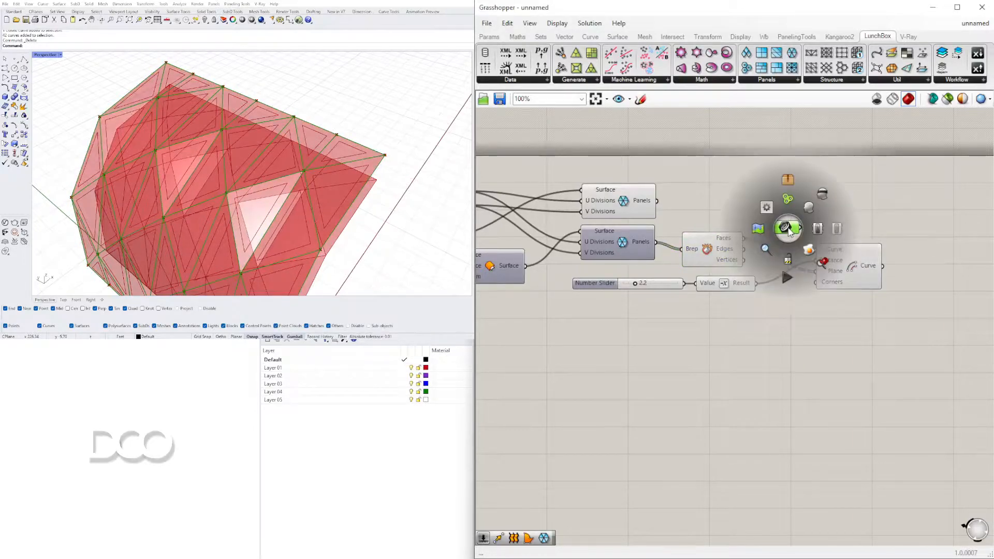
pyautogui.click(821, 193)
pyautogui.moveTo(843, 270)
pyautogui.mouseDown()
pyautogui.moveTo(851, 259)
pyautogui.moveTo(843, 256)
pyautogui.mouseUp()
pyautogui.click(819, 208)
# Add a Discontinuity component after Offset Curve and connect the offset curves to its Curve input
pyautogui.moveTo(325, 192); pyautogui.dragTo(362, 171, button='right')
pyautogui.scroll(-3, 355, 175)
pyautogui.scroll(3, 356, 175)
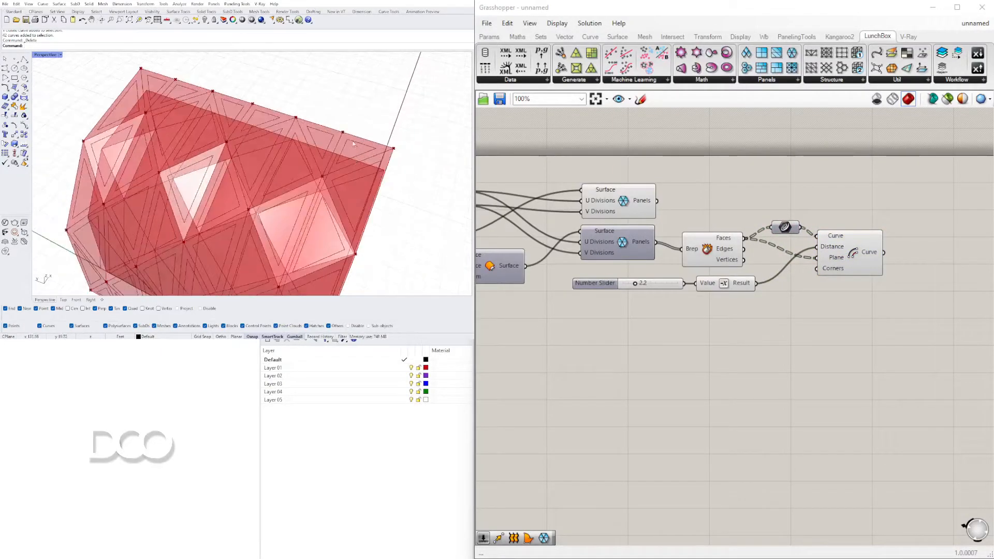
pyautogui.moveTo(828, 312); pyautogui.dragTo(746, 293, button='right')
pyautogui.doubleClick(839, 236)
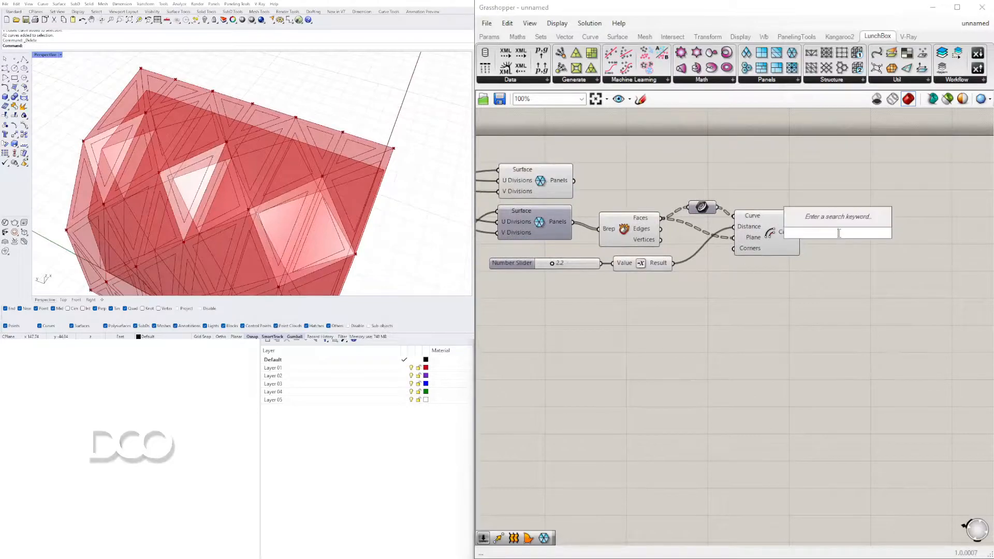
pyautogui.write('DIS')
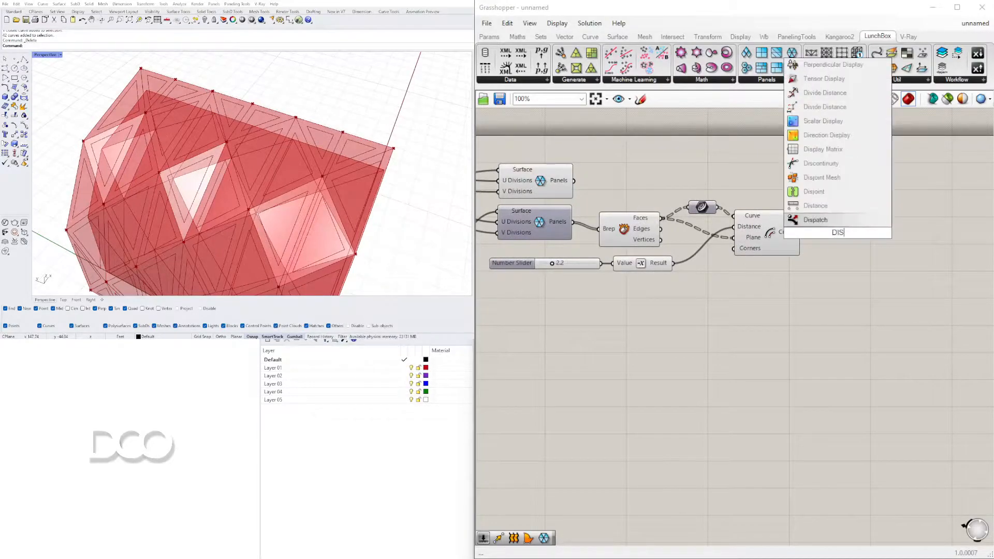
pyautogui.click(821, 163)
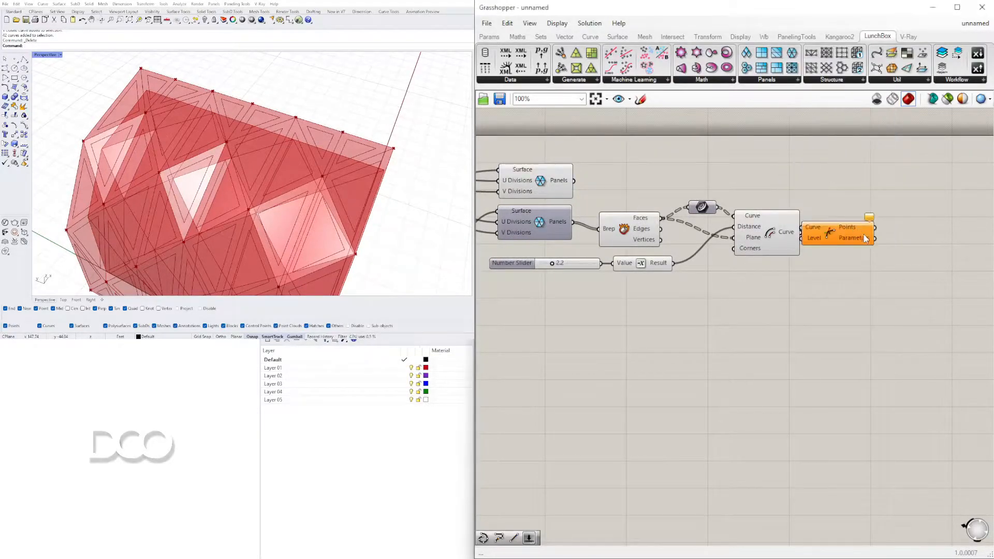
pyautogui.scroll(5, 331, 166)
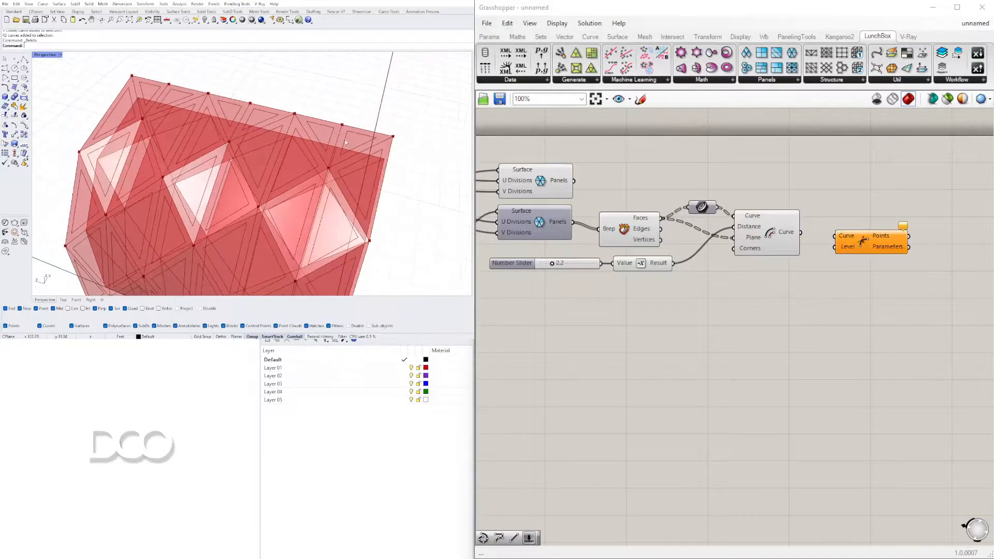
pyautogui.scroll(-2, 353, 125)
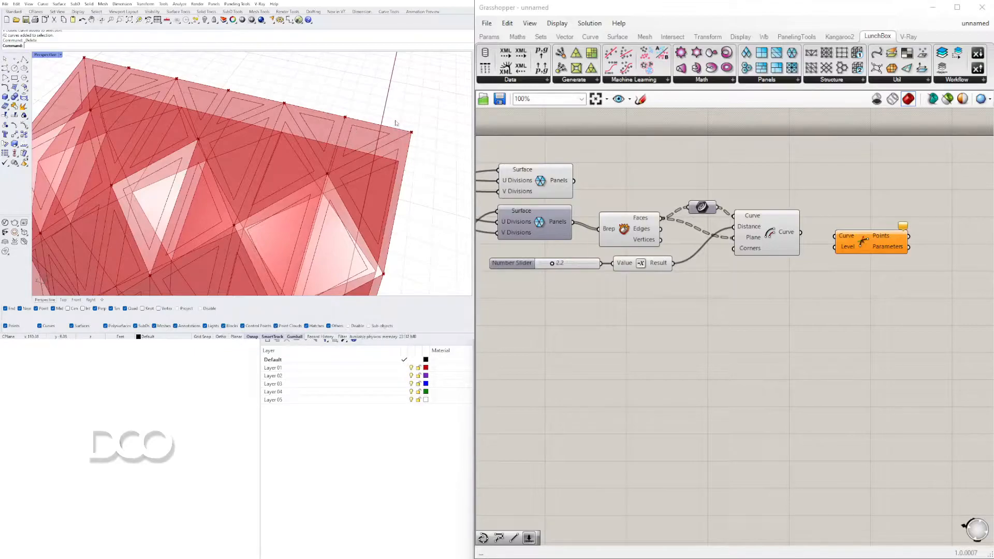
pyautogui.moveTo(806, 236); pyautogui.dragTo(834, 235)
# Examine the corner points of the inset curves and check the base surface's panels component by selecting it
pyautogui.moveTo(290, 181); pyautogui.dragTo(218, 137, button='right')
pyautogui.scroll(5, 211, 200)
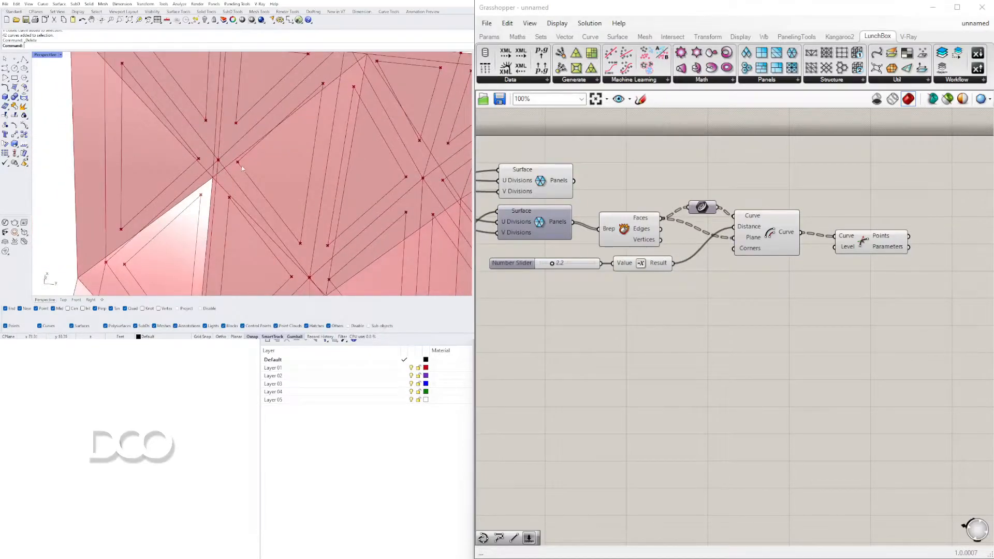
pyautogui.scroll(-5, 227, 165)
pyautogui.moveTo(228, 165); pyautogui.dragTo(316, 189, button='right')
pyautogui.click(813, 316)
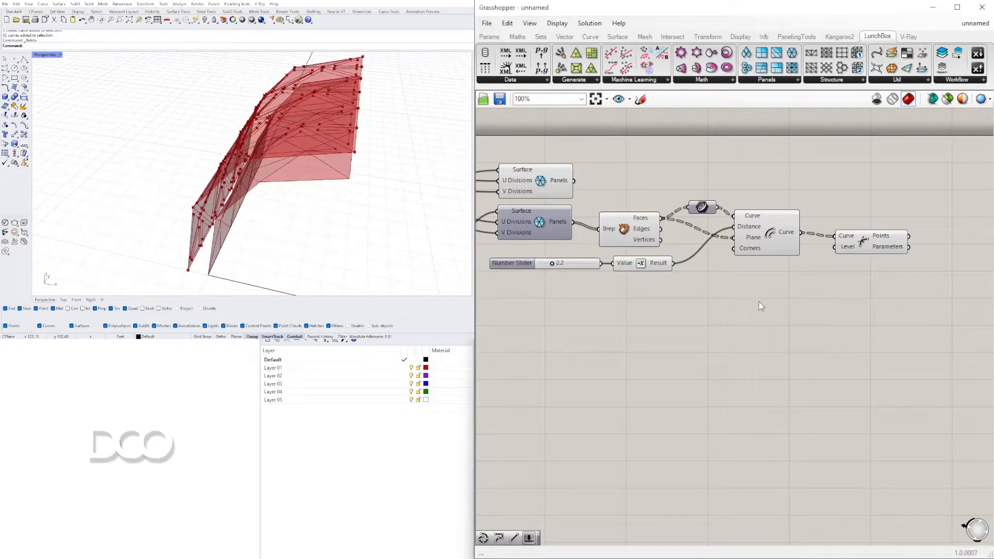
pyautogui.moveTo(446, 169); pyautogui.dragTo(430, 139, button='right')
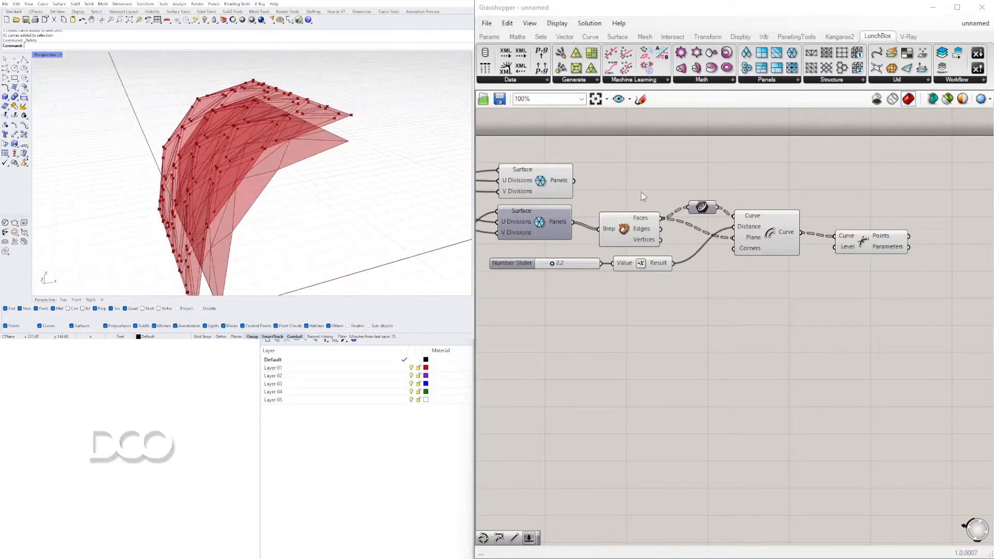
pyautogui.moveTo(337, 178); pyautogui.dragTo(338, 160, button='right')
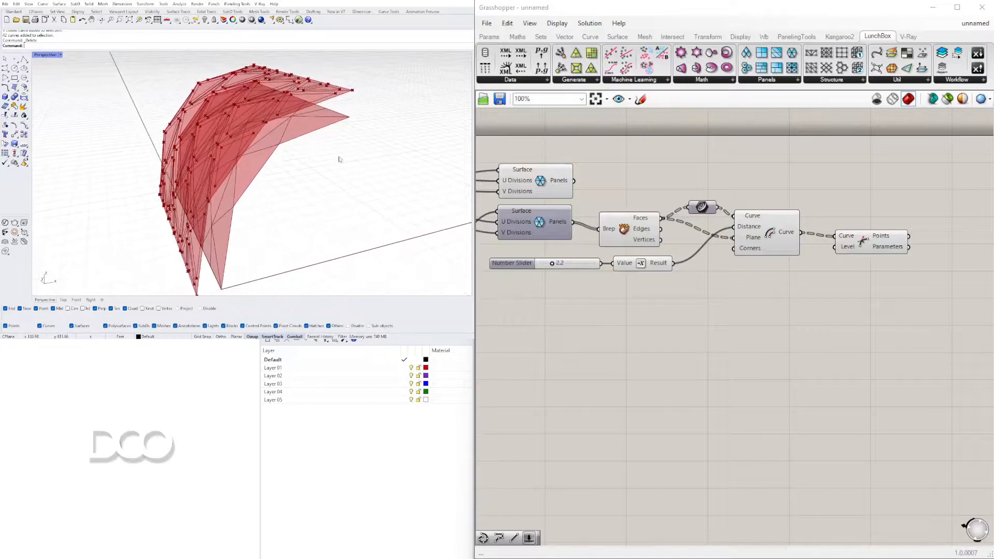
pyautogui.moveTo(529, 184); pyautogui.dragTo(531, 181)
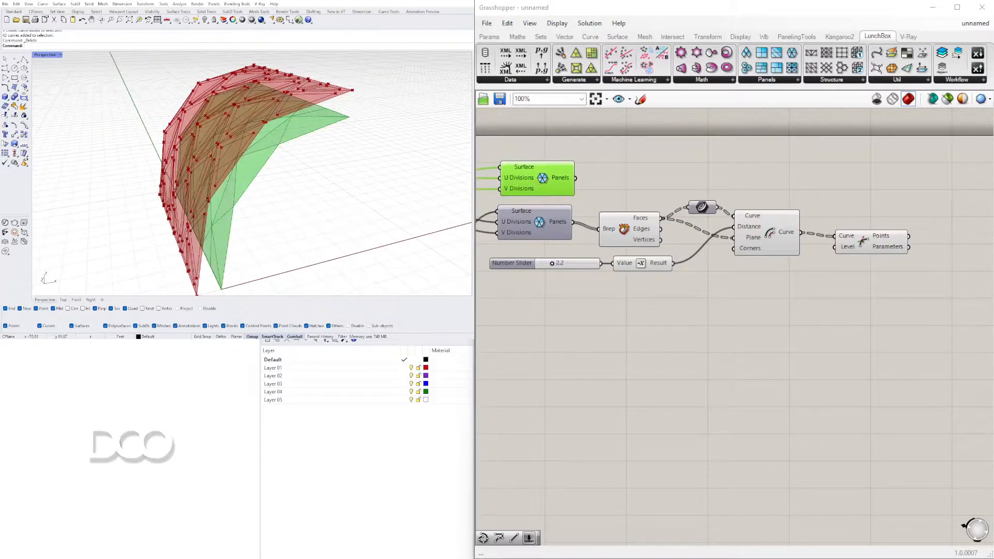
pyautogui.click(536, 306)
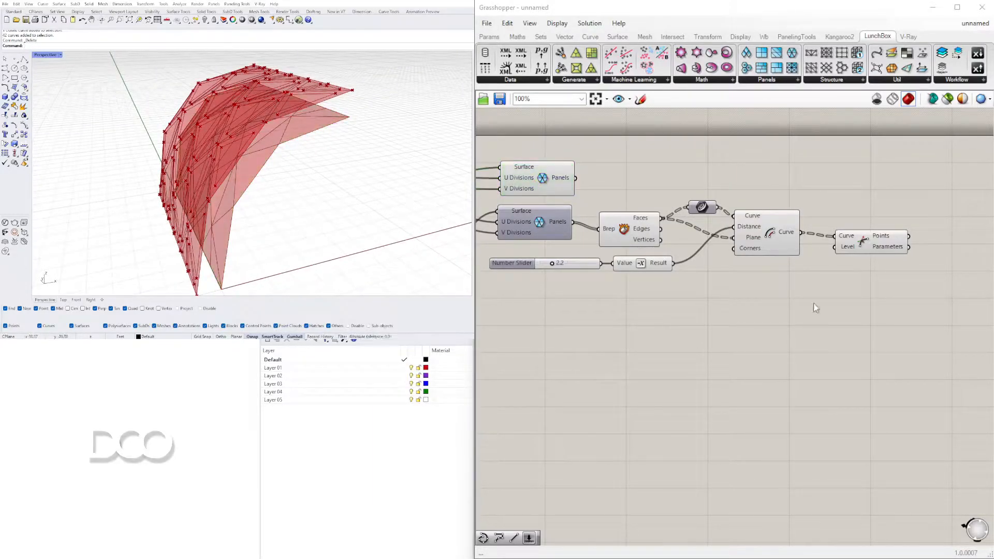
# Move the outer-panel chain from Deconstruct Brep to Discontinuity, including its Curve parameter and slider, lower to make room below the base panels
pyautogui.moveTo(540, 183); pyautogui.dragTo(542, 171)
pyautogui.click(924, 203)
pyautogui.moveTo(935, 352); pyautogui.dragTo(645, 275)
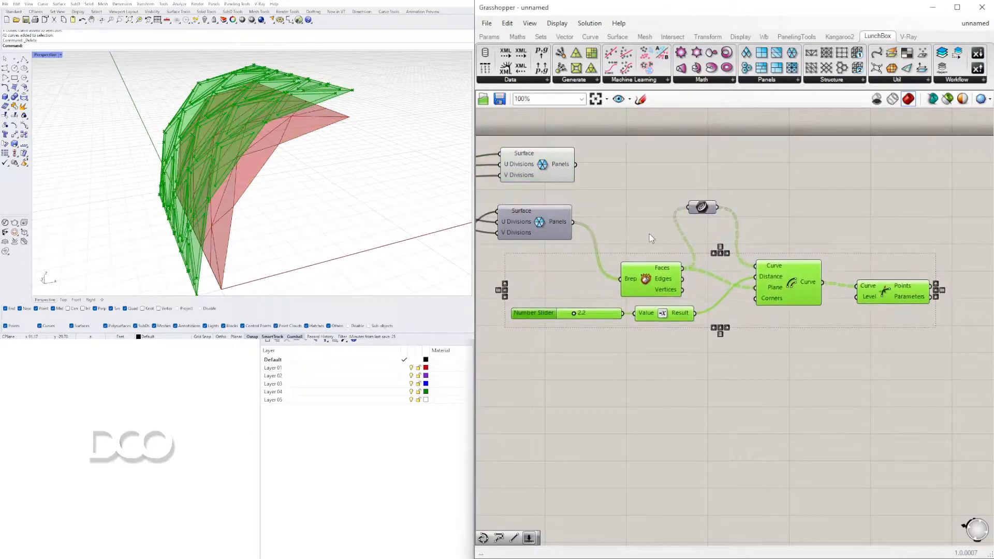
pyautogui.hotkey('ctrl', 'z')
pyautogui.moveTo(641, 230); pyautogui.dragTo(648, 273)
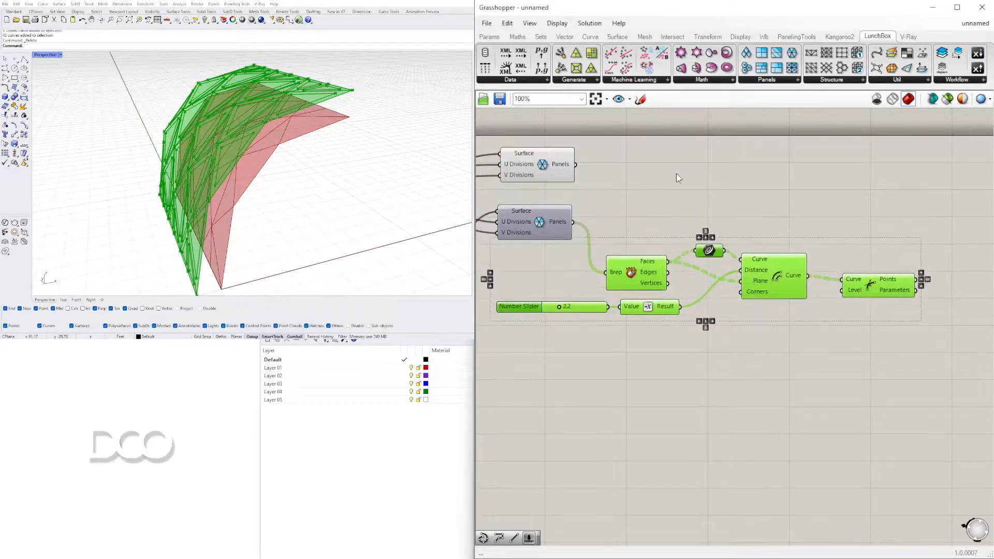
# Add a Deconstruct Brep component beside the base surface's panels component and connect its Panels output to the Brep input
pyautogui.doubleClick(677, 169)
pyautogui.write('DEC')
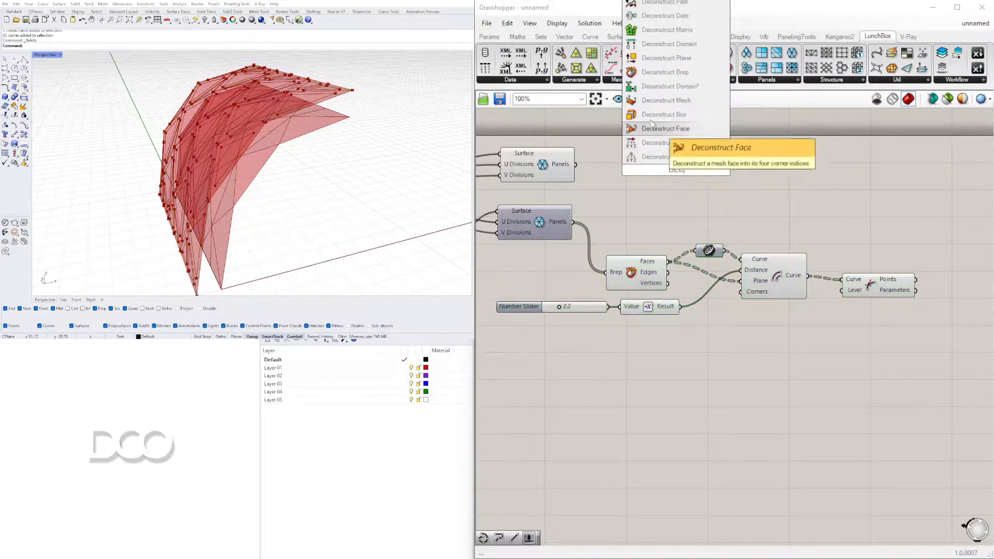
pyautogui.click(654, 75)
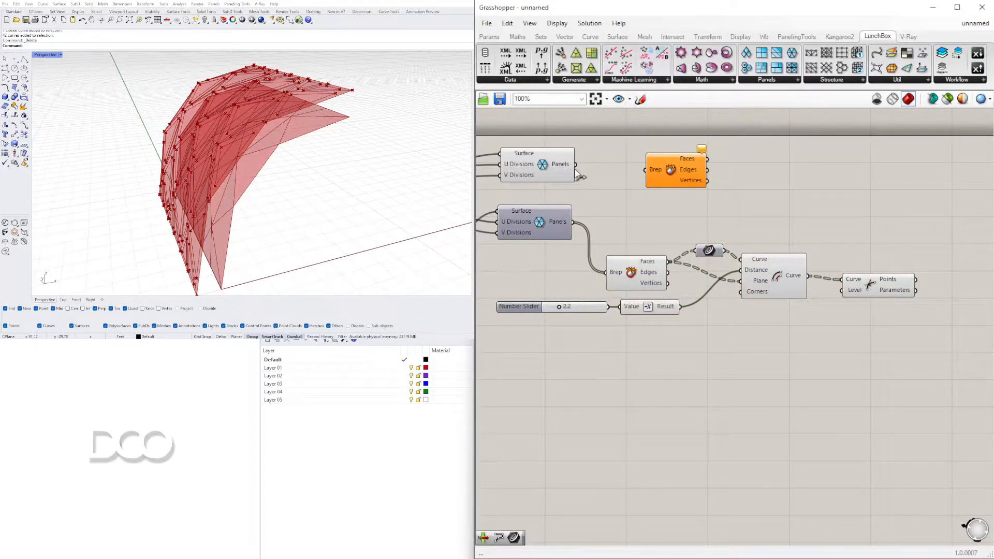
pyautogui.moveTo(649, 173); pyautogui.dragTo(593, 169)
pyautogui.doubleClick(695, 166)
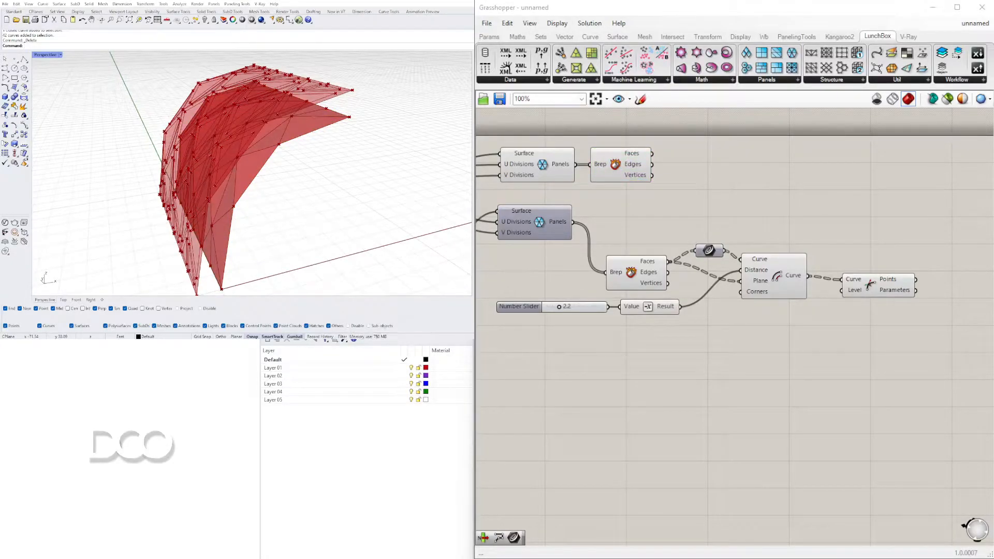
pyautogui.moveTo(618, 164); pyautogui.dragTo(620, 165)
# Add a Curve parameter after the base panels' Deconstruct Brep and connect the Faces output to it
pyautogui.doubleClick(722, 182)
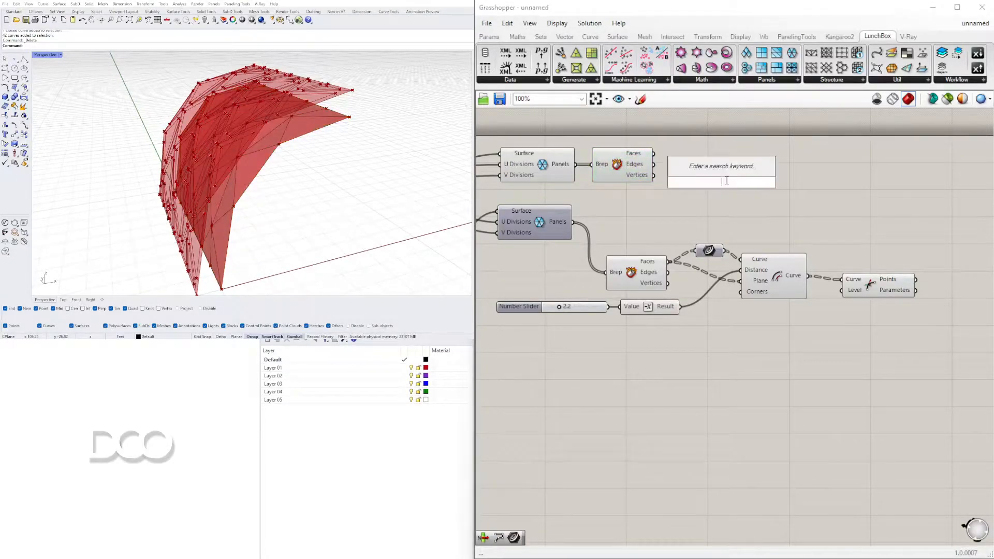
pyautogui.write('Curve')
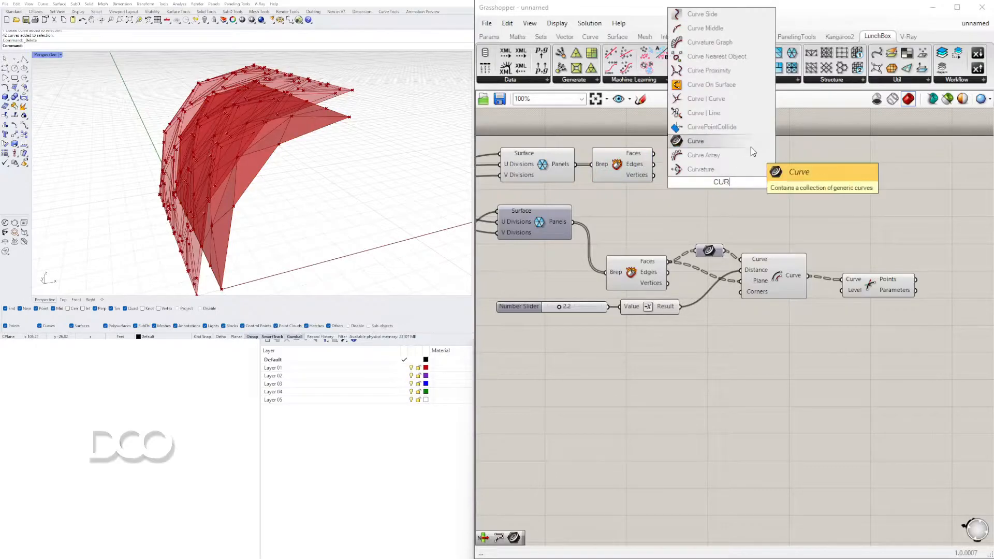
pyautogui.click(707, 142)
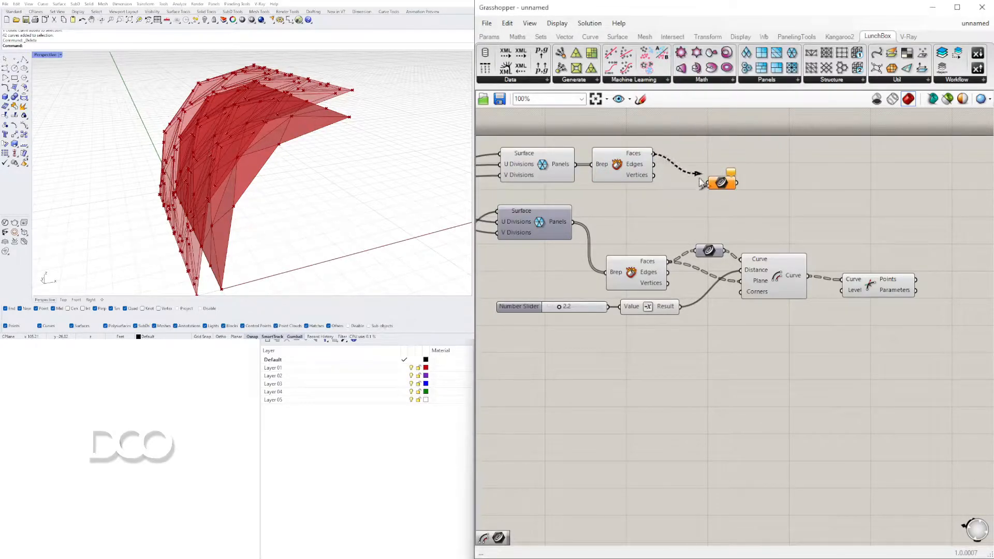
pyautogui.moveTo(723, 185); pyautogui.dragTo(705, 158)
pyautogui.moveTo(305, 243); pyautogui.dragTo(343, 188, button='right')
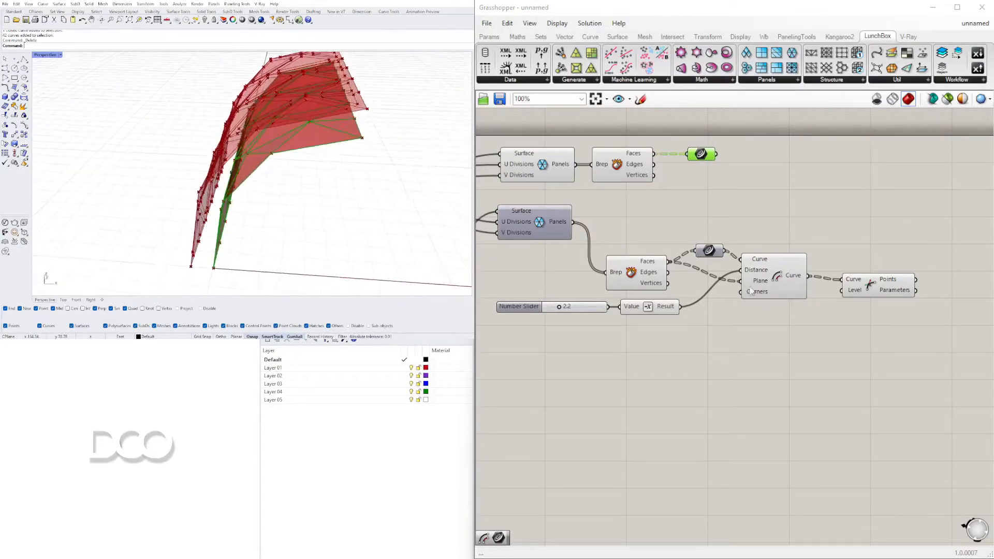
pyautogui.click(780, 275)
pyautogui.moveTo(398, 161)
pyautogui.mouseDown(button='right')
pyautogui.moveTo(366, 148)
pyautogui.moveTo(406, 167)
pyautogui.mouseUp(button='right')
# Add a Discontinuity component after the base panels' Curve parameter, connect the curves to it, and check the base panels' corner points
pyautogui.click(788, 179)
pyautogui.doubleClick(790, 181)
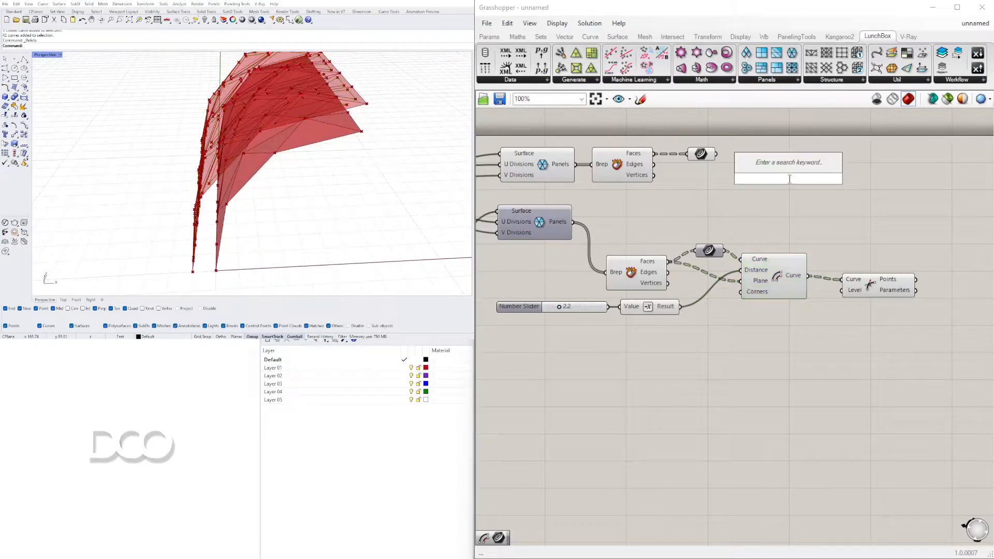
pyautogui.write('DIS')
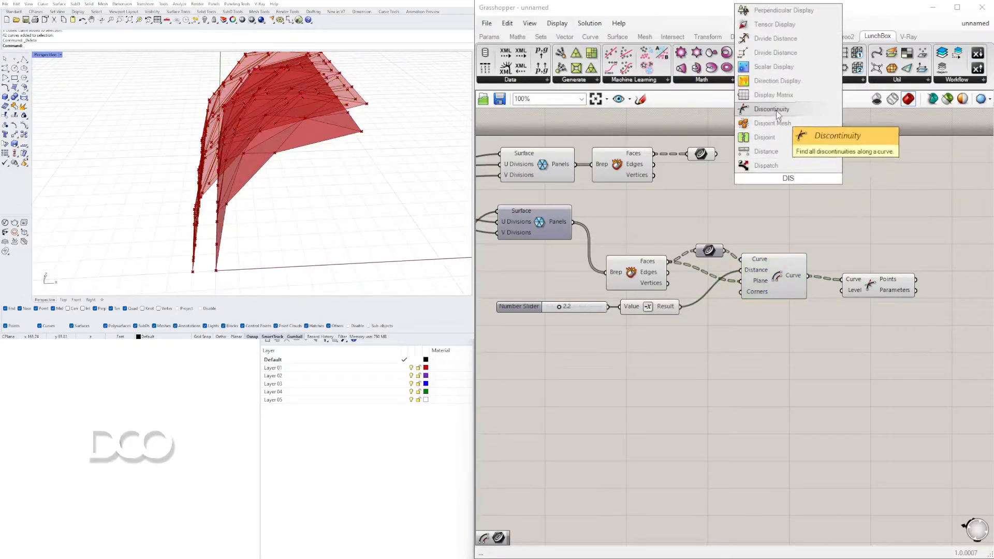
pyautogui.click(775, 111)
pyautogui.moveTo(753, 173); pyautogui.dragTo(754, 173)
pyautogui.moveTo(780, 180); pyautogui.dragTo(767, 160)
pyautogui.click(124, 240)
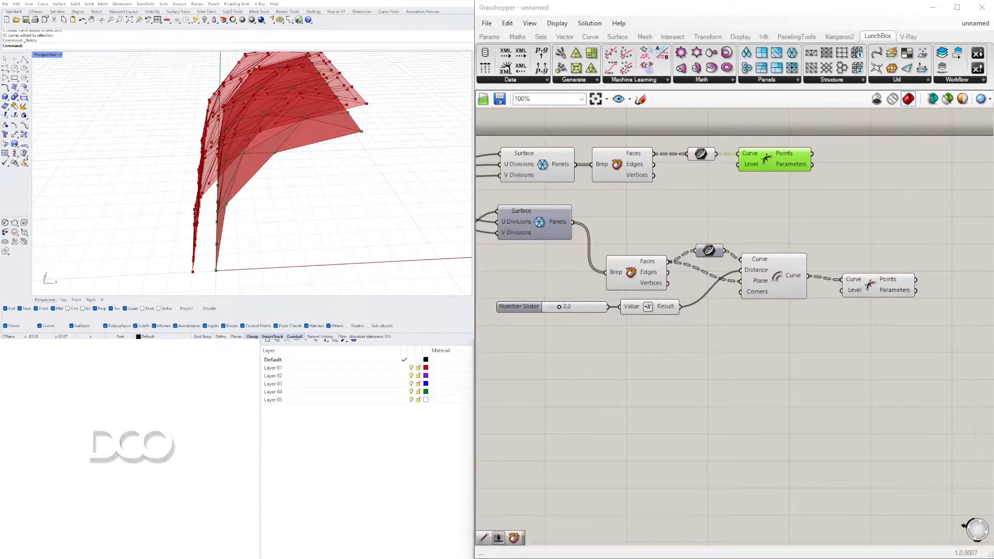
pyautogui.moveTo(286, 155); pyautogui.dragTo(308, 169, button='right')
pyautogui.moveTo(352, 143); pyautogui.dragTo(319, 165, button='right')
pyautogui.scroll(3, 312, 113)
pyautogui.moveTo(312, 114); pyautogui.dragTo(287, 108, button='right')
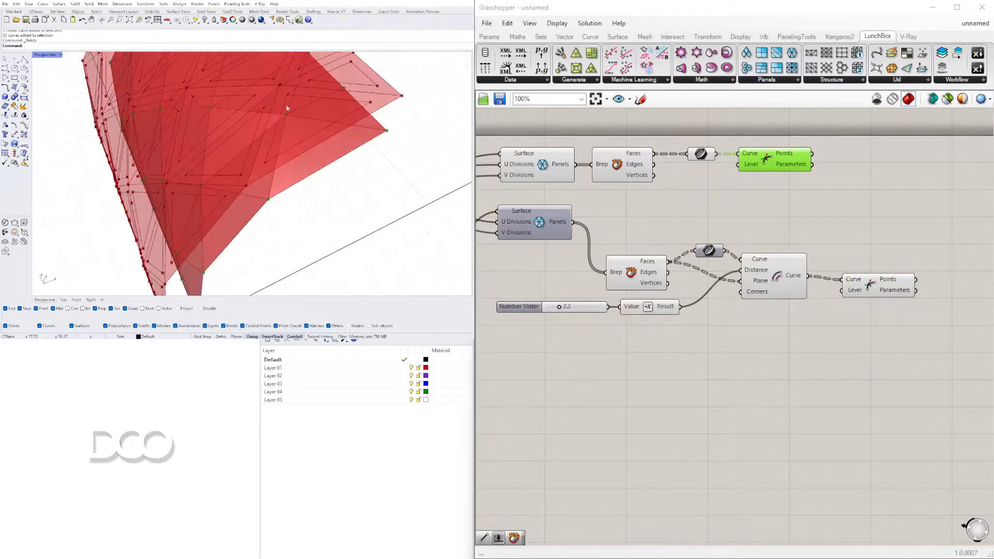
# Add a Line component with the base Discontinuity points as Start Point and the inset curves' Discontinuity points as End Point
pyautogui.moveTo(818, 223); pyautogui.dragTo(782, 207, button='right')
pyautogui.moveTo(853, 271); pyautogui.dragTo(843, 240)
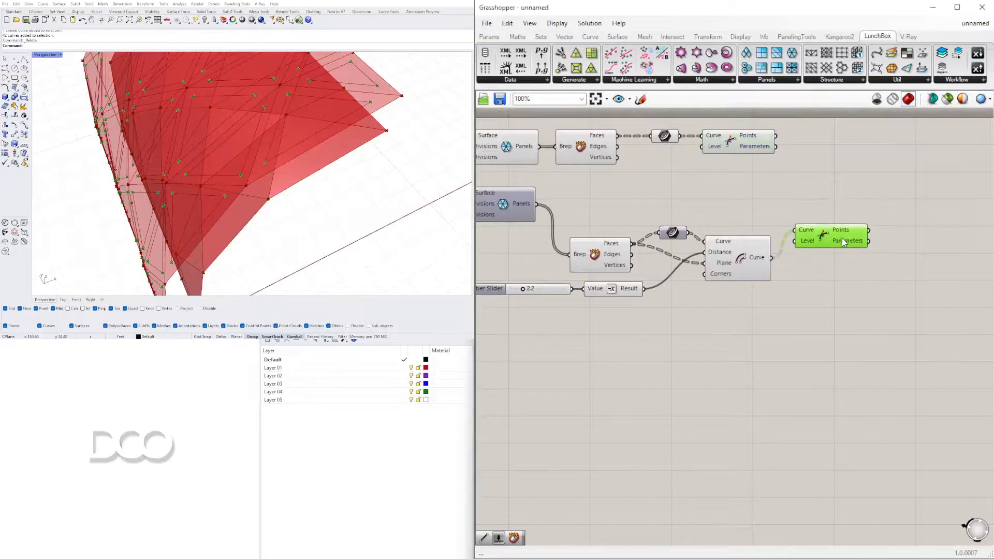
pyautogui.moveTo(900, 183); pyautogui.dragTo(849, 207, button='right')
pyautogui.doubleClick(848, 205)
pyautogui.write('LINE')
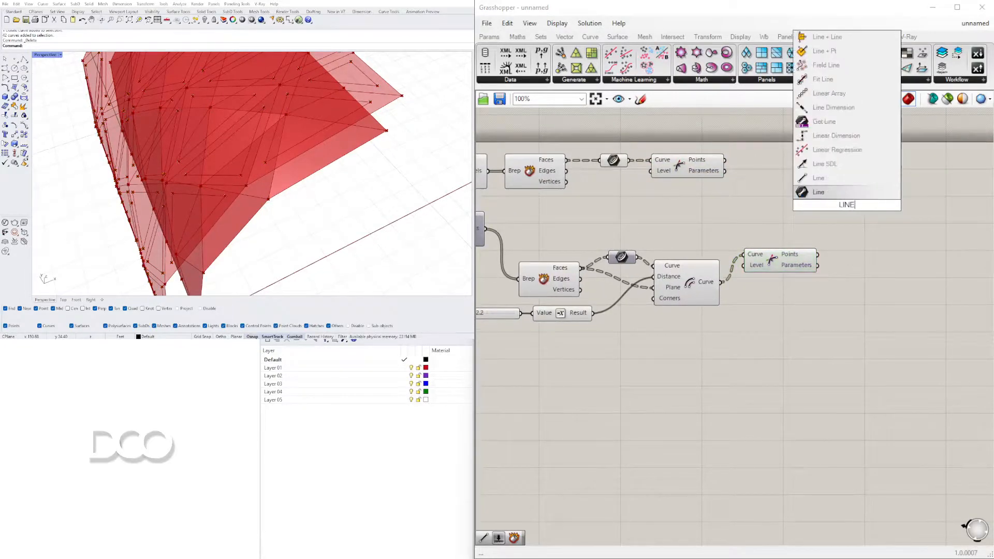
pyautogui.click(821, 192)
pyautogui.moveTo(843, 212); pyautogui.dragTo(883, 216)
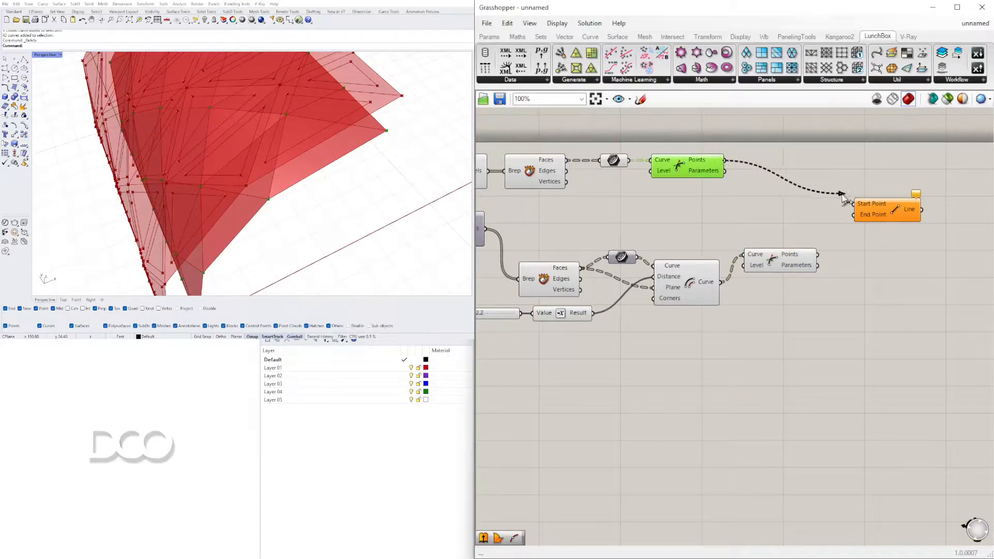
pyautogui.moveTo(830, 241); pyautogui.dragTo(855, 215)
# Examine how the new lines connect the base panel corners to the inset corner points of the outer panels
pyautogui.moveTo(357, 186); pyautogui.dragTo(232, 89, button='right')
pyautogui.scroll(3, 212, 112)
pyautogui.scroll(-4, 212, 113)
pyautogui.scroll(5, 212, 100)
pyautogui.scroll(-5, 213, 100)
pyautogui.scroll(4, 230, 105)
pyautogui.scroll(5, 229, 106)
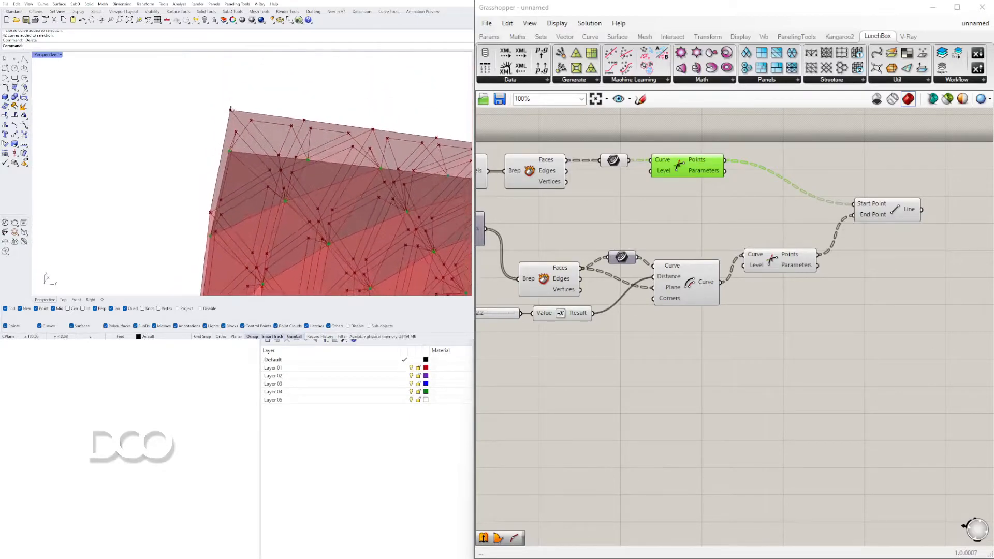
pyautogui.scroll(-3, 285, 195)
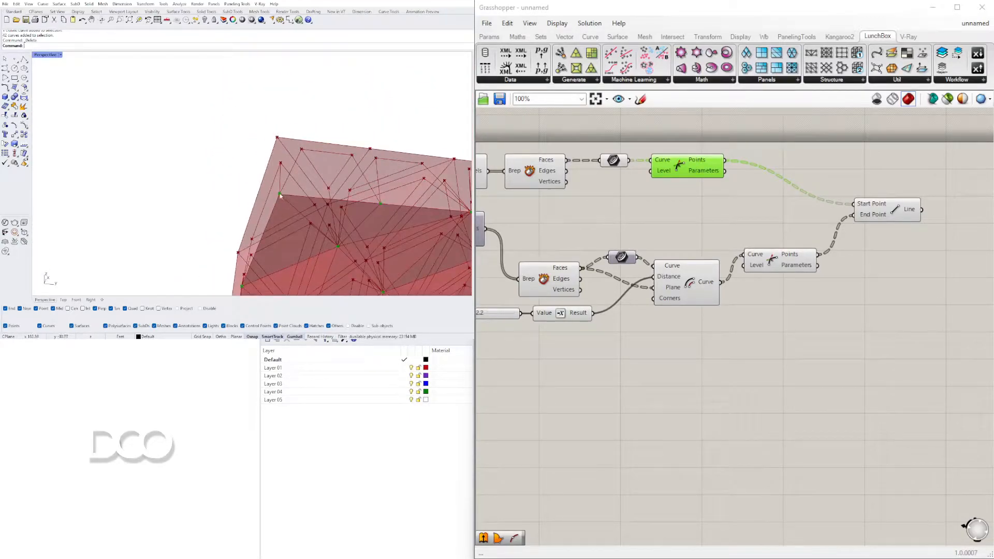
pyautogui.moveTo(309, 146); pyautogui.dragTo(321, 183, button='right')
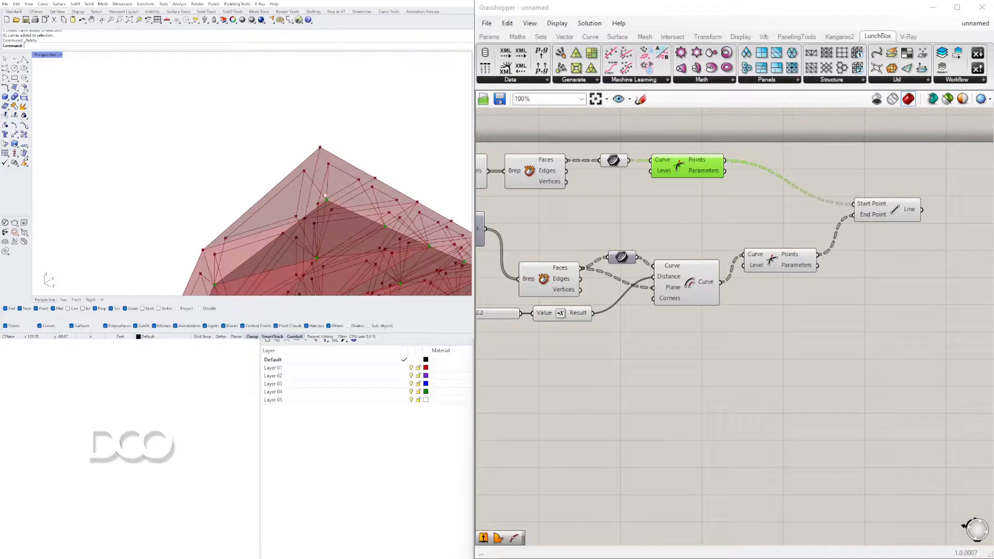
pyautogui.scroll(-4, 275, 138)
pyautogui.moveTo(275, 138); pyautogui.dragTo(252, 210, button='right')
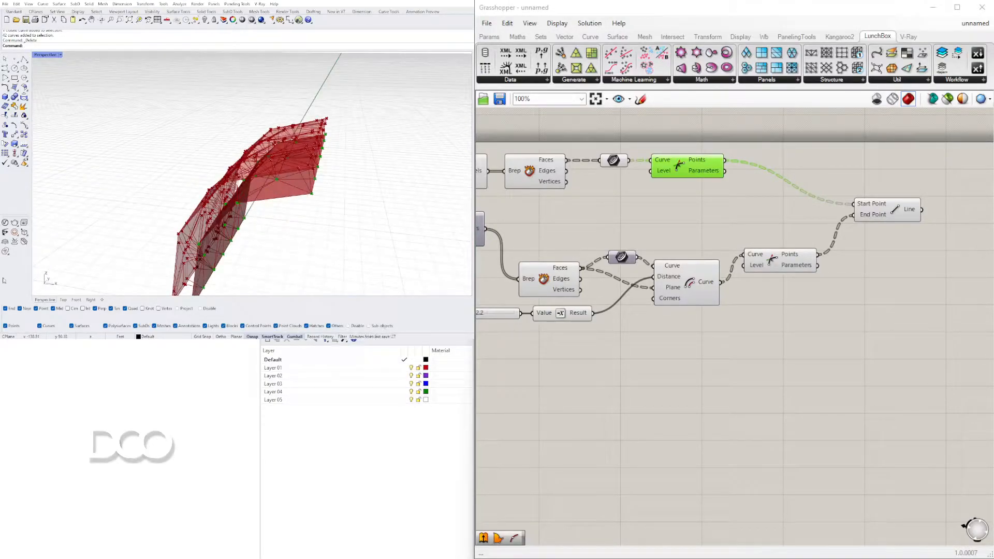
pyautogui.moveTo(258, 281); pyautogui.dragTo(371, 208, button='right')
# Move the base panels' Discontinuity component and Curve parameter slightly lower to tidy their wires towards Line
pyautogui.click(764, 313)
pyautogui.click(697, 171)
pyautogui.moveTo(701, 190); pyautogui.dragTo(615, 161)
pyautogui.moveTo(615, 161); pyautogui.dragTo(614, 196)
pyautogui.click(578, 221)
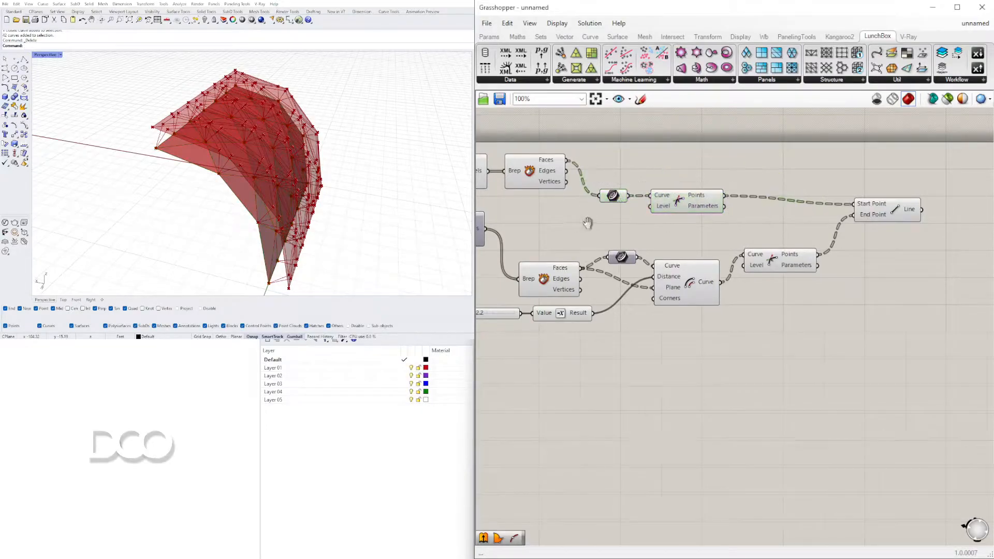
pyautogui.moveTo(577, 223); pyautogui.dragTo(713, 211, button='right')
# Turn off the preview of the base panels' Deconstruct Brep and Curve parameter, and check the base panels component
pyautogui.moveTo(766, 130); pyautogui.dragTo(665, 191)
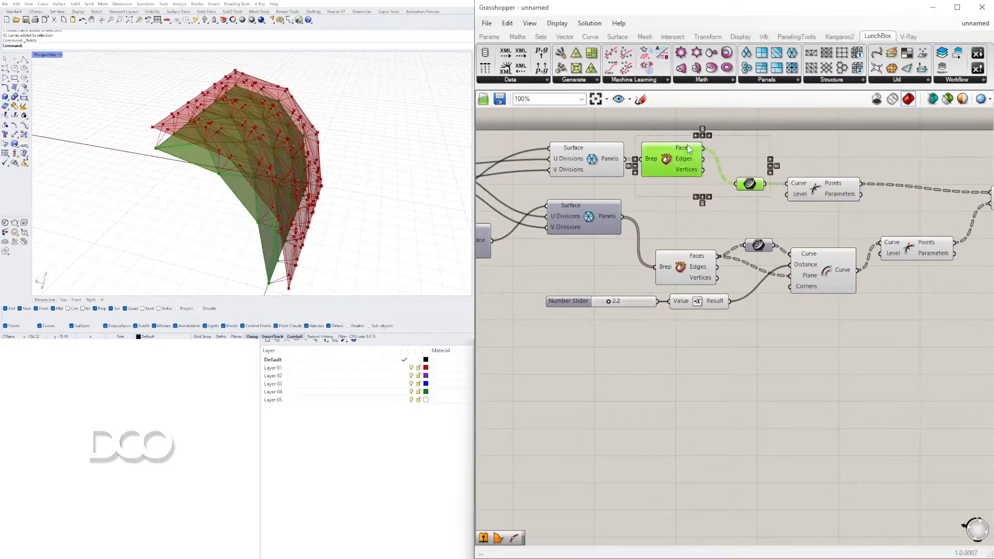
pyautogui.middleClick(687, 165)
pyautogui.click(723, 131)
pyautogui.click(569, 153)
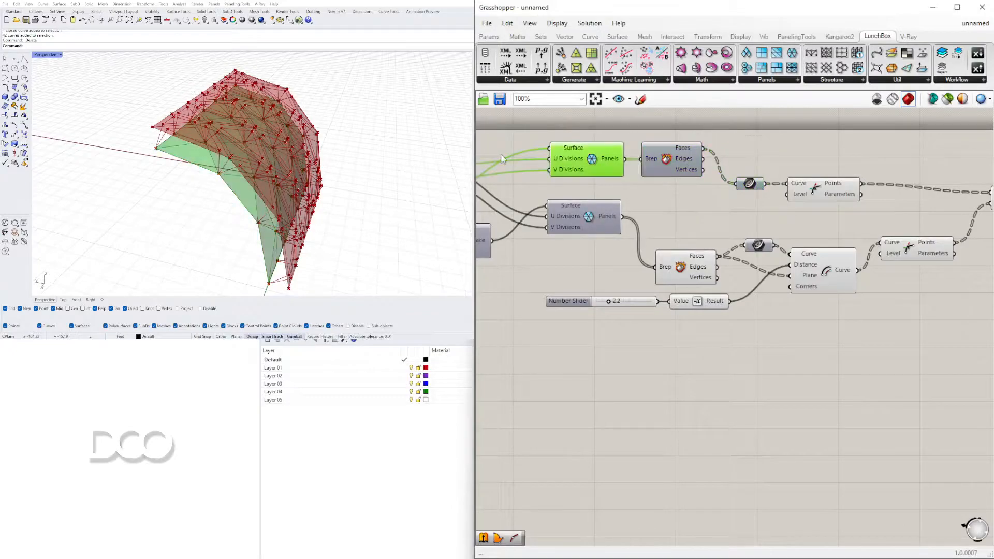
pyautogui.moveTo(703, 188); pyautogui.dragTo(709, 246, button='right')
pyautogui.click(764, 188)
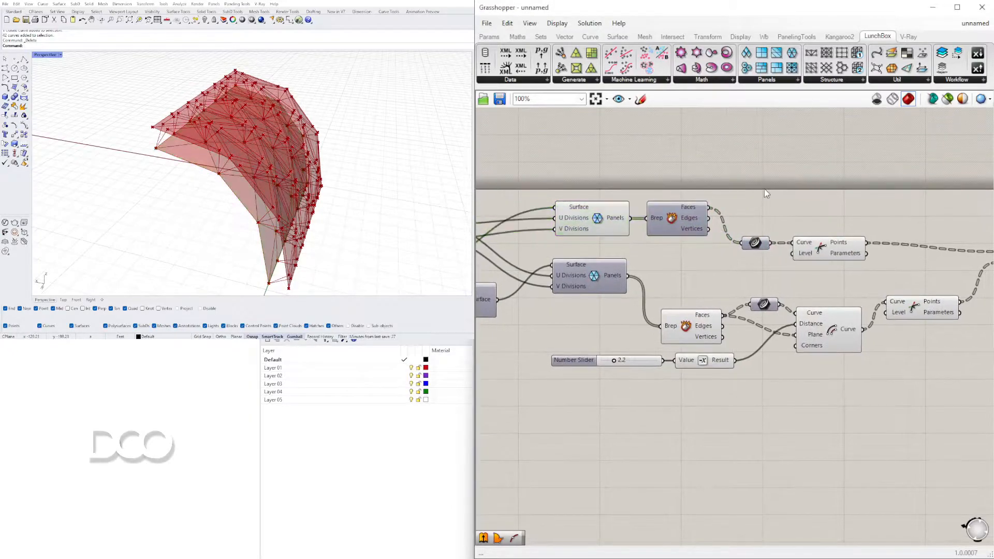
pyautogui.moveTo(259, 207); pyautogui.dragTo(217, 182, button='right')
pyautogui.scroll(-3, 495, 254)
# Reposition the Line component and turn off the preview of both Discontinuity components
pyautogui.moveTo(742, 263); pyautogui.dragTo(688, 263, button='right')
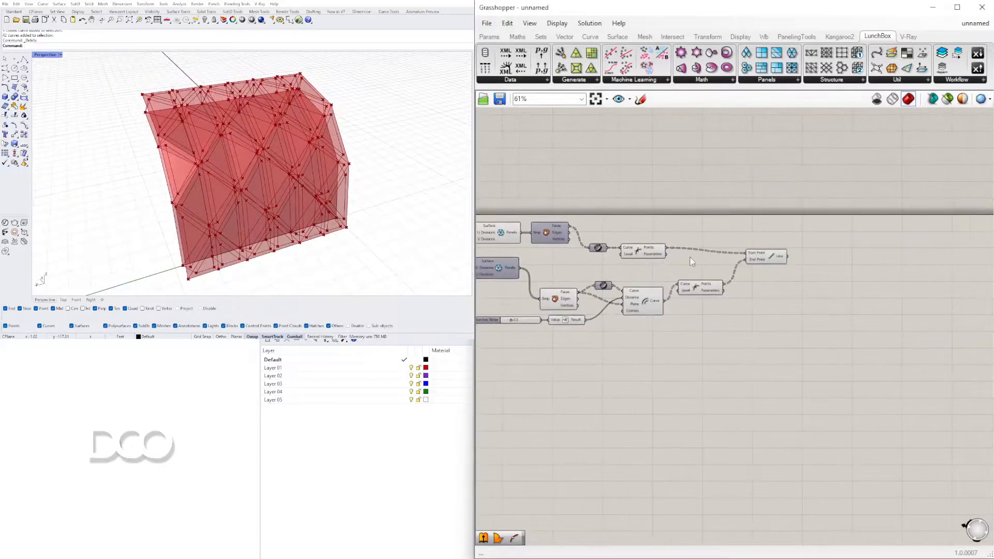
pyautogui.scroll(3, 711, 252)
pyautogui.moveTo(804, 256); pyautogui.dragTo(806, 271)
pyautogui.click(785, 333)
pyautogui.click(585, 253)
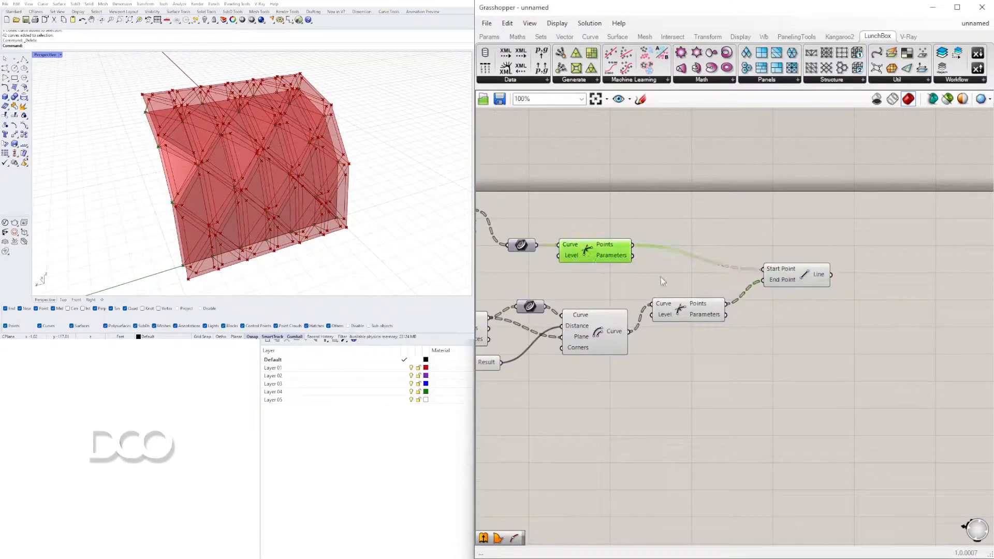
pyautogui.keyDown('shift'); pyautogui.click(688, 309); pyautogui.keyUp('shift')
pyautogui.middleClick(684, 308)
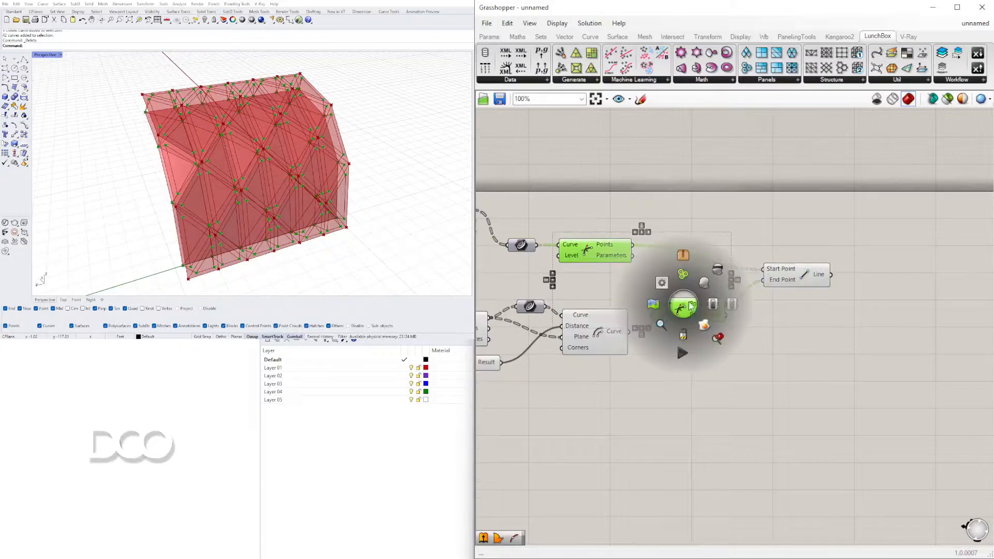
pyautogui.click(717, 272)
pyautogui.click(682, 339)
pyautogui.moveTo(266, 210); pyautogui.dragTo(173, 151, button='right')
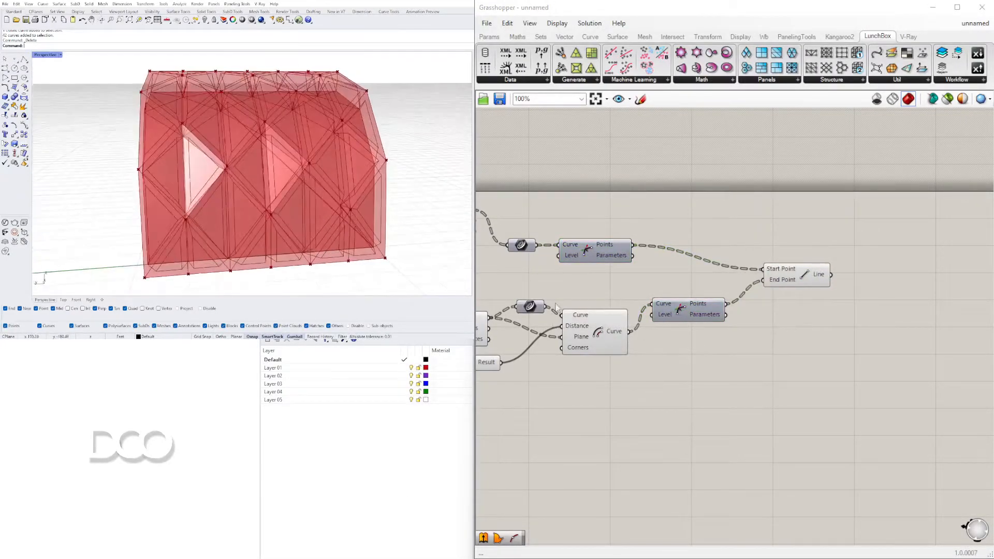
# Turn off the preview of the outer panels' Deconstruct Brep and the Negative component below it
pyautogui.moveTo(534, 334); pyautogui.dragTo(775, 332, button='right')
pyautogui.moveTo(754, 399); pyautogui.dragTo(691, 321)
pyautogui.middleClick(692, 321)
pyautogui.click(727, 290)
pyautogui.moveTo(264, 179); pyautogui.dragTo(408, 492, button='right')
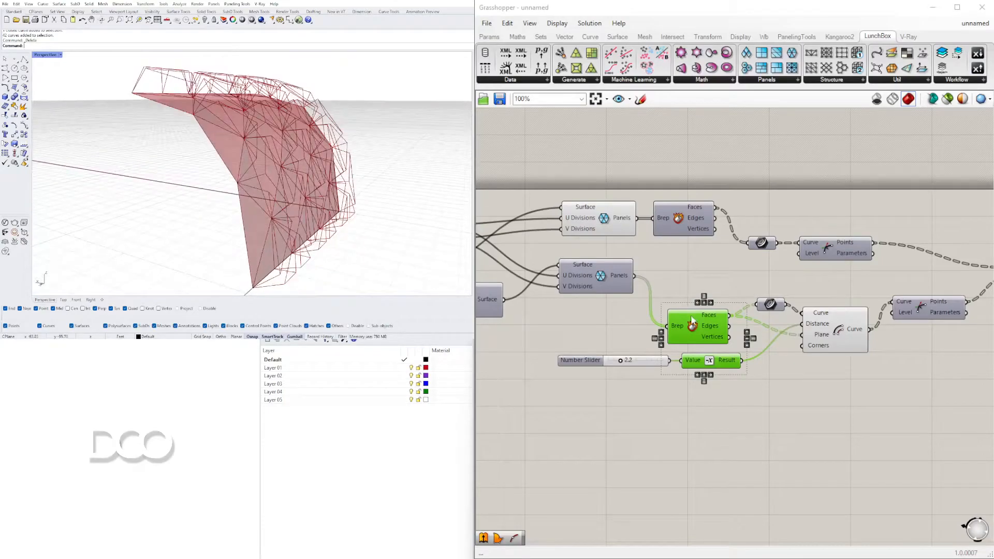
# Turn on the preview of the outer surface's triangular panels component
pyautogui.click(672, 273)
pyautogui.rightClick(600, 277)
pyautogui.click(626, 294)
pyautogui.moveTo(259, 145); pyautogui.dragTo(223, 197, button='right')
pyautogui.moveTo(761, 291); pyautogui.dragTo(695, 306, button='right')
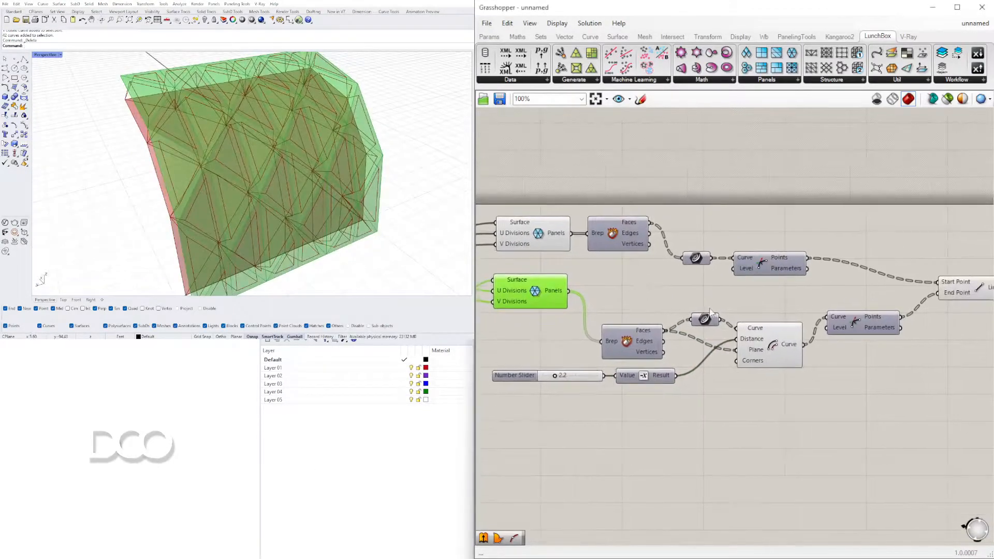
# Turn off the preview of the Offset Curve component and check the remaining lines between the panel layers
pyautogui.rightClick(775, 340)
pyautogui.click(797, 353)
pyautogui.moveTo(356, 160); pyautogui.dragTo(449, 172, button='right')
pyautogui.scroll(-6, 766, 215)
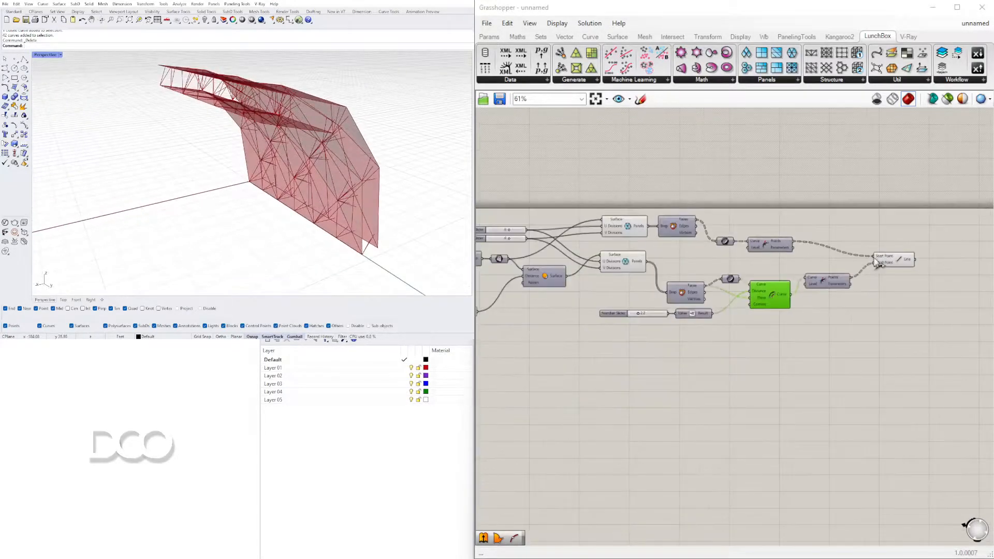
# Examine the whole definition and check the base layer's panels against the outer layer by selecting their component
pyautogui.moveTo(909, 361); pyautogui.dragTo(499, 243)
pyautogui.moveTo(566, 260); pyautogui.dragTo(580, 282)
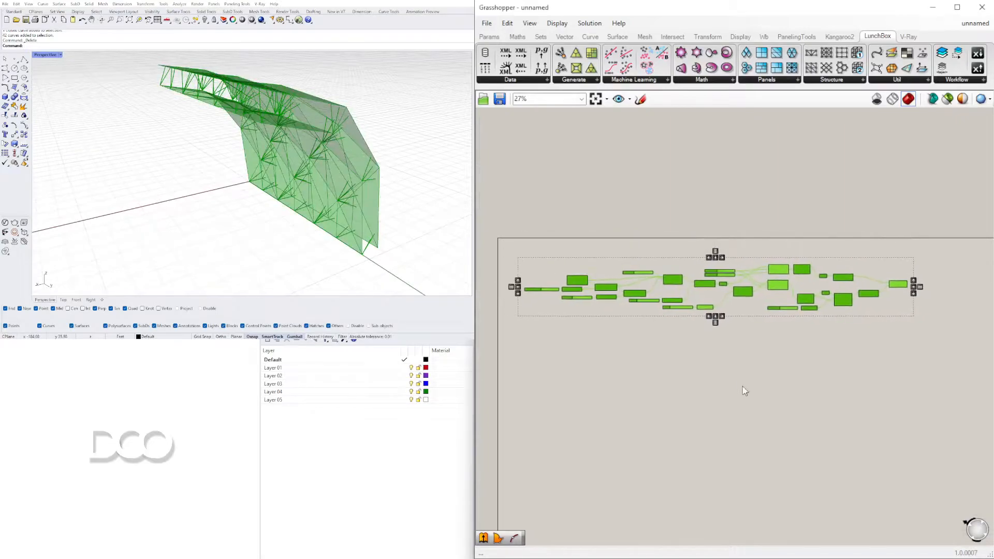
pyautogui.click(743, 389)
pyautogui.scroll(5, 828, 252)
pyautogui.scroll(3, 852, 246)
pyautogui.moveTo(852, 246); pyautogui.dragTo(851, 159, button='right')
pyautogui.moveTo(367, 187); pyautogui.dragTo(334, 185, button='right')
pyautogui.click(619, 240)
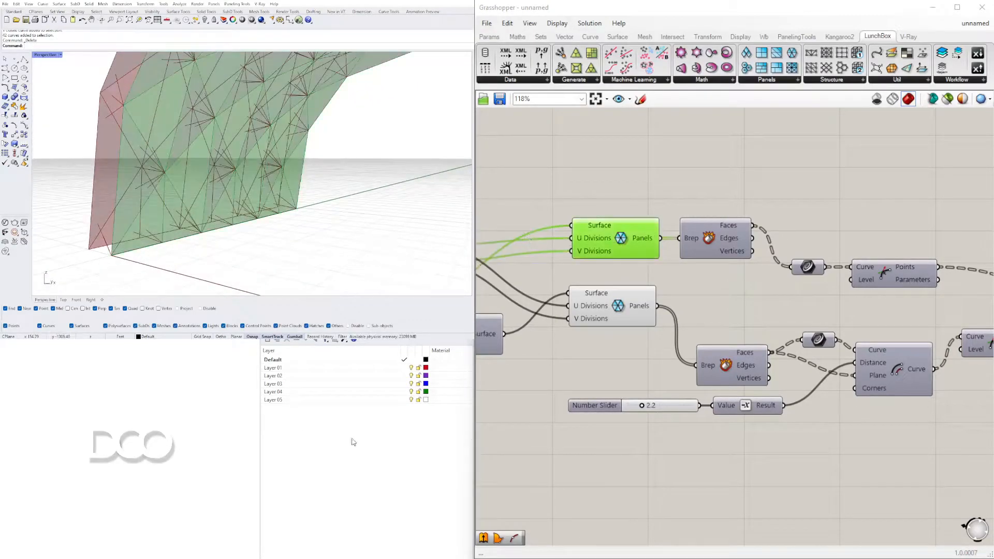
pyautogui.moveTo(217, 207); pyautogui.dragTo(260, 216, button='right')
# Add a Brep Join component fed by the upper triangular panels component and flatten its Breps input
pyautogui.moveTo(687, 192); pyautogui.dragTo(685, 291, button='right')
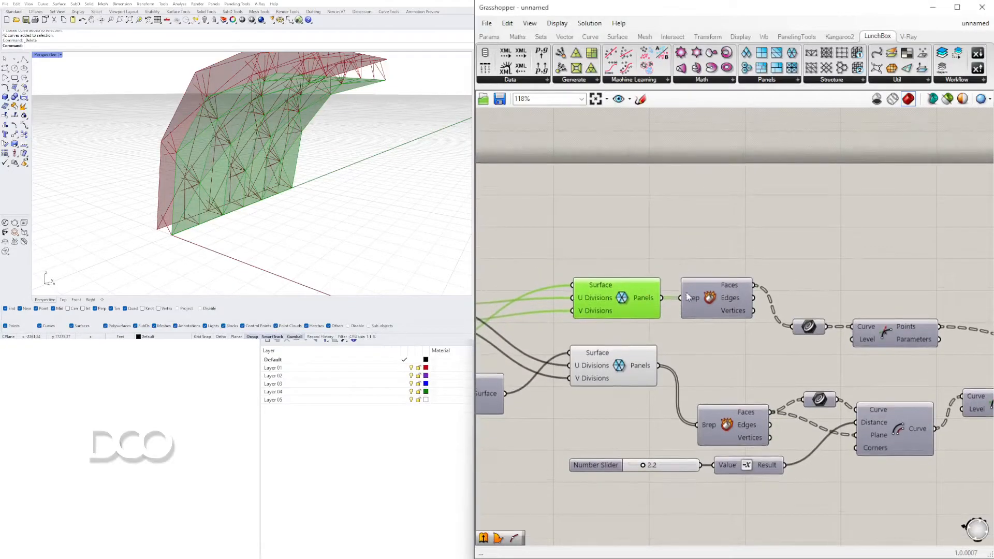
pyautogui.doubleClick(709, 252)
pyautogui.write('join')
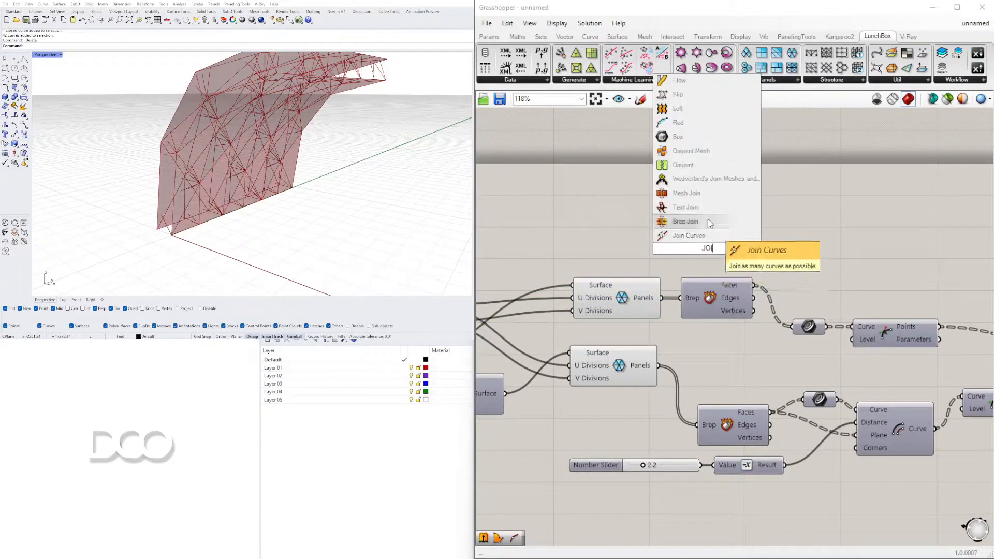
pyautogui.click(684, 224)
pyautogui.moveTo(638, 293); pyautogui.dragTo(633, 278)
pyautogui.moveTo(696, 250); pyautogui.dragTo(713, 251)
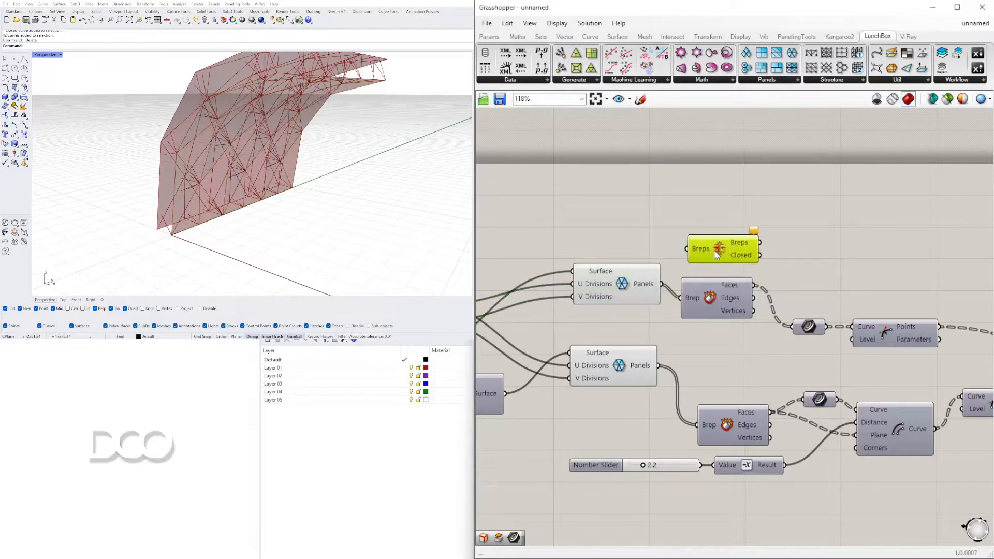
pyautogui.moveTo(662, 284); pyautogui.dragTo(686, 249)
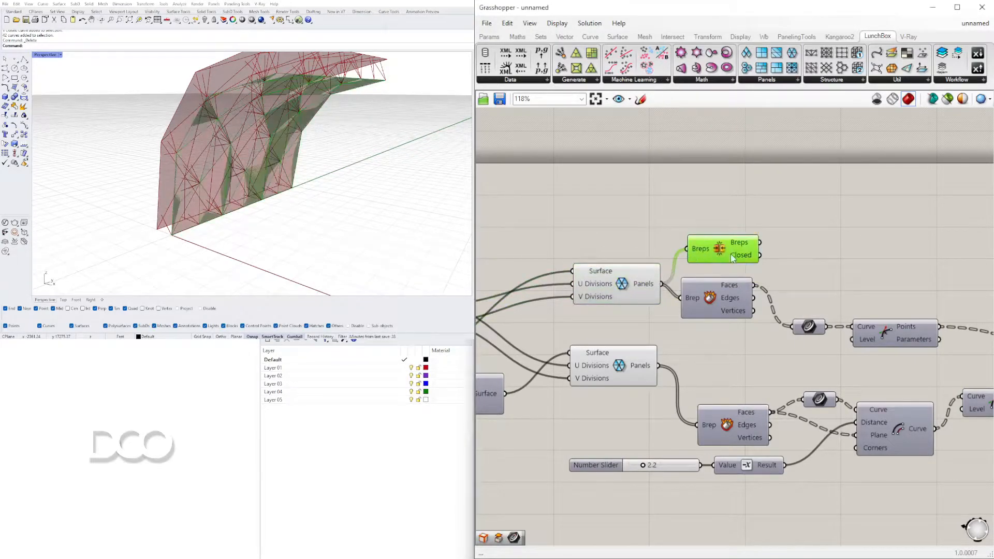
pyautogui.rightClick(701, 252)
pyautogui.click(725, 330)
pyautogui.moveTo(728, 248); pyautogui.dragTo(726, 243)
# Add a Brep Edges component for the joined breps and compare its naked edges with the Deconstruct Brep edges
pyautogui.doubleClick(825, 238)
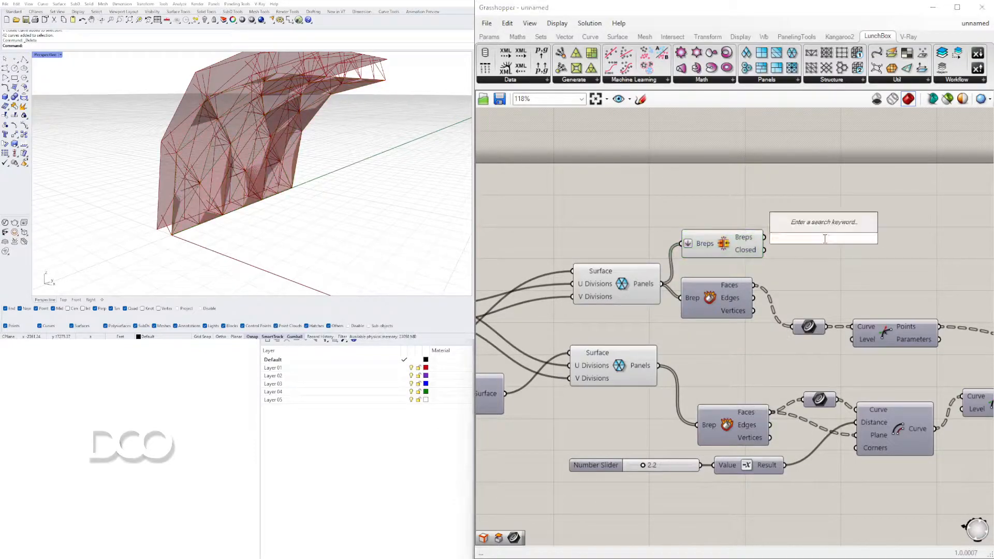
pyautogui.write('BREP')
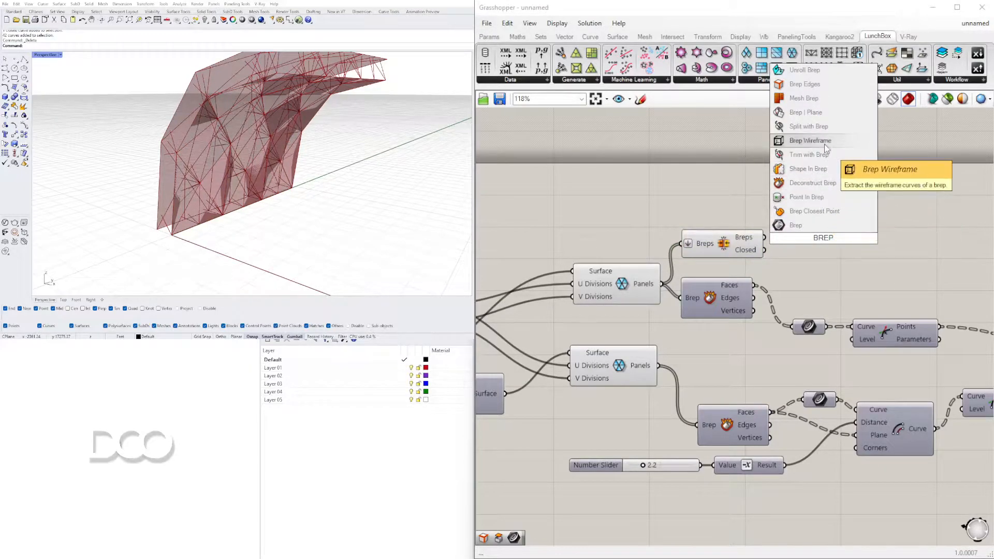
pyautogui.click(805, 83)
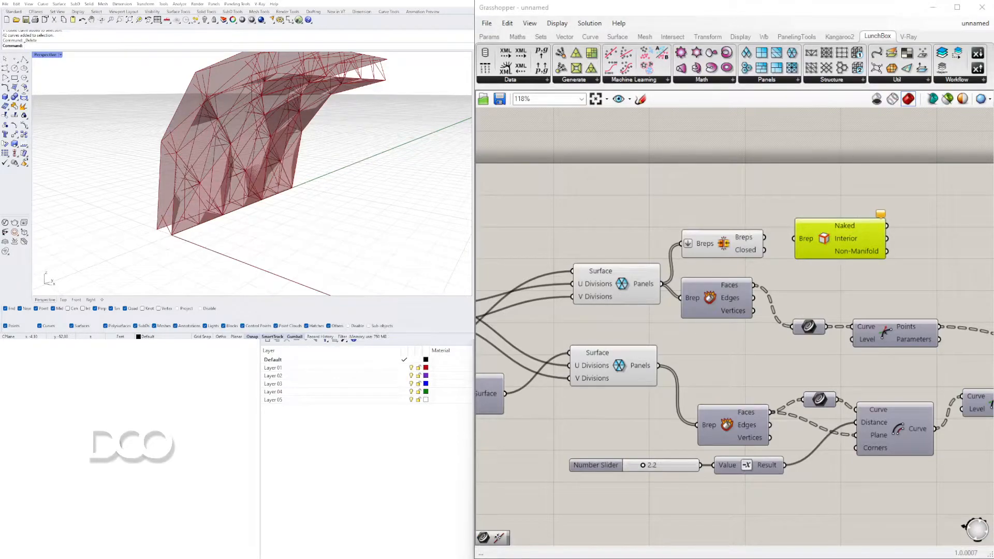
pyautogui.moveTo(765, 237); pyautogui.dragTo(815, 240)
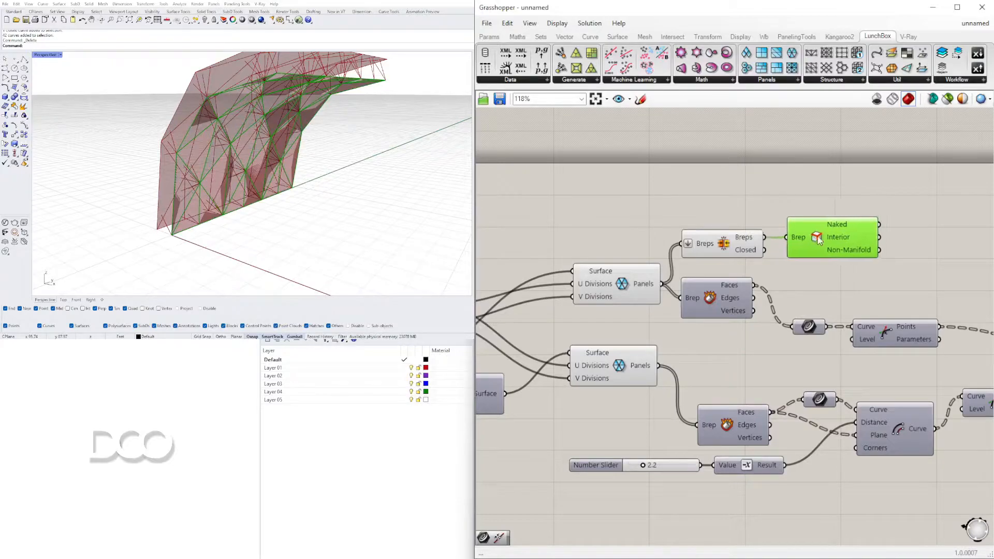
pyautogui.moveTo(840, 232)
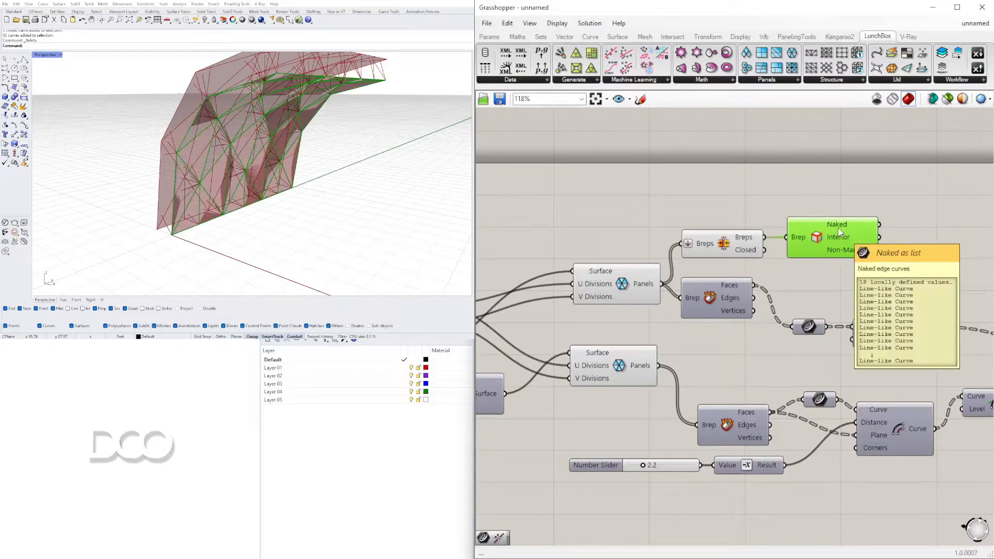
pyautogui.moveTo(732, 298)
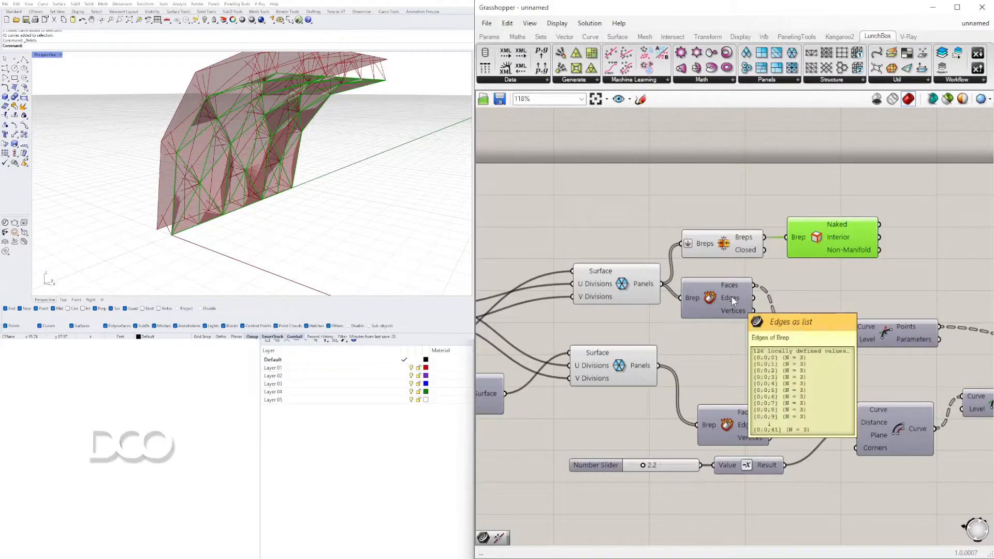
pyautogui.moveTo(241, 141); pyautogui.dragTo(199, 94, button='right')
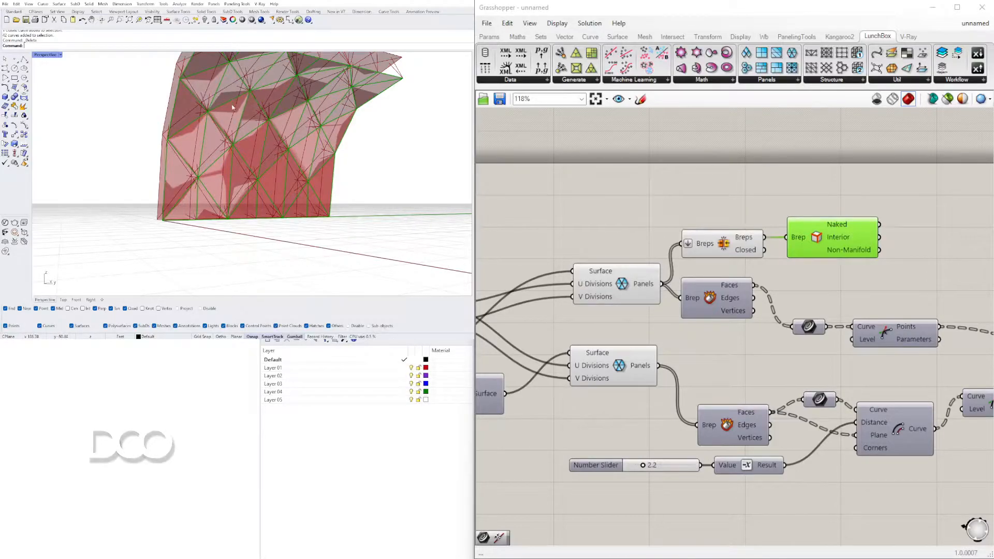
pyautogui.click(689, 183)
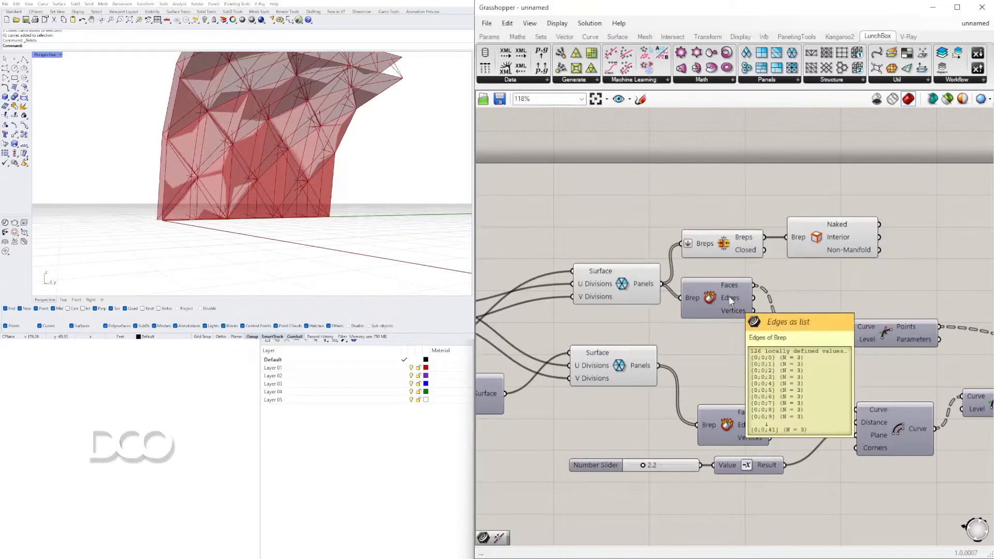
# Turn off the preview of the upper triangular panels component and its Brep Join
pyautogui.scroll(-3, 835, 268)
pyautogui.moveTo(760, 278); pyautogui.dragTo(753, 349, button='right')
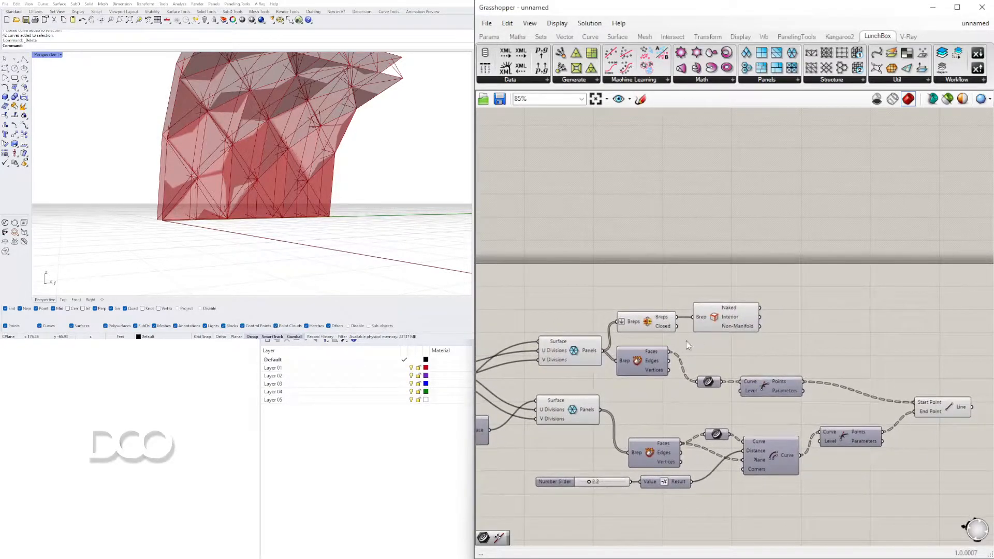
pyautogui.click(733, 320)
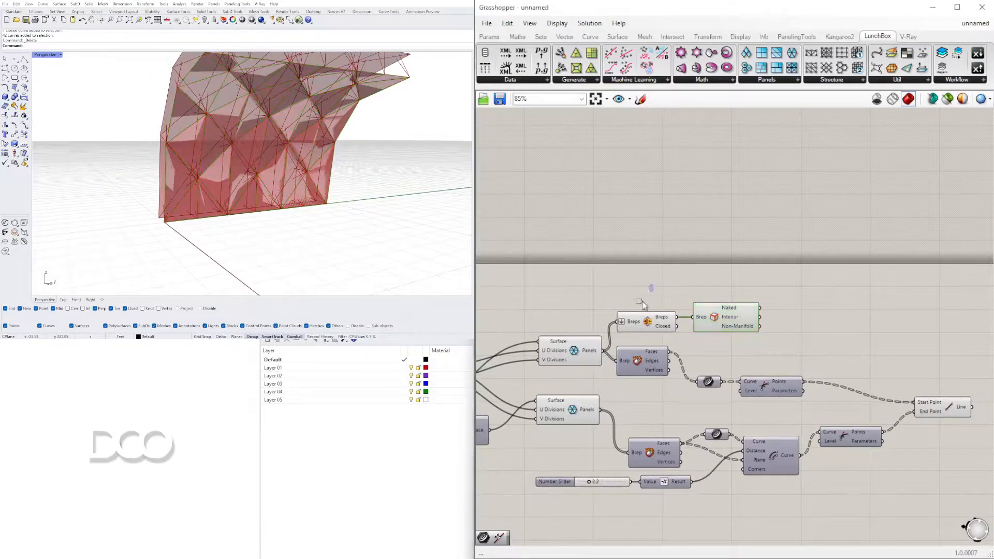
pyautogui.moveTo(650, 291); pyautogui.dragTo(546, 352)
pyautogui.middleClick(588, 295)
pyautogui.click(618, 261)
pyautogui.moveTo(290, 151); pyautogui.dragTo(236, 186, button='right')
pyautogui.click(863, 330)
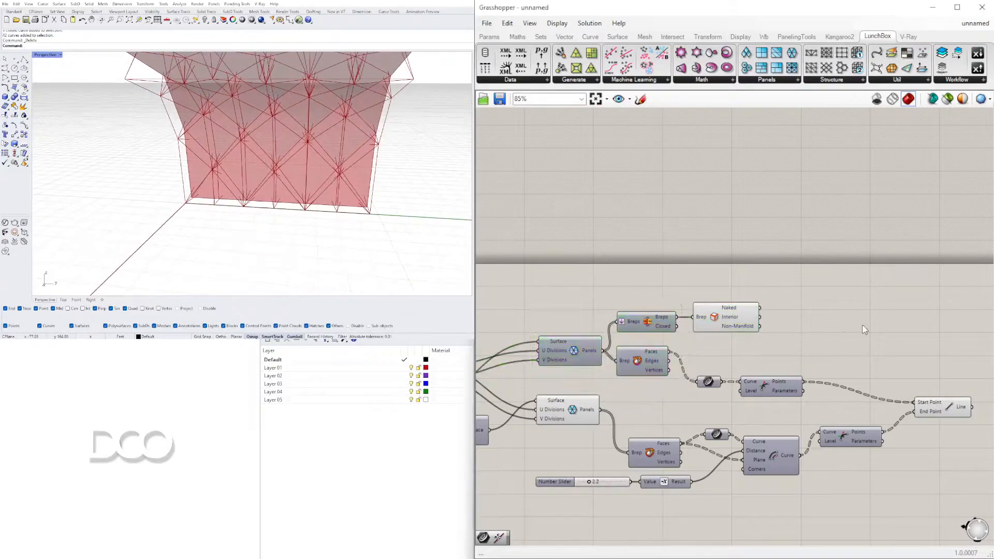
# Add a Pipe component beside Brep Edges and choose its end cap type
pyautogui.doubleClick(855, 325)
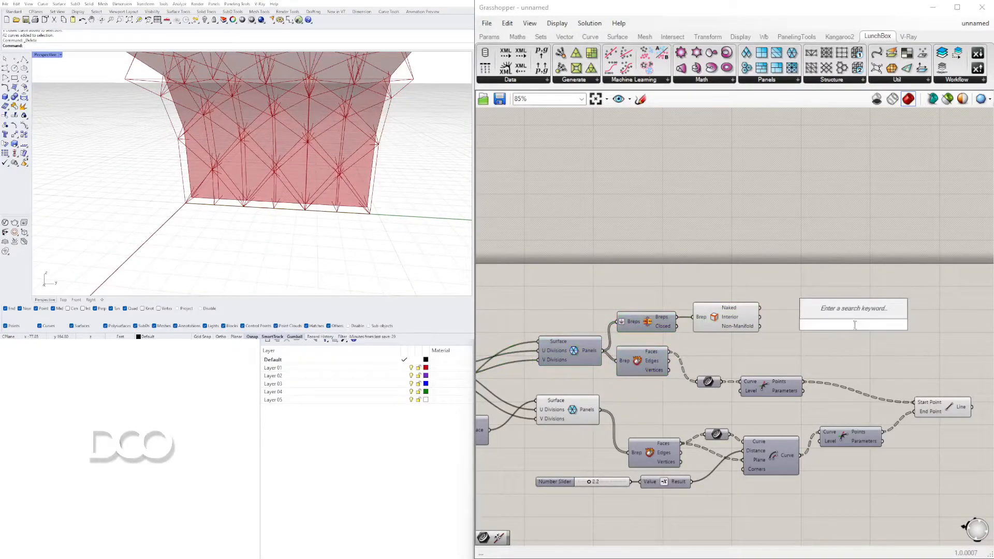
pyautogui.write('PIPE')
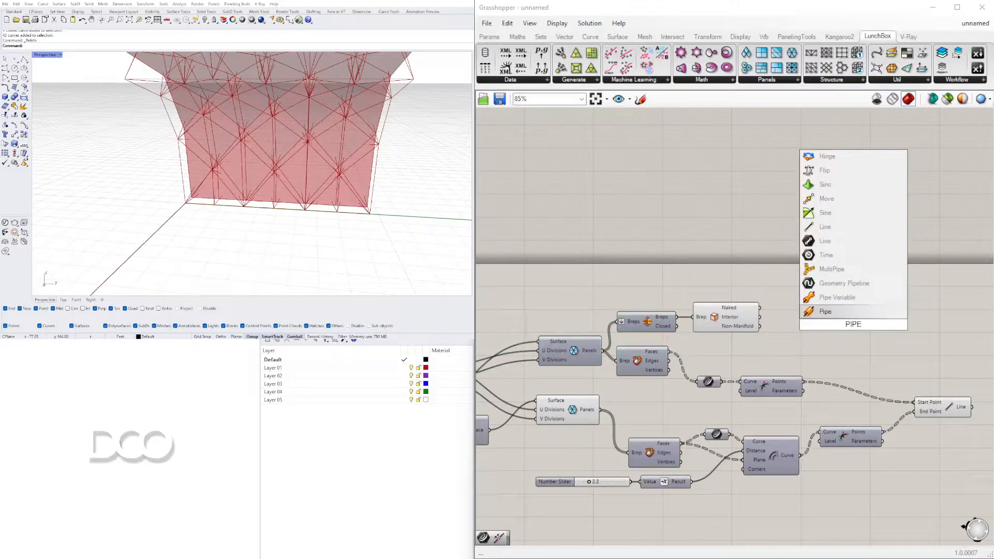
pyautogui.click(825, 311)
pyautogui.scroll(4, 800, 311)
pyautogui.moveTo(904, 339); pyautogui.dragTo(880, 297)
pyautogui.rightClick(862, 313)
pyautogui.click(905, 421)
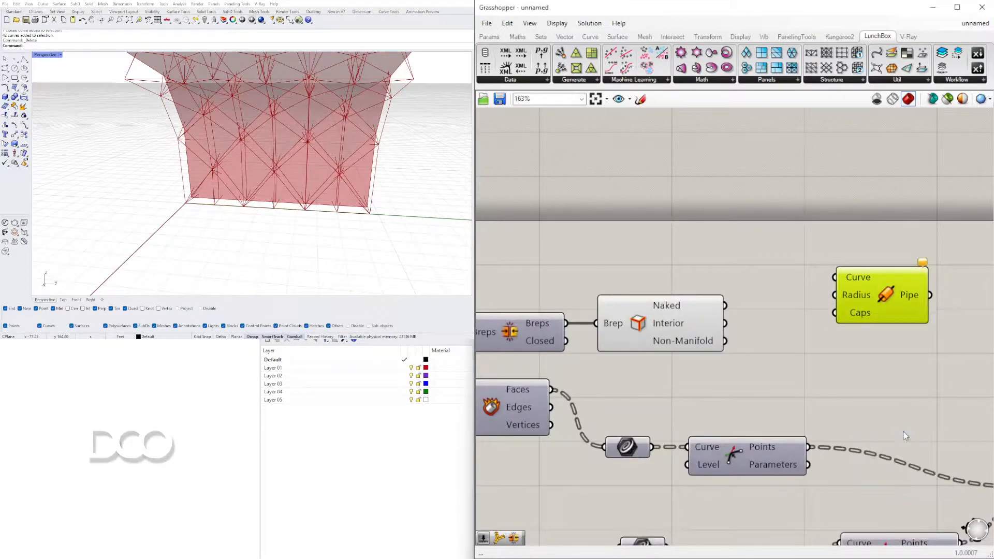
# Feed both the naked and interior edges into the Pipe's Curve input and inspect the piped frame
pyautogui.moveTo(726, 307); pyautogui.dragTo(835, 278)
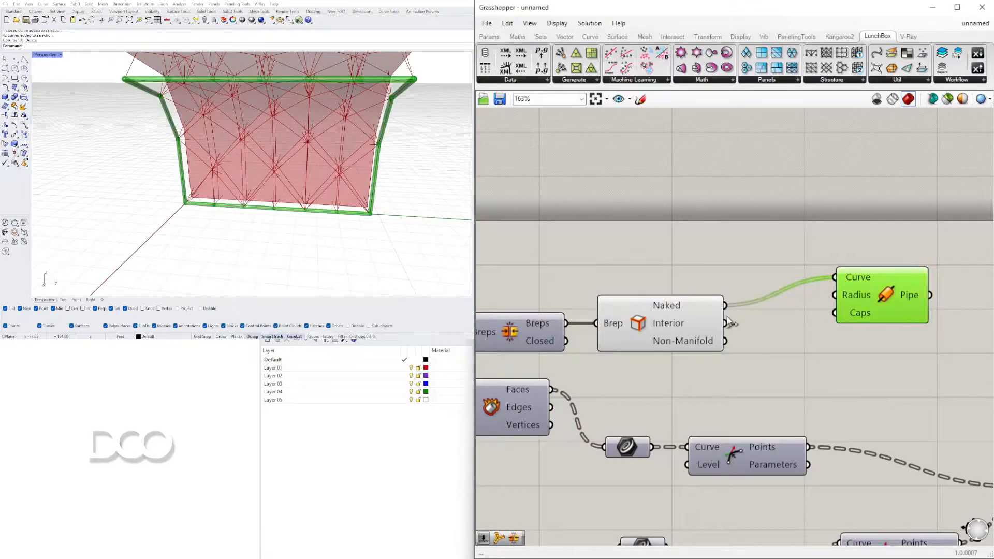
pyautogui.keyDown('shift'); pyautogui.moveTo(725, 323); pyautogui.dragTo(864, 314); pyautogui.keyUp('shift')
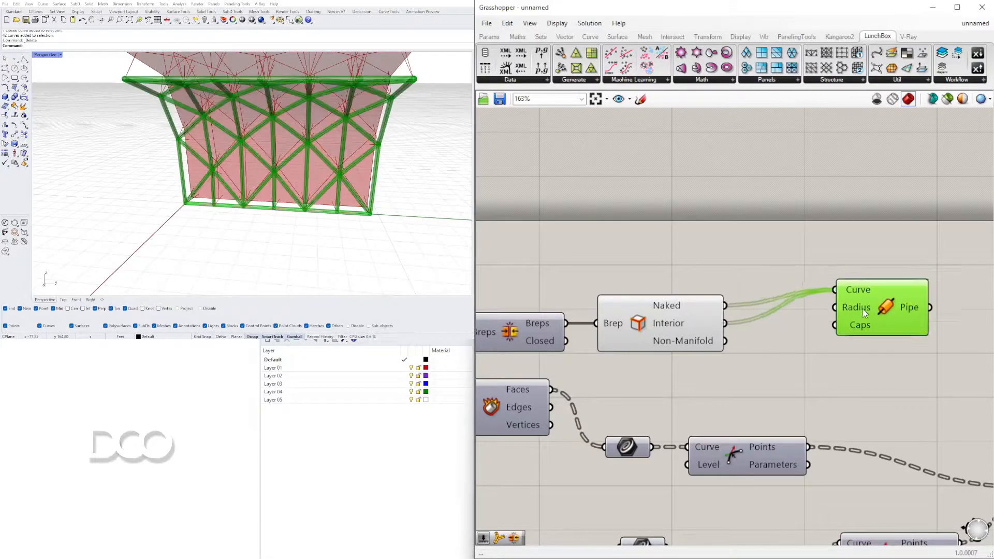
pyautogui.moveTo(402, 204); pyautogui.dragTo(385, 179, button='right')
pyautogui.scroll(5, 262, 138)
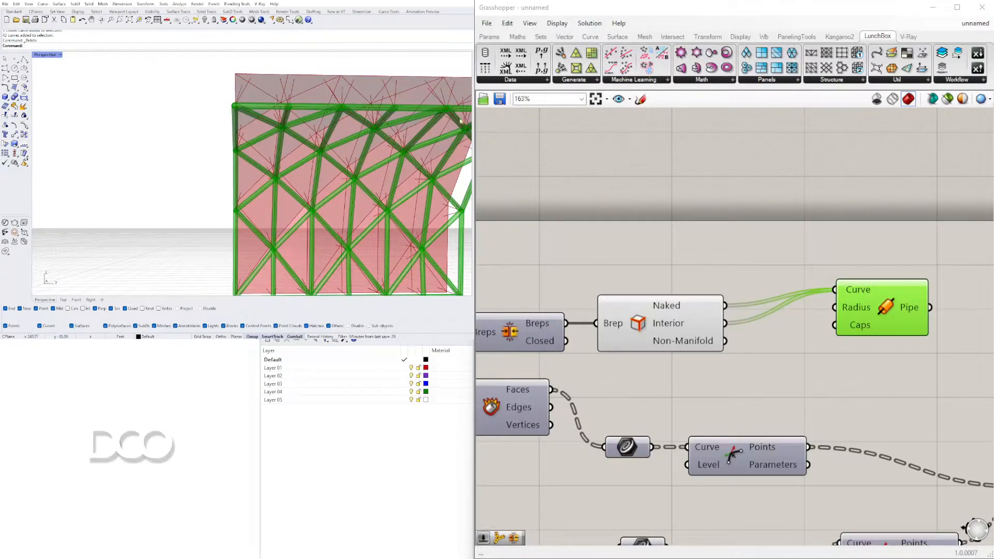
# Duplicate the Pipe for the interior edges and leave only the naked edges feeding the original Pipe
pyautogui.moveTo(879, 320); pyautogui.dragTo(908, 353)
pyautogui.moveTo(725, 322); pyautogui.dragTo(875, 335)
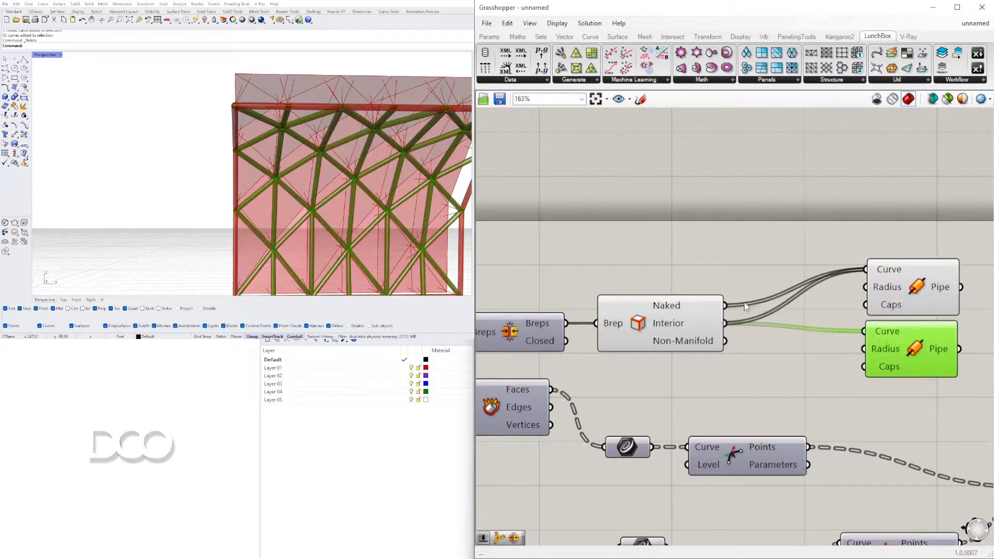
pyautogui.moveTo(731, 302); pyautogui.dragTo(865, 270)
pyautogui.click(873, 303)
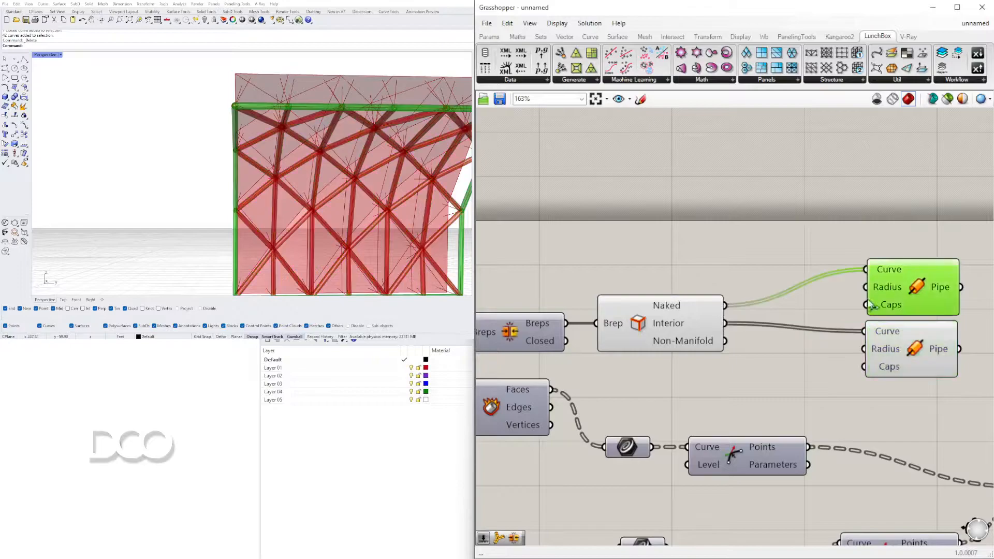
pyautogui.click(894, 332)
# Create two number sliders with a value of 1.00 and connect the first to the naked-edge Pipe's Radius
pyautogui.doubleClick(704, 405)
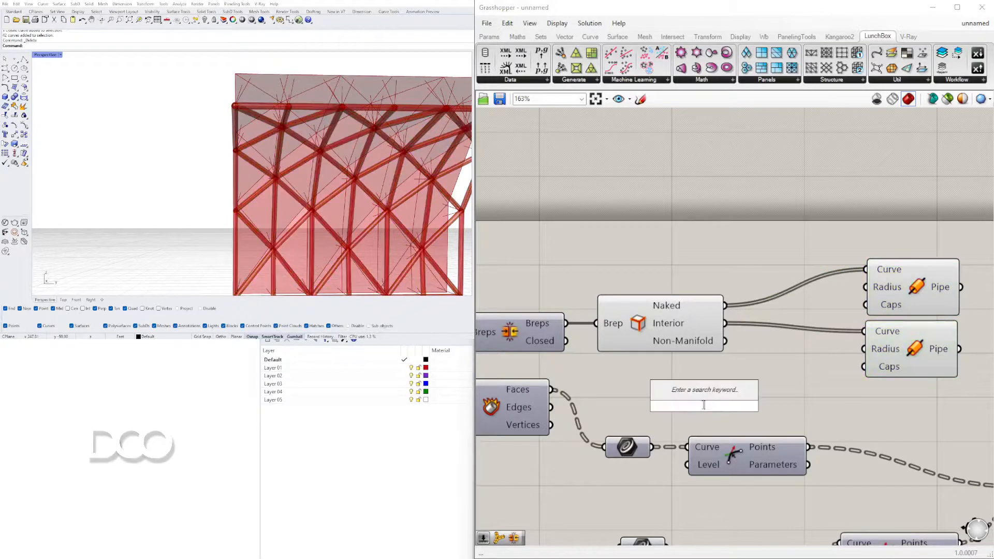
pyautogui.write('10')
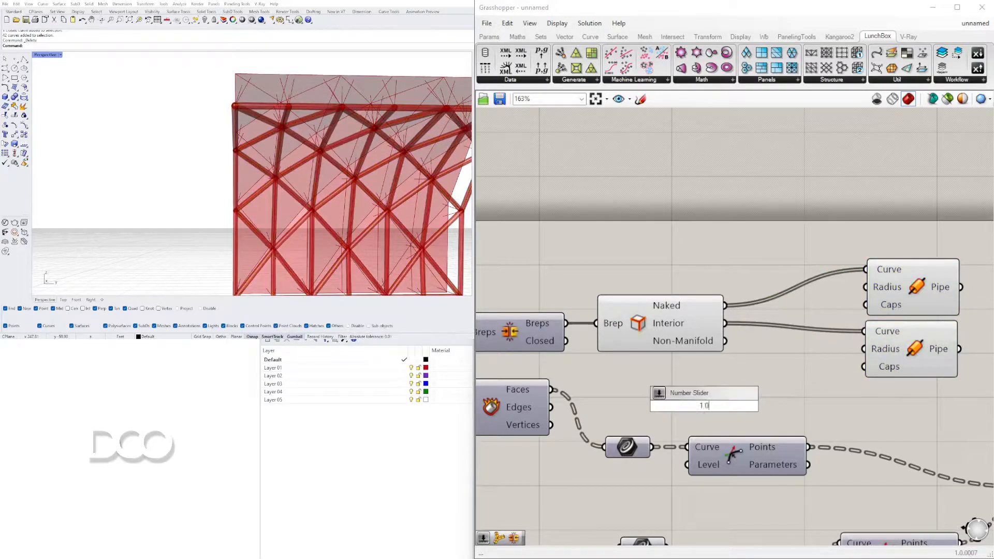
pyautogui.press('Return')
pyautogui.keyDown('alt'); pyautogui.moveTo(668, 404); pyautogui.dragTo(669, 382); pyautogui.keyUp('alt')
pyautogui.moveTo(707, 423); pyautogui.dragTo(673, 386)
pyautogui.moveTo(673, 386); pyautogui.dragTo(658, 369)
pyautogui.click(820, 431)
pyautogui.moveTo(789, 370); pyautogui.dragTo(844, 295)
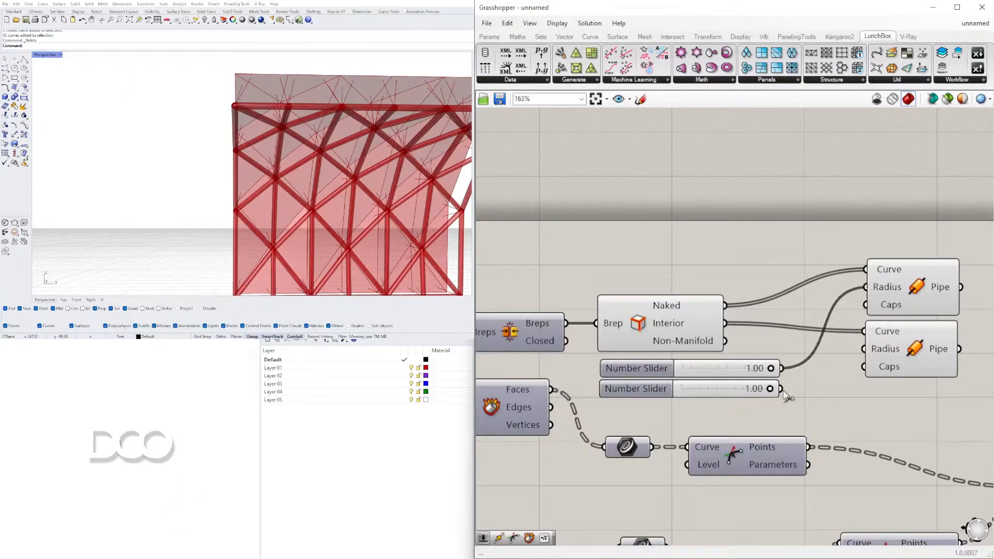
# Connect the second slider to the interior Pipe's Radius and set the naked-edge radius to 0.81 and the interior radius to 0.68
pyautogui.scroll(5, 756, 382)
pyautogui.moveTo(792, 399); pyautogui.dragTo(658, 401)
pyautogui.scroll(-3, 350, 207)
pyautogui.moveTo(350, 207); pyautogui.dragTo(383, 232, button='right')
pyautogui.scroll(3, 661, 370)
pyautogui.moveTo(653, 402); pyautogui.dragTo(753, 401)
pyautogui.moveTo(878, 317); pyautogui.dragTo(805, 317)
pyautogui.moveTo(274, 155); pyautogui.dragTo(239, 153, button='right')
pyautogui.scroll(5, 228, 163)
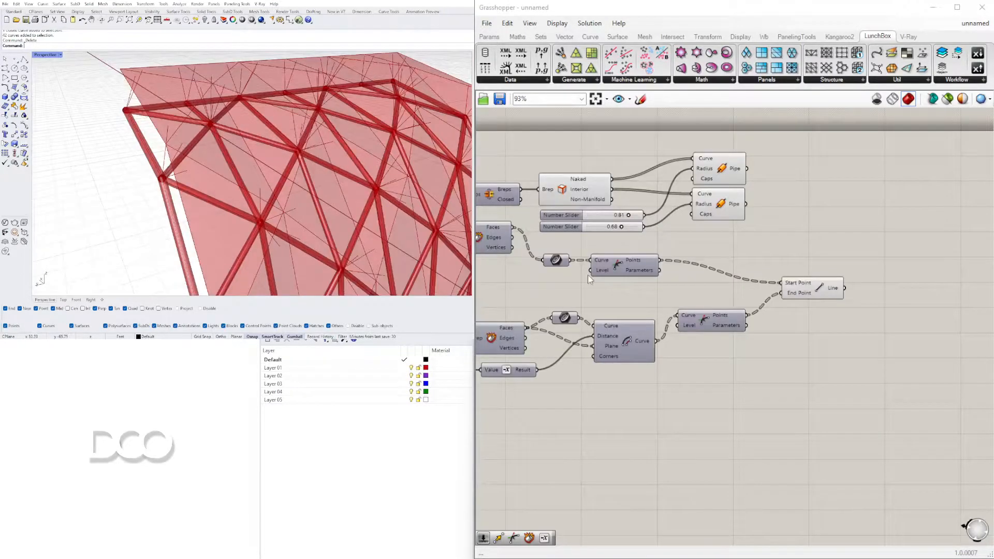
# Inspect the piped frame and look through the Vector category's plane components
pyautogui.moveTo(212, 167); pyautogui.dragTo(253, 176, button='right')
pyautogui.moveTo(817, 290)
pyautogui.mouseDown()
pyautogui.moveTo(811, 304)
pyautogui.moveTo(804, 293)
pyautogui.mouseUp()
pyautogui.moveTo(886, 244); pyautogui.dragTo(803, 249, button='right')
pyautogui.doubleClick(803, 250)
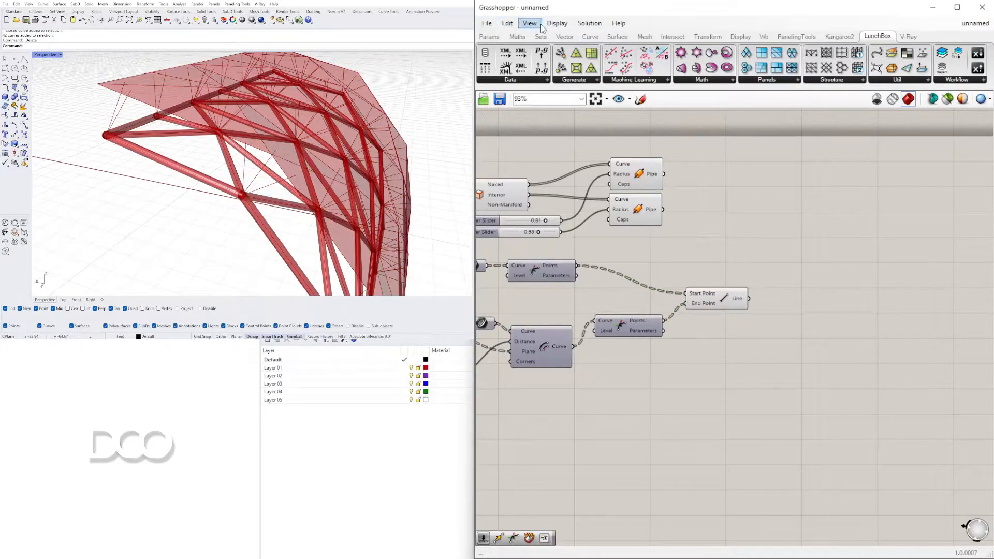
pyautogui.click(565, 37)
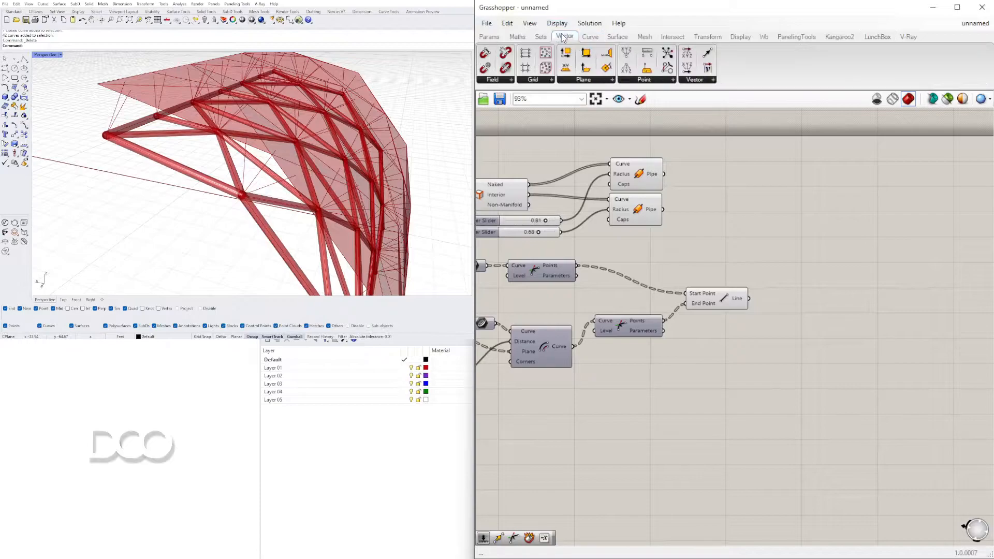
pyautogui.click(589, 80)
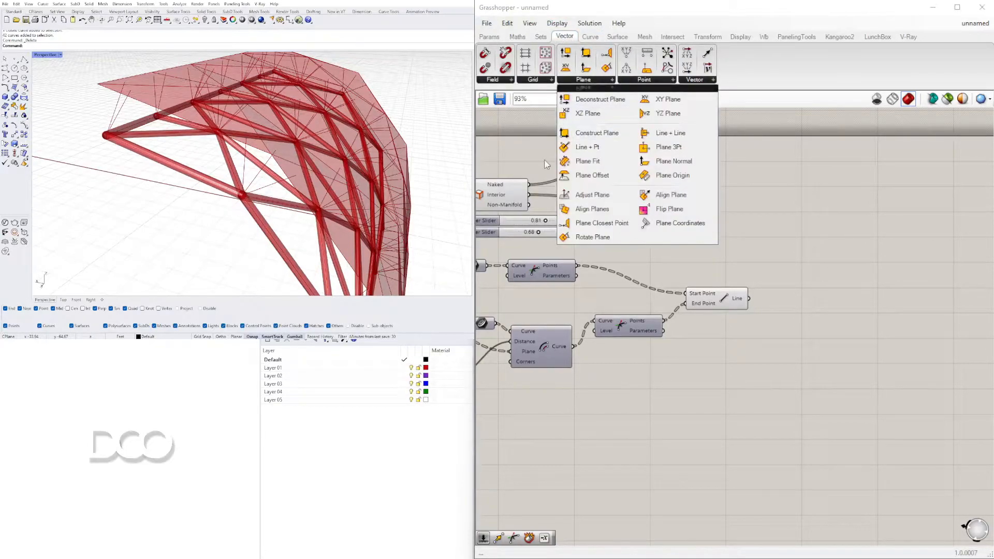
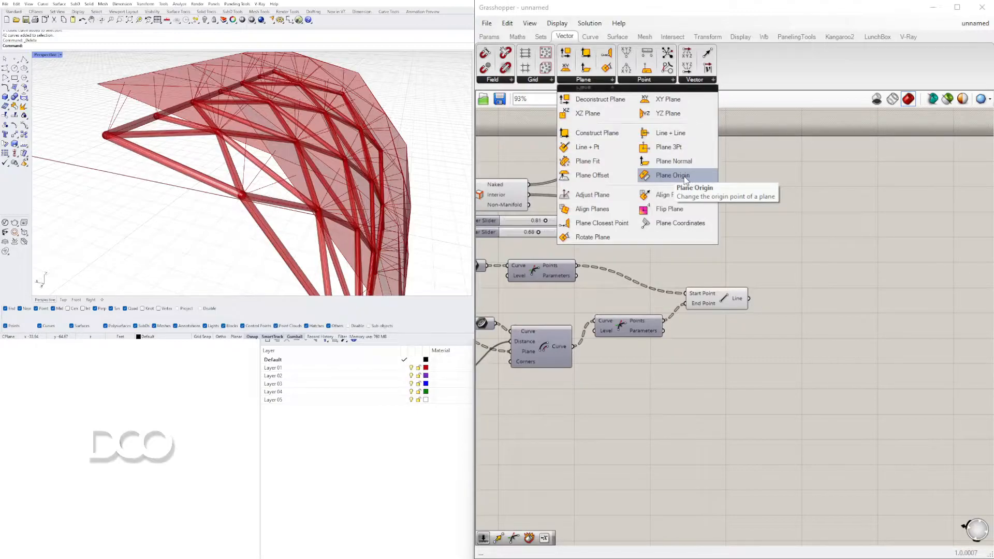
# Add a Plane Origin component and connect the lower panel component's Panels output to its Base
pyautogui.click(686, 178)
pyautogui.click(826, 257)
pyautogui.moveTo(690, 262); pyautogui.dragTo(835, 283, button='right')
pyautogui.moveTo(623, 309); pyautogui.dragTo(734, 302, button='right')
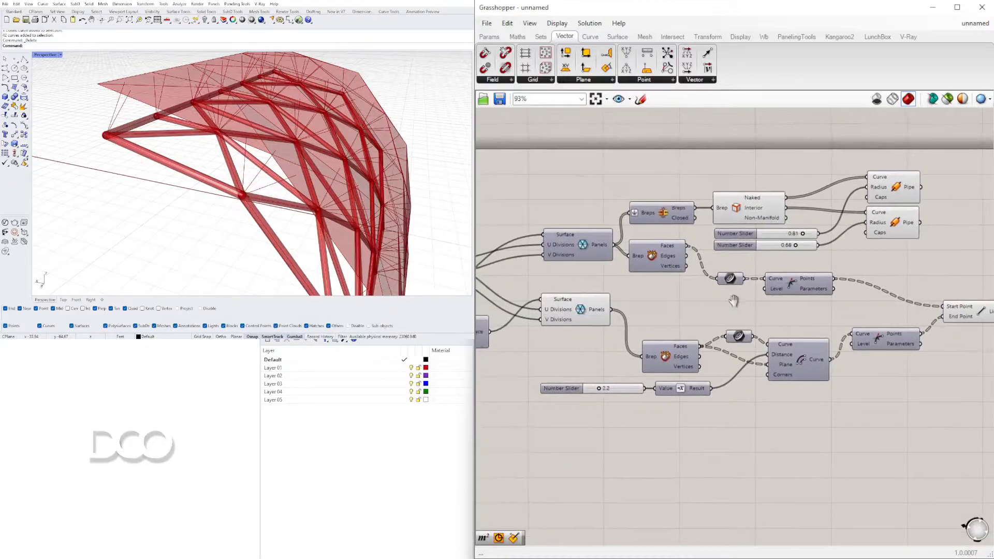
pyautogui.click(584, 317)
pyautogui.moveTo(624, 315); pyautogui.dragTo(570, 317, button='right')
pyautogui.scroll(-3, 565, 314)
pyautogui.moveTo(557, 312); pyautogui.dragTo(849, 296)
pyautogui.scroll(3, 764, 287)
pyautogui.scroll(2, 773, 288)
pyautogui.scroll(-2, 815, 308)
pyautogui.moveTo(630, 375); pyautogui.dragTo(717, 359, button='right')
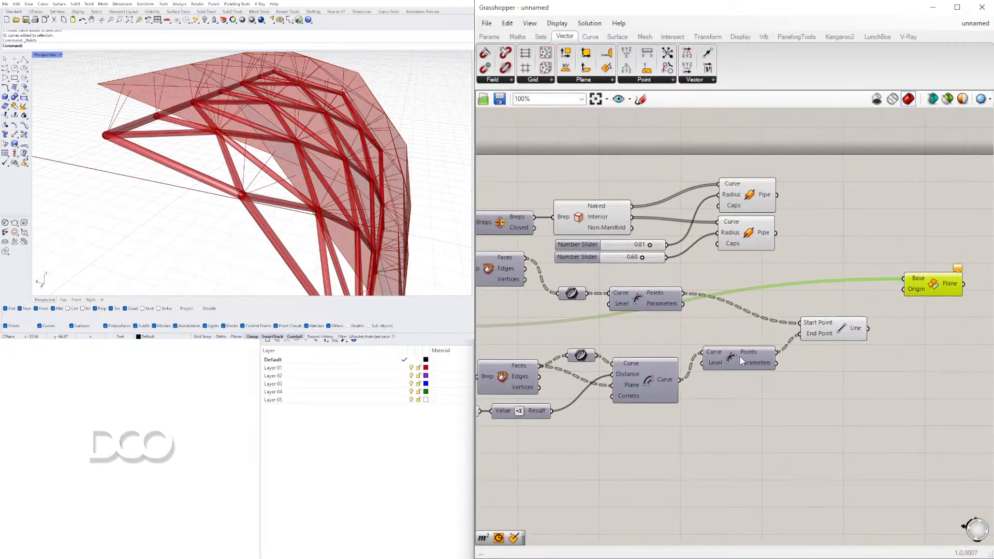
# Turn on the preview of the offset curves' point component and connect its Points to the Plane Origin's Origin
pyautogui.rightClick(732, 353)
pyautogui.click(745, 372)
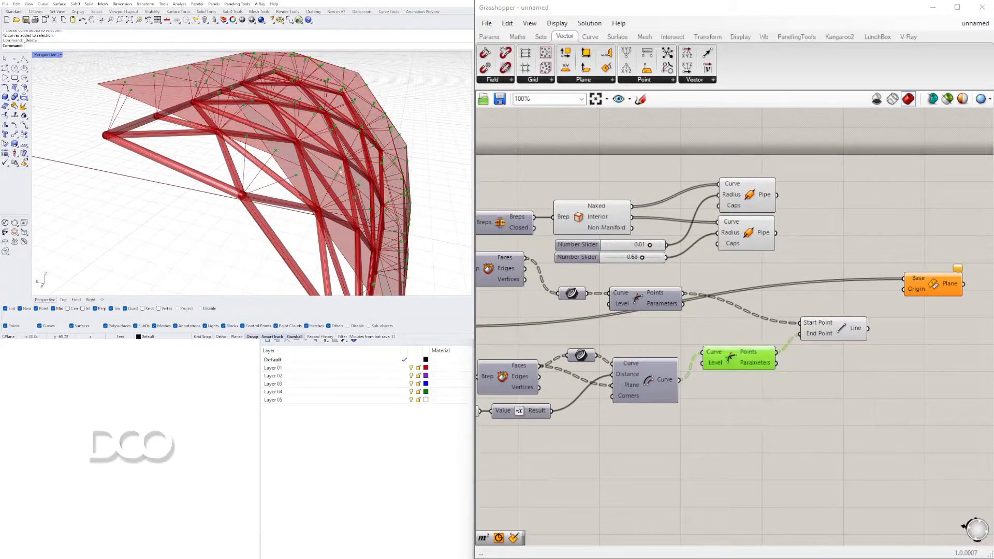
pyautogui.moveTo(777, 352); pyautogui.dragTo(916, 290)
pyautogui.moveTo(762, 358); pyautogui.dragTo(762, 385)
pyautogui.moveTo(683, 333); pyautogui.dragTo(604, 304, button='right')
pyautogui.moveTo(850, 260); pyautogui.dragTo(859, 270)
pyautogui.moveTo(626, 309); pyautogui.dragTo(743, 300, button='right')
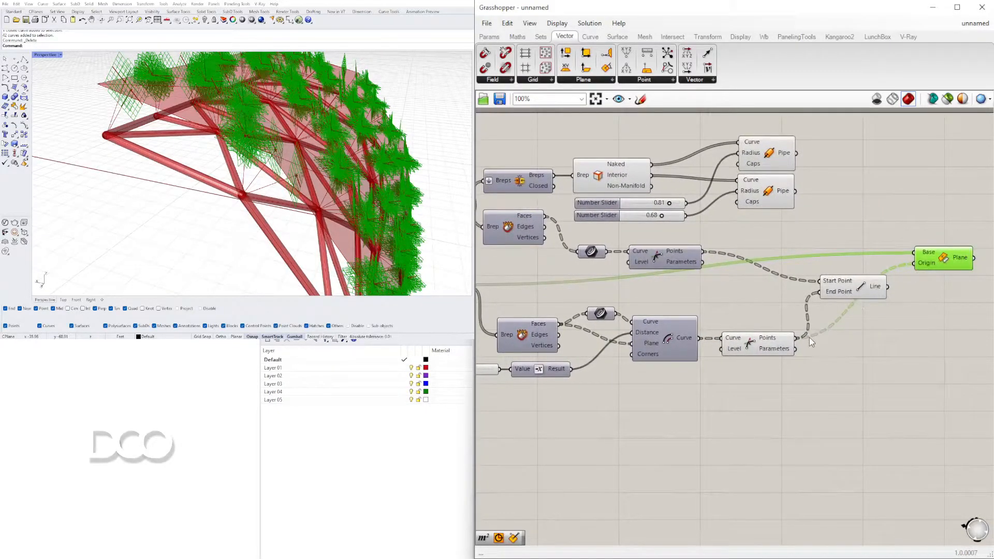
# Replace the Plane Origin's Base source with the Faces output of the lower Deconstruct Brep
pyautogui.scroll(-4, 821, 329)
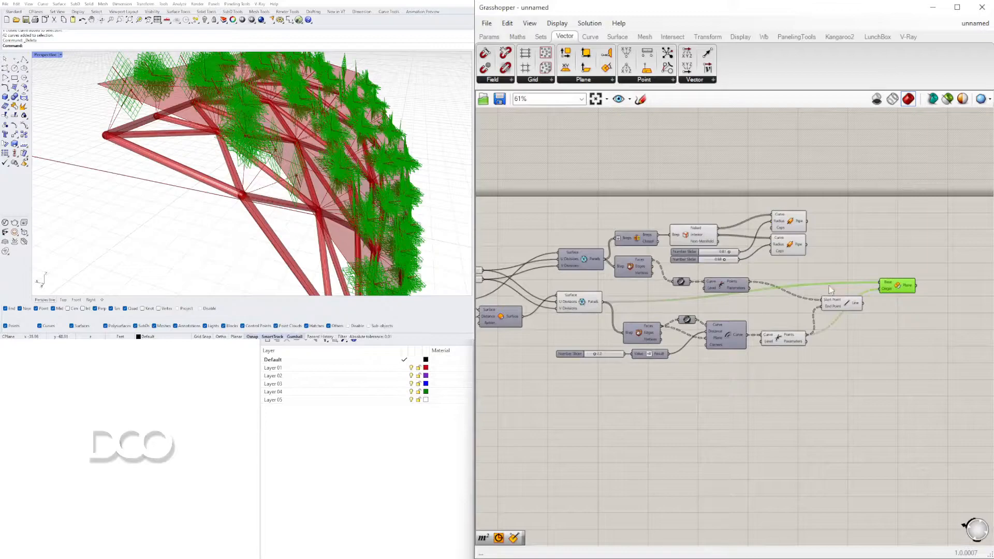
pyautogui.scroll(3, 645, 336)
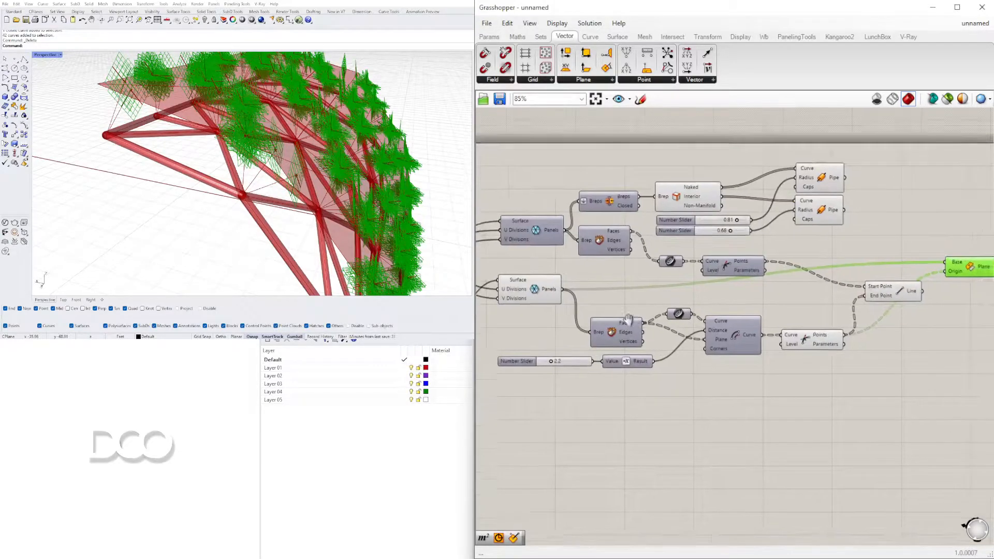
pyautogui.click(606, 300)
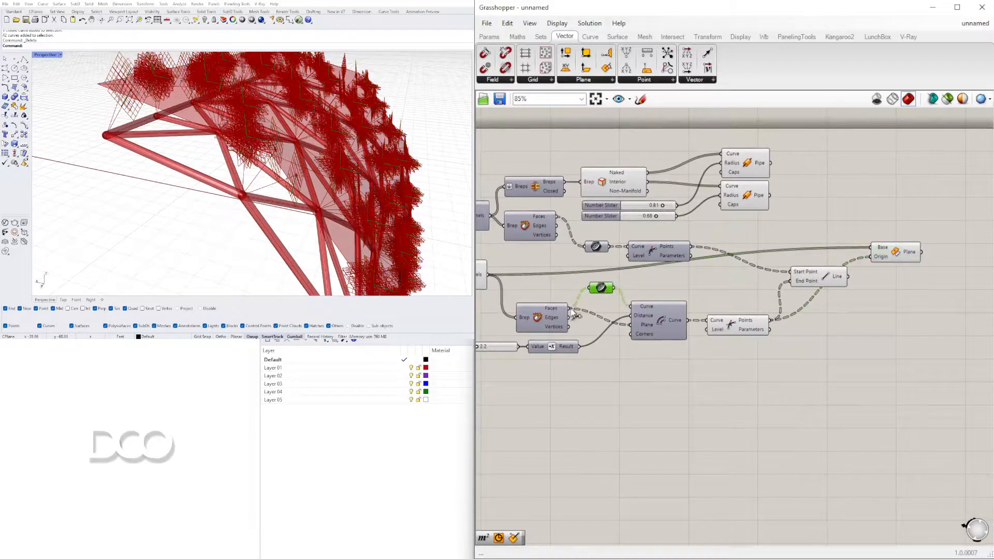
pyautogui.moveTo(879, 255); pyautogui.dragTo(871, 256)
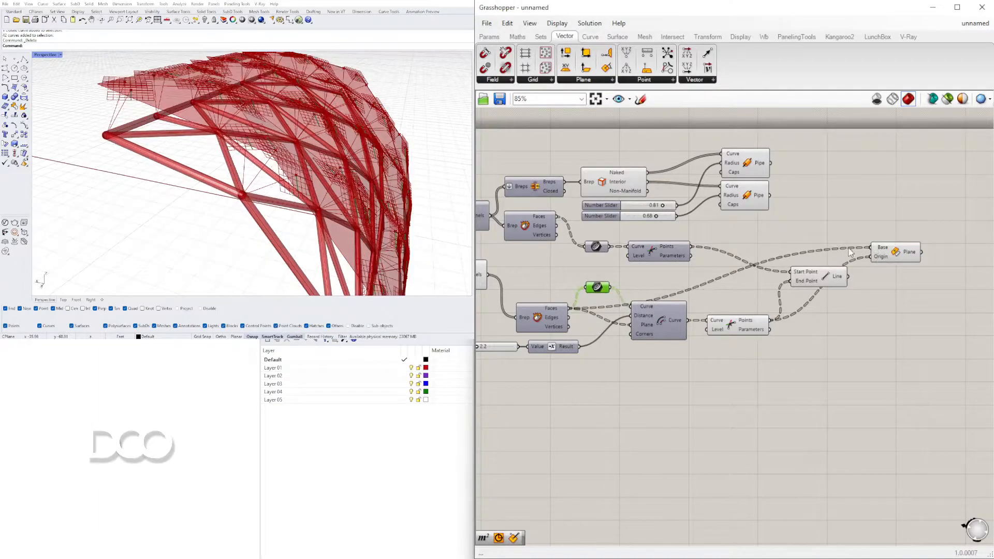
# Arrange the Plane Origin component just above the Line component and inspect the planes on the panels
pyautogui.moveTo(668, 336); pyautogui.dragTo(669, 343)
pyautogui.moveTo(742, 327); pyautogui.dragTo(741, 340)
pyautogui.moveTo(819, 283); pyautogui.dragTo(852, 331)
pyautogui.moveTo(897, 257); pyautogui.dragTo(854, 299)
pyautogui.moveTo(925, 347); pyautogui.dragTo(862, 291)
pyautogui.moveTo(864, 295); pyautogui.dragTo(840, 300)
pyautogui.click(830, 262)
pyautogui.click(368, 155)
pyautogui.moveTo(367, 154); pyautogui.dragTo(148, 176, button='right')
pyautogui.moveTo(224, 174); pyautogui.dragTo(272, 208, button='right')
pyautogui.scroll(-2, 523, 289)
pyautogui.scroll(3, 831, 295)
pyautogui.moveTo(723, 310); pyautogui.dragTo(738, 307)
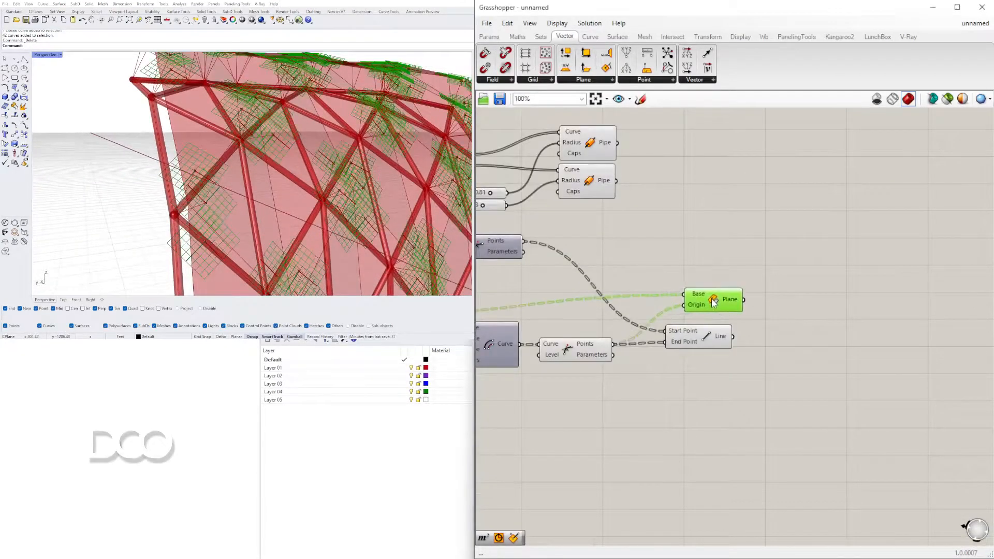
# Add a Circle component and connect the Plane Origin's Plane output to its Plane input
pyautogui.doubleClick(809, 295)
pyautogui.write('CIR')
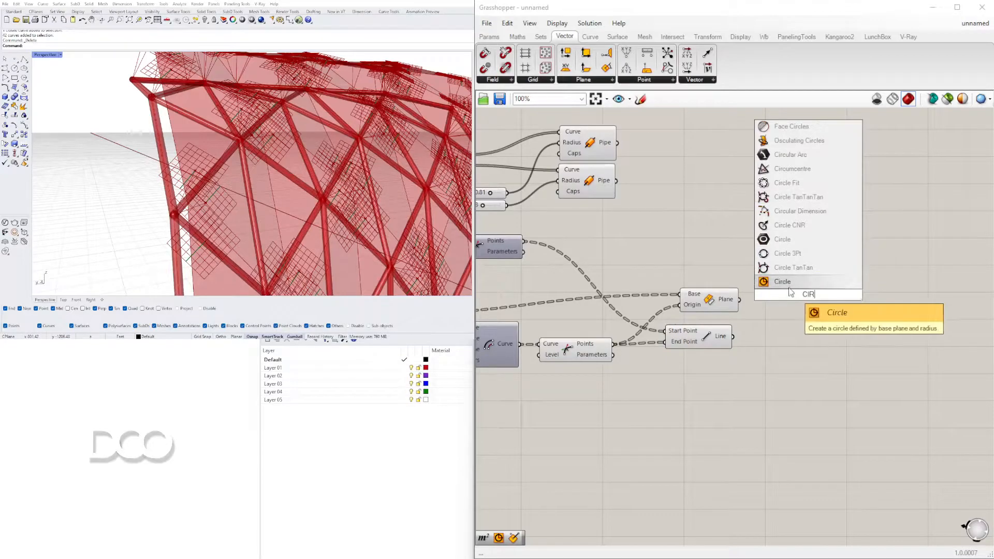
pyautogui.press('Return')
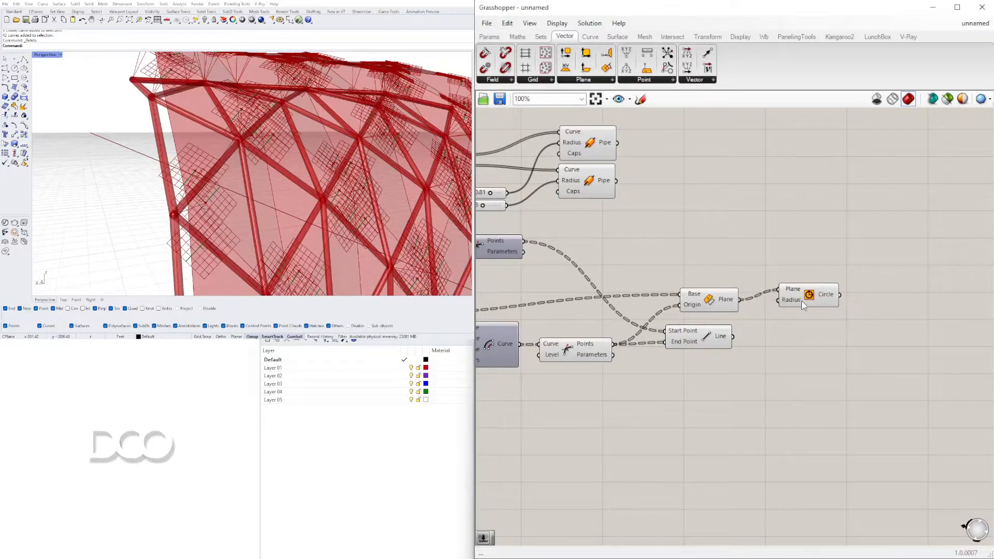
pyautogui.moveTo(838, 354); pyautogui.dragTo(843, 357)
# Create a 1.500 number slider, connect it to the Circle's Radius and set it to 1.119
pyautogui.doubleClick(686, 374)
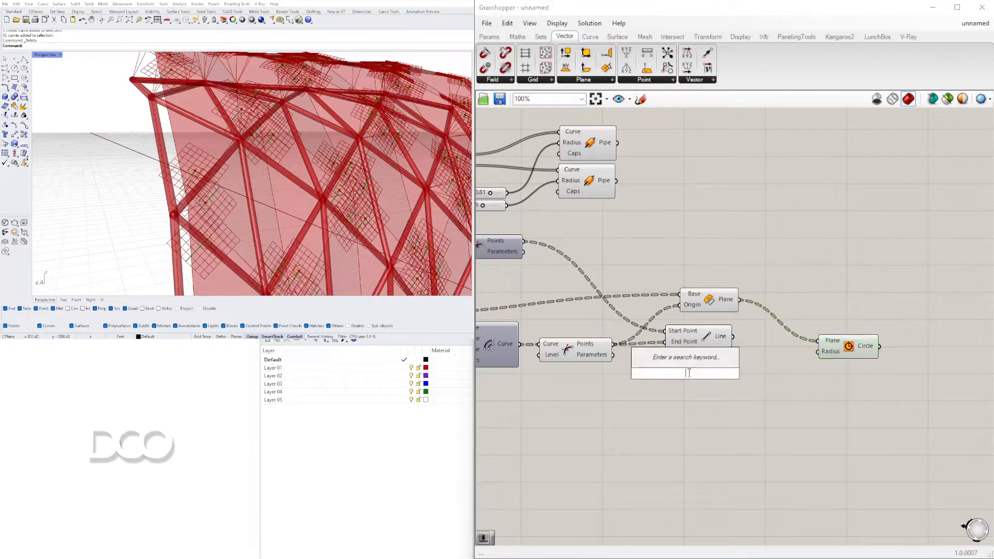
pyautogui.write('1.5')
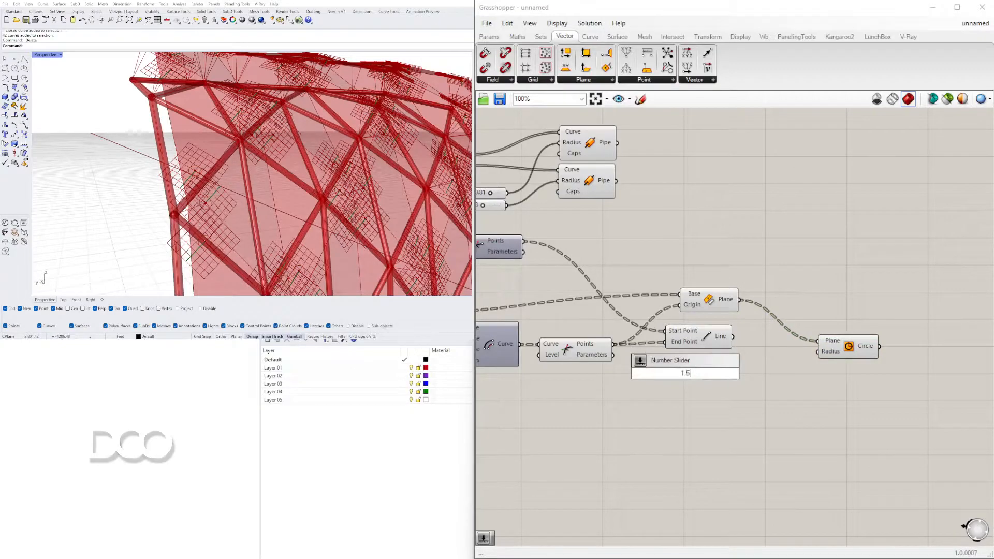
pyautogui.write('00')
pyautogui.press('Return')
pyautogui.scroll(3, 808, 365)
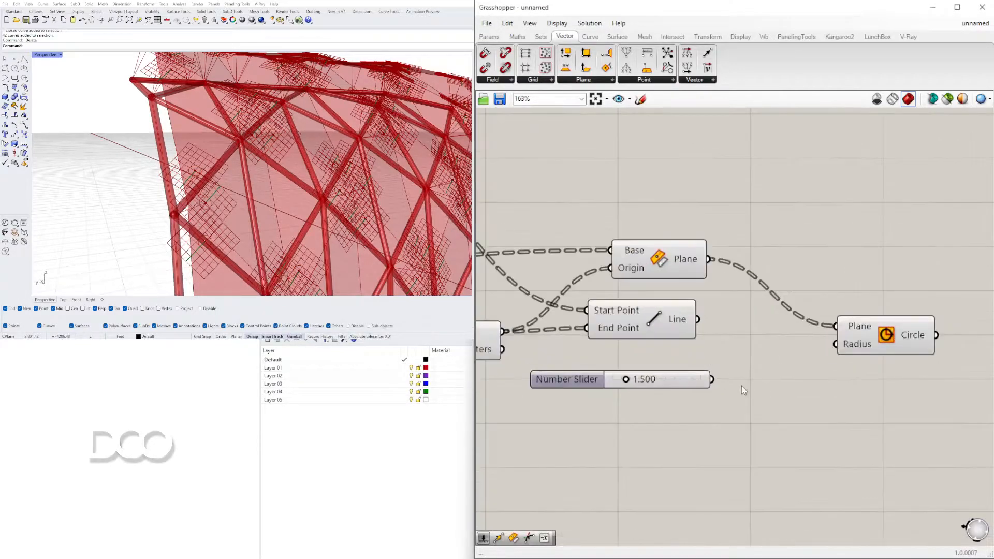
pyautogui.scroll(5, 636, 378)
pyautogui.moveTo(614, 382)
pyautogui.mouseDown()
pyautogui.moveTo(632, 382)
pyautogui.moveTo(599, 382)
pyautogui.mouseUp()
pyautogui.scroll(-6, 714, 362)
pyautogui.moveTo(777, 329); pyautogui.dragTo(725, 374, button='right')
# Turn off the preview of the Plane Origin component
pyautogui.click(666, 317)
pyautogui.click(731, 267)
pyautogui.moveTo(731, 268); pyautogui.dragTo(835, 266, button='right')
pyautogui.click(759, 313)
pyautogui.rightClick(756, 306)
pyautogui.click(776, 324)
pyautogui.moveTo(280, 175); pyautogui.dragTo(290, 155, button='right')
pyautogui.scroll(-5, 664, 213)
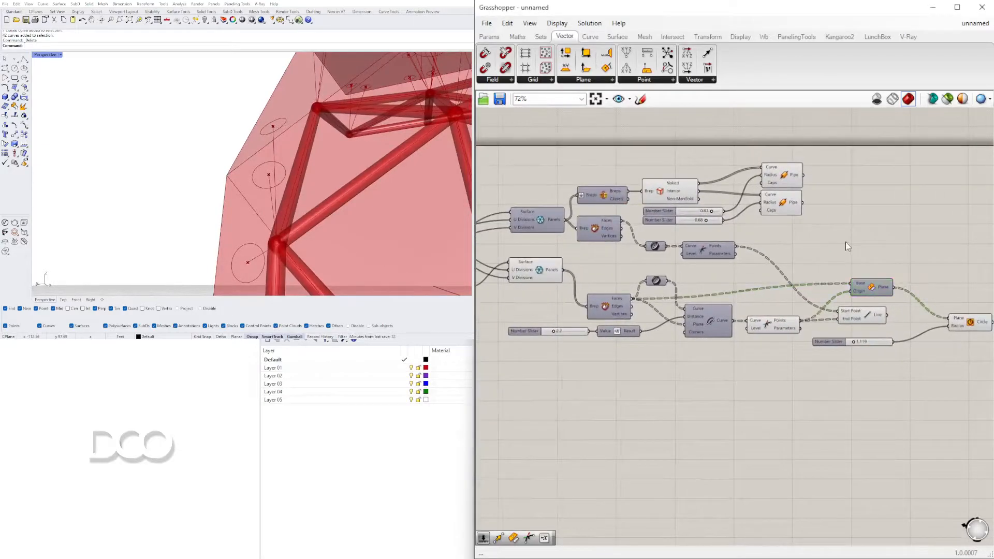
# Add a Region Difference component and connect the lower Deconstruct Brep's Faces to Curves A
pyautogui.click(602, 305)
pyautogui.moveTo(811, 262); pyautogui.dragTo(738, 262, button='right')
pyautogui.doubleClick(798, 257)
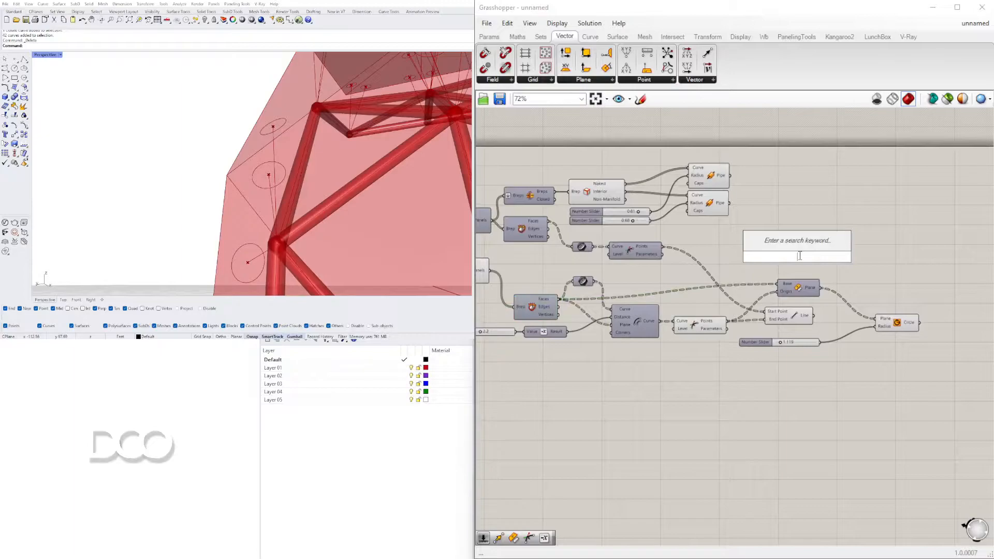
pyautogui.write('REG')
pyautogui.click(776, 206)
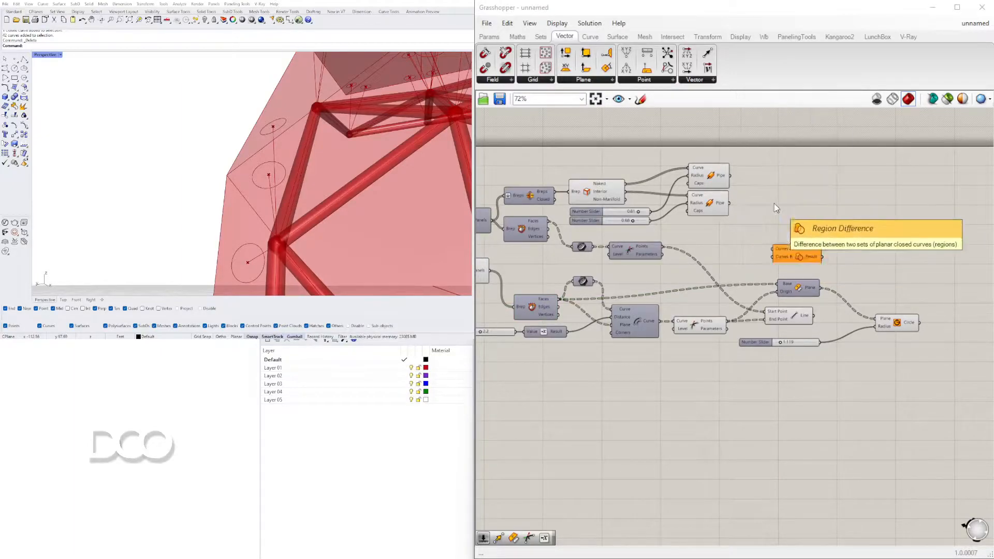
pyautogui.moveTo(606, 291); pyautogui.dragTo(656, 278, button='right')
pyautogui.scroll(3, 871, 245)
pyautogui.moveTo(822, 262); pyautogui.dragTo(860, 253, button='right')
pyautogui.moveTo(865, 241); pyautogui.dragTo(870, 235)
pyautogui.moveTo(545, 264); pyautogui.dragTo(712, 265, button='right')
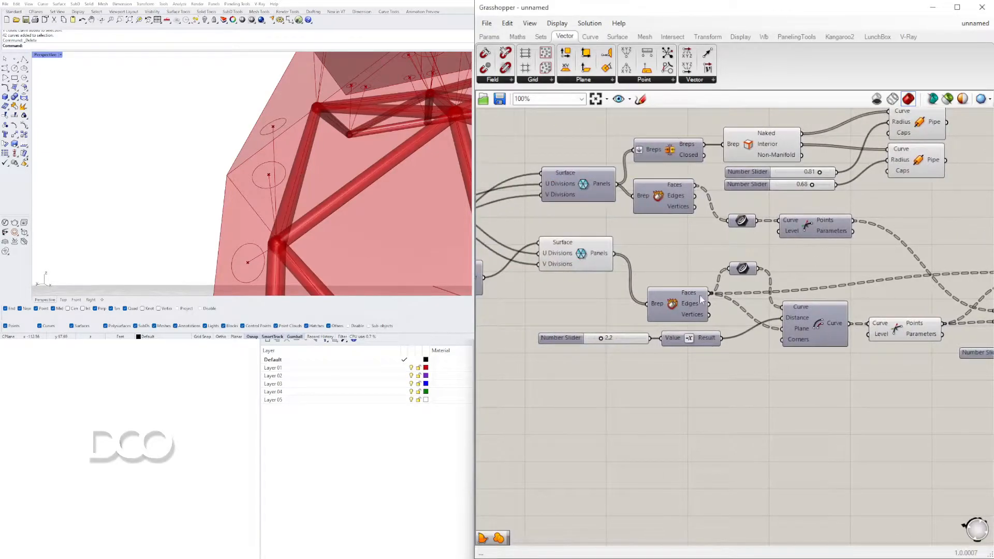
pyautogui.moveTo(709, 293); pyautogui.dragTo(906, 241)
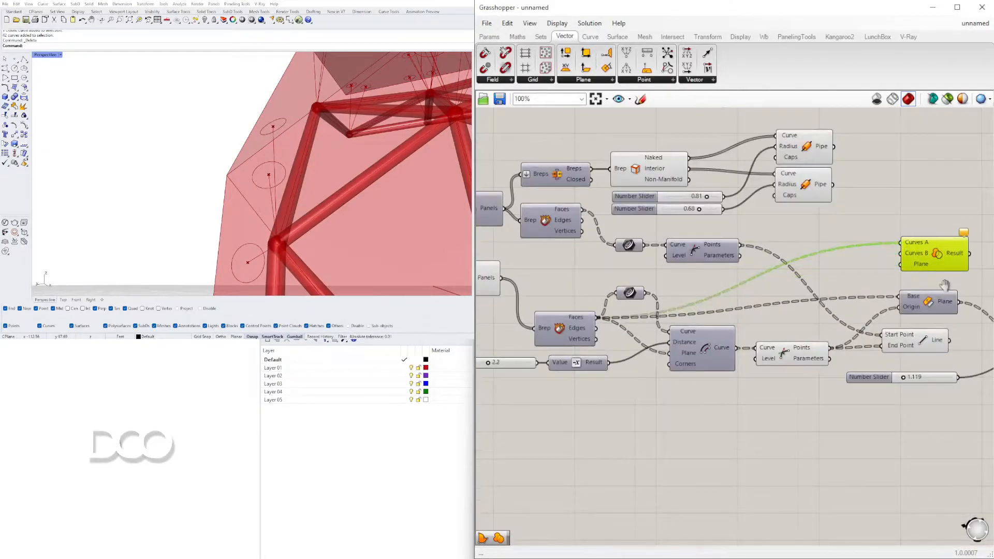
pyautogui.moveTo(953, 287); pyautogui.dragTo(896, 290, button='right')
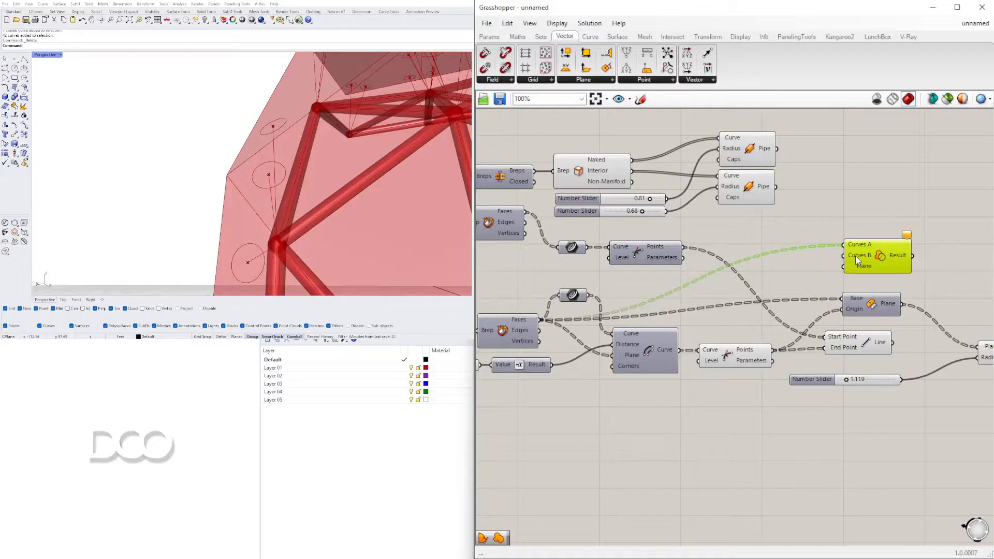
# Move Region Difference beyond the Circle component and connect the Circle output to Curves B
pyautogui.scroll(-2, 857, 257)
pyautogui.moveTo(871, 259); pyautogui.dragTo(702, 266, button='right')
pyautogui.moveTo(720, 268); pyautogui.dragTo(842, 288)
pyautogui.scroll(3, 811, 318)
pyautogui.moveTo(883, 288); pyautogui.dragTo(902, 330)
pyautogui.moveTo(963, 340); pyautogui.dragTo(798, 332, button='right')
pyautogui.scroll(-3, 384, 191)
pyautogui.moveTo(394, 181); pyautogui.dragTo(298, 155, button='right')
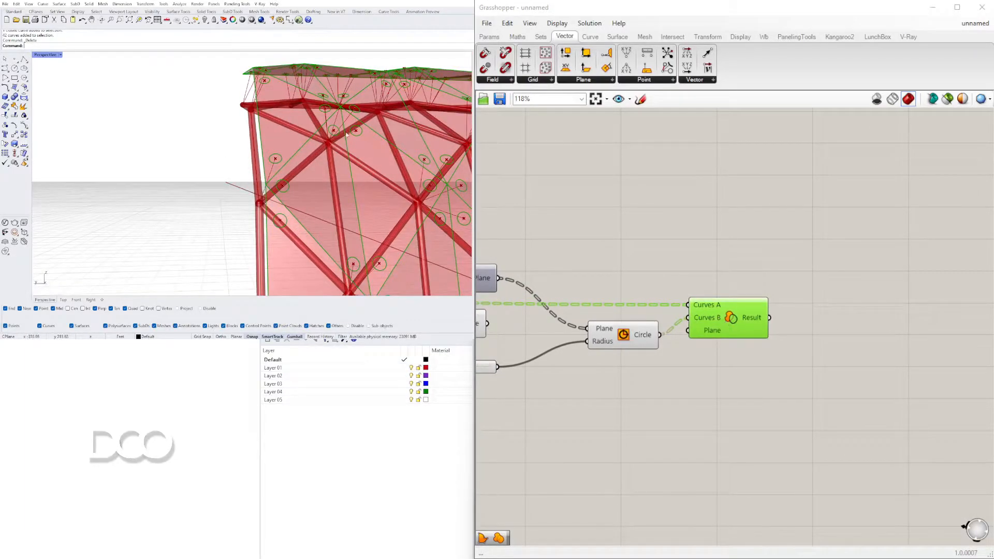
# Add a Boundary Surfaces component and connect the Region Difference Result to its Edges
pyautogui.scroll(4, 779, 317)
pyautogui.doubleClick(825, 315)
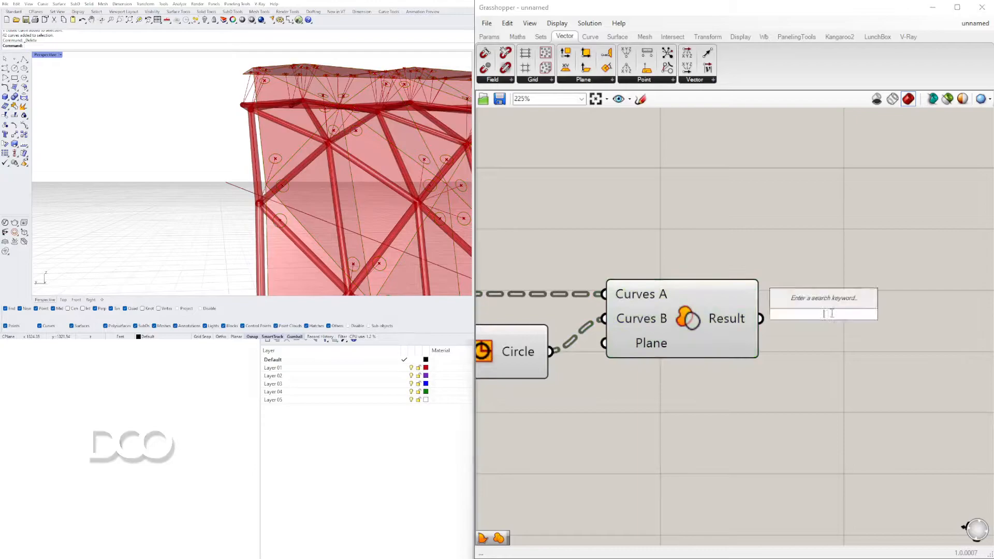
pyautogui.write('BOUND')
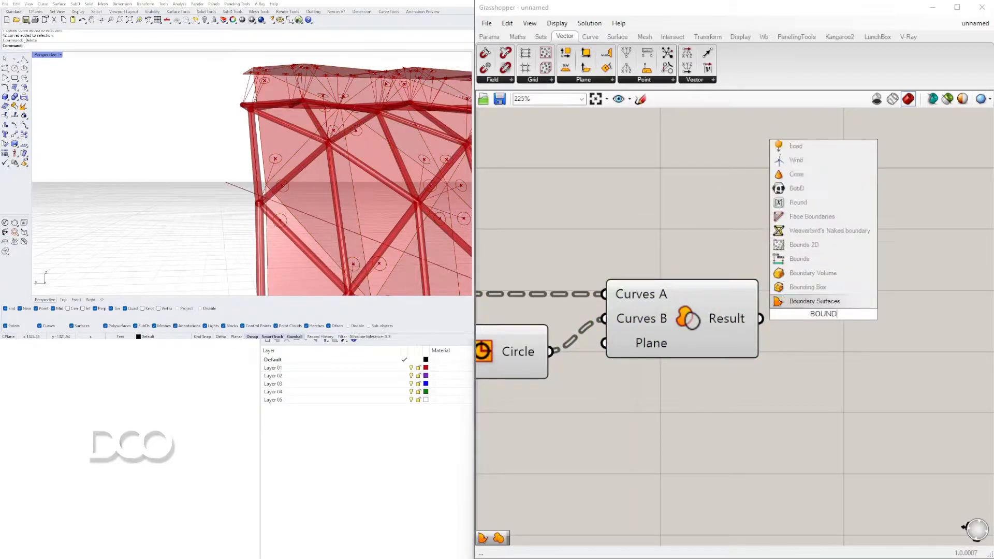
pyautogui.press('Return')
pyautogui.moveTo(791, 330); pyautogui.dragTo(839, 330)
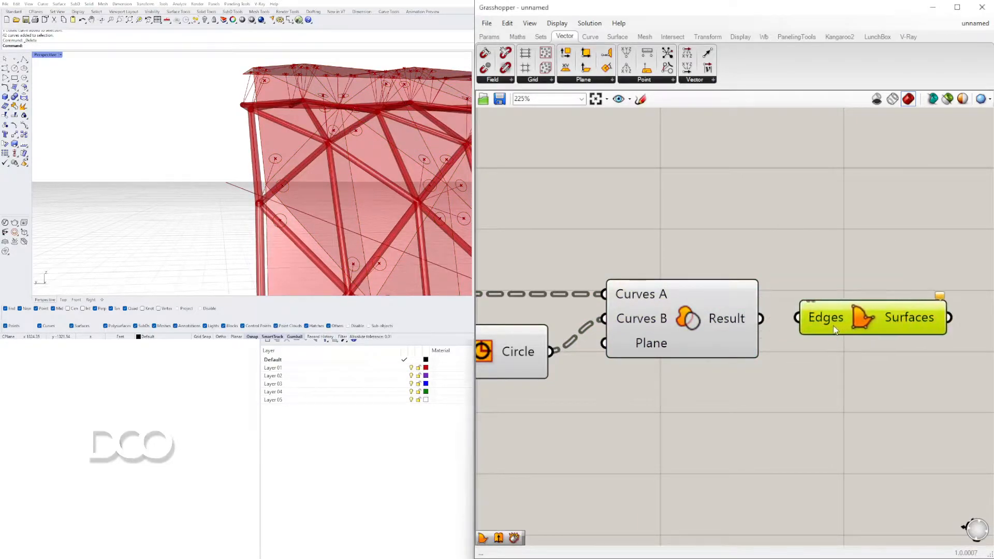
pyautogui.moveTo(761, 319); pyautogui.dragTo(849, 319)
# Turn off the previews of the Circle and Region Difference components
pyautogui.scroll(-3, 828, 372)
pyautogui.moveTo(853, 382); pyautogui.dragTo(568, 259)
pyautogui.click(683, 271)
pyautogui.moveTo(832, 391); pyautogui.dragTo(744, 285)
pyautogui.middleClick(745, 286)
pyautogui.click(627, 267)
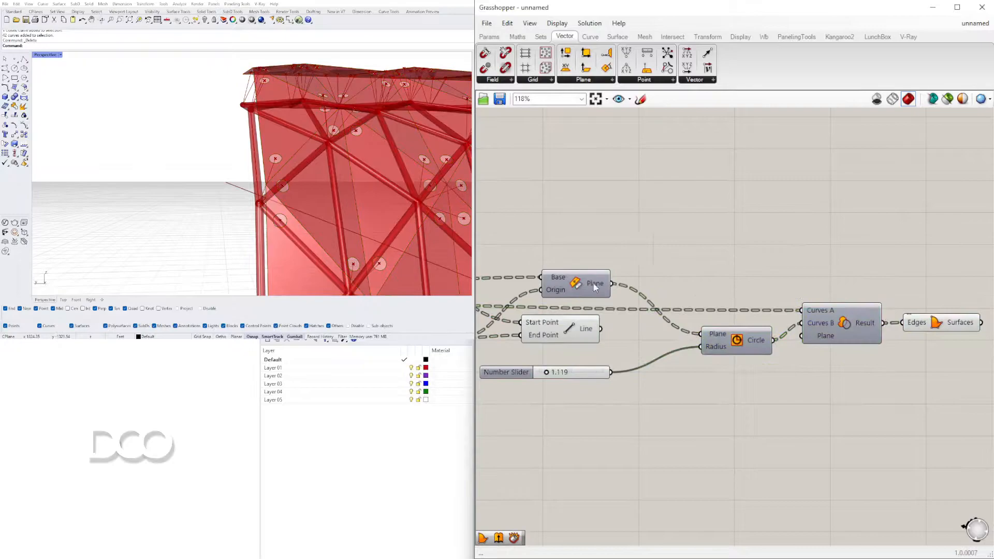
# Move the radius slider and the Circle component up clear of the other wires, and set the radius to 1.252
pyautogui.moveTo(496, 376); pyautogui.dragTo(498, 237)
pyautogui.click(910, 377)
pyautogui.moveTo(973, 398); pyautogui.dragTo(740, 275)
pyautogui.moveTo(741, 344); pyautogui.dragTo(766, 287)
pyautogui.click(788, 269)
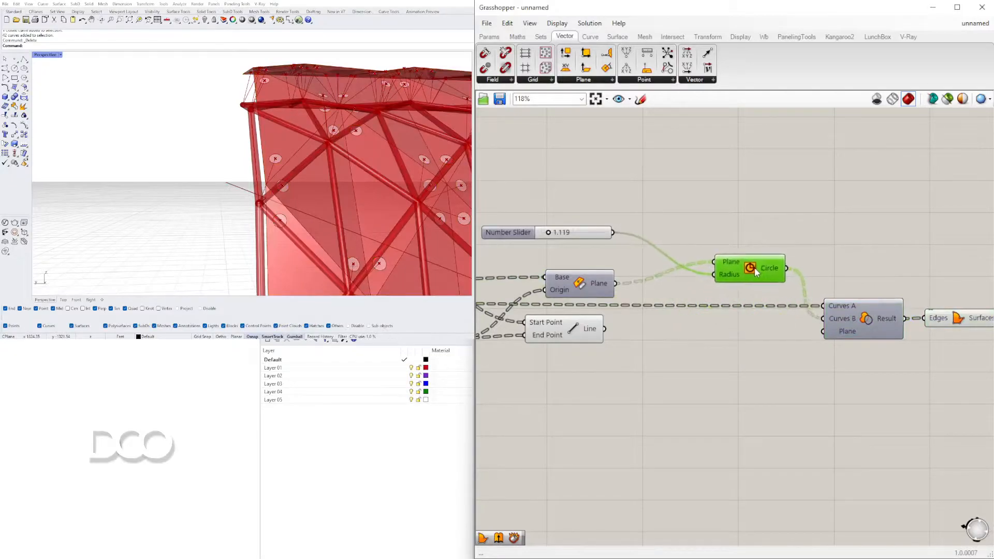
pyautogui.moveTo(510, 232); pyautogui.dragTo(529, 248)
pyautogui.scroll(3, 587, 242)
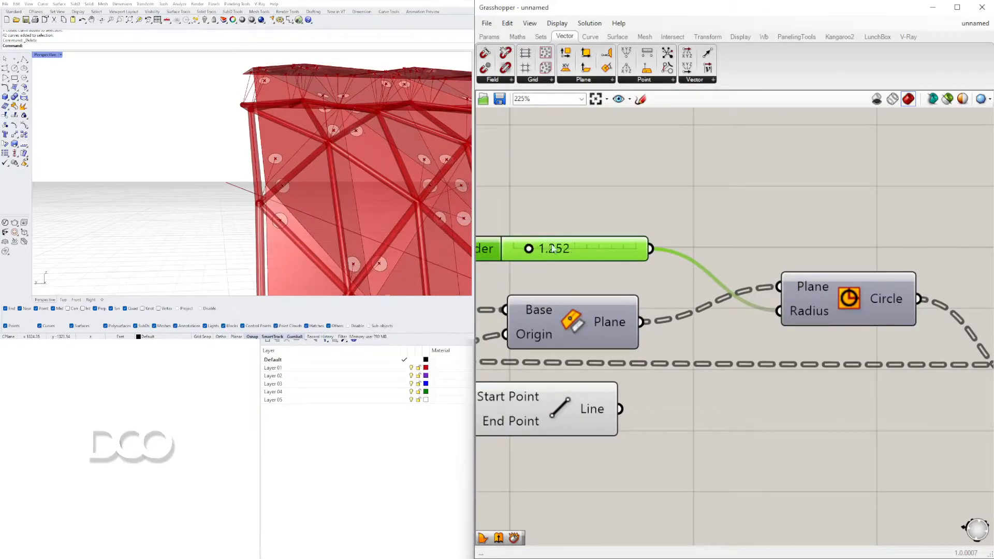
# Add a second Boundary Surfaces component and connect the Circle output to its Edges
pyautogui.scroll(-3, 393, 176)
pyautogui.moveTo(406, 179); pyautogui.dragTo(295, 196, button='right')
pyautogui.scroll(-3, 295, 197)
pyautogui.scroll(6, 232, 166)
pyautogui.moveTo(233, 165); pyautogui.dragTo(313, 173, button='right')
pyautogui.scroll(5, 319, 172)
pyautogui.click(845, 305)
pyautogui.scroll(-2, 932, 313)
pyautogui.moveTo(963, 316); pyautogui.dragTo(709, 324, button='right')
pyautogui.doubleClick(734, 263)
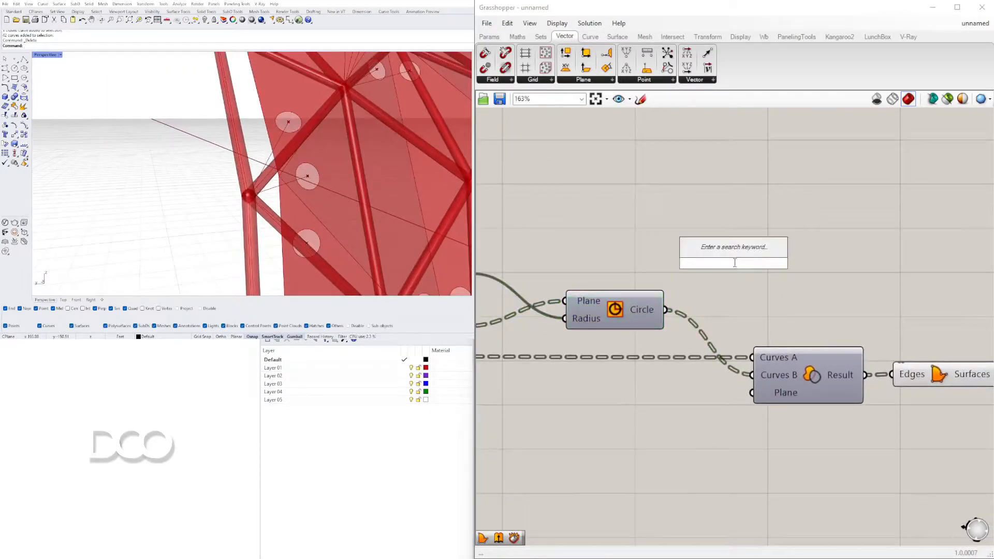
pyautogui.write('boun')
pyautogui.click(700, 254)
pyautogui.moveTo(664, 298); pyautogui.dragTo(743, 262)
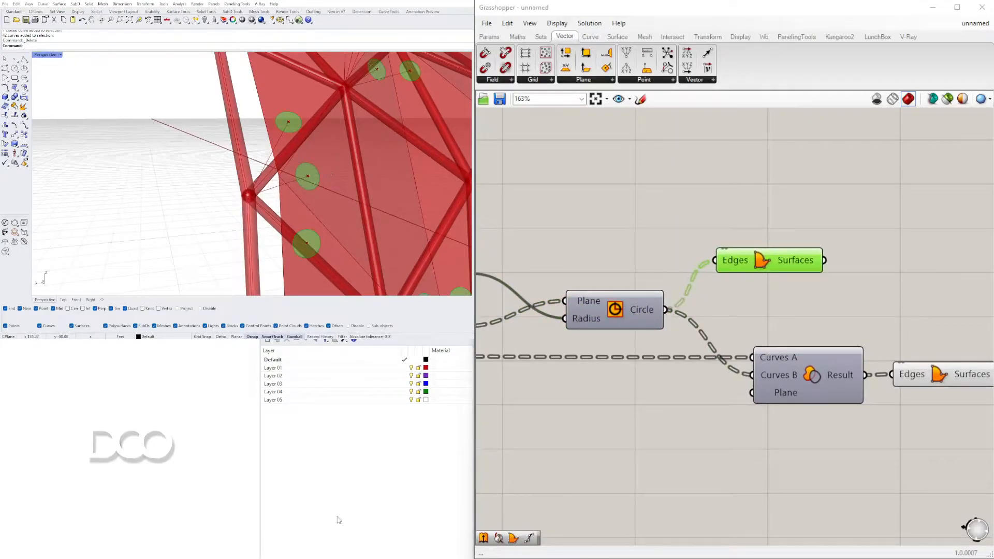
pyautogui.scroll(-2, 701, 316)
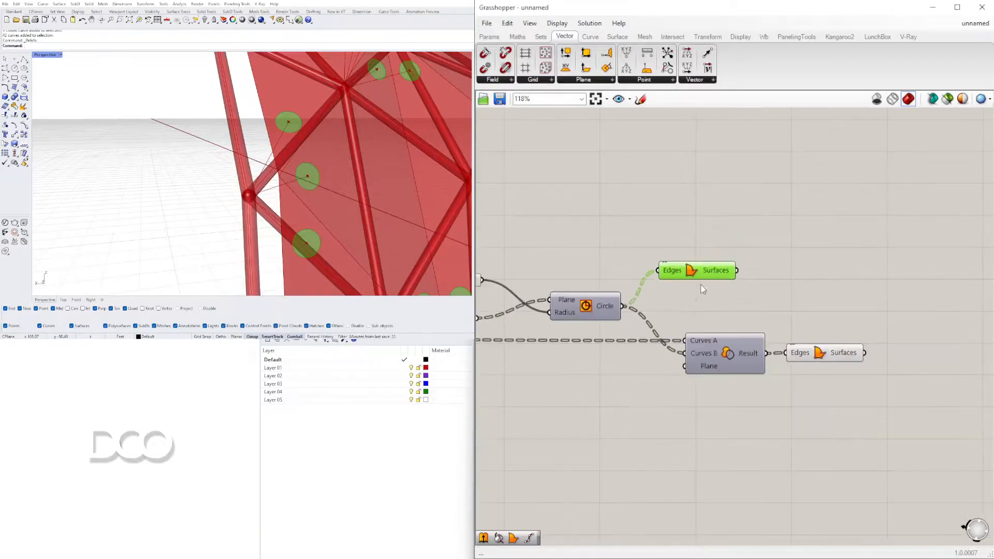
# Add an Extrude component and connect the circular Boundary Surfaces output to its Base
pyautogui.moveTo(450, 170); pyautogui.dragTo(296, 169, button='right')
pyautogui.doubleClick(855, 270)
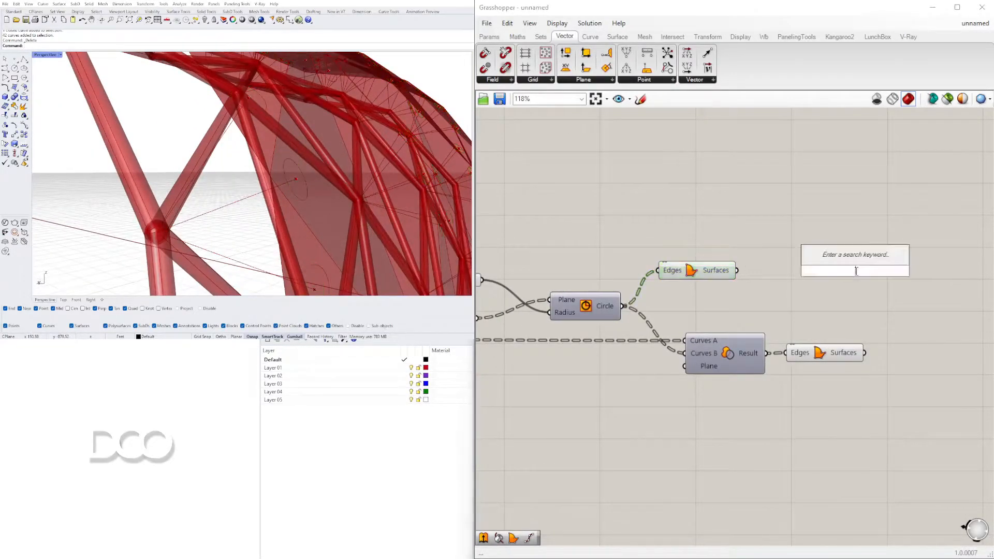
pyautogui.write('EXTR')
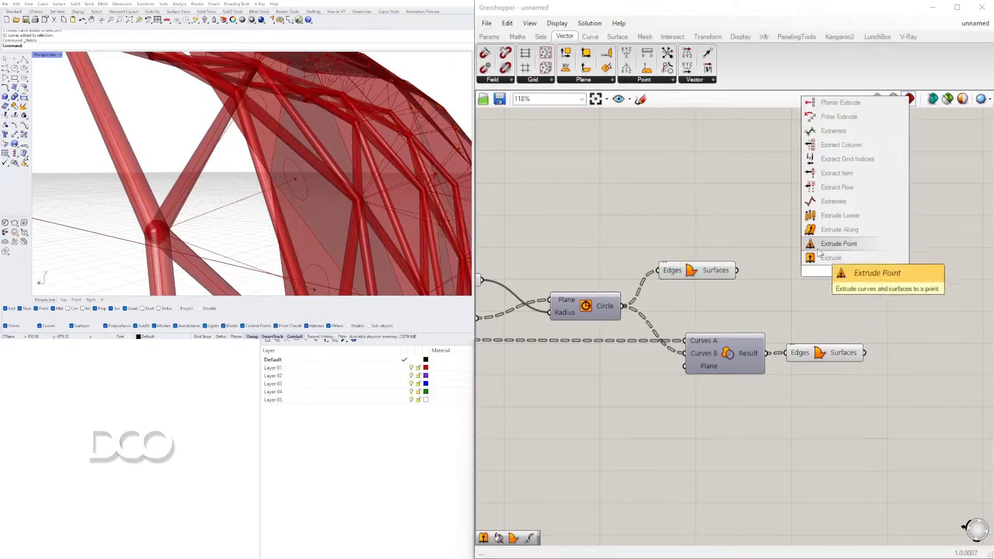
pyautogui.click(846, 257)
pyautogui.moveTo(907, 282); pyautogui.dragTo(816, 294, button='right')
pyautogui.moveTo(742, 281); pyautogui.dragTo(860, 249)
pyautogui.moveTo(645, 285); pyautogui.dragTo(672, 245)
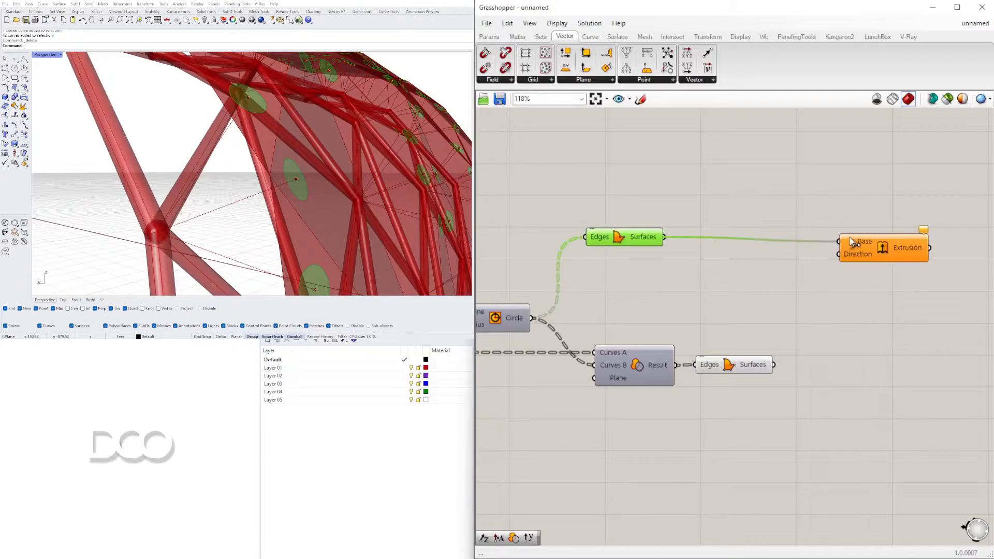
pyautogui.moveTo(888, 251); pyautogui.dragTo(940, 245)
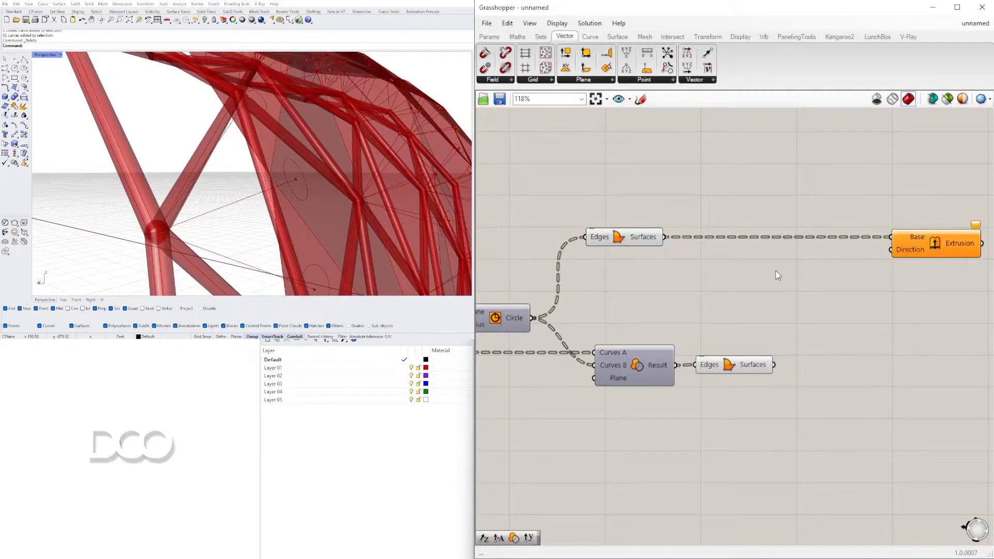
# Add an Amplitude component, feed it the circular Boundary Surfaces as its Vector, and connect its output to the Extrude Direction
pyautogui.doubleClick(776, 272)
pyautogui.write('AMPL')
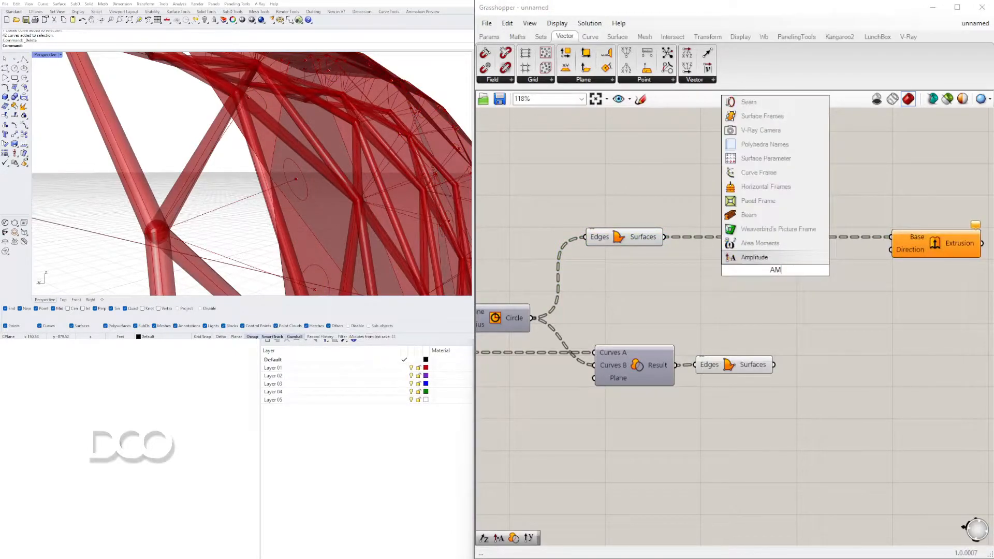
pyautogui.click(756, 258)
pyautogui.click(652, 242)
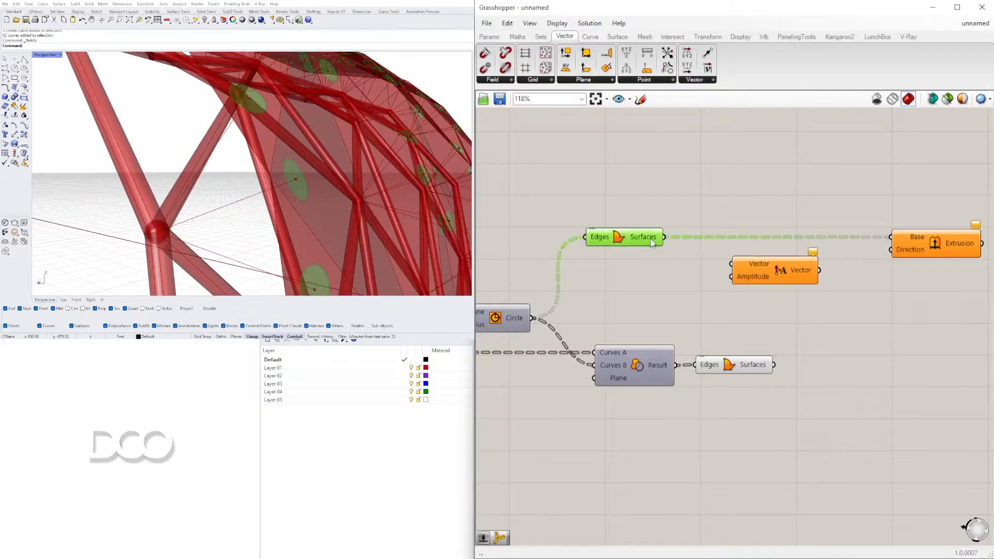
pyautogui.moveTo(733, 267); pyautogui.dragTo(732, 265)
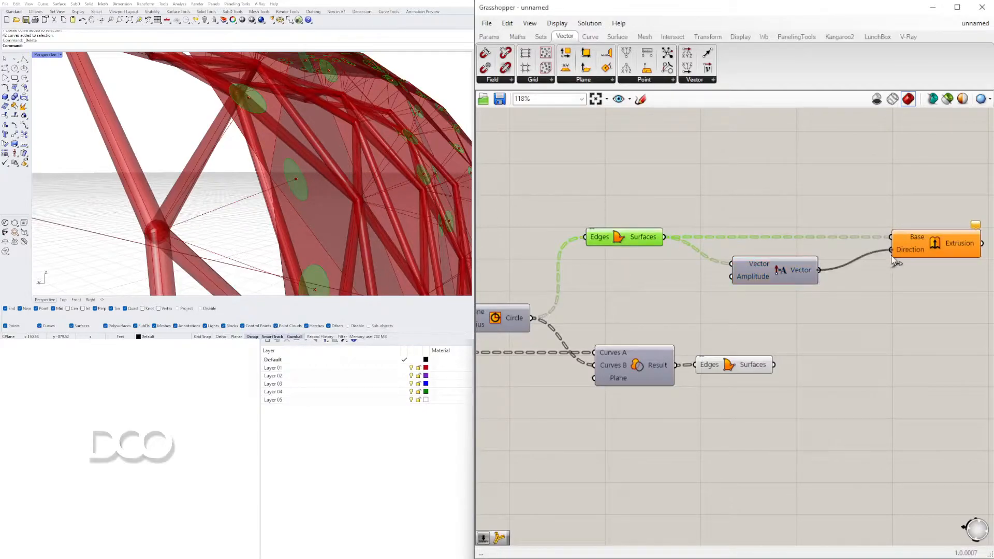
pyautogui.moveTo(893, 259); pyautogui.dragTo(893, 259)
pyautogui.doubleClick(638, 290)
pyautogui.click(762, 324)
# Duplicate the Extrude component with the same Base and Direction connections, and move the Amplitude component away from the extrusions
pyautogui.moveTo(269, 179)
pyautogui.mouseDown(button='right')
pyautogui.moveTo(357, 151)
pyautogui.moveTo(305, 148)
pyautogui.moveTo(283, 179)
pyautogui.mouseUp(button='right')
pyautogui.moveTo(843, 257); pyautogui.dragTo(786, 305, button='right')
pyautogui.moveTo(258, 220); pyautogui.dragTo(340, 181, button='right')
pyautogui.scroll(4, 282, 184)
pyautogui.moveTo(886, 286); pyautogui.dragTo(875, 282)
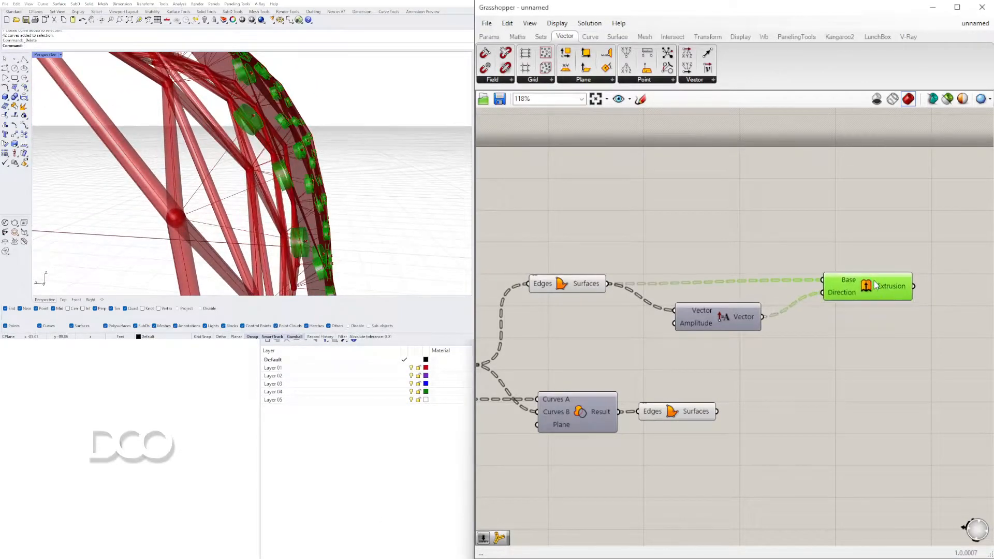
pyautogui.scroll(4, 321, 180)
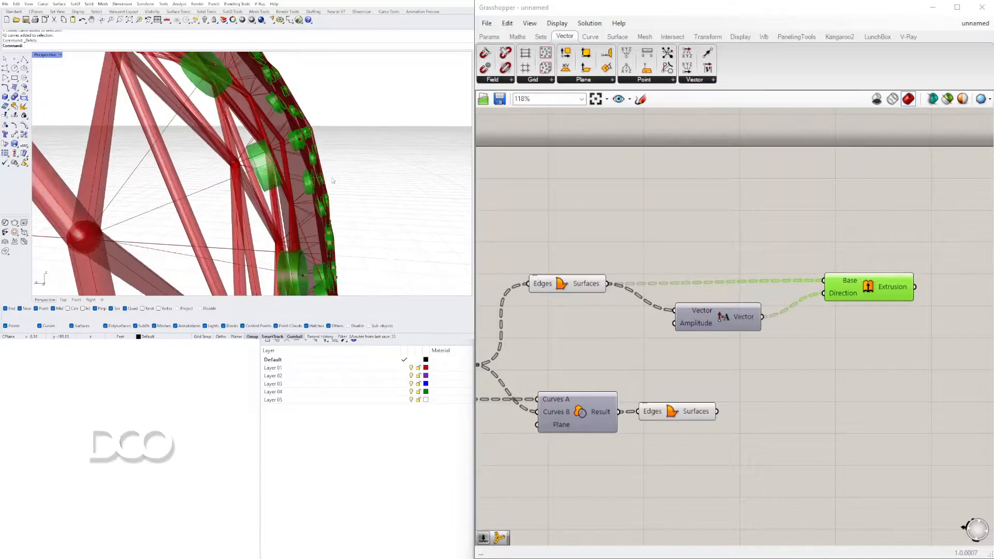
pyautogui.moveTo(882, 289)
pyautogui.mouseDown()
pyautogui.moveTo(894, 272)
pyautogui.moveTo(877, 273)
pyautogui.moveTo(877, 302)
pyautogui.mouseUp()
pyautogui.moveTo(691, 318); pyautogui.dragTo(640, 314)
# Add a Negative component between the Amplitude output and the second Extrude's Direction
pyautogui.doubleClick(764, 335)
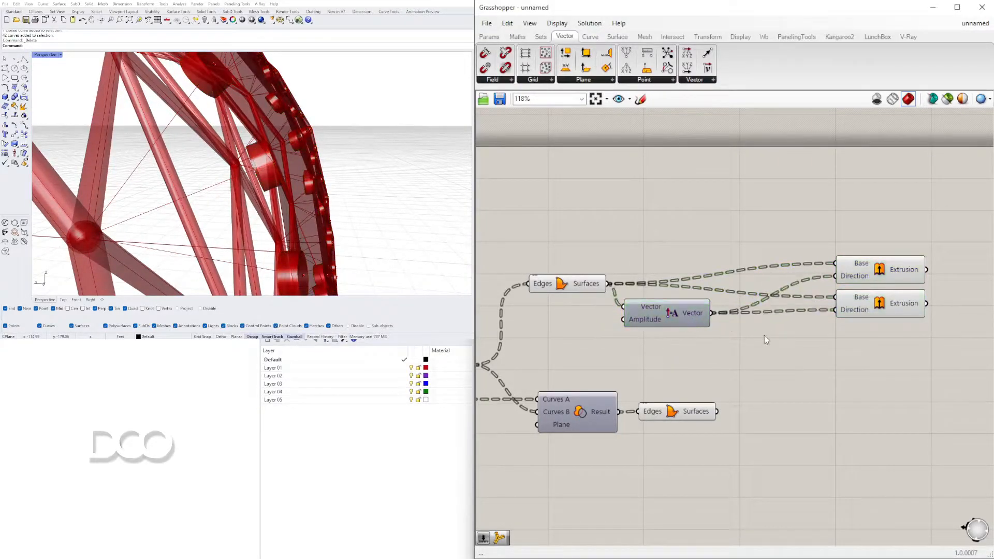
pyautogui.write('nega')
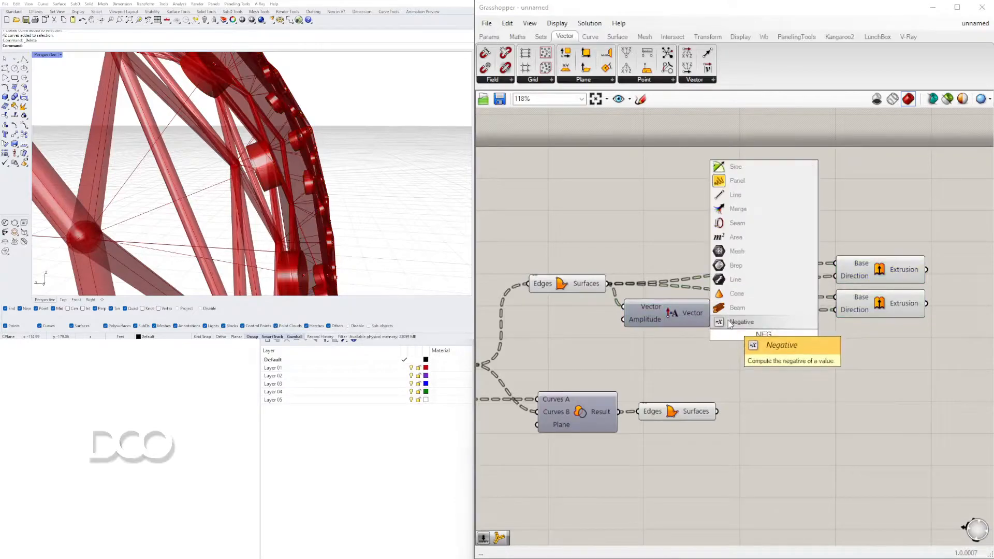
pyautogui.click(741, 324)
pyautogui.moveTo(830, 312); pyautogui.dragTo(890, 309)
pyautogui.moveTo(342, 176)
pyautogui.mouseDown(button='right')
pyautogui.moveTo(362, 162)
pyautogui.moveTo(351, 173)
pyautogui.mouseUp(button='right')
pyautogui.click(750, 378)
# Add a number slider set to 0.500 and connect it to the Amplitude input of the Amplitude component
pyautogui.moveTo(580, 296); pyautogui.dragTo(651, 306, button='right')
pyautogui.moveTo(617, 299); pyautogui.dragTo(617, 291)
pyautogui.moveTo(590, 326); pyautogui.dragTo(787, 312, button='right')
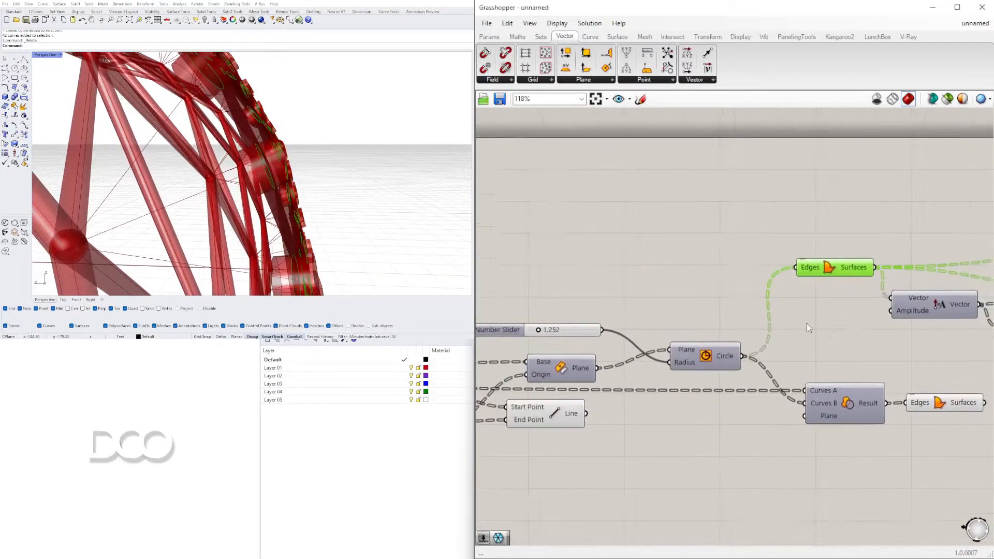
pyautogui.doubleClick(687, 309)
pyautogui.write('50')
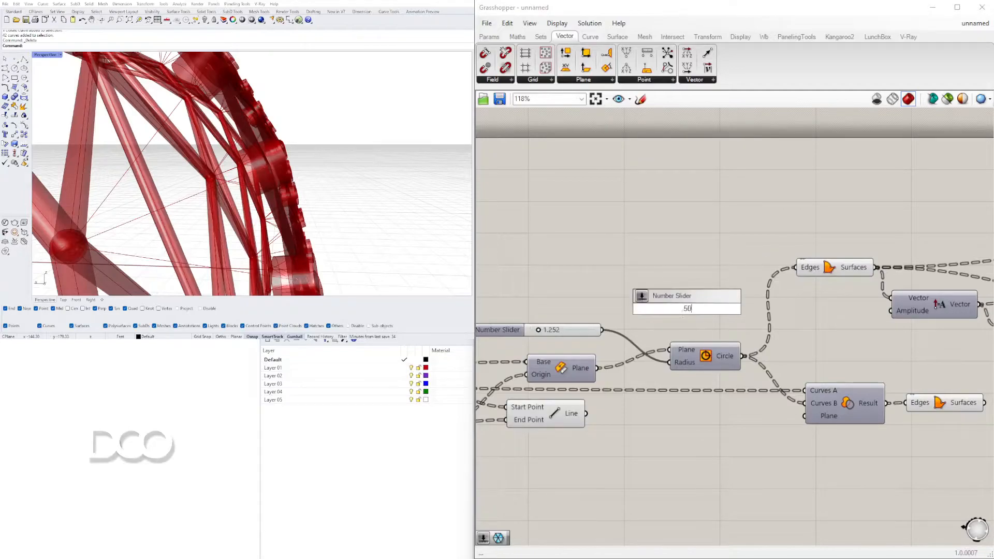
pyautogui.press('Return')
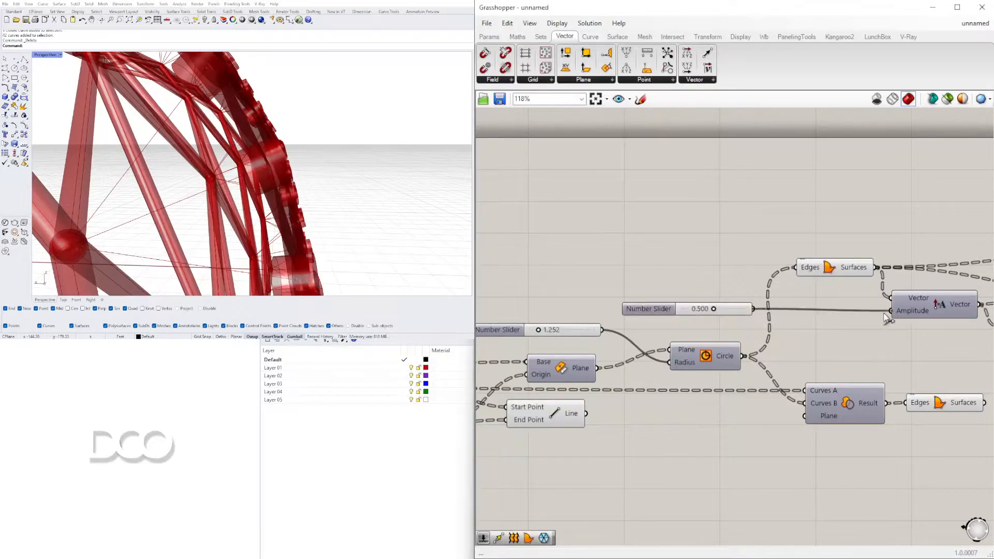
pyautogui.moveTo(646, 307); pyautogui.dragTo(754, 312)
# Add a Brep parameter, connect both Extrusion outputs to it, and place it close to the two Extrude components
pyautogui.moveTo(841, 321); pyautogui.dragTo(621, 309, button='right')
pyautogui.scroll(-2, 724, 309)
pyautogui.moveTo(864, 308); pyautogui.dragTo(777, 331, button='right')
pyautogui.scroll(2, 797, 293)
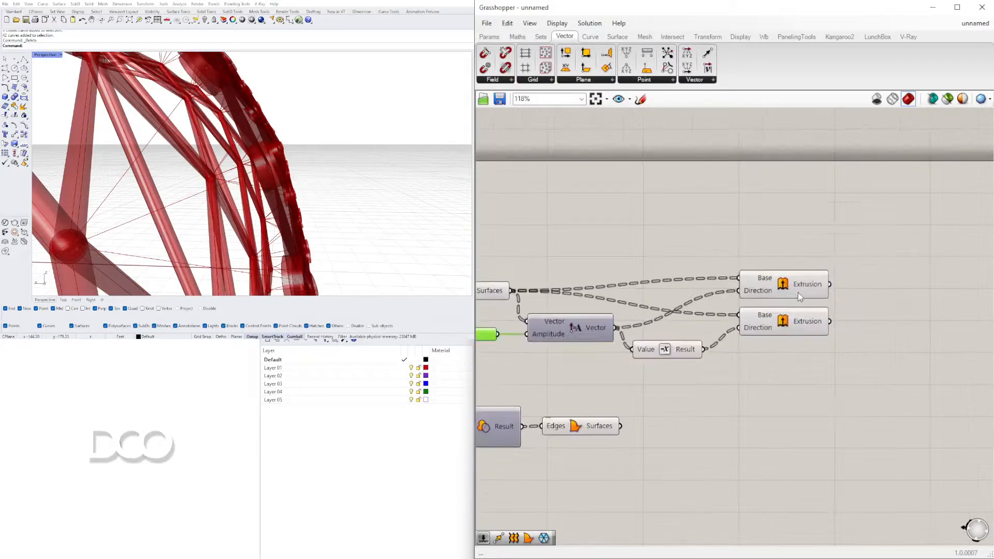
pyautogui.click(797, 292)
pyautogui.keyDown('shift'); pyautogui.click(797, 328); pyautogui.keyUp('shift')
pyautogui.moveTo(911, 310); pyautogui.dragTo(874, 297, button='right')
pyautogui.doubleClick(874, 297)
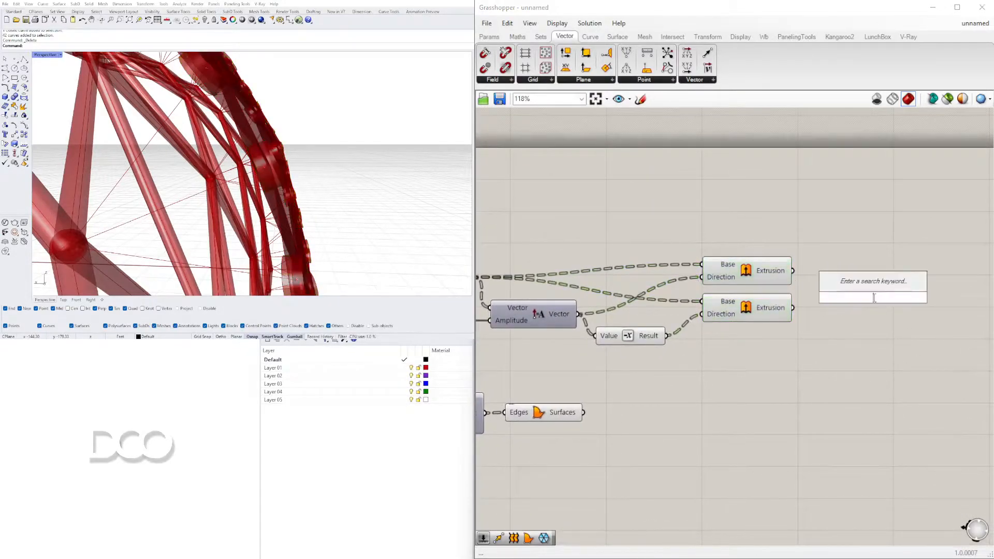
pyautogui.write('Brep')
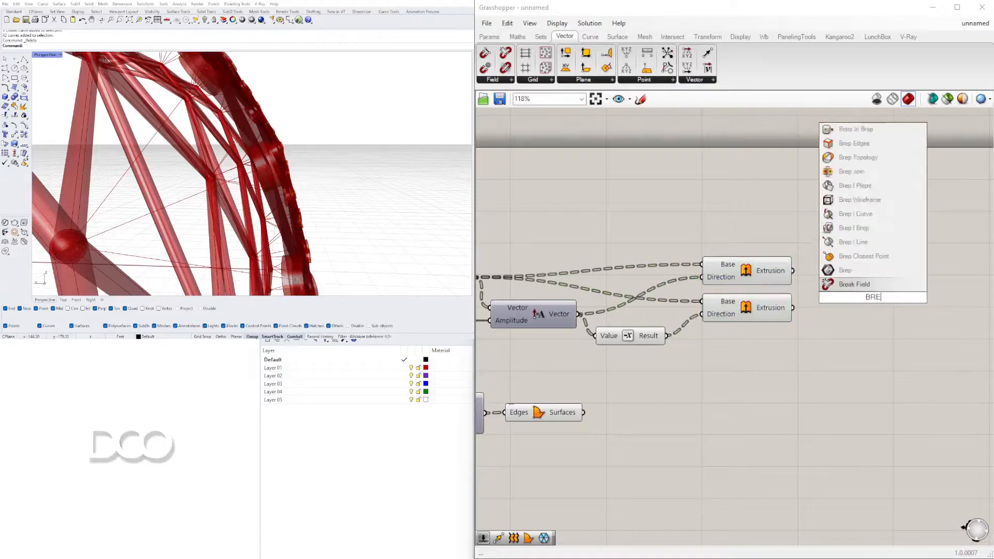
pyautogui.press('Return')
pyautogui.moveTo(796, 274); pyautogui.dragTo(856, 297)
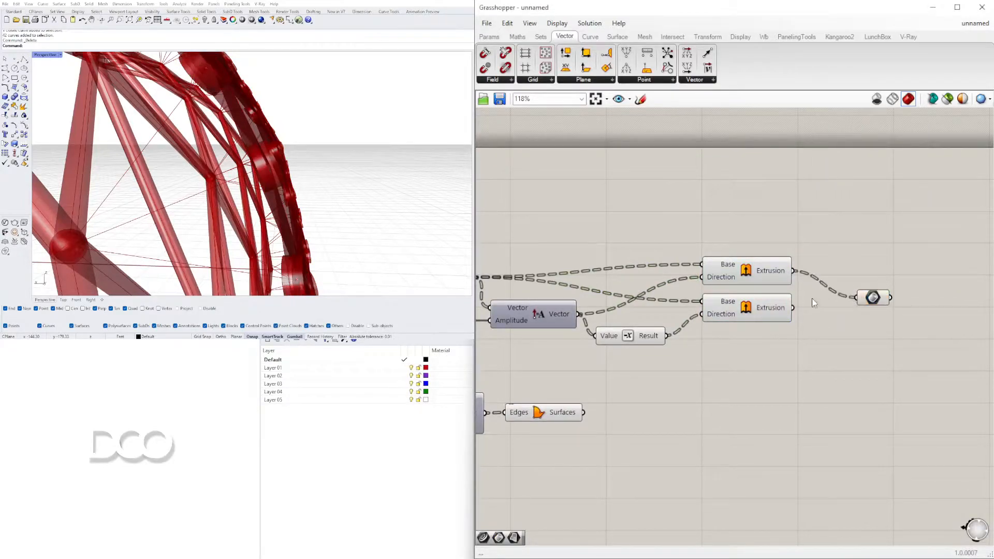
pyautogui.click(873, 299)
# Add a Group component, connect the Brep parameter to its Objects input, and flatten that input
pyautogui.doubleClick(905, 299)
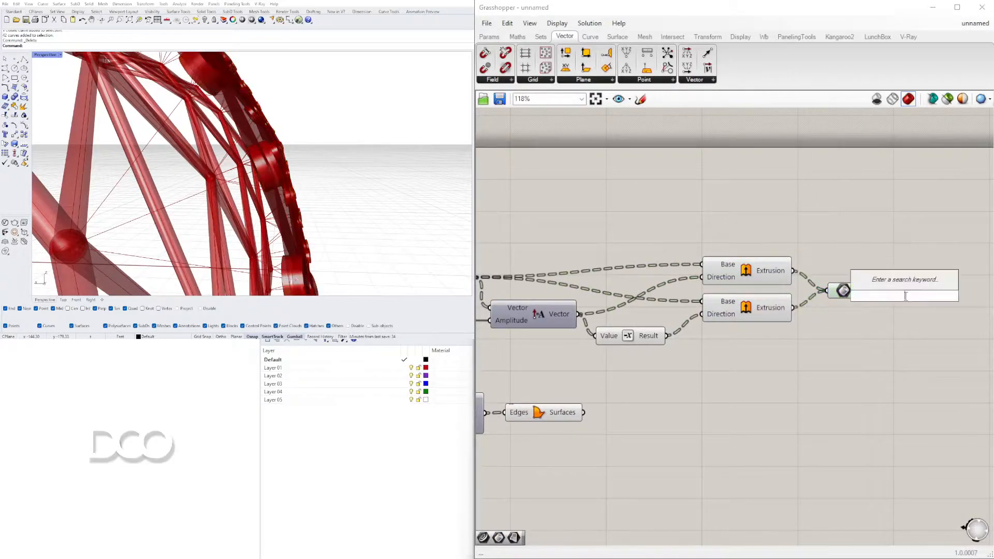
pyautogui.write('GRO')
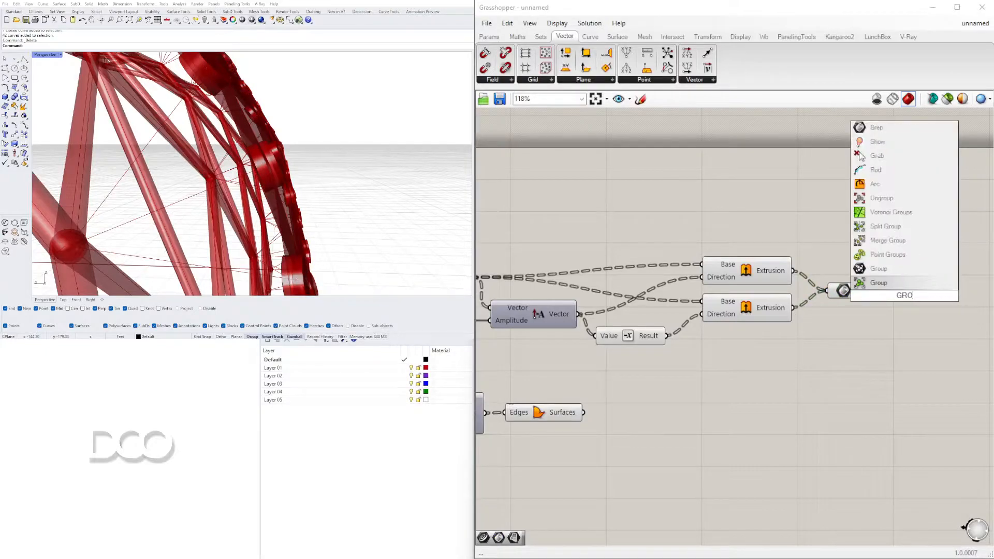
pyautogui.write('UP')
pyautogui.press('Return')
pyautogui.moveTo(865, 298); pyautogui.dragTo(868, 297)
pyautogui.moveTo(882, 295); pyautogui.dragTo(893, 291)
pyautogui.rightClick(892, 293)
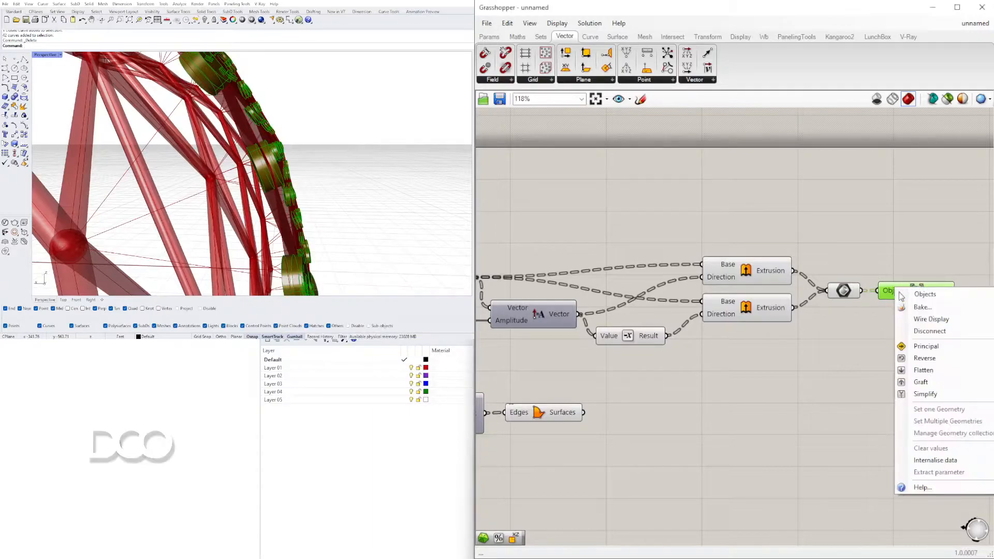
pyautogui.click(923, 370)
pyautogui.moveTo(907, 300); pyautogui.dragTo(918, 300)
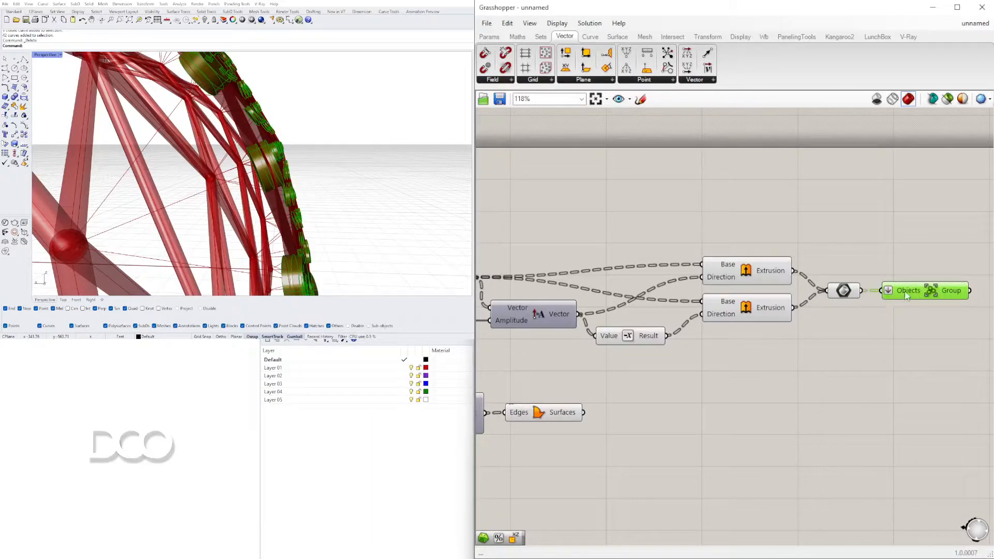
# Set the slider that feeds the Amplitude component to 0.411
pyautogui.click(315, 482)
pyautogui.moveTo(362, 187); pyautogui.dragTo(308, 177, button='right')
pyautogui.scroll(-10, 306, 178)
pyautogui.scroll(3, 310, 174)
pyautogui.moveTo(802, 375); pyautogui.dragTo(760, 332, button='right')
pyautogui.moveTo(691, 339); pyautogui.dragTo(958, 345, button='right')
pyautogui.moveTo(663, 321); pyautogui.dragTo(806, 326, button='right')
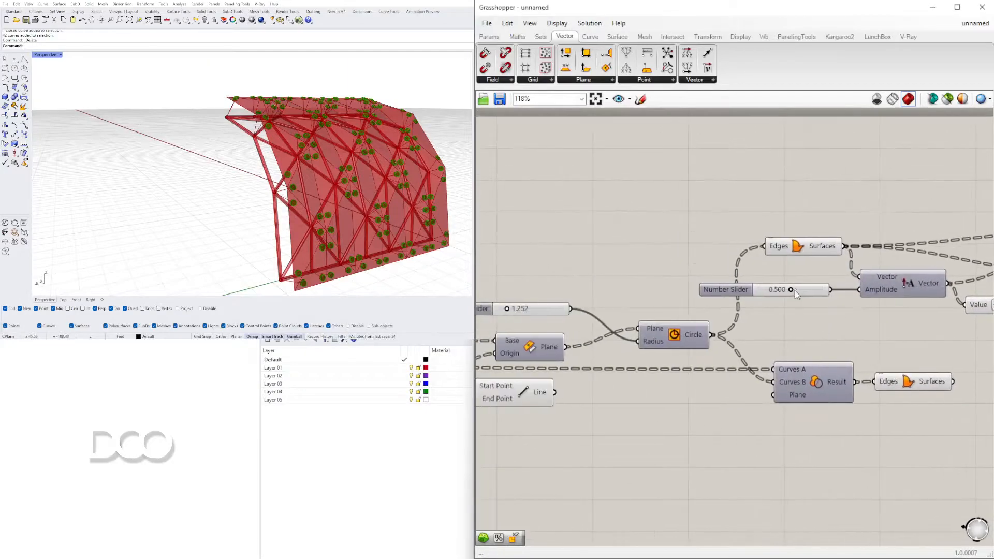
pyautogui.scroll(5, 796, 297)
pyautogui.moveTo(749, 298); pyautogui.dragTo(773, 302)
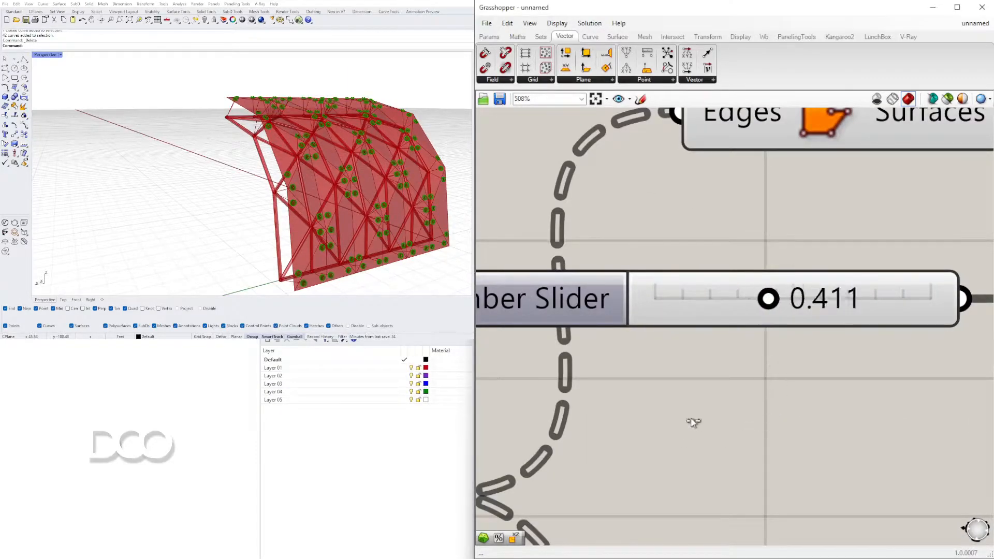
# Try smaller disc sizes and set the Circle component's radius slider to 1.112
pyautogui.scroll(-10, 836, 357)
pyautogui.scroll(2, 829, 409)
pyautogui.moveTo(689, 396); pyautogui.dragTo(790, 357, button='right')
pyautogui.scroll(8, 705, 301)
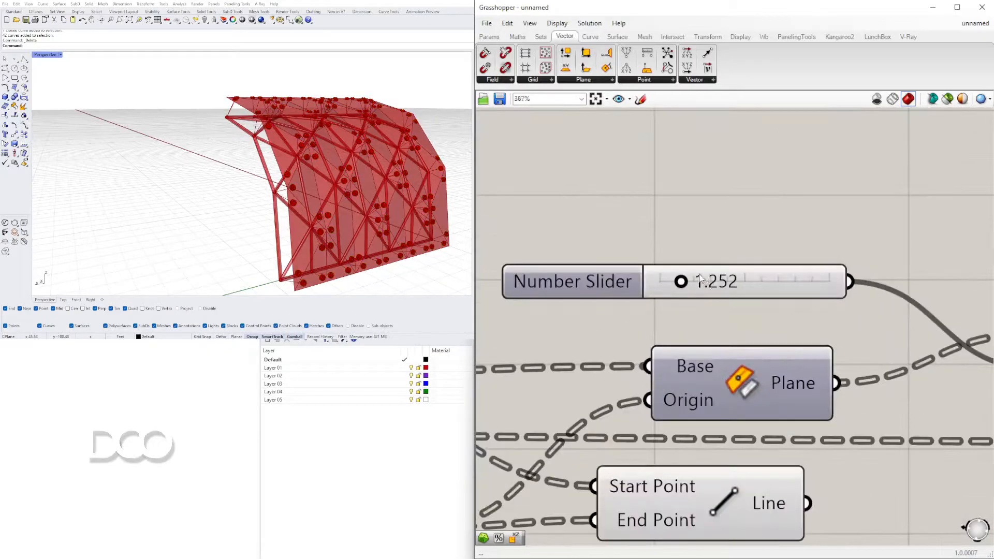
pyautogui.moveTo(615, 294); pyautogui.dragTo(611, 295)
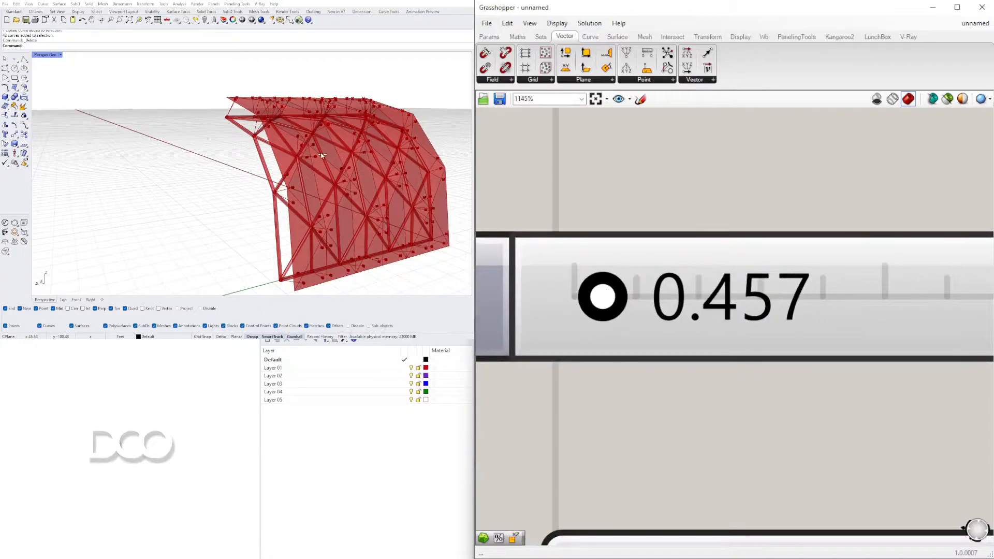
pyautogui.moveTo(321, 153); pyautogui.dragTo(350, 170, button='right')
pyautogui.scroll(12, 268, 126)
pyautogui.scroll(-8, 242, 132)
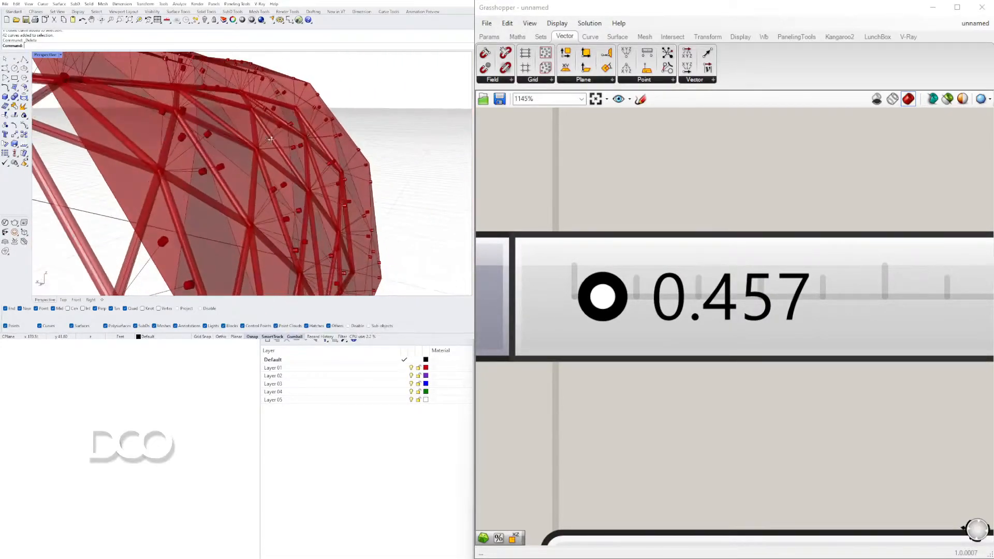
pyautogui.moveTo(621, 296); pyautogui.dragTo(635, 296)
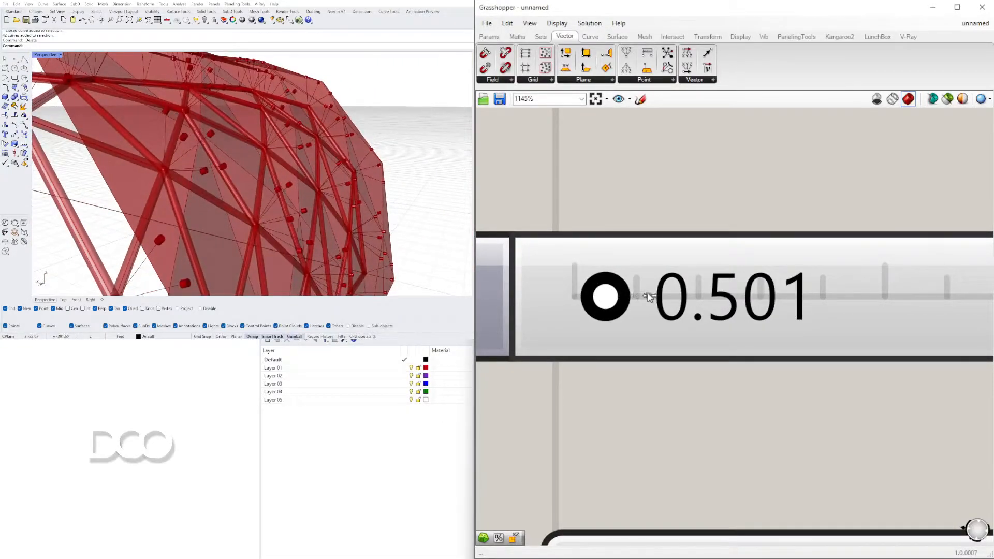
pyautogui.moveTo(224, 168); pyautogui.dragTo(261, 199, button='right')
pyautogui.scroll(8, 269, 202)
pyautogui.scroll(-12, 777, 290)
# Examine each of the two extrusions separately to see which side of the panel it grows towards
pyautogui.moveTo(963, 299); pyautogui.dragTo(657, 322, button='right')
pyautogui.scroll(2, 822, 312)
pyautogui.scroll(1, 822, 311)
pyautogui.moveTo(914, 295); pyautogui.dragTo(801, 300, button='right')
pyautogui.moveTo(737, 298); pyautogui.dragTo(846, 293, button='right')
pyautogui.click(797, 253)
pyautogui.moveTo(361, 158); pyautogui.dragTo(239, 160, button='right')
pyautogui.rightClick(878, 265)
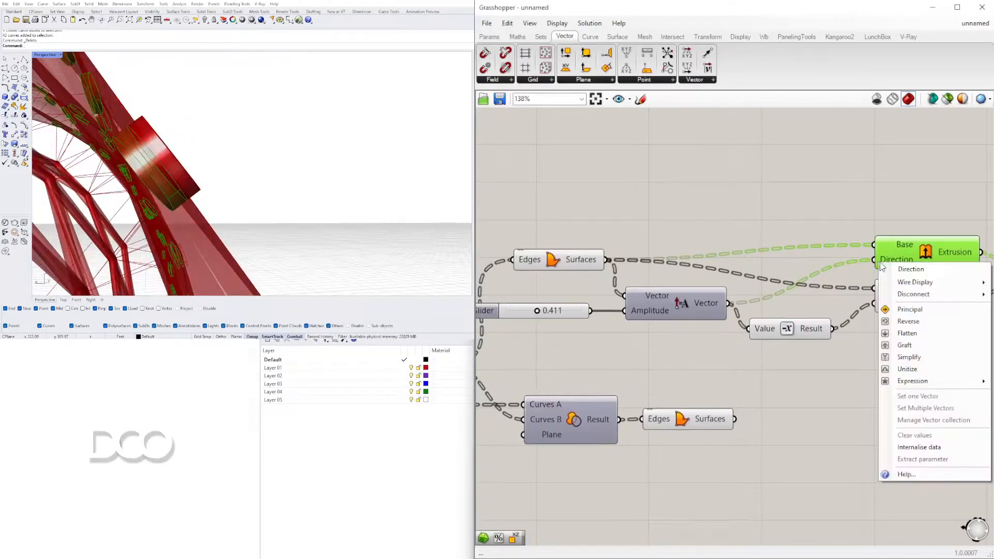
pyautogui.click(856, 357)
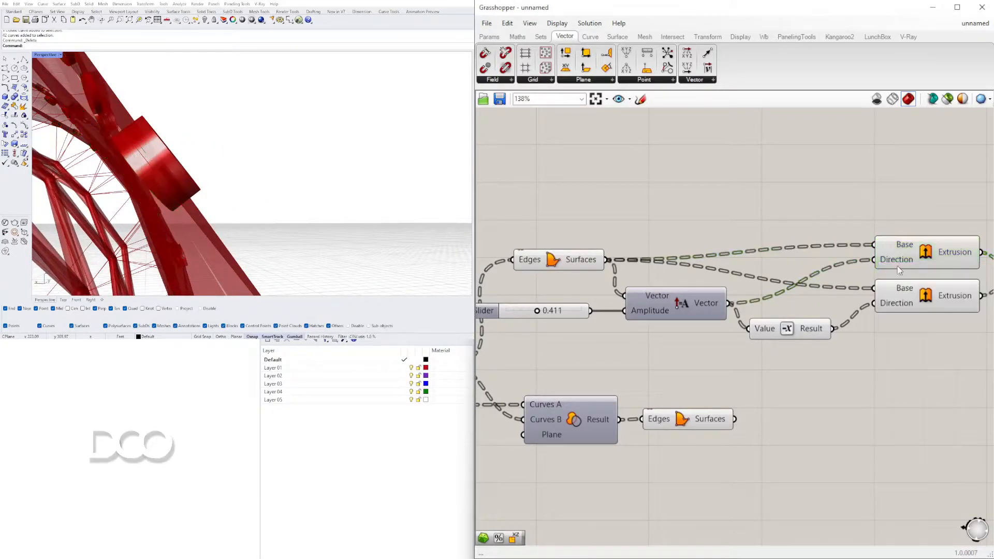
pyautogui.moveTo(857, 357); pyautogui.dragTo(814, 353, button='right')
pyautogui.click(875, 297)
pyautogui.moveTo(370, 152); pyautogui.dragTo(270, 124, button='right')
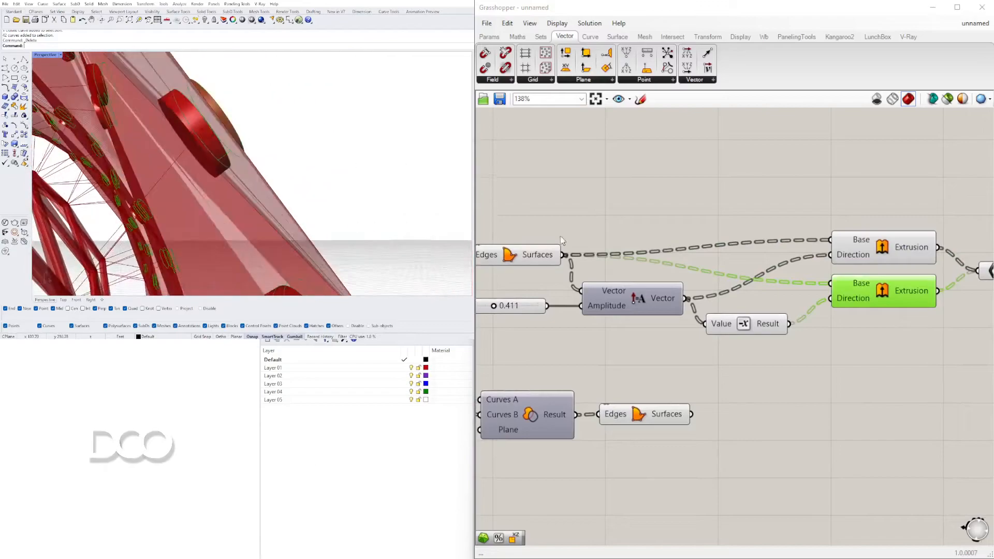
pyautogui.scroll(-3, 770, 192)
# Turn off the previews of the circular Boundary Surfaces, Amplitude and Negative components
pyautogui.moveTo(766, 306); pyautogui.dragTo(605, 193)
pyautogui.middleClick(603, 189)
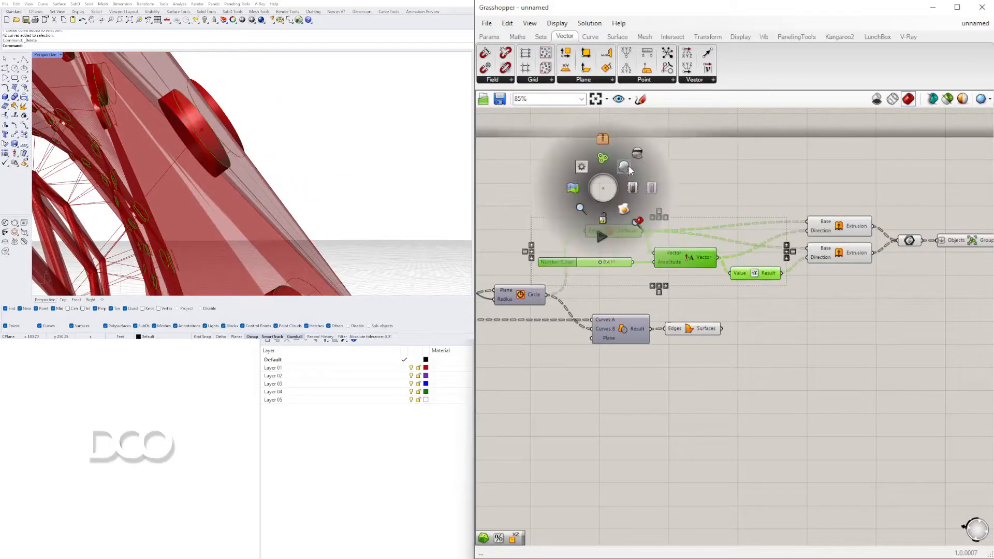
pyautogui.click(640, 162)
pyautogui.click(409, 418)
pyautogui.moveTo(375, 155); pyautogui.dragTo(357, 165, button='right')
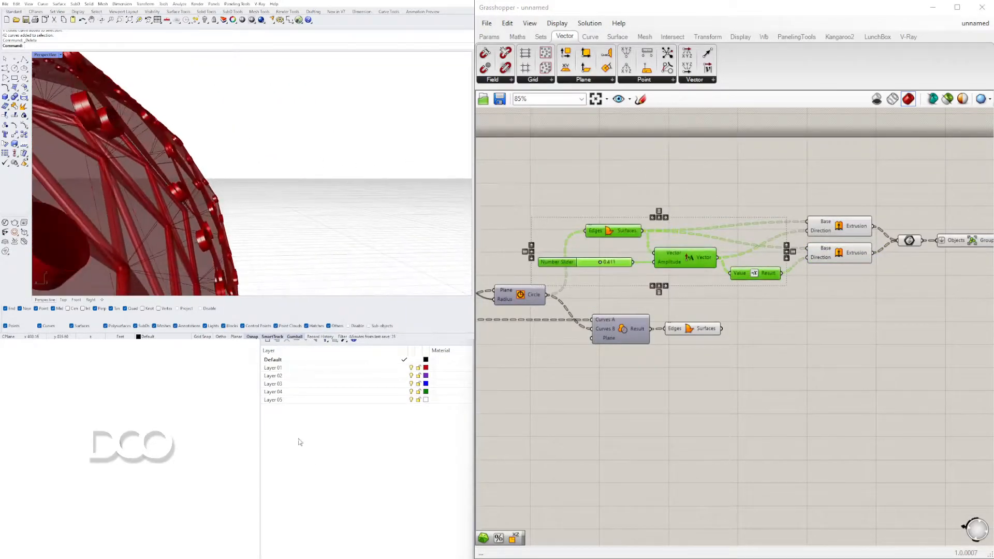
pyautogui.scroll(-3, 492, 223)
pyautogui.scroll(4, 758, 238)
# Turn off the previews of both Extrude components and the Brep parameter, and select the Group to check the discs
pyautogui.click(697, 274)
pyautogui.moveTo(719, 275); pyautogui.dragTo(633, 188)
pyautogui.middleClick(635, 178)
pyautogui.click(665, 154)
pyautogui.moveTo(222, 187); pyautogui.dragTo(166, 207, button='right')
pyautogui.click(761, 232)
pyautogui.moveTo(282, 202); pyautogui.dragTo(272, 242, button='right')
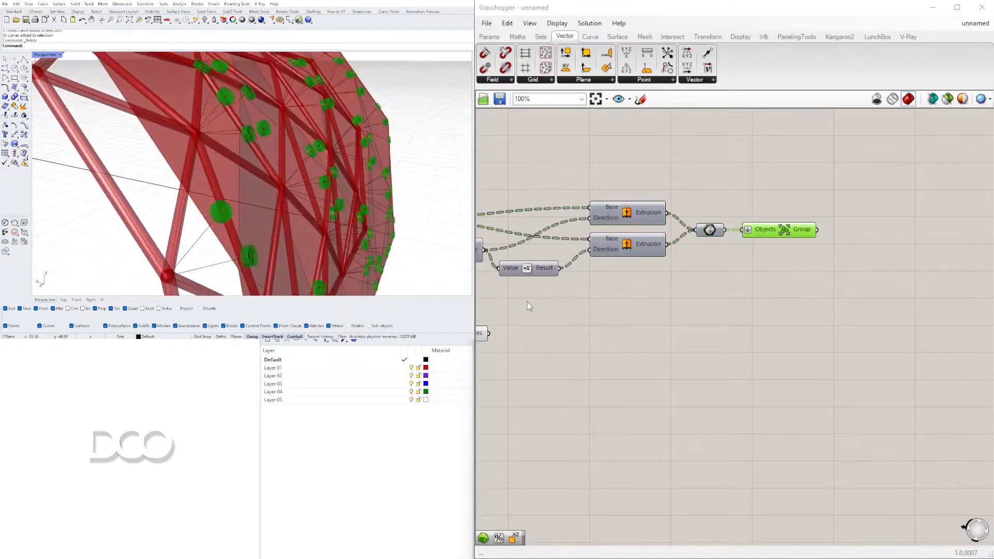
# Turn off the preview of the Triangle Panels B component fed by the offset surface
pyautogui.scroll(-2, 703, 329)
pyautogui.moveTo(703, 329); pyautogui.dragTo(936, 324, button='right')
pyautogui.scroll(1, 746, 339)
pyautogui.click(787, 326)
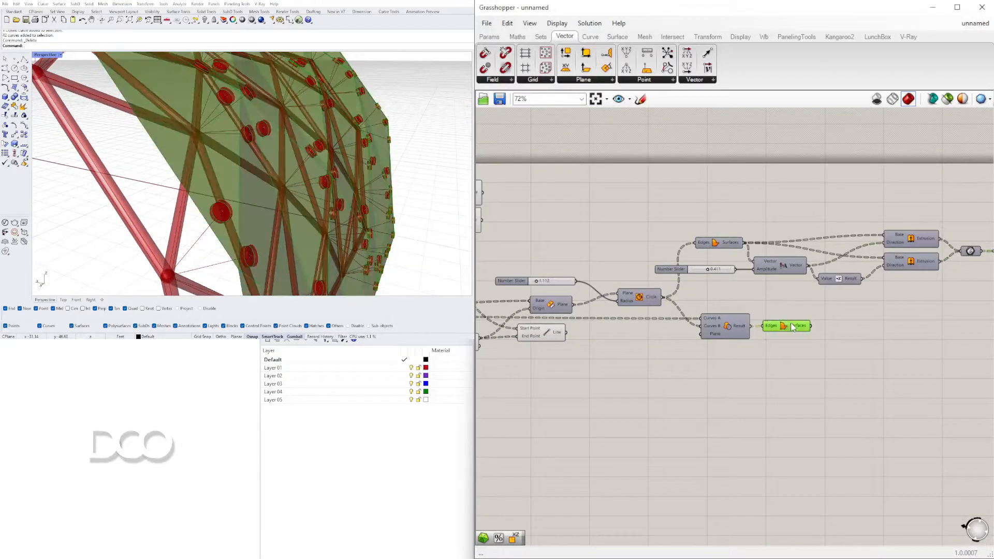
pyautogui.click(739, 381)
pyautogui.moveTo(644, 372); pyautogui.dragTo(818, 363, button='right')
pyautogui.moveTo(610, 330); pyautogui.dragTo(825, 340, button='right')
pyautogui.click(612, 296)
pyautogui.rightClick(607, 284)
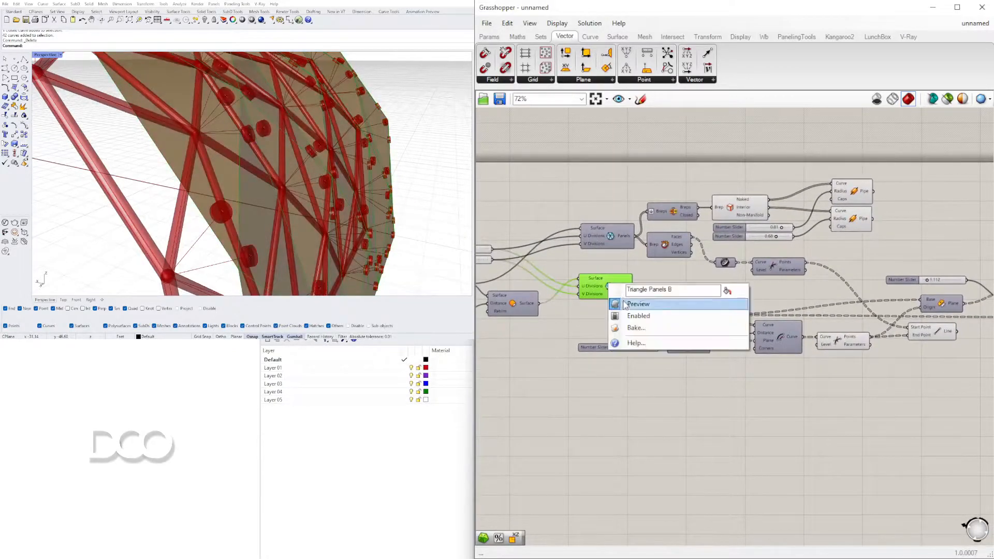
pyautogui.click(621, 304)
# Examine the panels with circular openings and the whole double-layer facade alongside its component chain
pyautogui.scroll(-4, 797, 367)
pyautogui.scroll(5, 849, 332)
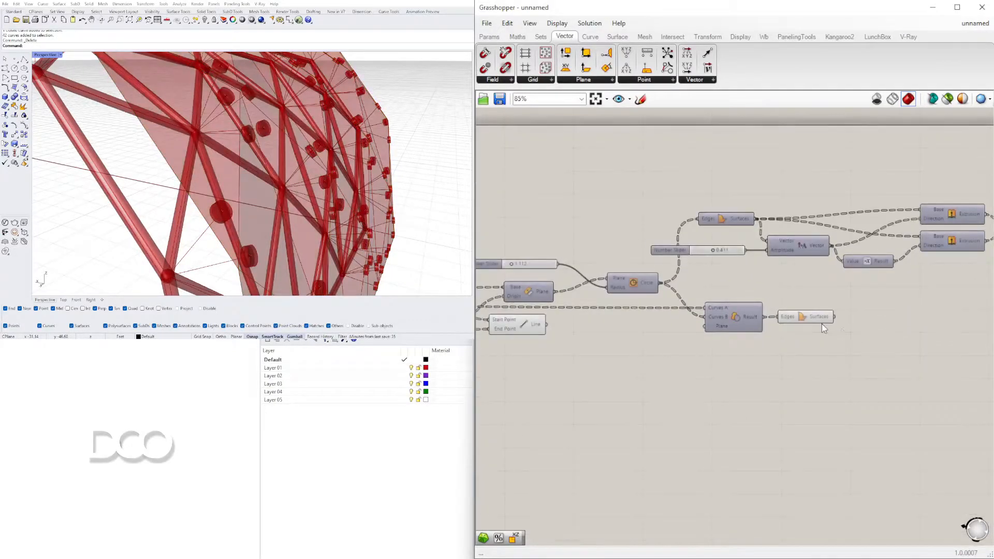
pyautogui.click(792, 318)
pyautogui.moveTo(278, 215); pyautogui.dragTo(235, 264, button='right')
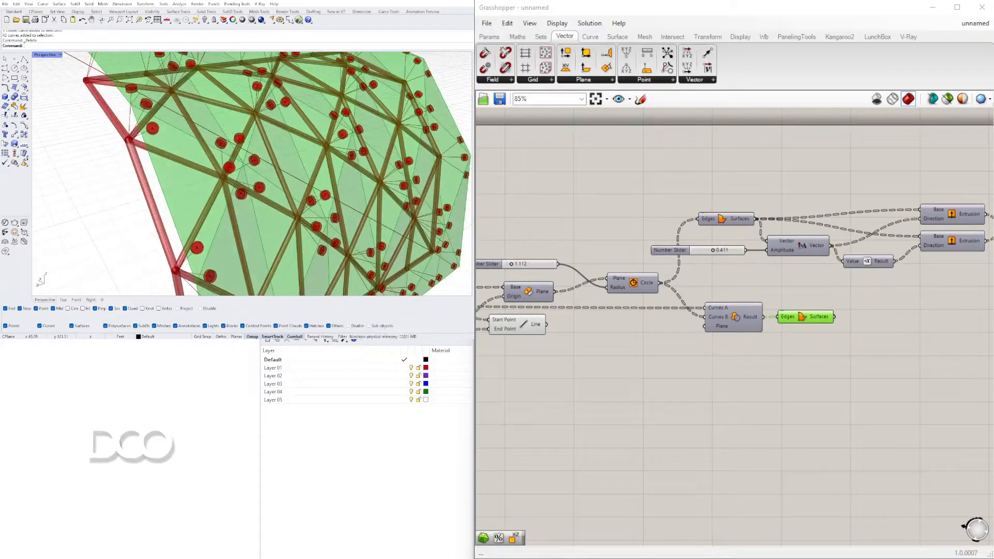
pyautogui.click(710, 395)
pyautogui.scroll(-4, 417, 188)
pyautogui.moveTo(438, 176); pyautogui.dragTo(384, 172, button='right')
pyautogui.scroll(-2, 594, 297)
pyautogui.moveTo(597, 321); pyautogui.dragTo(858, 312, button='right')
pyautogui.moveTo(696, 257); pyautogui.dragTo(944, 250, button='right')
pyautogui.scroll(-1, 900, 265)
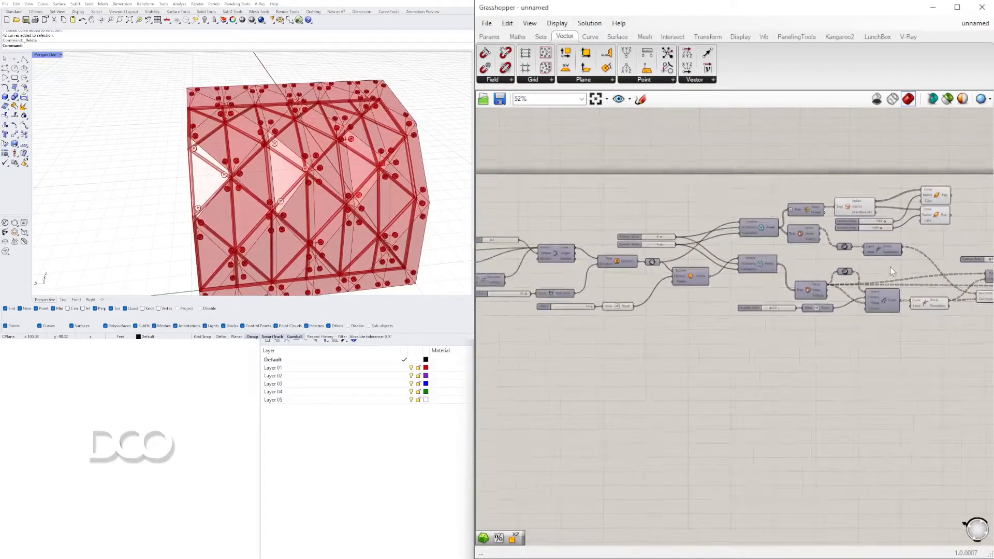
# Set the distance slider feeding the Offset Curve component to 4.3, shifting the discs further into the outer panels
pyautogui.moveTo(890, 266); pyautogui.dragTo(717, 269, button='right')
pyautogui.scroll(2, 709, 316)
pyautogui.scroll(6, 709, 316)
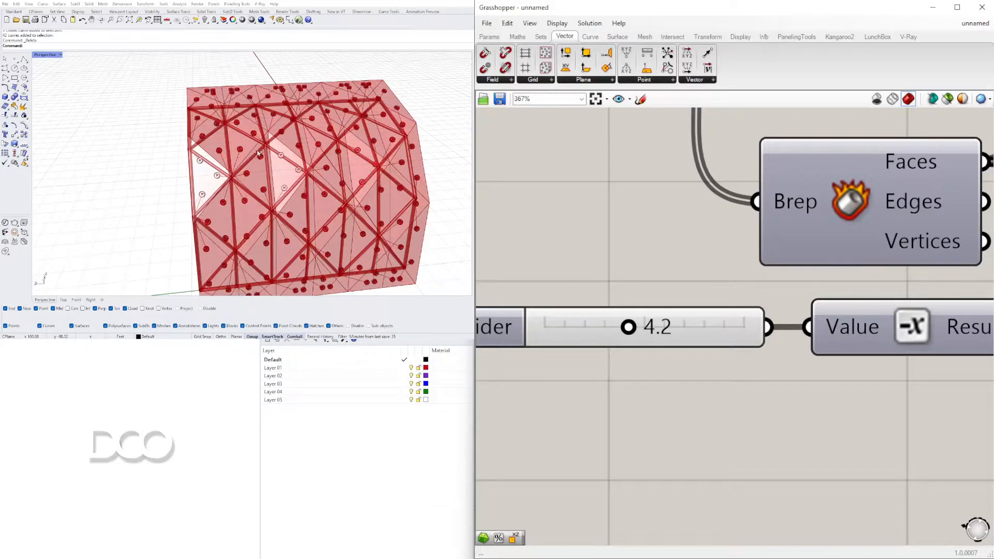
pyautogui.moveTo(332, 199)
pyautogui.mouseDown(button='right')
pyautogui.moveTo(290, 165)
pyautogui.moveTo(222, 137)
pyautogui.moveTo(128, 131)
pyautogui.moveTo(233, 181)
pyautogui.moveTo(286, 228)
pyautogui.moveTo(340, 191)
pyautogui.mouseUp(button='right')
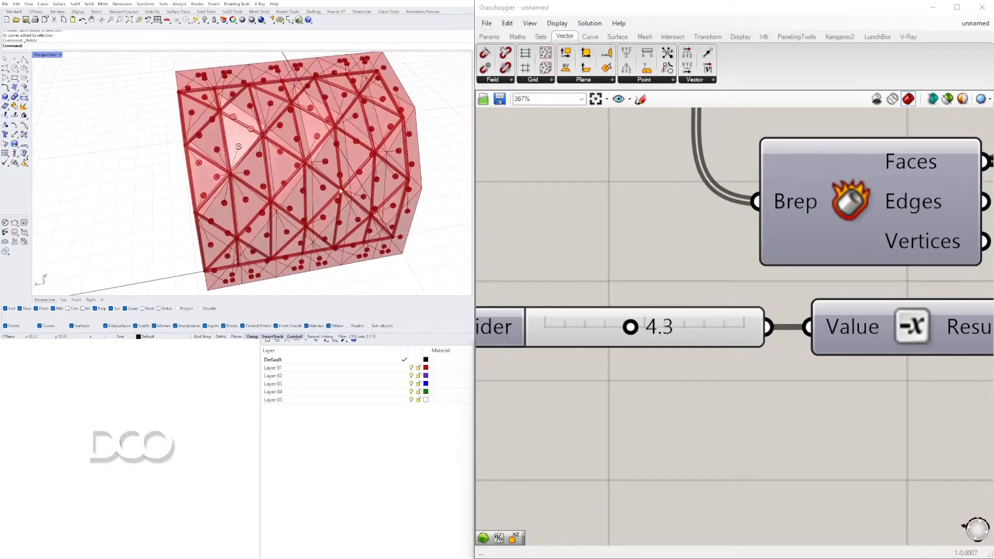
# Examine the shifted discs and their connecting lines against the frame, close up and from several angles
pyautogui.moveTo(134, 146); pyautogui.dragTo(244, 126, button='right')
pyautogui.scroll(7, 259, 137)
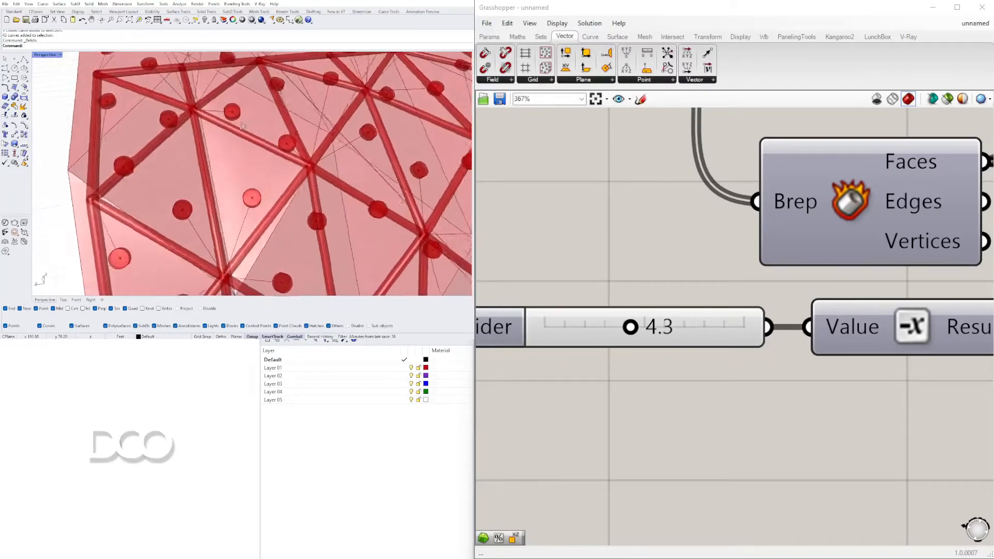
pyautogui.scroll(-6, 249, 171)
pyautogui.moveTo(249, 173); pyautogui.dragTo(207, 158, button='right')
pyautogui.scroll(3, 206, 159)
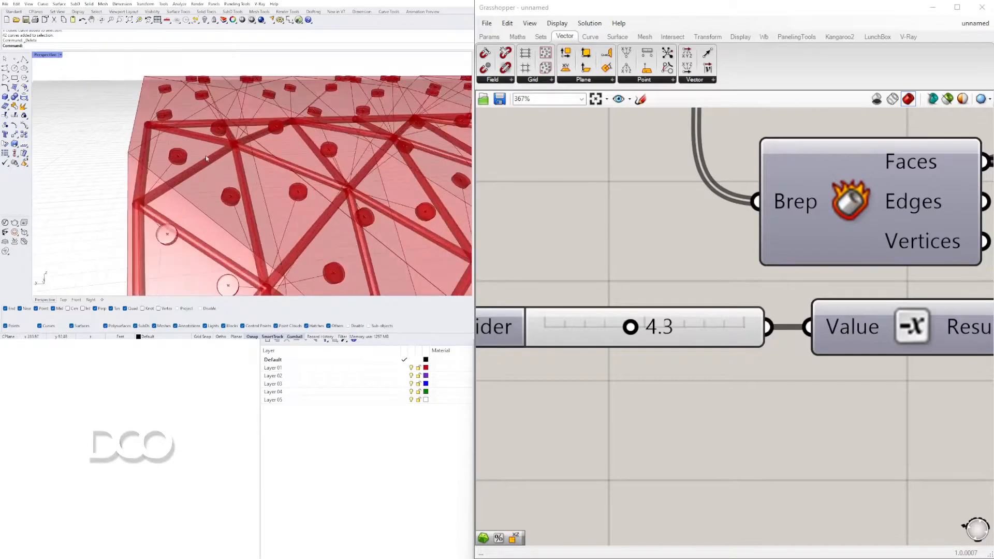
pyautogui.scroll(-3, 699, 200)
pyautogui.moveTo(220, 73); pyautogui.dragTo(208, 109, button='right')
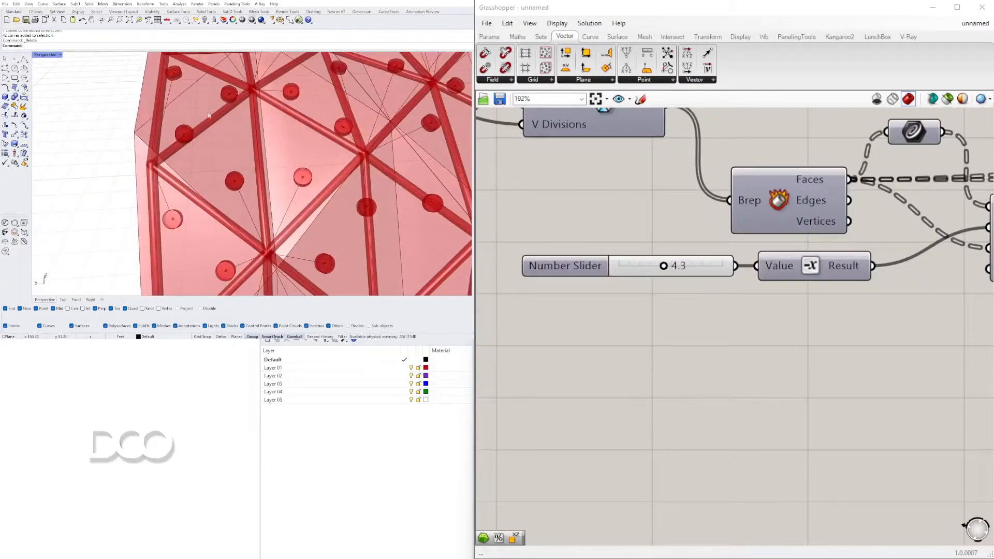
pyautogui.scroll(-3, 203, 121)
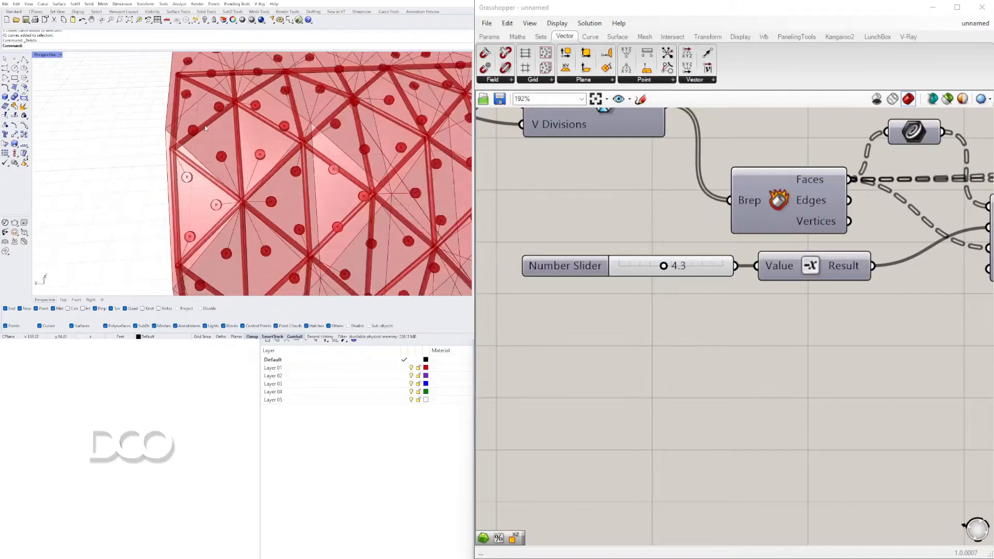
# Preview the Offset Curve component and examine its inset triangles through the discs, both close up and across the whole facade
pyautogui.scroll(-3, 676, 233)
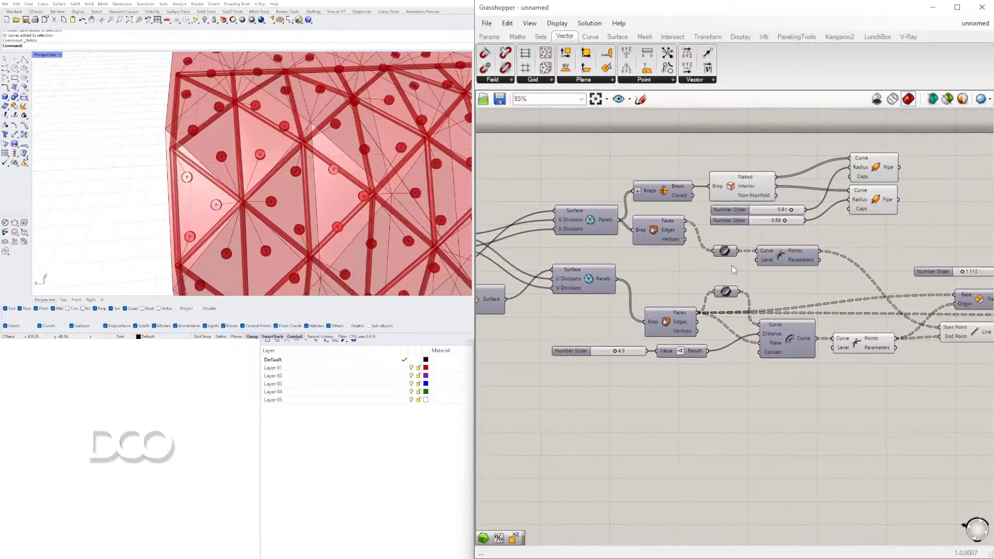
pyautogui.moveTo(755, 229); pyautogui.dragTo(735, 195, button='right')
pyautogui.rightClick(756, 319)
pyautogui.click(787, 334)
pyautogui.scroll(5, 205, 121)
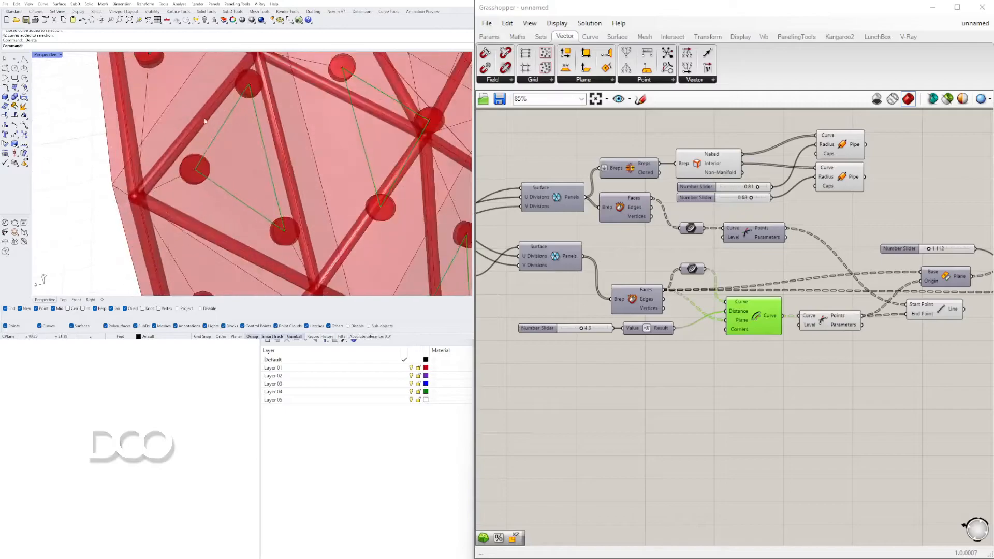
pyautogui.scroll(-4, 225, 126)
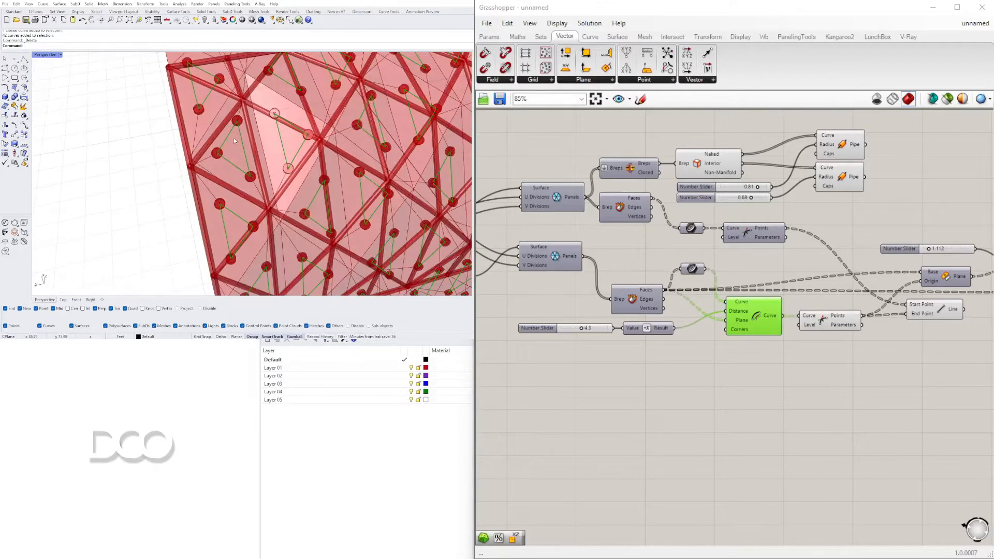
pyautogui.scroll(-4, 234, 140)
pyautogui.scroll(5, 267, 91)
pyautogui.scroll(-6, 231, 140)
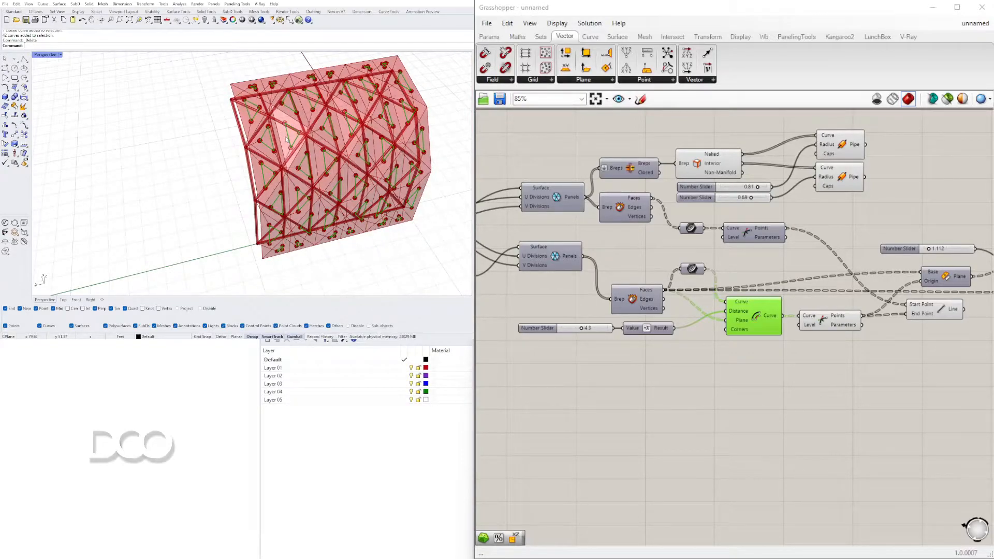
pyautogui.moveTo(199, 180); pyautogui.dragTo(258, 138, button='right')
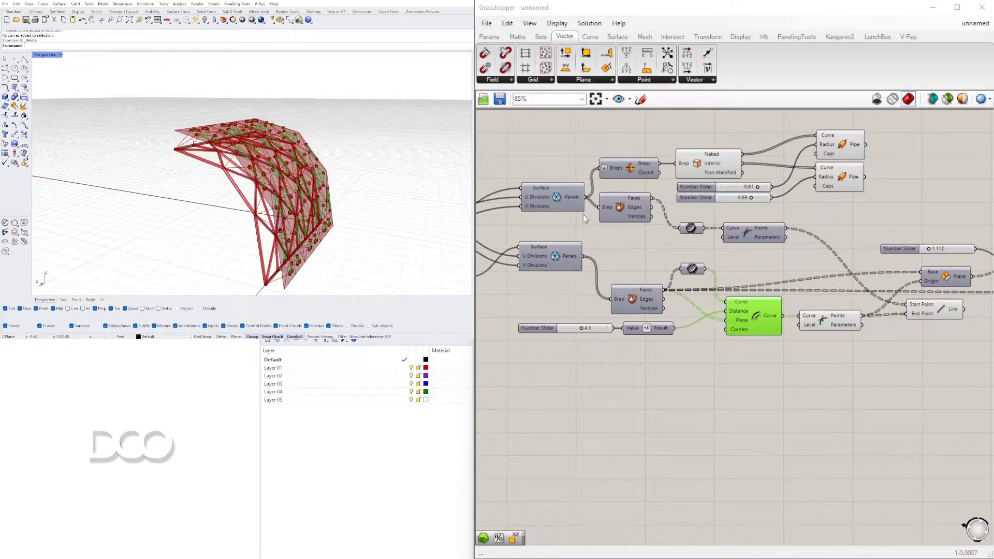
pyautogui.click(806, 387)
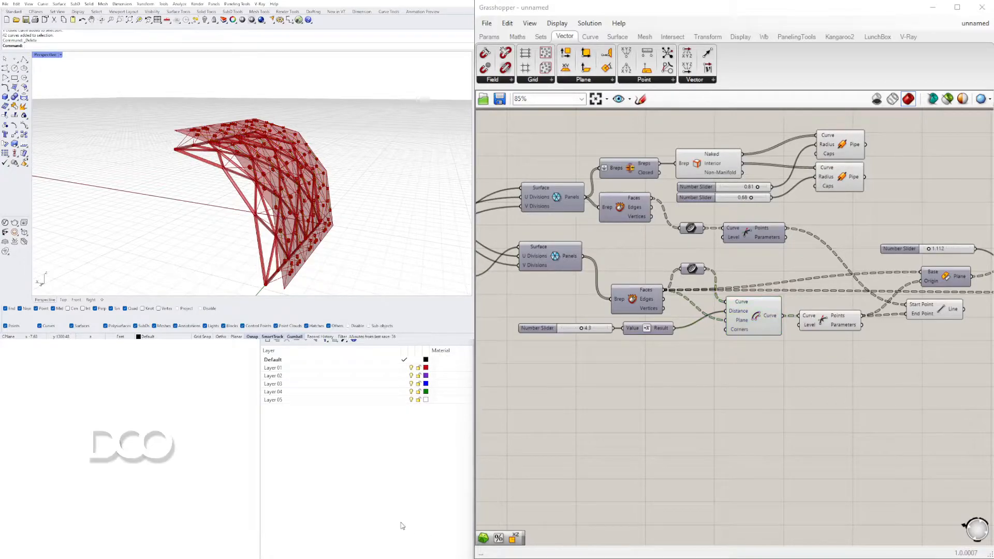
# Turn off the previews of the Offset Curve component and the neighbouring component that outputs its corner points
pyautogui.moveTo(866, 362); pyautogui.dragTo(766, 292)
pyautogui.middleClick(768, 294)
pyautogui.click(791, 274)
# Select the Line component and check the connecting lines between the inner frame and the outer panels
pyautogui.moveTo(914, 359); pyautogui.dragTo(683, 339, button='right')
pyautogui.click(721, 293)
pyautogui.moveTo(389, 210)
pyautogui.mouseDown(button='right')
pyautogui.moveTo(372, 188)
pyautogui.moveTo(383, 202)
pyautogui.mouseUp(button='right')
pyautogui.scroll(5, 262, 213)
pyautogui.moveTo(261, 213); pyautogui.dragTo(268, 201, button='right')
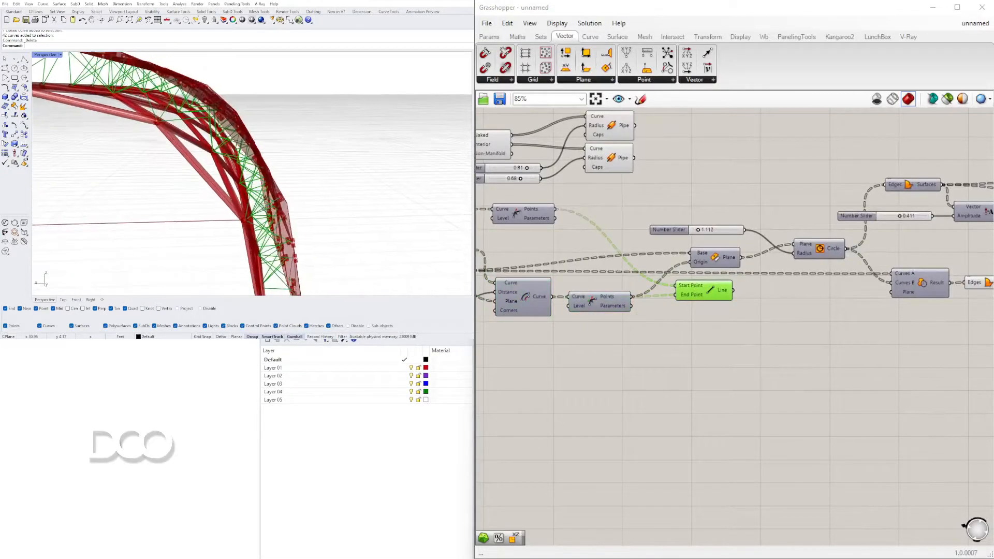
# Copy the interior-edge Pipe with its radius slider and connect the Line output to the copied Pipe's Curve input
pyautogui.moveTo(605, 173); pyautogui.dragTo(770, 199, button='right')
pyautogui.click(770, 196)
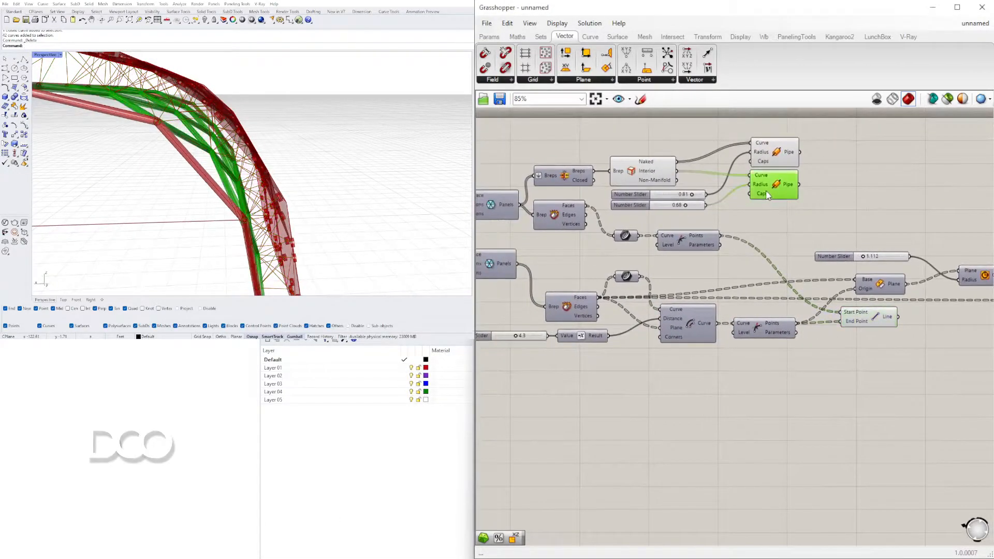
pyautogui.keyDown('shift'); pyautogui.click(641, 207); pyautogui.keyUp('shift')
pyautogui.keyDown('alt'); pyautogui.moveTo(900, 321); pyautogui.dragTo(962, 368); pyautogui.keyUp('alt')
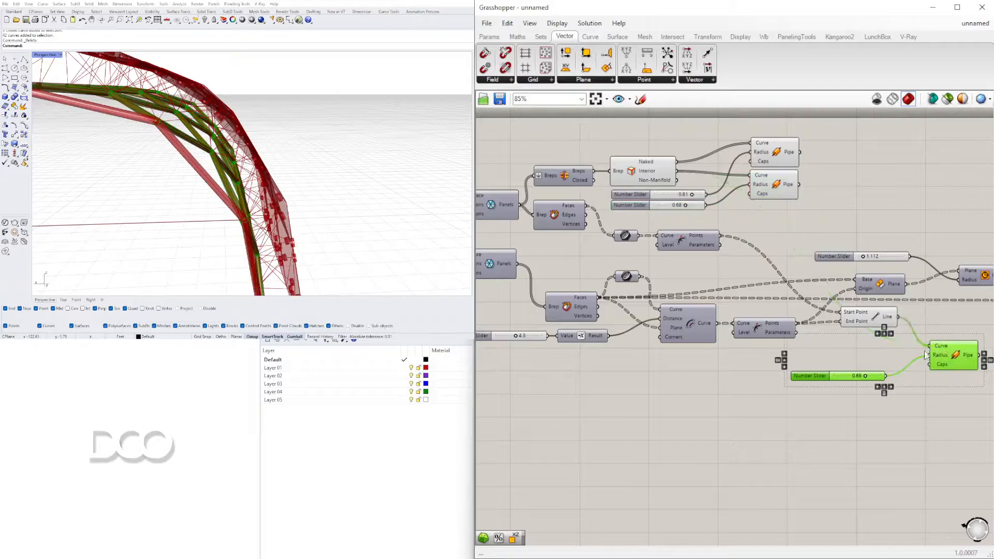
# Examine the piped connecting struts where they meet the frame nodes and discs, and view the whole facade
pyautogui.moveTo(441, 189); pyautogui.dragTo(317, 175, button='right')
pyautogui.moveTo(352, 217); pyautogui.dragTo(268, 187, button='right')
pyautogui.scroll(5, 331, 171)
pyautogui.scroll(6, 277, 167)
pyautogui.scroll(-6, 277, 168)
pyautogui.scroll(-3, 252, 173)
pyautogui.scroll(6, 252, 172)
pyautogui.scroll(-5, 264, 187)
pyautogui.scroll(6, 291, 186)
pyautogui.scroll(-6, 289, 175)
pyautogui.scroll(5, 267, 187)
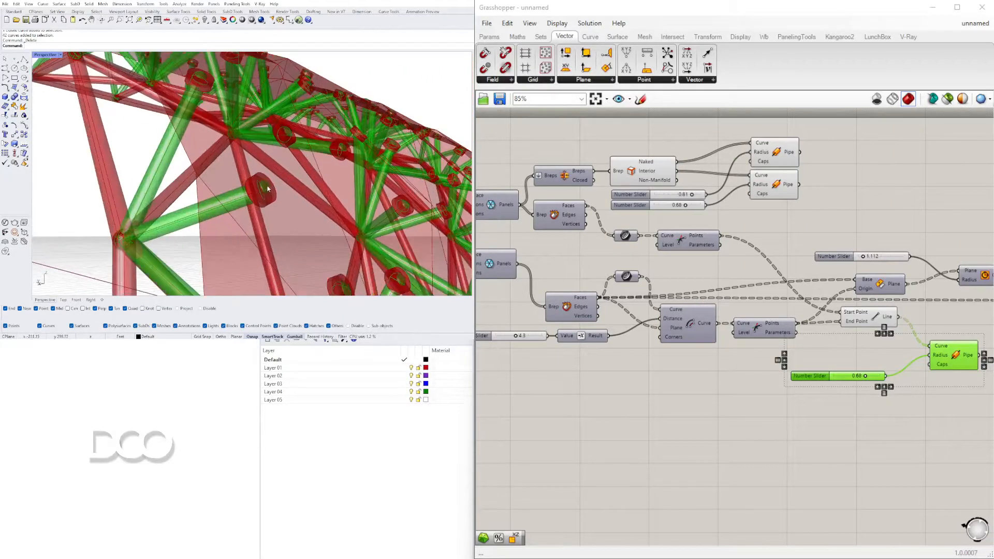
pyautogui.scroll(-3, 267, 182)
pyautogui.scroll(-4, 267, 183)
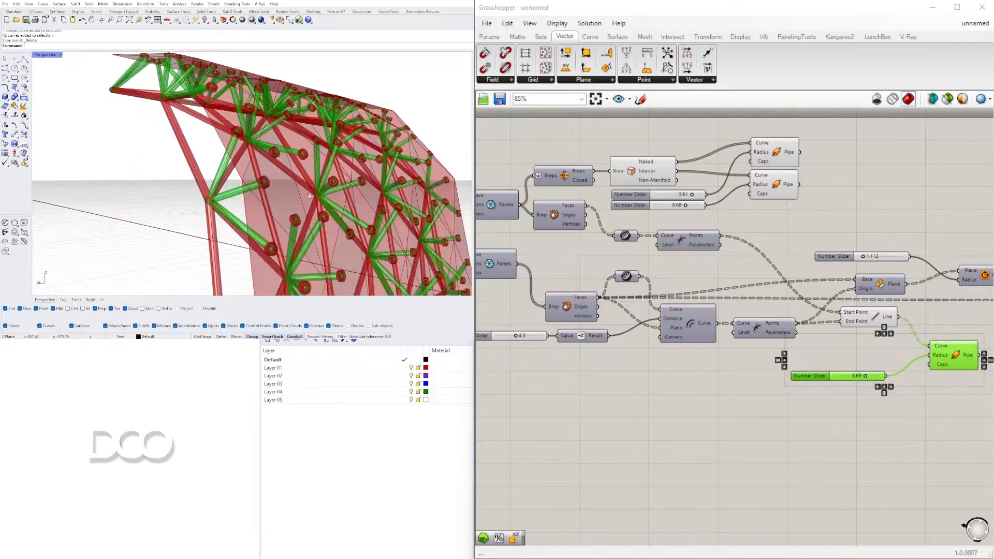
pyautogui.click(798, 478)
pyautogui.scroll(-2, 269, 183)
pyautogui.moveTo(264, 182); pyautogui.dragTo(284, 214, button='right')
pyautogui.scroll(-3, 288, 196)
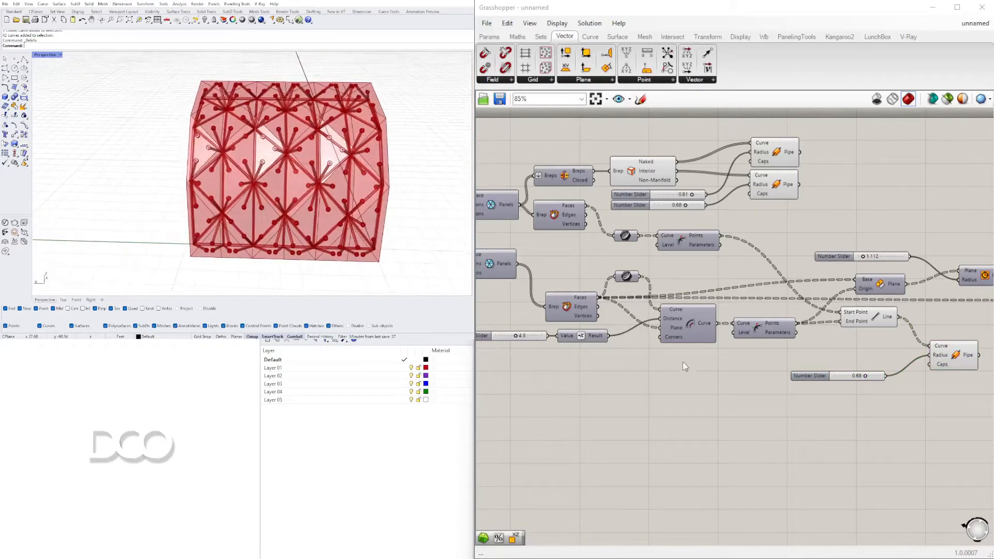
# Set the radius slider of the connecting struts' Pipe to 0.3
pyautogui.moveTo(865, 374); pyautogui.dragTo(819, 414, button='right')
pyautogui.scroll(2, 820, 413)
pyautogui.scroll(5, 819, 414)
pyautogui.moveTo(821, 422); pyautogui.dragTo(792, 424)
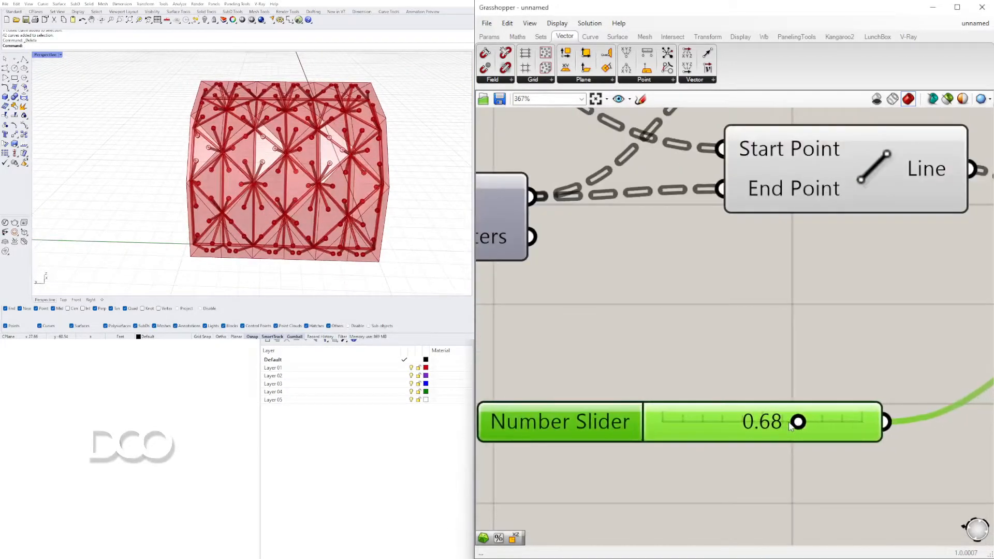
pyautogui.doubleClick(776, 429)
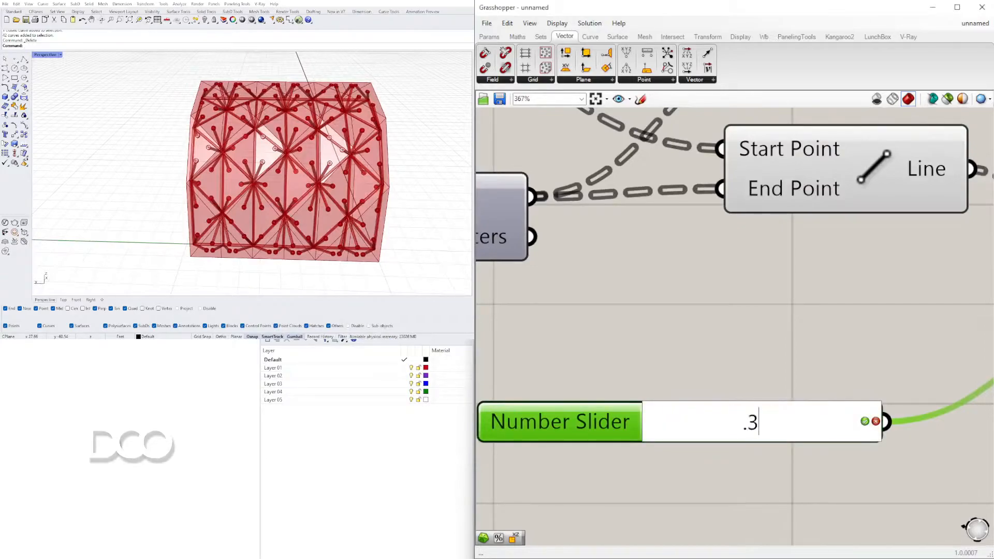
pyautogui.press('Return')
# Set the frame Pipe radii to 0.36 for the interior edges and 0.57 for the naked edges
pyautogui.moveTo(302, 187); pyautogui.dragTo(152, 171, button='right')
pyautogui.scroll(4, 166, 194)
pyautogui.scroll(-9, 603, 246)
pyautogui.moveTo(606, 216); pyautogui.dragTo(778, 328, button='right')
pyautogui.scroll(1, 744, 232)
pyautogui.scroll(2, 757, 247)
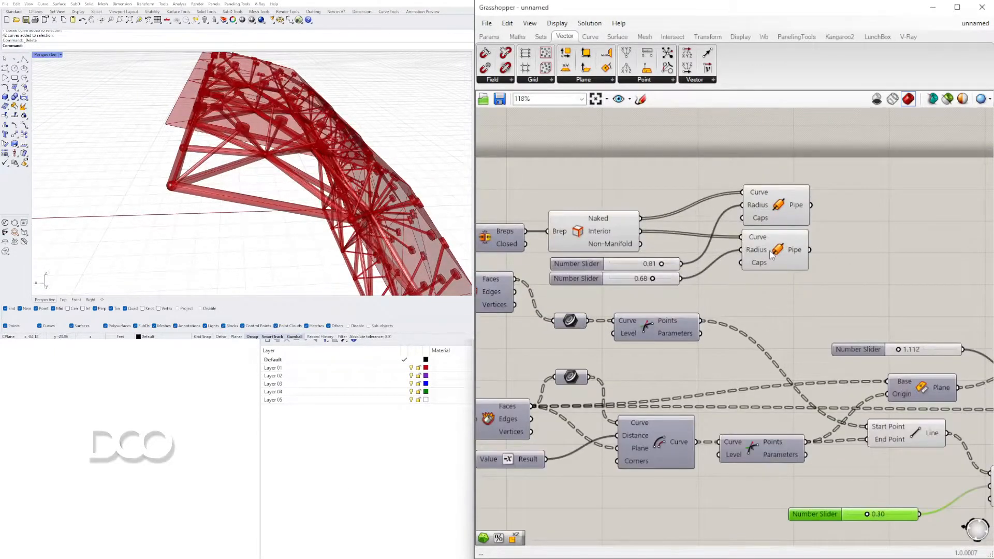
pyautogui.click(771, 254)
pyautogui.scroll(1, 663, 274)
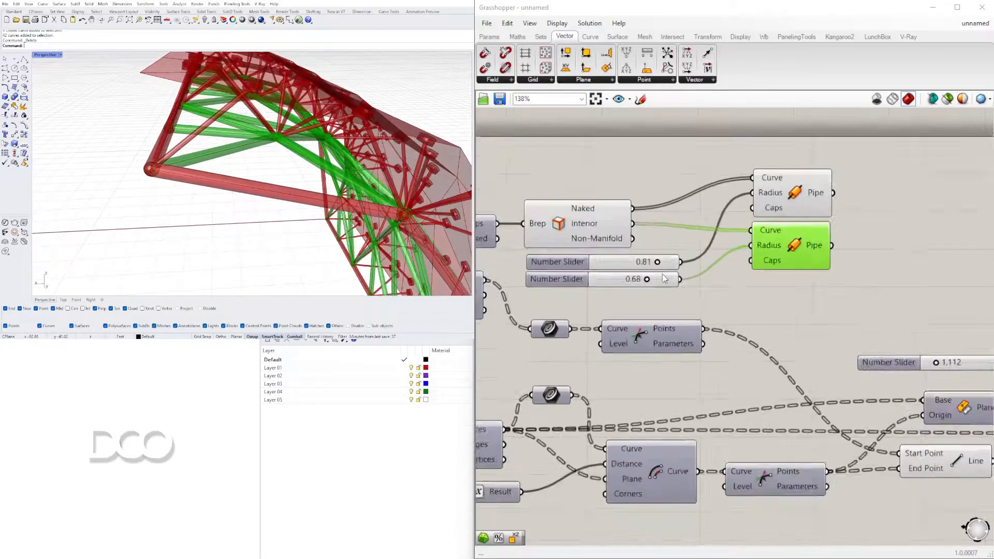
pyautogui.scroll(6, 663, 275)
pyautogui.moveTo(628, 284); pyautogui.dragTo(565, 292)
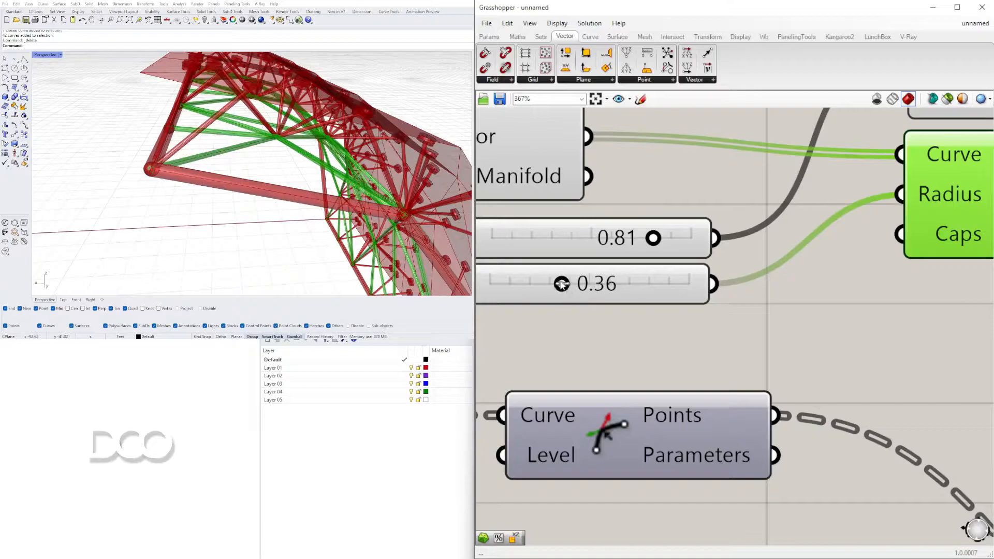
pyautogui.scroll(-3, 562, 284)
pyautogui.moveTo(628, 250); pyautogui.dragTo(599, 251)
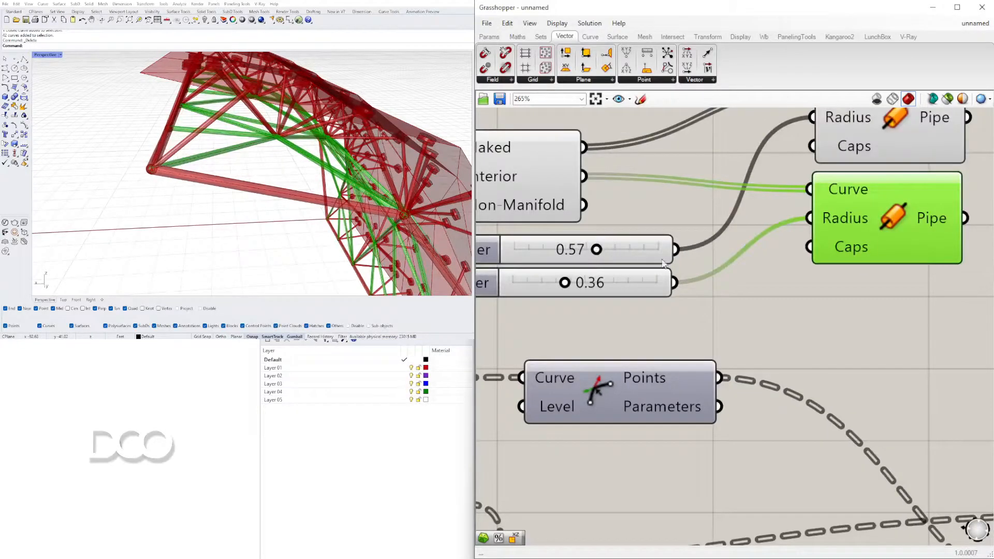
# Slightly reduce the radius of the Pipe that forms the connecting struts
pyautogui.scroll(-7, 725, 259)
pyautogui.moveTo(869, 420); pyautogui.dragTo(818, 334, button='right')
pyautogui.scroll(4, 823, 333)
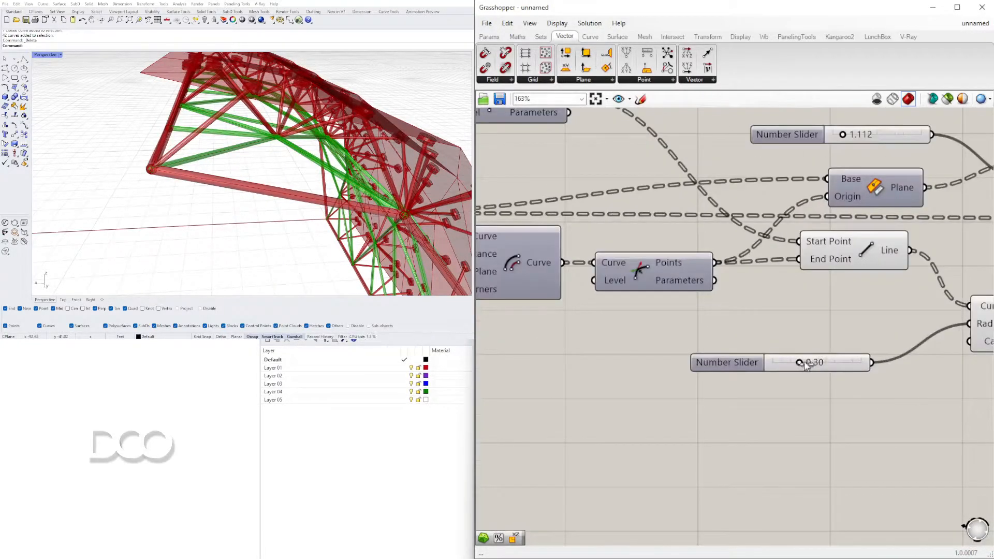
pyautogui.moveTo(825, 365); pyautogui.dragTo(791, 366)
# Lower the Offset Curve distance slider to 2.5 to bring the discs closer to the panel corners
pyautogui.moveTo(262, 224); pyautogui.dragTo(252, 112, button='right')
pyautogui.moveTo(321, 217); pyautogui.dragTo(399, 223, button='right')
pyautogui.scroll(-5, 798, 334)
pyautogui.moveTo(590, 276); pyautogui.dragTo(934, 331, button='right')
pyautogui.moveTo(725, 332); pyautogui.dragTo(930, 343, button='right')
pyautogui.scroll(-3, 940, 385)
pyautogui.moveTo(939, 386); pyautogui.dragTo(932, 375, button='right')
pyautogui.scroll(10, 845, 333)
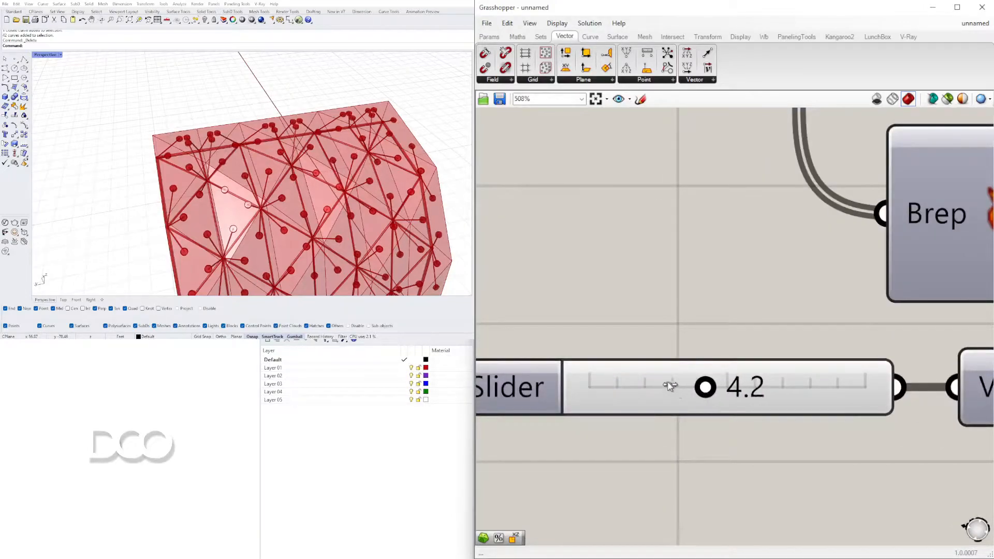
pyautogui.moveTo(706, 387); pyautogui.dragTo(671, 386)
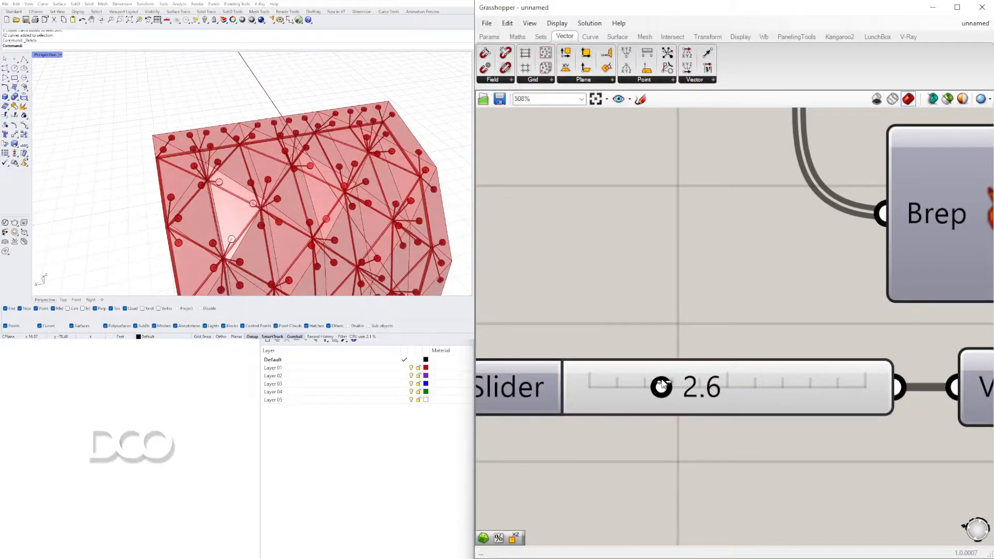
# Lower the Offset Curve distance to 1.9 while inspecting the discs around a single frame node
pyautogui.scroll(10, 209, 168)
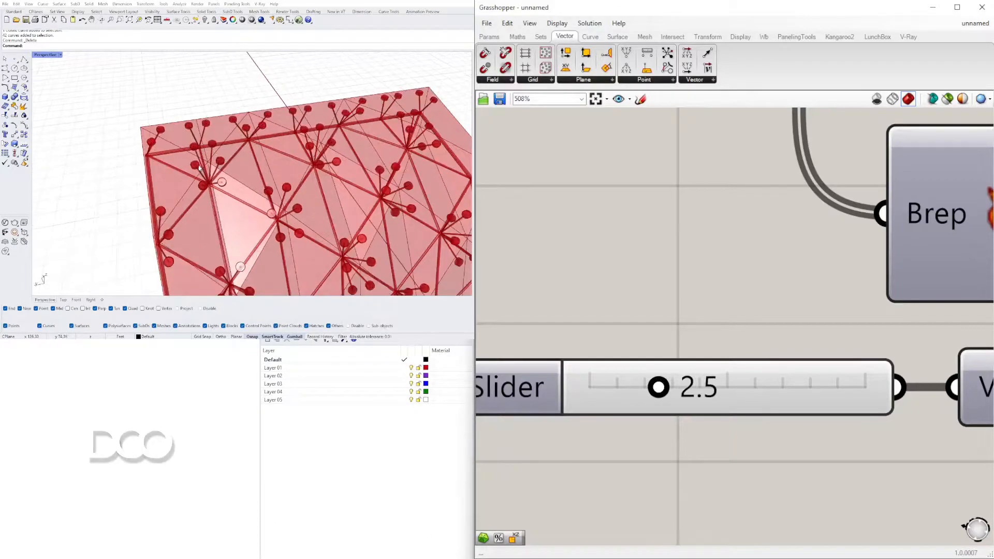
pyautogui.moveTo(204, 187); pyautogui.dragTo(246, 221, button='right')
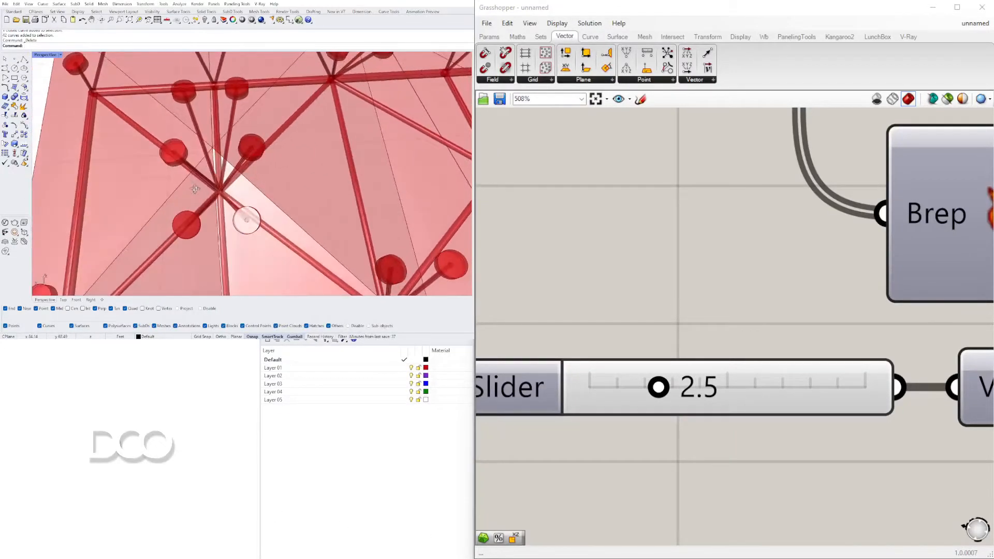
pyautogui.moveTo(188, 159); pyautogui.dragTo(346, 214, button='right')
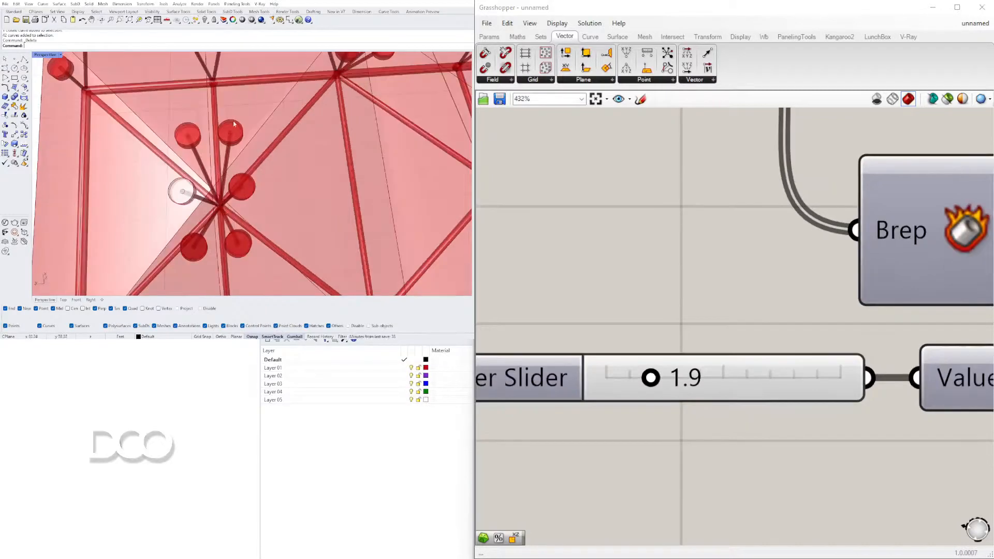
# Set the Circle radius slider that controls the disc size to 0.6
pyautogui.scroll(-5, 214, 186)
pyautogui.moveTo(214, 185); pyautogui.dragTo(252, 171, button='right')
pyautogui.scroll(-4, 798, 253)
pyautogui.scroll(-8, 799, 253)
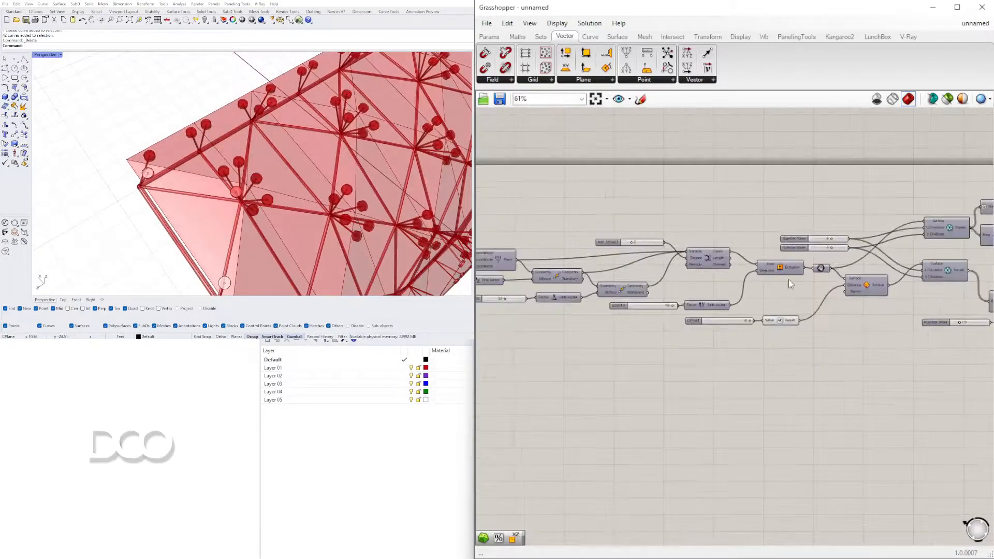
pyautogui.scroll(3, 777, 275)
pyautogui.scroll(7, 752, 221)
pyautogui.moveTo(720, 220)
pyautogui.mouseDown()
pyautogui.moveTo(710, 220)
pyautogui.moveTo(716, 231)
pyautogui.mouseUp()
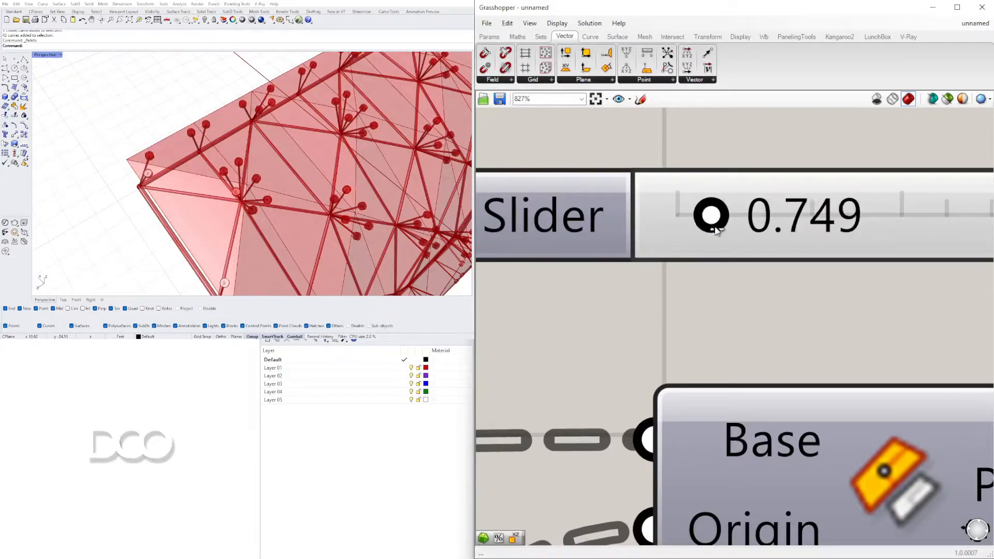
pyautogui.doubleClick(815, 222)
pyautogui.write('.6')
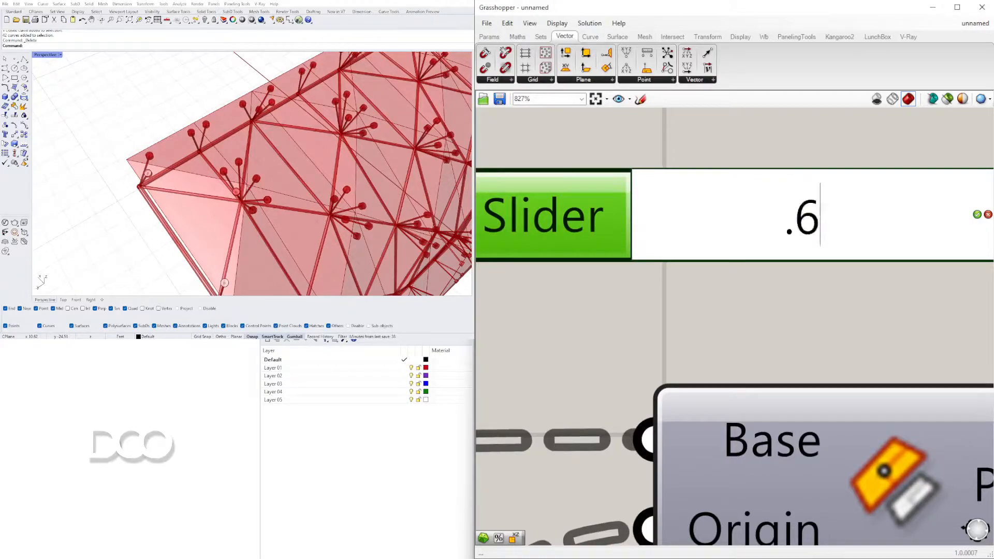
pyautogui.press('Return')
# Set the Offset Curve distance slider to 1.0 to cluster the smaller discs tightly around the frame nodes
pyautogui.scroll(-10, 543, 366)
pyautogui.scroll(10, 582, 342)
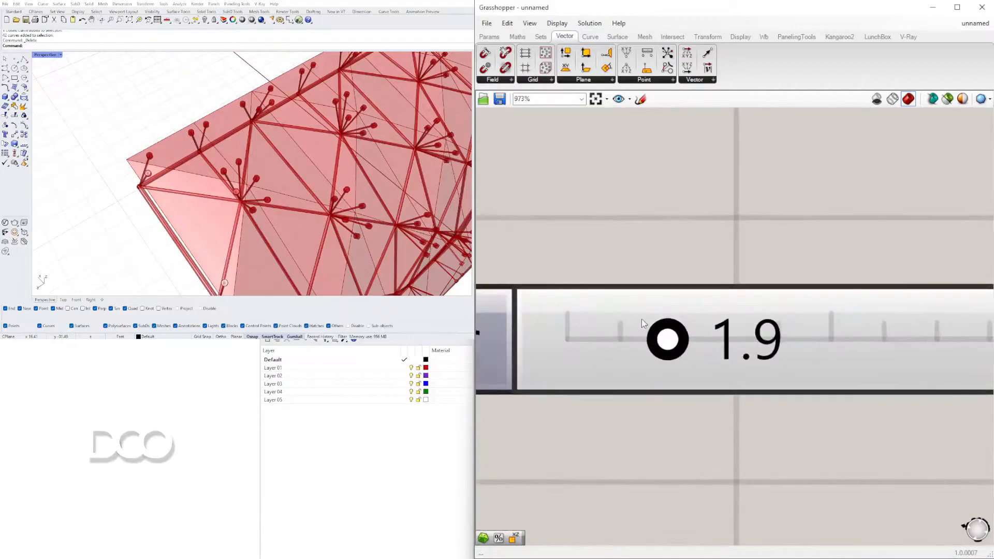
pyautogui.moveTo(646, 337); pyautogui.dragTo(624, 335)
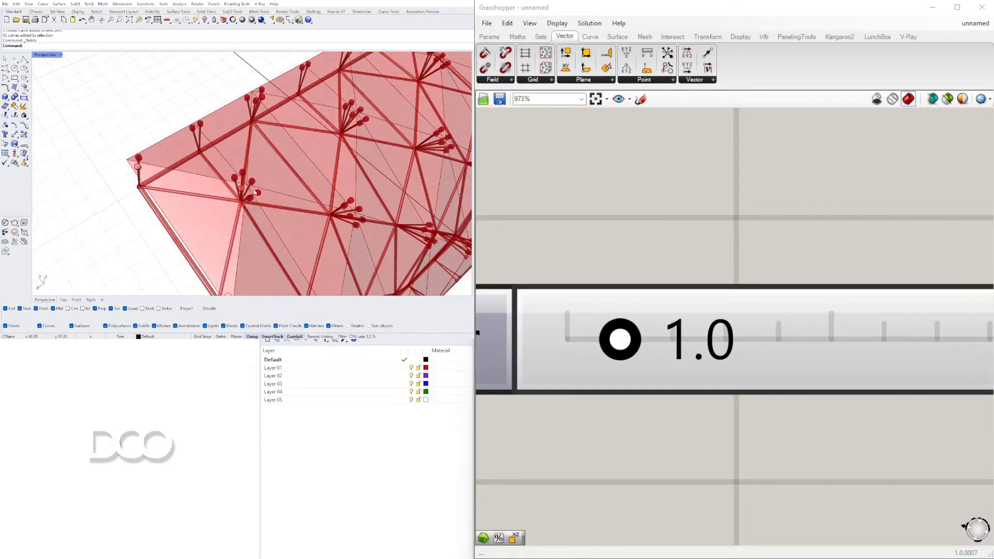
# Raise the Offset Curve distance slider to 1.2 and check the disc clusters around the frame nodes
pyautogui.scroll(10, 252, 193)
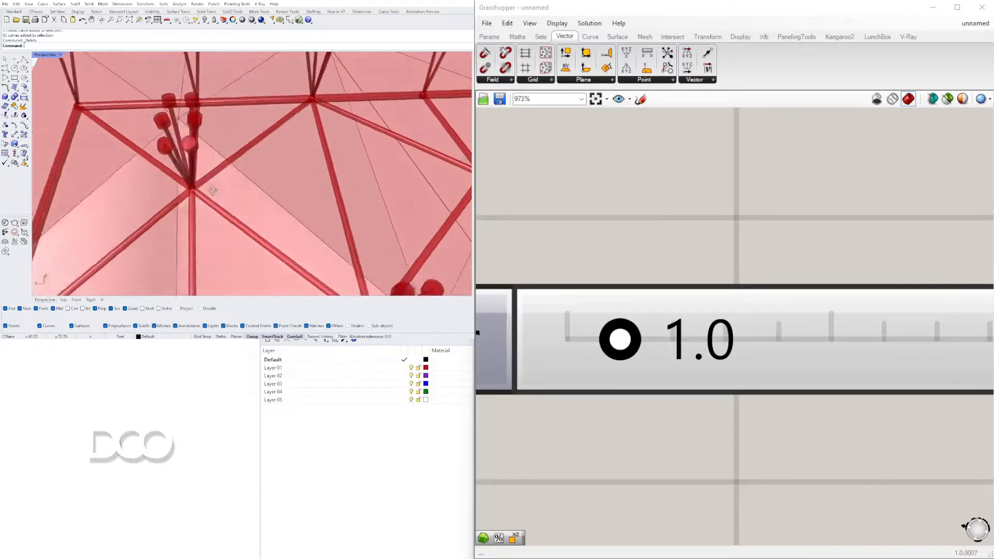
pyautogui.scroll(-10, 214, 192)
pyautogui.moveTo(269, 180); pyautogui.dragTo(354, 198, button='right')
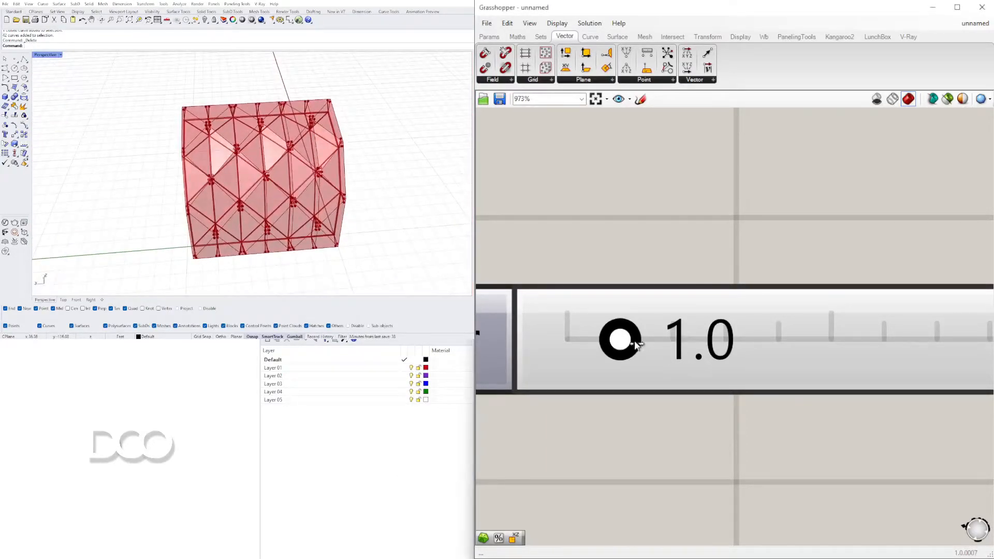
pyautogui.moveTo(639, 341); pyautogui.dragTo(642, 343)
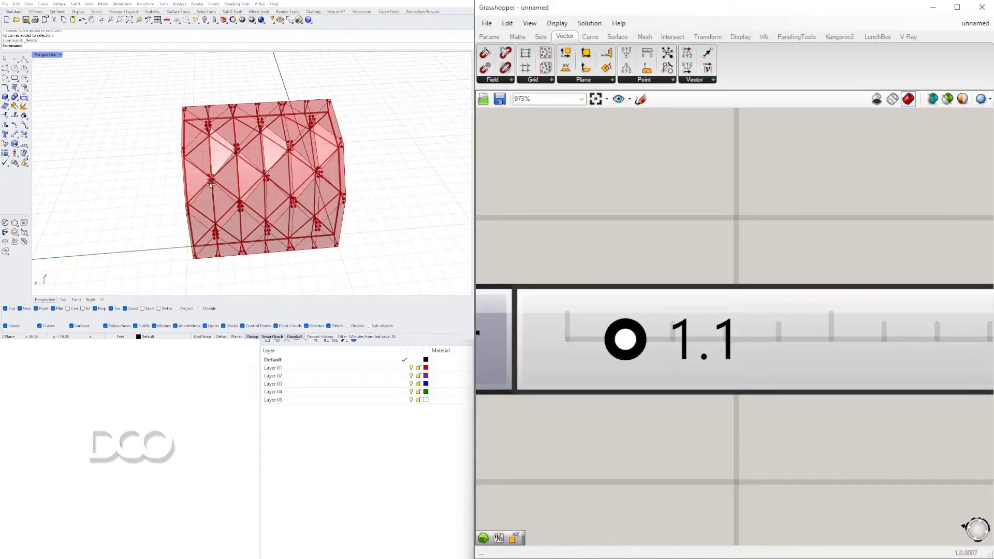
pyautogui.moveTo(210, 185)
pyautogui.mouseDown(button='right')
pyautogui.moveTo(195, 197)
pyautogui.moveTo(199, 208)
pyautogui.moveTo(220, 189)
pyautogui.moveTo(324, 155)
pyautogui.moveTo(215, 173)
pyautogui.moveTo(225, 174)
pyautogui.mouseUp(button='right')
pyautogui.scroll(5, 200, 206)
pyautogui.scroll(-8, 795, 228)
pyautogui.scroll(-6, 661, 269)
# Lower the slider driving the Offset Surface distance to 3 to bring the two facade layers closer together
pyautogui.moveTo(514, 269); pyautogui.dragTo(698, 221, button='right')
pyautogui.scroll(8, 728, 323)
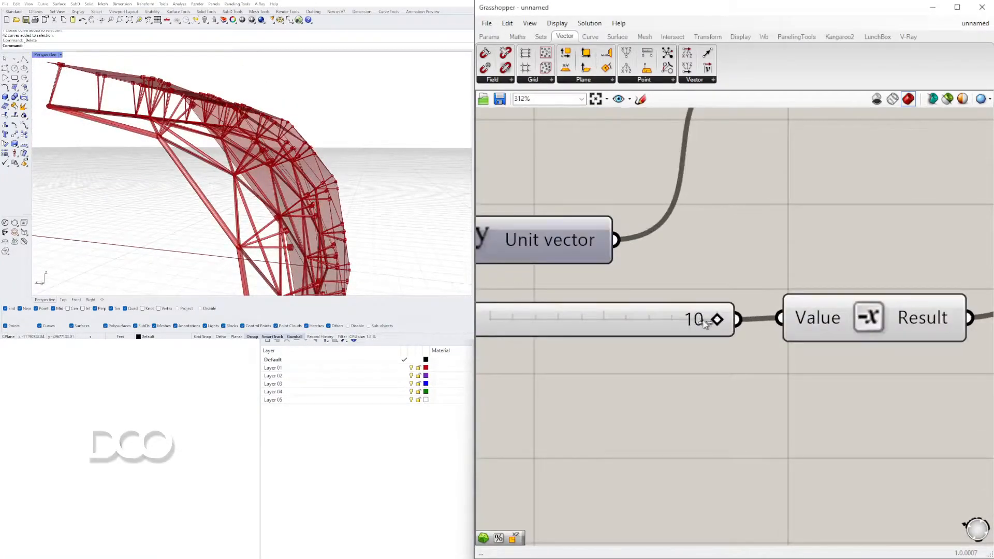
pyautogui.moveTo(656, 322); pyautogui.dragTo(595, 321)
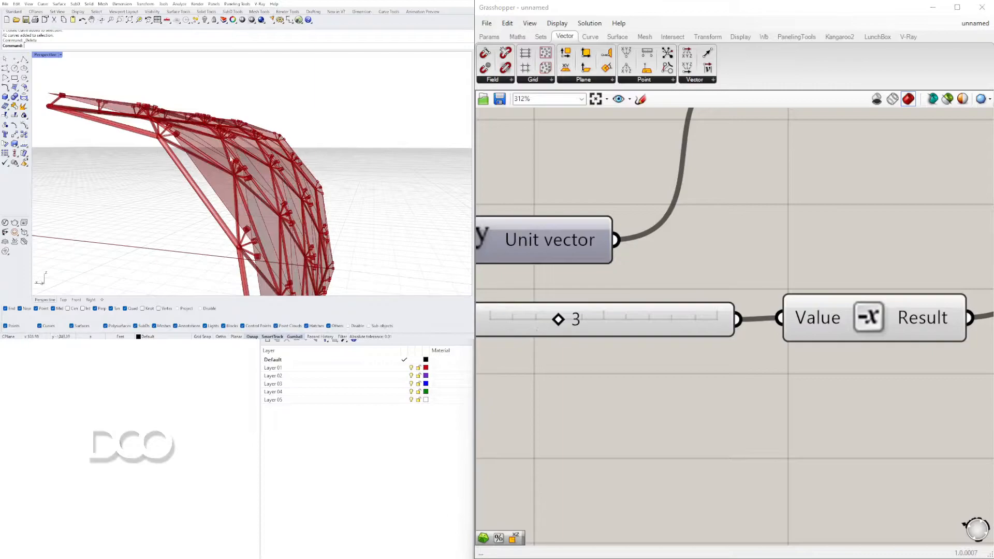
pyautogui.moveTo(272, 226); pyautogui.dragTo(326, 240, button='right')
pyautogui.scroll(5, 280, 202)
pyautogui.moveTo(280, 202); pyautogui.dragTo(295, 138, button='right')
pyautogui.scroll(-8, 255, 180)
pyautogui.scroll(6, 269, 176)
pyautogui.scroll(-6, 261, 140)
pyautogui.scroll(-7, 630, 263)
pyautogui.scroll(-2, 838, 309)
# Turn on the preview of the Offset Curve component that positions the corner discs and inspect its panel outlines
pyautogui.moveTo(927, 323); pyautogui.dragTo(637, 365, button='right')
pyautogui.scroll(2, 781, 340)
pyautogui.moveTo(781, 340); pyautogui.dragTo(906, 347, button='right')
pyautogui.scroll(2, 808, 361)
pyautogui.moveTo(808, 362); pyautogui.dragTo(735, 321, button='right')
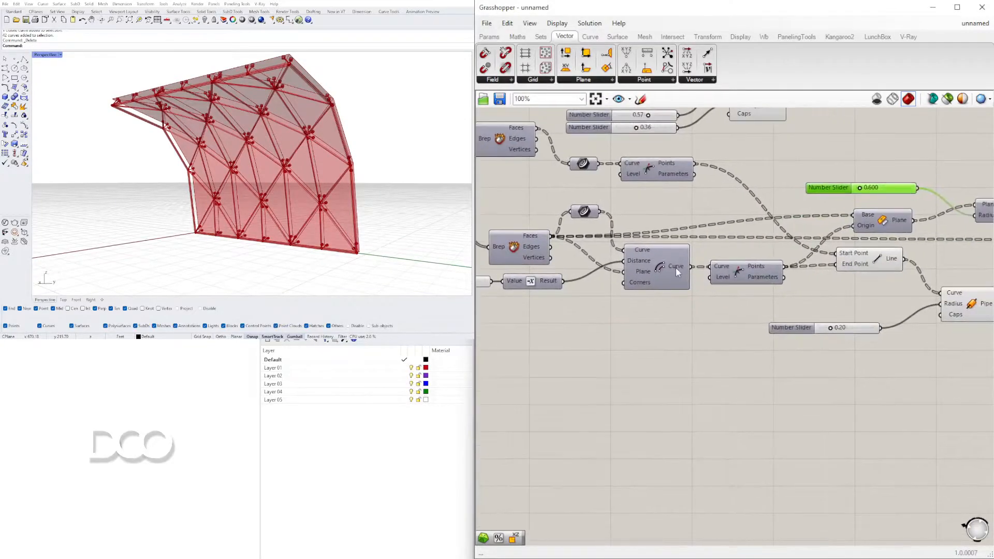
pyautogui.rightClick(657, 265)
pyautogui.click(675, 290)
pyautogui.moveTo(295, 192); pyautogui.dragTo(150, 187, button='right')
pyautogui.scroll(3, 151, 188)
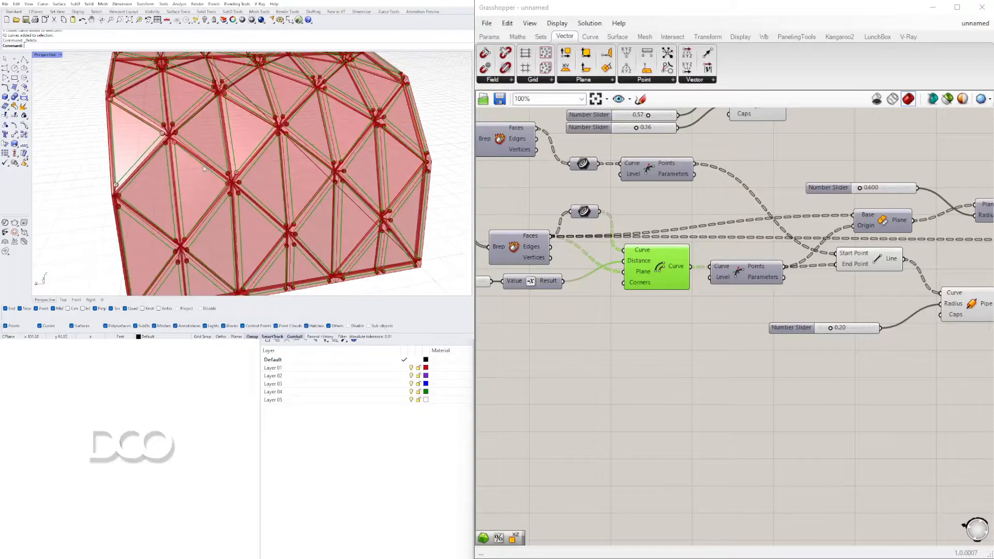
# Duplicate the Offset Curve component with its distance slider and Negative component, and offset the first Offset Curve's output with the copy
pyautogui.doubleClick(725, 367)
pyautogui.click(650, 282)
pyautogui.click(650, 282)
pyautogui.moveTo(597, 317); pyautogui.dragTo(771, 318, button='right')
pyautogui.keyDown('shift'); pyautogui.click(697, 290); pyautogui.keyUp('shift')
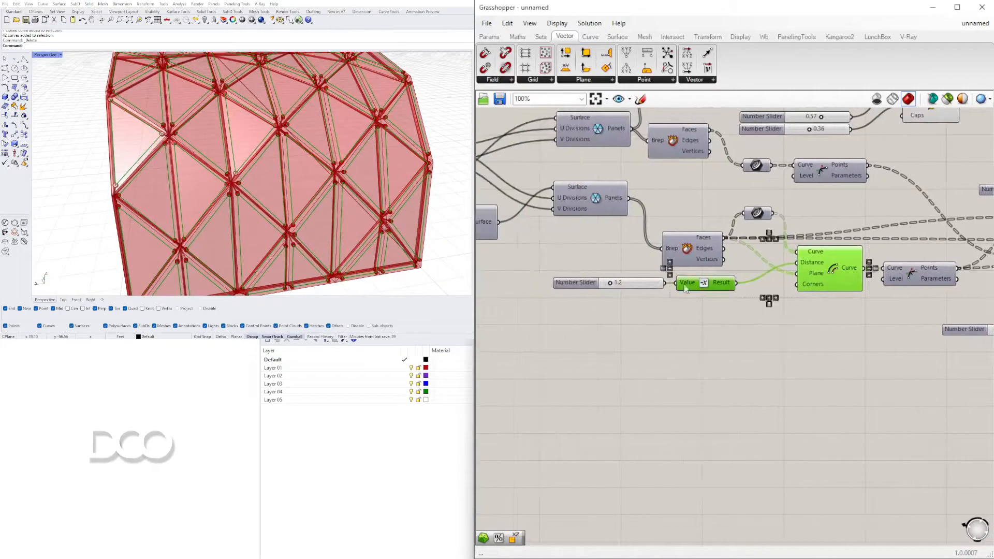
pyautogui.keyDown('shift'); pyautogui.click(577, 284); pyautogui.keyUp('shift')
pyautogui.keyDown('alt'); pyautogui.moveTo(840, 272); pyautogui.dragTo(865, 393); pyautogui.keyUp('alt')
pyautogui.scroll(3, 865, 274)
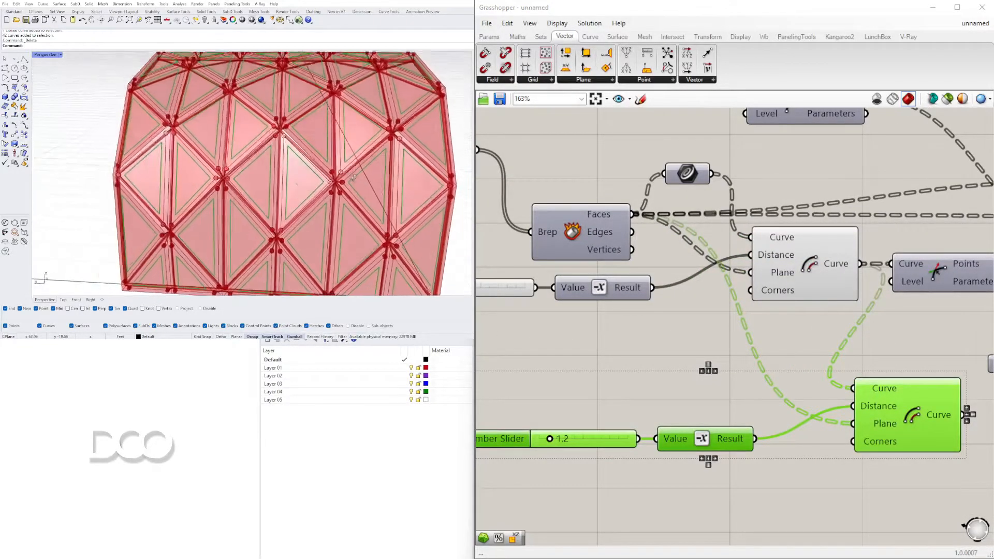
# Feed the copied Negative component from the original 1.2 distance slider and delete the duplicate slider
pyautogui.click(558, 335)
pyautogui.moveTo(558, 335); pyautogui.dragTo(606, 295, button='right')
pyautogui.moveTo(675, 366); pyautogui.dragTo(741, 361)
pyautogui.press('Delete')
pyautogui.scroll(-3, 649, 362)
pyautogui.scroll(2, 756, 392)
# Hide the preview of the first Offset Curve component, leaving only the second offset outlines displayed
pyautogui.click(373, 192)
pyautogui.moveTo(372, 193); pyautogui.dragTo(404, 175, button='right')
pyautogui.click(812, 250)
pyautogui.rightClick(815, 247)
pyautogui.click(841, 269)
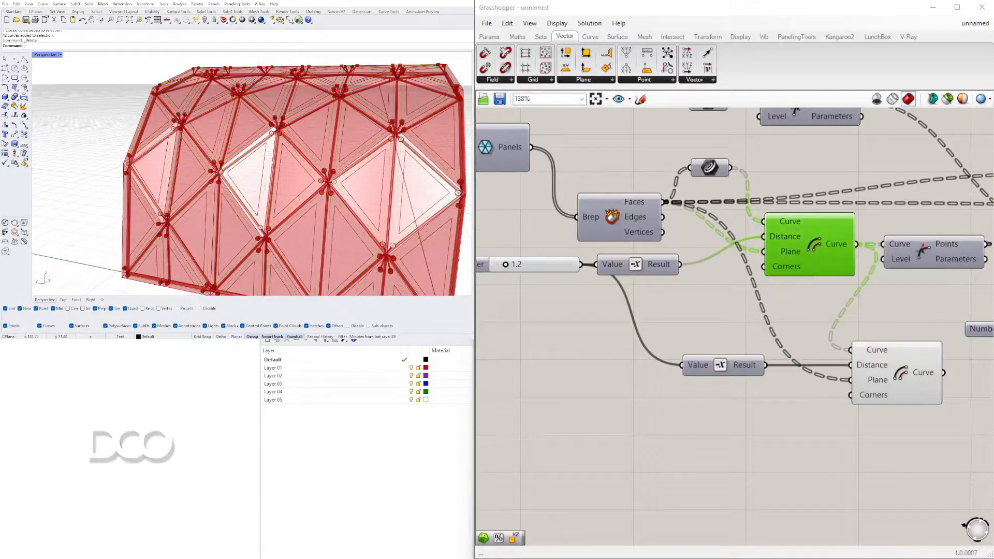
# Move the shared distance slider down and place an Addition component near the second Negative component
pyautogui.moveTo(709, 371); pyautogui.dragTo(764, 379, button='right')
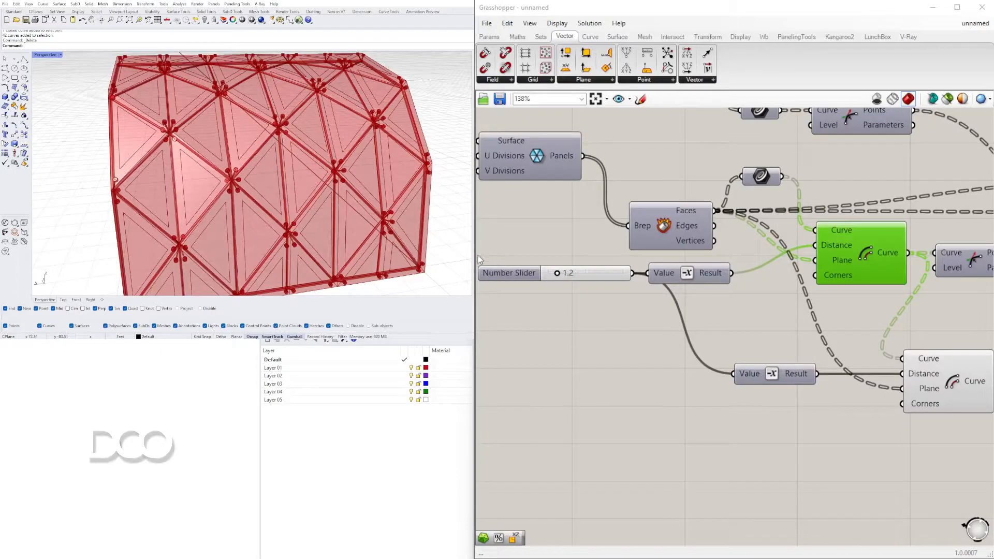
pyautogui.moveTo(504, 280); pyautogui.dragTo(493, 313)
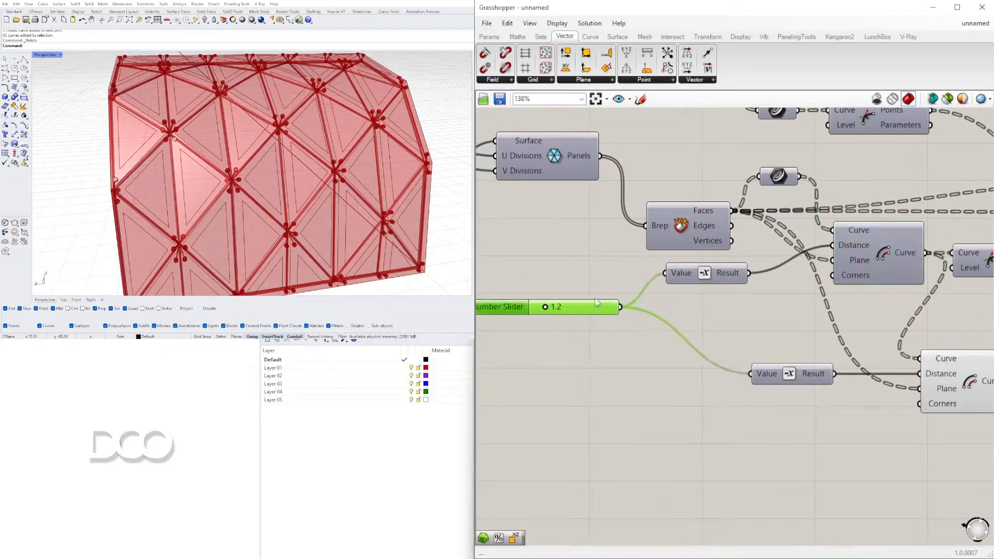
pyautogui.moveTo(567, 387); pyautogui.dragTo(796, 366, button='right')
pyautogui.click(857, 363)
pyautogui.moveTo(887, 367); pyautogui.dragTo(752, 315, button='right')
pyautogui.doubleClick(752, 314)
pyautogui.write('addition')
pyautogui.press('Return')
# Add a number slider, sum it with the shared distance slider in the Addition component, and wire the result to the second Negative
pyautogui.doubleClick(634, 343)
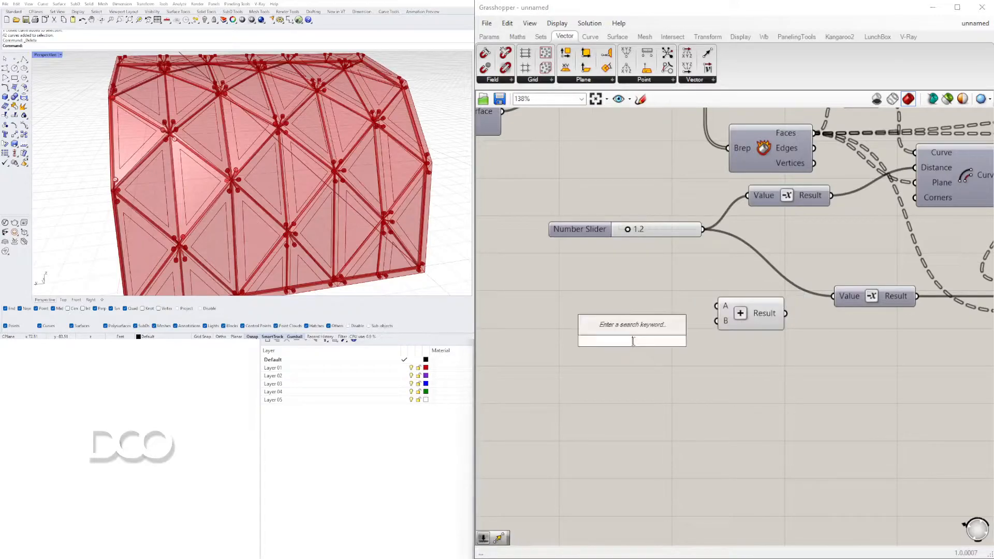
pyautogui.write('1.5')
pyautogui.press('Return')
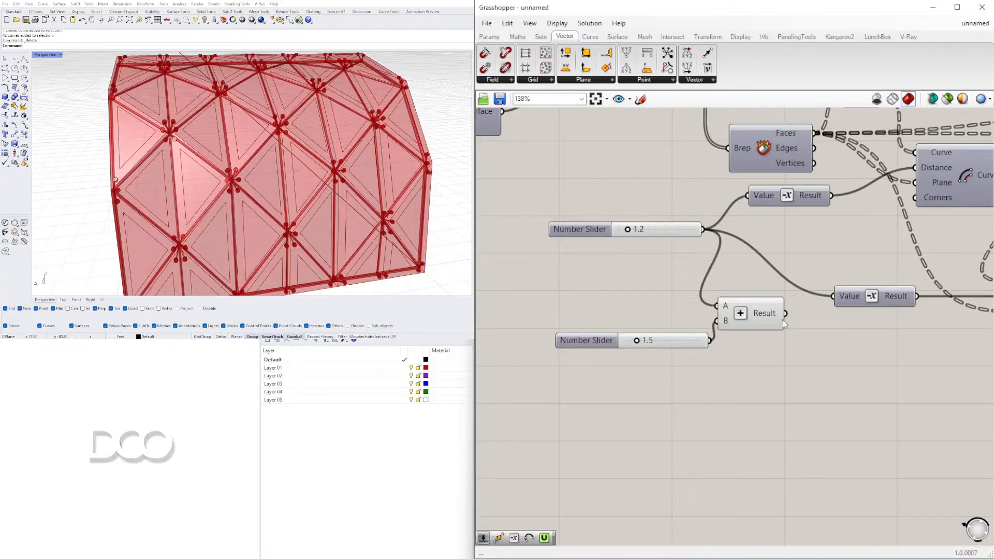
pyautogui.moveTo(828, 306); pyautogui.dragTo(831, 301)
pyautogui.moveTo(738, 316); pyautogui.dragTo(770, 300)
pyautogui.moveTo(586, 340); pyautogui.dragTo(623, 306)
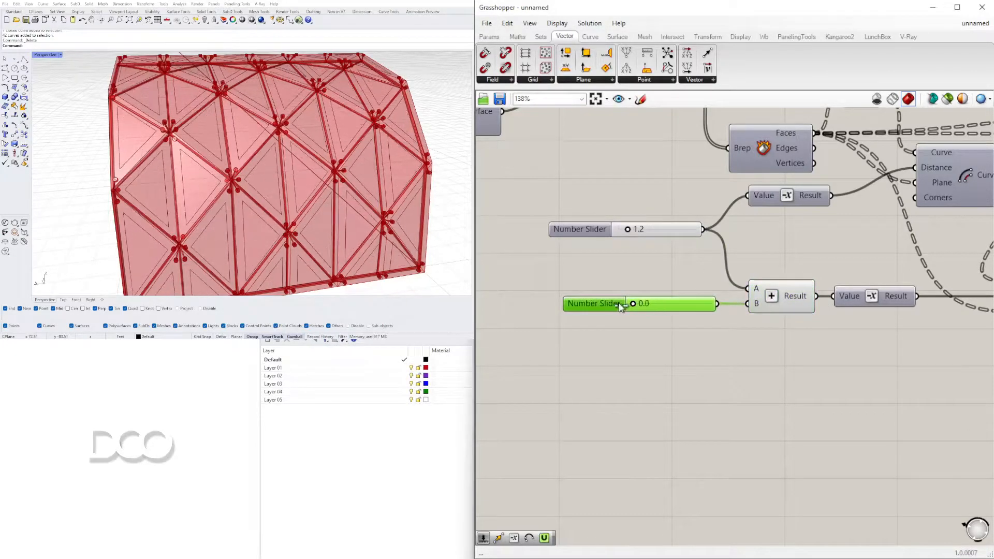
# Try a value of 2.1 on the slider added to the second offset distance and inspect the shrunken outlines
pyautogui.scroll(4, 624, 304)
pyautogui.click(264, 428)
pyautogui.moveTo(264, 179); pyautogui.dragTo(361, 192, button='right')
pyautogui.scroll(4, 361, 192)
pyautogui.moveTo(645, 308); pyautogui.dragTo(681, 304)
pyautogui.scroll(-5, 288, 141)
pyautogui.scroll(4, 288, 141)
pyautogui.moveTo(288, 141); pyautogui.dragTo(337, 145, button='right')
pyautogui.scroll(5, 337, 145)
pyautogui.scroll(-5, 337, 146)
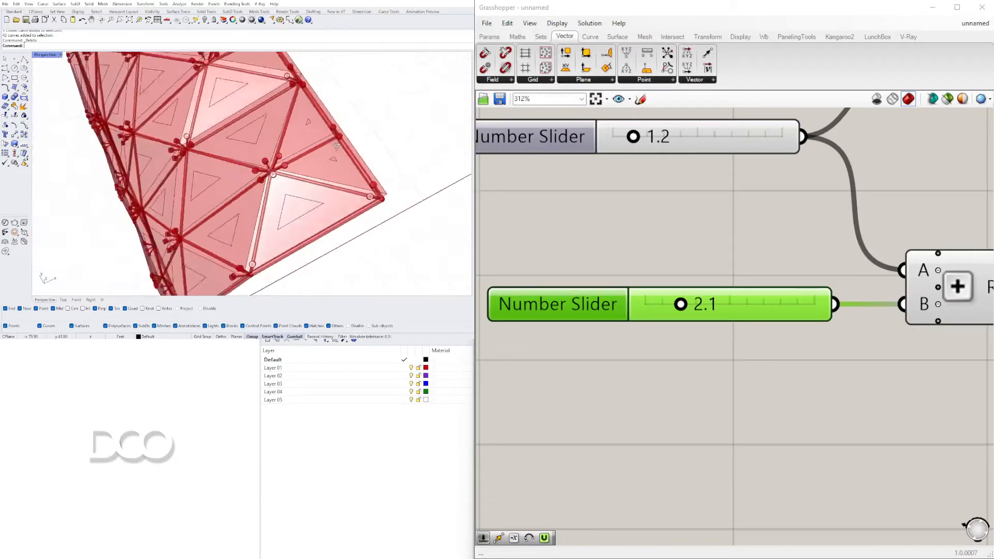
# Set the slider added to the second offset distance to 0.7 to enlarge the inner panel outlines
pyautogui.moveTo(681, 304); pyautogui.dragTo(660, 306)
pyautogui.scroll(-6, 692, 252)
pyautogui.moveTo(692, 253); pyautogui.dragTo(713, 305, button='right')
pyautogui.scroll(-5, 713, 305)
pyautogui.scroll(5, 665, 272)
pyautogui.moveTo(665, 272)
pyautogui.mouseDown(button='right')
pyautogui.moveTo(629, 276)
pyautogui.moveTo(672, 284)
pyautogui.mouseUp(button='right')
pyautogui.click(784, 225)
pyautogui.moveTo(316, 155); pyautogui.dragTo(344, 140, button='right')
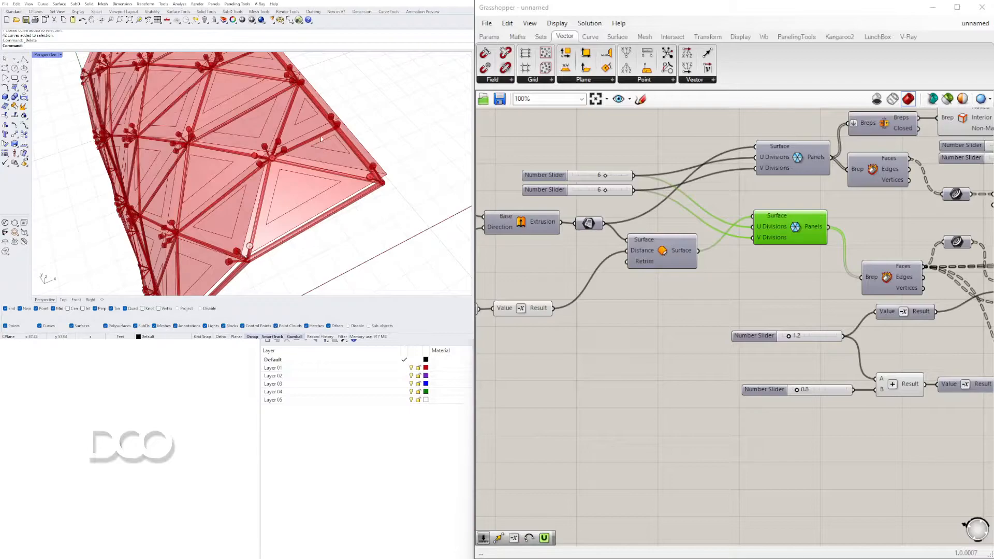
pyautogui.scroll(-5, 337, 141)
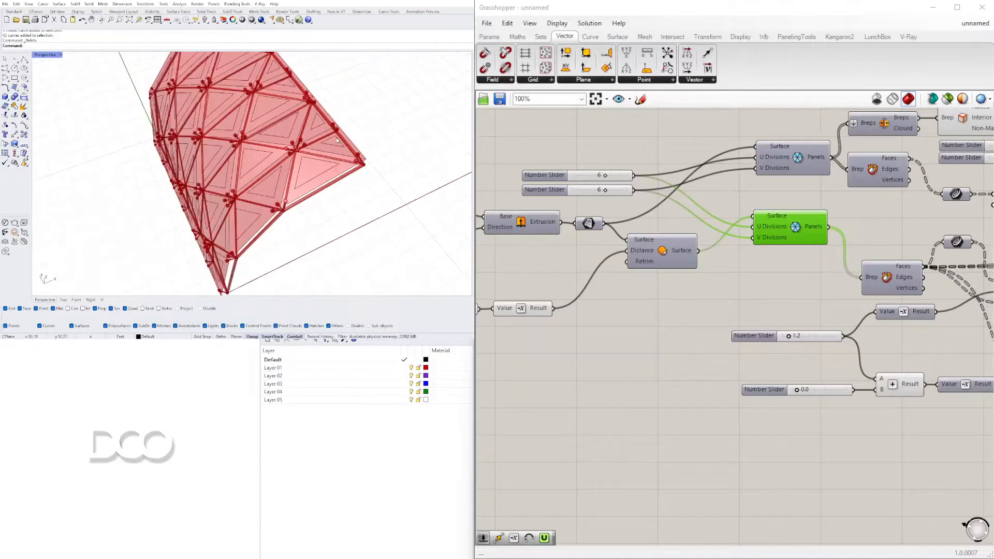
pyautogui.moveTo(931, 412); pyautogui.dragTo(733, 390, button='right')
pyautogui.scroll(3, 607, 371)
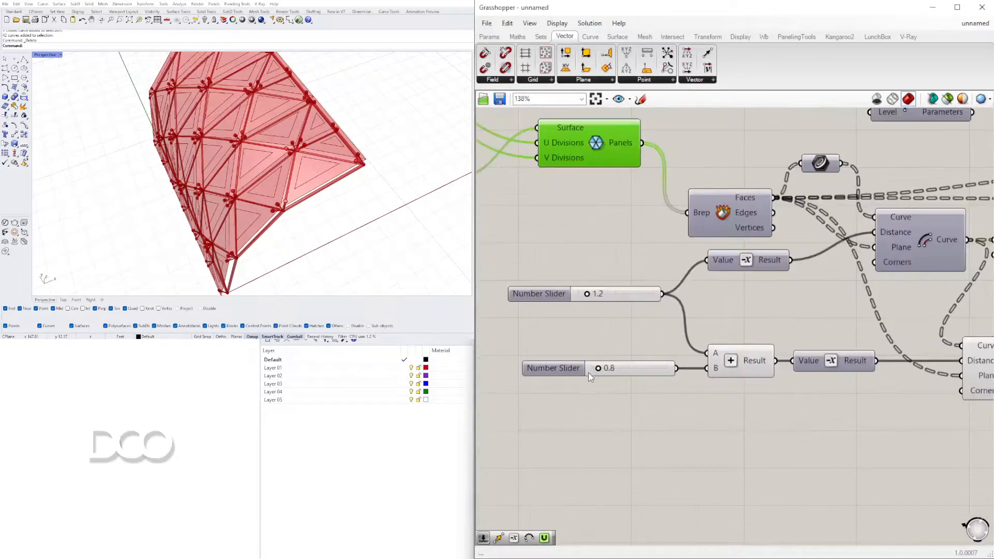
pyautogui.scroll(2, 575, 380)
pyautogui.moveTo(611, 364)
pyautogui.mouseDown()
pyautogui.moveTo(659, 362)
pyautogui.moveTo(612, 366)
pyautogui.mouseUp()
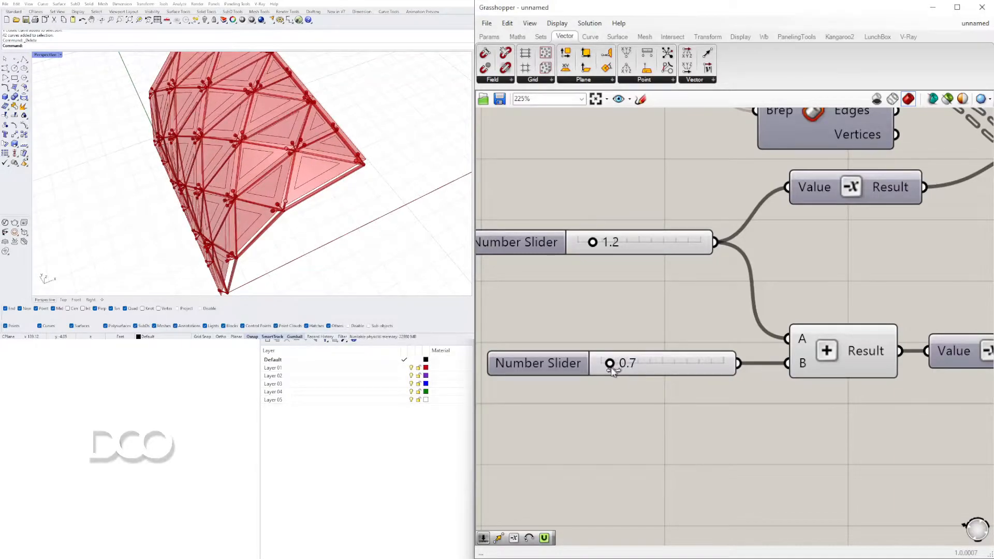
# Try the Round corner option on the second Offset Curve component
pyautogui.scroll(-5, 612, 368)
pyautogui.click(667, 348)
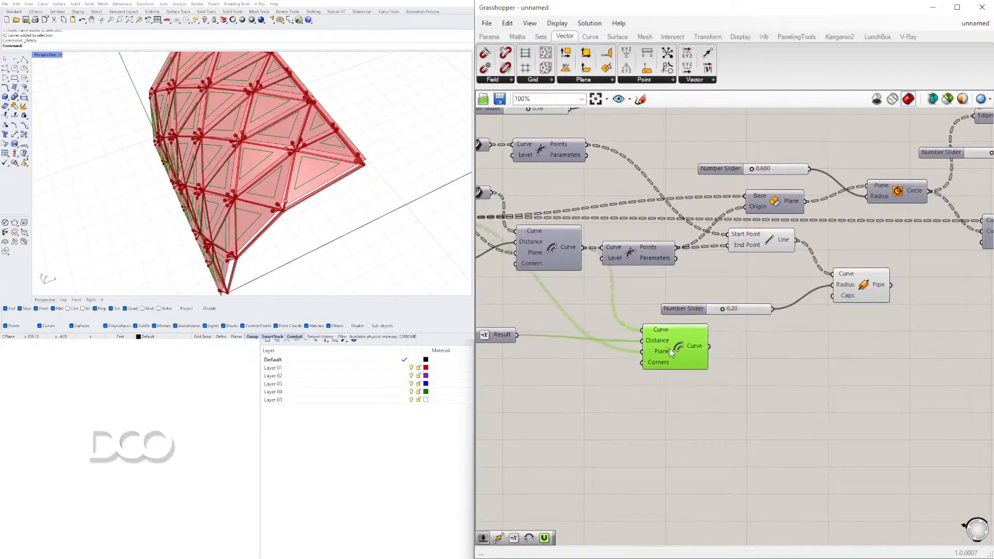
pyautogui.moveTo(683, 350); pyautogui.dragTo(755, 346, button='right')
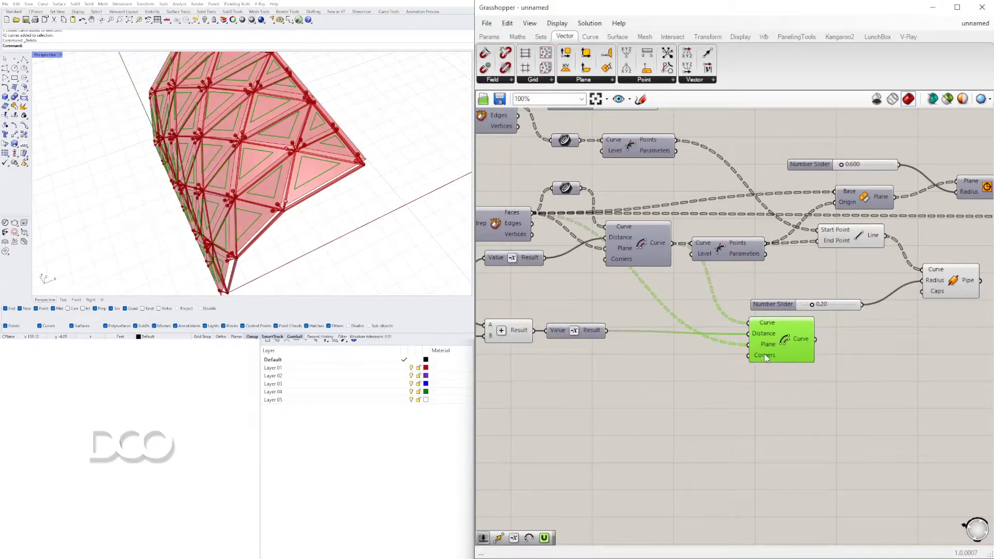
pyautogui.moveTo(771, 360)
pyautogui.rightClick(761, 359)
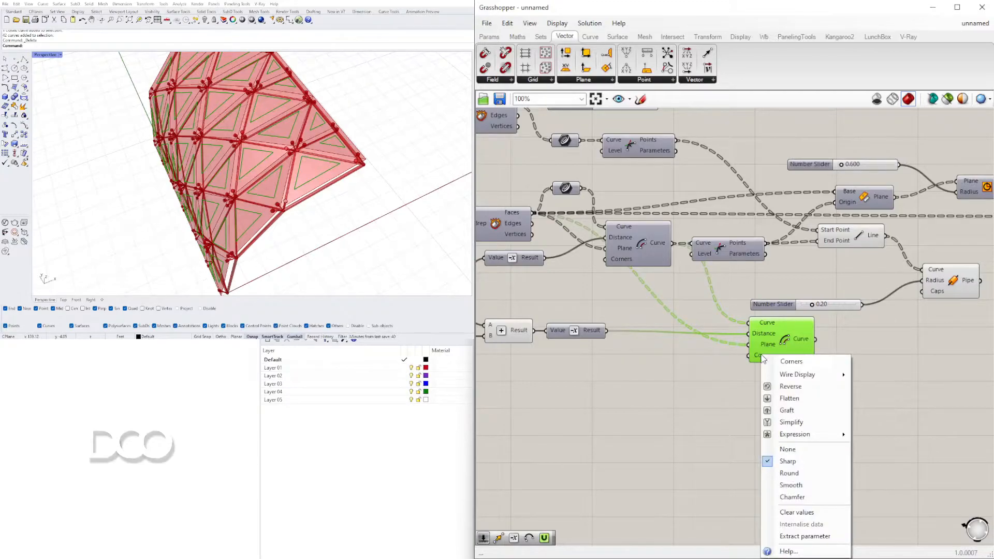
pyautogui.click(786, 476)
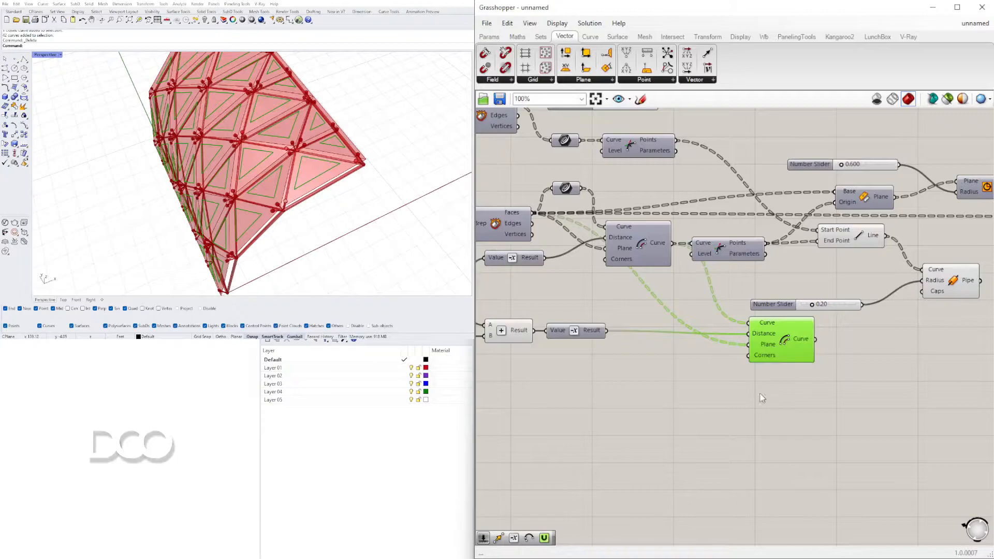
pyautogui.rightClick(760, 360)
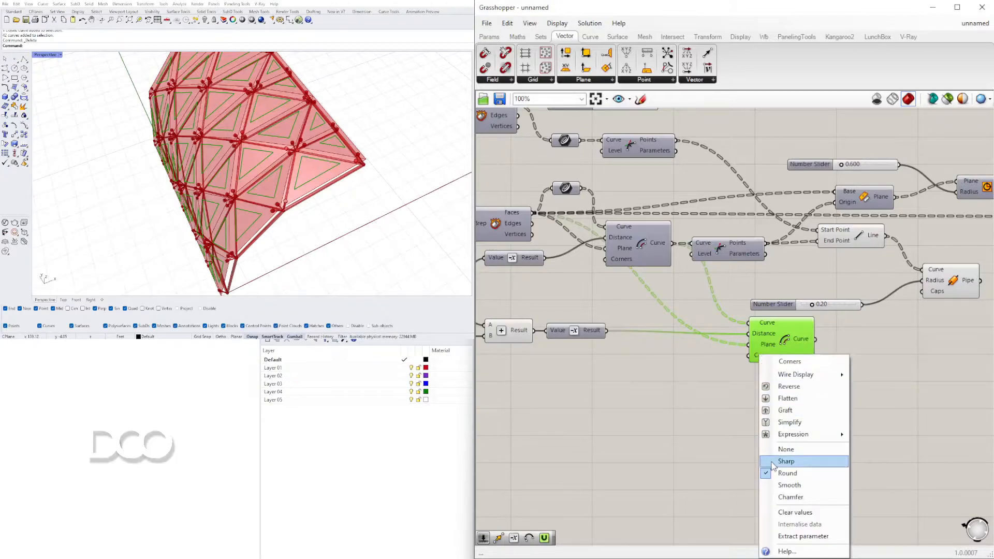
pyautogui.click(786, 449)
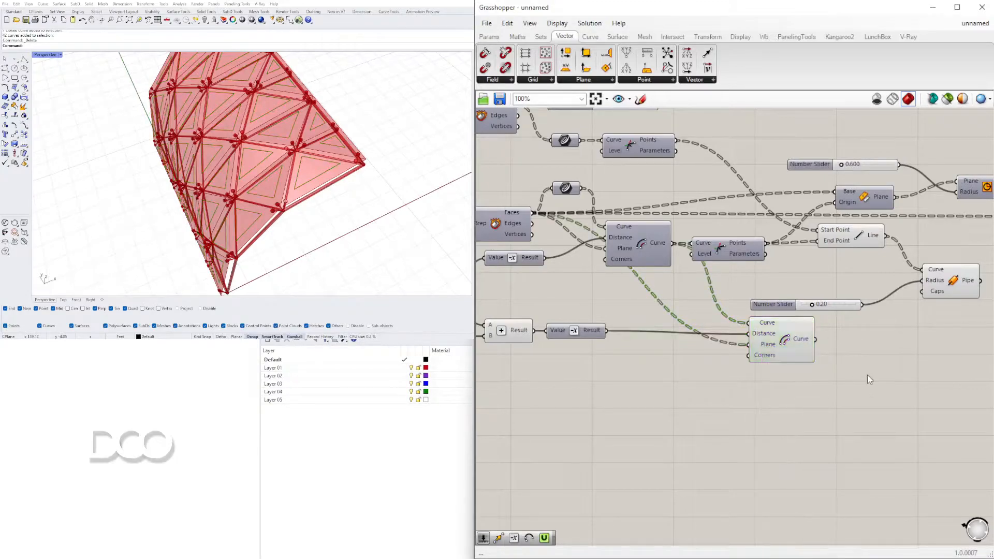
# Add a curve Fillet component and connect the second Offset Curve's output to its Curve input
pyautogui.doubleClick(869, 374)
pyautogui.write('FILL')
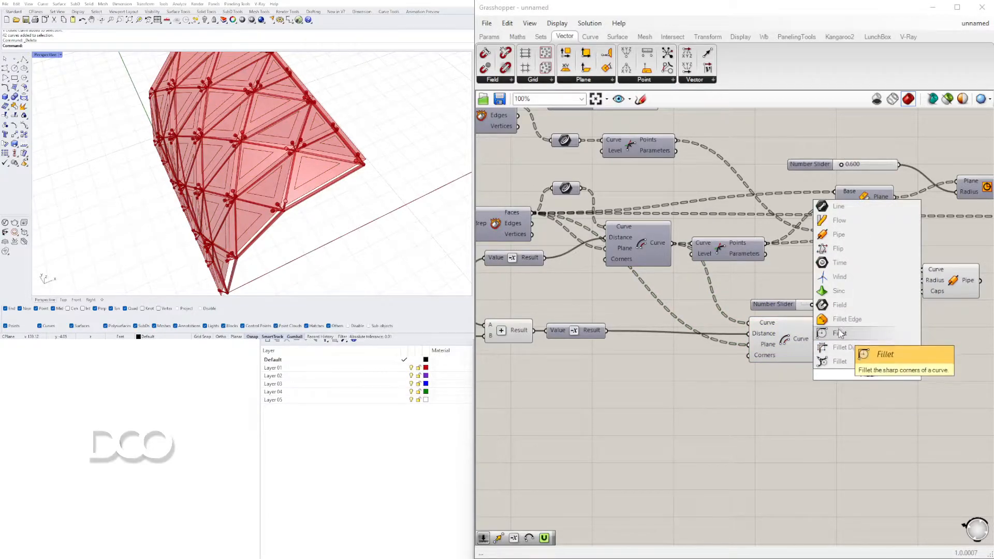
pyautogui.click(840, 363)
pyautogui.moveTo(837, 369); pyautogui.dragTo(838, 370)
pyautogui.moveTo(868, 378); pyautogui.dragTo(864, 368)
pyautogui.click(769, 388)
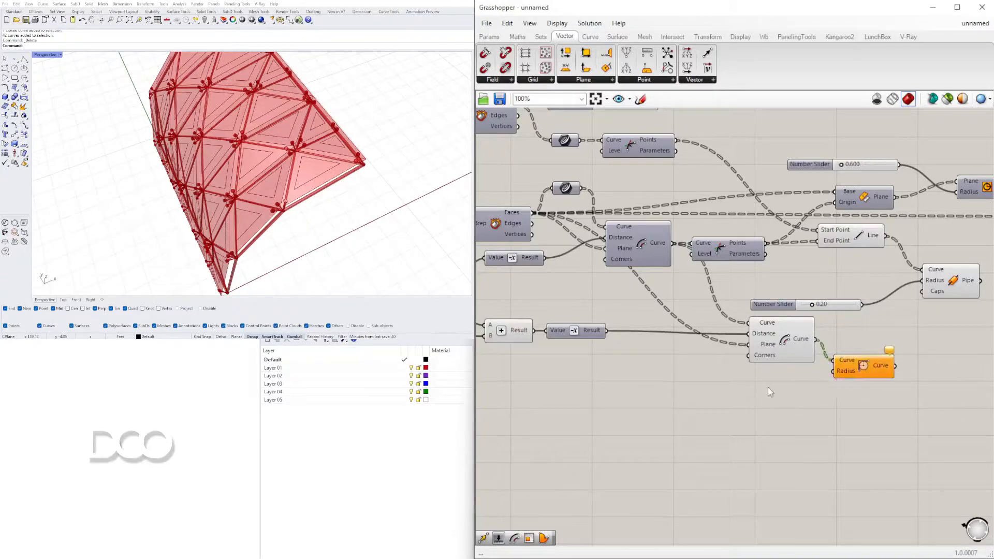
# Create a 1.5 number slider and connect it to the Fillet component's Radius input
pyautogui.doubleClick(768, 387)
pyautogui.write('1.5')
pyautogui.press('Return')
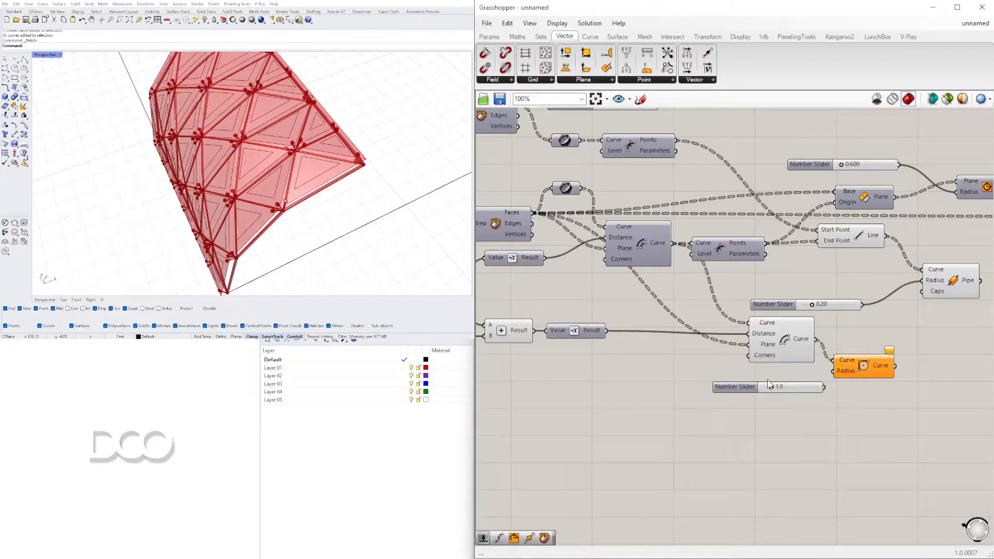
pyautogui.scroll(3, 775, 379)
pyautogui.click(740, 387)
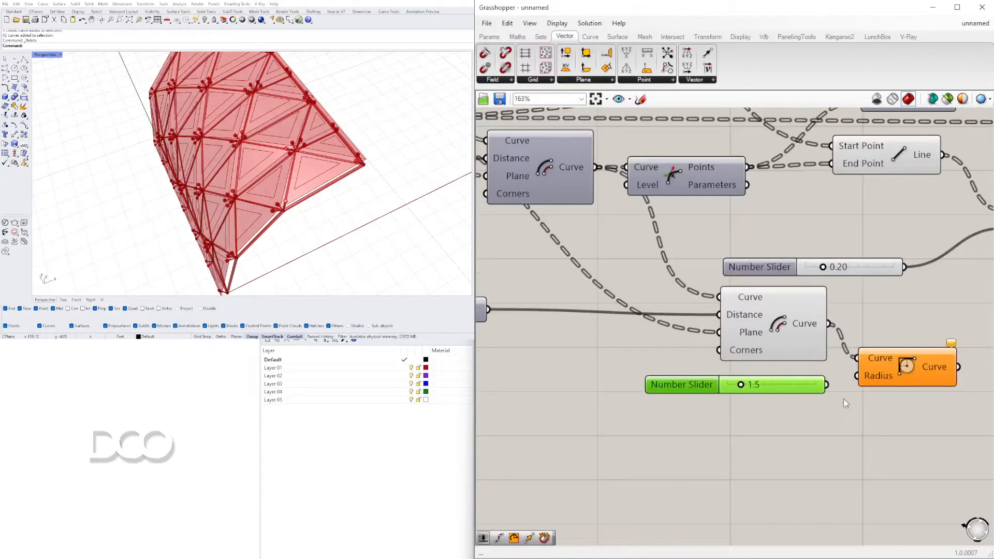
pyautogui.moveTo(836, 389); pyautogui.dragTo(868, 383)
# Hide the second Offset Curve component's preview and inspect the rounded triangular outlines on the panels
pyautogui.click(779, 319)
pyautogui.rightClick(781, 319)
pyautogui.click(790, 335)
pyautogui.moveTo(309, 186); pyautogui.dragTo(378, 148, button='right')
pyautogui.scroll(7, 266, 143)
pyautogui.scroll(-3, 776, 293)
# Add a Region Difference component with the Boundary Surfaces output as Curves A and the filleted curves as Curves B
pyautogui.moveTo(853, 320); pyautogui.dragTo(717, 339, button='right')
pyautogui.scroll(-2, 740, 318)
pyautogui.moveTo(608, 336)
pyautogui.mouseDown(button='right')
pyautogui.moveTo(820, 335)
pyautogui.moveTo(603, 343)
pyautogui.mouseUp(button='right')
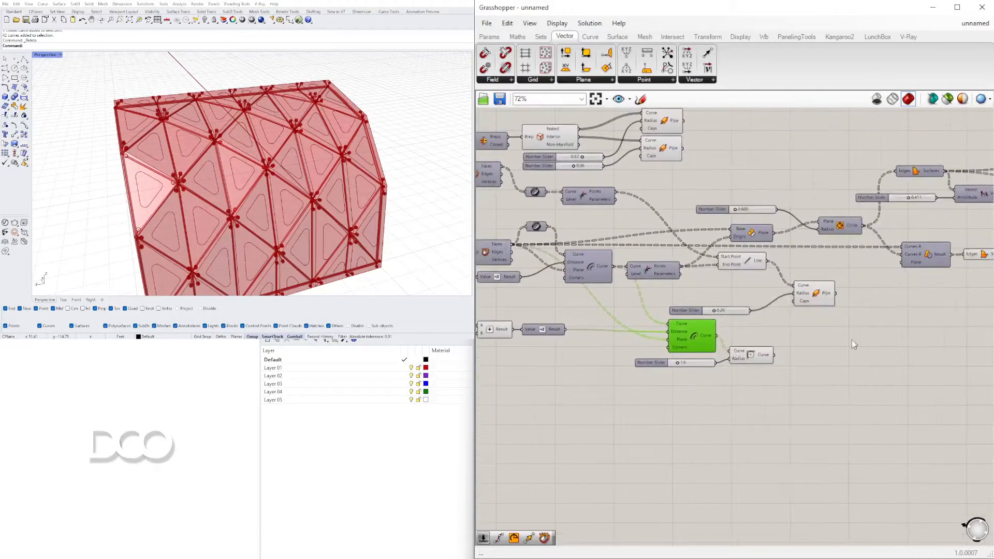
pyautogui.moveTo(824, 342); pyautogui.dragTo(668, 346, button='right')
pyautogui.click(840, 259)
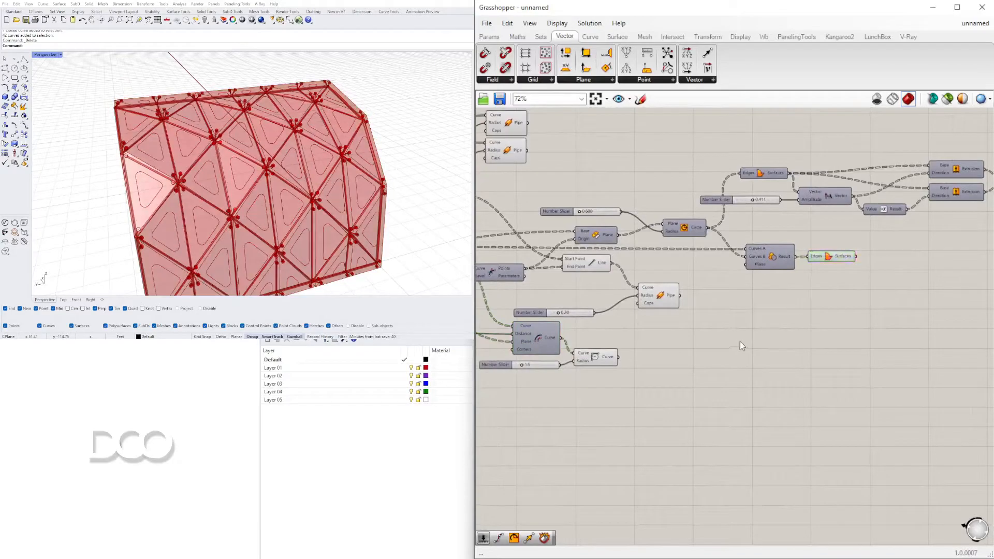
pyautogui.doubleClick(743, 346)
pyautogui.write('REG')
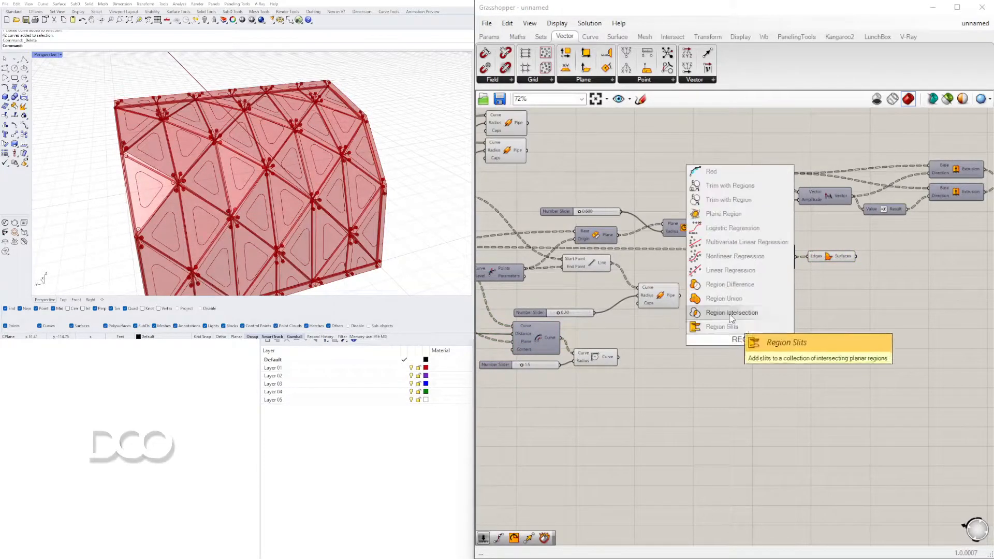
pyautogui.click(738, 288)
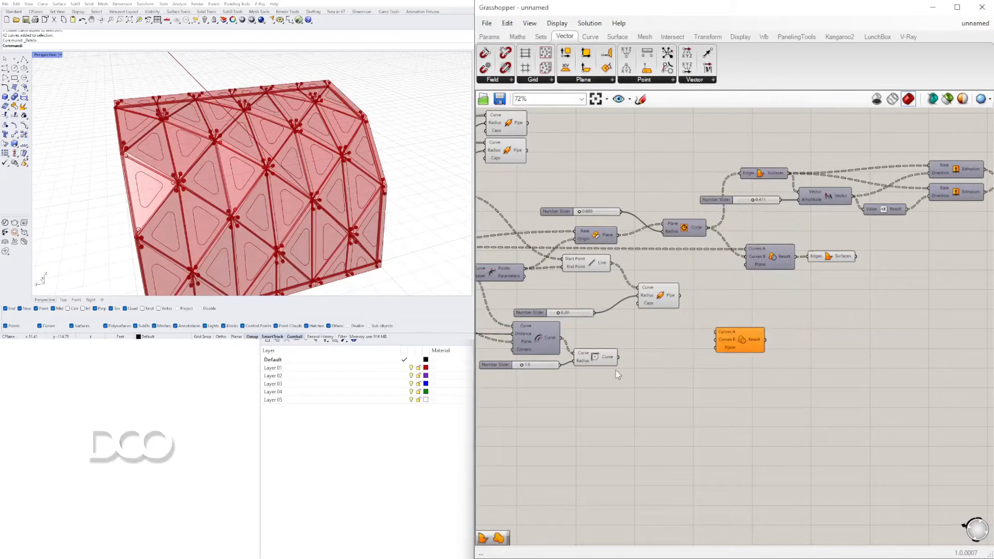
pyautogui.moveTo(724, 339); pyautogui.dragTo(898, 281)
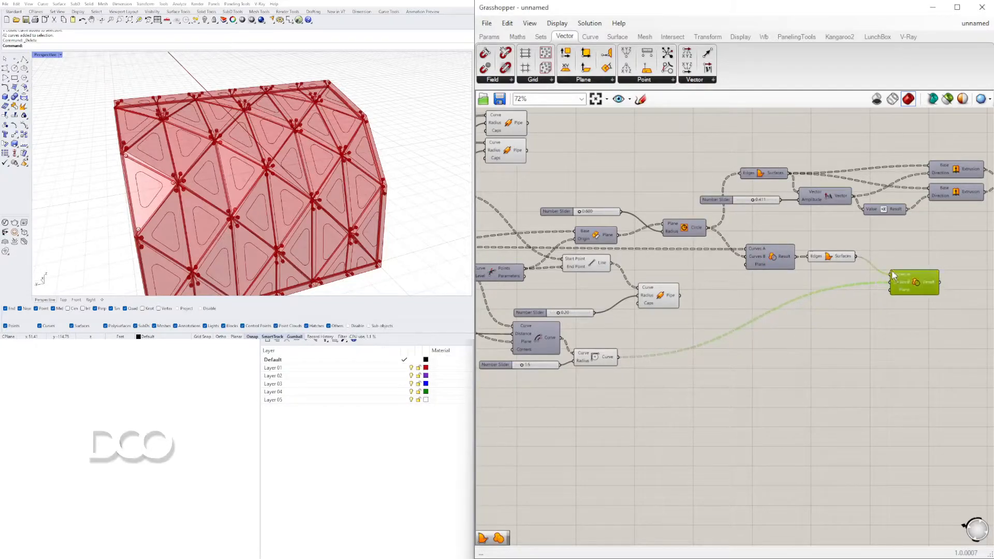
# Flatten the Curves A and Curves B inputs of the new Region Difference component
pyautogui.scroll(3, 874, 268)
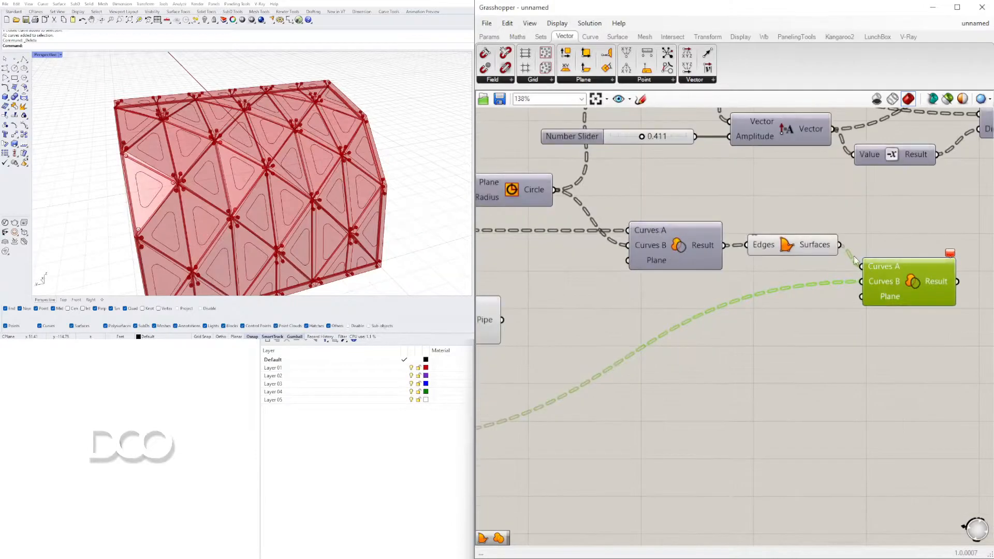
pyautogui.click(793, 250)
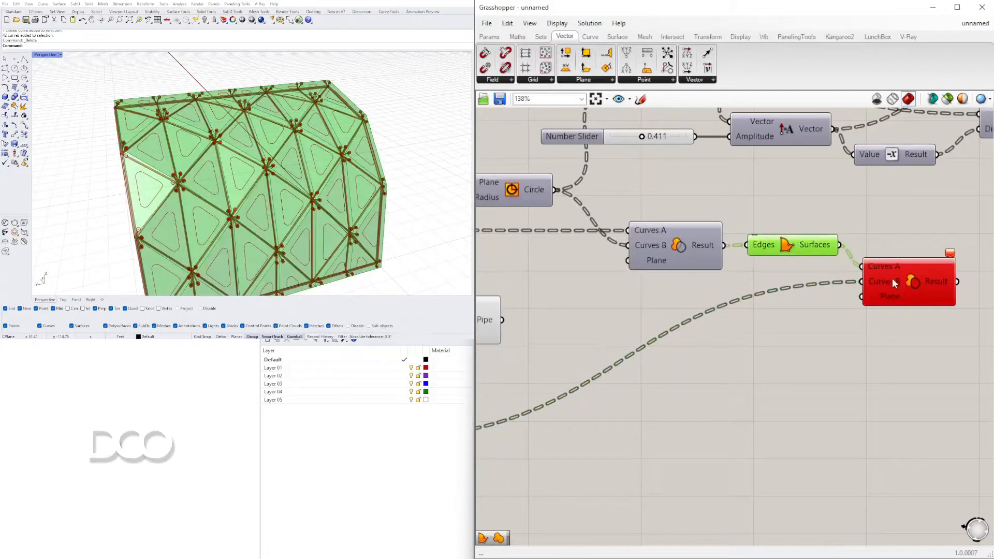
pyautogui.scroll(-2, 891, 282)
pyautogui.scroll(3, 886, 280)
pyautogui.rightClick(884, 280)
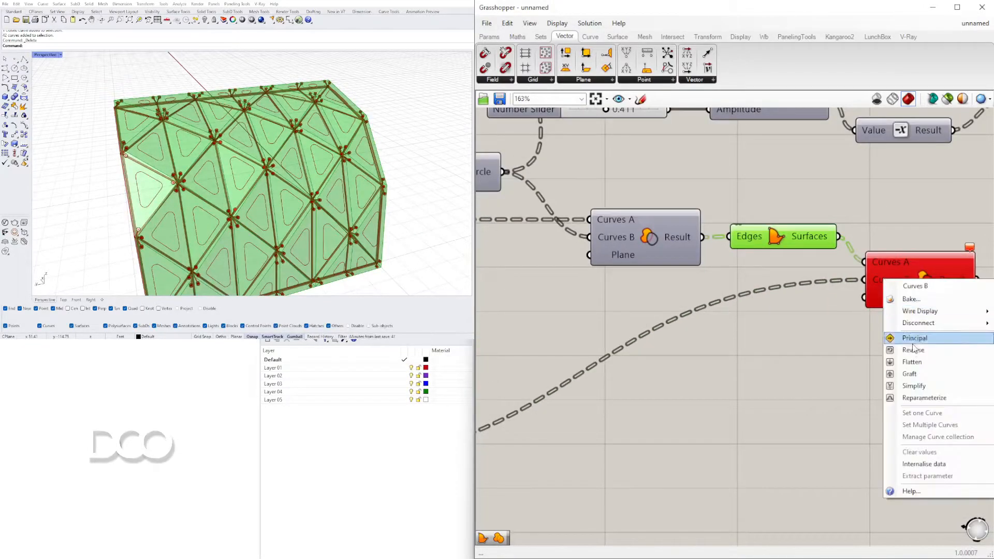
pyautogui.click(912, 361)
pyautogui.rightClick(882, 265)
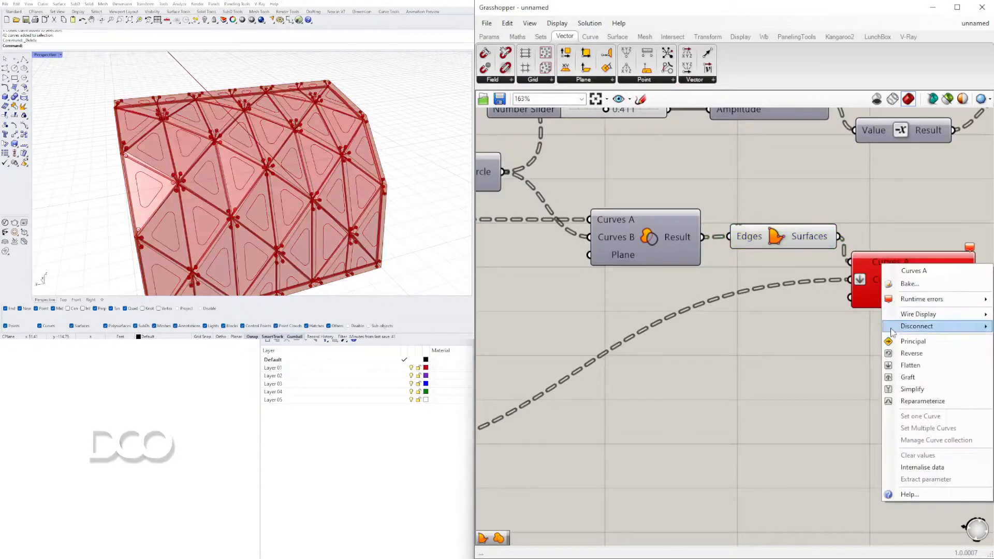
pyautogui.click(907, 365)
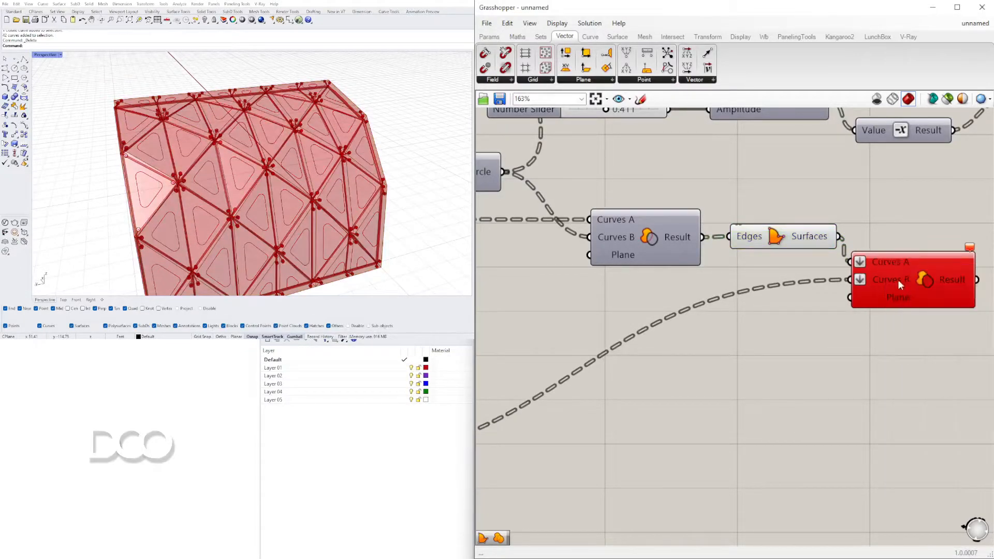
# Graft the Curves A and Curves B inputs of the second Region Difference instead of flattening them
pyautogui.rightClick(887, 267)
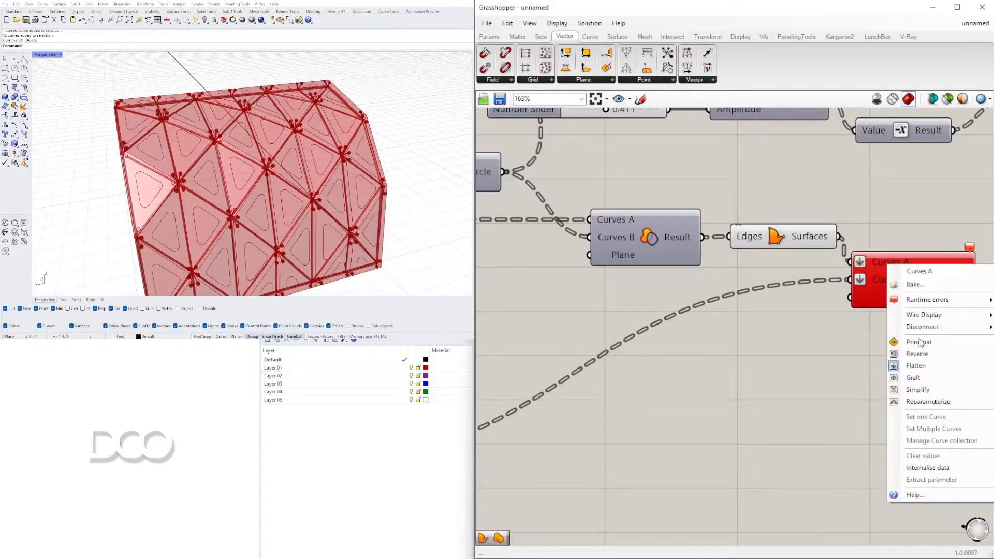
pyautogui.click(914, 377)
pyautogui.rightClick(876, 279)
pyautogui.click(904, 391)
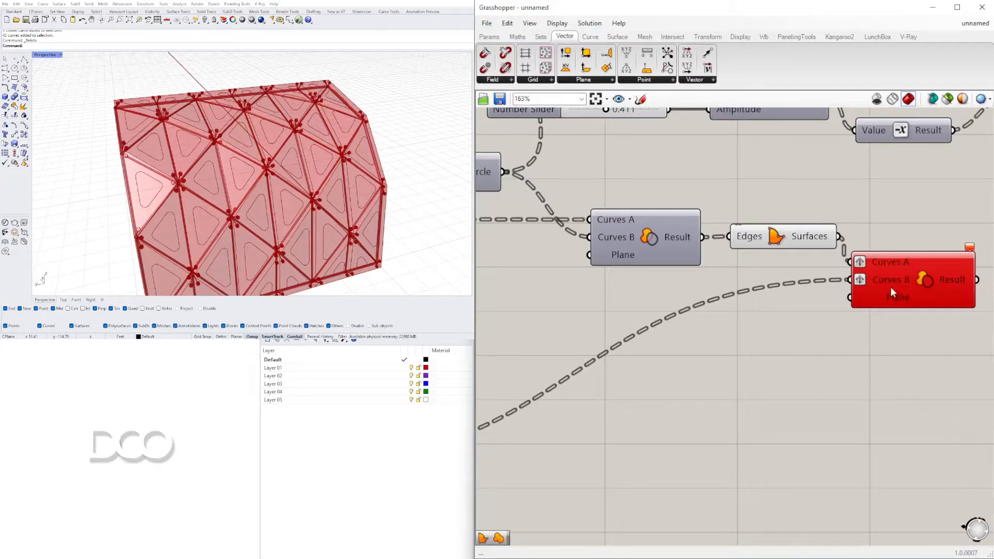
# Feed the first Region Difference's Result into Curves A of the second one, replacing the Boundary Surfaces connection
pyautogui.click(890, 276)
pyautogui.scroll(-4, 880, 280)
pyautogui.moveTo(858, 298); pyautogui.dragTo(878, 295, button='right')
pyautogui.click(599, 371)
pyautogui.moveTo(374, 171)
pyautogui.mouseDown(button='right')
pyautogui.moveTo(371, 133)
pyautogui.moveTo(367, 161)
pyautogui.mouseUp(button='right')
pyautogui.click(850, 257)
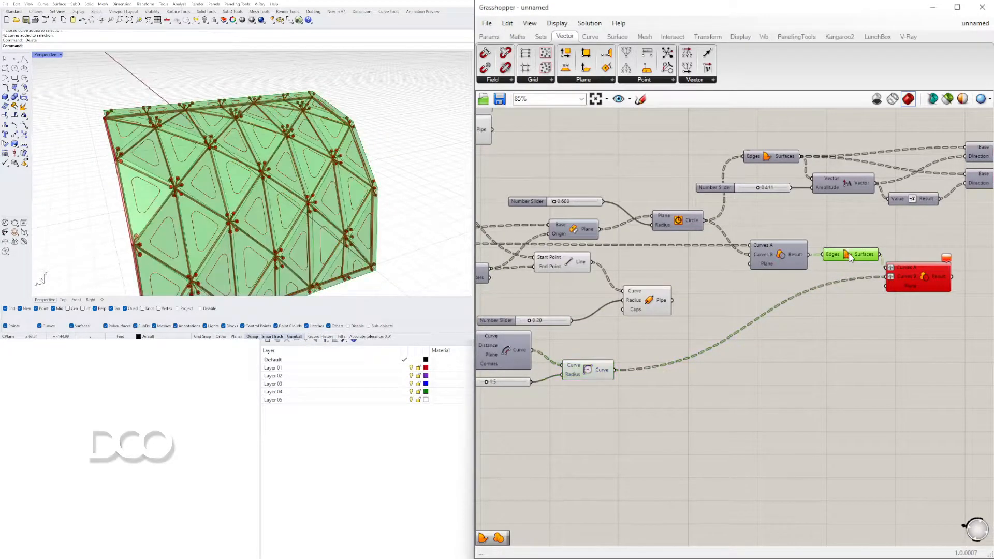
pyautogui.moveTo(918, 274); pyautogui.dragTo(879, 291)
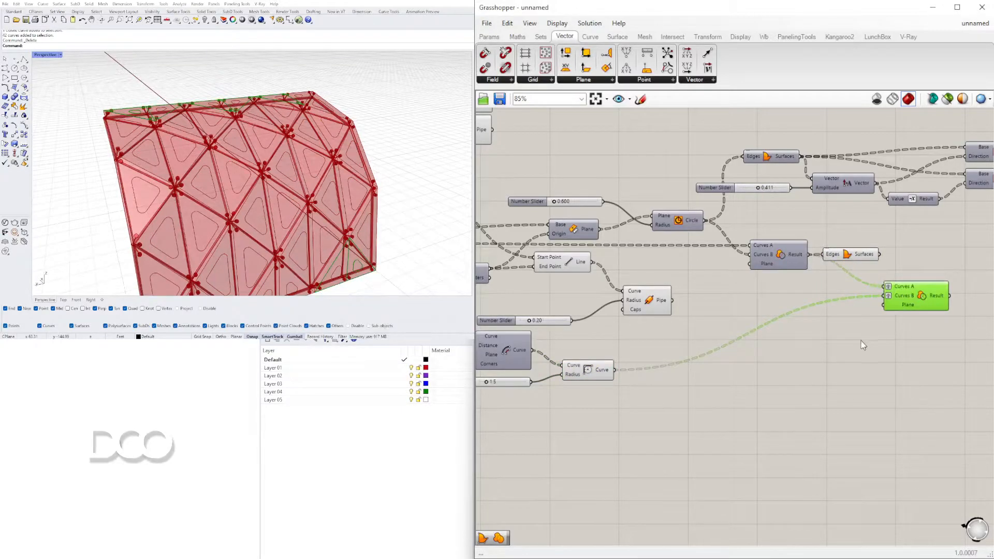
# Remove the grafting from both curve inputs of the second Region Difference
pyautogui.moveTo(891, 293); pyautogui.dragTo(891, 295, button='right')
pyautogui.rightClick(891, 294)
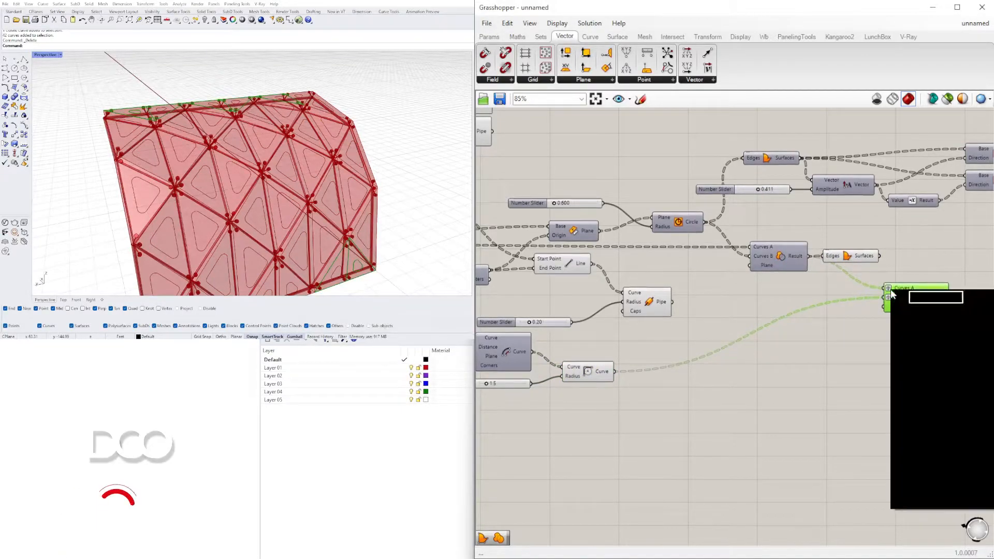
pyautogui.click(900, 386)
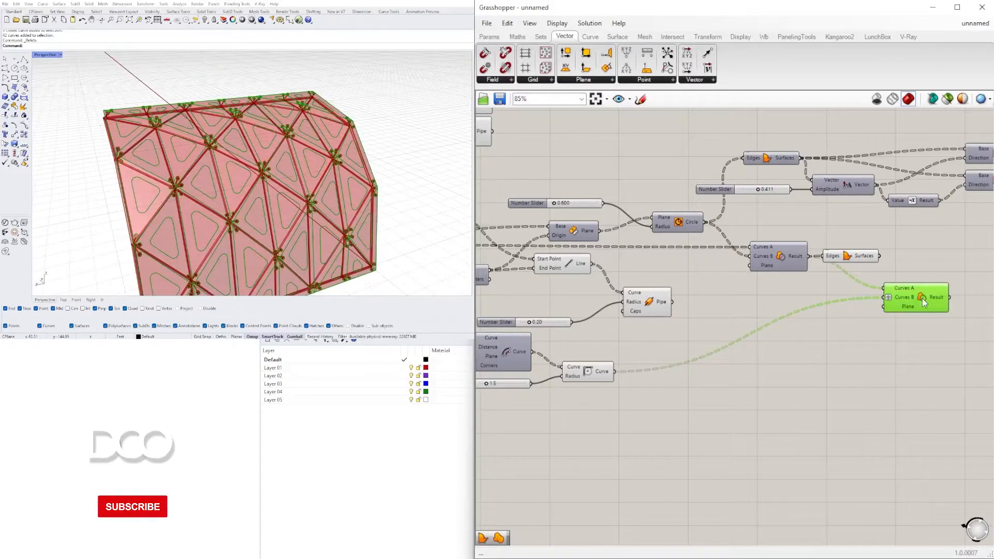
pyautogui.scroll(3, 902, 295)
pyautogui.rightClick(860, 306)
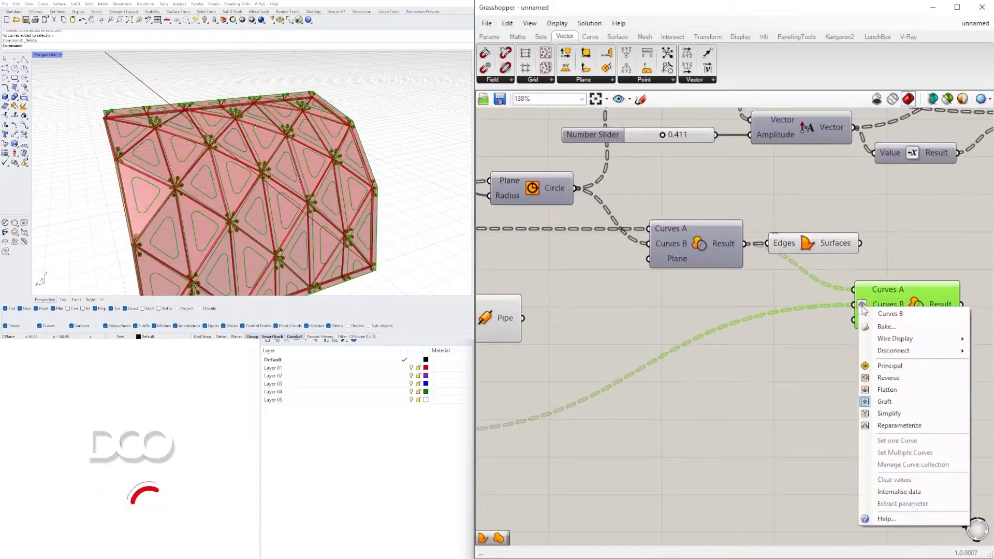
pyautogui.click(883, 401)
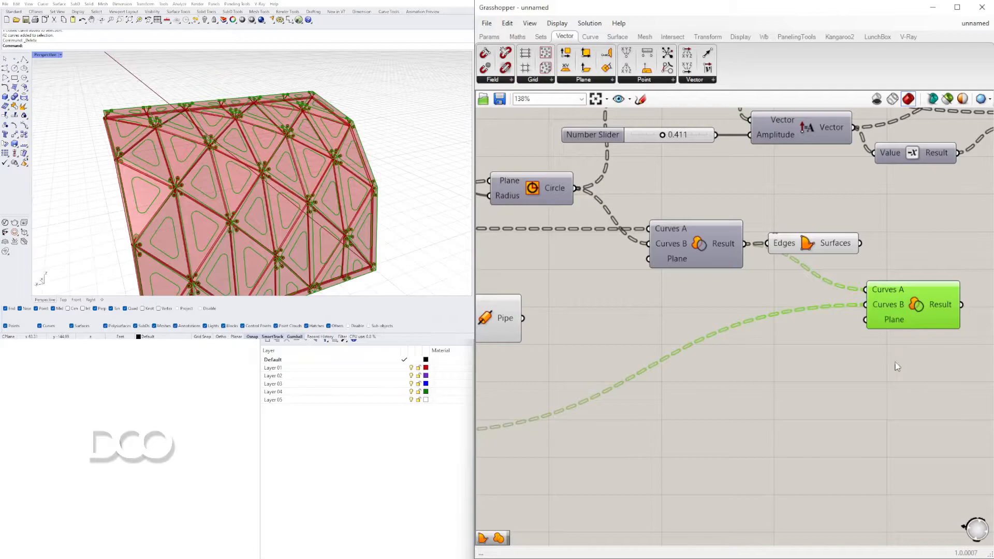
# Place the Boundary Surfaces component after the second Region Difference and connect that Result to its Edges input
pyautogui.scroll(-4, 812, 300)
pyautogui.click(771, 266)
pyautogui.moveTo(695, 268); pyautogui.dragTo(731, 270, button='right')
pyautogui.click(731, 270)
pyautogui.click(822, 246)
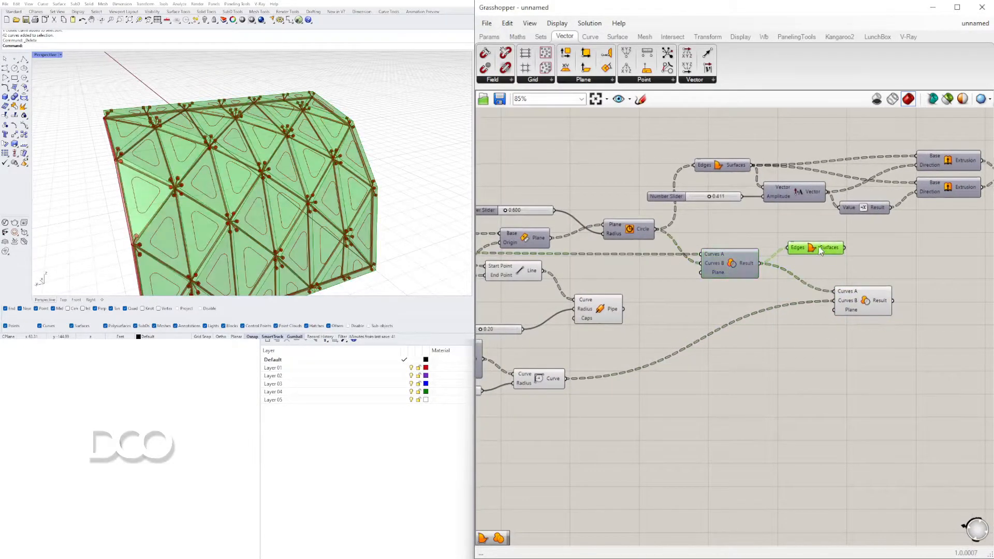
pyautogui.moveTo(934, 287); pyautogui.dragTo(875, 288, button='right')
pyautogui.moveTo(756, 252); pyautogui.dragTo(863, 302)
pyautogui.moveTo(919, 346); pyautogui.dragTo(802, 283)
pyautogui.moveTo(805, 305); pyautogui.dragTo(761, 289)
pyautogui.click(796, 353)
pyautogui.scroll(-2, 797, 353)
# Test the opening corners by setting the Fillet radius slider to 0.0 and returning it to 1.5
pyautogui.moveTo(704, 323); pyautogui.dragTo(835, 310, button='right')
pyautogui.scroll(1, 700, 362)
pyautogui.moveTo(702, 366)
pyautogui.mouseDown()
pyautogui.moveTo(849, 329)
pyautogui.moveTo(852, 341)
pyautogui.moveTo(690, 351)
pyautogui.mouseUp()
pyautogui.scroll(6, 616, 364)
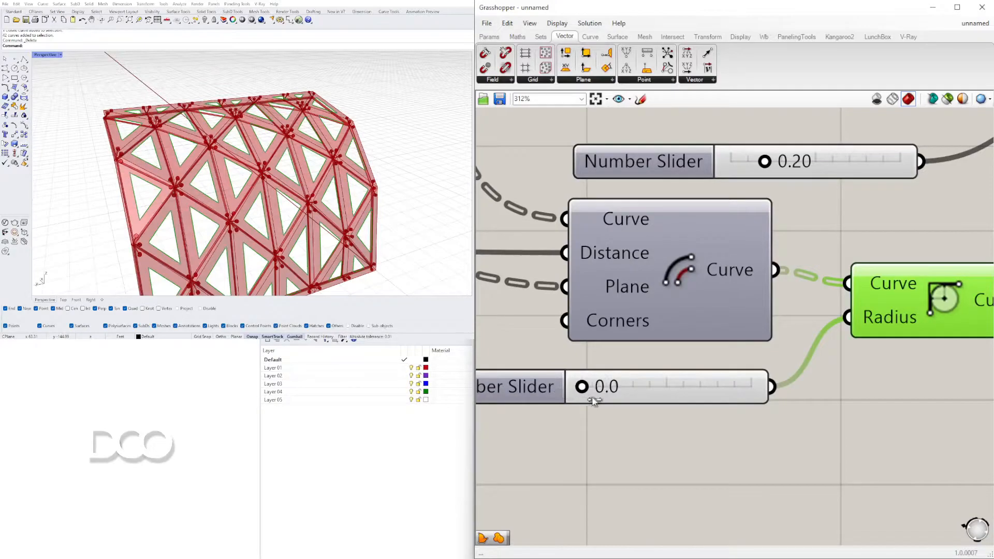
pyautogui.scroll(-4, 651, 319)
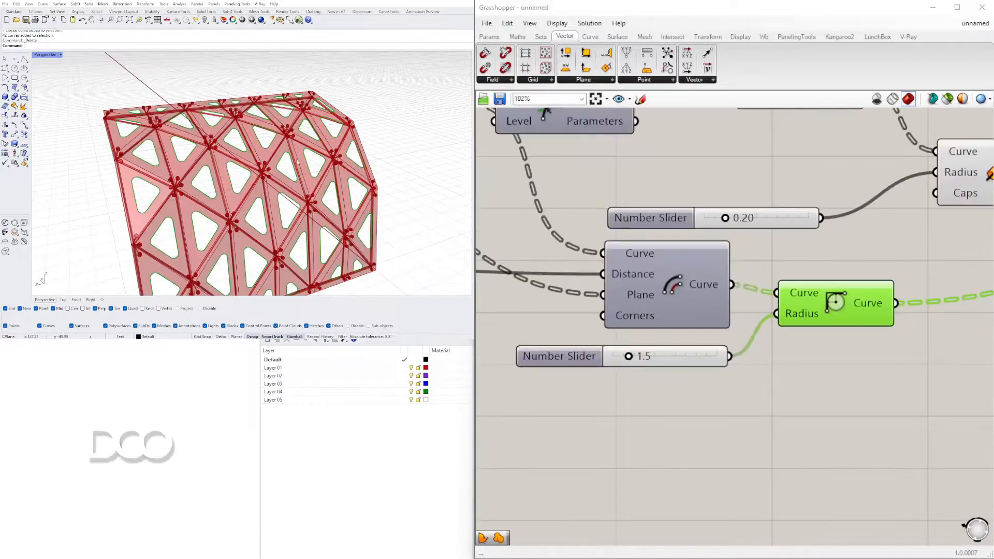
pyautogui.scroll(-2, 712, 309)
# Set the number slider feeding the Addition component's B input to 1.1
pyautogui.moveTo(597, 317); pyautogui.dragTo(813, 359, button='right')
pyautogui.scroll(6, 596, 338)
pyautogui.moveTo(613, 348)
pyautogui.mouseDown()
pyautogui.moveTo(657, 345)
pyautogui.moveTo(621, 345)
pyautogui.mouseUp()
pyautogui.click(286, 477)
pyautogui.moveTo(399, 116); pyautogui.dragTo(253, 126, button='right')
pyautogui.scroll(-5, 411, 166)
pyautogui.moveTo(412, 166); pyautogui.dragTo(316, 165, button='right')
pyautogui.scroll(5, 382, 162)
pyautogui.keyDown('shift'); pyautogui.moveTo(316, 165); pyautogui.dragTo(393, 186, button='right'); pyautogui.keyUp('shift')
pyautogui.scroll(-5, 673, 318)
pyautogui.scroll(3, 679, 327)
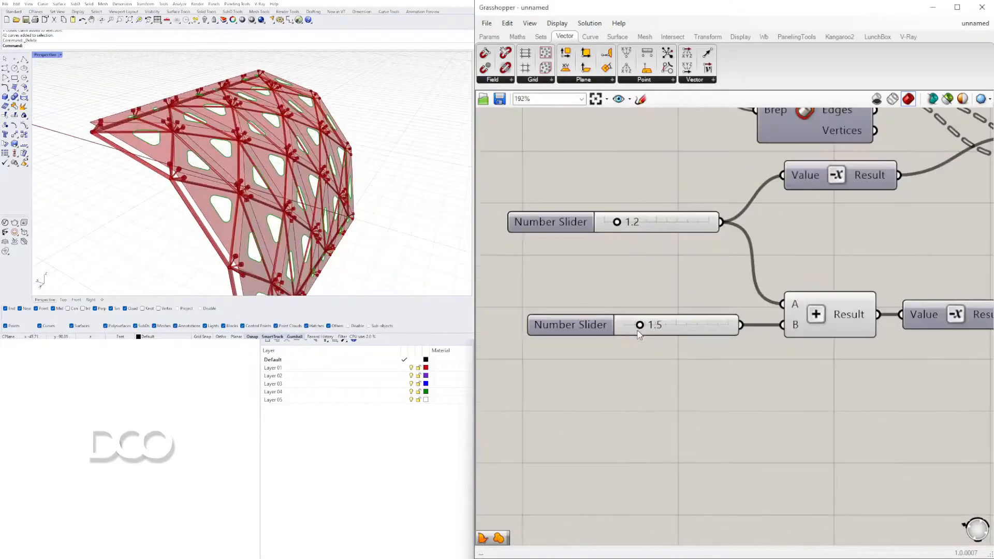
pyautogui.moveTo(640, 328); pyautogui.dragTo(634, 329)
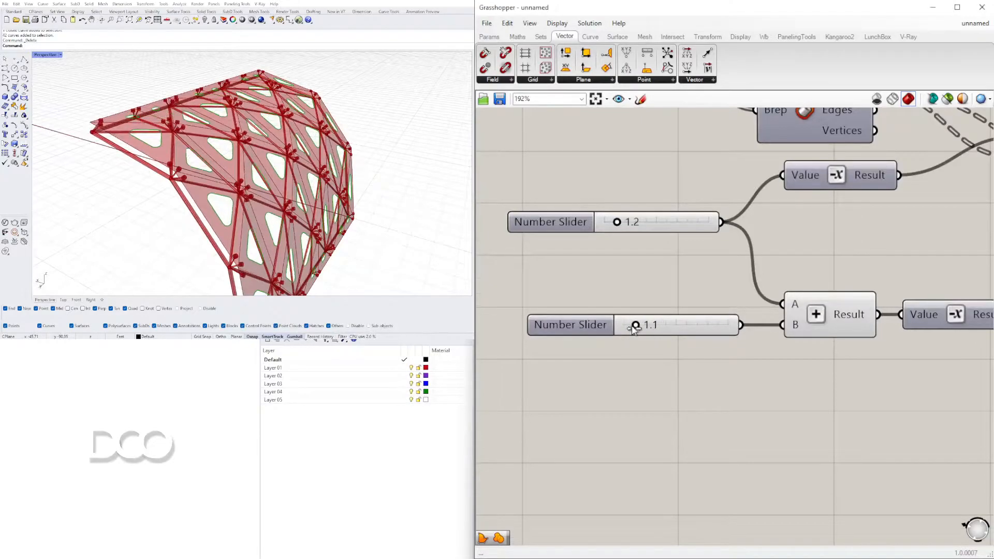
# Lower the Addition component's B slider to 0.0 and check the panels from the side
pyautogui.moveTo(328, 211); pyautogui.dragTo(271, 195, button='right')
pyautogui.scroll(-1, 724, 303)
pyautogui.scroll(2, 636, 327)
pyautogui.moveTo(666, 316); pyautogui.dragTo(612, 314)
pyautogui.moveTo(315, 173); pyautogui.dragTo(387, 159, button='right')
pyautogui.scroll(-5, 831, 359)
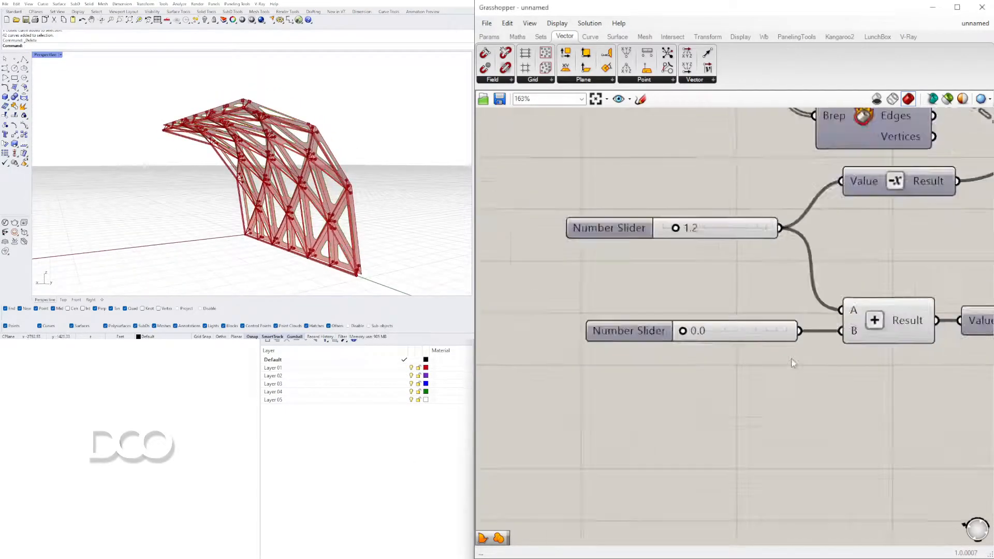
# Examine the rounded openings and frame of the facade from several angles and up close
pyautogui.moveTo(832, 358); pyautogui.dragTo(668, 349, button='right')
pyautogui.moveTo(311, 181); pyautogui.dragTo(275, 199, button='right')
pyautogui.scroll(-5, 717, 262)
pyautogui.moveTo(971, 294); pyautogui.dragTo(861, 335, button='right')
pyautogui.scroll(3, 810, 298)
pyautogui.moveTo(809, 298); pyautogui.dragTo(729, 303, button='right')
pyautogui.moveTo(828, 318); pyautogui.dragTo(769, 290)
pyautogui.moveTo(760, 290); pyautogui.dragTo(759, 303)
pyautogui.click(717, 362)
pyautogui.moveTo(280, 228); pyautogui.dragTo(327, 228, button='right')
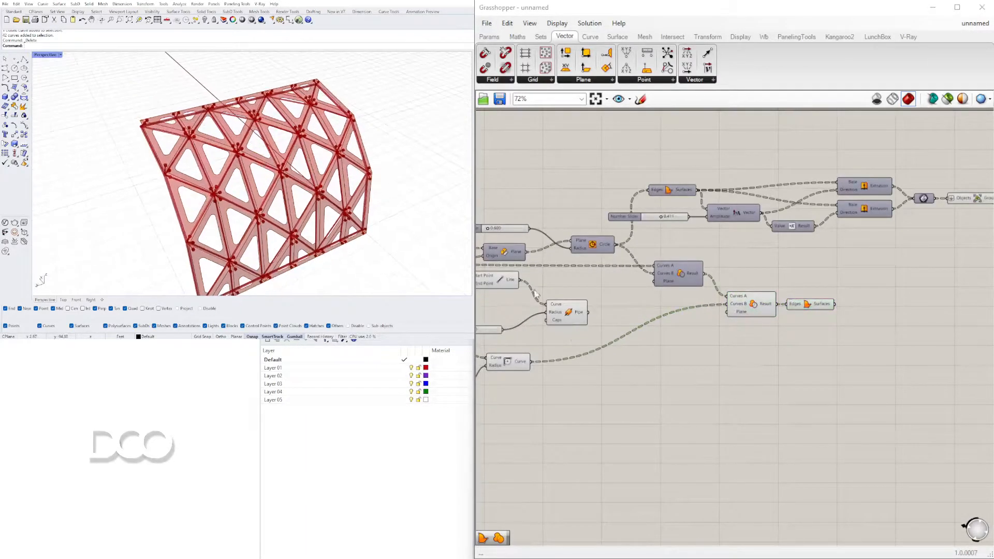
pyautogui.moveTo(532, 359); pyautogui.dragTo(644, 347, button='right')
pyautogui.scroll(5, 269, 155)
pyautogui.moveTo(268, 179); pyautogui.dragTo(227, 178, button='right')
pyautogui.scroll(-5, 202, 182)
pyautogui.scroll(-5, 223, 181)
pyautogui.scroll(4, 220, 195)
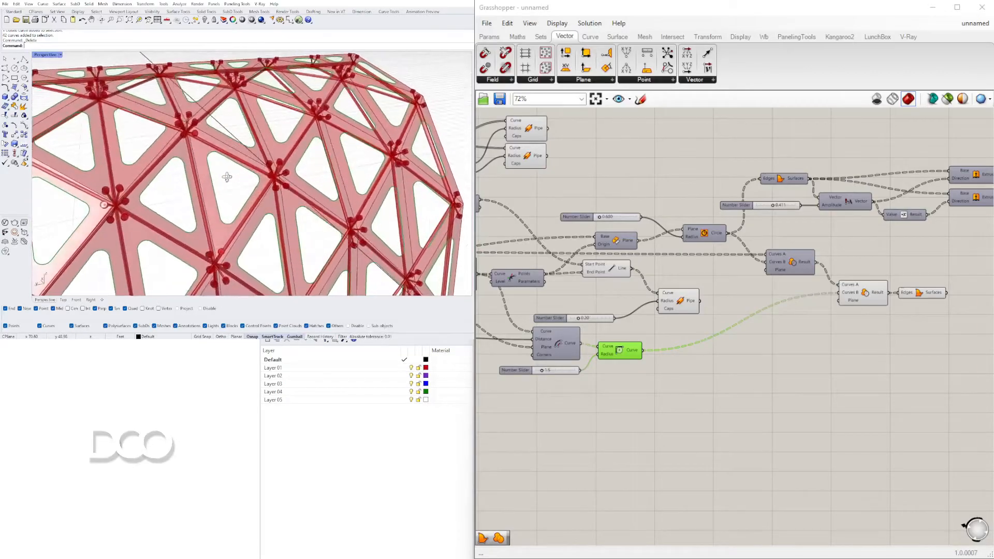
# Add another Boundary Surfaces component and connect the Fillet component's Curve output to its Edges input
pyautogui.moveTo(943, 325); pyautogui.dragTo(855, 326, button='right')
pyautogui.doubleClick(628, 371)
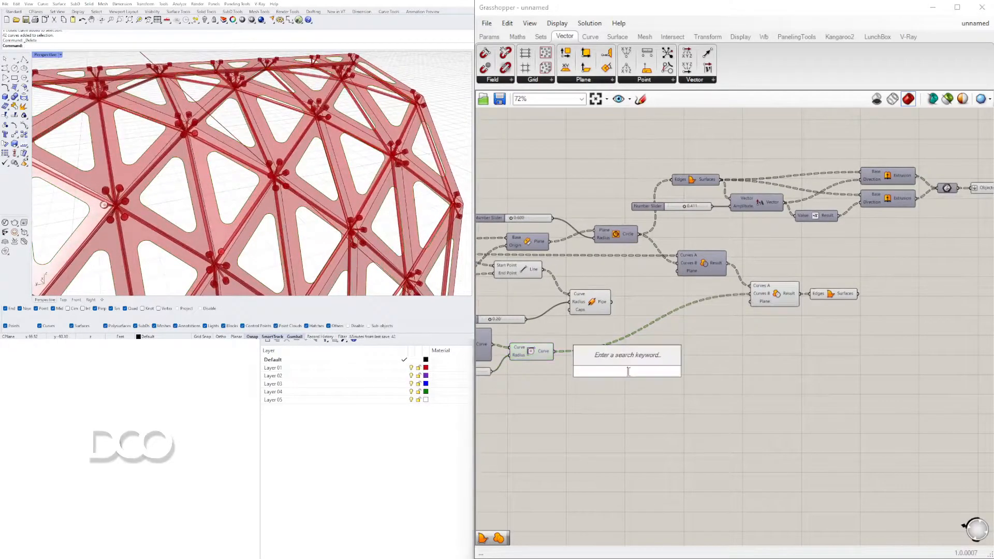
pyautogui.write('BOUN')
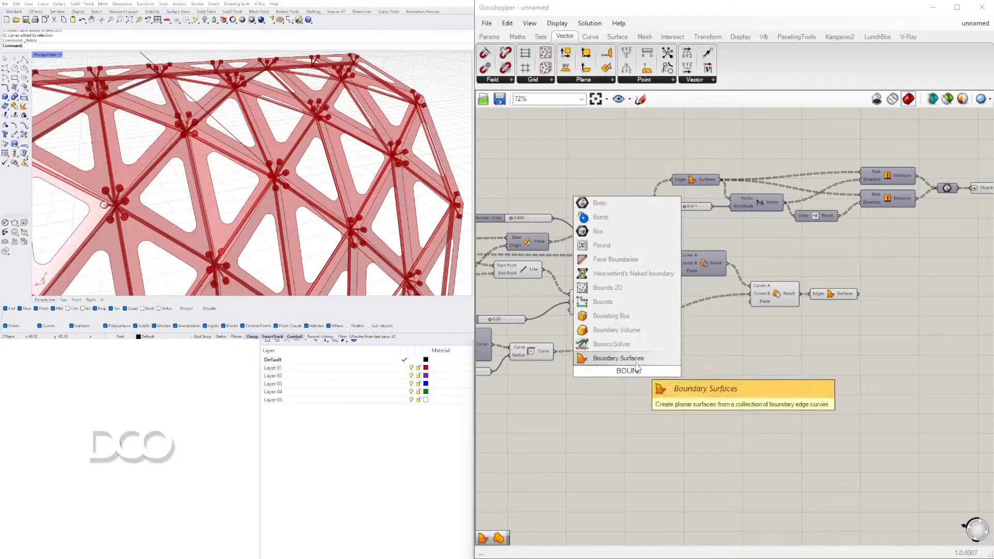
pyautogui.press('Return')
pyautogui.moveTo(603, 374); pyautogui.dragTo(602, 374)
pyautogui.moveTo(628, 369); pyautogui.dragTo(607, 364)
pyautogui.click(662, 393)
# Compare the filleted outlines with their infill surfaces and examine the facade from several angles
pyautogui.scroll(-5, 275, 200)
pyautogui.moveTo(253, 207); pyautogui.dragTo(351, 180, button='right')
pyautogui.click(600, 363)
pyautogui.click(532, 351)
pyautogui.moveTo(243, 193); pyautogui.dragTo(205, 218, button='right')
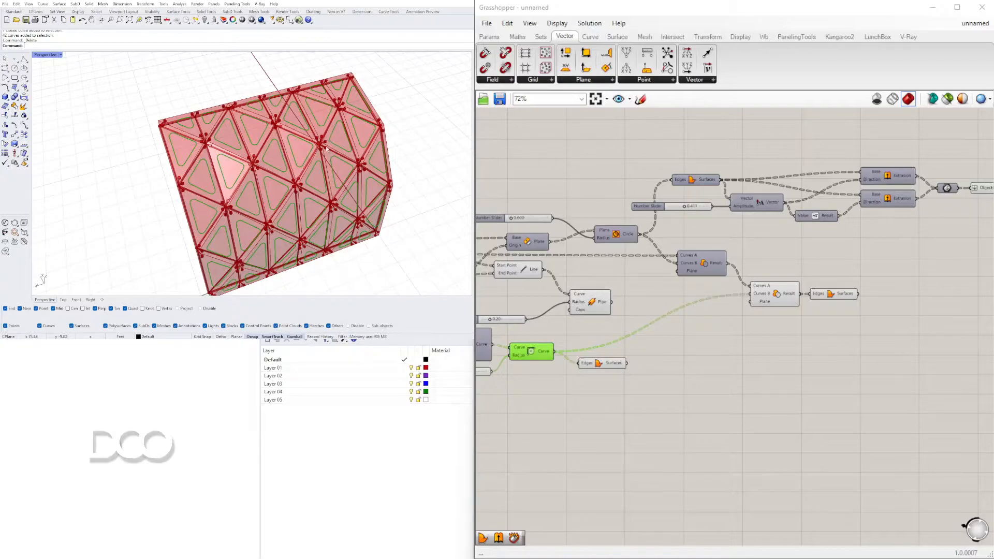
pyautogui.moveTo(294, 191); pyautogui.dragTo(317, 171, button='right')
pyautogui.click(602, 366)
pyautogui.moveTo(389, 219); pyautogui.dragTo(375, 221, button='right')
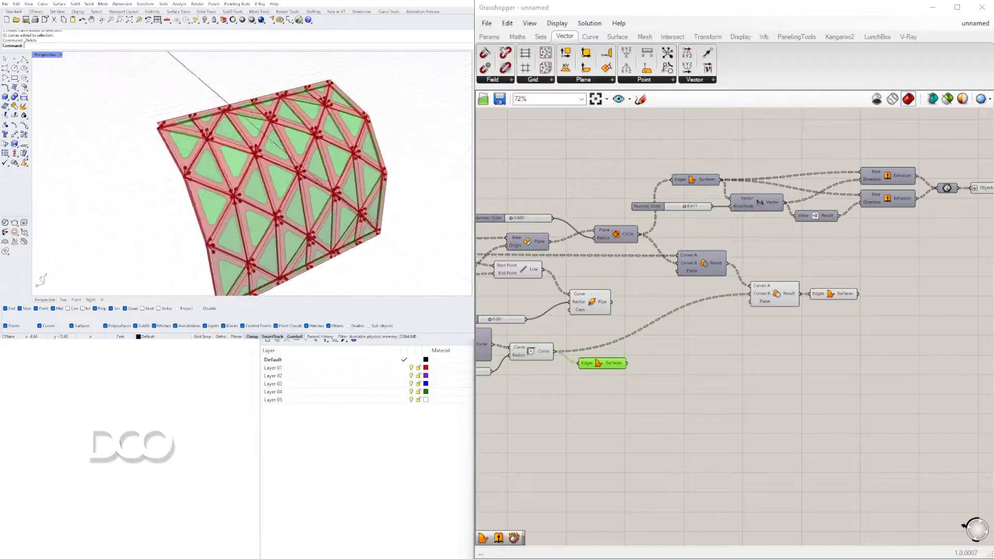
pyautogui.click(646, 464)
pyautogui.scroll(10, 333, 192)
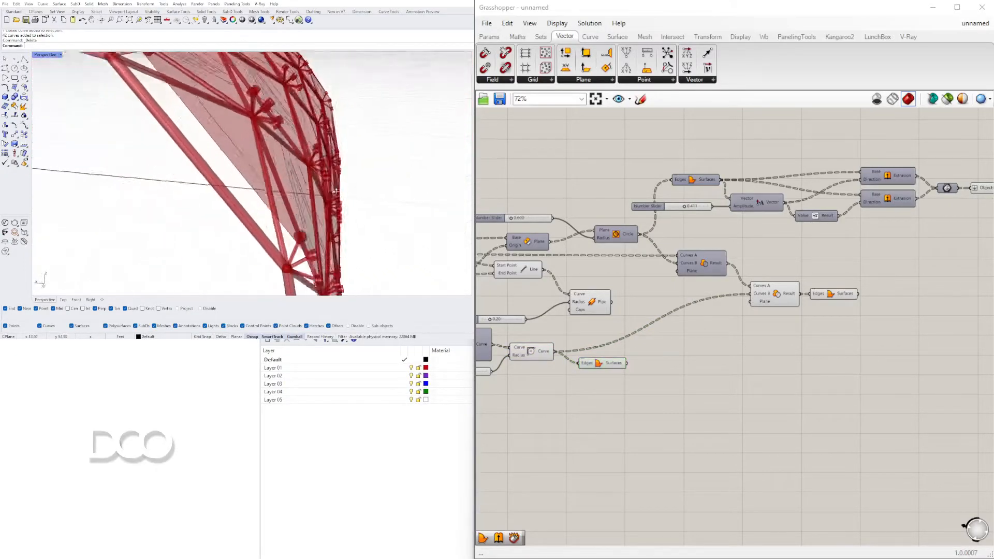
pyautogui.scroll(-10, 333, 193)
pyautogui.moveTo(359, 189); pyautogui.dragTo(232, 147, button='right')
pyautogui.scroll(-3, 594, 246)
# Set the OVERHANG slider to 0 and check the straightened facade from the side
pyautogui.moveTo(560, 327); pyautogui.dragTo(807, 349, button='right')
pyautogui.scroll(4, 619, 254)
pyautogui.moveTo(619, 255); pyautogui.dragTo(983, 299, button='right')
pyautogui.moveTo(630, 290); pyautogui.dragTo(940, 285, button='right')
pyautogui.moveTo(822, 318); pyautogui.dragTo(660, 297, button='right')
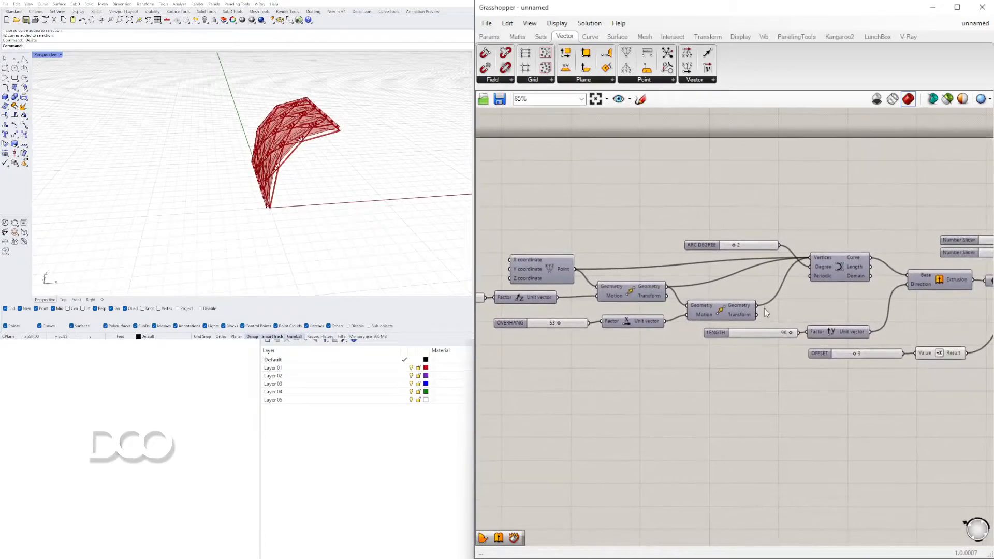
pyautogui.moveTo(765, 312); pyautogui.dragTo(742, 313, button='right')
pyautogui.scroll(4, 555, 318)
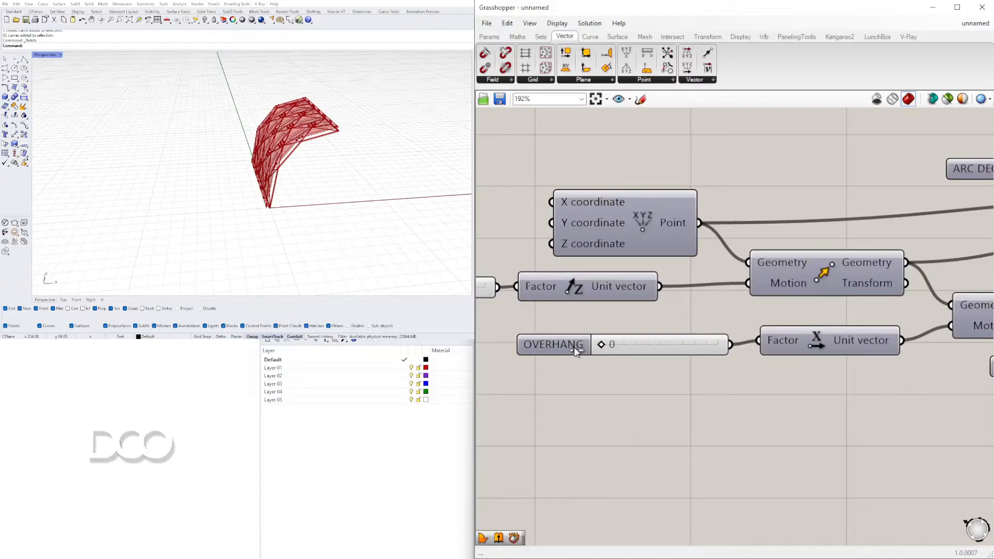
pyautogui.moveTo(361, 182); pyautogui.dragTo(443, 164, button='right')
pyautogui.scroll(6, 232, 161)
pyautogui.moveTo(231, 162); pyautogui.dragTo(196, 179, button='right')
pyautogui.moveTo(119, 143); pyautogui.dragTo(470, 495, button='right')
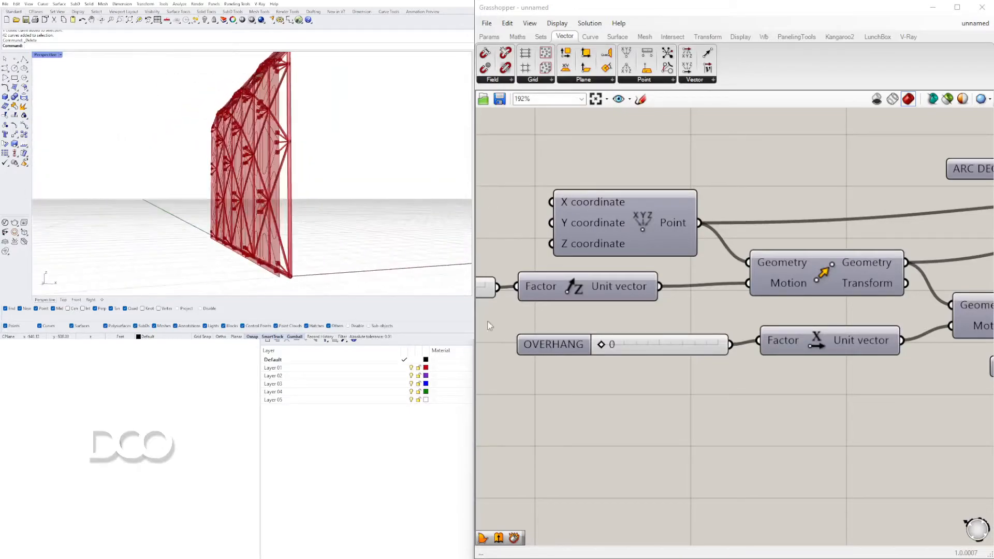
# Set the OVERHANG slider to 38 and check the resulting curvature of the facade
pyautogui.moveTo(382, 162)
pyautogui.mouseDown(button='right')
pyautogui.moveTo(307, 170)
pyautogui.moveTo(285, 182)
pyautogui.moveTo(373, 176)
pyautogui.mouseUp(button='right')
pyautogui.scroll(-4, 710, 341)
pyautogui.scroll(4, 752, 363)
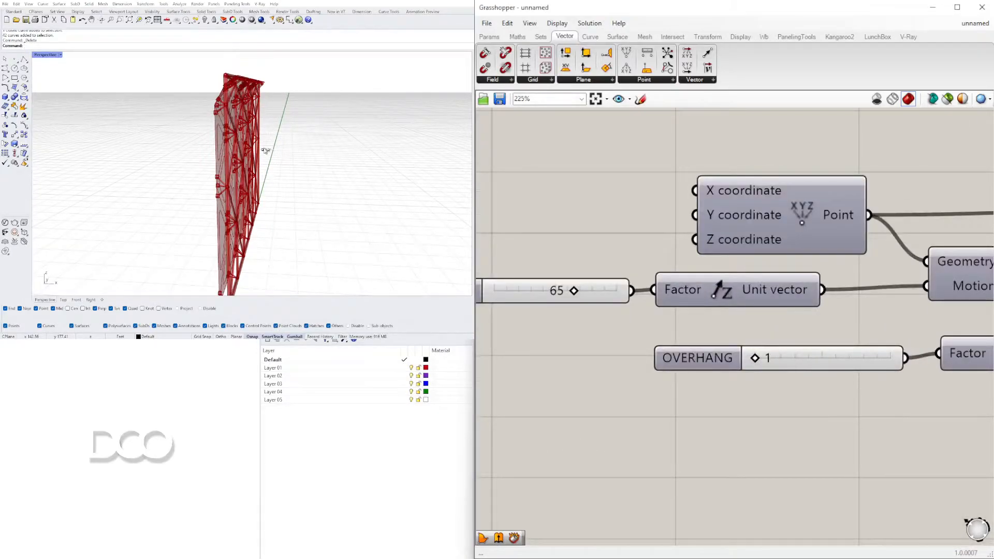
pyautogui.moveTo(245, 158); pyautogui.dragTo(153, 136, button='right')
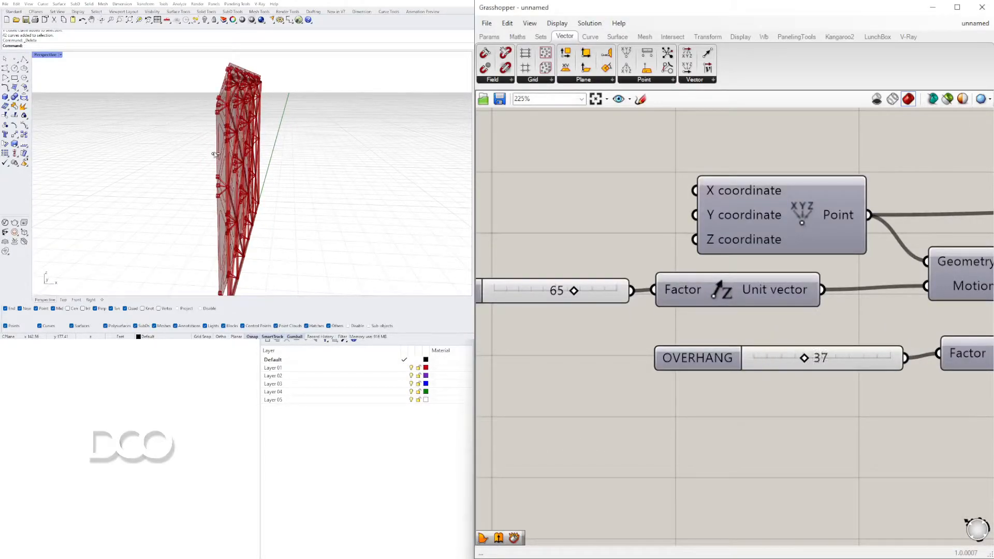
pyautogui.moveTo(249, 197); pyautogui.dragTo(254, 181, button='right')
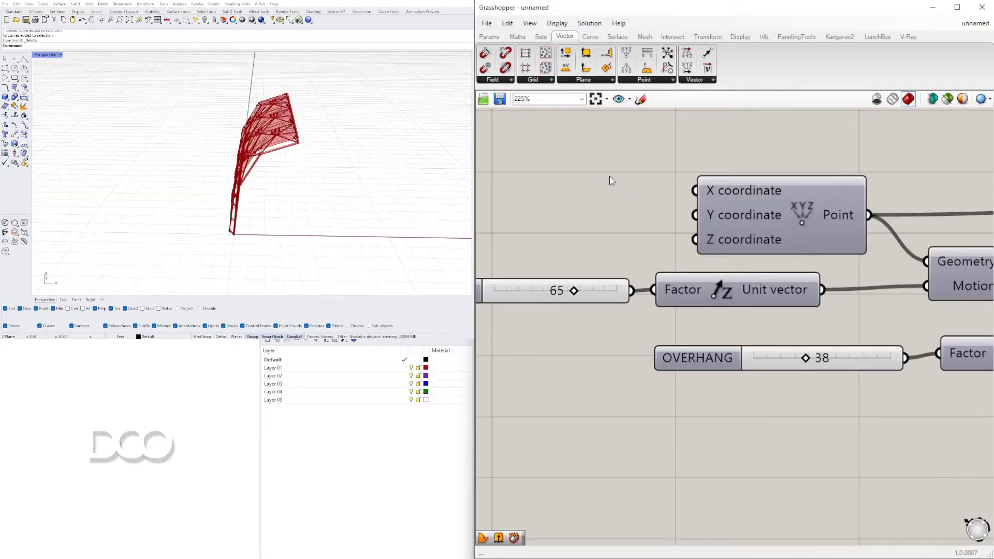
# Add a Sphere component in the empty canvas area above the ARC DEGREE slider
pyautogui.scroll(-5, 609, 177)
pyautogui.moveTo(769, 200); pyautogui.dragTo(616, 307, button='right')
pyautogui.doubleClick(720, 257)
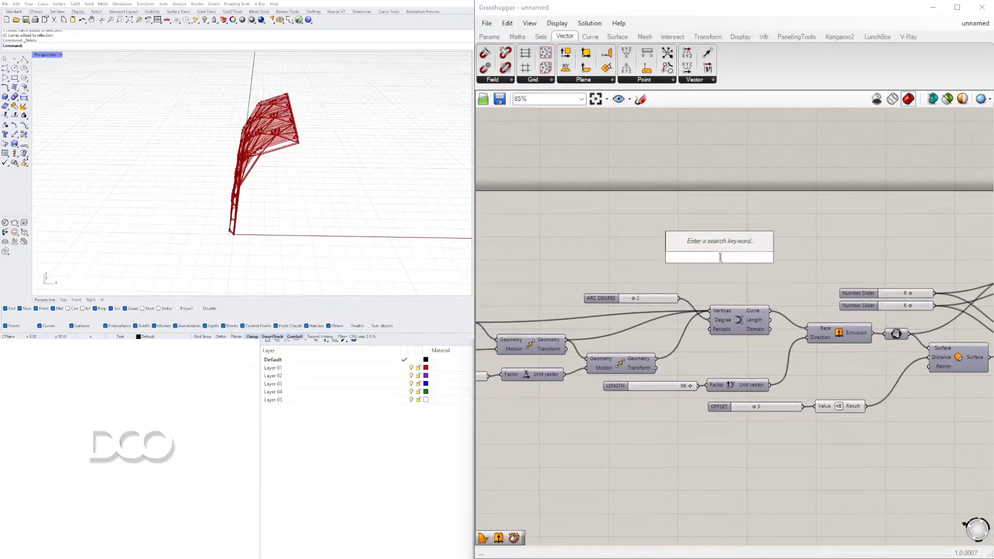
pyautogui.write('SPHERE')
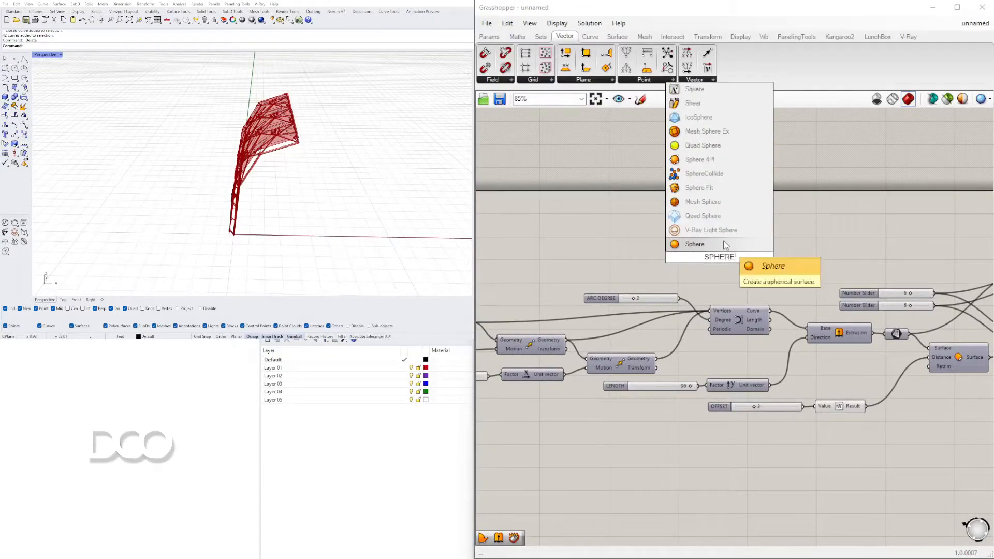
pyautogui.click(693, 244)
pyautogui.moveTo(699, 256); pyautogui.dragTo(621, 221)
pyautogui.scroll(3, 629, 238)
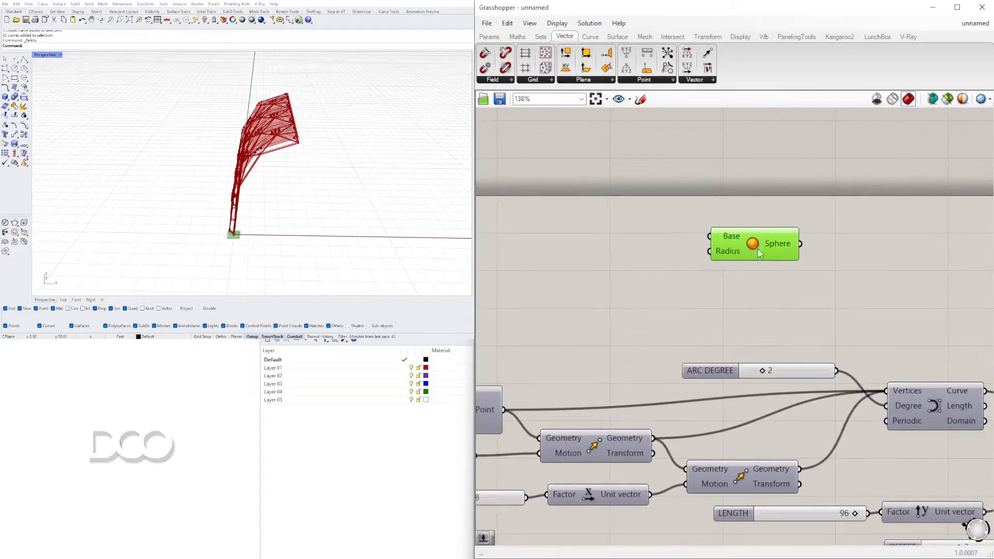
# Add a number slider set to 50 and wire it to the Sphere component's Radius input
pyautogui.moveTo(735, 244); pyautogui.dragTo(844, 240)
pyautogui.doubleClick(608, 263)
pyautogui.write('50')
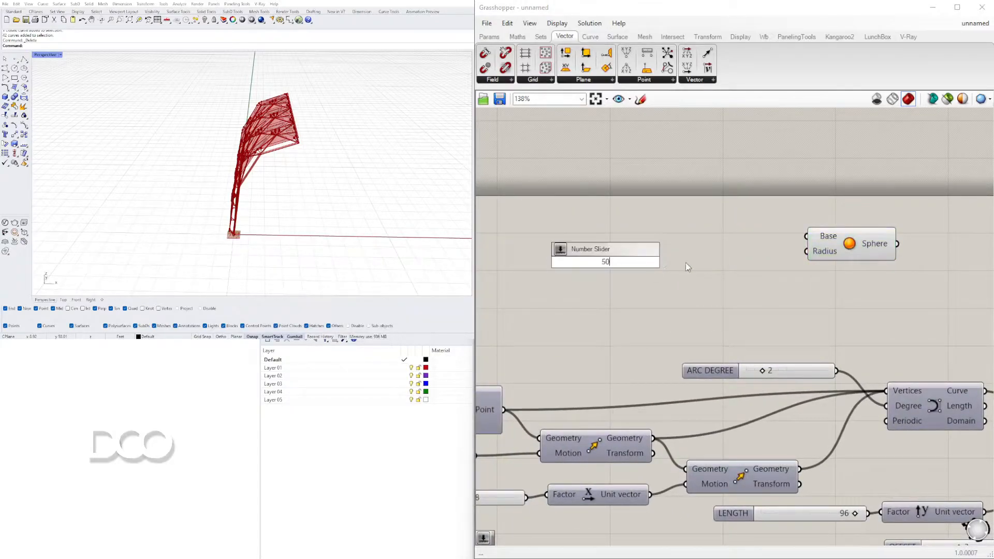
pyautogui.press('Return')
pyautogui.moveTo(684, 261); pyautogui.dragTo(774, 257)
pyautogui.scroll(-3, 326, 164)
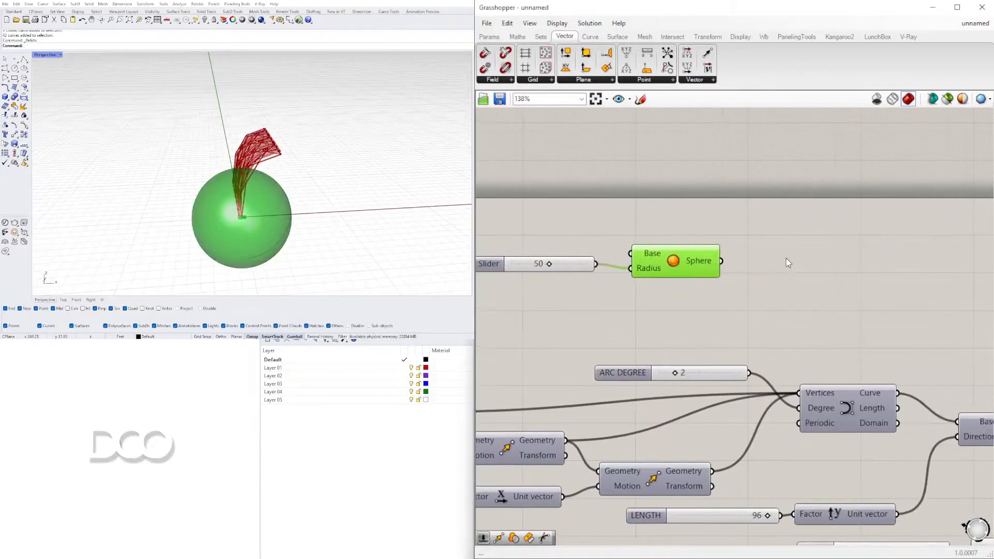
pyautogui.doubleClick(786, 258)
pyautogui.write('DE')
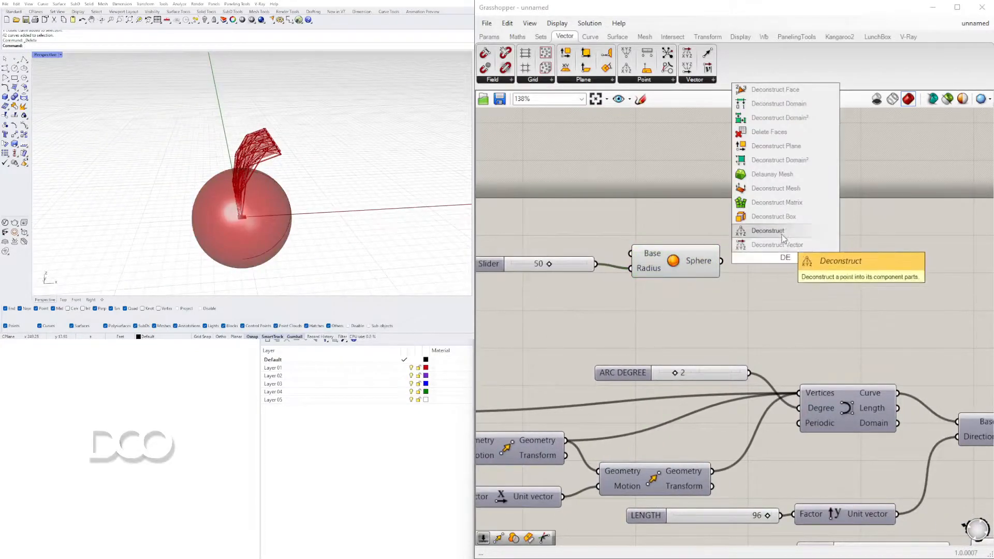
pyautogui.press('Escape')
pyautogui.doubleClick(805, 249)
pyautogui.write('ISO')
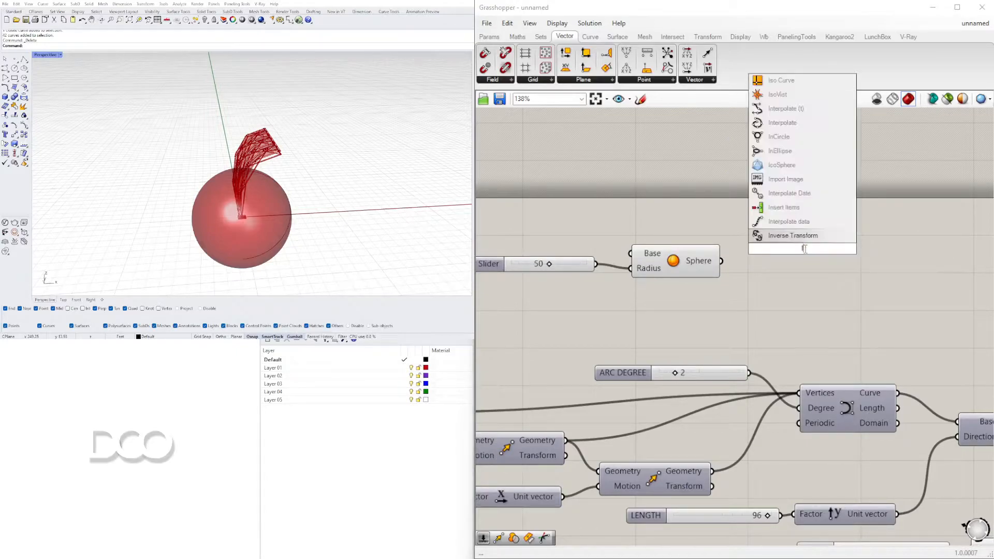
pyautogui.press('Escape')
# Wire the Sphere output into the Surface parameter in place of the Extrusion
pyautogui.scroll(-3, 823, 315)
pyautogui.moveTo(839, 339); pyautogui.dragTo(668, 327, button='right')
pyautogui.moveTo(593, 289); pyautogui.dragTo(481, 243)
pyautogui.moveTo(562, 261); pyautogui.dragTo(802, 369)
pyautogui.click(715, 256)
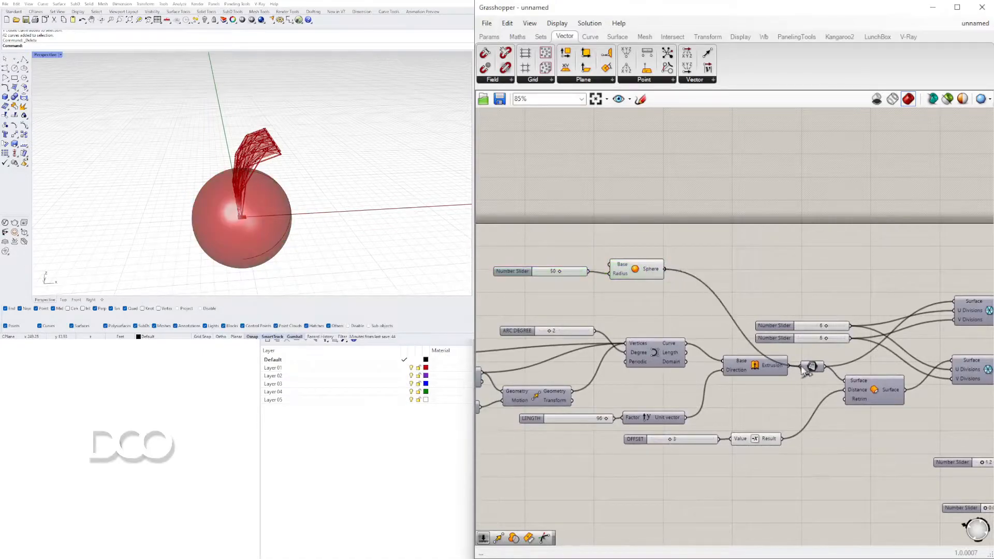
# Examine how the frame and triangular panels map onto the sphere and compare with the downstream definition
pyautogui.moveTo(329, 214); pyautogui.dragTo(220, 222, button='right')
pyautogui.scroll(8, 318, 208)
pyautogui.scroll(-3, 762, 257)
pyautogui.moveTo(864, 306); pyautogui.dragTo(760, 308, button='right')
pyautogui.scroll(4, 675, 327)
pyautogui.moveTo(676, 327); pyautogui.dragTo(844, 282, button='right')
pyautogui.scroll(-1, 761, 304)
pyautogui.moveTo(658, 332); pyautogui.dragTo(571, 332, button='right')
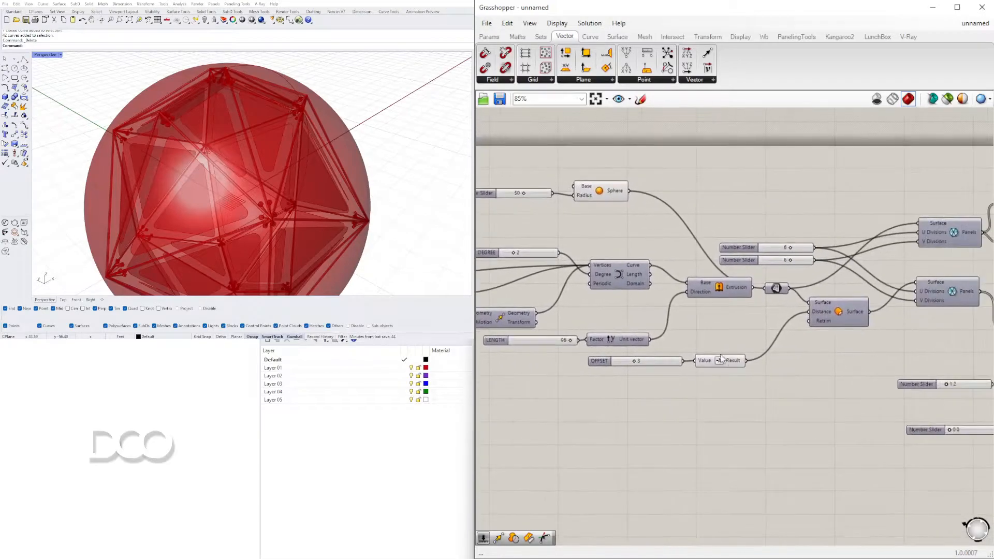
# Try wiring the OFFSET slider directly to the surface offset's Distance, bypassing the Negative component, and inspect the downstream components
pyautogui.scroll(1, 721, 361)
pyautogui.moveTo(721, 362); pyautogui.dragTo(730, 376)
pyautogui.moveTo(675, 360); pyautogui.dragTo(823, 302)
pyautogui.moveTo(278, 154); pyautogui.dragTo(352, 207, button='right')
pyautogui.scroll(-2, 306, 132)
pyautogui.scroll(-3, 772, 341)
pyautogui.moveTo(772, 341); pyautogui.dragTo(590, 354, button='right')
pyautogui.moveTo(868, 386); pyautogui.dragTo(802, 342, button='right')
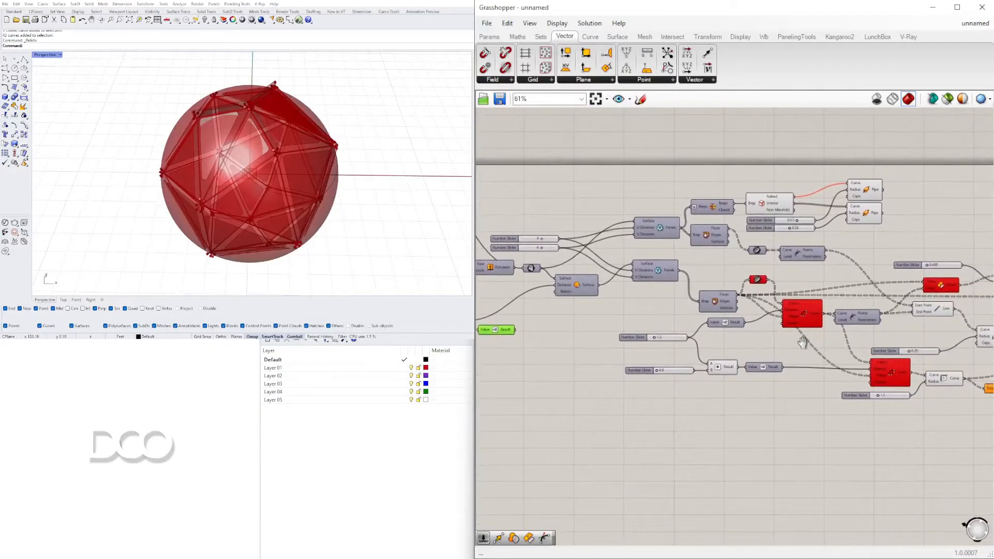
pyautogui.scroll(2, 740, 331)
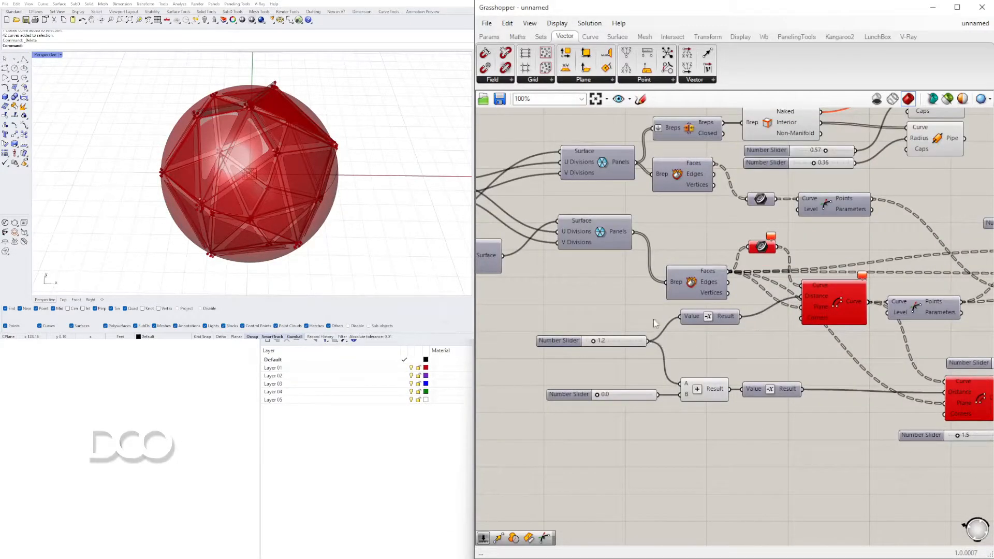
# Reconnect the Negative component's Result to the surface offset's Distance input
pyautogui.moveTo(669, 316); pyautogui.dragTo(922, 318, button='right')
pyautogui.moveTo(642, 323); pyautogui.dragTo(803, 326, button='right')
pyautogui.click(836, 321)
pyautogui.moveTo(780, 334); pyautogui.dragTo(845, 262)
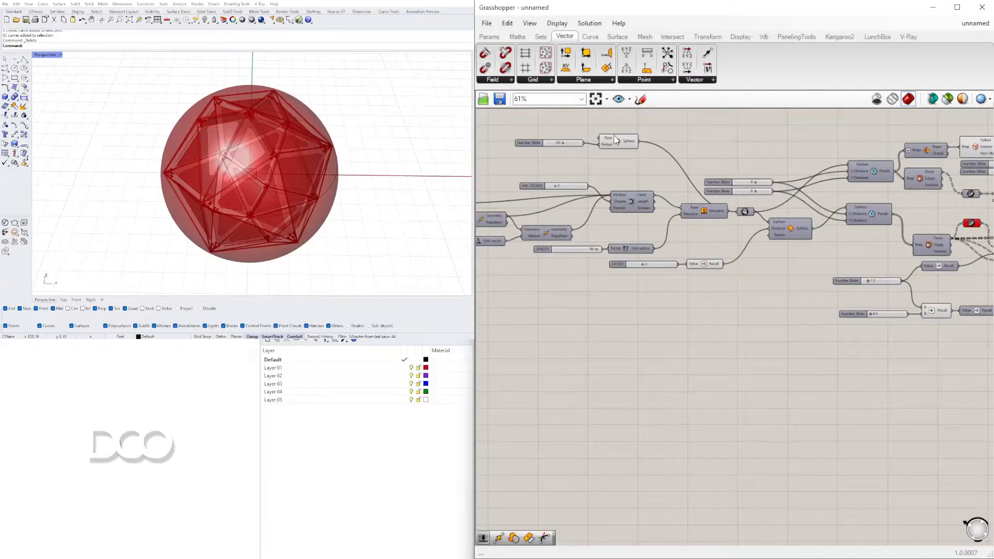
# Add a surface Flip component fed by the Sphere and wire its Surface output into the Surface parameter
pyautogui.scroll(4, 614, 134)
pyautogui.moveTo(613, 135); pyautogui.dragTo(633, 228, button='right')
pyautogui.click(636, 232)
pyautogui.doubleClick(735, 211)
pyautogui.write('FLIP')
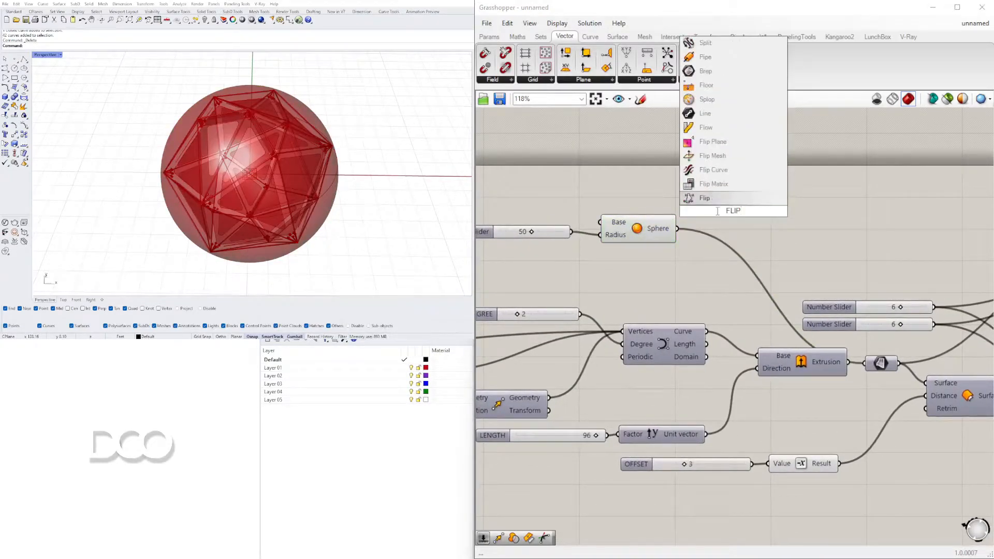
pyautogui.press('Return')
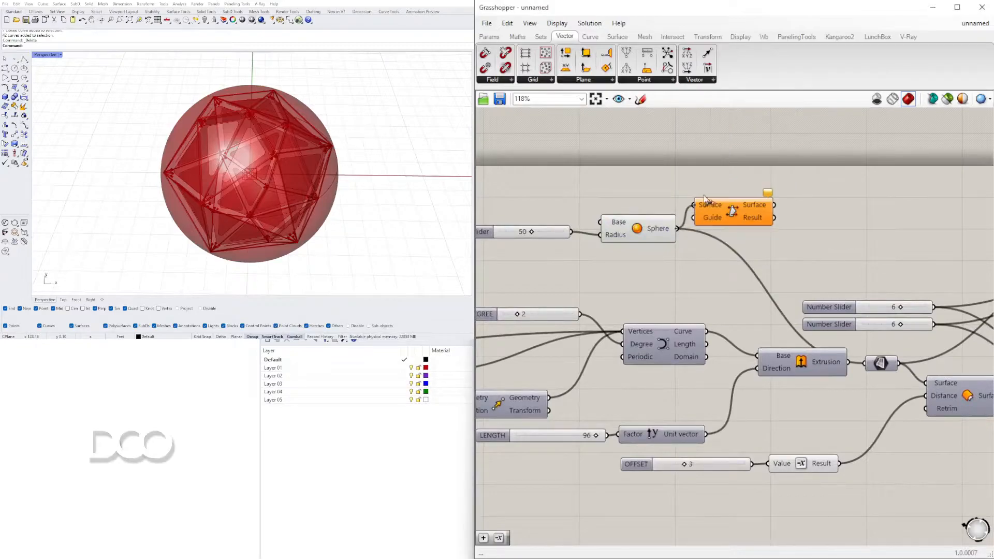
pyautogui.moveTo(677, 228); pyautogui.dragTo(693, 205)
pyautogui.moveTo(764, 214); pyautogui.dragTo(738, 211, button='right')
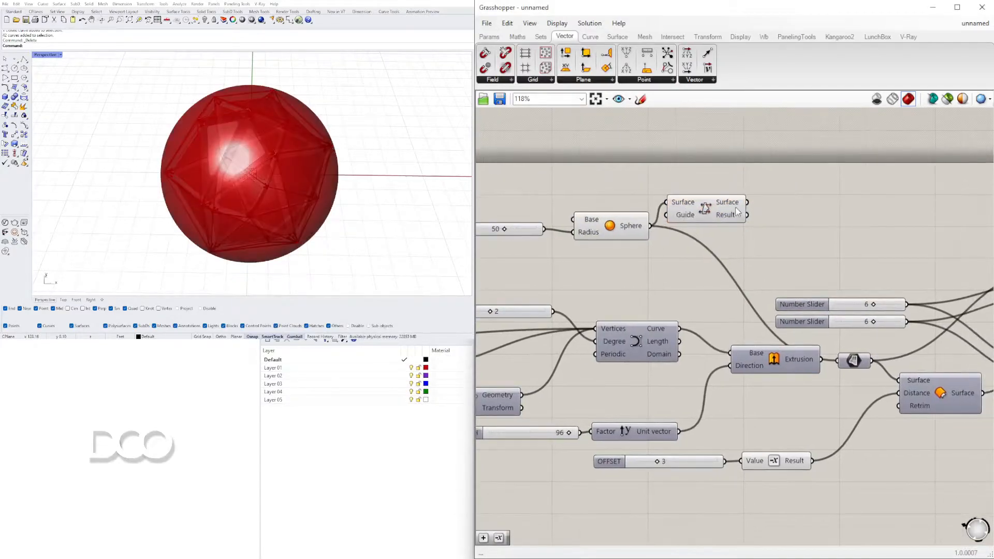
pyautogui.moveTo(757, 212); pyautogui.dragTo(839, 371)
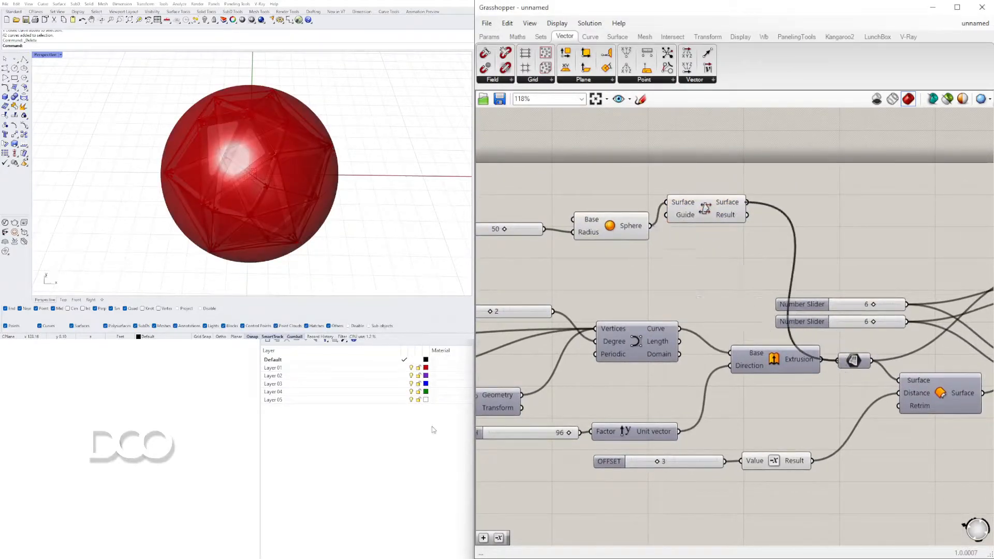
# Delete the Sphere, its radius slider and the Flip component
pyautogui.moveTo(288, 126)
pyautogui.mouseDown(button='right')
pyautogui.moveTo(299, 133)
pyautogui.moveTo(226, 95)
pyautogui.moveTo(177, 88)
pyautogui.moveTo(145, 116)
pyautogui.moveTo(253, 153)
pyautogui.mouseUp(button='right')
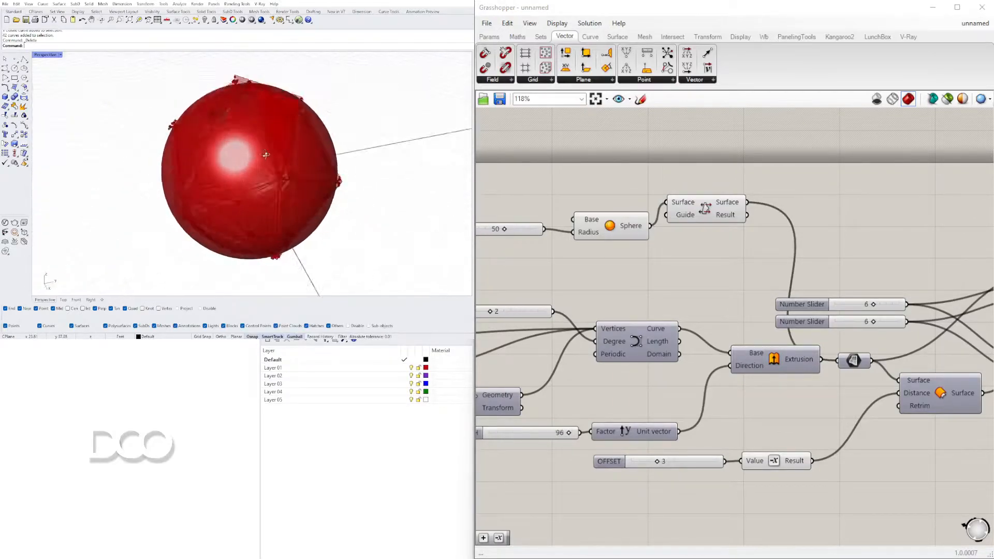
pyautogui.scroll(-1, 810, 289)
pyautogui.moveTo(809, 289); pyautogui.dragTo(592, 225)
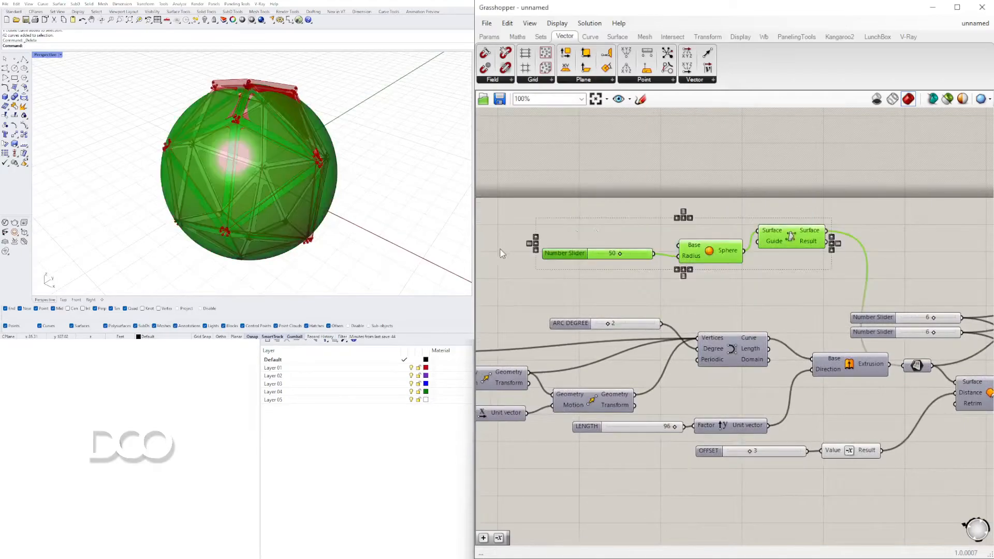
pyautogui.press('Delete')
# Draw a wavy control-point curve in Rhino's Right viewport, starting near the ground axis
pyautogui.moveTo(189, 170); pyautogui.dragTo(101, 89, button='right')
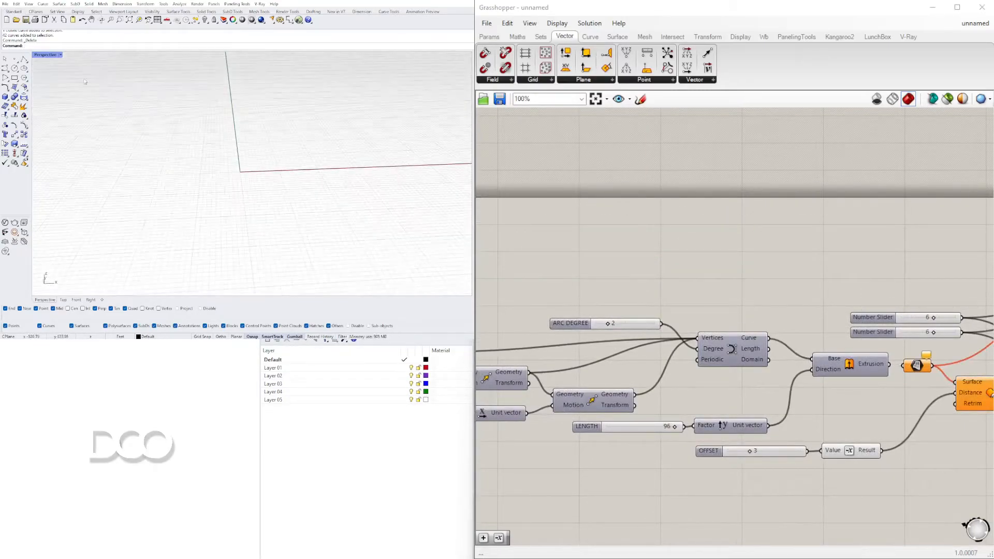
pyautogui.doubleClick(36, 55)
pyautogui.moveTo(357, 214); pyautogui.dragTo(288, 224, button='right')
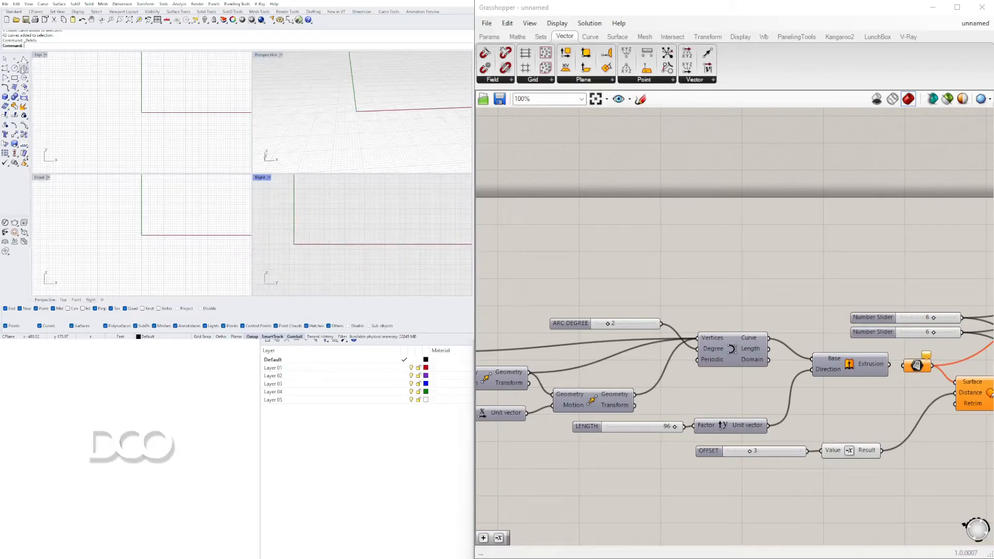
pyautogui.click(7, 68)
pyautogui.click(320, 244)
pyautogui.click(351, 219)
pyautogui.click(416, 224)
pyautogui.click(429, 202)
pyautogui.moveTo(429, 202); pyautogui.dragTo(290, 199, button='right')
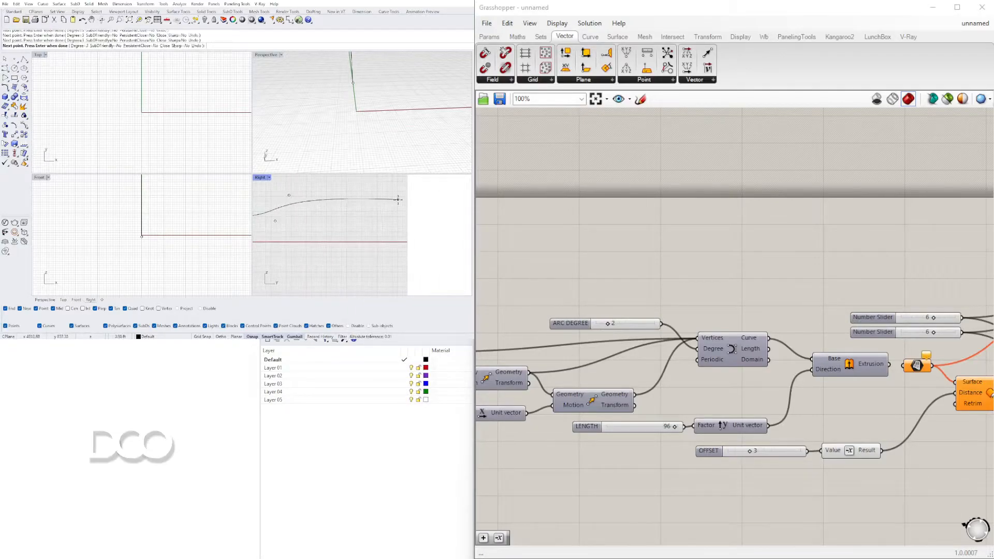
pyautogui.press('Return')
# Extrude the wavy curve sideways into a wide surface and delete the source curve
pyautogui.click(384, 200)
pyautogui.scroll(-6, 326, 198)
pyautogui.moveTo(404, 122); pyautogui.dragTo(387, 94, button='right')
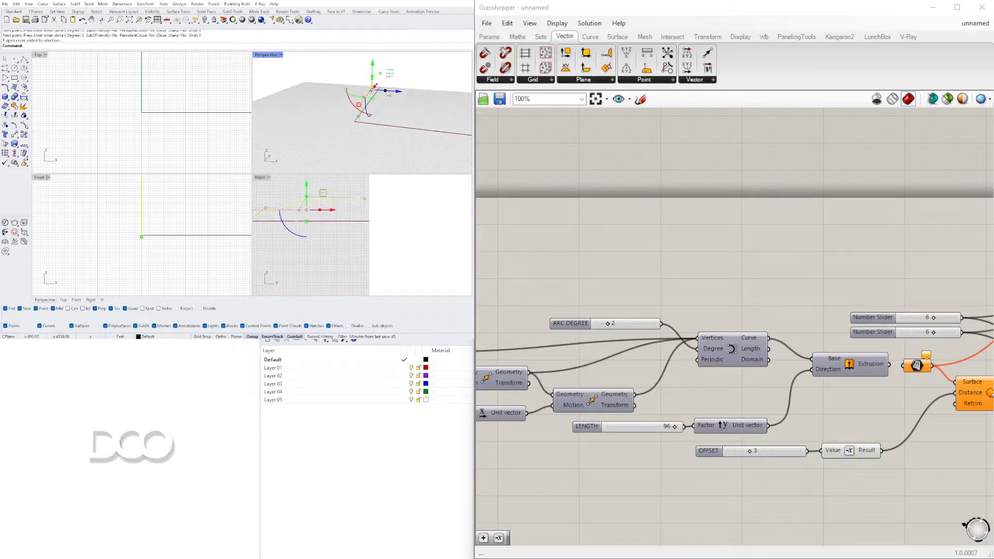
pyautogui.doubleClick(276, 55)
pyautogui.scroll(-5, 299, 101)
pyautogui.moveTo(299, 101); pyautogui.dragTo(187, 148, button='right')
pyautogui.scroll(4, 186, 148)
pyautogui.write('eCrv')
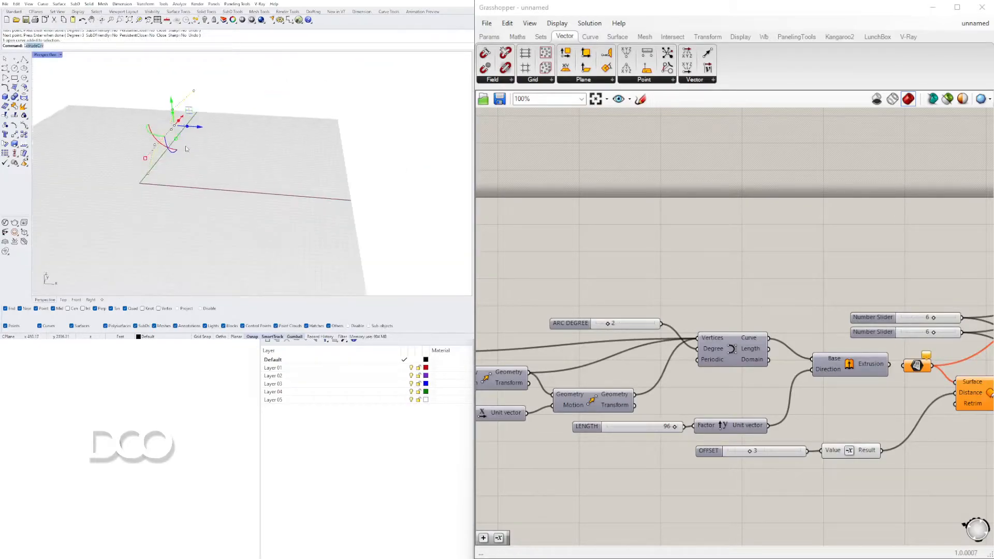
pyautogui.press('Return')
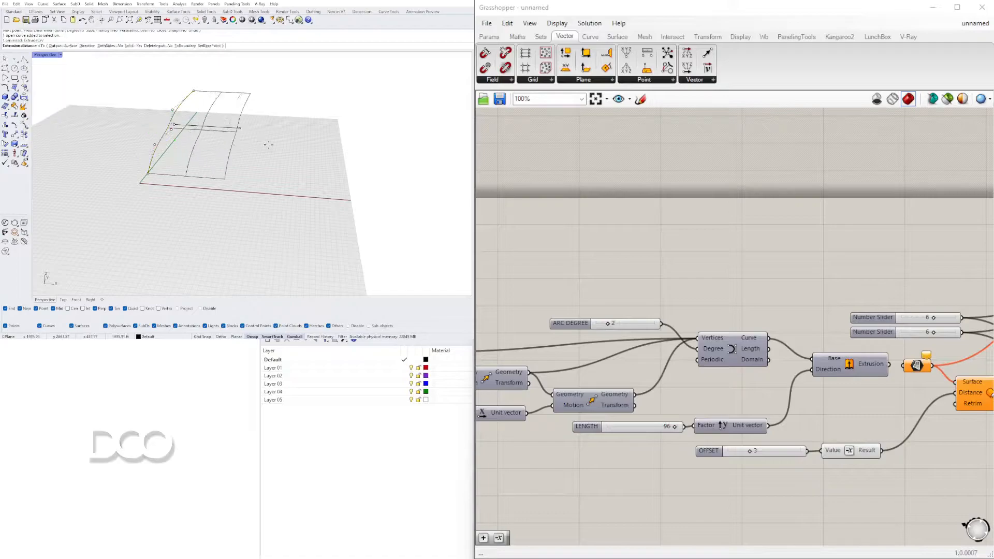
pyautogui.click(223, 130)
pyautogui.moveTo(223, 130); pyautogui.dragTo(251, 140, button='right')
pyautogui.press('Delete')
# Reference the extruded Rhino surface as the single surface in Grasshopper's Surface parameter
pyautogui.click(244, 133)
pyautogui.moveTo(537, 321)
pyautogui.mouseDown(button='right')
pyautogui.moveTo(740, 311)
pyautogui.moveTo(547, 311)
pyautogui.mouseUp(button='right')
pyautogui.scroll(-2, 549, 310)
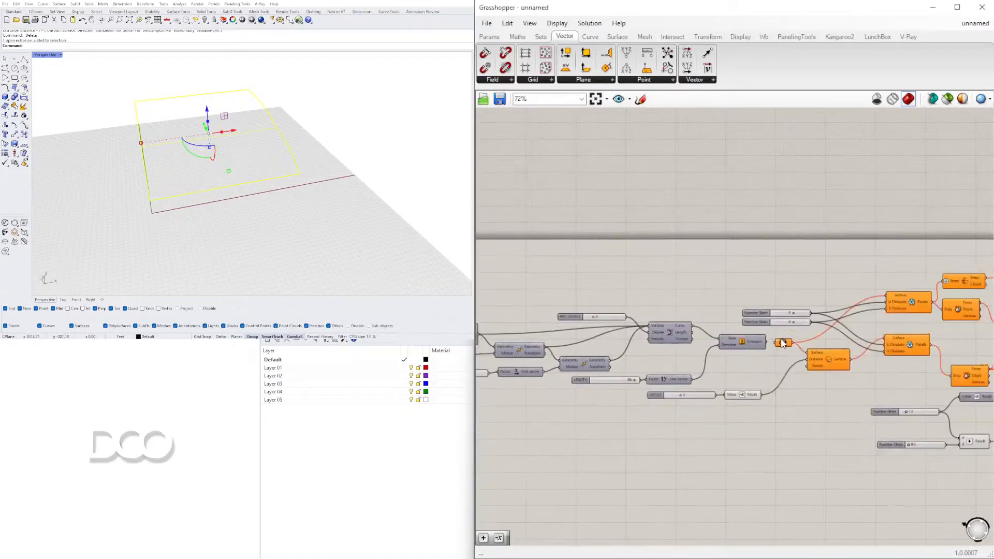
pyautogui.scroll(2, 781, 339)
pyautogui.rightClick(789, 350)
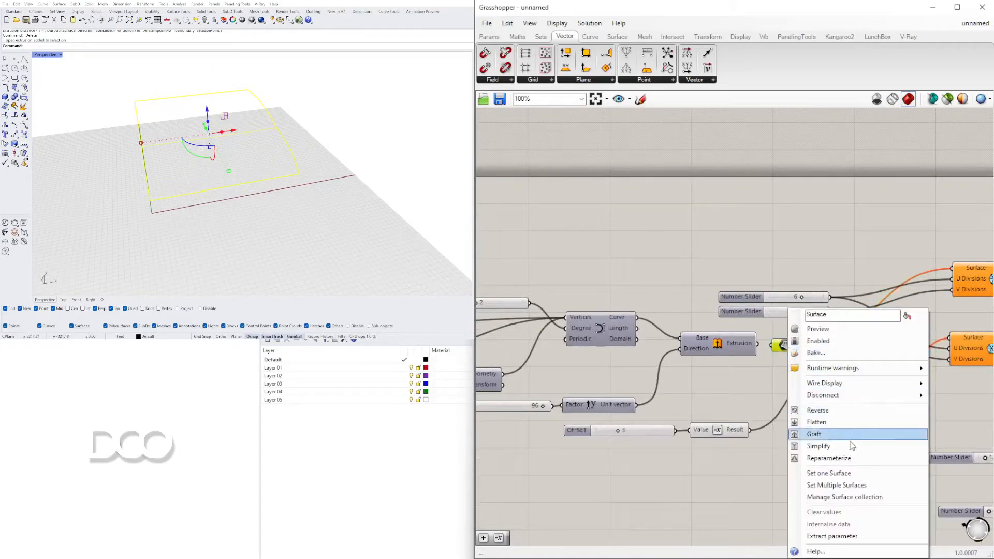
pyautogui.click(849, 472)
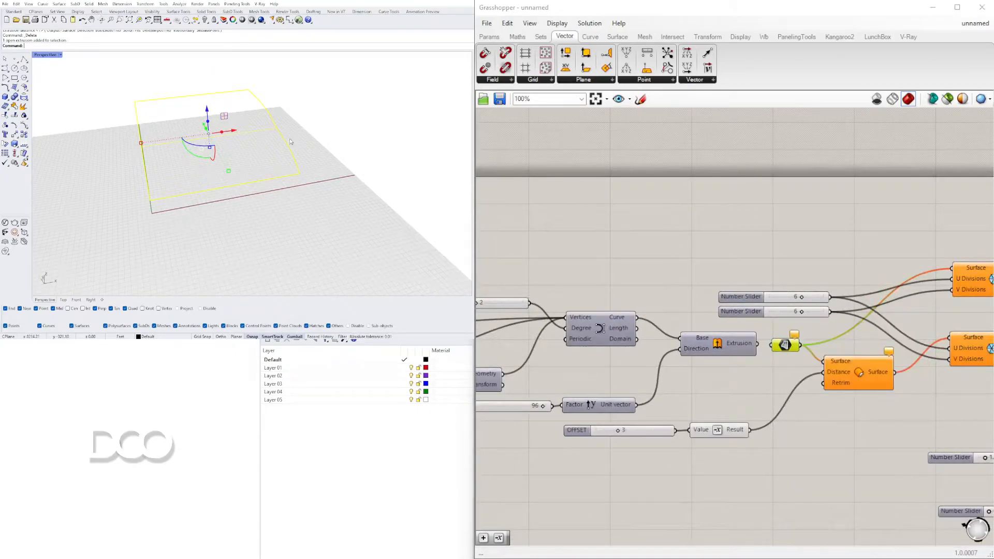
pyautogui.click(147, 163)
# Rotate the referenced wavy surface with the gumball so that it stands upright
pyautogui.moveTo(211, 180); pyautogui.dragTo(219, 244, button='right')
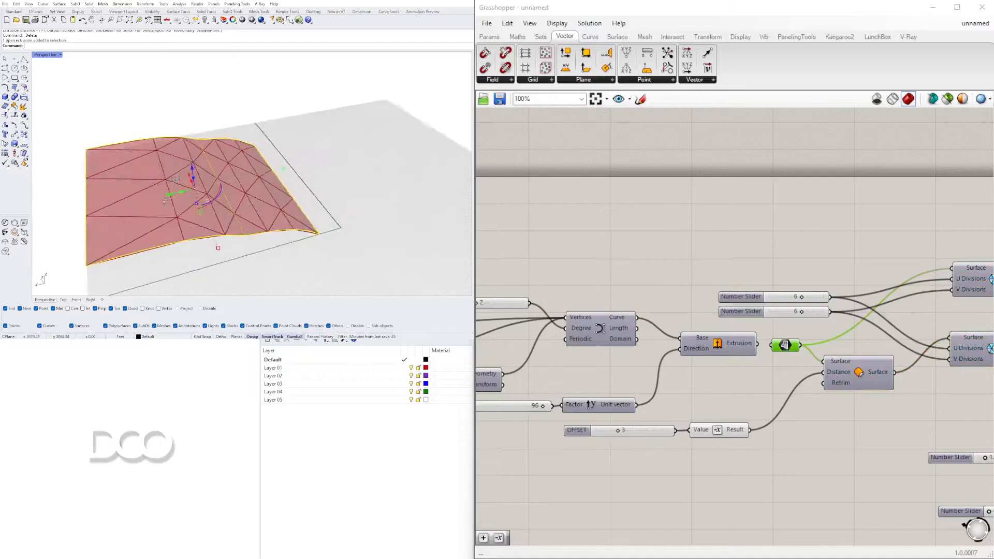
pyautogui.scroll(4, 207, 228)
pyautogui.moveTo(179, 219)
pyautogui.mouseDown(button='right')
pyautogui.moveTo(189, 180)
pyautogui.moveTo(138, 234)
pyautogui.moveTo(171, 253)
pyautogui.mouseUp(button='right')
pyautogui.click(188, 181)
pyautogui.scroll(-3, 217, 176)
pyautogui.moveTo(217, 174); pyautogui.dragTo(236, 180, button='right')
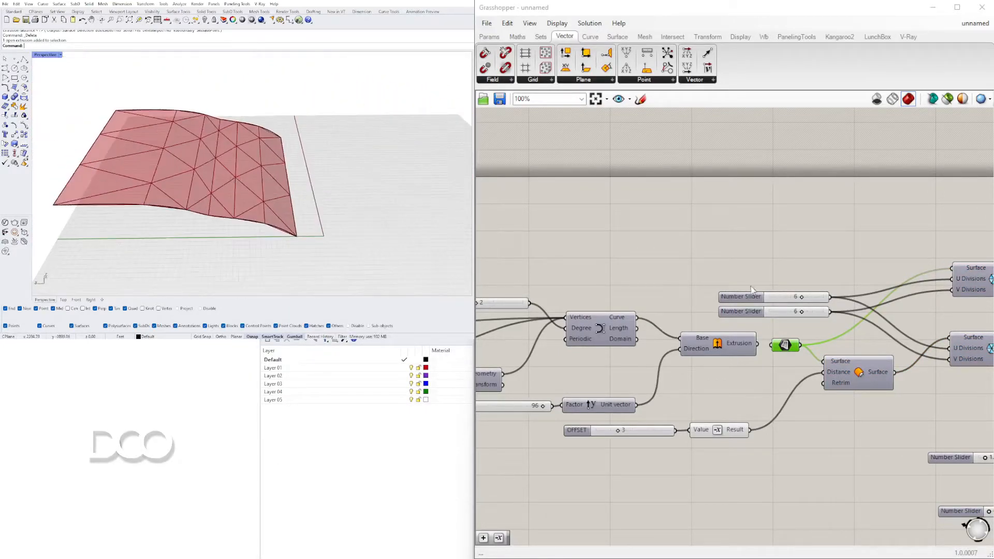
pyautogui.click(219, 156)
pyautogui.moveTo(215, 179); pyautogui.dragTo(177, 198)
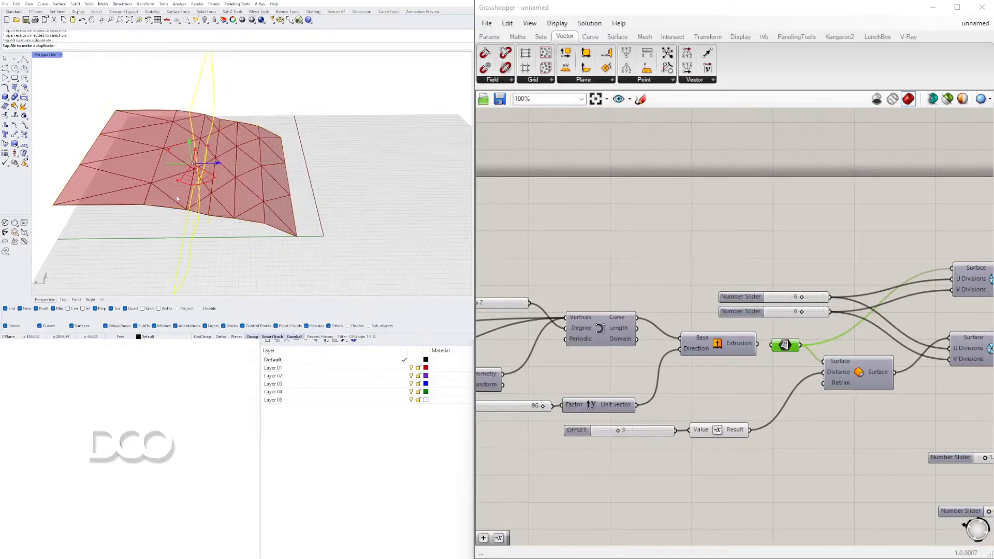
pyautogui.moveTo(224, 162); pyautogui.dragTo(151, 193)
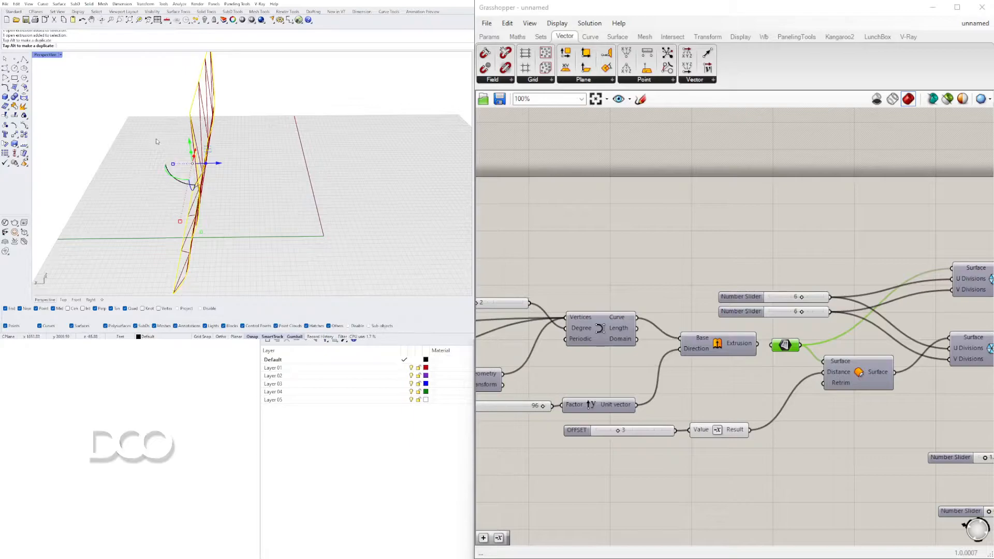
# Scale the upright surface with the gumball to change its proportions and check the panelling
pyautogui.moveTo(173, 162); pyautogui.dragTo(231, 166, button='right')
pyautogui.moveTo(232, 241); pyautogui.dragTo(228, 162)
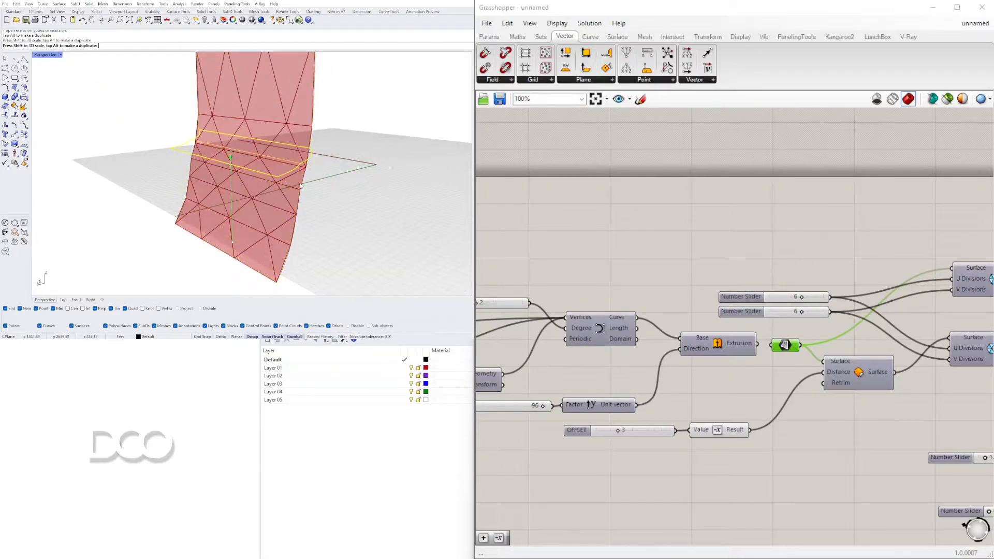
pyautogui.moveTo(299, 187); pyautogui.dragTo(320, 182)
pyautogui.moveTo(248, 208); pyautogui.dragTo(249, 206, button='right')
pyautogui.moveTo(226, 166); pyautogui.dragTo(253, 144, button='right')
# Delete the referenced Rhino surface and reconnect the Extrusion output to the Surface parameter
pyautogui.scroll(6, 259, 155)
pyautogui.press('Delete')
pyautogui.scroll(-6, 254, 153)
pyautogui.scroll(-4, 760, 278)
pyautogui.scroll(3, 880, 315)
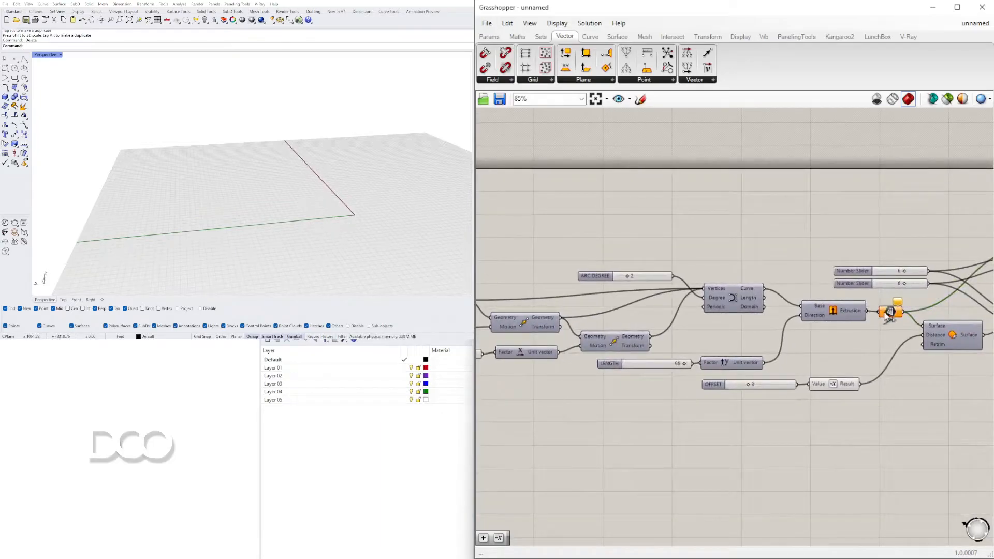
pyautogui.rightClick(839, 314)
pyautogui.press('Escape')
# Show the facade in the four-viewport layout and inspect its curved profile in the Front view
pyautogui.moveTo(406, 244); pyautogui.dragTo(201, 212, button='right')
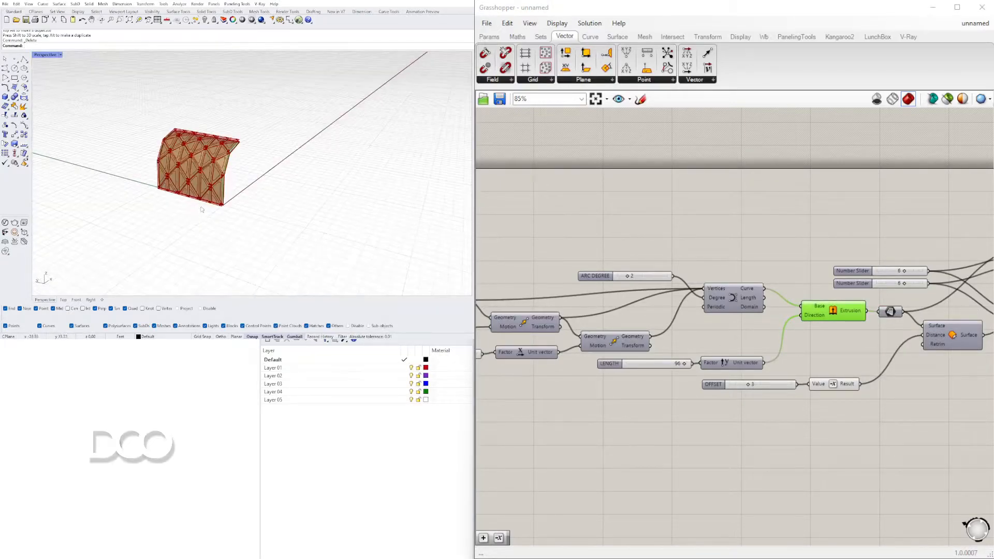
pyautogui.scroll(-6, 333, 162)
pyautogui.moveTo(333, 162); pyautogui.dragTo(197, 150, button='right')
pyautogui.doubleClick(46, 54)
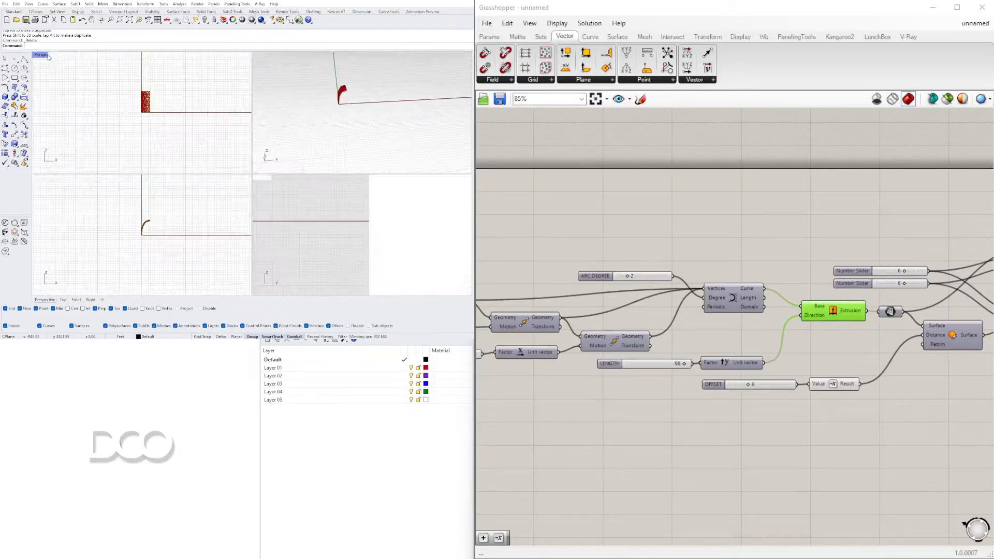
pyautogui.moveTo(284, 228); pyautogui.dragTo(398, 223, button='right')
pyautogui.scroll(8, 156, 228)
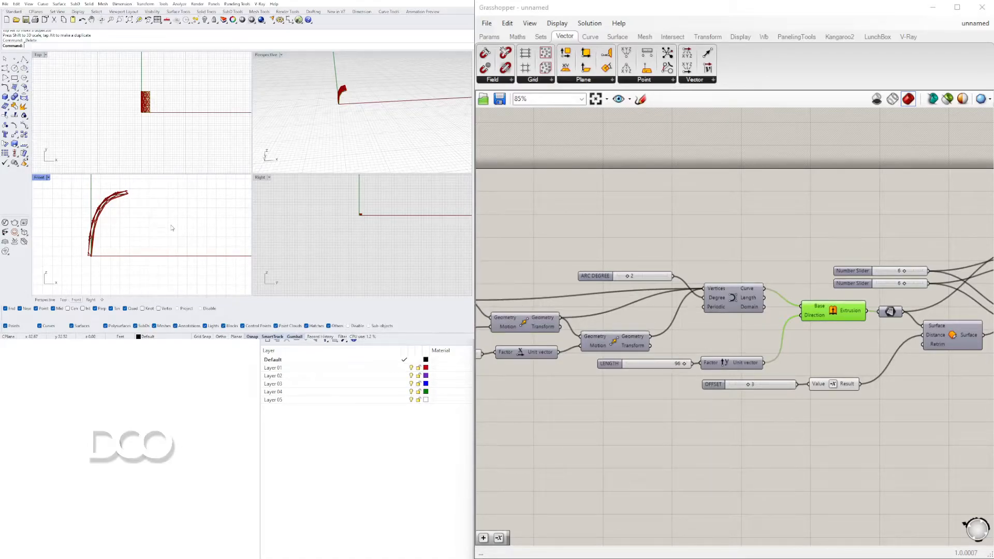
# Draw a semicircular arc with its ends on the ground axis beside the facade and select it
pyautogui.write('c')
pyautogui.press('Return')
pyautogui.scroll(-4, 191, 230)
pyautogui.moveTo(194, 232); pyautogui.dragTo(161, 224, button='right')
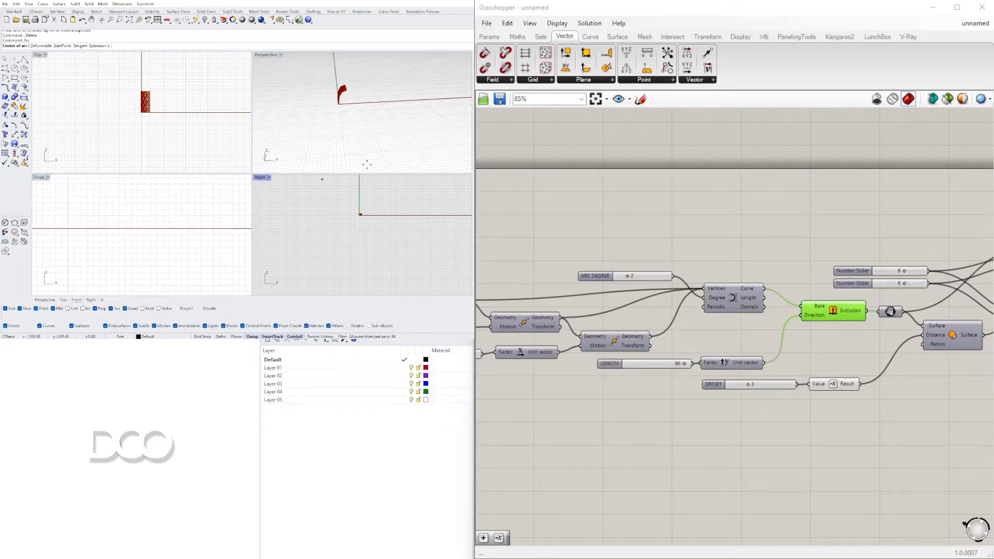
pyautogui.click(411, 99)
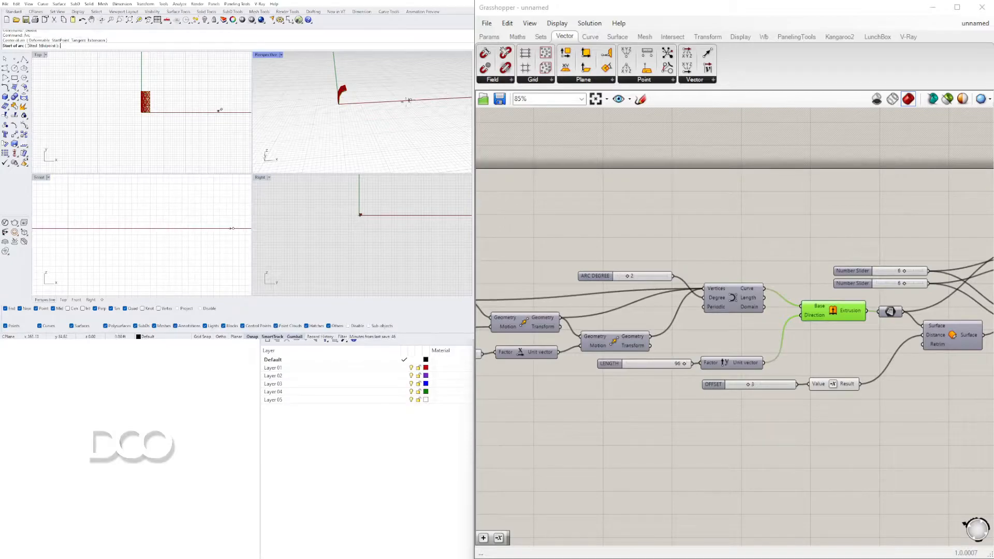
pyautogui.scroll(-7, 155, 222)
pyautogui.keyDown('shift'); pyautogui.click(151, 227); pyautogui.keyUp('shift')
pyautogui.keyDown('shift'); pyautogui.click(193, 226); pyautogui.keyUp('shift')
pyautogui.click(186, 222)
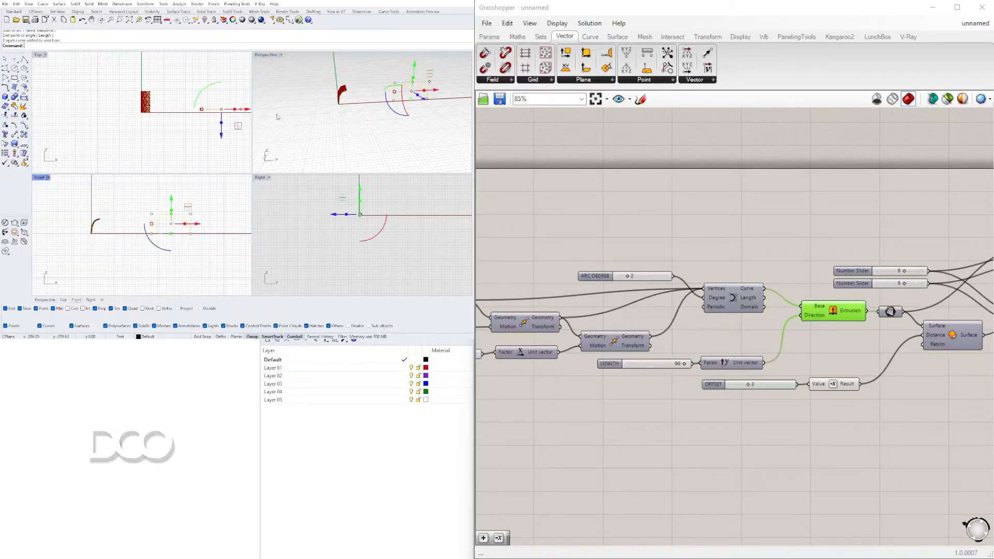
# Extrude the selected arc into a vaulted surface in the Perspective view and delete the source arc
pyautogui.doubleClick(269, 56)
pyautogui.moveTo(277, 98); pyautogui.dragTo(300, 119, button='right')
pyautogui.scroll(-3, 300, 120)
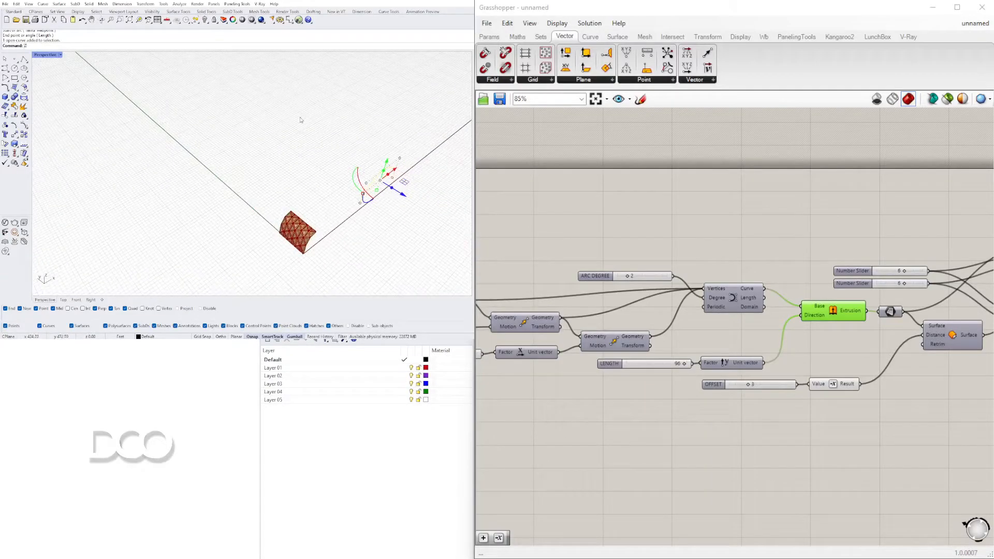
pyautogui.write('s')
pyautogui.press('Return')
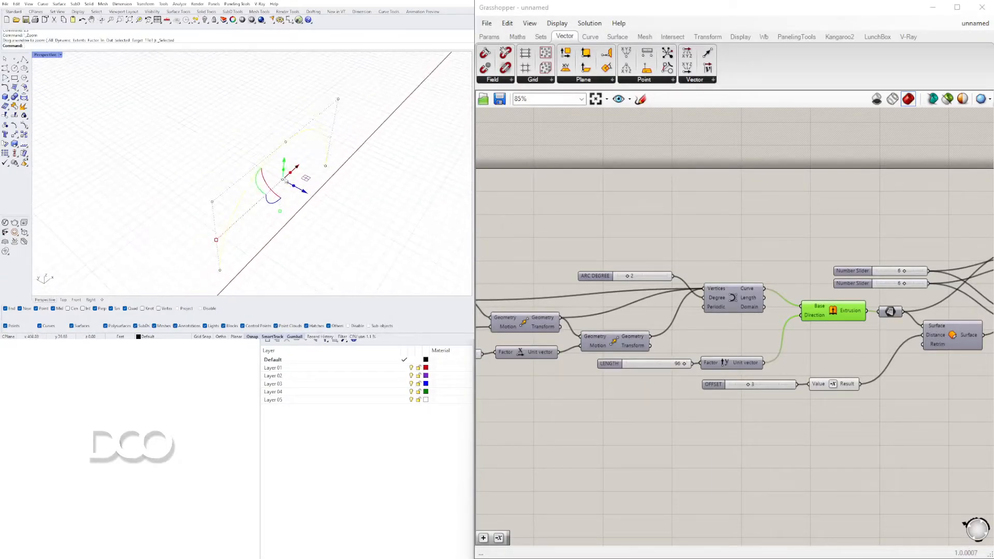
pyautogui.write('ExtrudeCrv')
pyautogui.press('Return')
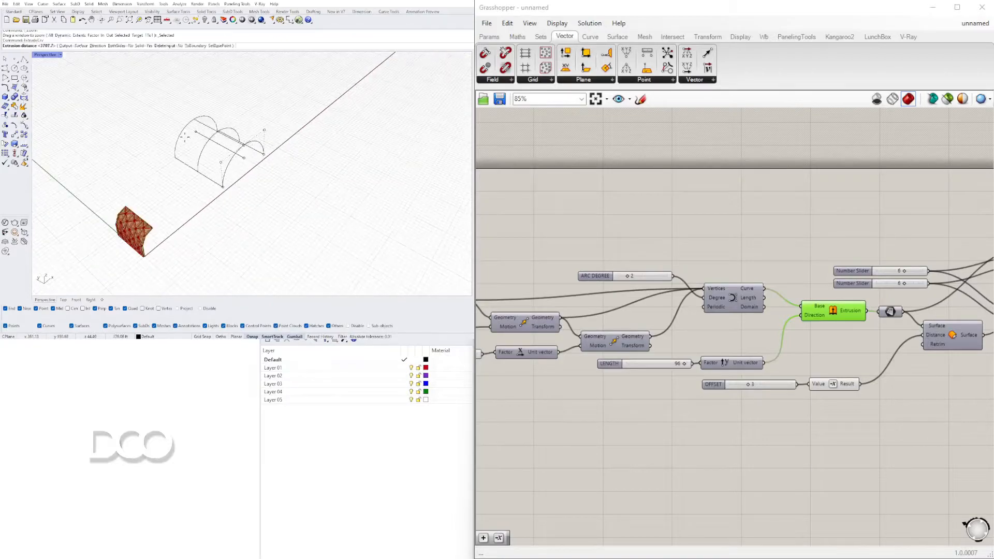
pyautogui.press('Escape')
pyautogui.press('Delete')
# Disconnect the Extrusion output from the Surface parameter and reference the new vaulted surface in it instead
pyautogui.click(209, 128)
pyautogui.moveTo(540, 317); pyautogui.dragTo(771, 302, button='right')
pyautogui.scroll(-3, 777, 306)
pyautogui.scroll(2, 963, 322)
pyautogui.moveTo(963, 322); pyautogui.dragTo(696, 293, button='right')
pyautogui.scroll(3, 691, 287)
pyautogui.click(697, 271)
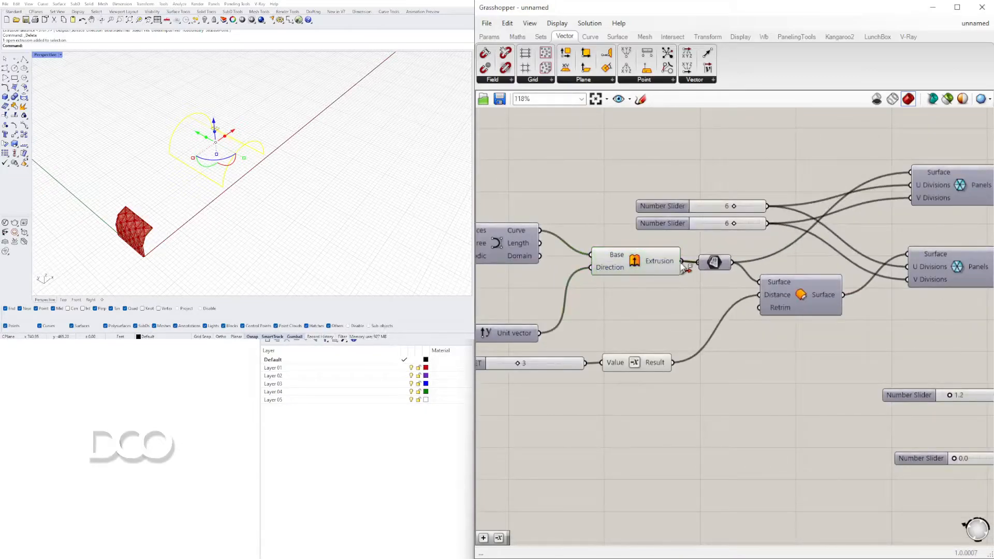
pyautogui.keyDown('ctrl'); pyautogui.moveTo(681, 263); pyautogui.dragTo(698, 263); pyautogui.keyUp('ctrl')
pyautogui.rightClick(714, 263)
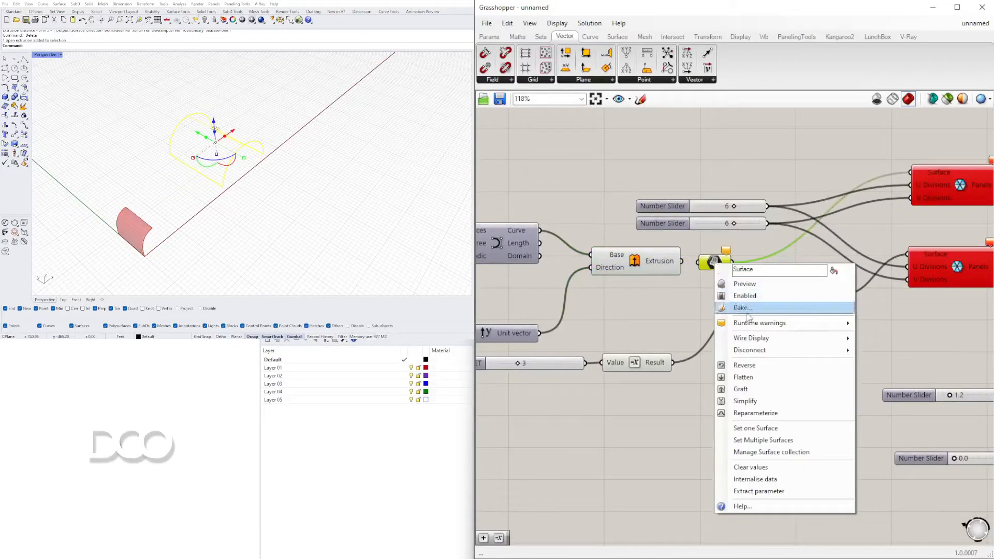
pyautogui.click(775, 428)
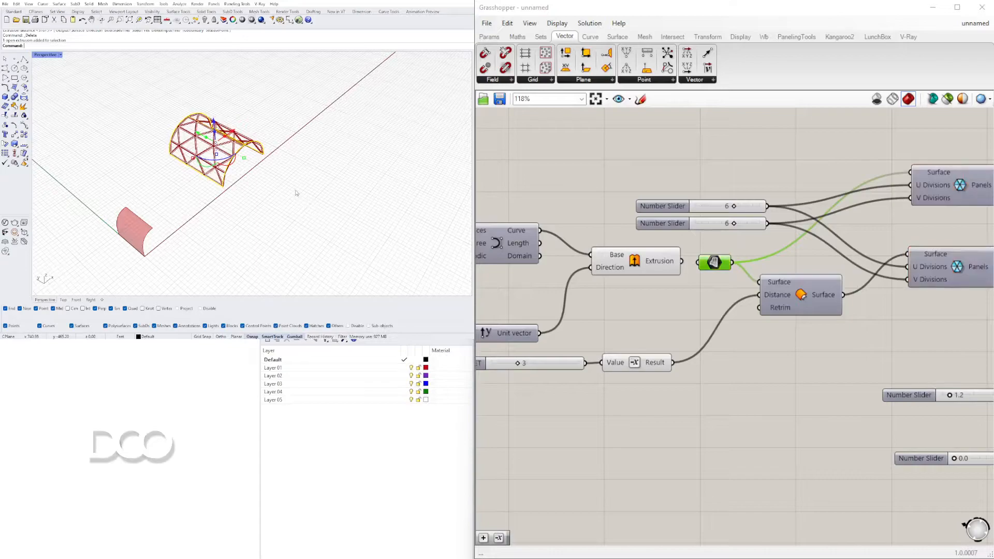
# Feed the OFFSET slider directly into the offset surface's Distance input and delete the Negative component between them
pyautogui.write('zs')
pyautogui.press('Return')
pyautogui.click(321, 210)
pyautogui.moveTo(321, 210); pyautogui.dragTo(217, 150, button='right')
pyautogui.scroll(4, 257, 142)
pyautogui.scroll(3, 179, 124)
pyautogui.scroll(-5, 217, 149)
pyautogui.moveTo(616, 363); pyautogui.dragTo(756, 300)
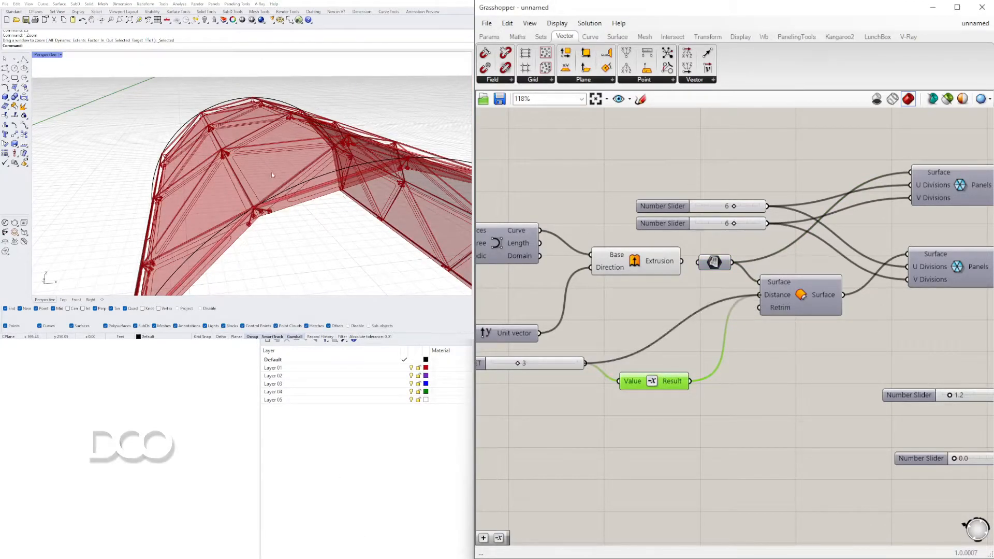
pyautogui.moveTo(271, 172); pyautogui.dragTo(240, 200, button='right')
pyautogui.click(658, 386)
pyautogui.press('Delete')
# Set both the U and V division sliders of the panelling to 10
pyautogui.scroll(-3, 249, 166)
pyautogui.scroll(-4, 654, 265)
pyautogui.moveTo(647, 306); pyautogui.dragTo(836, 337, button='right')
pyautogui.moveTo(878, 282); pyautogui.dragTo(678, 273, button='right')
pyautogui.scroll(5, 679, 274)
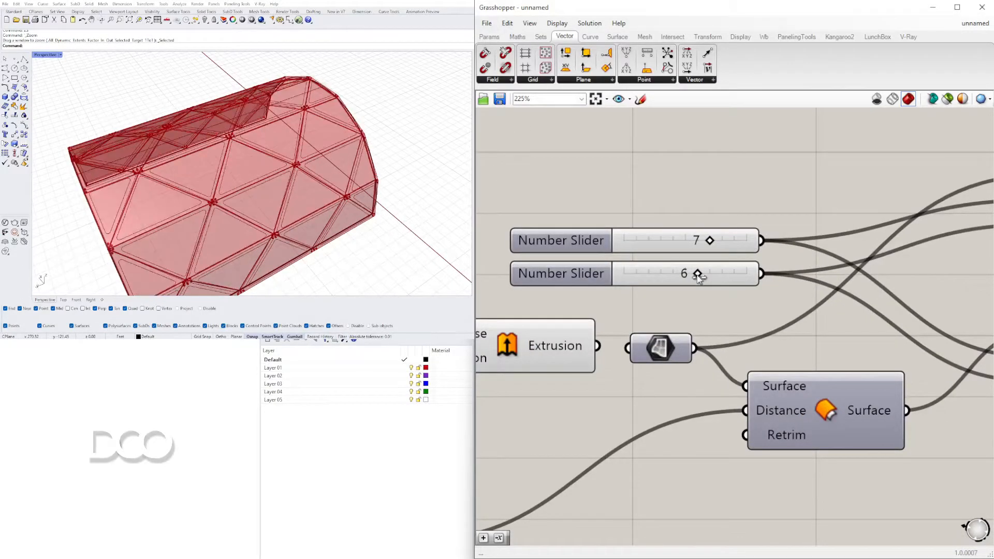
pyautogui.hotkey('ctrl', 'z')
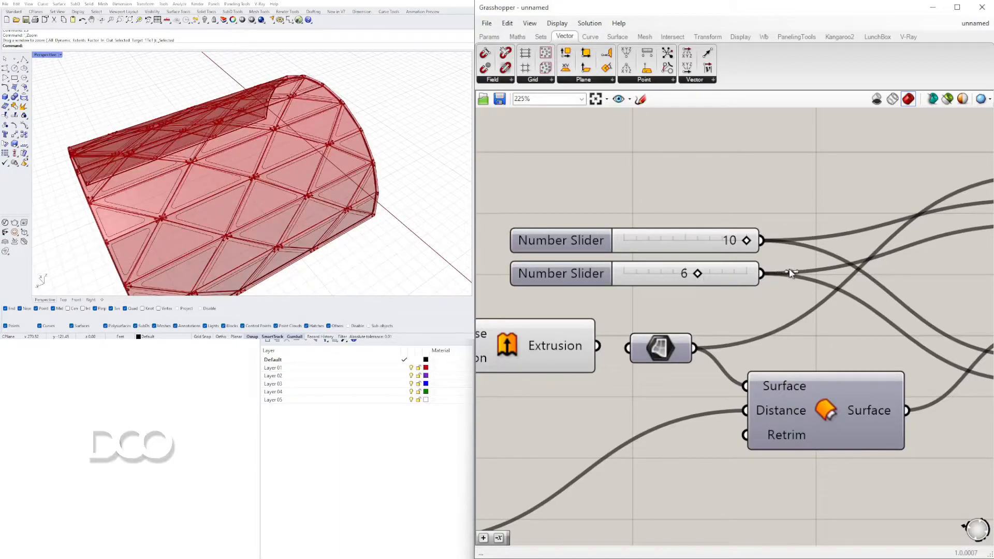
pyautogui.moveTo(698, 274); pyautogui.dragTo(783, 274)
# Examine the panelled vault from several angles and review the definition through to its final Group component
pyautogui.moveTo(292, 178); pyautogui.dragTo(264, 204, button='right')
pyautogui.scroll(-8, 173, 199)
pyautogui.scroll(7, 233, 207)
pyautogui.scroll(-5, 311, 150)
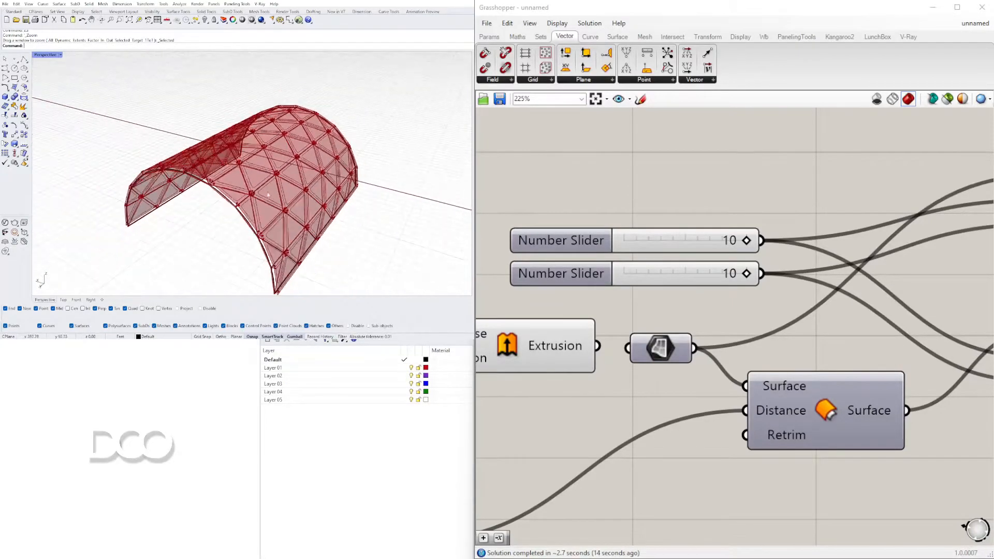
pyautogui.moveTo(136, 171); pyautogui.dragTo(254, 188, button='right')
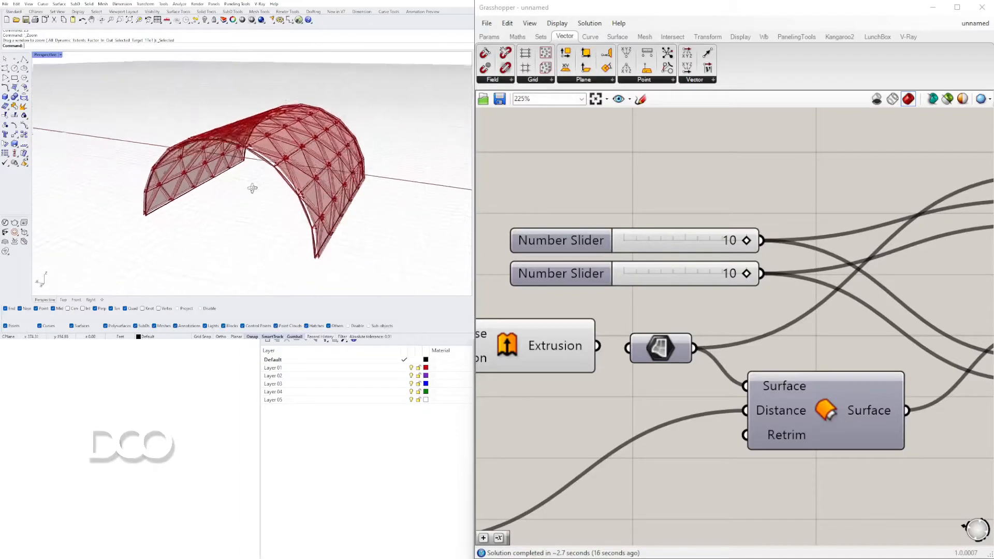
pyautogui.scroll(-5, 621, 323)
pyautogui.click(582, 331)
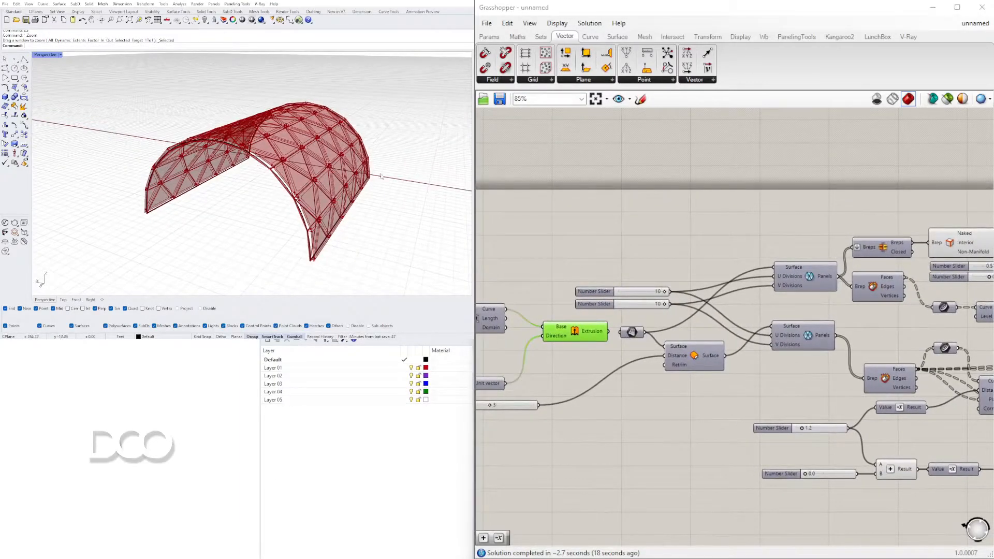
pyautogui.scroll(-3, 714, 256)
pyautogui.scroll(-2, 849, 311)
pyautogui.moveTo(978, 316); pyautogui.dragTo(914, 321, button='right')
pyautogui.scroll(4, 917, 295)
pyautogui.click(889, 310)
pyautogui.click(855, 393)
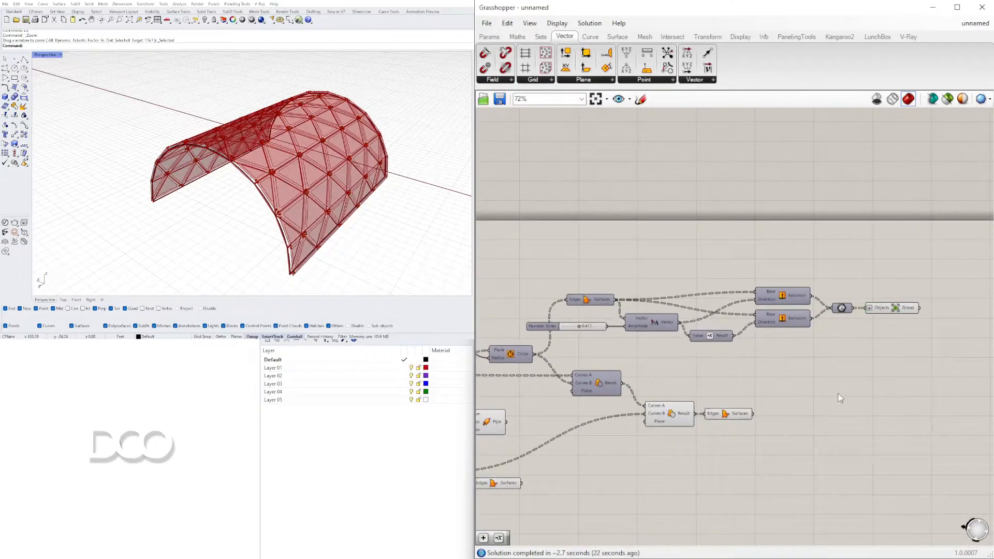
pyautogui.moveTo(409, 205); pyautogui.dragTo(420, 193, button='right')
pyautogui.scroll(3, 421, 194)
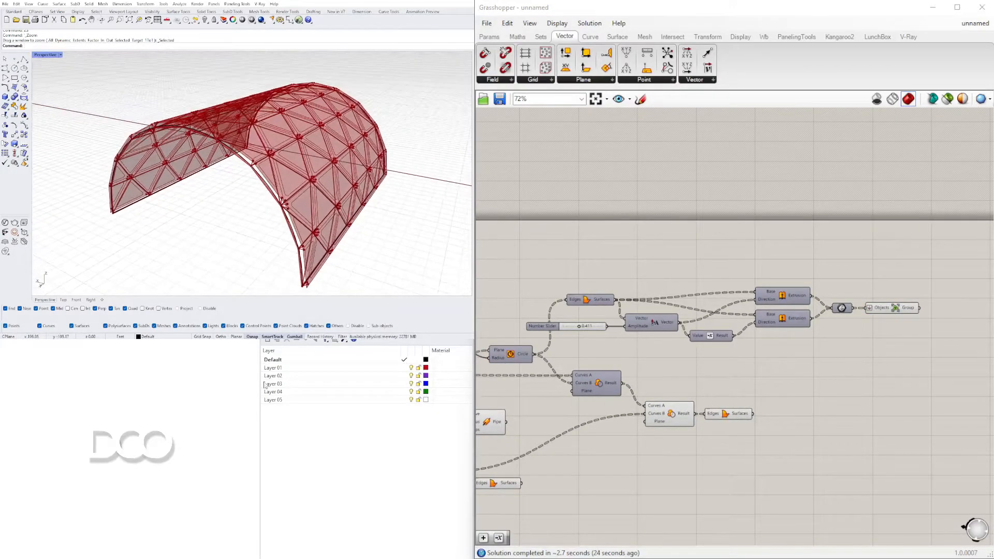
# Create two new Rhino layers named STRUCTURE1 and STRUCTURE2
pyautogui.click(270, 343)
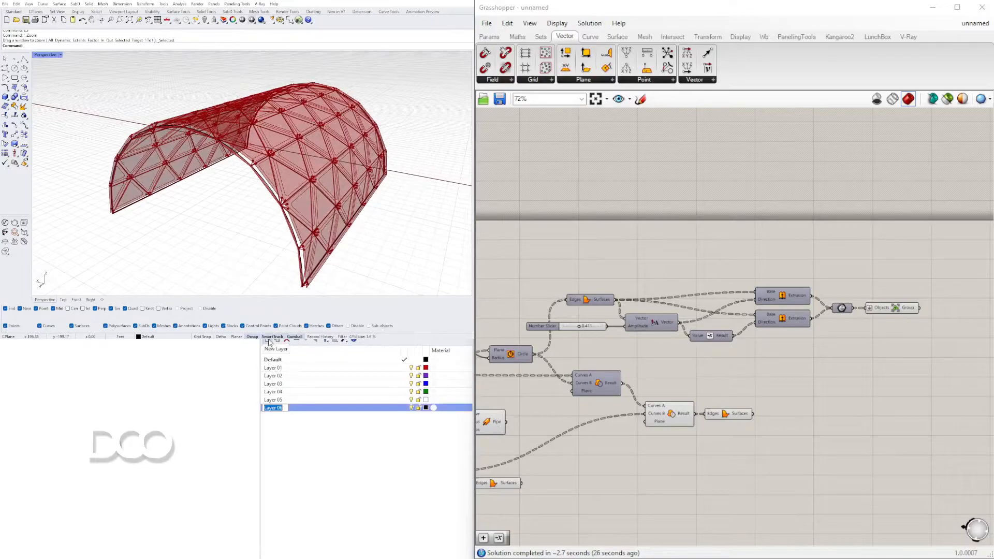
pyautogui.write('st')
pyautogui.click(270, 342)
pyautogui.write('STRUCTURE2')
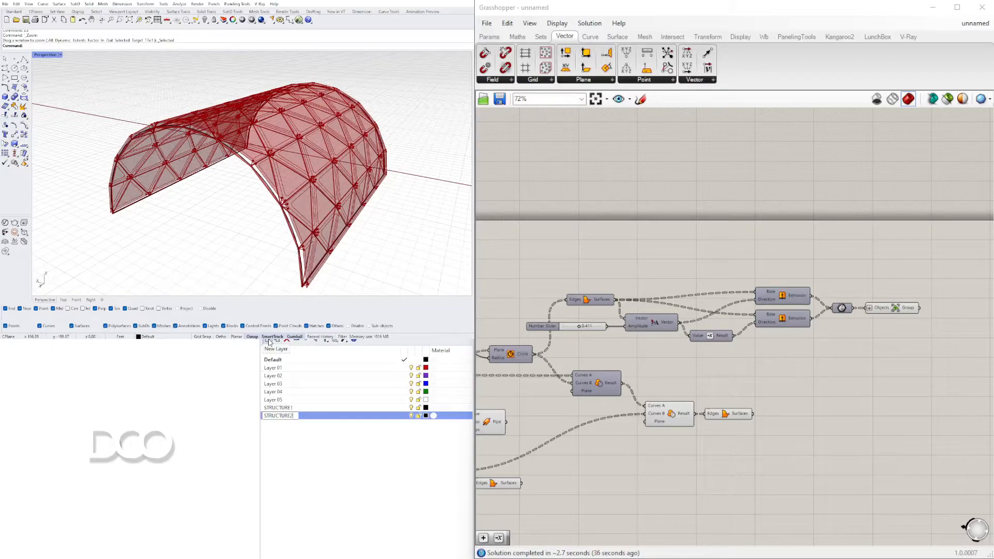
# Add three more layers named CONNECTION, PANEL1 and PANEL2
pyautogui.click(270, 342)
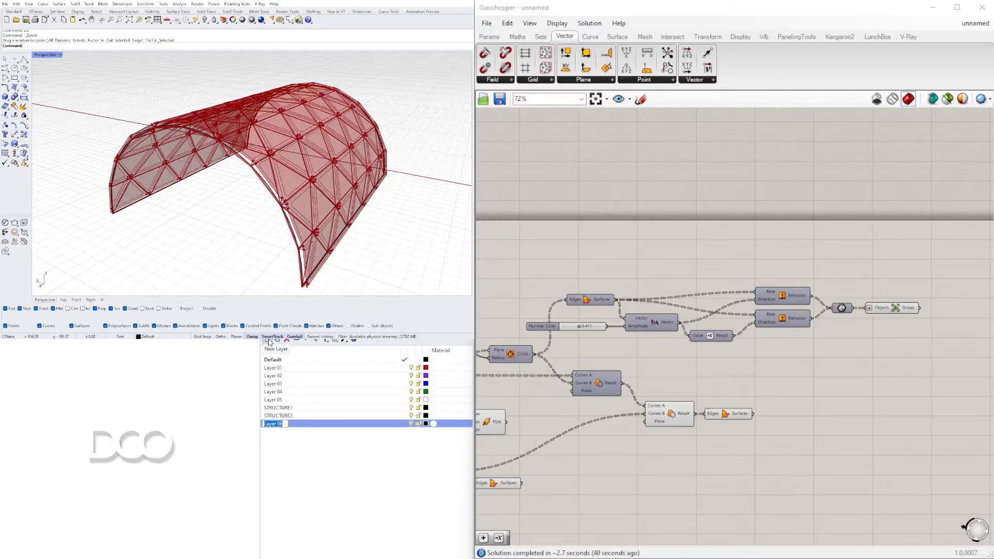
pyautogui.write('CONNECTION')
pyautogui.click(269, 342)
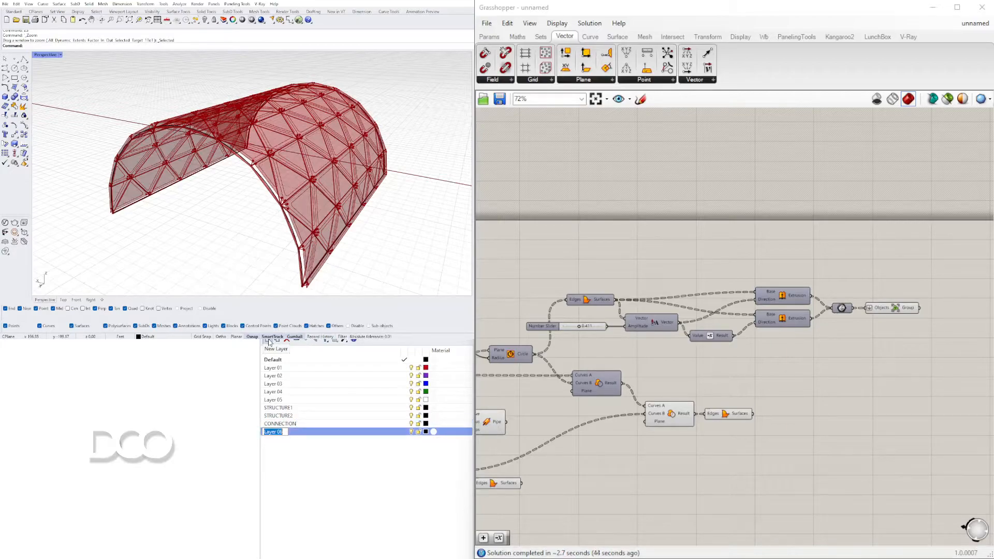
pyautogui.write('PANEL1')
pyautogui.click(269, 342)
pyautogui.write('PA')
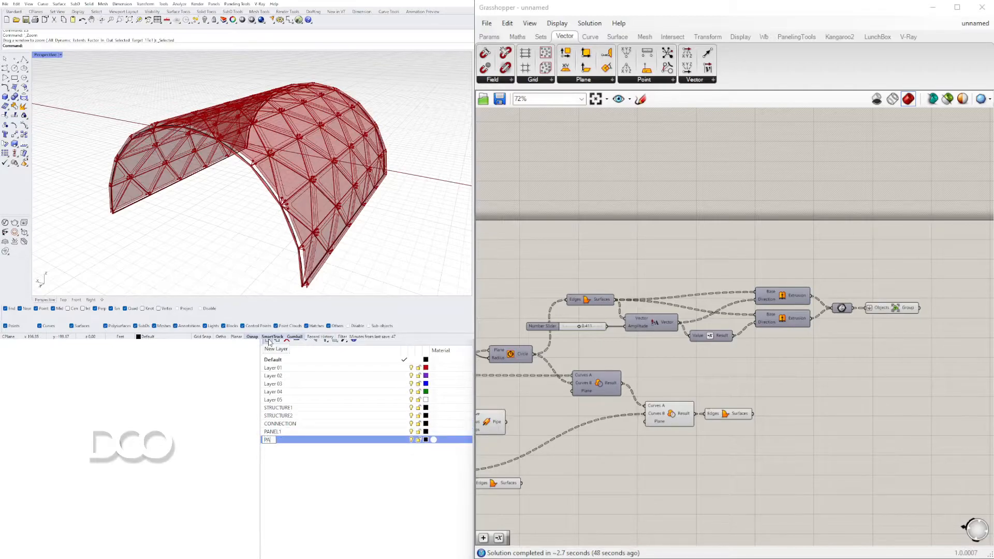
pyautogui.press('Return')
# Make STRUCTURE1 the current layer and bake the two edge Pipe components onto it
pyautogui.moveTo(421, 185); pyautogui.dragTo(403, 175, button='right')
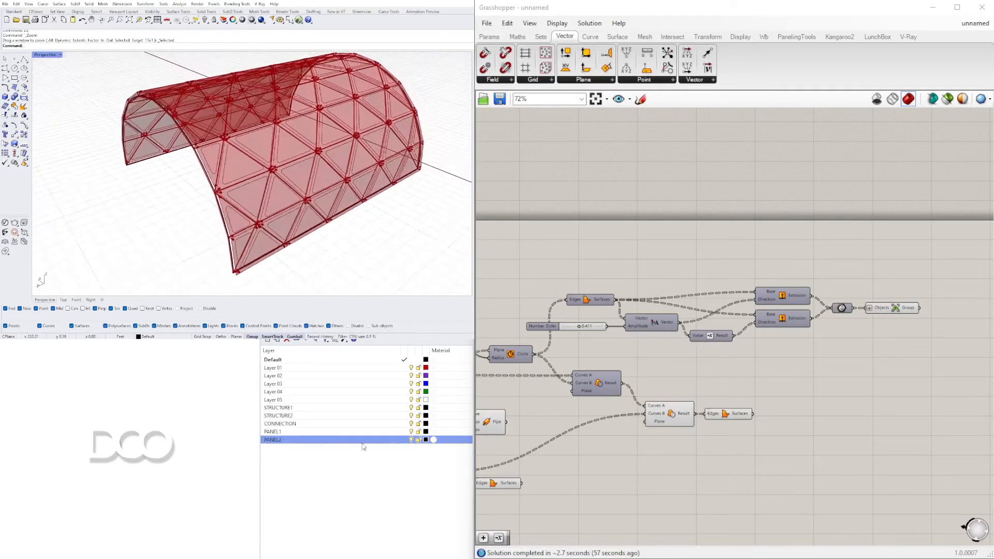
pyautogui.click(405, 408)
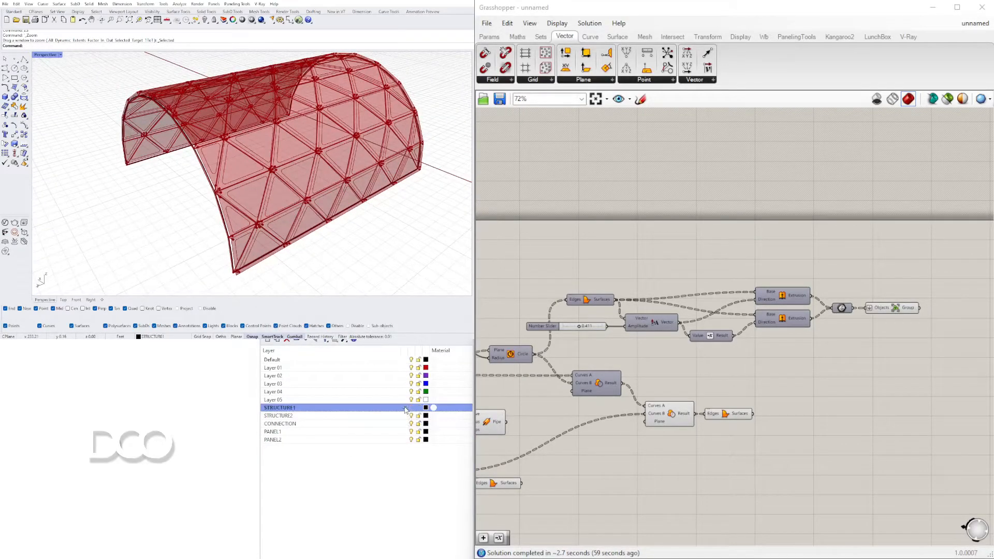
pyautogui.click(898, 311)
pyautogui.click(883, 326)
pyautogui.moveTo(673, 421); pyautogui.dragTo(829, 381, button='right')
pyautogui.moveTo(677, 392); pyautogui.dragTo(766, 371, button='right')
pyautogui.click(586, 187)
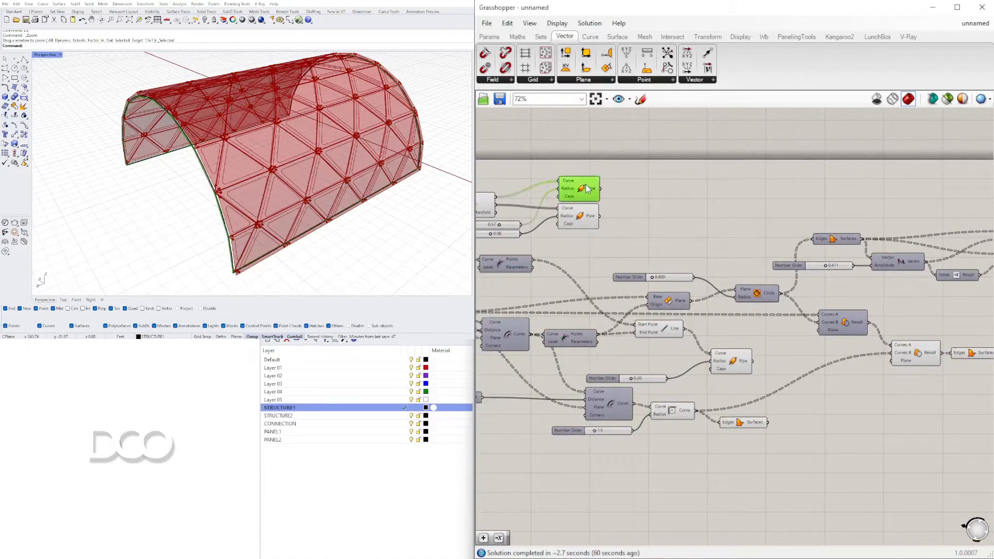
pyautogui.keyDown('shift'); pyautogui.click(576, 212); pyautogui.keyUp('shift')
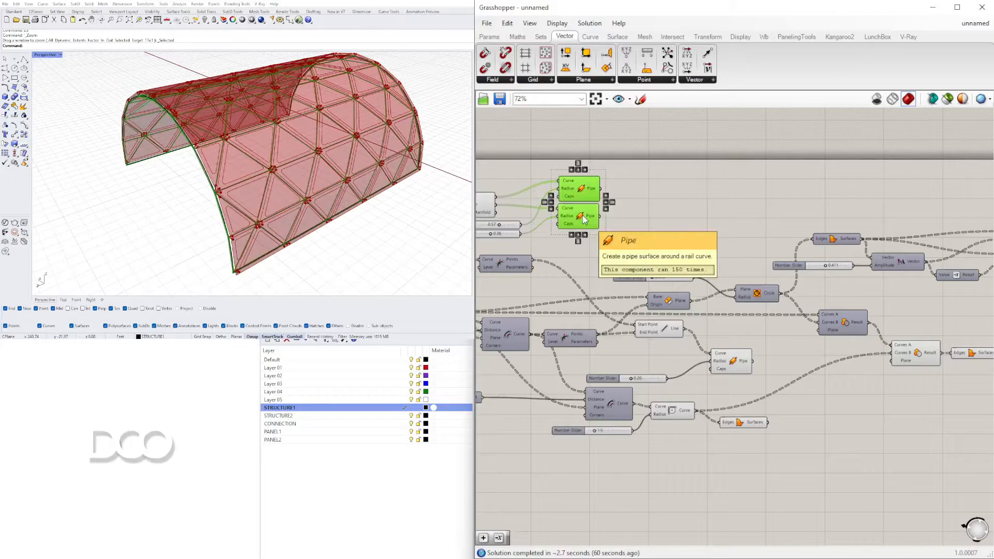
pyautogui.middleClick(572, 212)
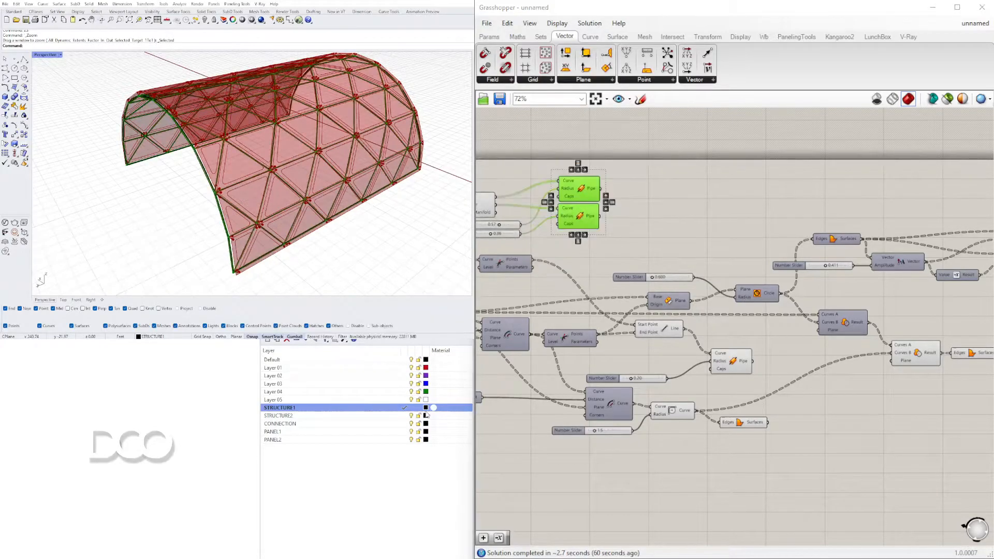
# Make STRUCTURE2 the current layer and bake the connector Pipe component onto it
pyautogui.click(404, 416)
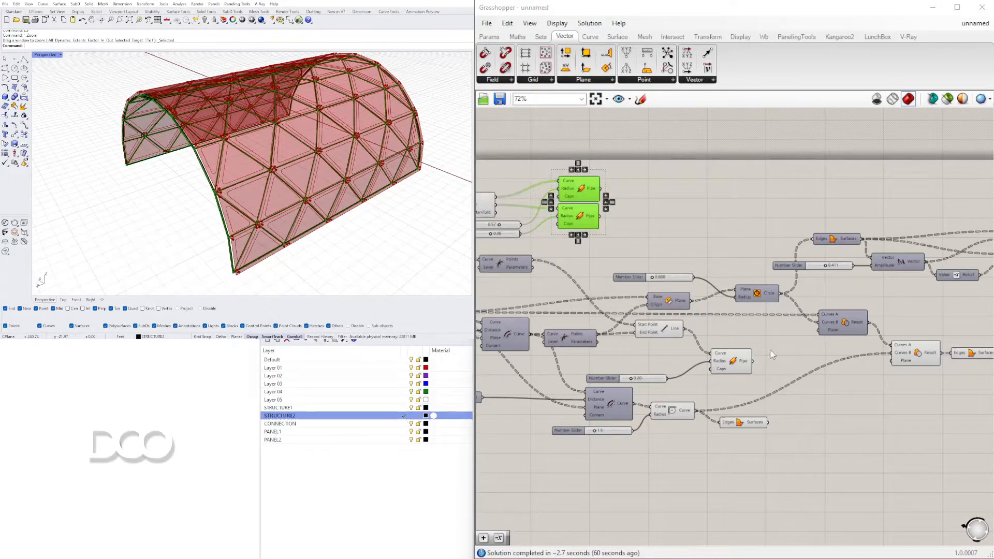
pyautogui.click(733, 362)
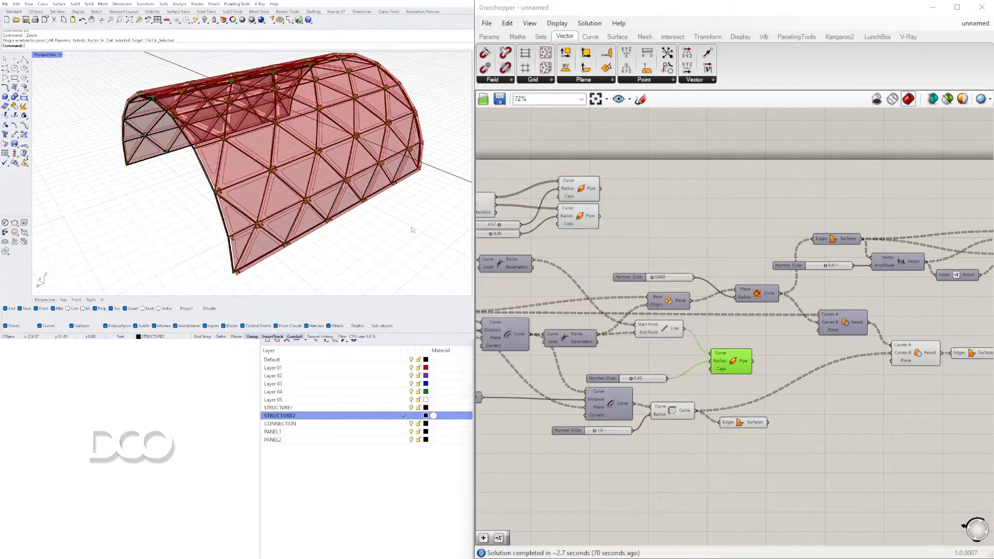
pyautogui.scroll(10, 244, 159)
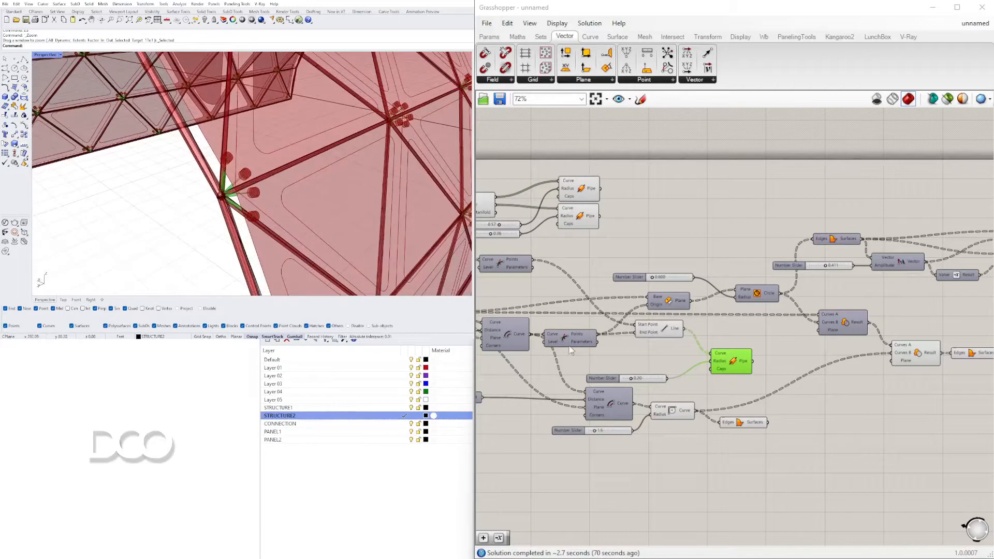
pyautogui.middleClick(735, 356)
pyautogui.click(751, 377)
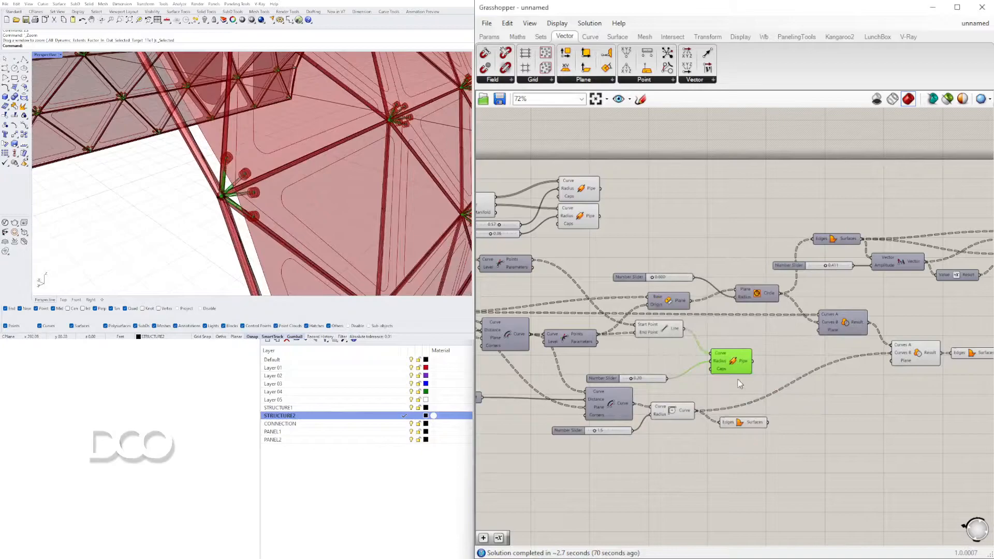
# Make CONNECTION the current layer and bake the grouped disc geometry onto it
pyautogui.click(404, 424)
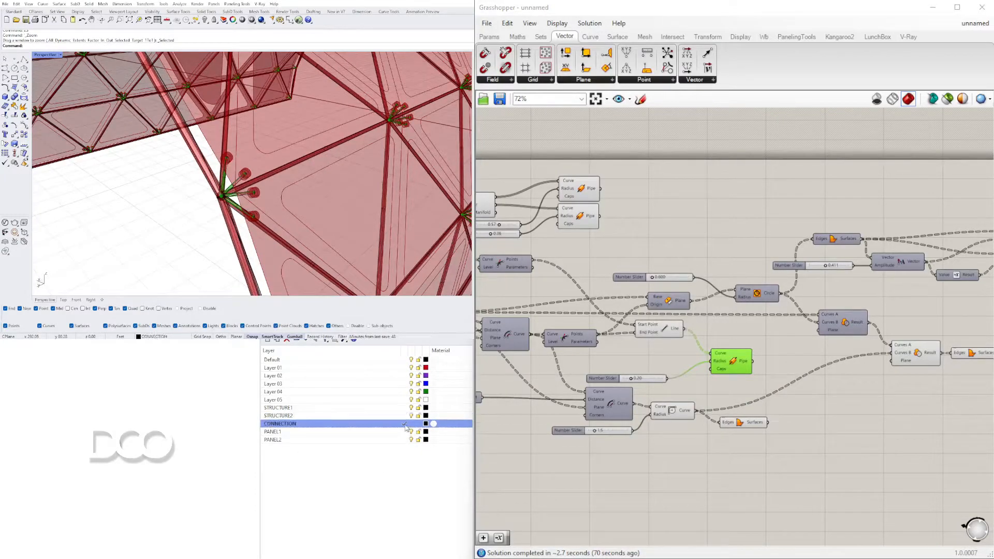
pyautogui.click(740, 424)
pyautogui.moveTo(946, 369); pyautogui.dragTo(744, 346, button='right')
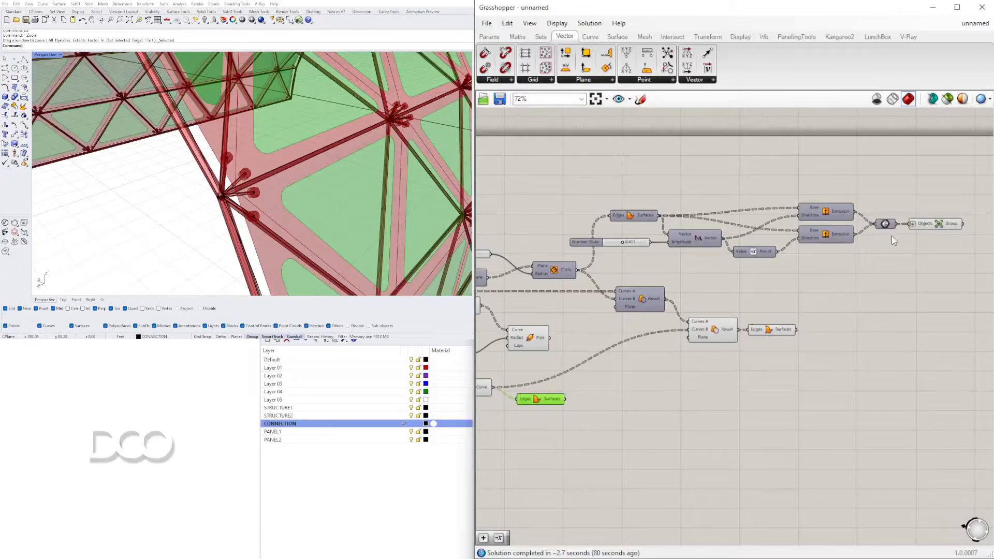
pyautogui.click(938, 224)
pyautogui.middleClick(934, 225)
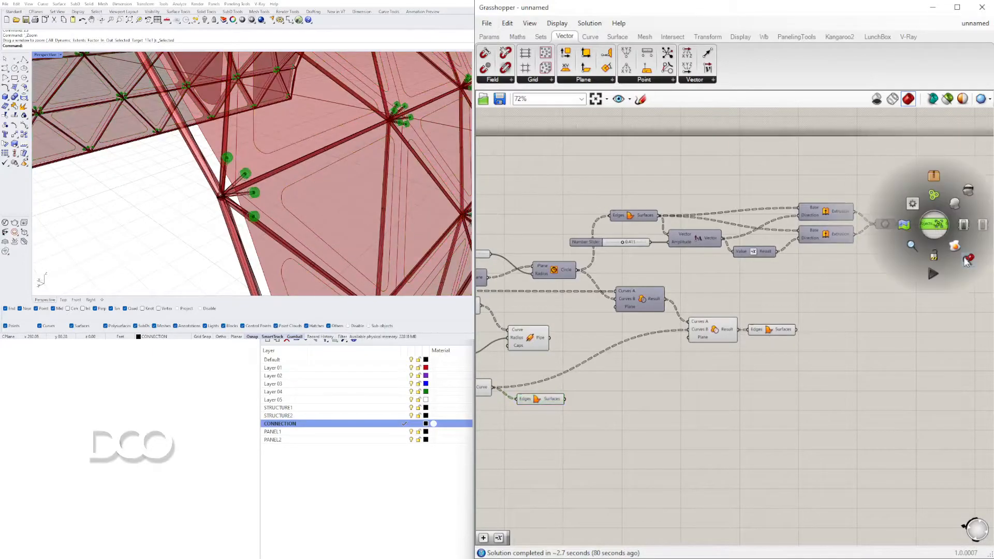
pyautogui.click(955, 250)
# Make PANEL1 the current layer and bake the panel-frame Boundary Surfaces fed by the region difference onto it
pyautogui.moveTo(760, 343); pyautogui.dragTo(783, 300, button='right')
pyautogui.click(748, 288)
pyautogui.moveTo(750, 288)
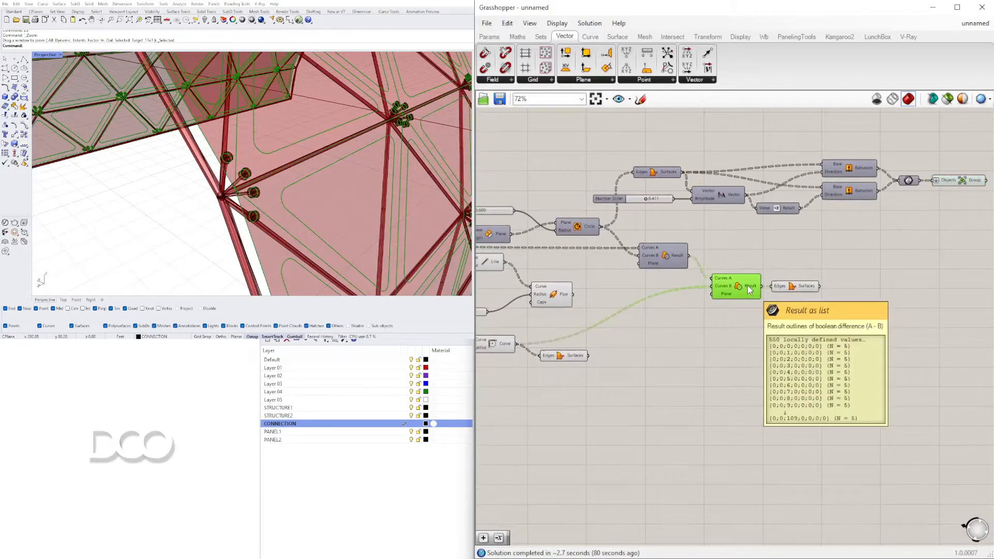
pyautogui.click(406, 432)
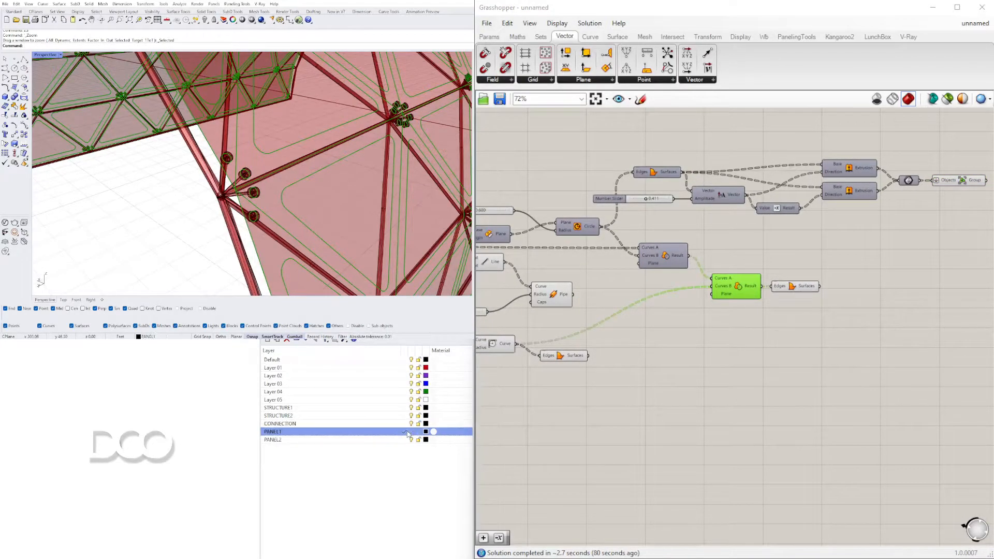
pyautogui.click(790, 288)
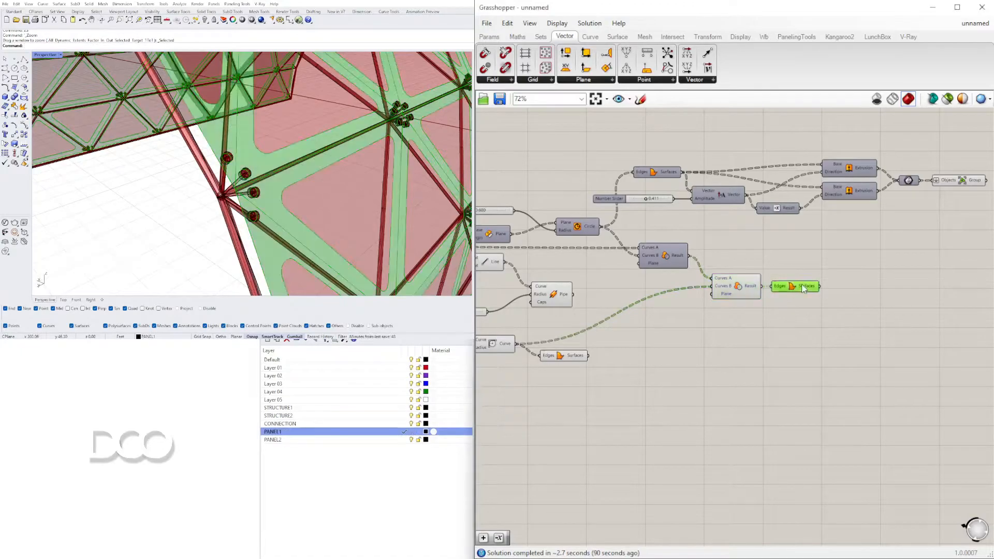
pyautogui.middleClick(791, 292)
pyautogui.click(810, 310)
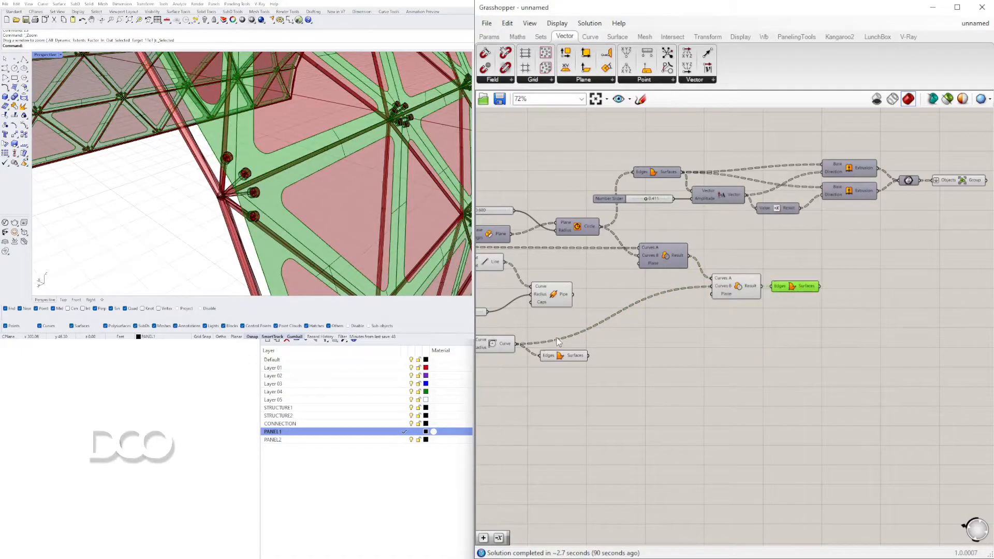
# Make PANEL2 the current layer and bake the panel-infill Boundary Surfaces fed directly by the rounded panel curves onto it
pyautogui.click(404, 440)
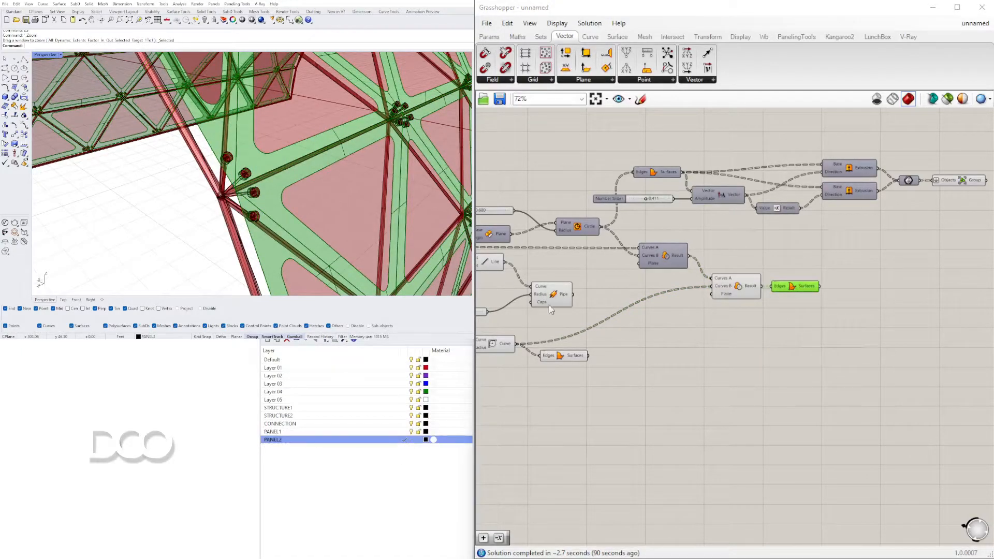
pyautogui.click(561, 355)
pyautogui.middleClick(561, 355)
pyautogui.click(590, 384)
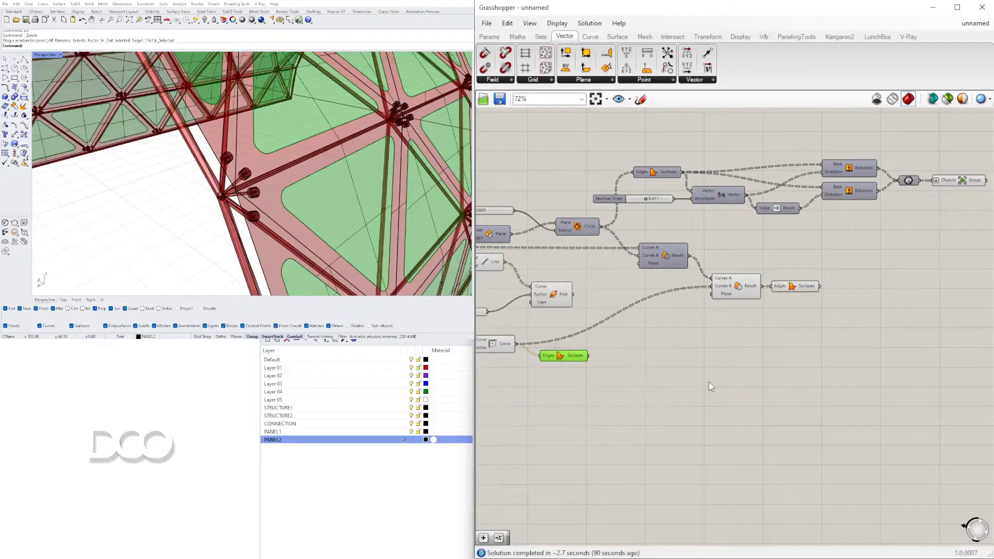
pyautogui.click(687, 383)
# Turn off the Grasshopper geometry preview and set the Perspective viewport to Shaded display
pyautogui.click(876, 99)
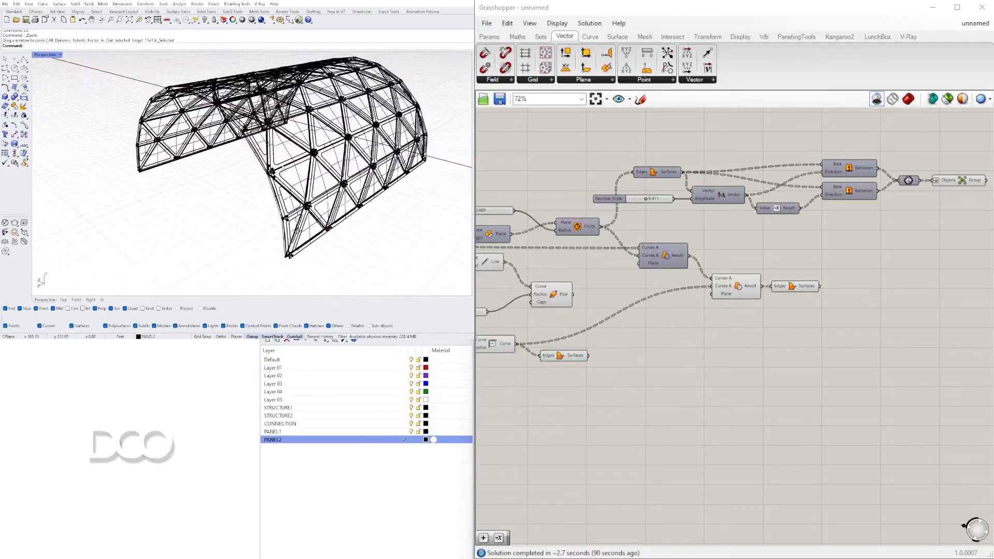
pyautogui.click(46, 54)
pyautogui.click(49, 89)
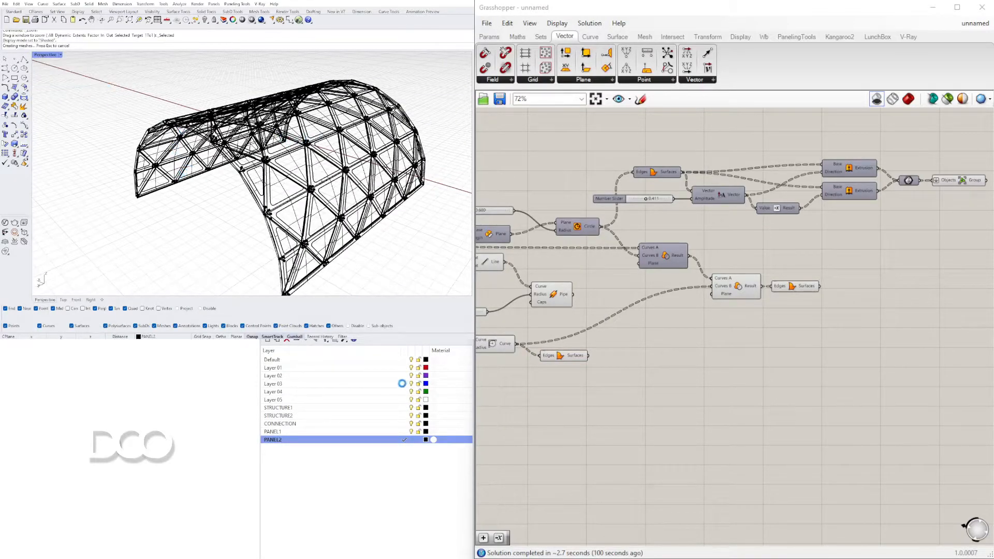
# Lock the Default layer and move all the baked vault geometry away from the original vaulted surface
pyautogui.click(419, 360)
pyautogui.scroll(-4, 274, 129)
pyautogui.scroll(6, 200, 148)
pyautogui.click(220, 144)
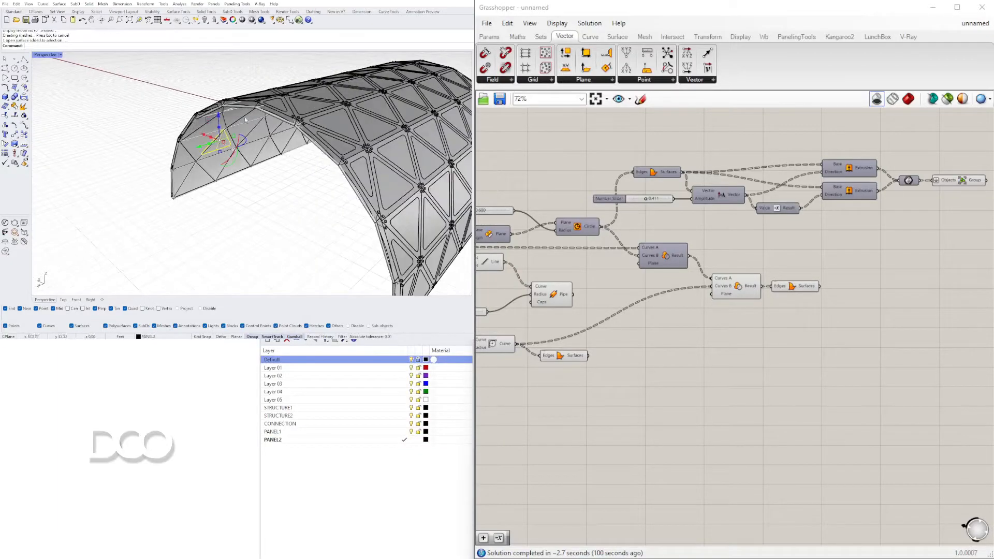
pyautogui.click(238, 195)
pyautogui.scroll(-8, 237, 195)
pyautogui.moveTo(149, 100); pyautogui.dragTo(371, 254)
pyautogui.moveTo(297, 218); pyautogui.dragTo(358, 216, button='right')
pyautogui.scroll(-5, 332, 228)
pyautogui.moveTo(328, 196); pyautogui.dragTo(192, 202)
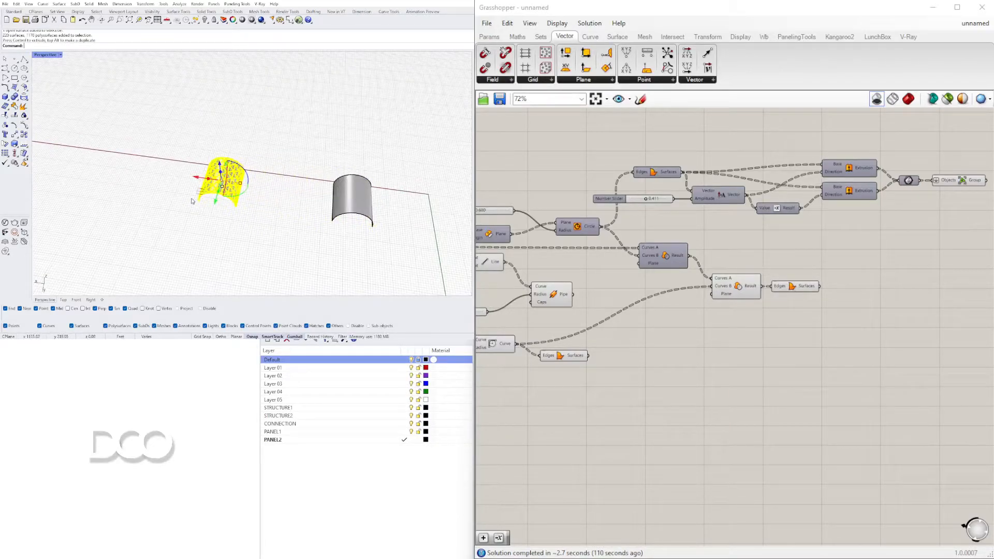
pyautogui.press('Return')
# Zoom the Perspective view to the selected baked vault and examine it from the front
pyautogui.click(239, 242)
pyautogui.moveTo(243, 233); pyautogui.dragTo(150, 152, button='right')
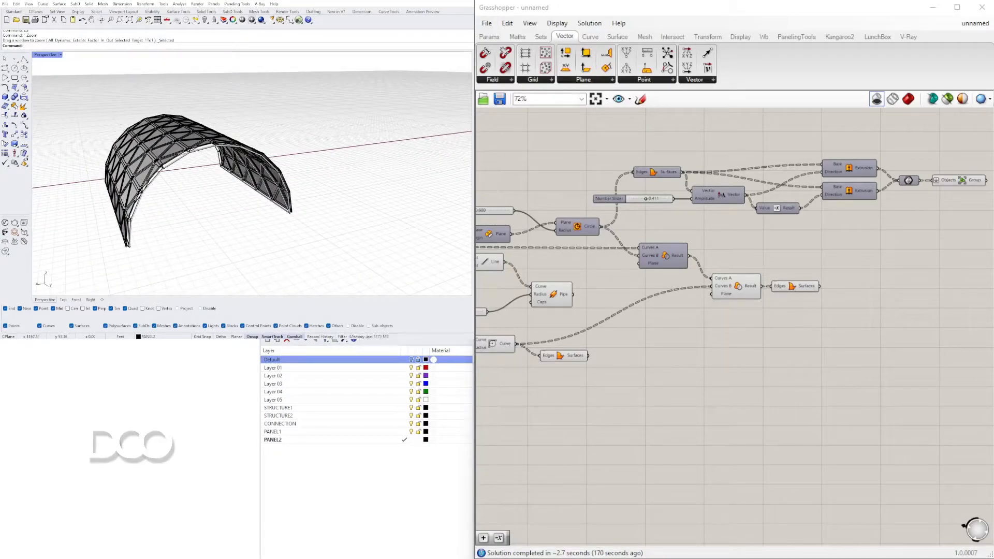
pyautogui.moveTo(361, 234); pyautogui.dragTo(237, 202, button='right')
pyautogui.moveTo(110, 120); pyautogui.dragTo(301, 256)
pyautogui.write('ZS')
pyautogui.press('Return')
pyautogui.click(276, 229)
pyautogui.moveTo(347, 214); pyautogui.dragTo(332, 189, button='right')
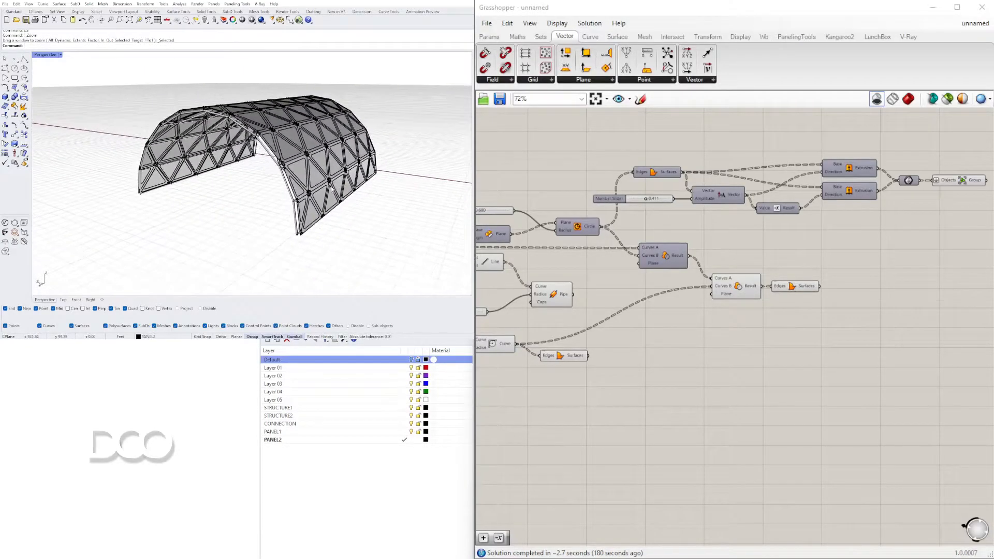
# Purge the unused layers and materials from the Rhino document
pyautogui.write('Purge')
pyautogui.press('Return')
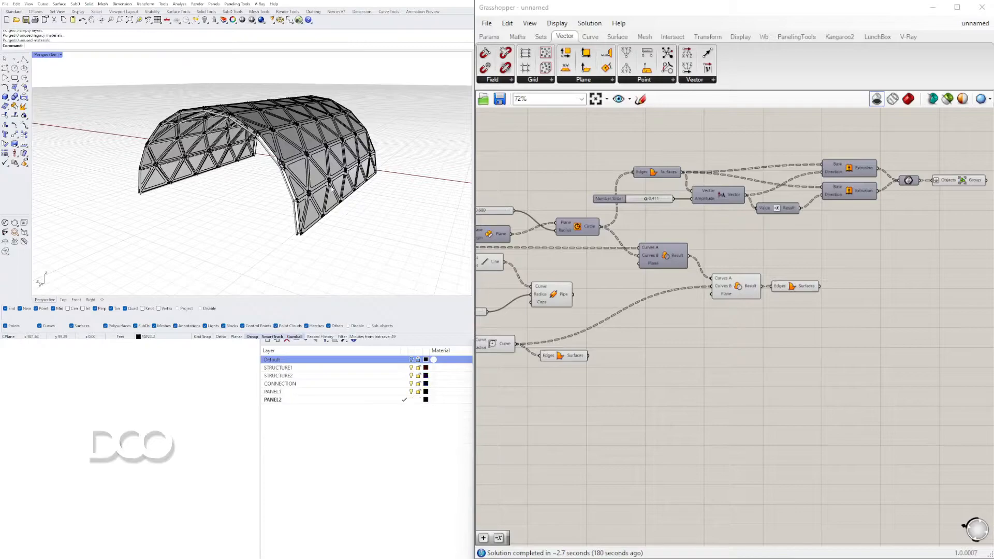
pyautogui.moveTo(392, 134); pyautogui.dragTo(325, 174, button='right')
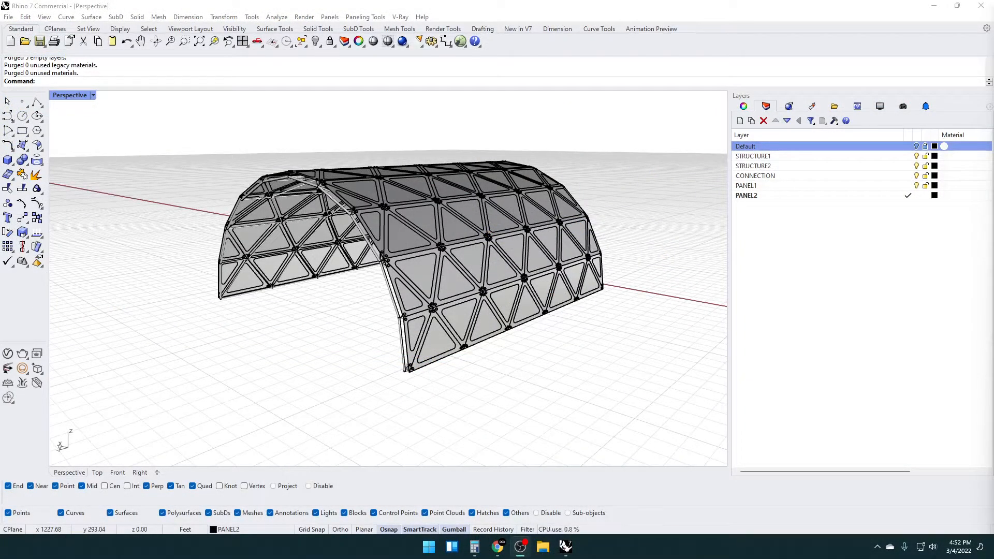
# Examine the panel surfaces and disc connections along the vault's open edge up close
pyautogui.moveTo(364, 265)
pyautogui.mouseDown(button='right')
pyautogui.moveTo(332, 277)
pyautogui.moveTo(262, 257)
pyautogui.moveTo(297, 247)
pyautogui.moveTo(377, 266)
pyautogui.mouseUp(button='right')
pyautogui.scroll(6, 257, 259)
pyautogui.scroll(5, 485, 265)
pyautogui.click(503, 266)
pyautogui.click(459, 229)
pyautogui.scroll(-8, 416, 327)
pyautogui.click(631, 299)
pyautogui.moveTo(604, 314); pyautogui.dragTo(589, 323, button='right')
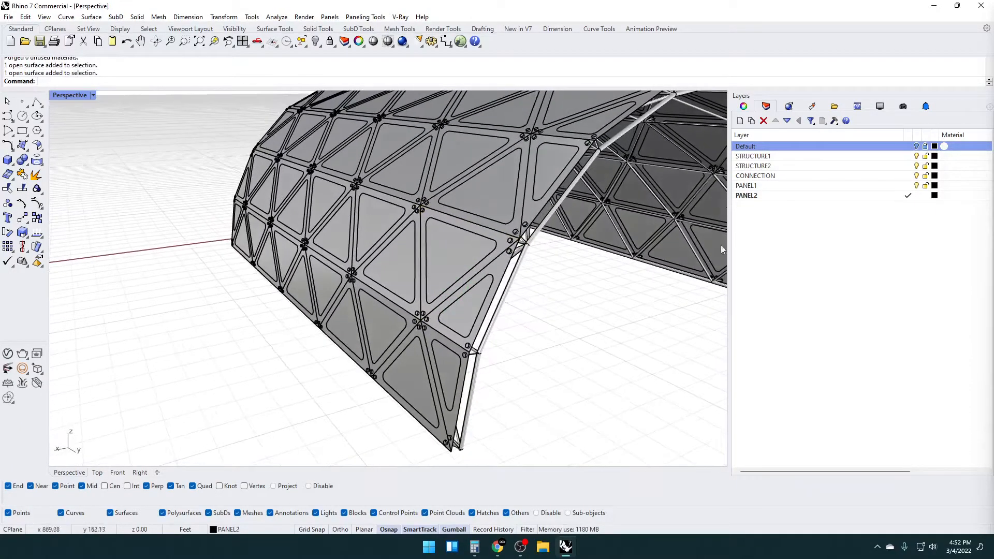
# Select all objects on the PANEL1 layer and join them into a single polysurface
pyautogui.click(819, 185)
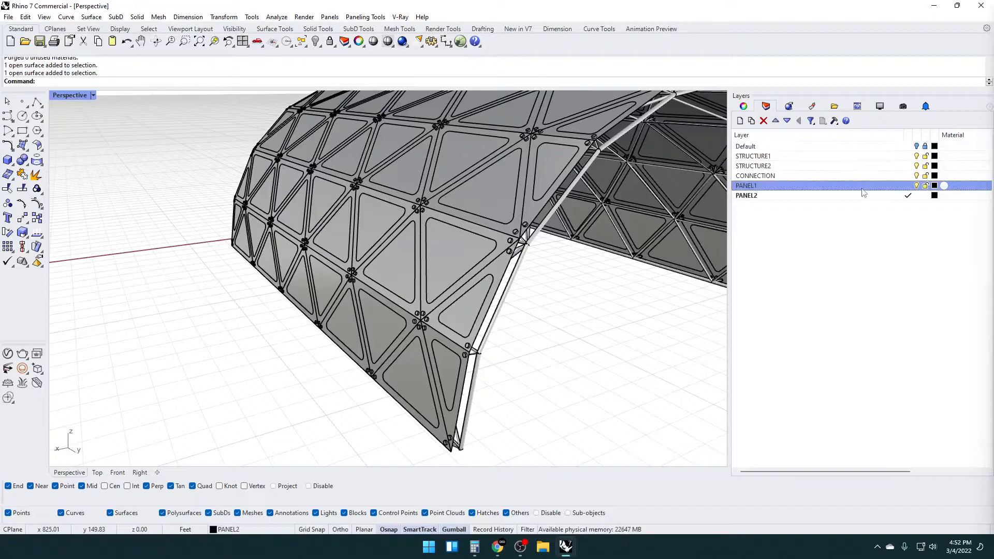
pyautogui.rightClick(861, 190)
pyautogui.click(903, 355)
pyautogui.moveTo(644, 314); pyautogui.dragTo(613, 307, button='right')
pyautogui.press('Return')
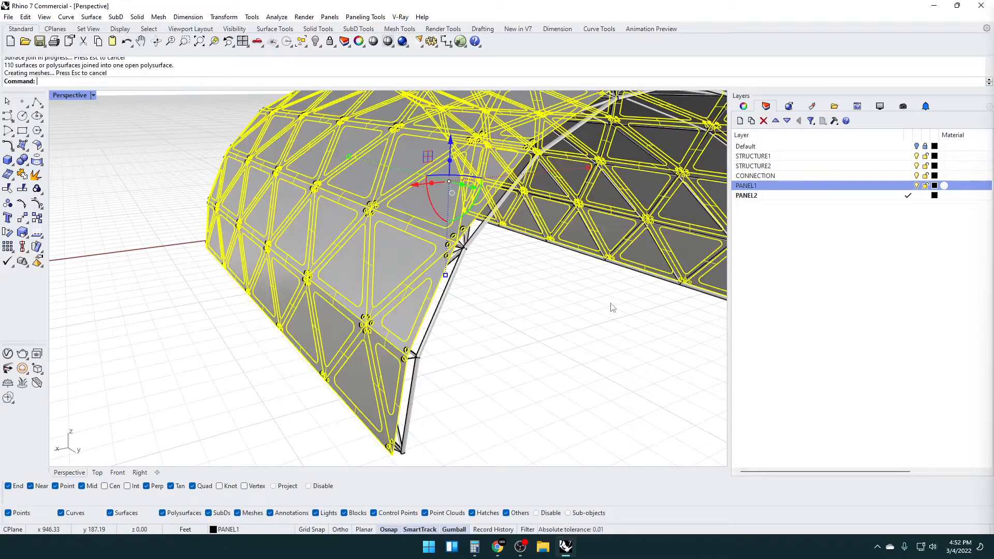
# Offset the joined PANEL1 polysurface outward by 2" with OffsetSrf, using the solid option
pyautogui.scroll(5, 435, 266)
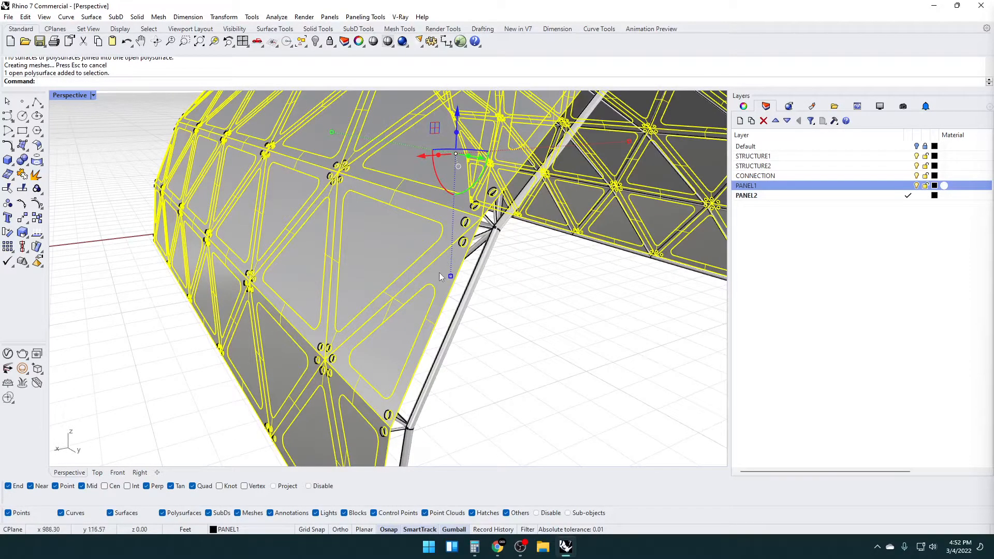
pyautogui.write('OffsetSrf')
pyautogui.press('Return')
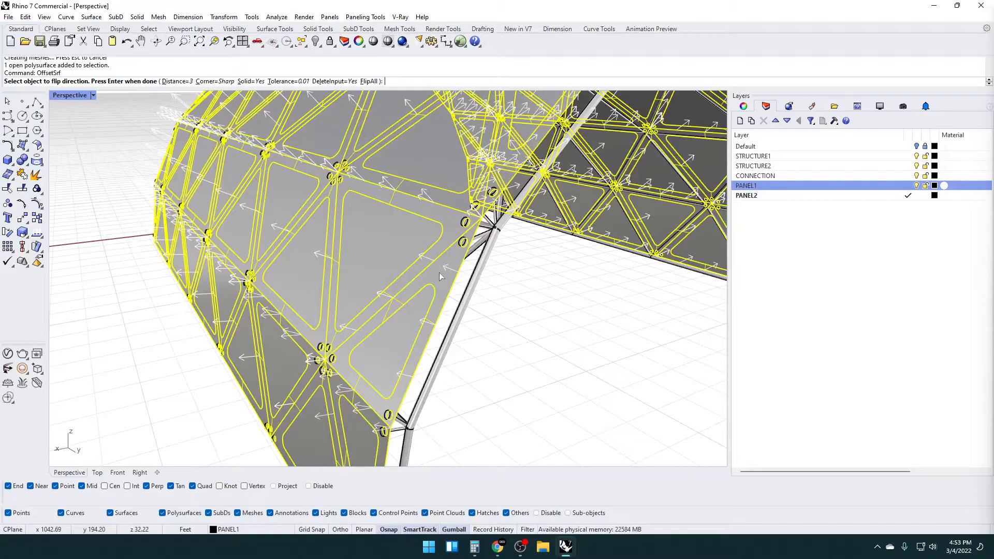
pyautogui.write('2"')
pyautogui.press('Return')
pyautogui.press('Return')
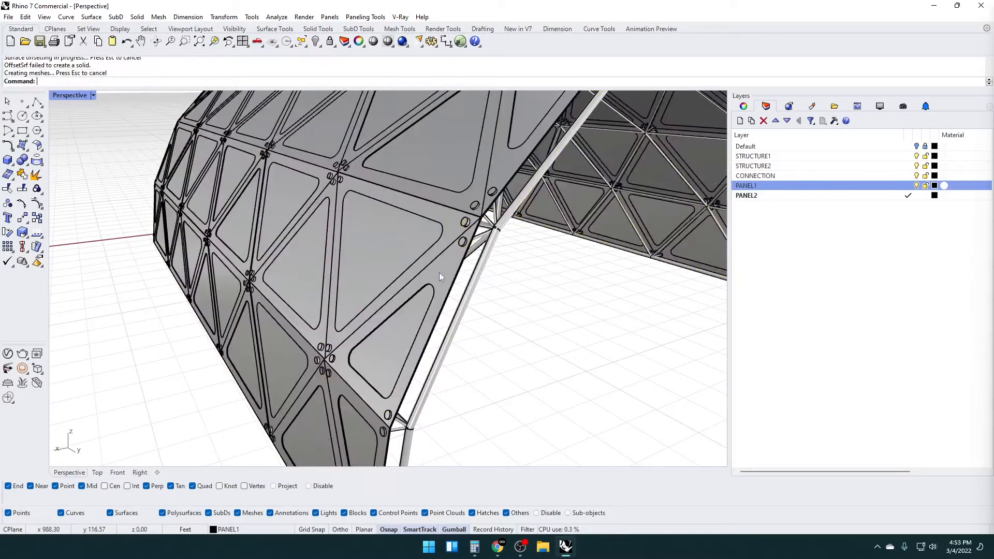
# Inspect the offset panel frames at the vault edge, copy them to the clipboard and undo the offset
pyautogui.moveTo(506, 271); pyautogui.dragTo(309, 265, button='right')
pyautogui.scroll(2, 266, 243)
pyautogui.click(275, 178)
pyautogui.press('Escape')
pyautogui.scroll(-5, 277, 238)
pyautogui.scroll(5, 311, 268)
pyautogui.scroll(2, 355, 294)
pyautogui.click(354, 293)
pyautogui.scroll(3, 354, 293)
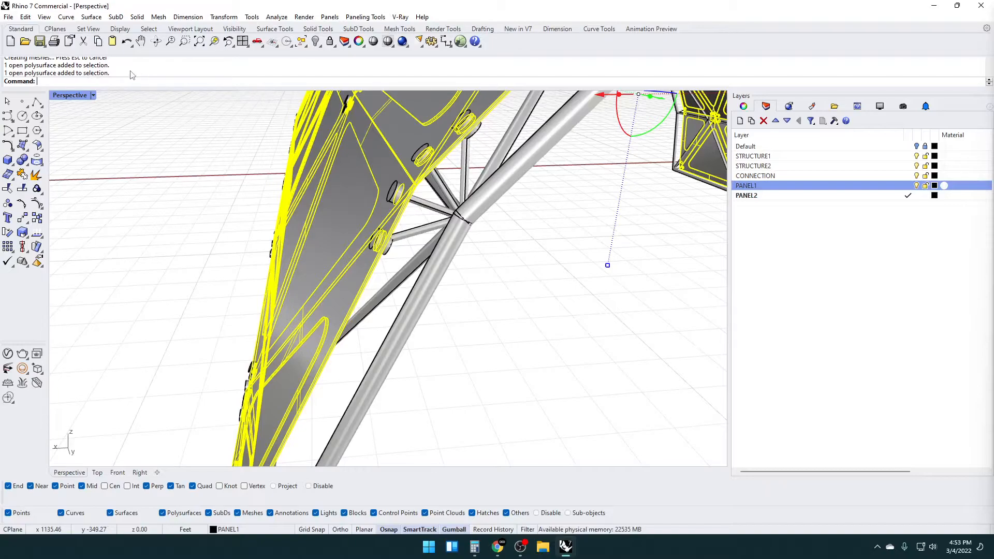
pyautogui.hotkey('ctrl', 'c')
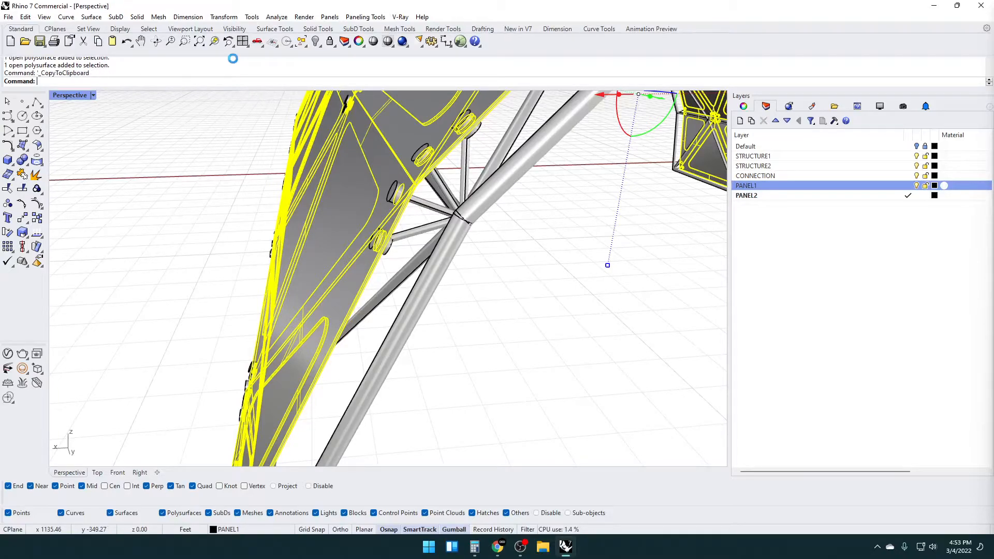
pyautogui.hotkey('ctrl', 'z')
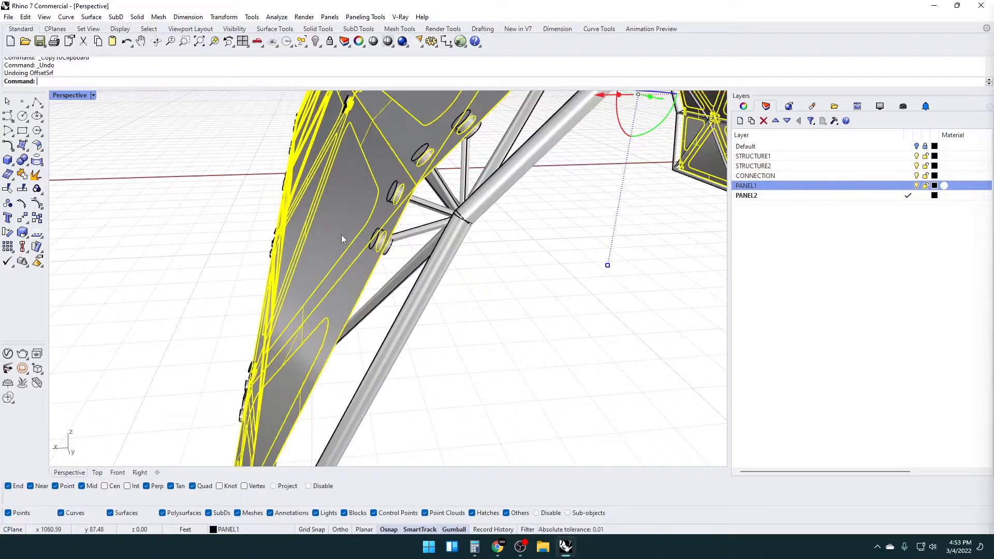
# Offset the joined PANEL1 polysurface by 2" toward the inner side as a solid, and paste the copied outward offset back in place
pyautogui.write('Offset')
pyautogui.press('Return')
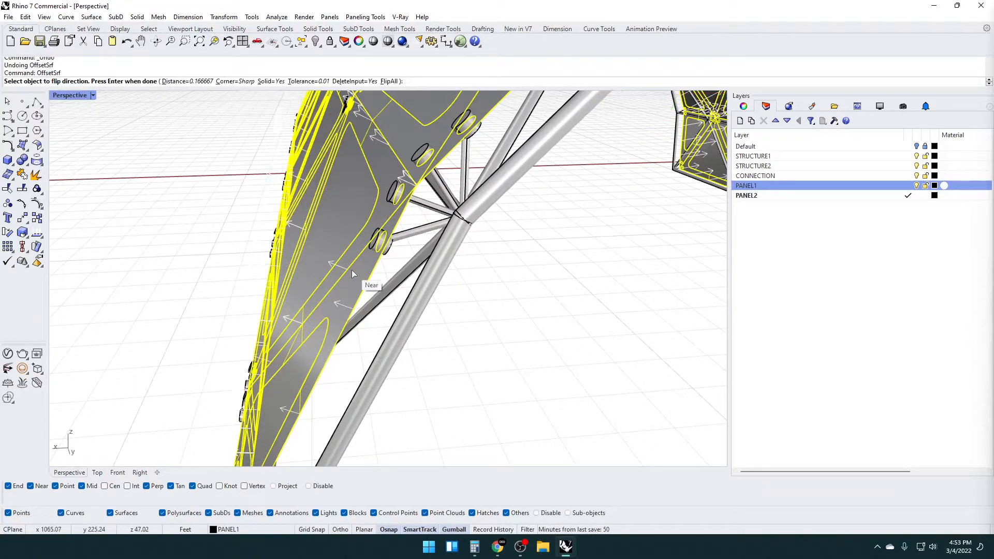
pyautogui.press('Return')
pyautogui.press('Return')
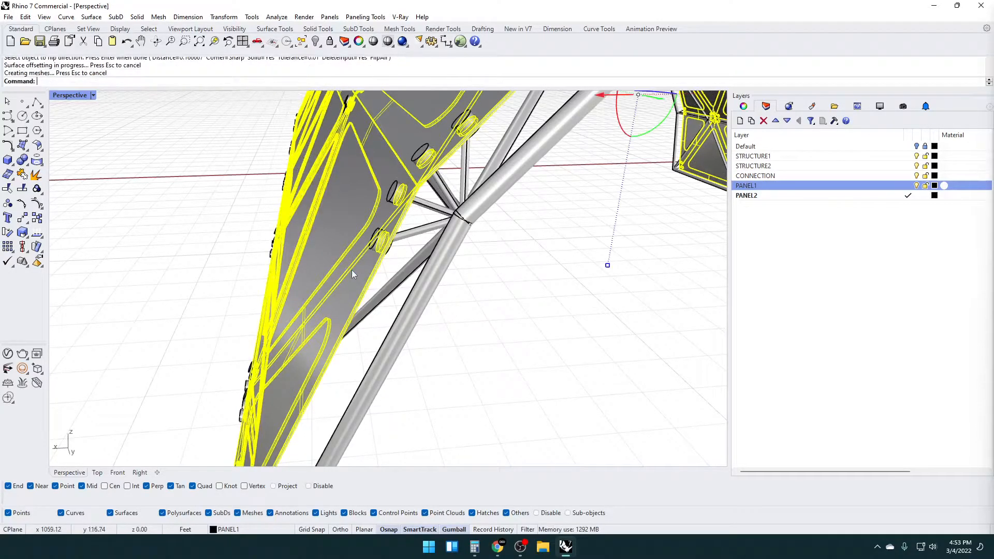
pyautogui.hotkey('ctrl', 'v')
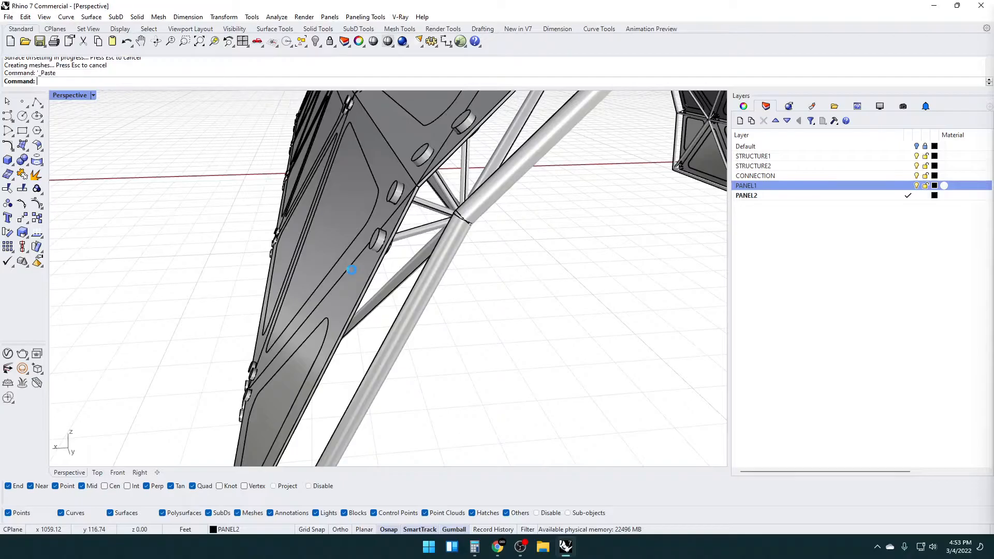
pyautogui.press('Escape')
# Select all objects on the PANEL2 layer and offset them 1" as solids with OffsetSrf
pyautogui.moveTo(274, 344); pyautogui.dragTo(490, 254, button='right')
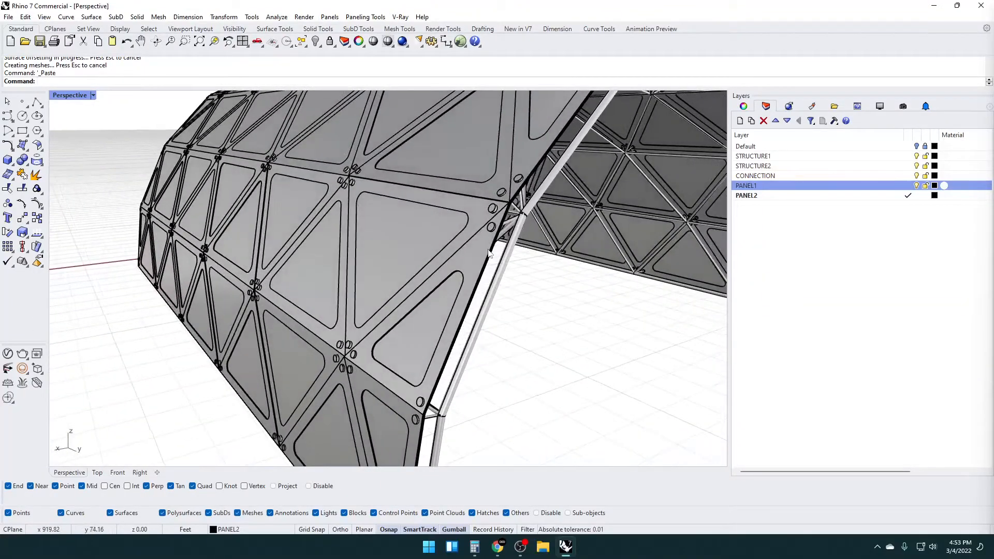
pyautogui.click(901, 196)
pyautogui.rightClick(904, 197)
pyautogui.click(909, 358)
pyautogui.moveTo(478, 333); pyautogui.dragTo(302, 297, button='right')
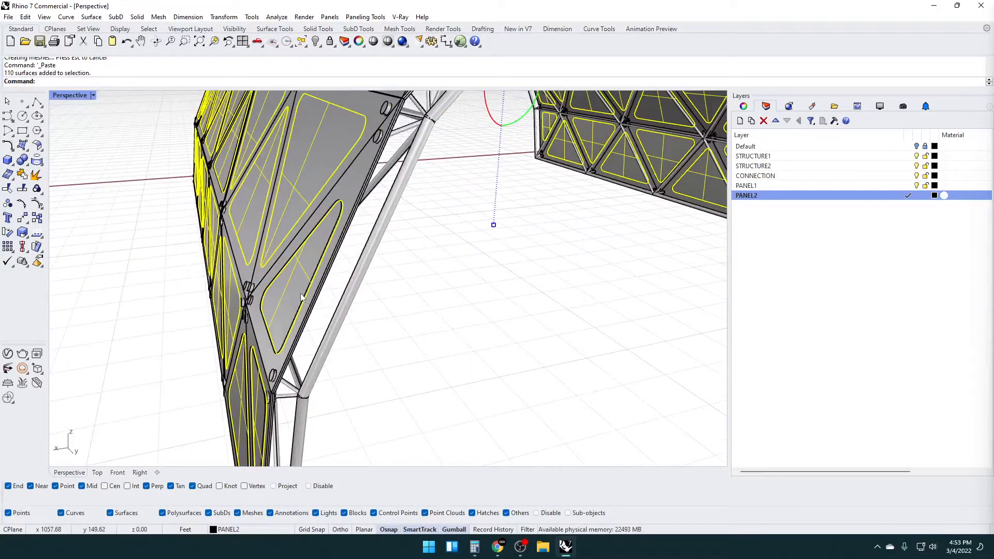
pyautogui.write('OffsetSrf')
pyautogui.press('Return')
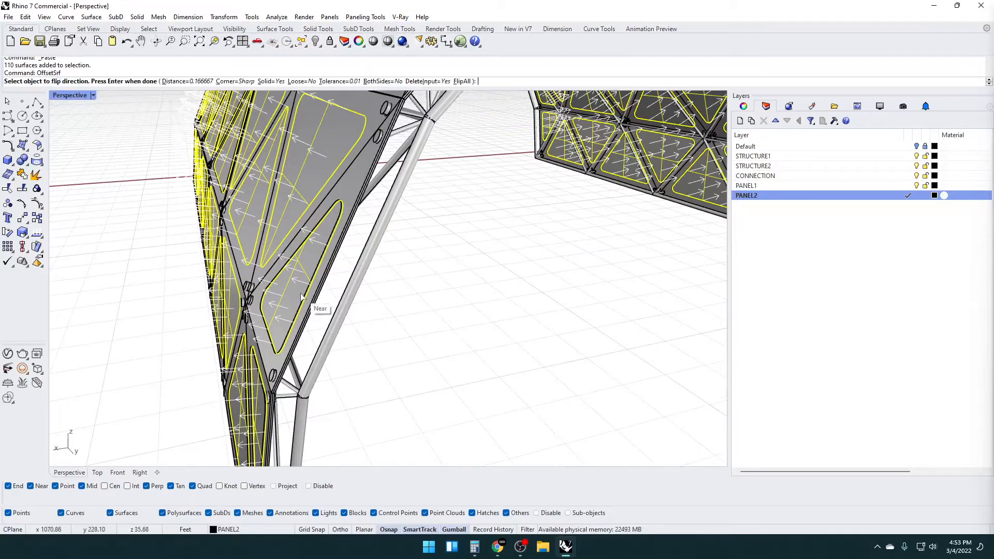
pyautogui.press('Return')
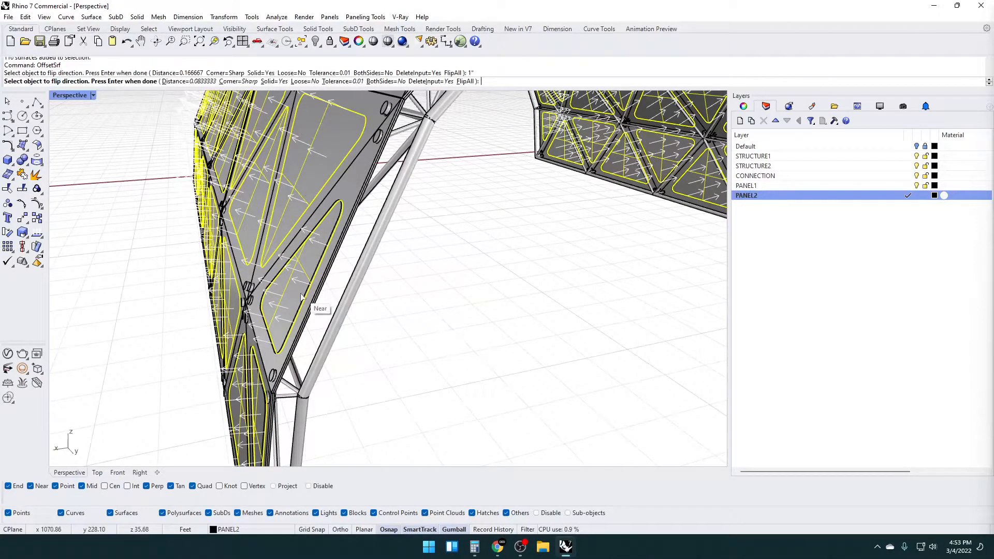
pyautogui.press('Return')
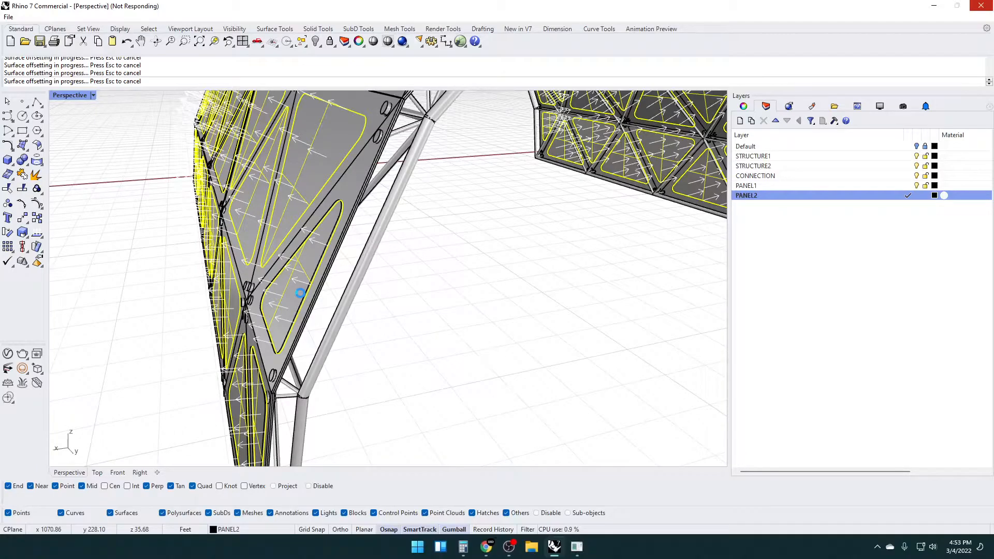
# Examine the thickened panels, the pipe structure and the vault's base edge from outside and inside
pyautogui.click(329, 296)
pyautogui.scroll(-6, 331, 296)
pyautogui.moveTo(331, 295); pyautogui.dragTo(368, 271, button='right')
pyautogui.click(362, 273)
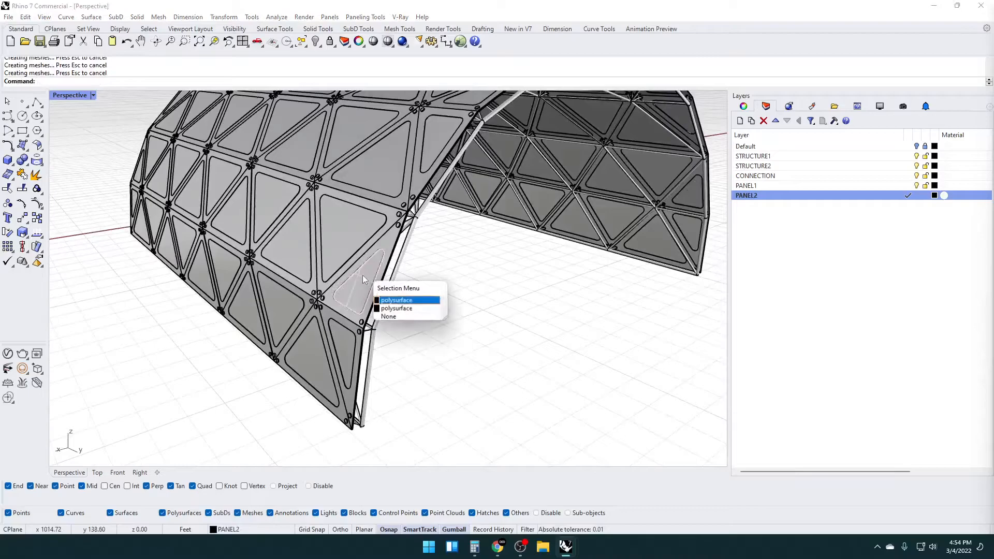
pyautogui.click(484, 302)
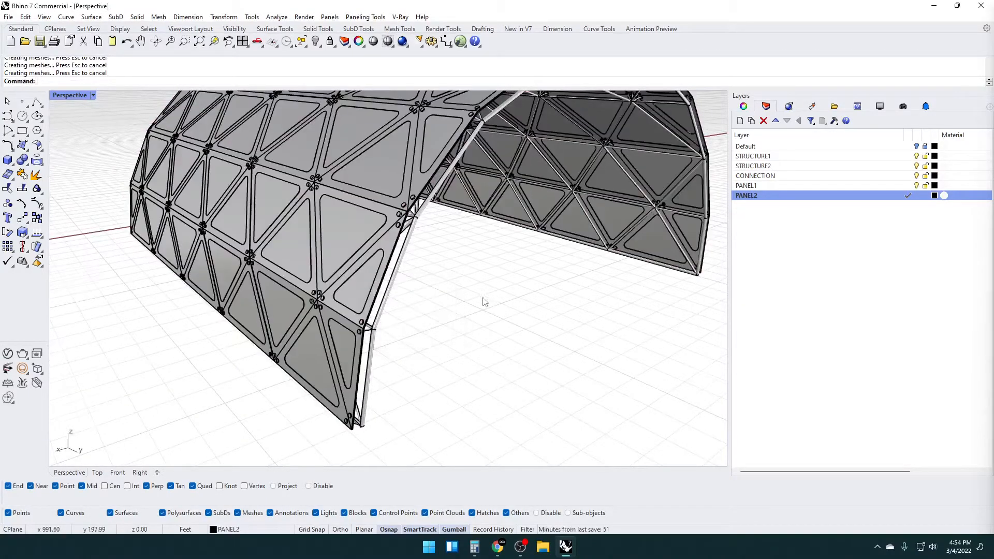
pyautogui.scroll(-2, 491, 296)
pyautogui.moveTo(493, 295); pyautogui.dragTo(317, 318, button='right')
pyautogui.scroll(5, 317, 318)
pyautogui.scroll(2, 278, 328)
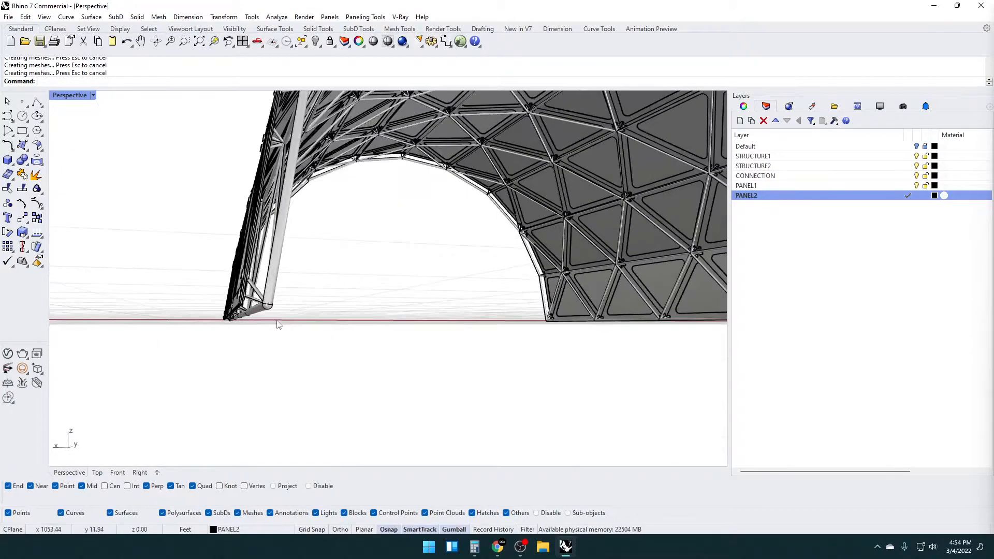
pyautogui.moveTo(256, 317)
pyautogui.mouseDown(button='right')
pyautogui.moveTo(244, 333)
pyautogui.moveTo(251, 349)
pyautogui.moveTo(183, 342)
pyautogui.moveTo(224, 370)
pyautogui.moveTo(208, 388)
pyautogui.moveTo(295, 337)
pyautogui.moveTo(355, 328)
pyautogui.moveTo(271, 330)
pyautogui.mouseUp(button='right')
pyautogui.scroll(10, 216, 343)
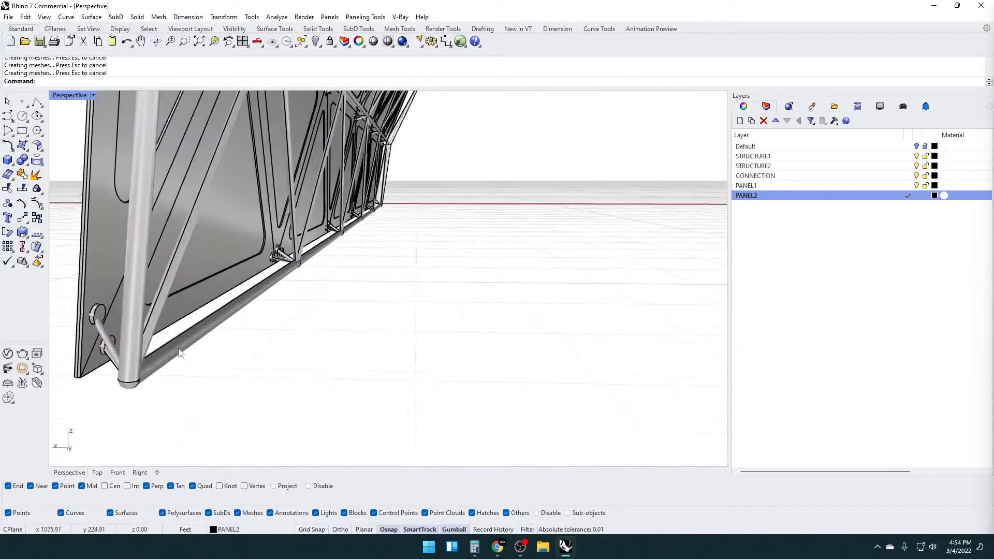
pyautogui.scroll(-5, 197, 350)
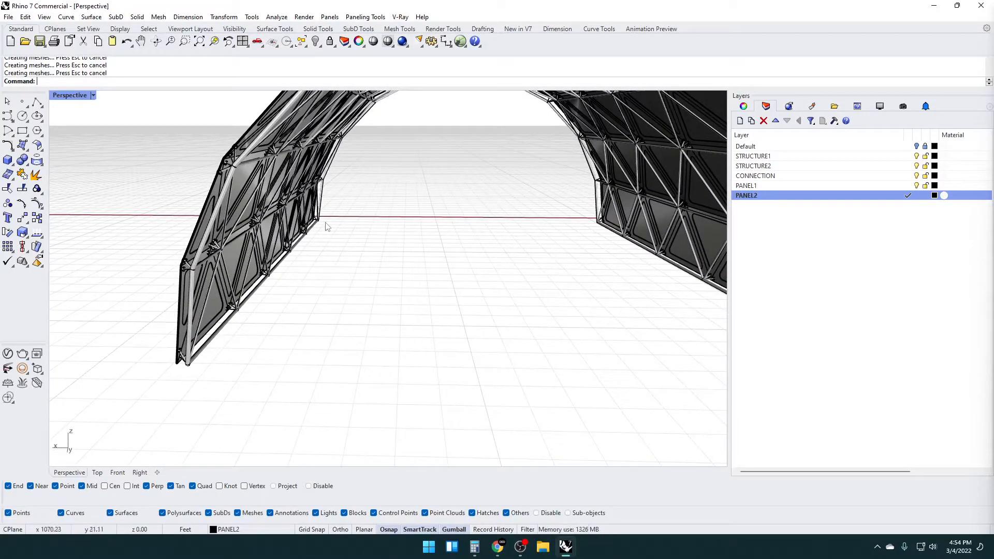
# Try to remove the STRUCTURE1 pipe segments running along one base edge of the vault
pyautogui.click(317, 232)
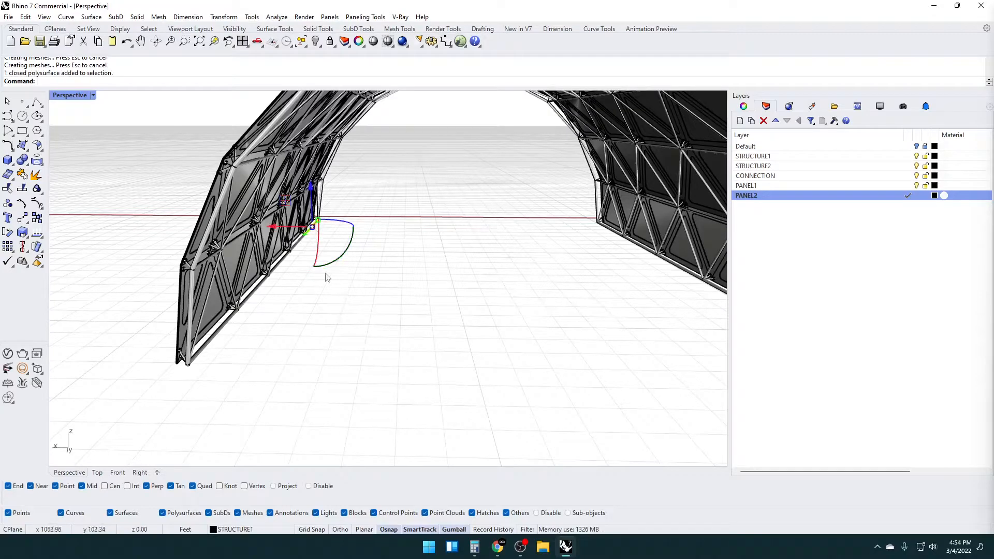
pyautogui.click(223, 331)
pyautogui.keyDown('shift'); pyautogui.click(251, 299); pyautogui.keyUp('shift')
pyautogui.keyDown('shift'); pyautogui.click(277, 266); pyautogui.keyUp('shift')
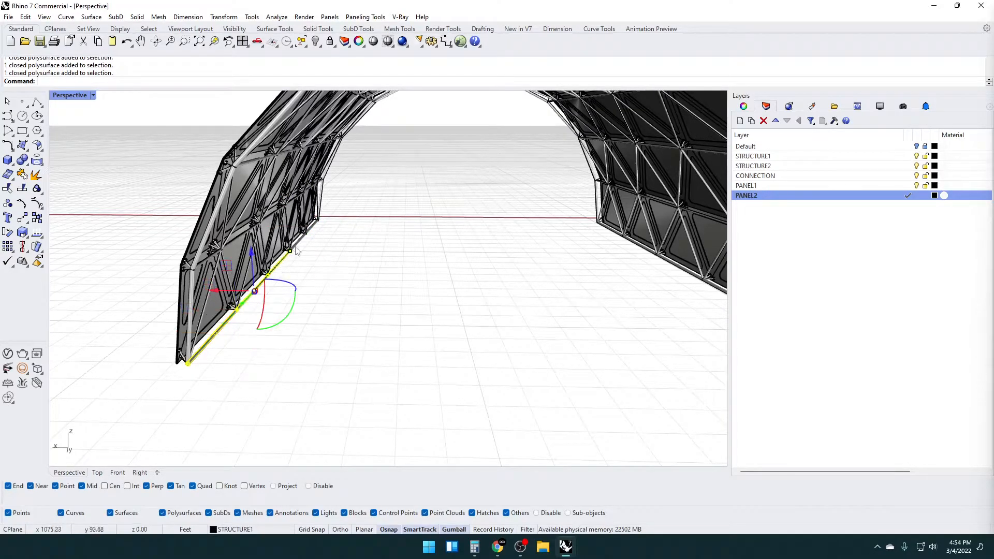
pyautogui.press('Delete')
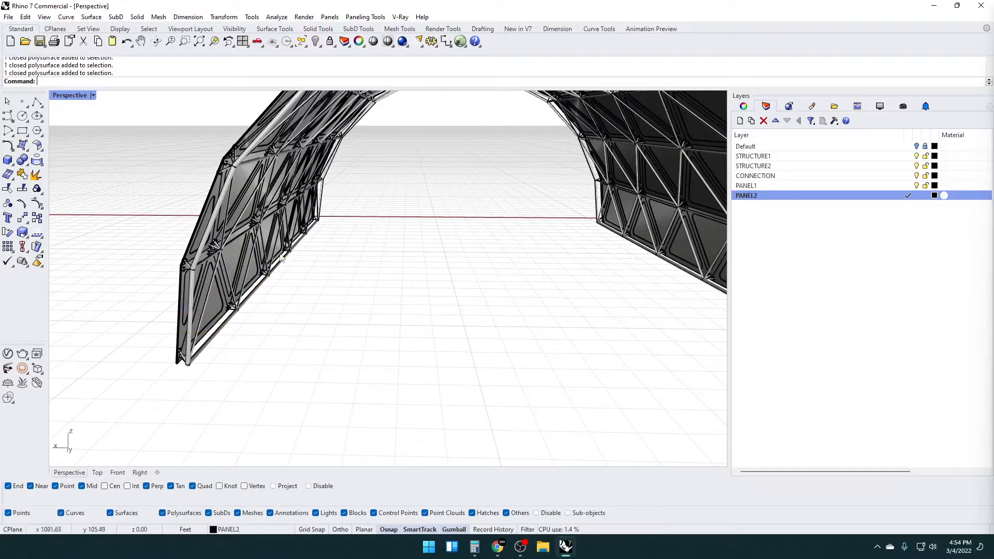
pyautogui.scroll(-5, 338, 255)
pyautogui.moveTo(338, 255); pyautogui.dragTo(324, 304, button='right')
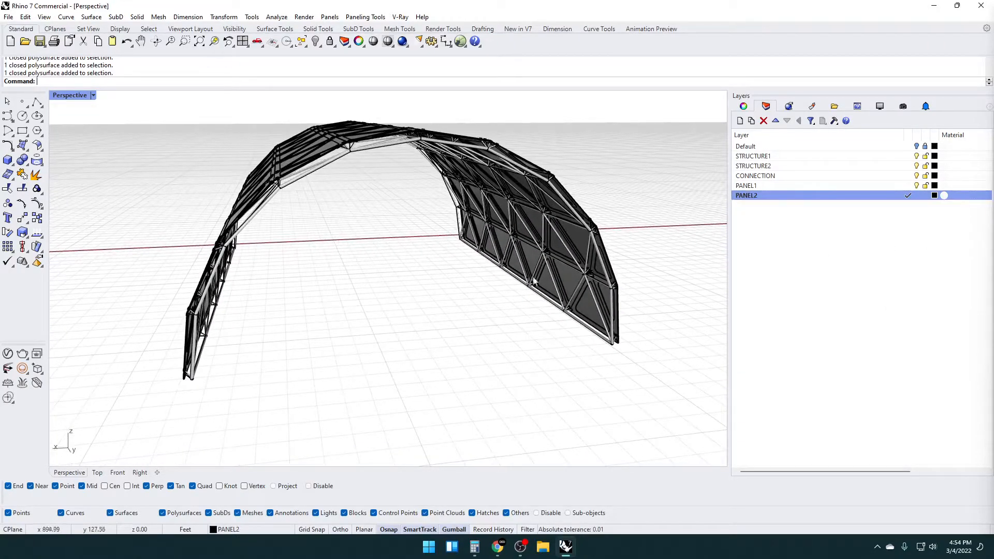
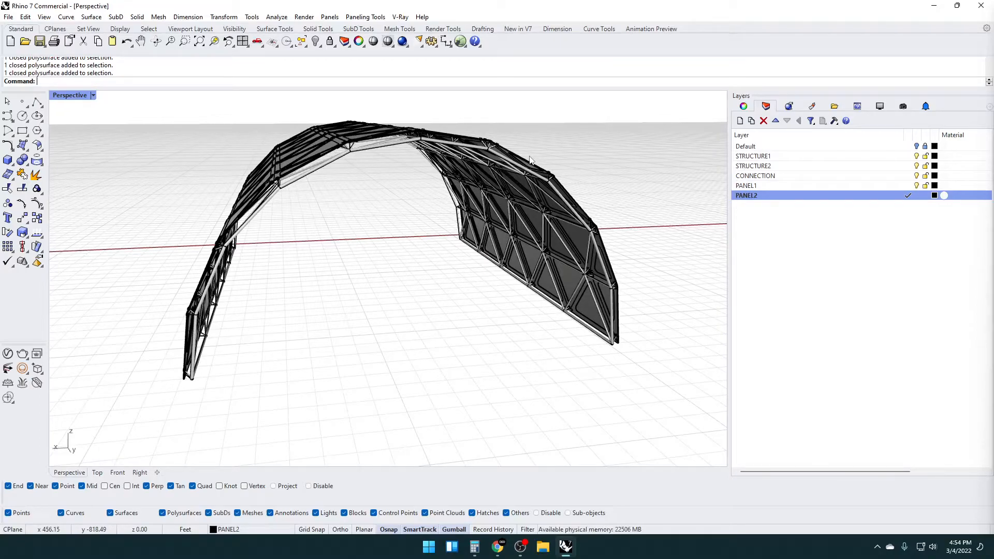
# Draw a horizontal plane from the end of the vault's base pipe on a new current layer
pyautogui.moveTo(309, 334); pyautogui.dragTo(195, 329, button='right')
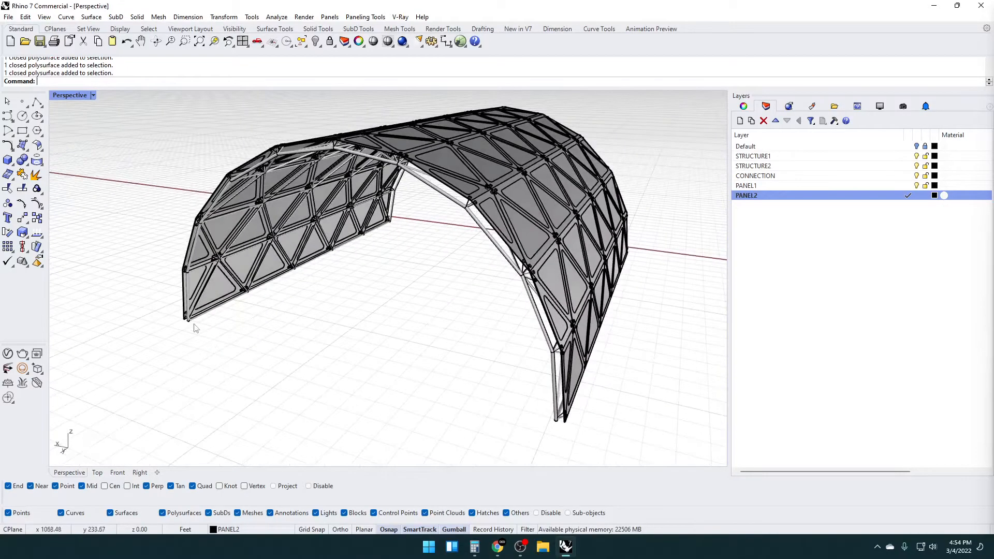
pyautogui.scroll(7, 195, 329)
pyautogui.moveTo(239, 295); pyautogui.dragTo(222, 329, button='right')
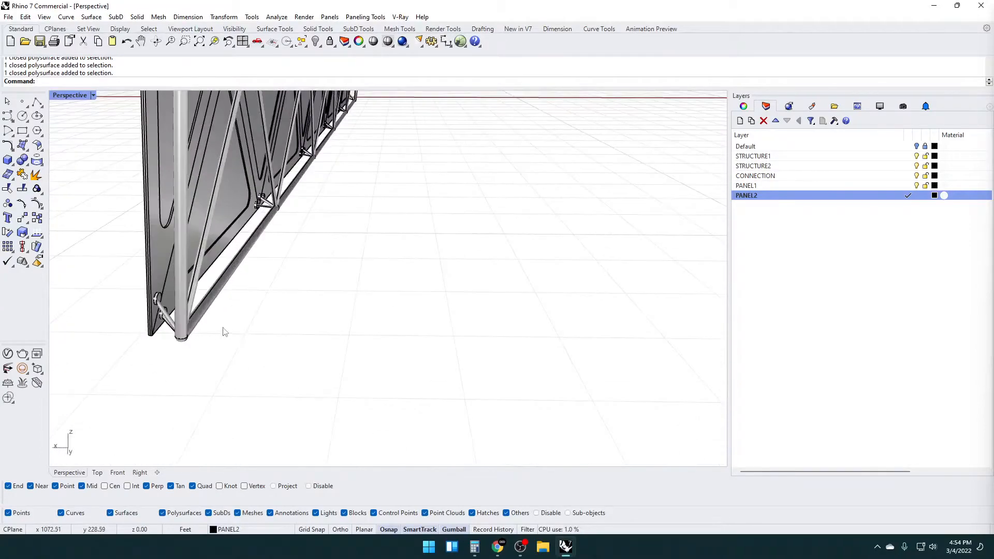
pyautogui.scroll(3, 192, 343)
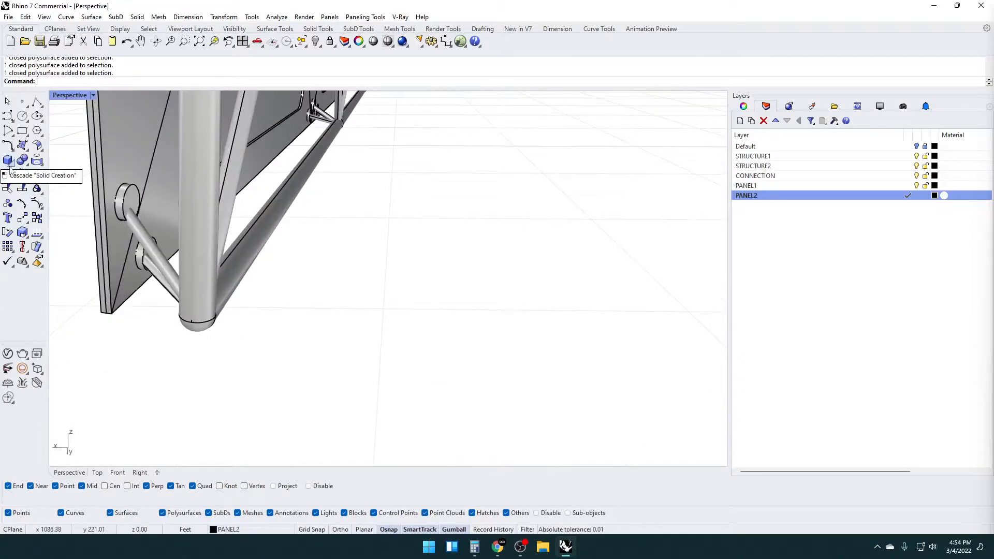
pyautogui.press('Return')
pyautogui.click(739, 121)
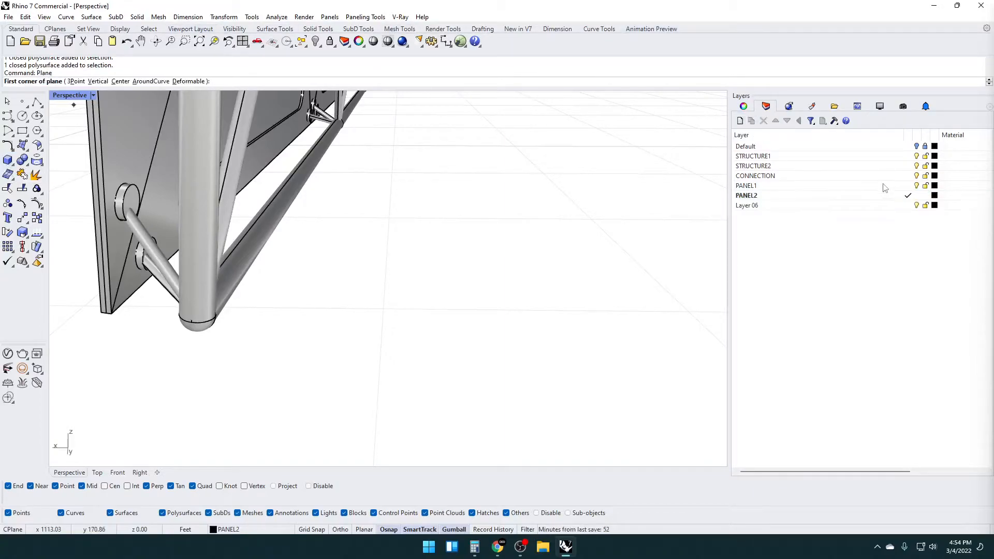
pyautogui.click(900, 206)
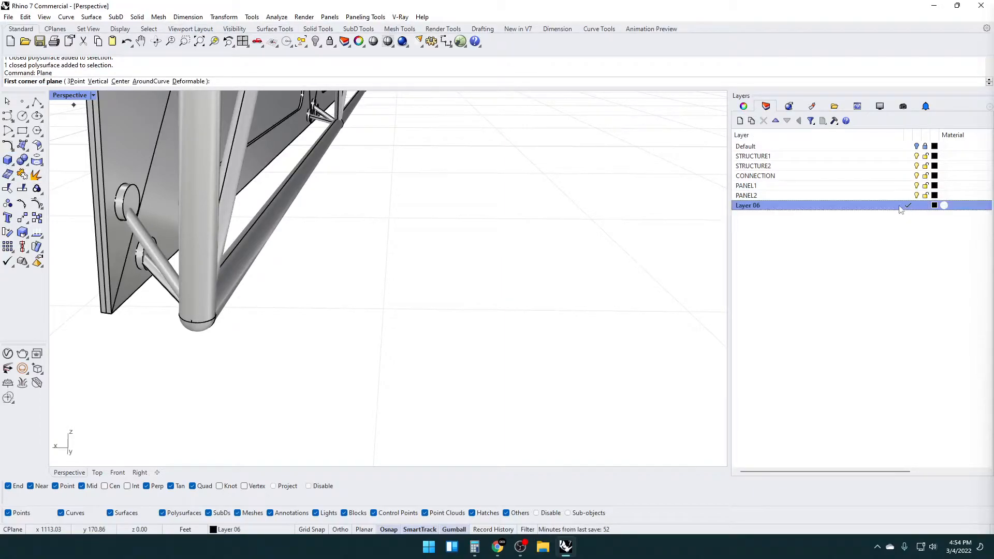
pyautogui.click(189, 326)
pyautogui.scroll(-8, 242, 349)
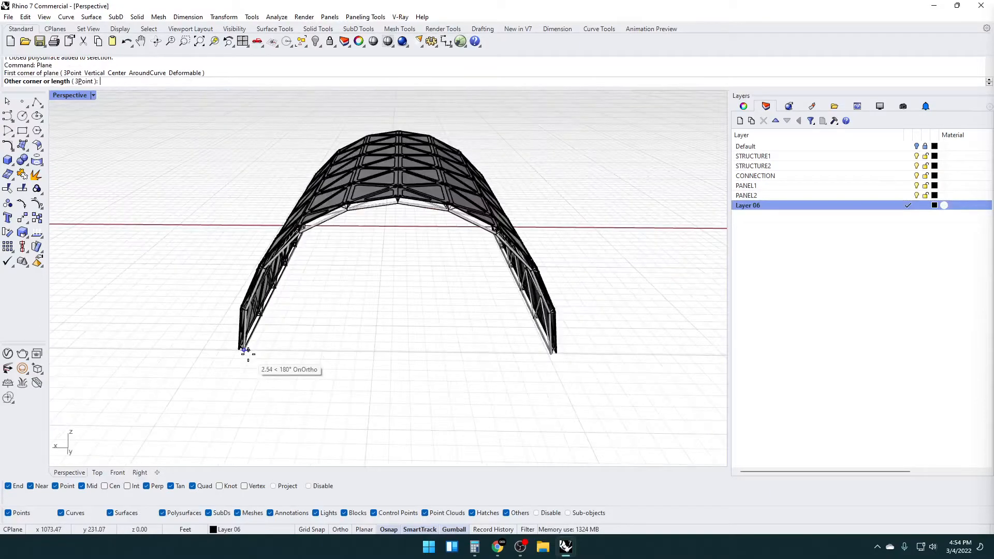
pyautogui.click(476, 243)
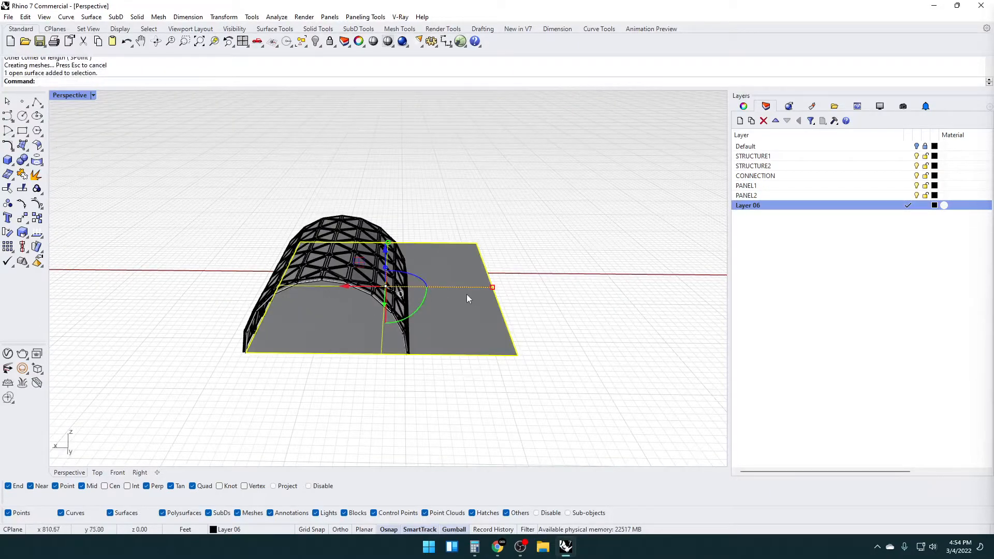
# Stretch the plane symmetrically in both directions so it extends beyond the vault's footprint
pyautogui.moveTo(492, 287); pyautogui.dragTo(520, 288)
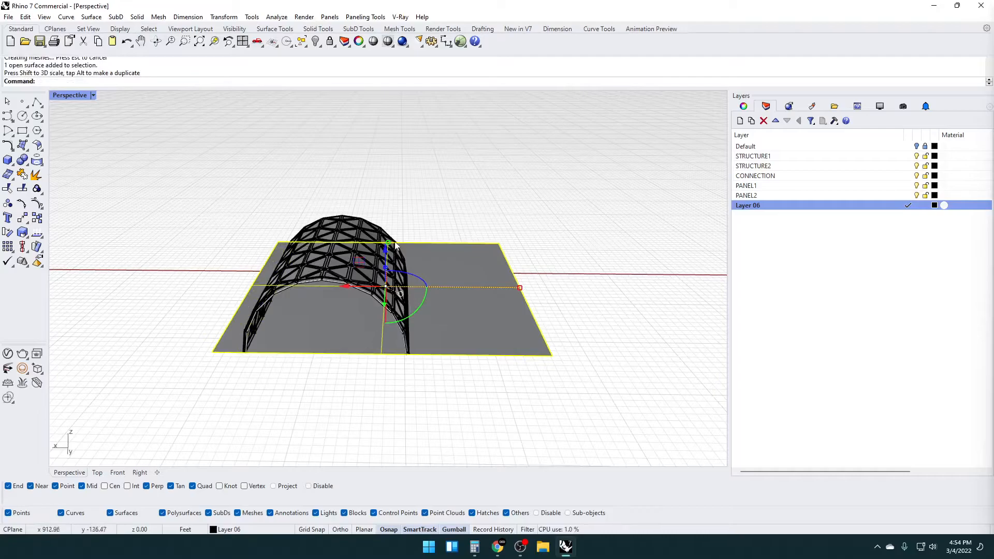
pyautogui.moveTo(389, 246); pyautogui.dragTo(390, 223)
pyautogui.scroll(10, 272, 344)
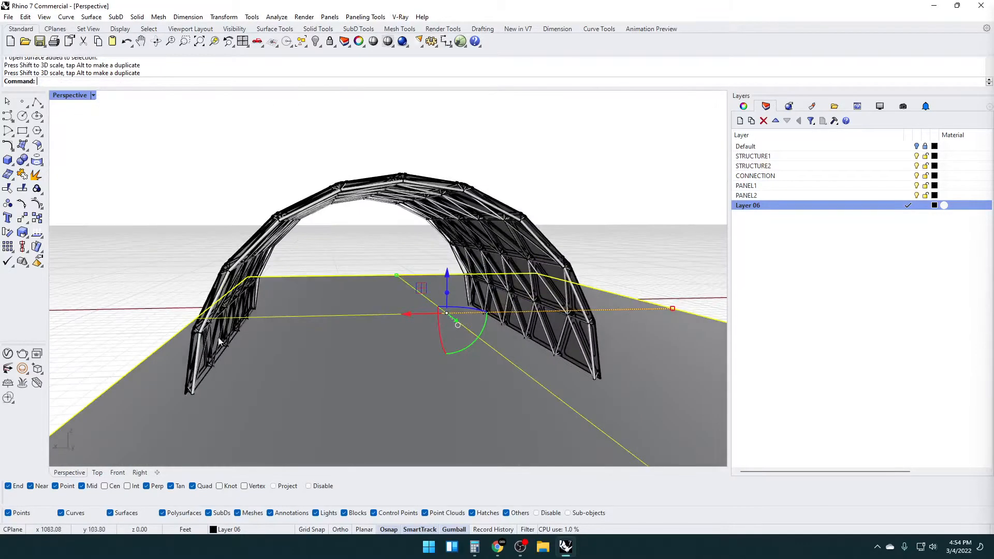
pyautogui.scroll(-10, 313, 363)
pyautogui.press('Escape')
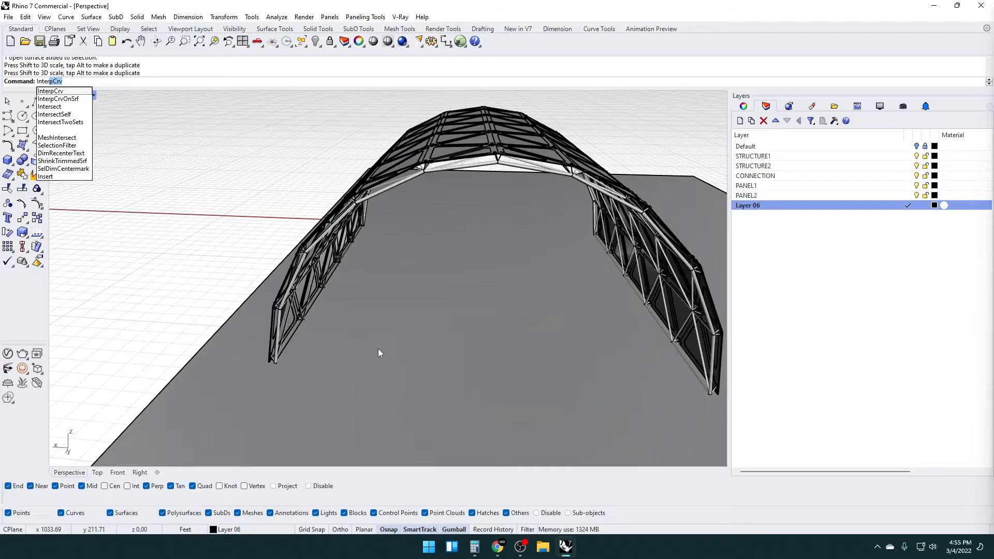
# Intersect the ground plane with all STRUCTURE1 objects using IntersectTwoSets, with output on the current layer
pyautogui.write('sectTwoSets')
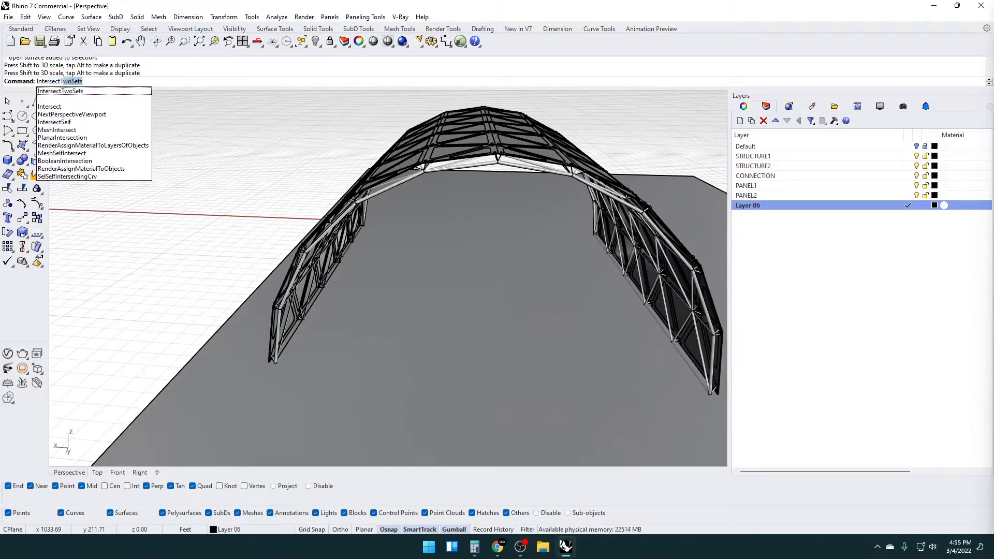
pyautogui.press('Return')
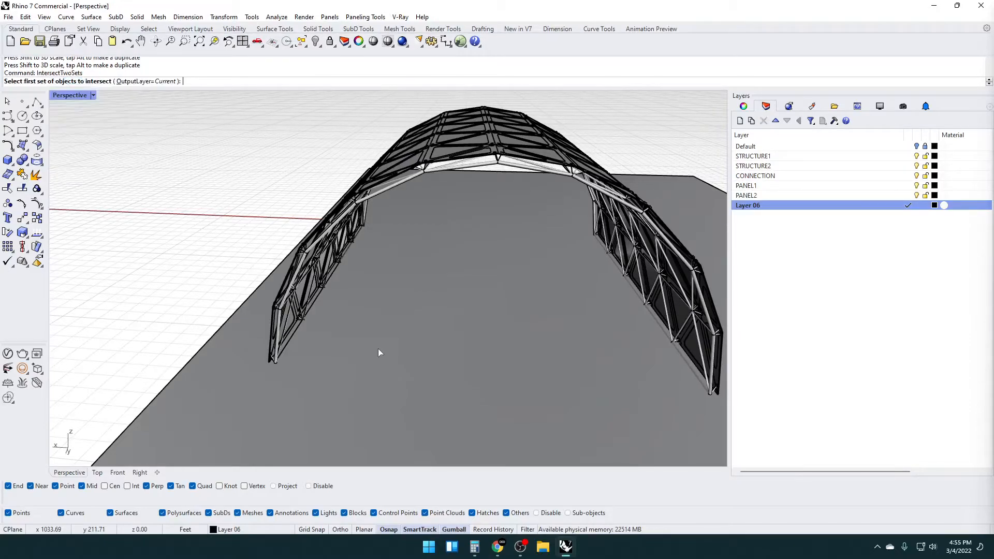
pyautogui.click(377, 348)
pyautogui.press('Return')
pyautogui.moveTo(294, 355); pyautogui.dragTo(334, 321, button='right')
pyautogui.rightClick(864, 158)
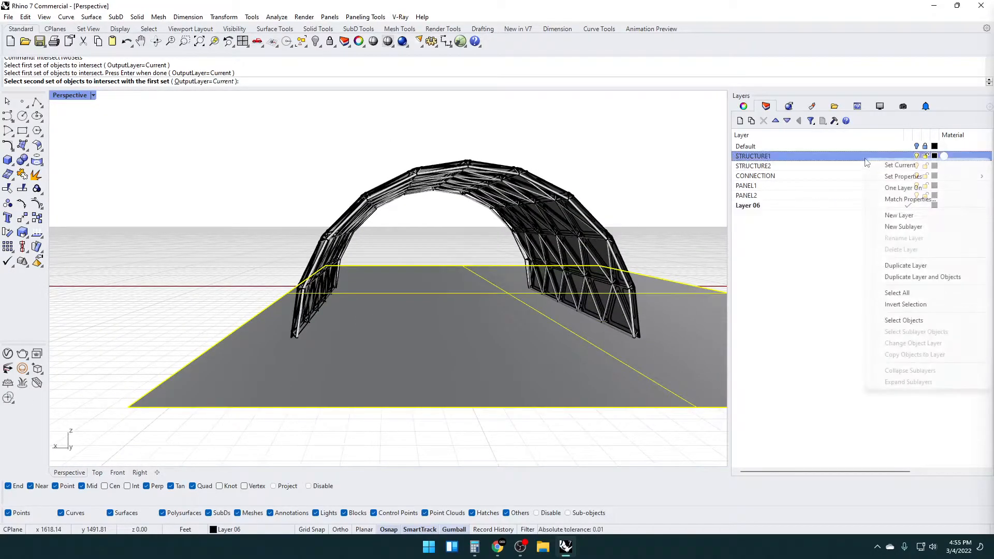
pyautogui.click(913, 321)
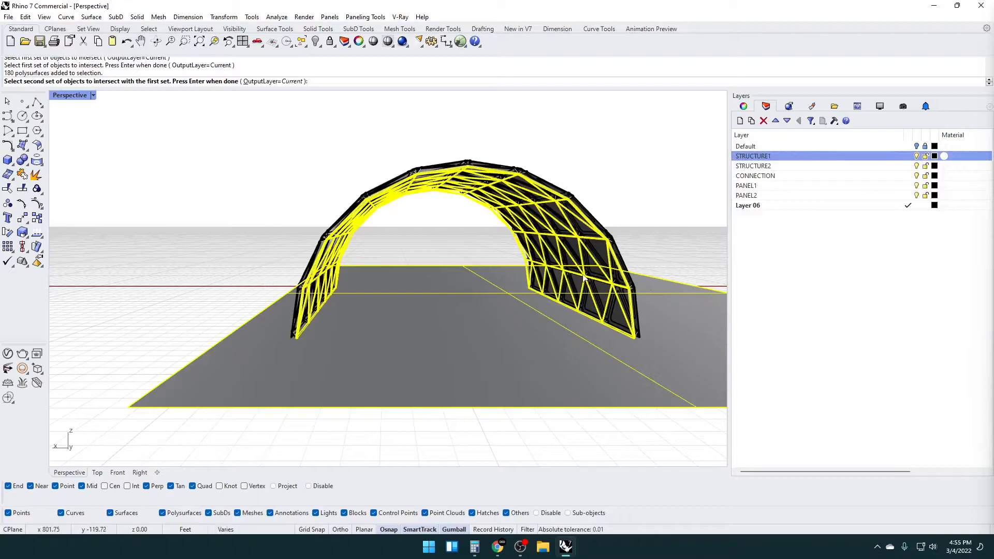
pyautogui.press('Return')
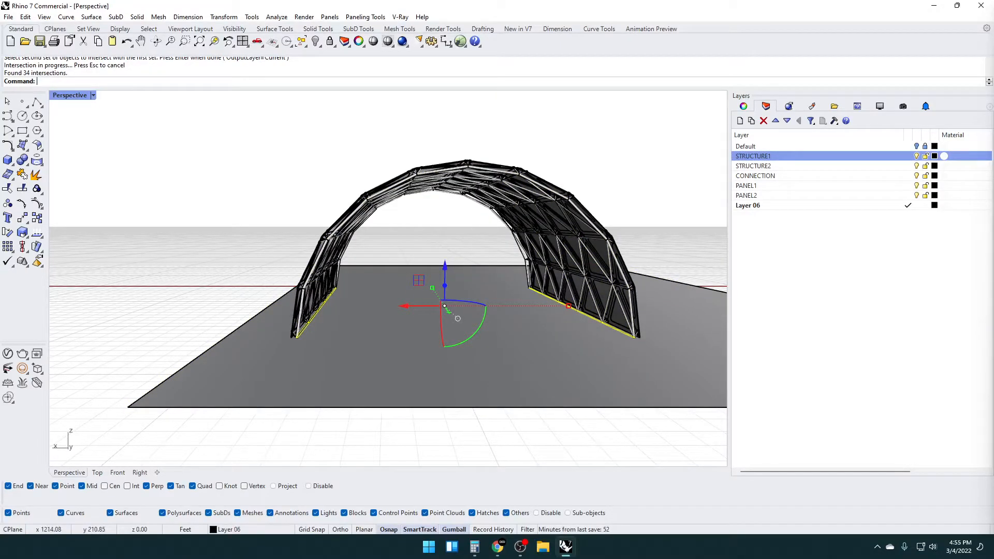
# Isolate the intersection curves along both vault bases and display them in a maximized Top view
pyautogui.moveTo(418, 308); pyautogui.dragTo(390, 338, button='right')
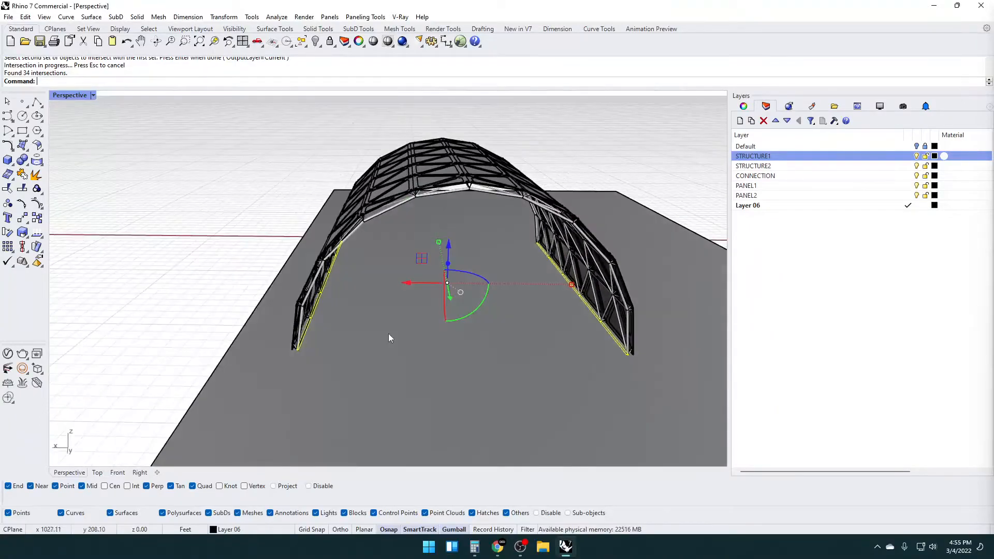
pyautogui.scroll(6, 299, 339)
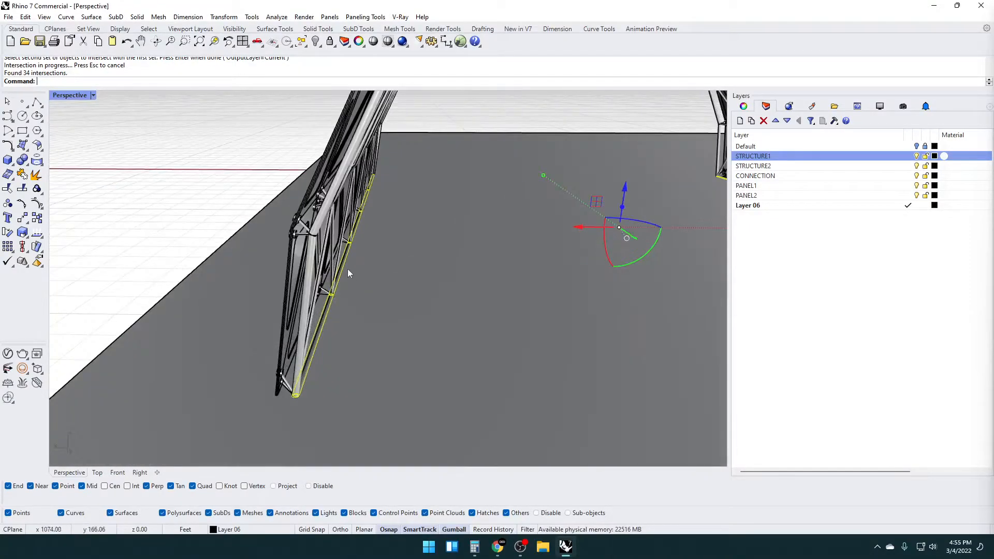
pyautogui.scroll(-3, 326, 293)
pyautogui.moveTo(335, 327); pyautogui.dragTo(300, 268, button='right')
pyautogui.scroll(-4, 349, 342)
pyautogui.keyDown('shift'); pyautogui.moveTo(300, 269); pyautogui.dragTo(412, 321, button='right'); pyautogui.keyUp('shift')
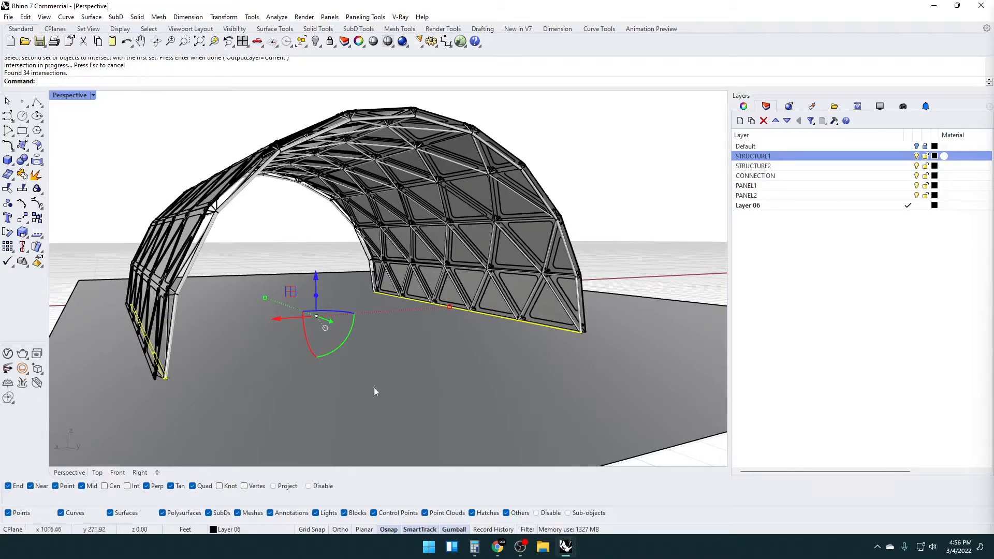
pyautogui.moveTo(474, 355); pyautogui.dragTo(440, 371, button='right')
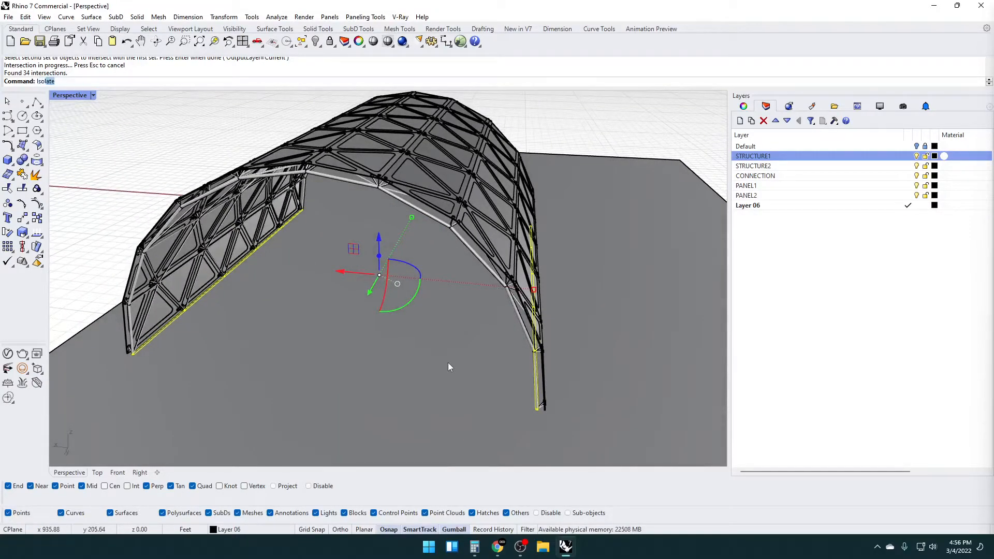
pyautogui.press('Return')
pyautogui.press('Escape')
pyautogui.moveTo(362, 267); pyautogui.dragTo(416, 315, button='right')
pyautogui.moveTo(554, 373); pyautogui.dragTo(238, 186)
pyautogui.doubleClick(72, 95)
pyautogui.doubleClick(62, 95)
# Delete the extra inner curves inside the circles at the lower end of the first base line
pyautogui.scroll(20, 525, 245)
pyautogui.press('Escape')
pyautogui.scroll(12, 461, 332)
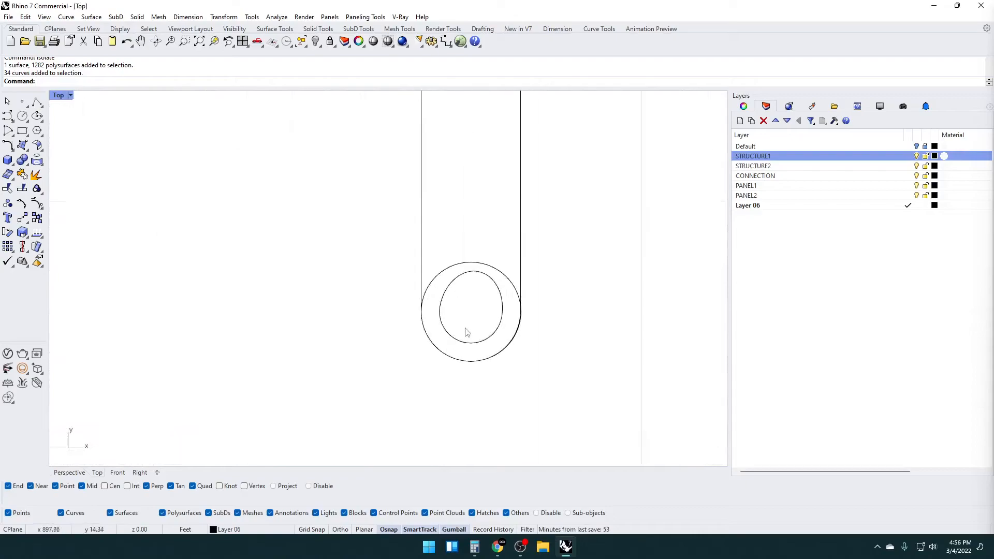
pyautogui.click(466, 344)
pyautogui.press('Delete')
pyautogui.scroll(-10, 476, 311)
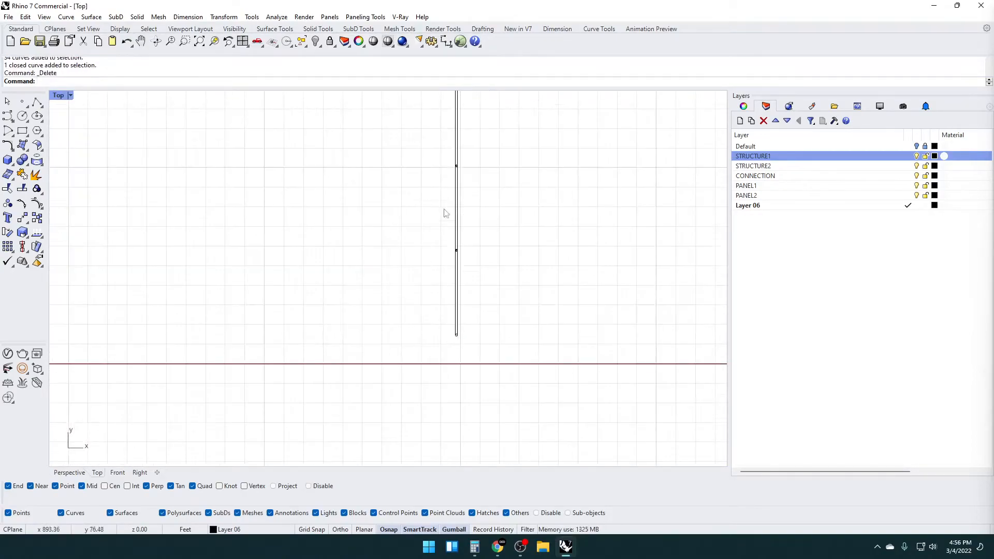
pyautogui.scroll(14, 487, 259)
pyautogui.moveTo(487, 262); pyautogui.dragTo(454, 229)
pyautogui.press('Delete')
pyautogui.scroll(-16, 483, 300)
pyautogui.scroll(5, 483, 179)
pyautogui.scroll(-5, 444, 366)
pyautogui.scroll(10, 482, 416)
pyautogui.scroll(4, 445, 355)
pyautogui.click(444, 317)
# Delete the remaining inner curves at the nodes up to the far end of the first base line
pyautogui.scroll(-7, 433, 361)
pyautogui.scroll(12, 400, 288)
pyautogui.scroll(-8, 430, 402)
pyautogui.scroll(10, 432, 401)
pyautogui.moveTo(418, 383); pyautogui.dragTo(392, 369)
pyautogui.scroll(-6, 413, 374)
pyautogui.scroll(8, 420, 248)
pyautogui.moveTo(409, 245); pyautogui.dragTo(398, 235)
pyautogui.scroll(-6, 402, 257)
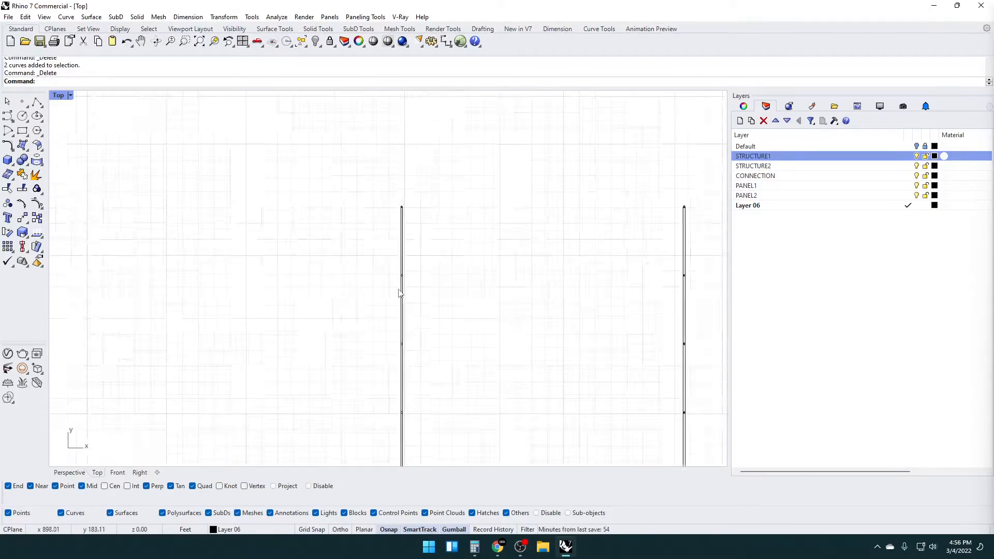
pyautogui.scroll(8, 448, 226)
pyautogui.moveTo(431, 198); pyautogui.dragTo(429, 196)
pyautogui.press('Delete')
# Delete the inner curves inside the node circles along the lower part of the second base line
pyautogui.scroll(-12, 336, 243)
pyautogui.scroll(8, 477, 234)
pyautogui.scroll(3, 444, 212)
pyautogui.scroll(-10, 433, 321)
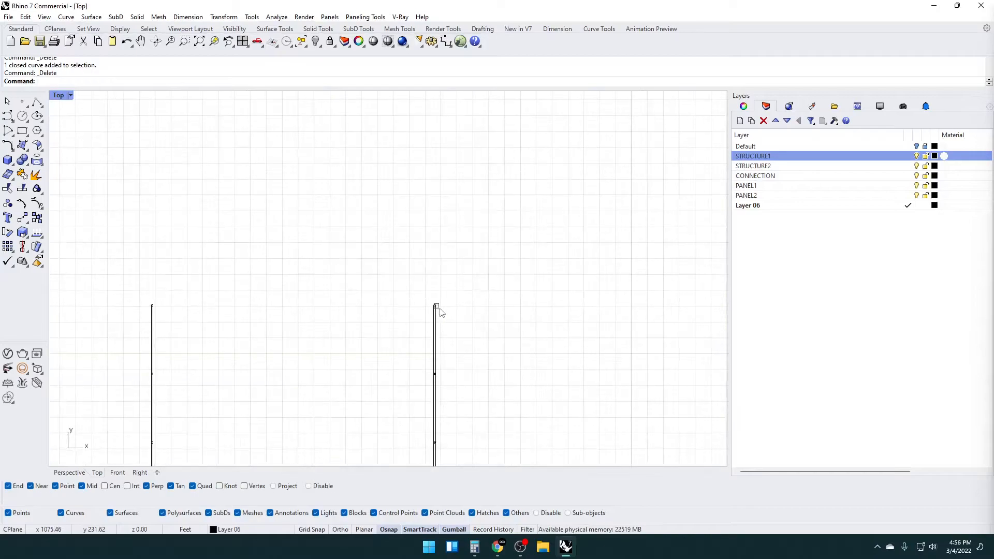
pyautogui.scroll(4, 446, 337)
pyautogui.moveTo(427, 212); pyautogui.dragTo(445, 388)
pyautogui.scroll(10, 423, 434)
pyautogui.scroll(4, 429, 259)
pyautogui.scroll(7, 423, 339)
pyautogui.scroll(5, 469, 362)
pyautogui.click(468, 360)
pyautogui.click(491, 380)
pyautogui.press('Delete')
pyautogui.scroll(-14, 466, 358)
pyautogui.moveTo(478, 246); pyautogui.dragTo(466, 415, button='right')
pyautogui.scroll(11, 438, 267)
pyautogui.scroll(8, 444, 260)
pyautogui.moveTo(464, 255); pyautogui.dragTo(443, 242)
pyautogui.press('Delete')
# Delete the inner curves inside the remaining node circles and the upper end circle of the second base line
pyautogui.scroll(-15, 479, 257)
pyautogui.moveTo(492, 156); pyautogui.dragTo(484, 376, button='right')
pyautogui.moveTo(495, 197); pyautogui.dragTo(507, 327, button='right')
pyautogui.scroll(10, 466, 282)
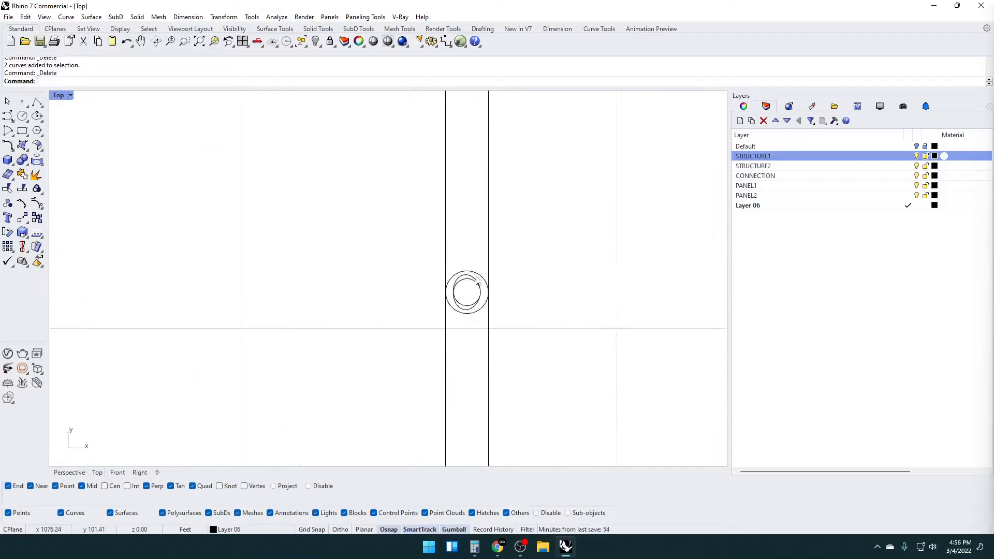
pyautogui.scroll(-12, 464, 279)
pyautogui.scroll(12, 508, 259)
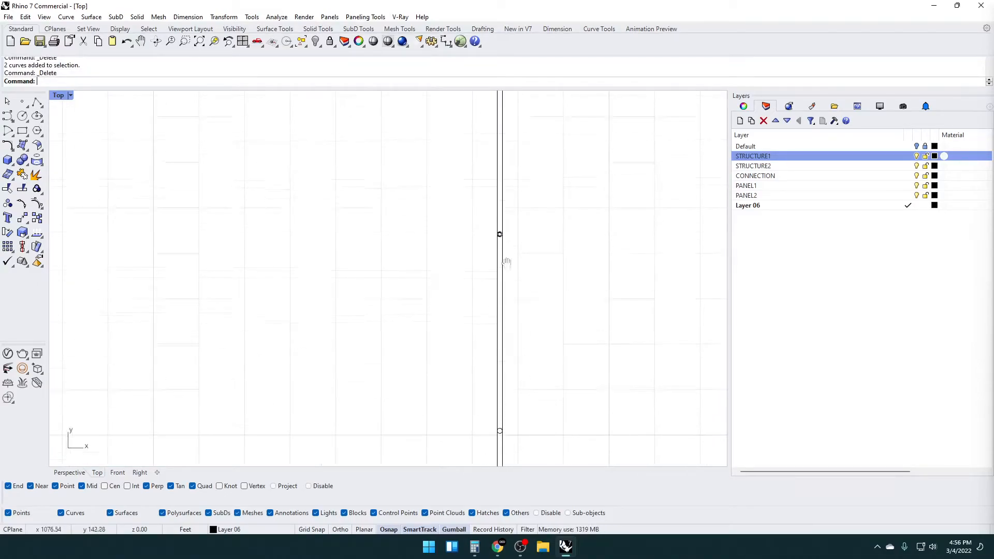
pyautogui.scroll(-10, 495, 247)
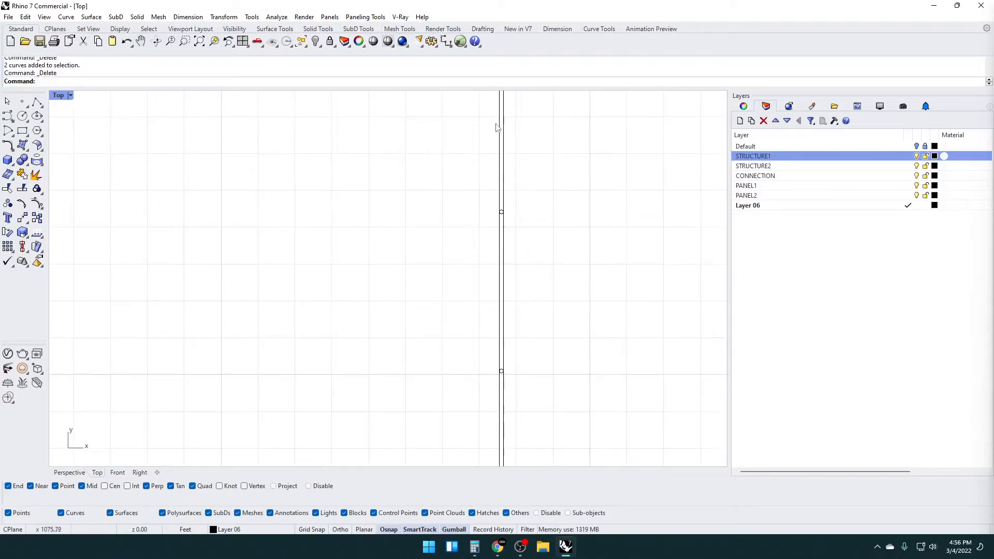
pyautogui.scroll(10, 498, 264)
pyautogui.moveTo(497, 260); pyautogui.dragTo(484, 259)
pyautogui.press('Delete')
pyautogui.scroll(-14, 471, 250)
pyautogui.moveTo(511, 143); pyautogui.dragTo(493, 276, button='right')
pyautogui.scroll(12, 489, 191)
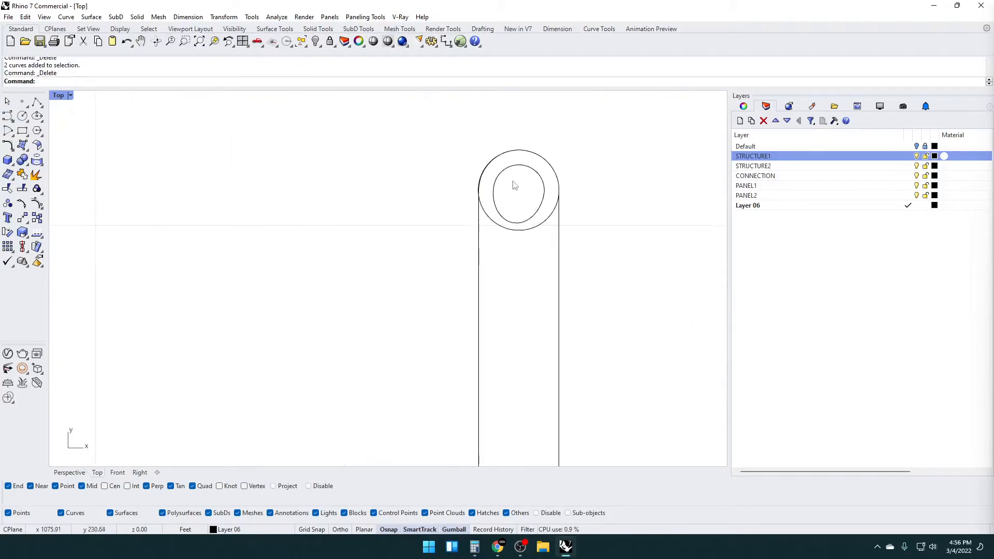
pyautogui.click(499, 172)
pyautogui.press('Delete')
pyautogui.scroll(10, 496, 186)
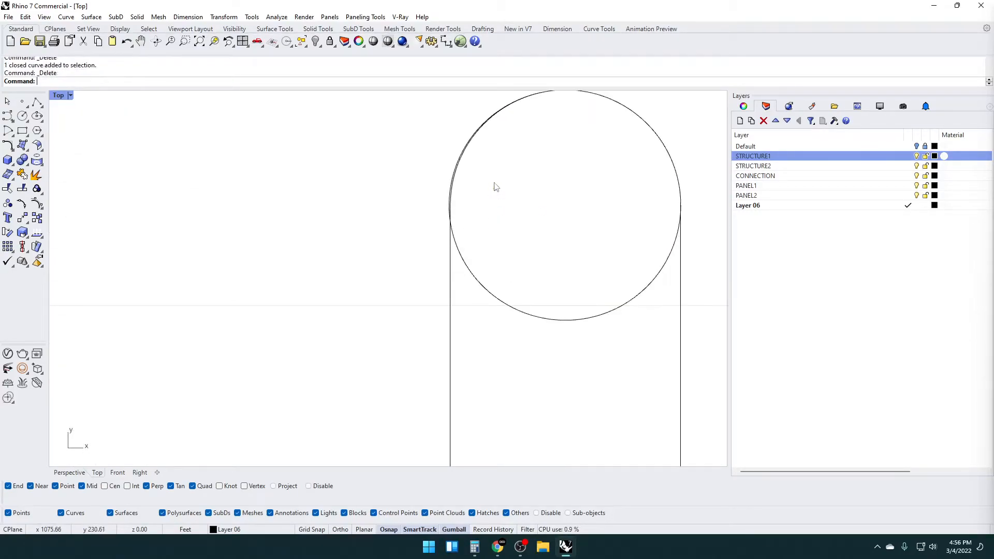
pyautogui.scroll(-20, 454, 231)
# Set the colour of Layer 06, which holds the intersection curves, to Gray
pyautogui.moveTo(466, 323); pyautogui.dragTo(488, 180, button='right')
pyautogui.scroll(-16, 488, 223)
pyautogui.scroll(3, 497, 237)
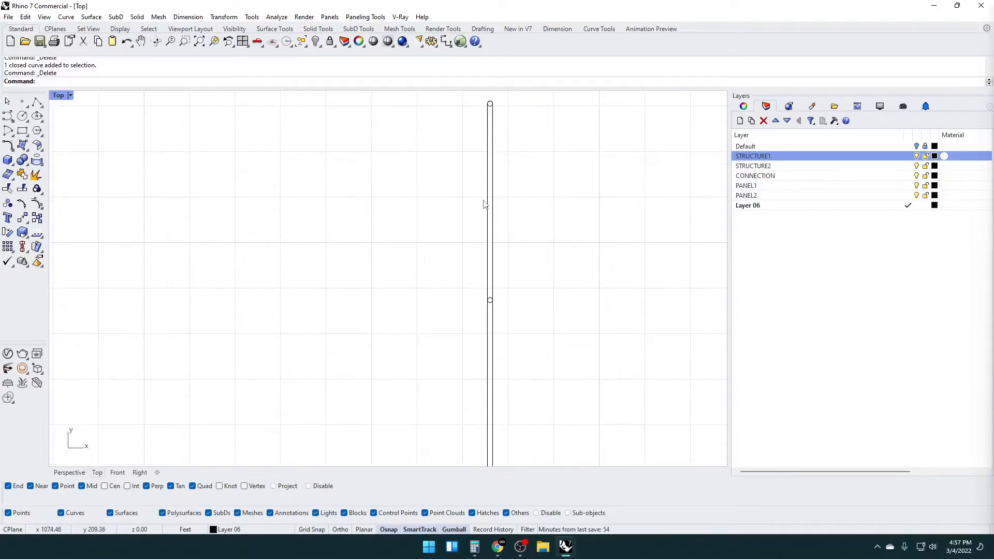
pyautogui.click(769, 206)
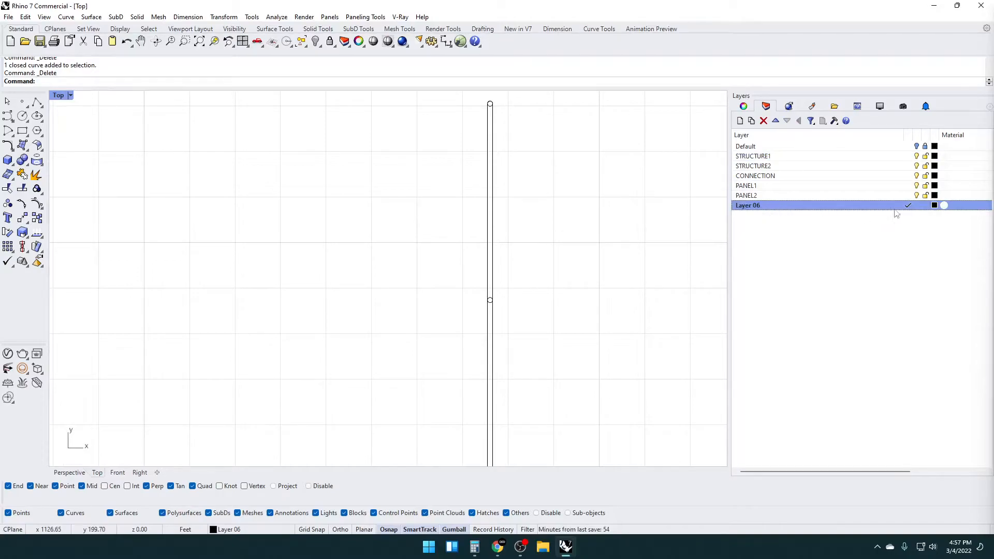
pyautogui.click(935, 206)
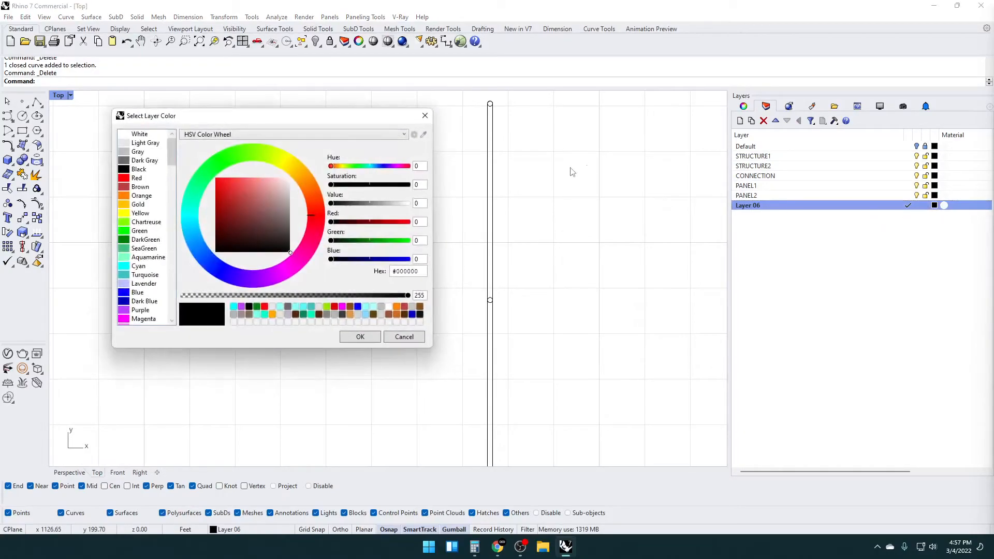
pyautogui.doubleClick(138, 155)
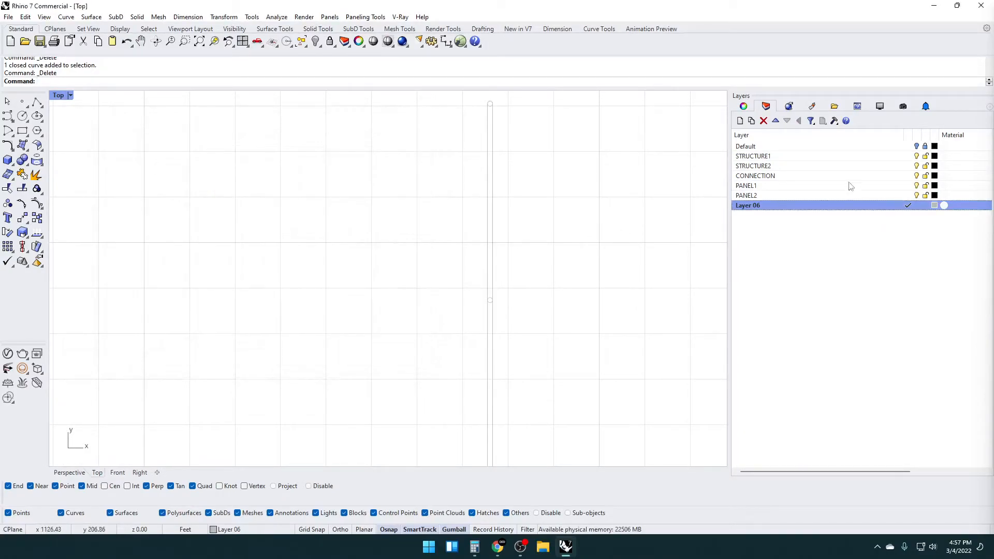
# Add another new layer, make it current, and set its colour to Red
pyautogui.click(740, 121)
pyautogui.click(909, 215)
pyautogui.click(934, 215)
pyautogui.click(137, 178)
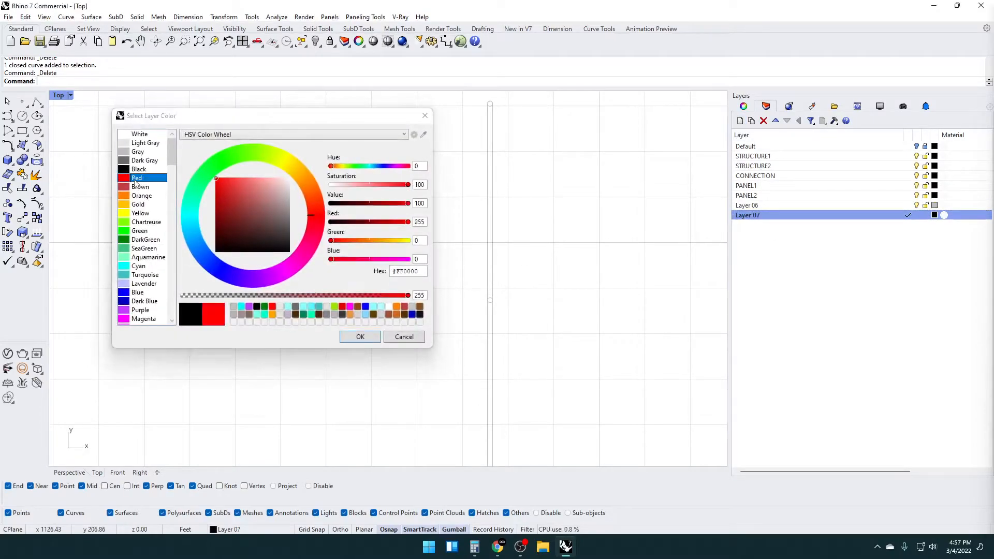
pyautogui.doubleClick(136, 180)
# Draw a straight polyline across the narrow base outline at the midpoints of its two long sides
pyautogui.click(37, 116)
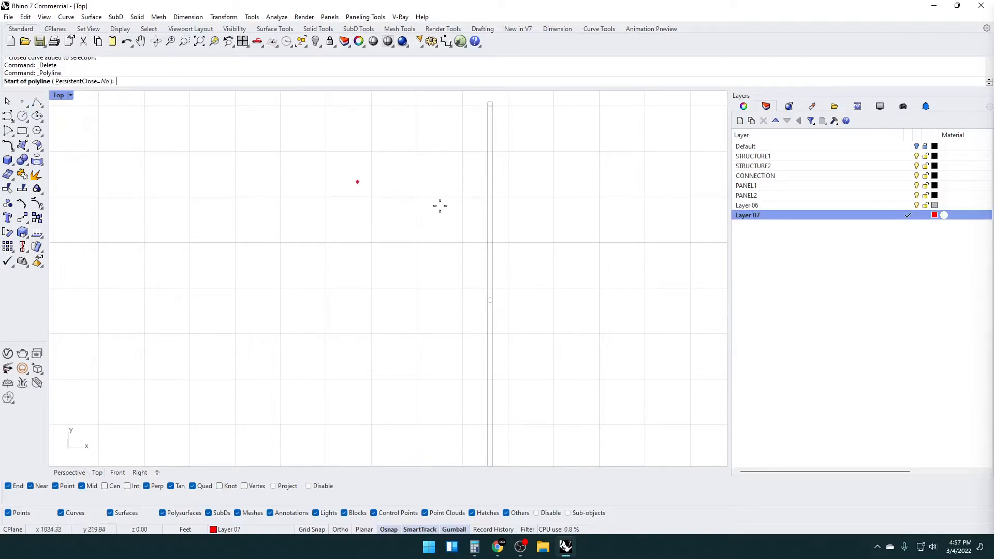
pyautogui.click(487, 200)
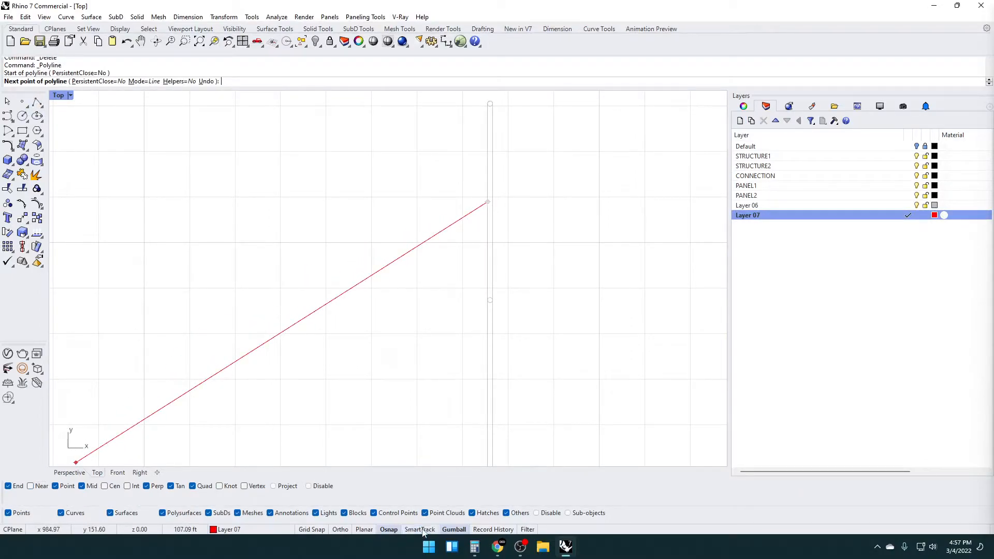
pyautogui.click(495, 203)
pyautogui.scroll(5, 497, 199)
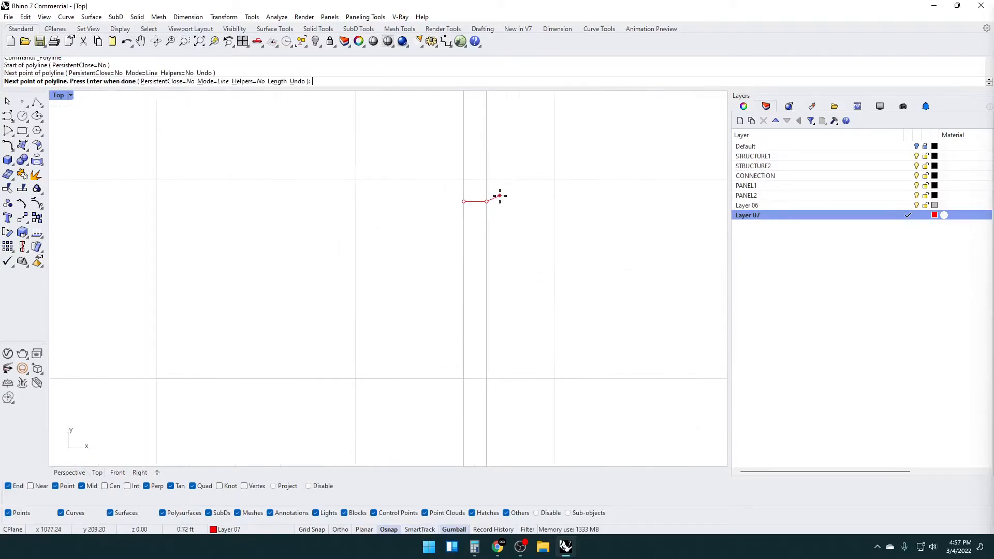
pyautogui.press('Return')
pyautogui.scroll(-4, 466, 207)
# Try offsetting the cross line by 2 inches, and undo the offset
pyautogui.click(457, 209)
pyautogui.write('Offset')
pyautogui.press('Return')
pyautogui.write('2')
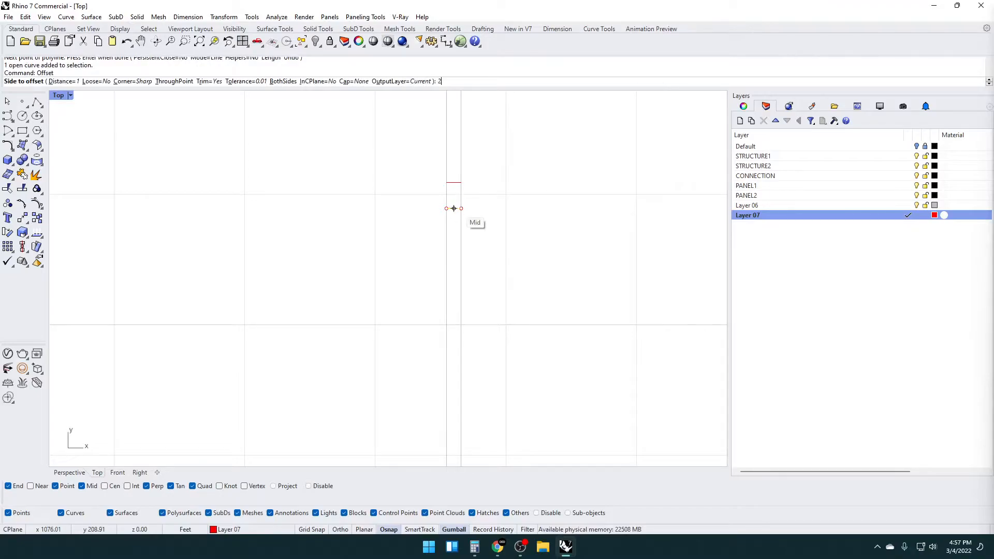
pyautogui.write('"')
pyautogui.press('Return')
pyautogui.scroll(12, 489, 195)
pyautogui.click(482, 195)
pyautogui.press('Return')
pyautogui.scroll(-10, 460, 299)
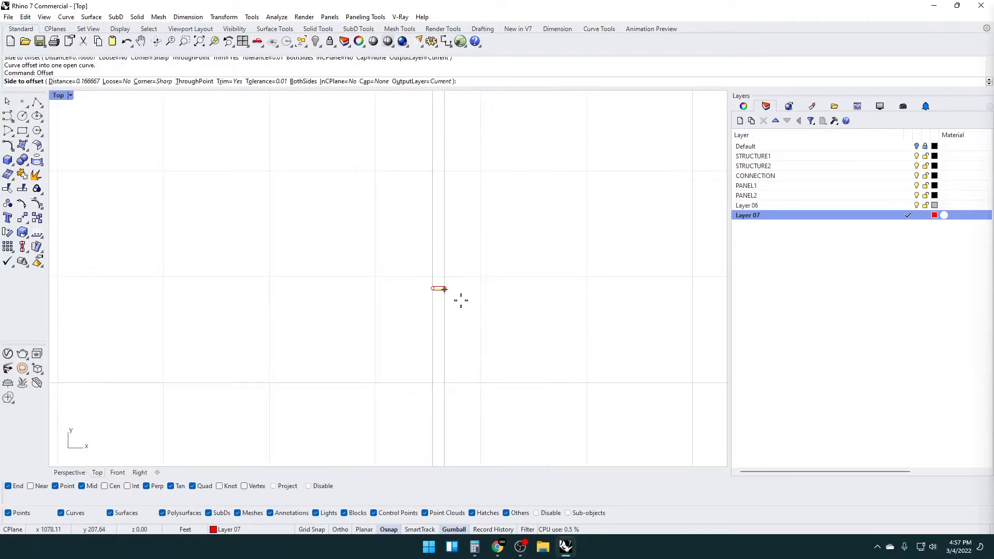
pyautogui.scroll(8, 461, 289)
pyautogui.hotkey('ctrl', 'z')
pyautogui.press('Escape')
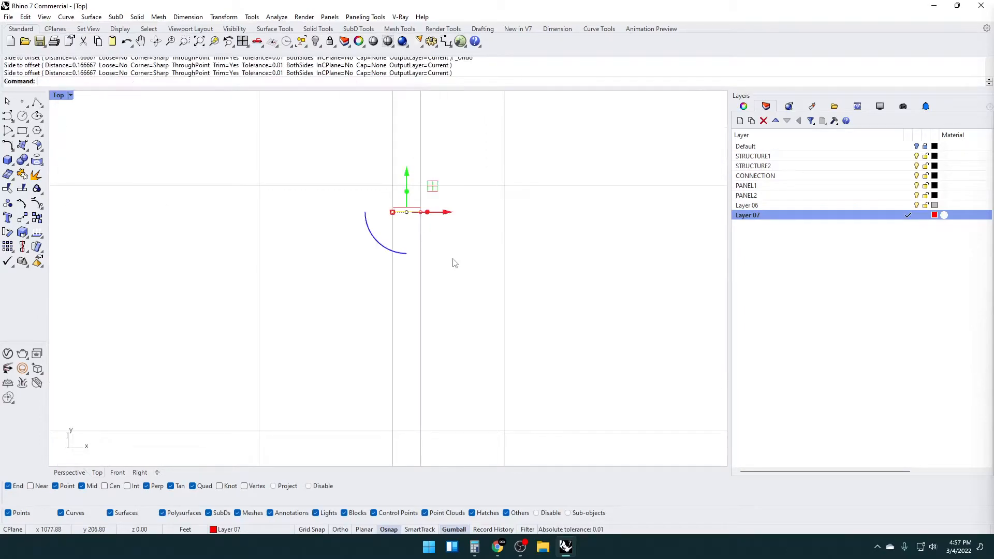
pyautogui.hotkey('ctrl', 'z')
# Offset the cross line 3 inches to each side along the base outline and delete the original line
pyautogui.press('Return')
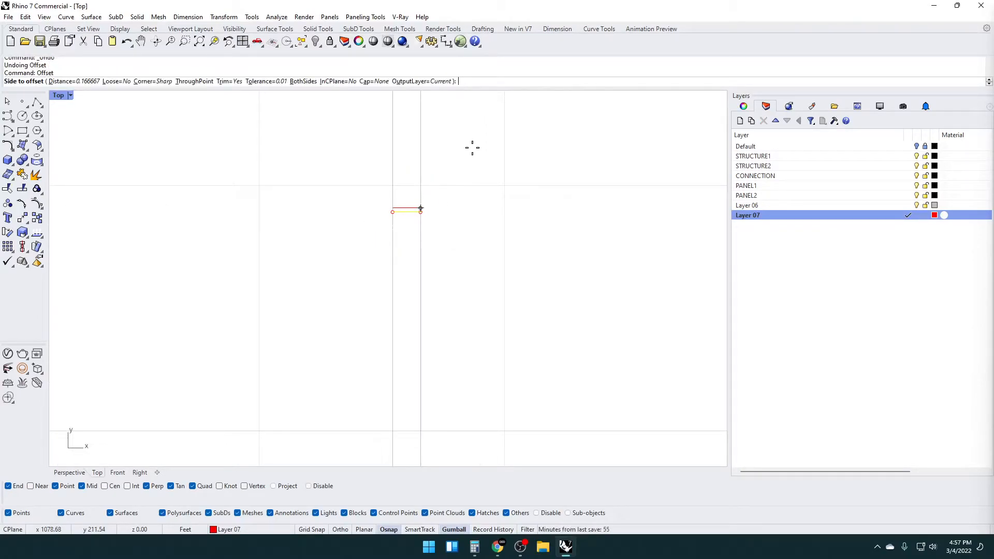
pyautogui.press('Return')
pyautogui.click(473, 149)
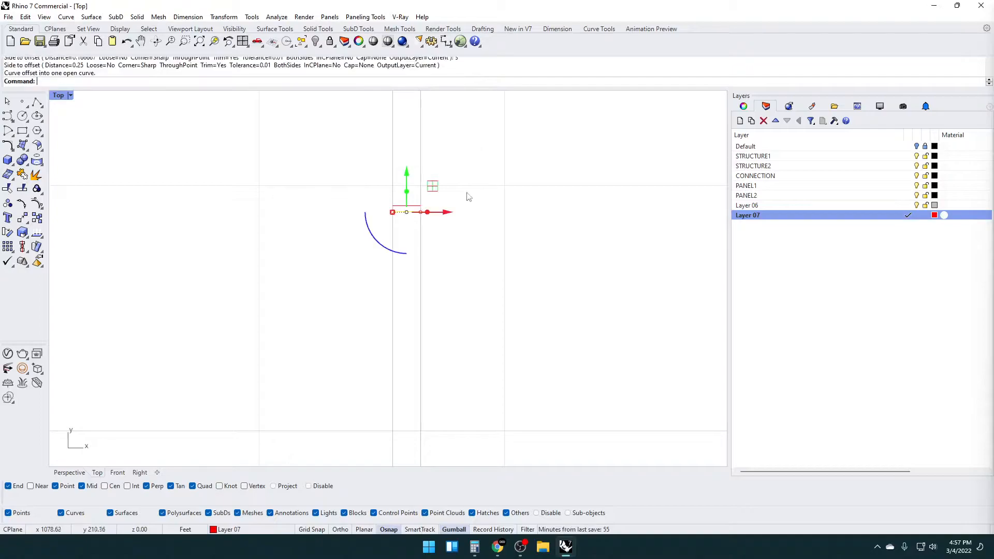
pyautogui.scroll(6, 402, 217)
pyautogui.press('Delete')
# Offset the closed base outline 2 inches outward
pyautogui.click(384, 211)
pyautogui.press('Return')
pyautogui.scroll(-5, 355, 207)
pyautogui.scroll(-3, 362, 290)
pyautogui.scroll(4, 354, 281)
pyautogui.write('2')
pyautogui.press('Return')
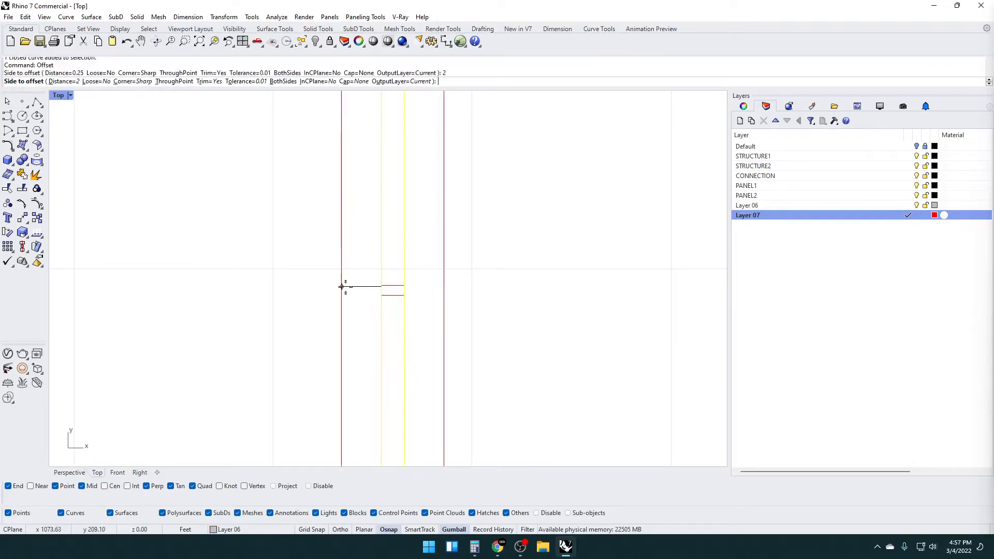
pyautogui.write('2"')
pyautogui.press('Return')
pyautogui.click(352, 287)
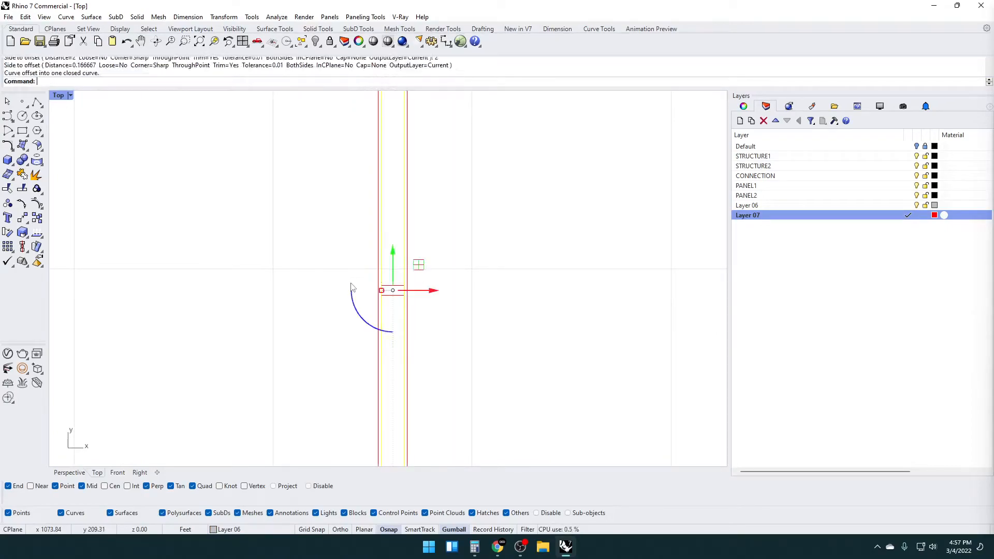
# Extend both ends of the two cross lines to the outer offset outline
pyautogui.scroll(3, 377, 286)
pyautogui.scroll(2, 372, 303)
pyautogui.click(366, 318)
pyautogui.write('Extend')
pyautogui.press('Return')
pyautogui.click(390, 310)
pyautogui.click(384, 339)
pyautogui.click(437, 309)
pyautogui.click(434, 337)
pyautogui.press('Return')
# Trim the outer offset outline beyond the two cross lines, leaving a small rectangle across the base tube
pyautogui.moveTo(423, 361); pyautogui.dragTo(409, 305)
pyautogui.write('Trim')
pyautogui.press('Return')
pyautogui.click(449, 300)
pyautogui.click(367, 353)
pyautogui.press('Return')
# Frame the rectangle's four curves in the Perspective view and set the colour of Layer 06 to Black
pyautogui.moveTo(318, 276); pyautogui.dragTo(516, 393)
pyautogui.doubleClick(62, 95)
pyautogui.doubleClick(404, 98)
pyautogui.moveTo(493, 281); pyautogui.dragTo(366, 226, button='right')
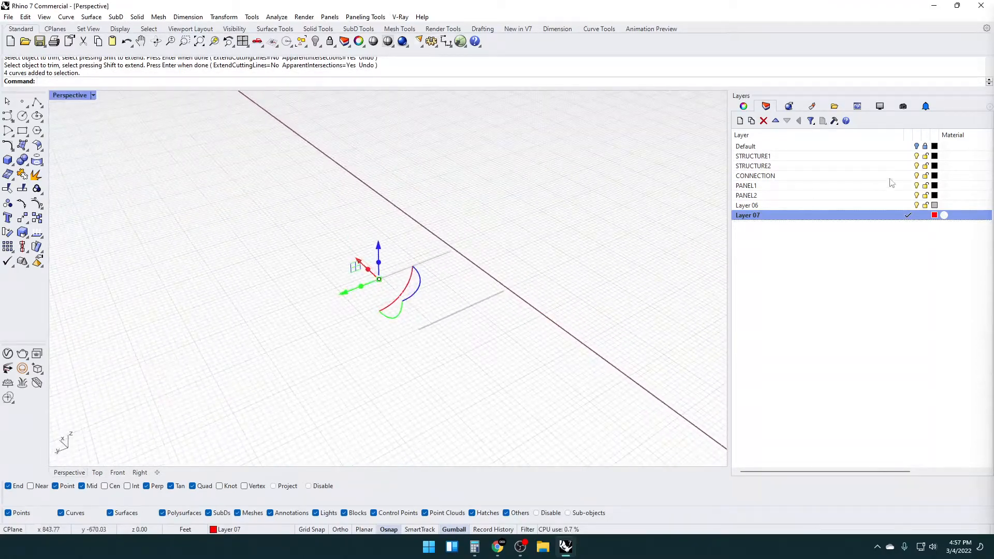
pyautogui.moveTo(434, 247); pyautogui.dragTo(405, 316, button='right')
pyautogui.scroll(-8, 417, 321)
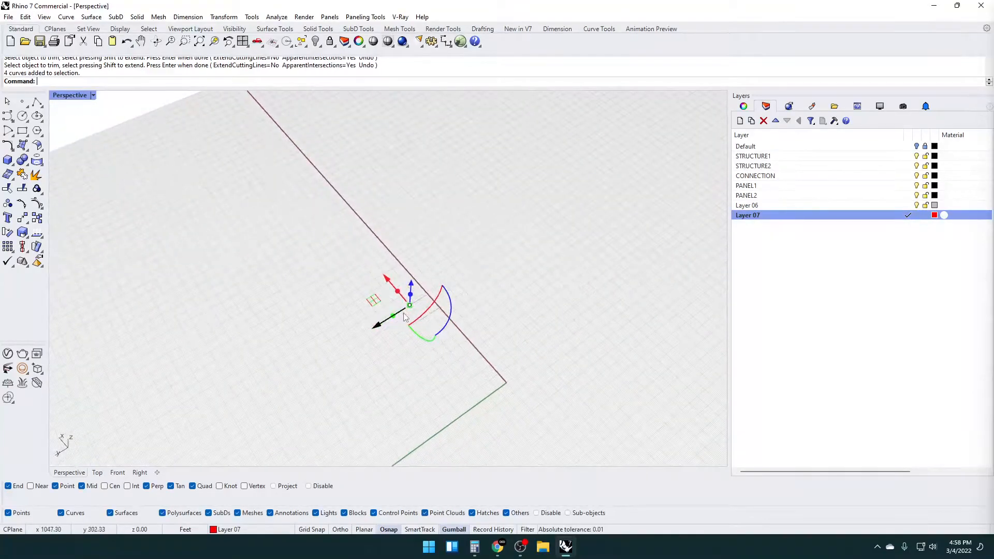
pyautogui.write('zs')
pyautogui.press('Return')
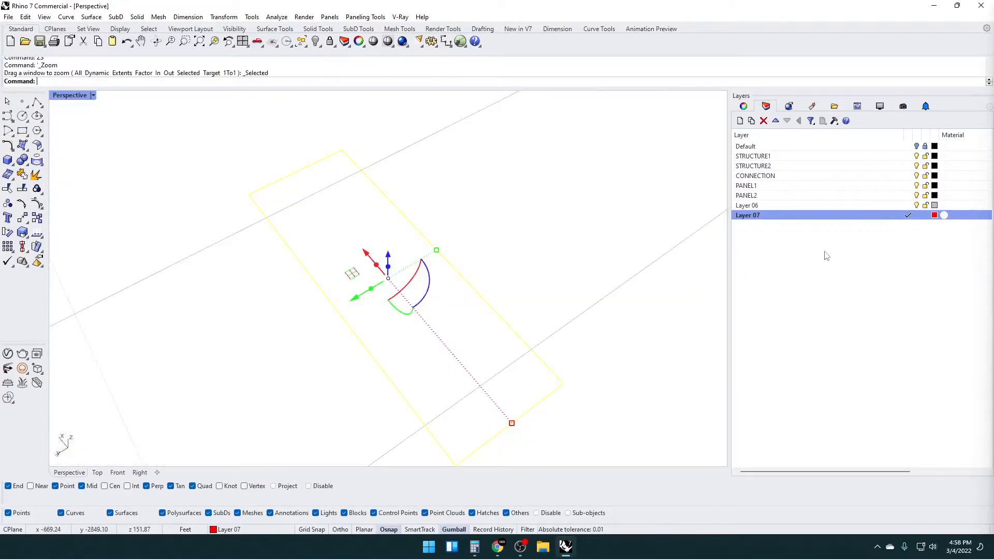
pyautogui.click(934, 205)
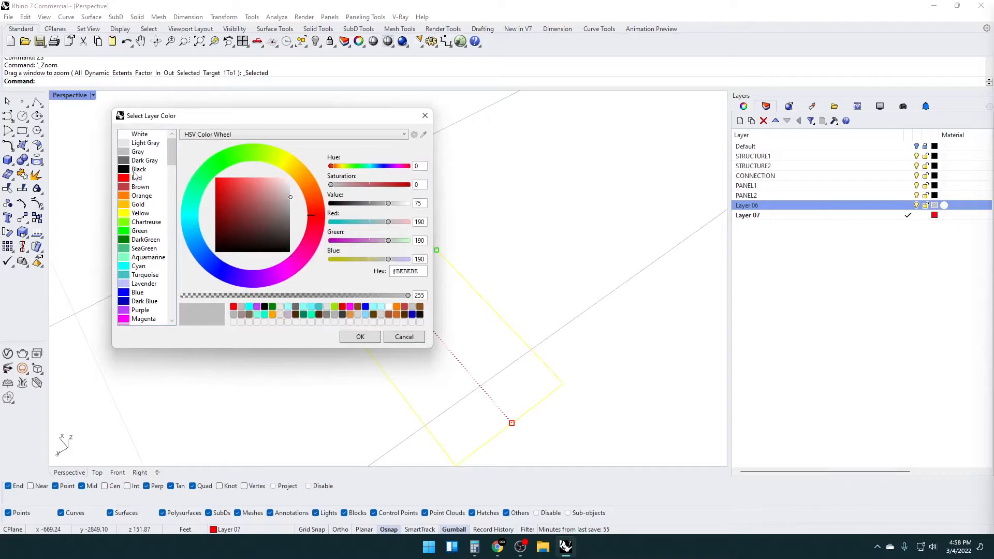
pyautogui.doubleClick(135, 171)
# Show all hidden model objects around the selected rectangle
pyautogui.scroll(-15, 482, 290)
pyautogui.moveTo(486, 293); pyautogui.dragTo(399, 307, button='right')
pyautogui.moveTo(344, 261); pyautogui.dragTo(458, 364)
pyautogui.press('Return')
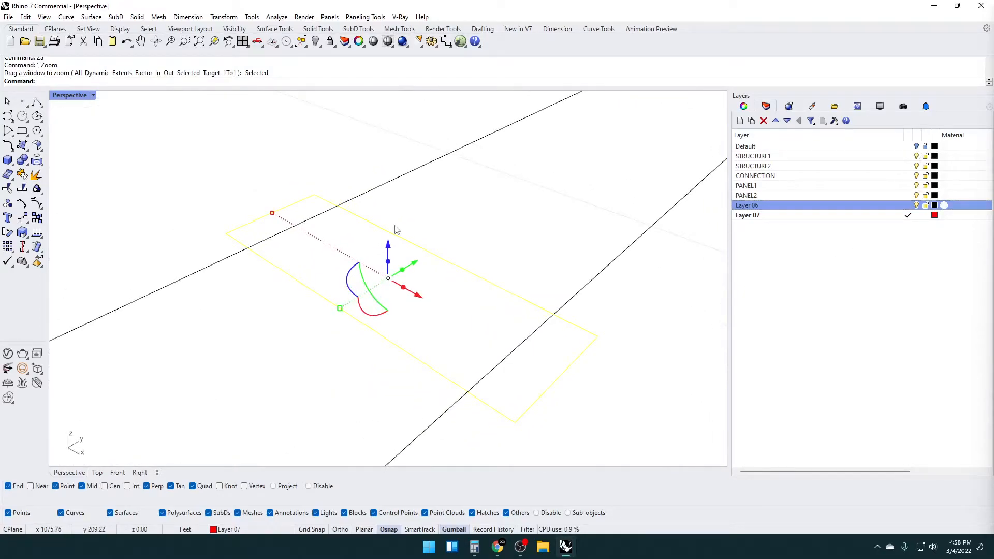
pyautogui.write('Show')
pyautogui.press('Return')
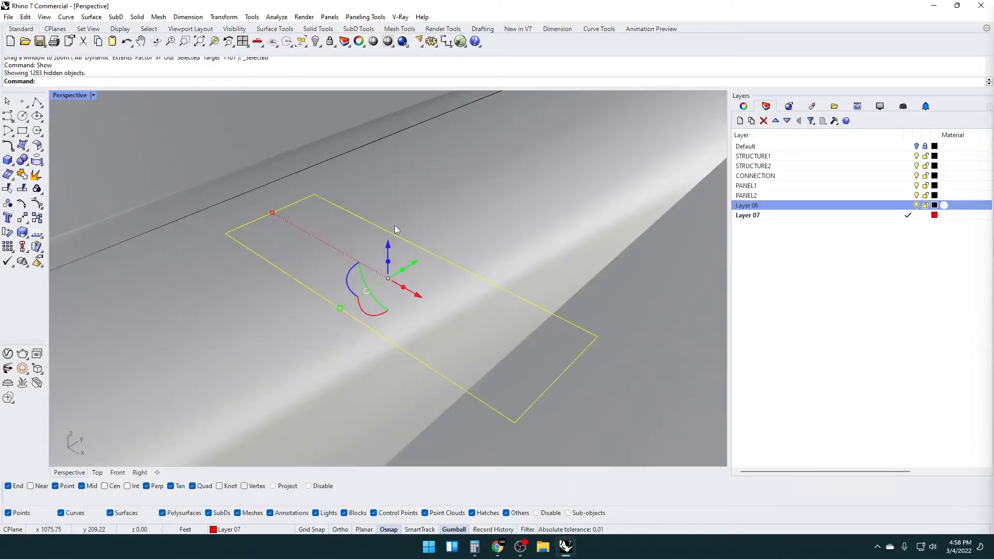
# Extrude the rectangle 8 inches upward as a solid block over the base tube and delete its source curves
pyautogui.scroll(-10, 394, 225)
pyautogui.scroll(-5, 440, 212)
pyautogui.keyDown('shift'); pyautogui.moveTo(437, 207); pyautogui.dragTo(392, 275, button='right'); pyautogui.keyUp('shift')
pyautogui.write('Extrude')
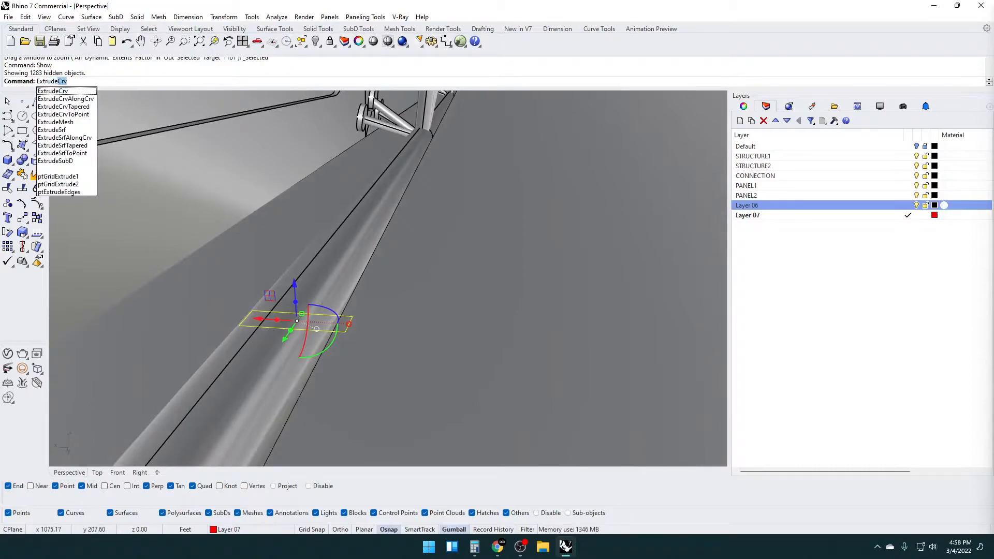
pyautogui.press('Return')
pyautogui.moveTo(372, 288); pyautogui.dragTo(346, 256, button='right')
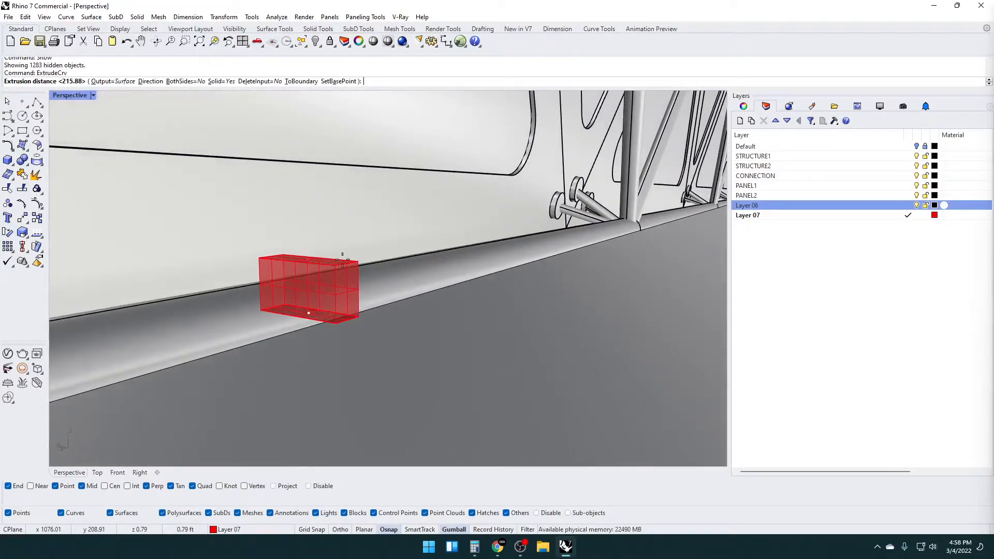
pyautogui.write('1')
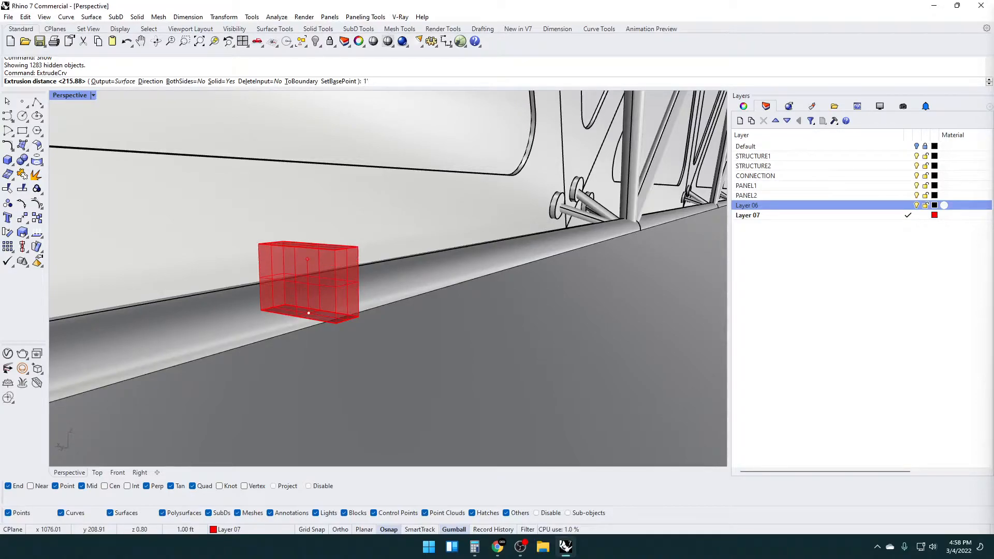
pyautogui.write('6')
pyautogui.press('BackSpace')
pyautogui.press('BackSpace')
pyautogui.press('BackSpace')
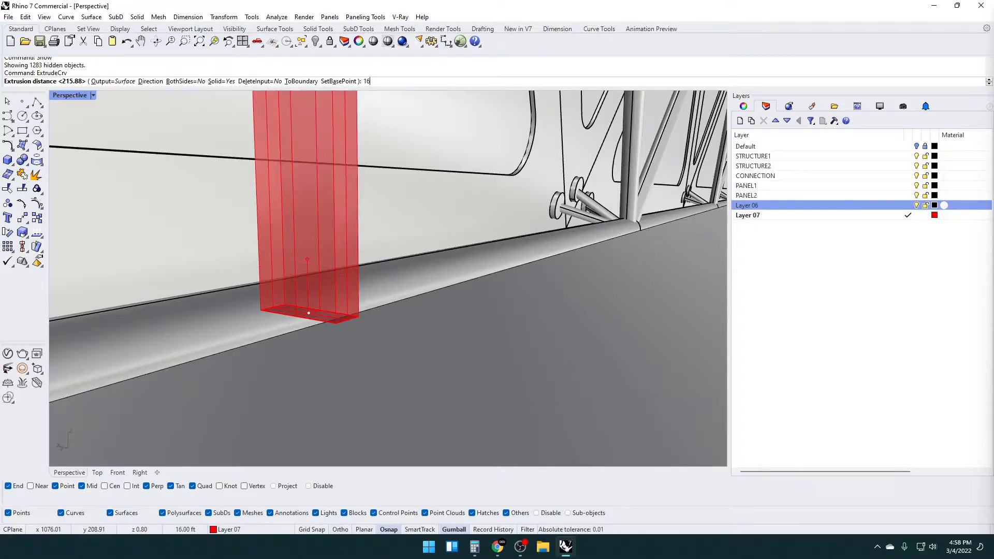
pyautogui.write('6"')
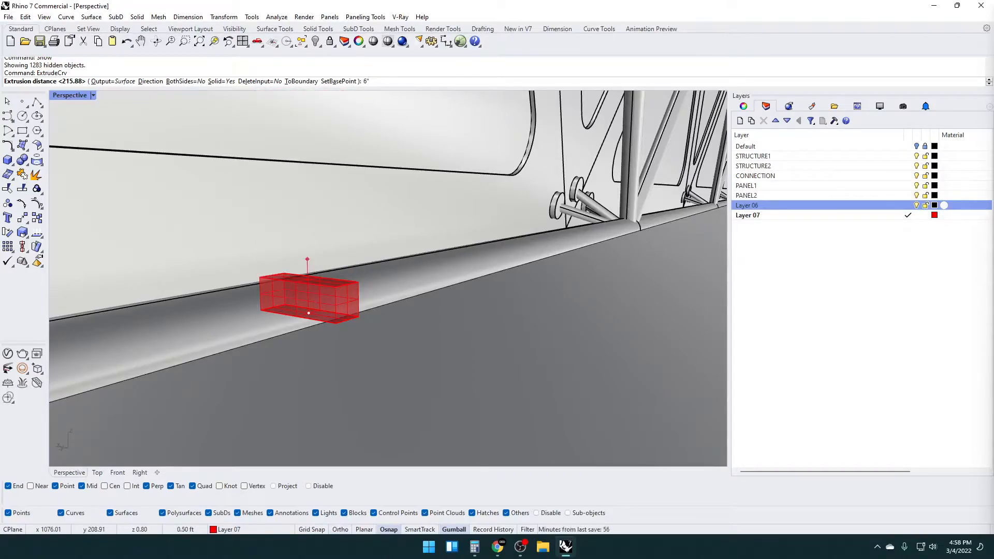
pyautogui.moveTo(373, 292); pyautogui.dragTo(364, 249, button='right')
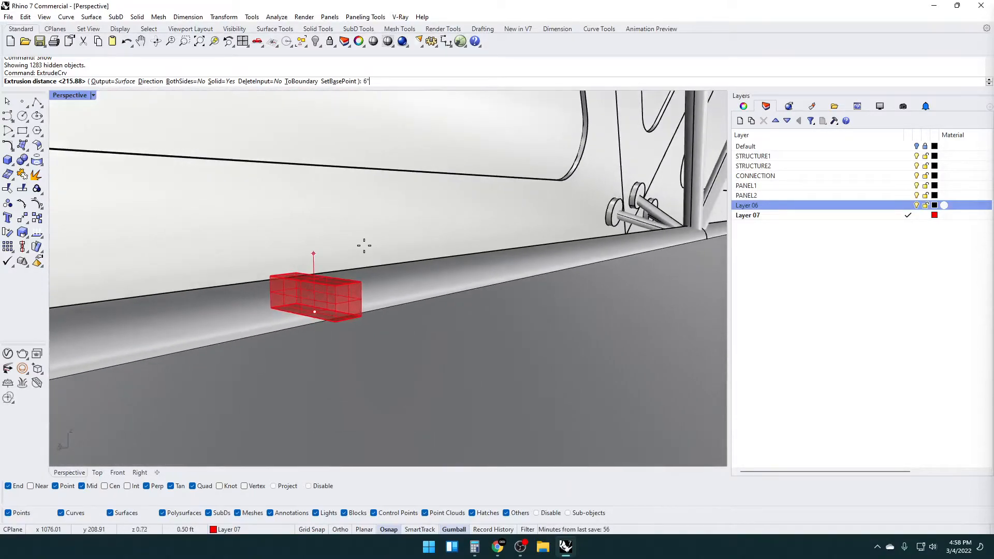
pyautogui.hotkey('ctrl', 'z')
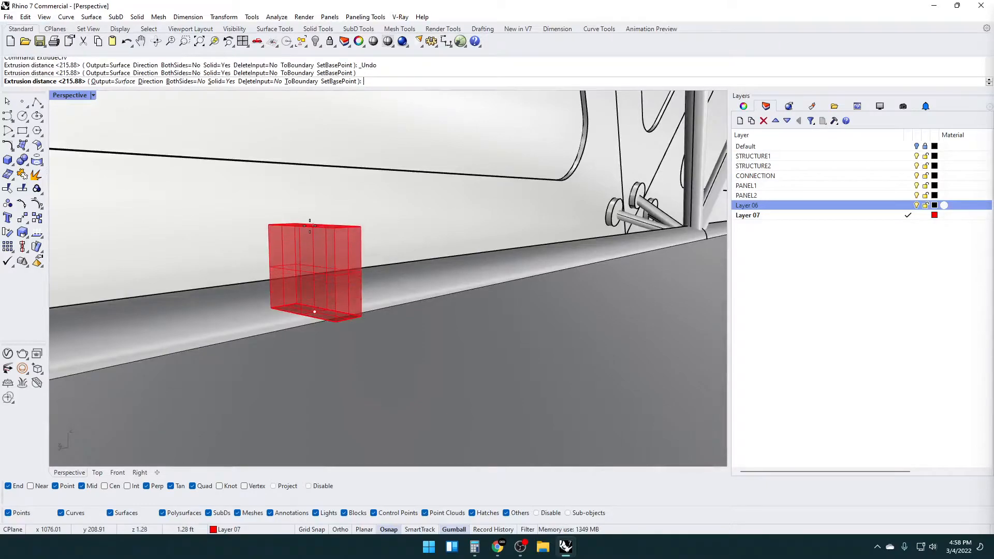
pyautogui.write('8"')
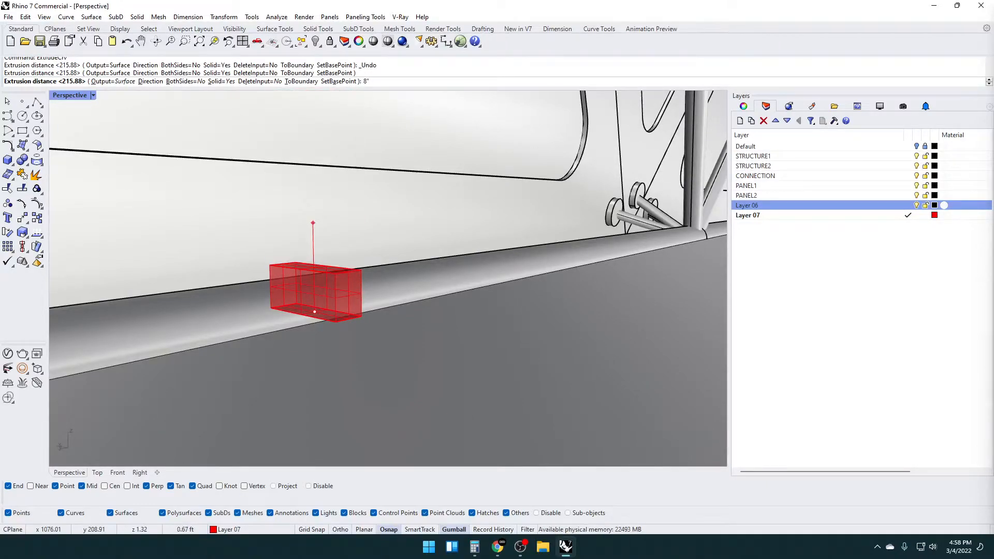
pyautogui.scroll(2, 293, 209)
pyautogui.press('Return')
pyautogui.moveTo(293, 209); pyautogui.dragTo(387, 274, button='right')
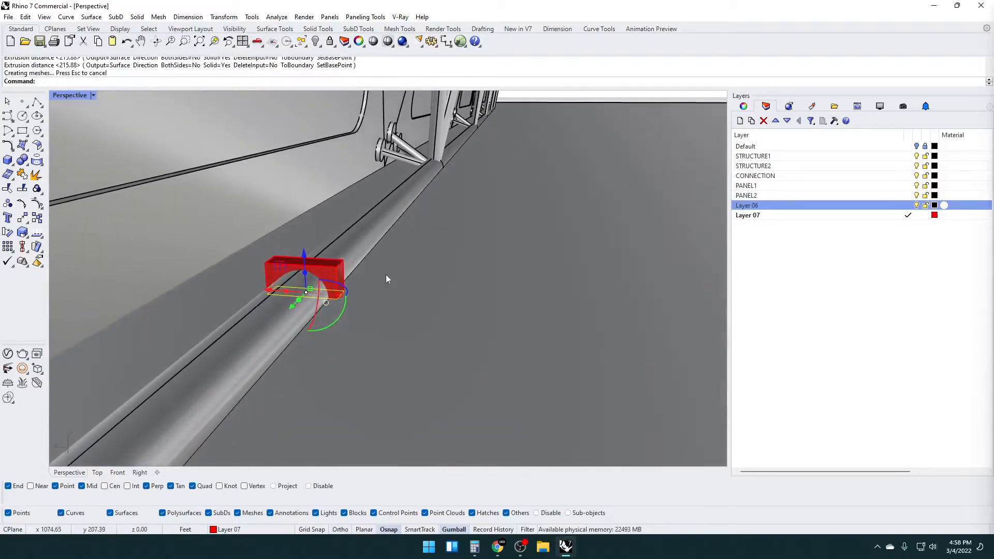
pyautogui.press('Delete')
# Subtract the base tube from the red block with a Boolean difference
pyautogui.moveTo(319, 265); pyautogui.dragTo(357, 278, button='right')
pyautogui.click(321, 298)
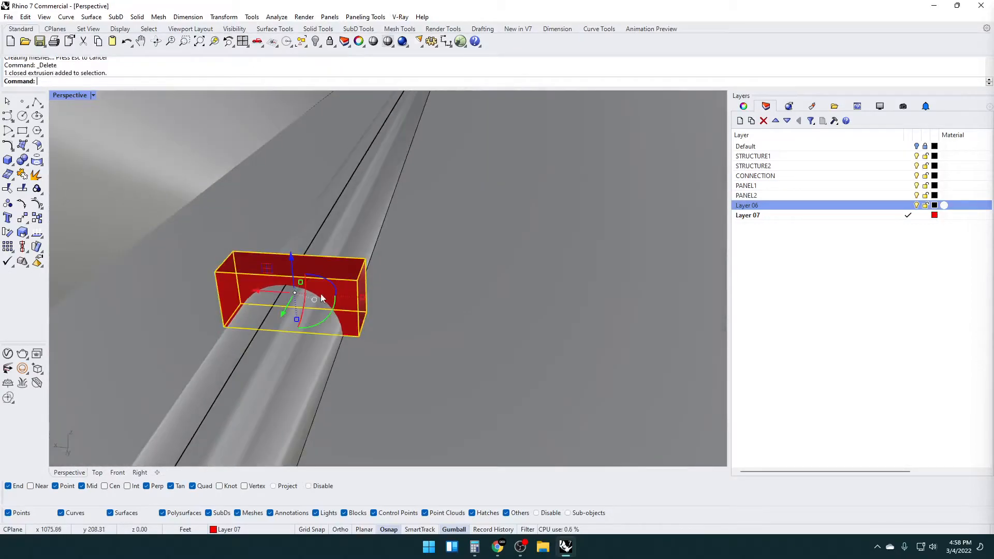
pyautogui.write('bd')
pyautogui.press('Return')
pyautogui.click(300, 337)
pyautogui.press('Return')
pyautogui.press('Escape')
# Isolate the cut block with the arched opening
pyautogui.moveTo(307, 300); pyautogui.dragTo(349, 306, button='right')
pyautogui.scroll(3, 314, 282)
pyautogui.click(324, 277)
pyautogui.press('Escape')
pyautogui.click(381, 280)
pyautogui.press('Return')
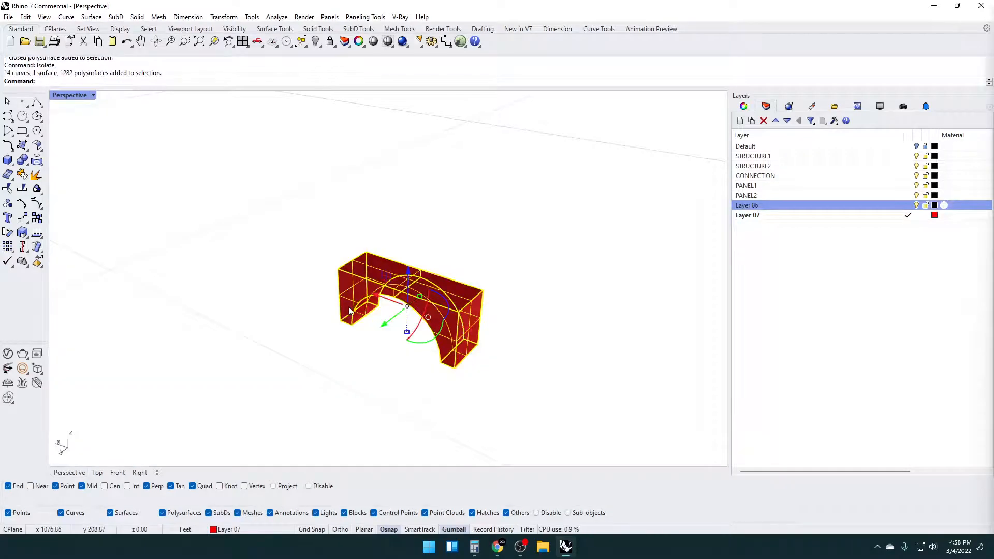
# Explode the cut block and delete its top surface and near arched side surface
pyautogui.write('Explode')
pyautogui.press('Return')
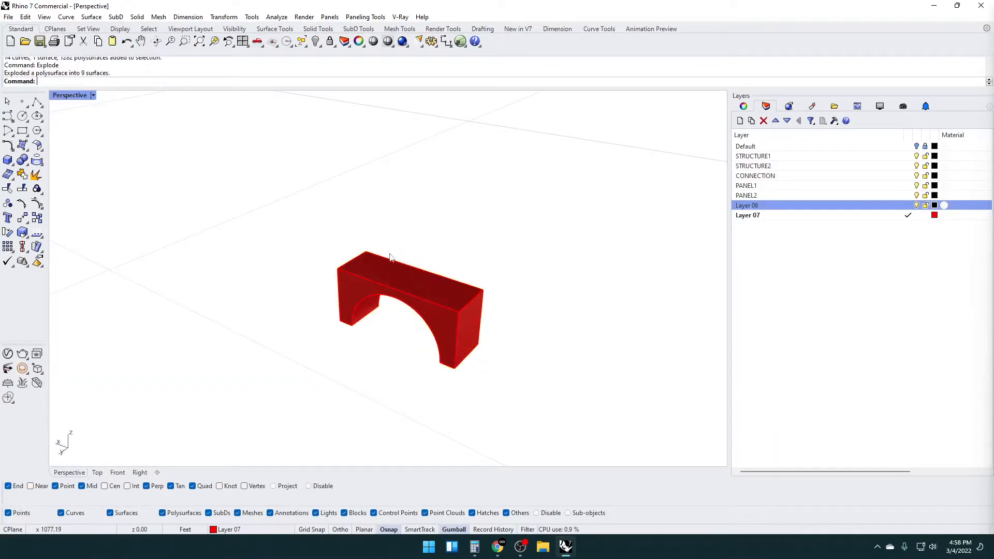
pyautogui.click(384, 263)
pyautogui.scroll(2, 413, 302)
pyautogui.press('Delete')
pyautogui.click(447, 317)
pyautogui.press('Delete')
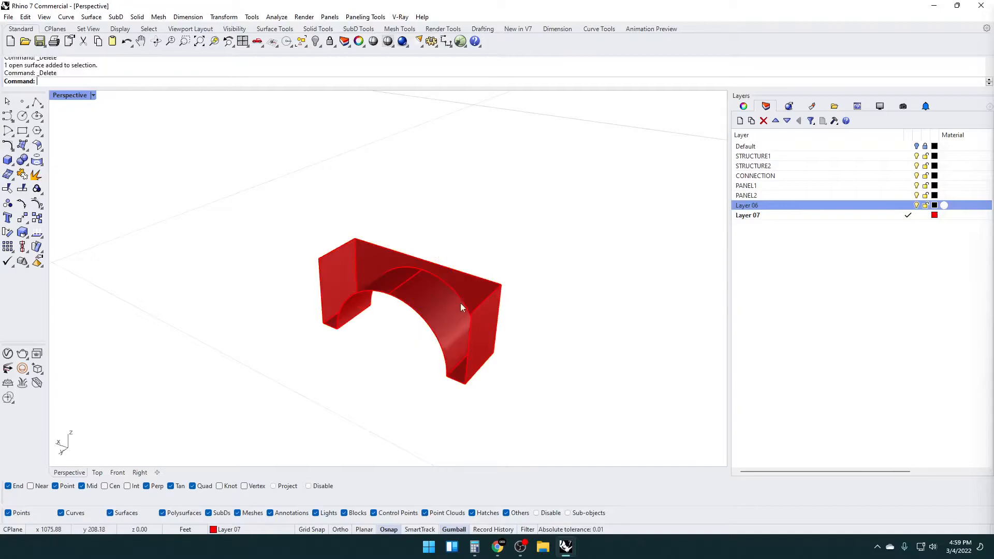
# Delete the far arched side and both end surfaces, keeping only the arch and its two feet
pyautogui.click(461, 295)
pyautogui.press('Delete')
pyautogui.click(476, 311)
pyautogui.press('Delete')
pyautogui.click(343, 244)
pyautogui.press('Delete')
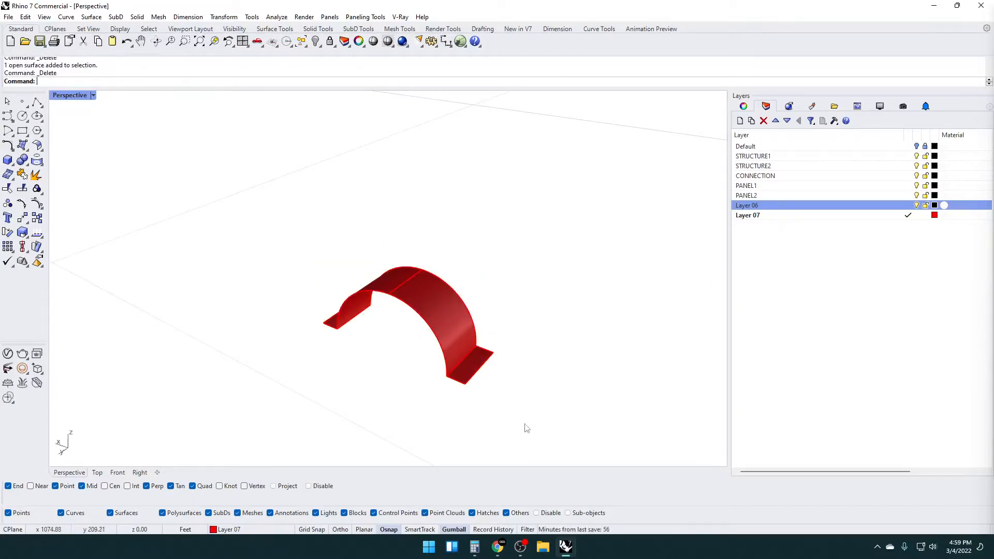
# Join the arch and foot surfaces and offset them outward as a solid with flipped direction and distance 0.0833333
pyautogui.moveTo(515, 421); pyautogui.dragTo(276, 233)
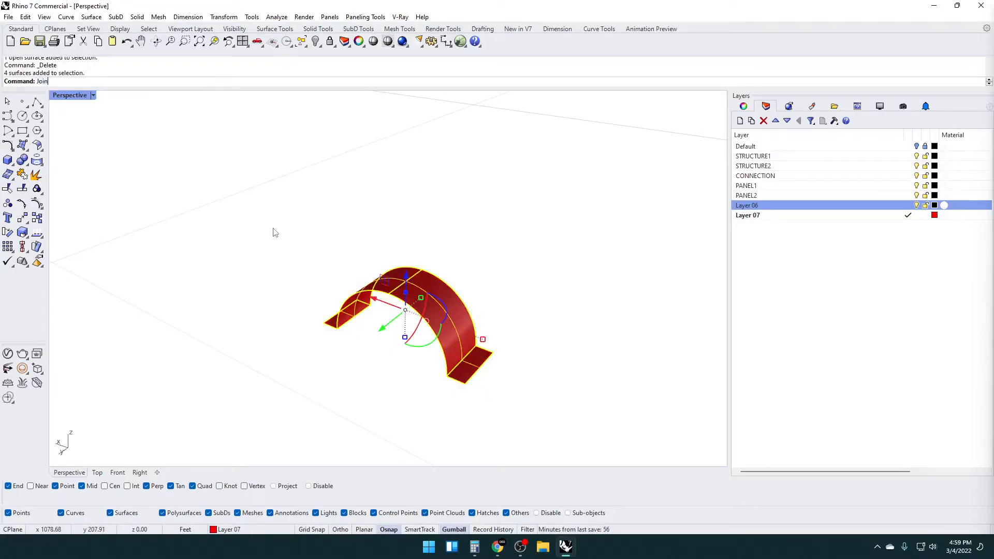
pyautogui.press('Return')
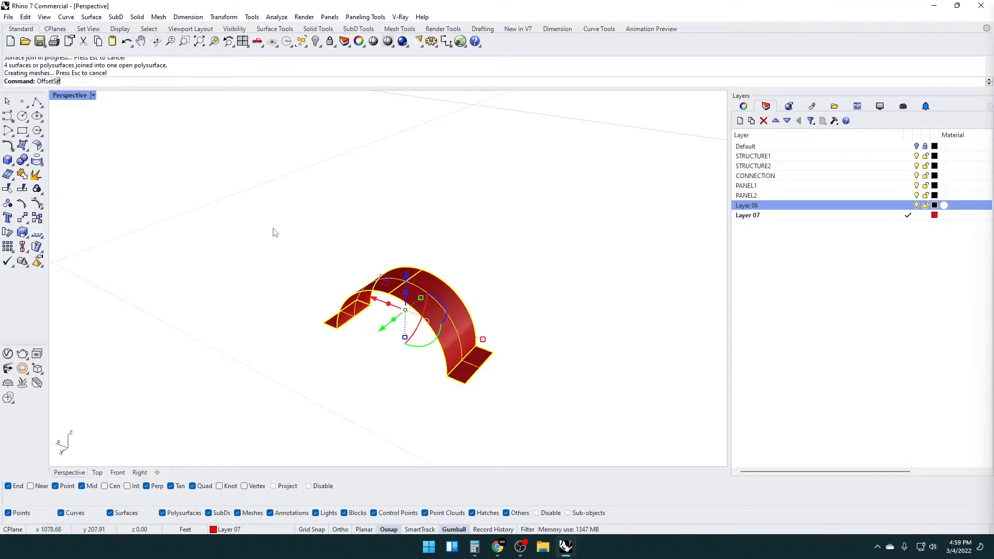
pyautogui.press('Return')
pyautogui.write('F')
pyautogui.press('Return')
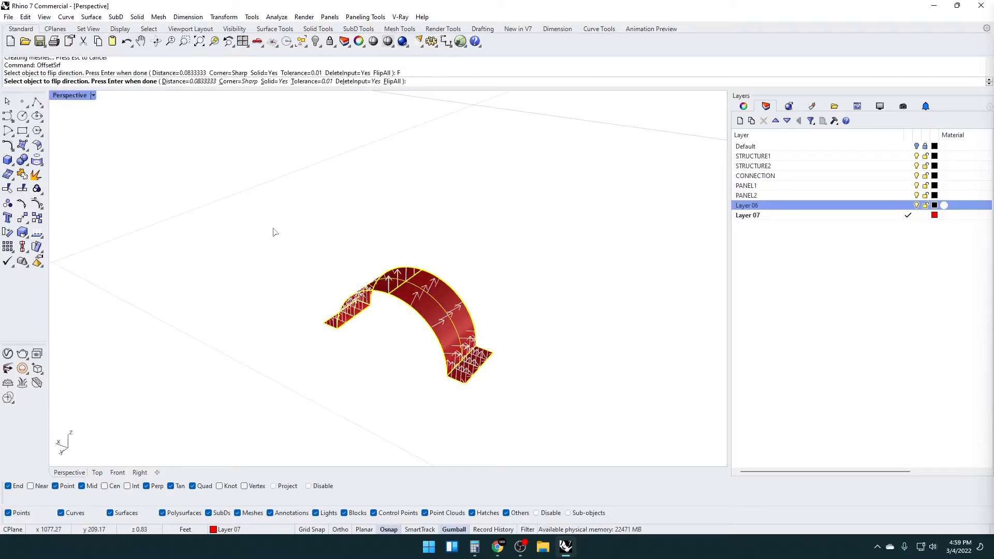
pyautogui.press('Return')
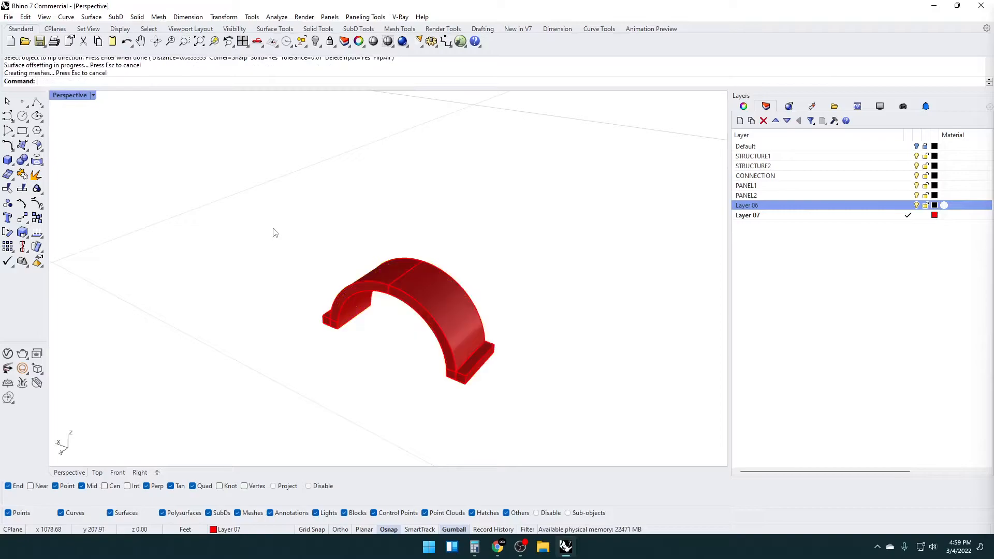
pyautogui.moveTo(341, 268); pyautogui.dragTo(471, 363, button='right')
pyautogui.scroll(2, 472, 363)
pyautogui.scroll(-2, 475, 371)
pyautogui.scroll(2, 480, 377)
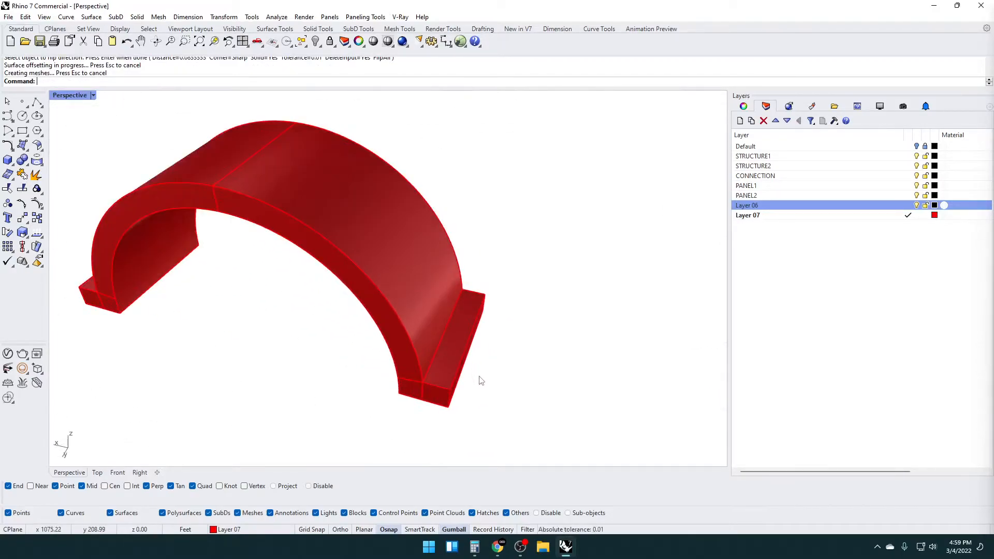
# Extrude the outer end face of one clamp foot by 4 inches as a solid plate
pyautogui.write('udesrf')
pyautogui.press('Return')
pyautogui.scroll(3, 472, 373)
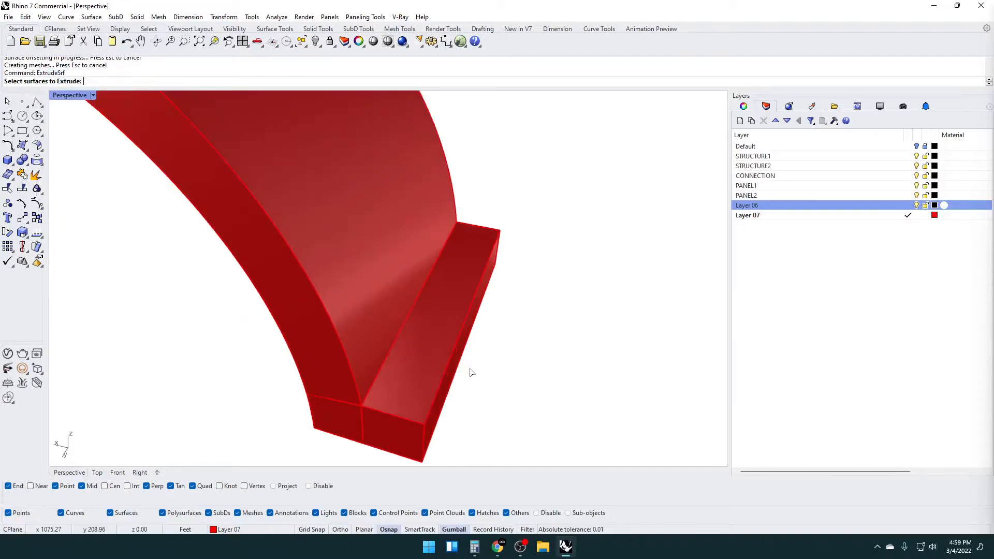
pyautogui.click(458, 366)
pyautogui.scroll(-5, 461, 362)
pyautogui.press('Return')
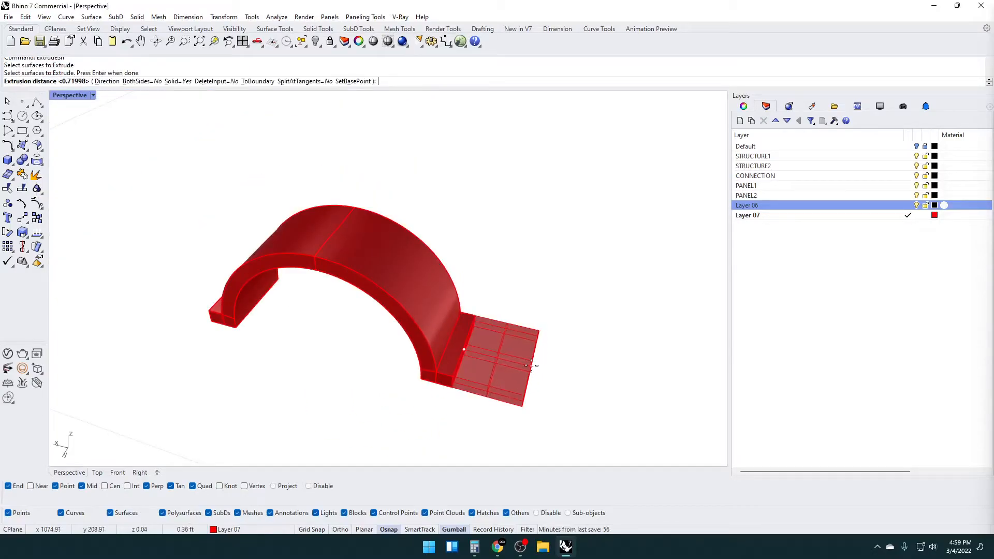
pyautogui.write('4')
pyautogui.press('Return')
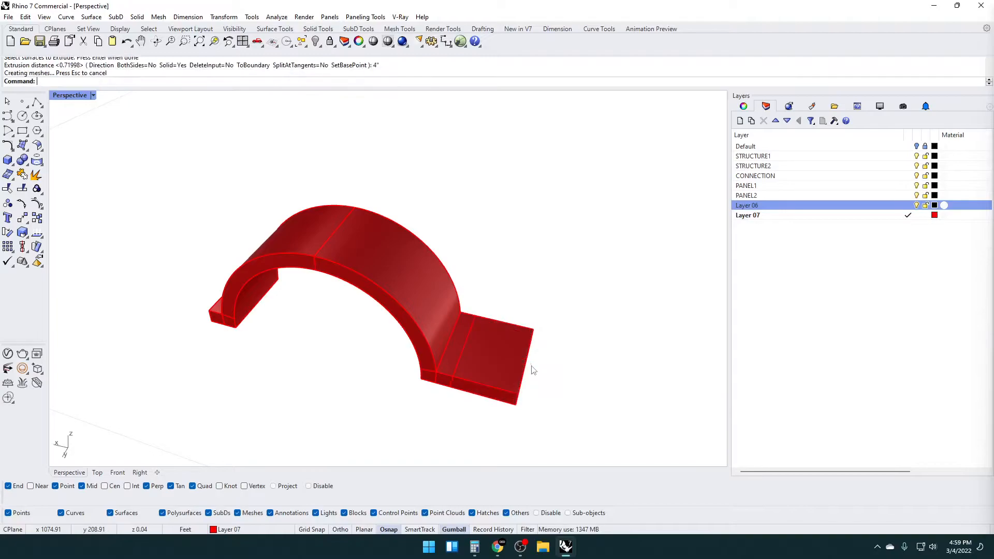
# Mirror a copy of the extruded foot plate across the arch's centre to the opposite foot
pyautogui.write('mirror')
pyautogui.press('Return')
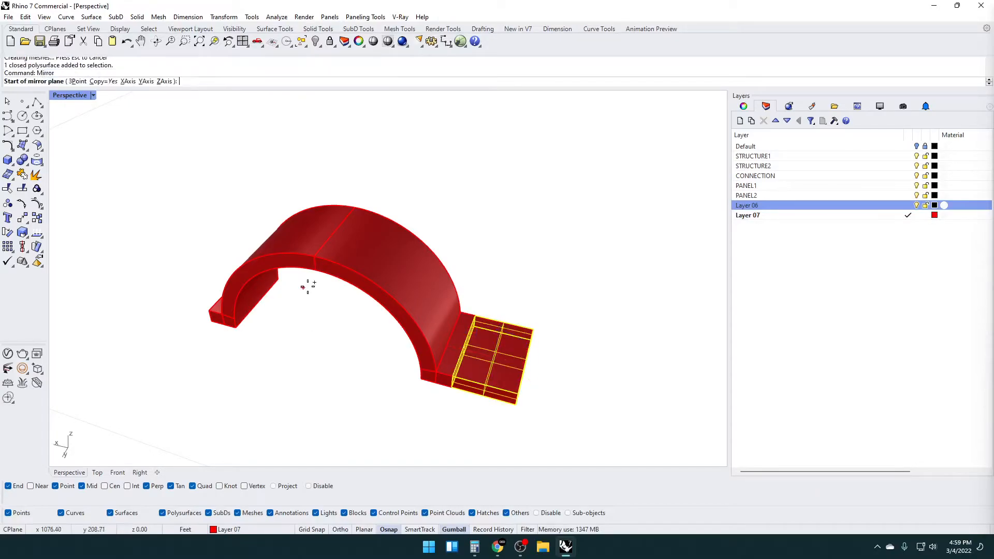
pyautogui.click(315, 273)
pyautogui.keyDown('shift'); pyautogui.click(294, 351); pyautogui.keyUp('shift')
pyautogui.click(381, 399)
pyautogui.moveTo(421, 371); pyautogui.dragTo(397, 376, button='right')
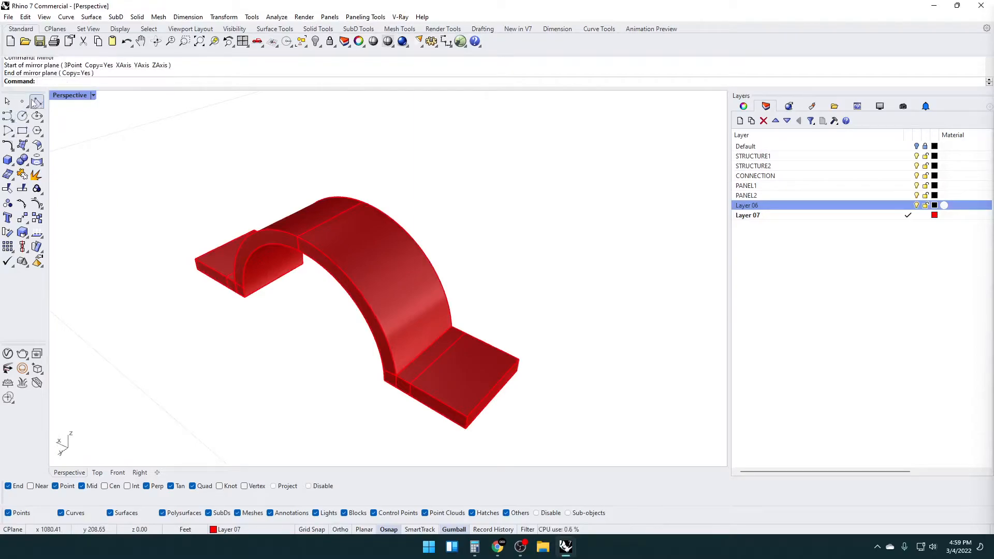
# Draw a diagonal guide polyline between opposite corners of the extruded foot plate's top face
pyautogui.click(37, 102)
pyautogui.click(411, 388)
pyautogui.click(519, 361)
pyautogui.press('Return')
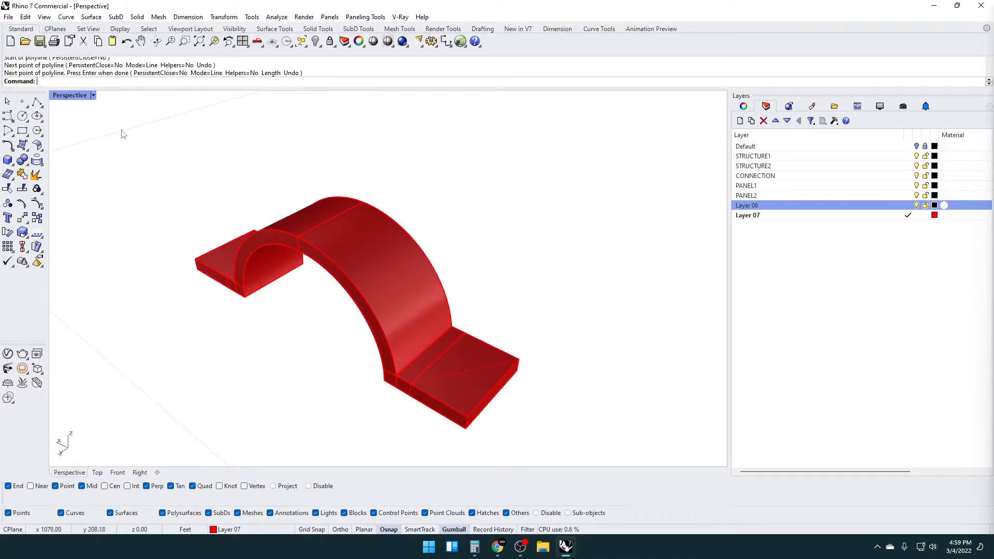
# Model a short vertical solid cylinder of about 0.14 ft radius at the midpoint of the plate's diagonal
pyautogui.click(13, 165)
pyautogui.click(38, 166)
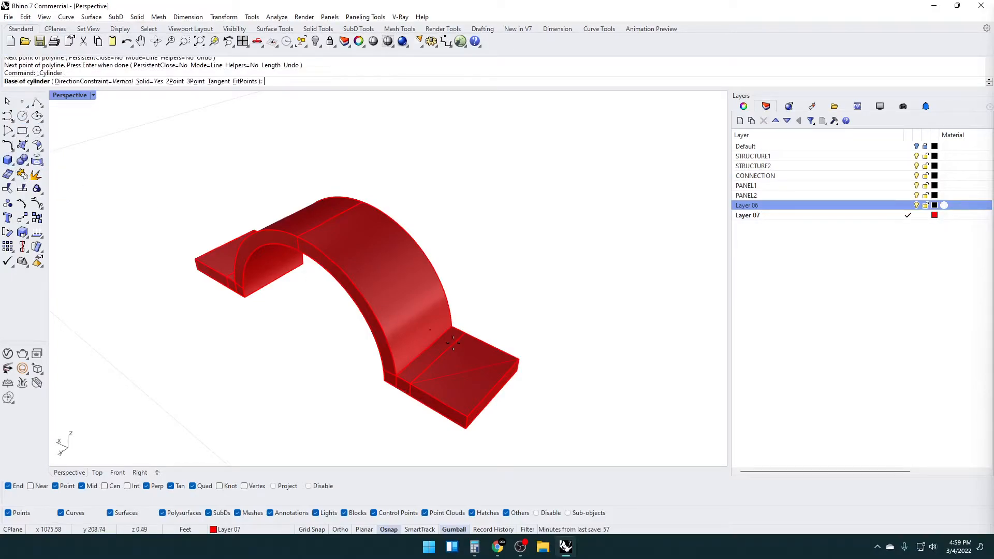
pyautogui.click(464, 370)
pyautogui.scroll(2, 466, 365)
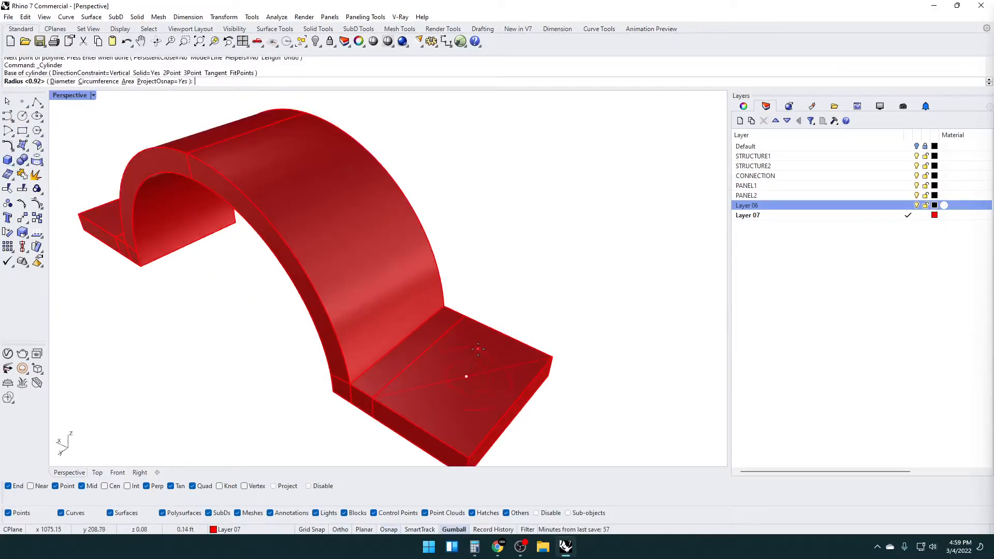
pyautogui.click(478, 350)
pyautogui.click(477, 356)
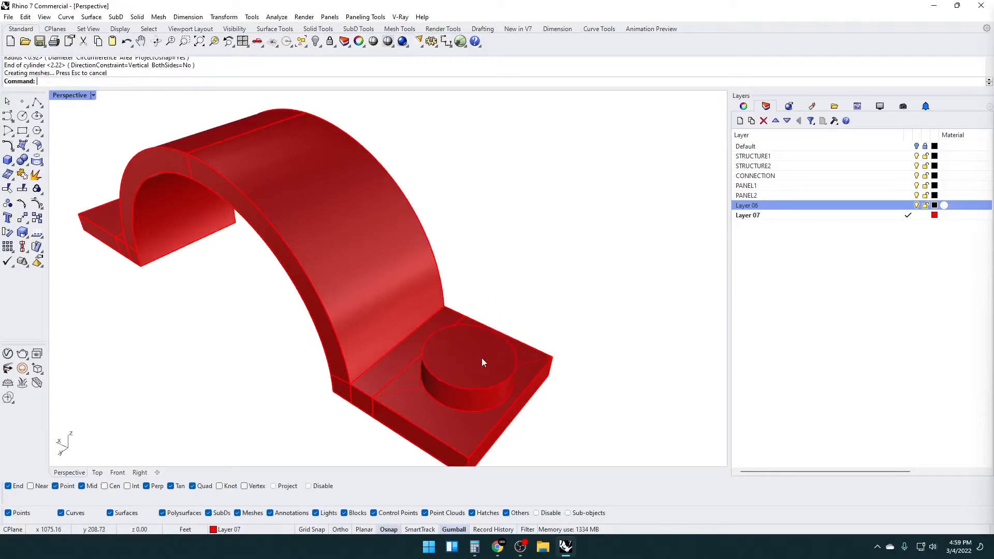
# Enable the Center snap and create a sphere of about 0.08 ft radius centred on the cylinder's top
pyautogui.click(14, 162)
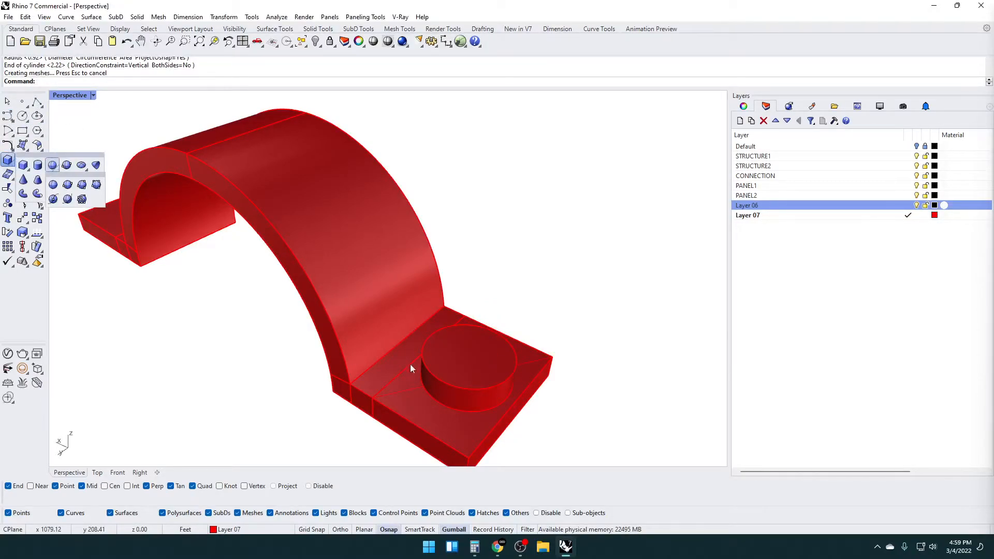
pyautogui.click(52, 165)
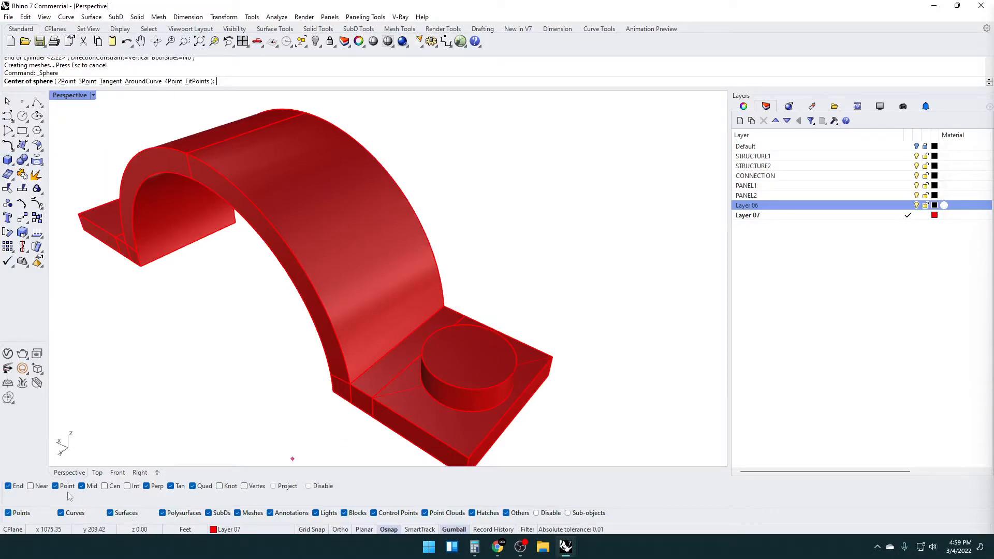
pyautogui.click(111, 486)
pyautogui.click(478, 404)
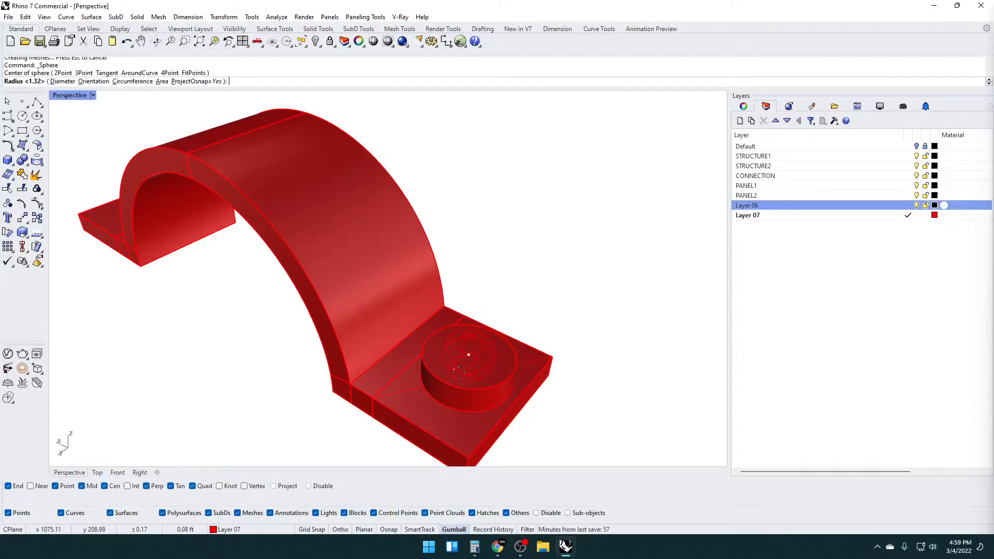
pyautogui.click(459, 371)
# Scale the sphere into a wider, flattened dome on top of the cylinder
pyautogui.click(470, 348)
pyautogui.scroll(4, 495, 280)
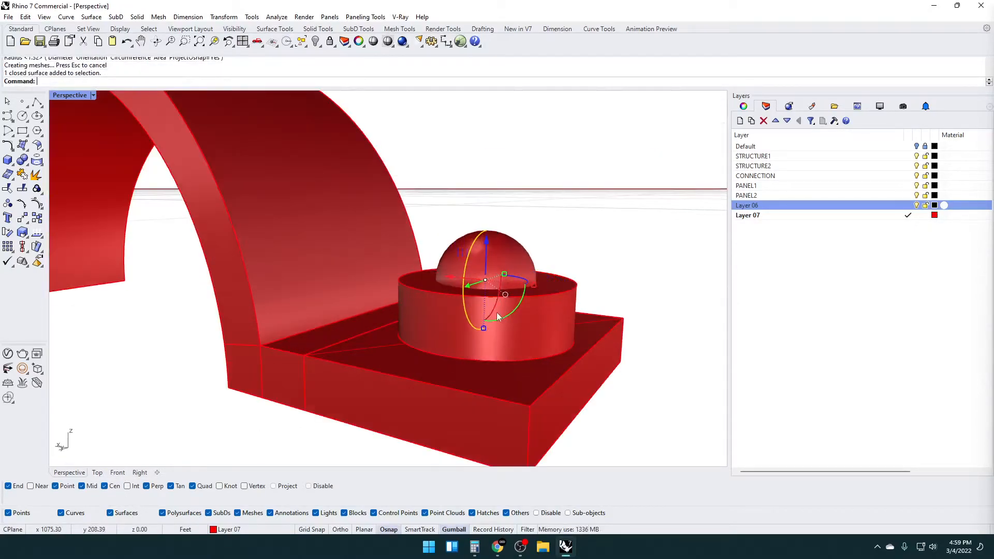
pyautogui.moveTo(484, 329); pyautogui.dragTo(513, 273)
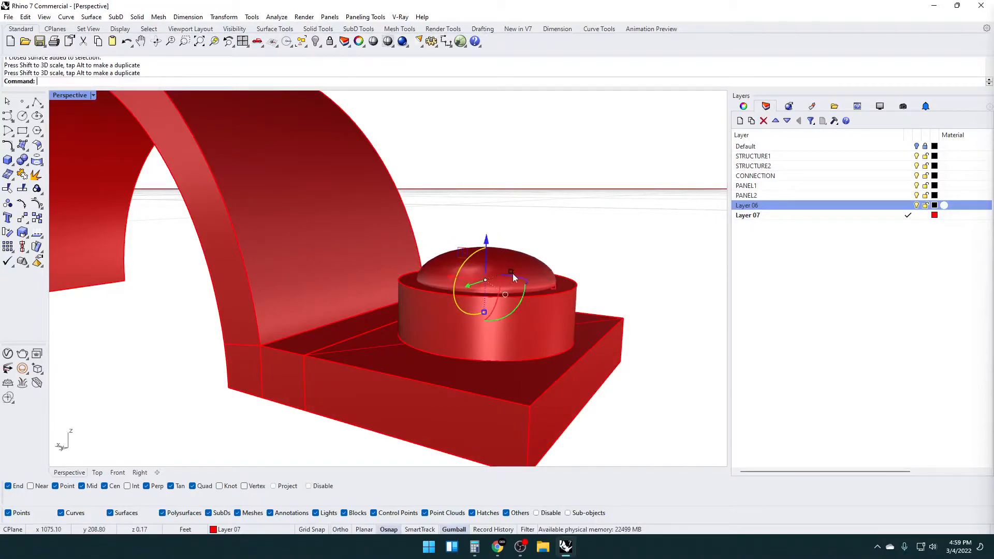
# Boolean union the flattened dome with the cylinder to form one bolt head
pyautogui.click(541, 331)
pyautogui.write('bu')
pyautogui.press('Return')
pyautogui.press('Escape')
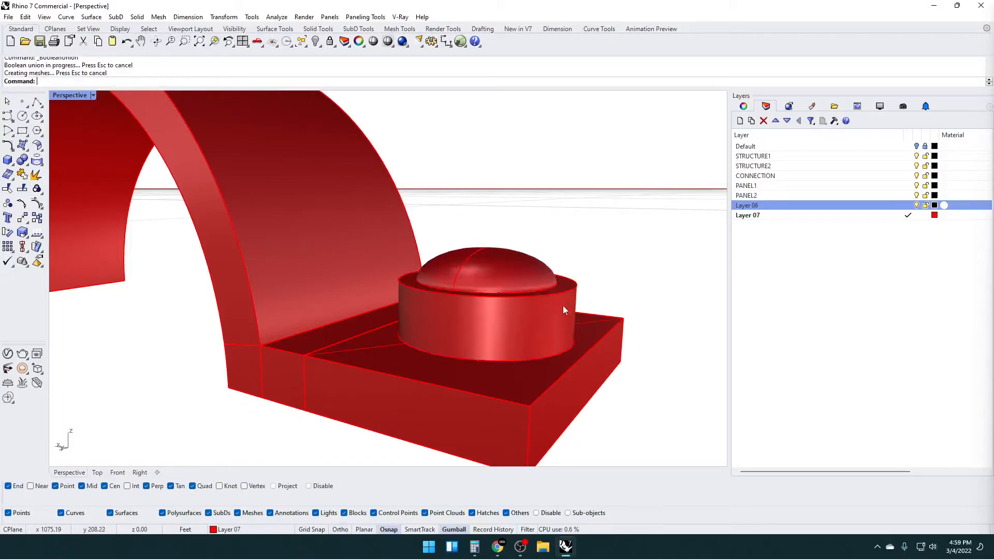
# Delete the diagonal guide line from the top of the foot plate
pyautogui.scroll(-6, 542, 299)
pyautogui.scroll(4, 487, 339)
pyautogui.click(476, 335)
pyautogui.click(502, 362)
pyautogui.press('Delete')
pyautogui.scroll(-6, 486, 320)
pyautogui.moveTo(510, 316); pyautogui.dragTo(533, 333, button='right')
# Delete the mirrored plate on the foot opposite the bolt
pyautogui.click(532, 333)
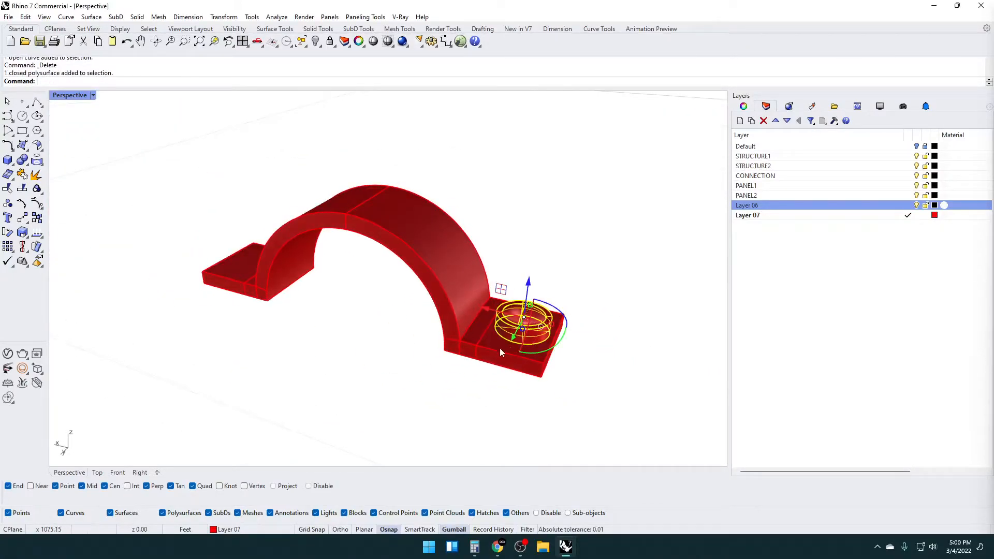
pyautogui.keyDown('shift'); pyautogui.click(501, 348); pyautogui.keyUp('shift')
pyautogui.keyDown('shift'); pyautogui.click(474, 335); pyautogui.keyUp('shift')
pyautogui.moveTo(454, 364); pyautogui.dragTo(485, 388, button='right')
pyautogui.click(343, 363)
pyautogui.click(227, 302)
pyautogui.press('Delete')
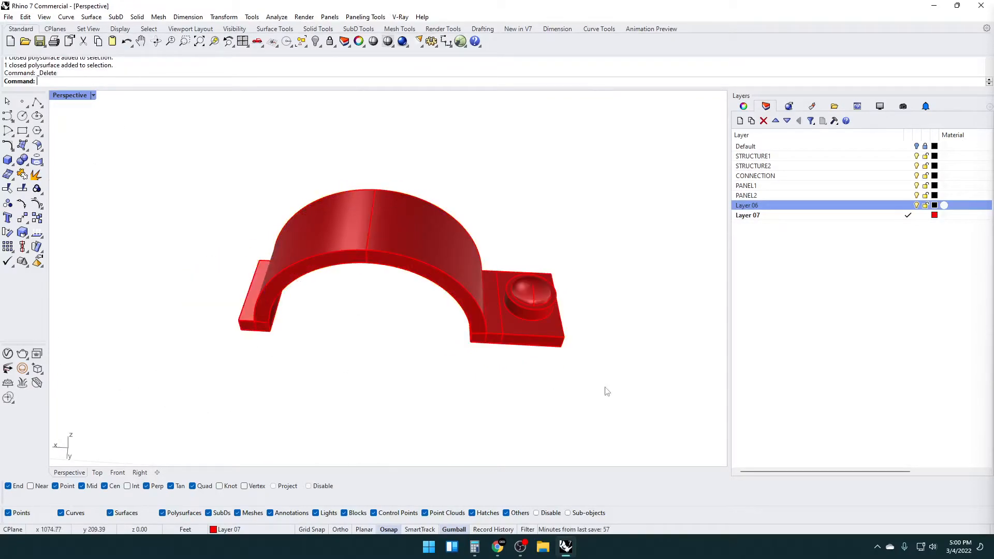
# Mirror the foot plate together with its bolt across the arch's centre to the opposite foot
pyautogui.scroll(3, 533, 303)
pyautogui.click(533, 303)
pyautogui.keyDown('shift'); pyautogui.click(524, 355); pyautogui.keyUp('shift')
pyautogui.click(477, 409)
pyautogui.click(477, 386)
pyautogui.keyDown('shift'); pyautogui.click(439, 380); pyautogui.keyUp('shift')
pyautogui.scroll(-6, 523, 416)
pyautogui.moveTo(574, 424); pyautogui.dragTo(514, 339)
pyautogui.press('space')
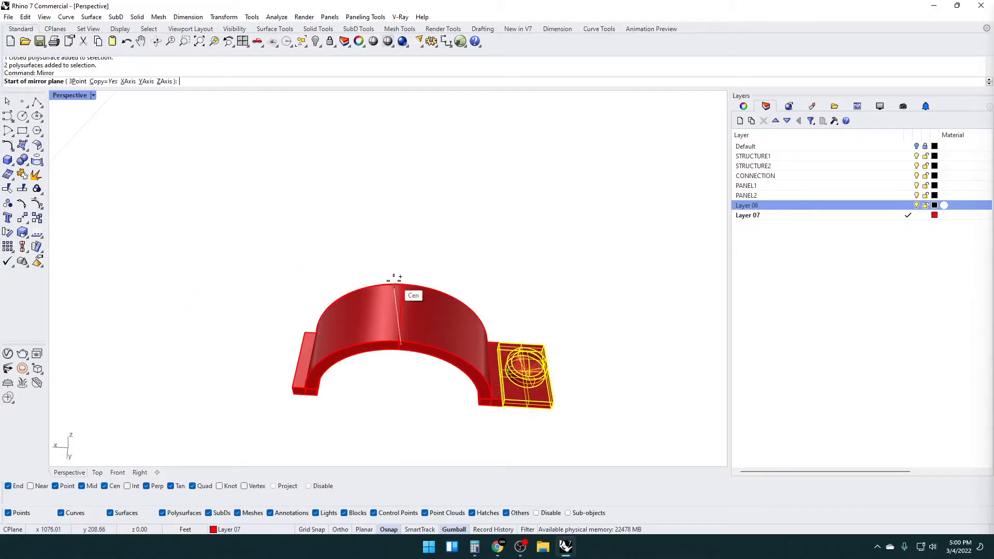
pyautogui.click(402, 284)
pyautogui.keyDown('shift'); pyautogui.click(420, 247); pyautogui.keyUp('shift')
# Group all clamp parts into a block named ANCHOR-CONNECTION with its base point at an outer plate corner
pyautogui.moveTo(570, 358); pyautogui.dragTo(628, 425, button='right')
pyautogui.moveTo(628, 425); pyautogui.dragTo(189, 258)
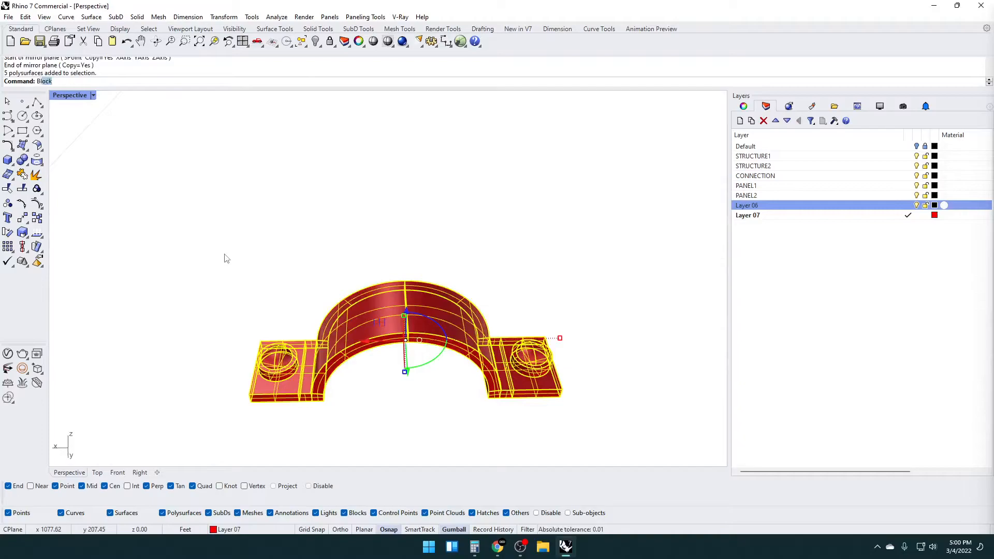
pyautogui.press('Return')
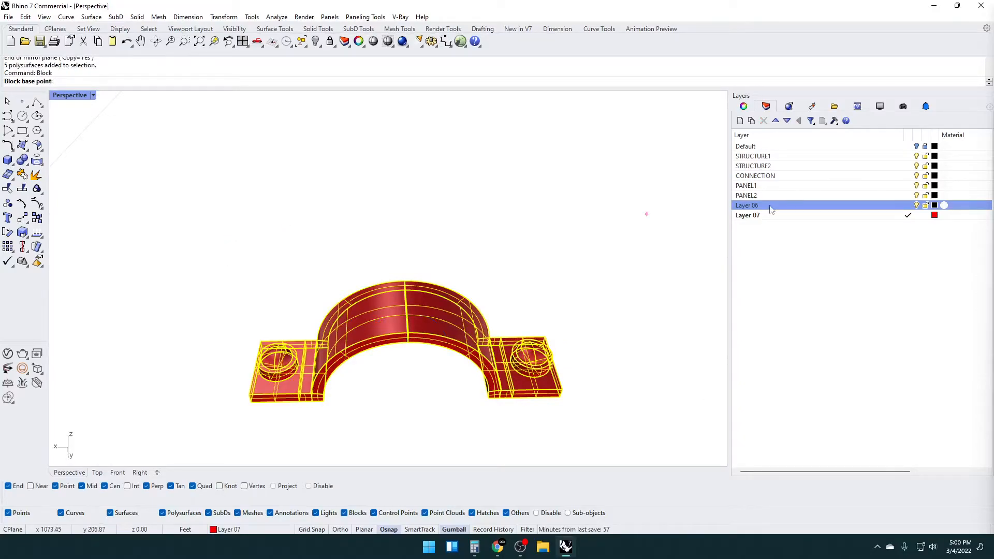
pyautogui.click(755, 217)
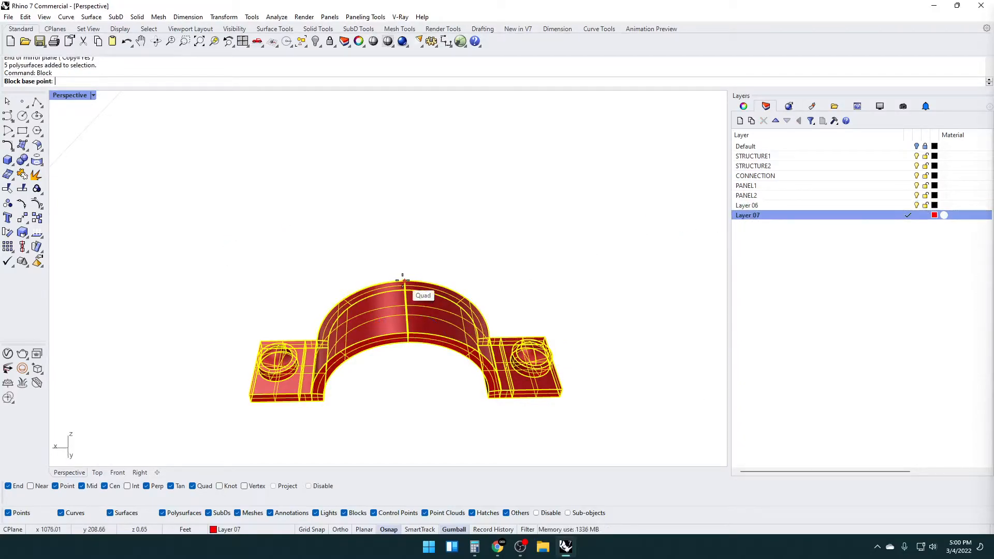
pyautogui.moveTo(426, 359); pyautogui.dragTo(428, 353, button='right')
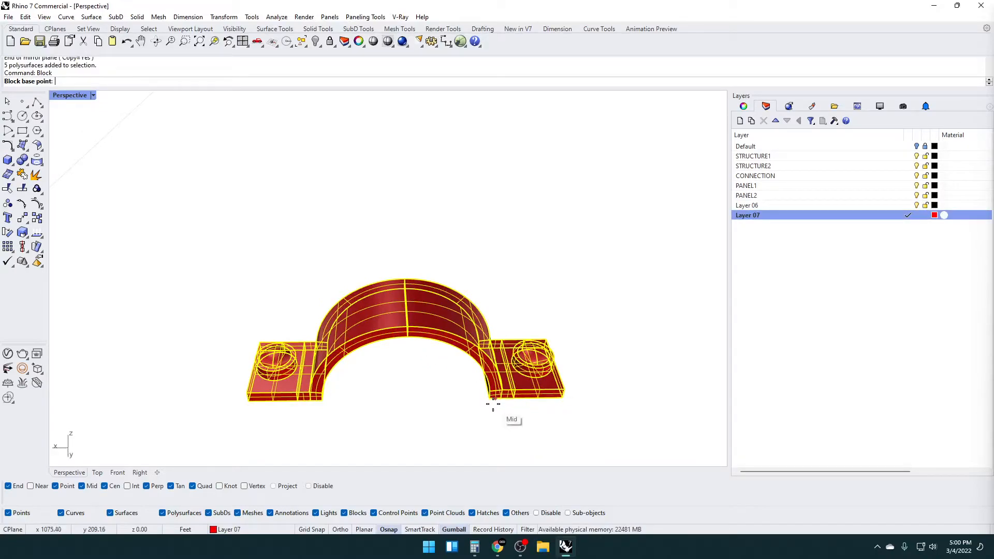
pyautogui.click(572, 413)
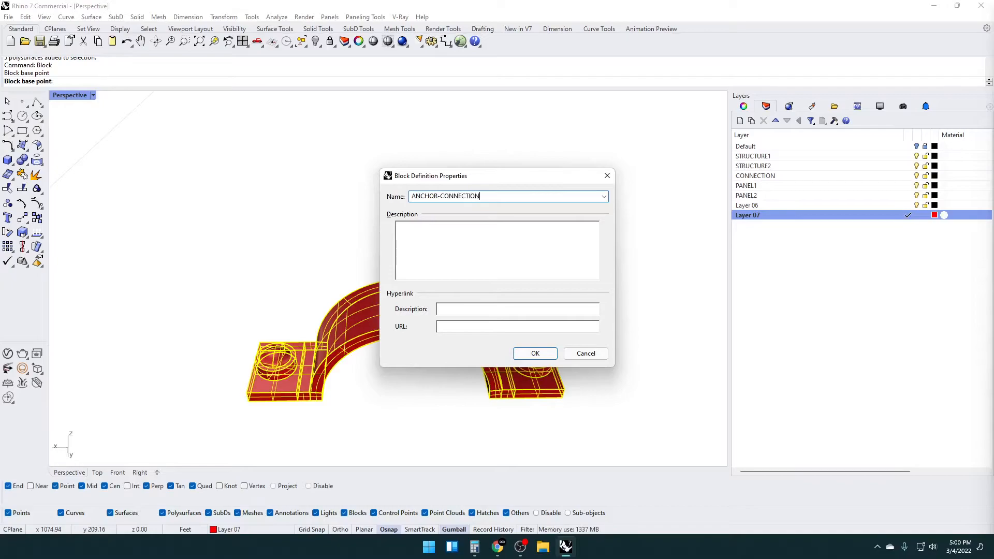
pyautogui.press('Return')
# Show all hidden objects again around the finished anchor clamp
pyautogui.click(460, 203)
pyautogui.scroll(-4, 462, 279)
pyautogui.moveTo(464, 281); pyautogui.dragTo(524, 248, button='right')
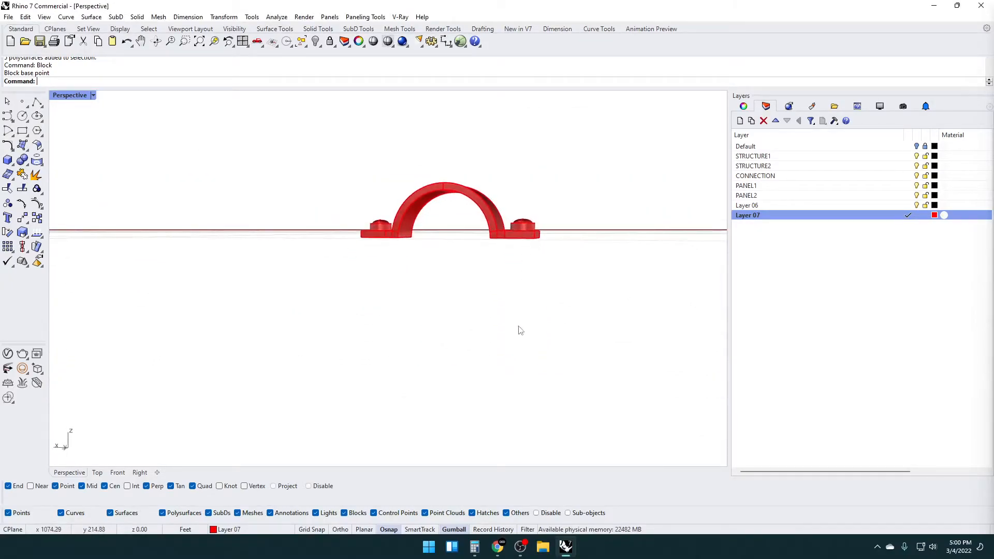
pyautogui.moveTo(499, 284); pyautogui.dragTo(410, 326, button='right')
pyautogui.click(408, 326)
pyautogui.press('Escape')
pyautogui.write('Show')
pyautogui.press('Return')
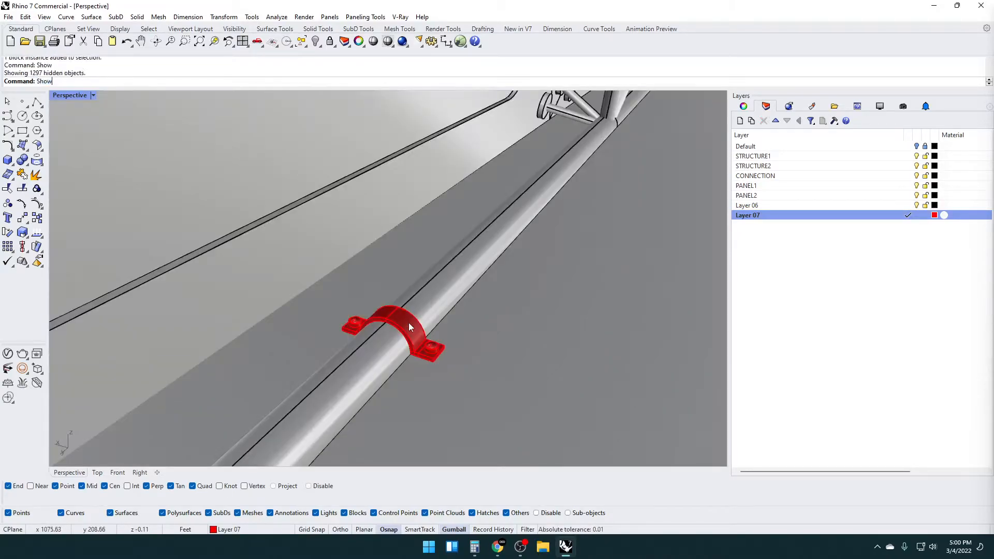
# Try to rename Layer 07 as CONNECTION
pyautogui.doubleClick(755, 215)
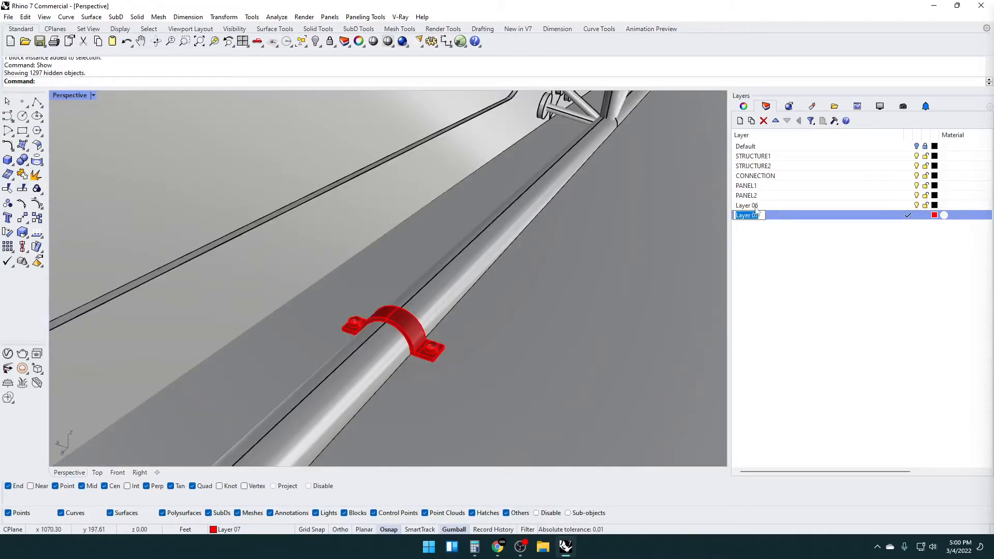
pyautogui.write('CONNECTION')
pyautogui.press('Return')
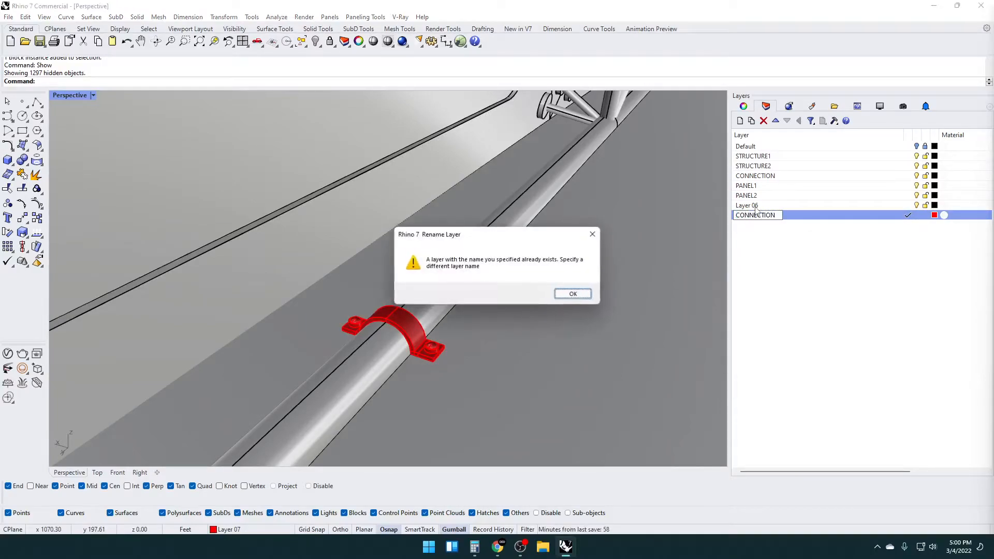
pyautogui.click(580, 296)
# Try to copy the anchor clamp a short distance along the base tube
pyautogui.scroll(-6, 439, 327)
pyautogui.moveTo(411, 341); pyautogui.dragTo(480, 311, button='right')
pyautogui.scroll(8, 370, 335)
pyautogui.click(372, 336)
pyautogui.scroll(-4, 445, 314)
pyautogui.scroll(-6, 455, 306)
pyautogui.scroll(4, 443, 313)
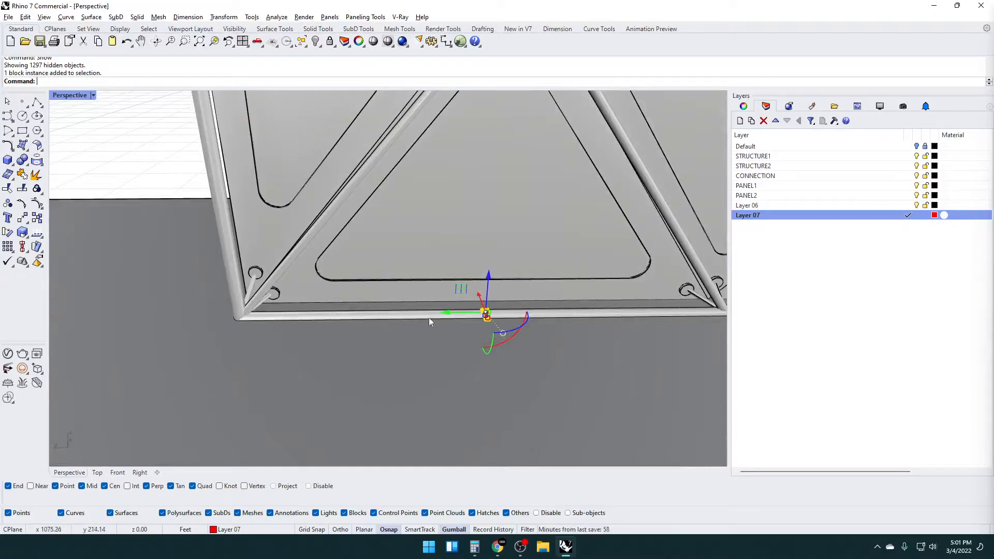
pyautogui.click(444, 314)
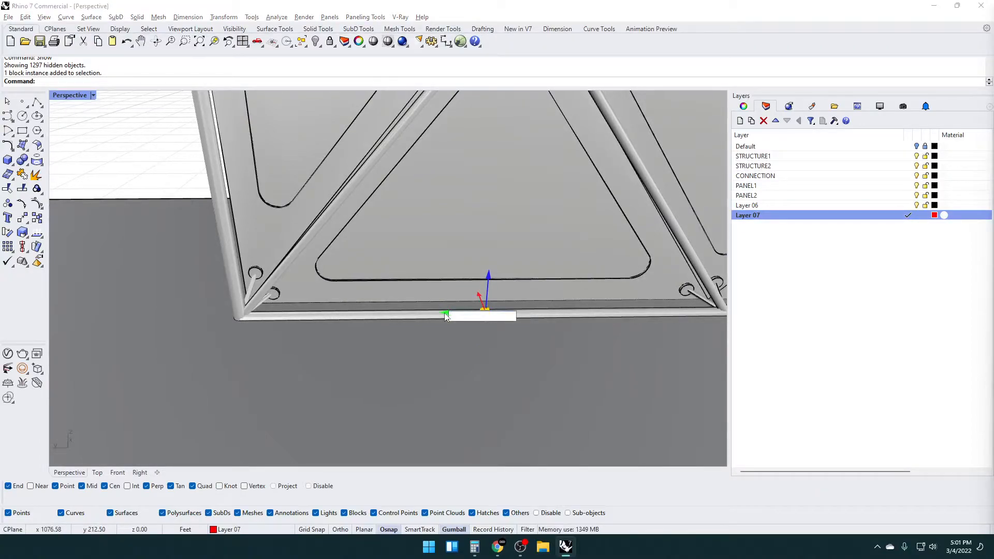
pyautogui.write('1')
pyautogui.press('Return')
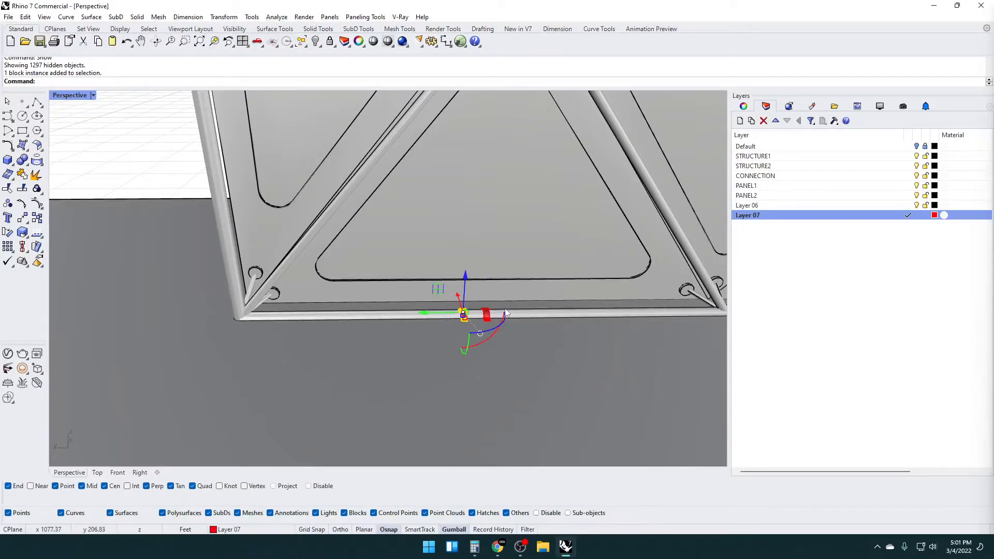
pyautogui.hotkey('ctrl', 'z')
# Copy the anchor clamp three times along the base tube toward the facade's corner at 4 ft spacing
pyautogui.click(487, 316)
pyautogui.click(517, 330)
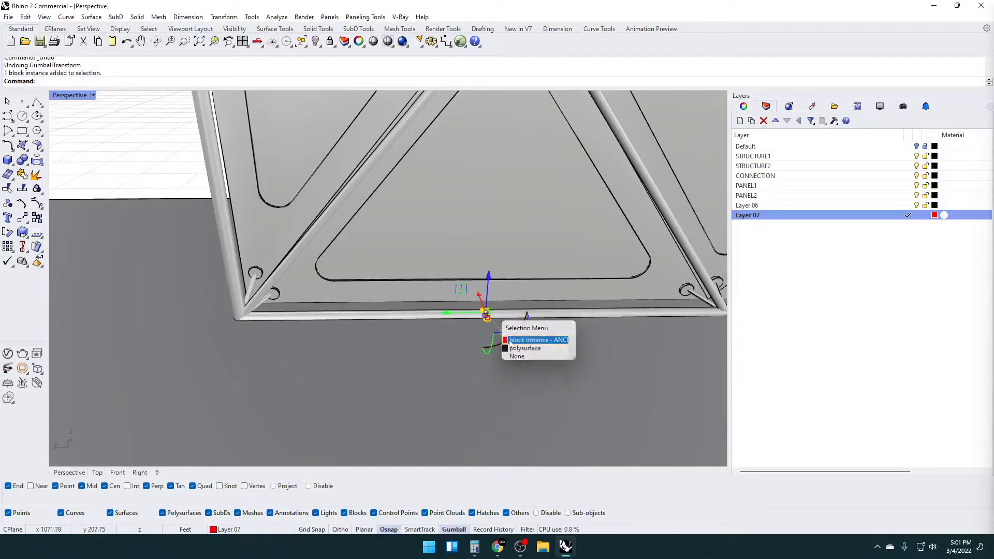
pyautogui.click(446, 312)
pyautogui.write('4')
pyautogui.press('Return')
pyautogui.scroll(2, 448, 309)
pyautogui.click(402, 313)
pyautogui.press('Return')
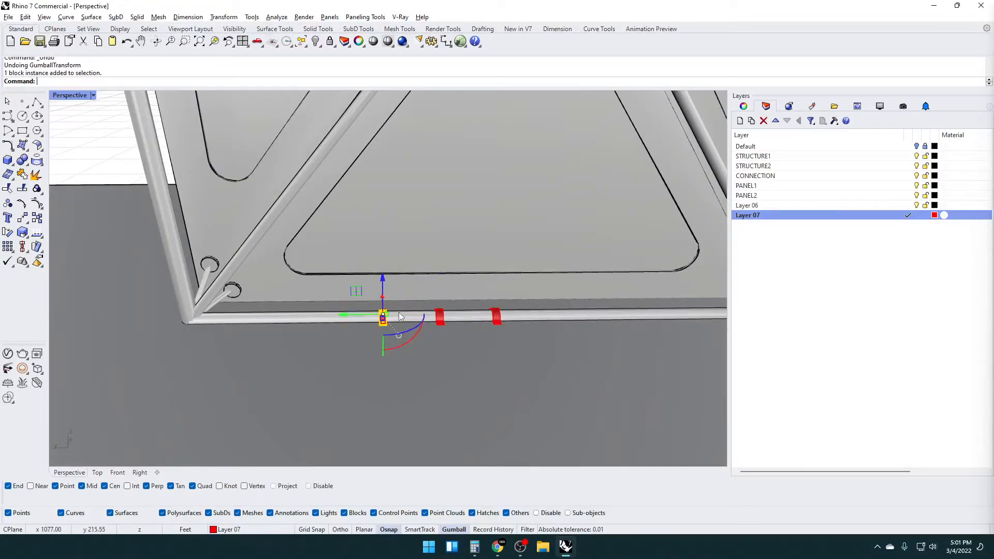
pyautogui.click(342, 316)
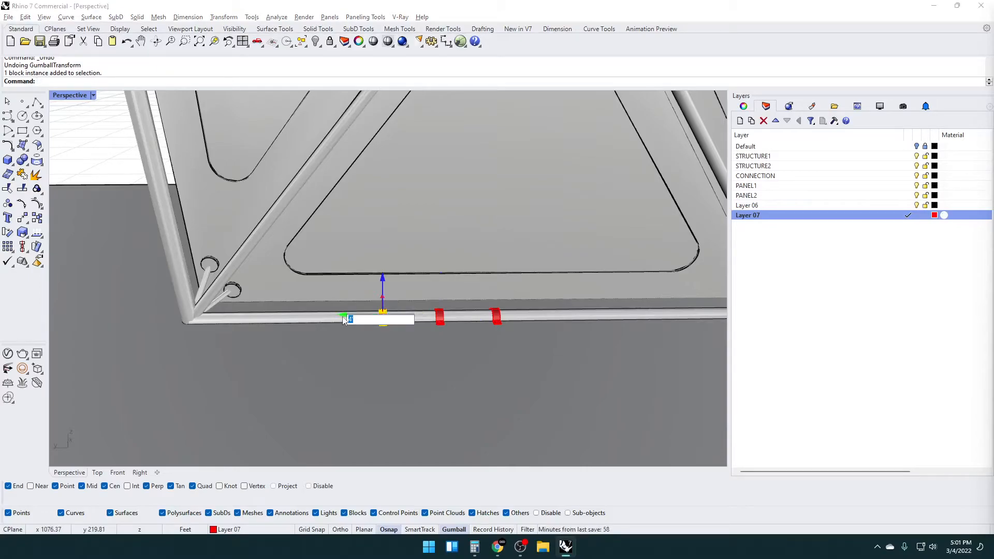
pyautogui.press('Return')
# Mirror the three clamp copies about the original clamp to continue the row along the base tube away from the corner
pyautogui.click(437, 314)
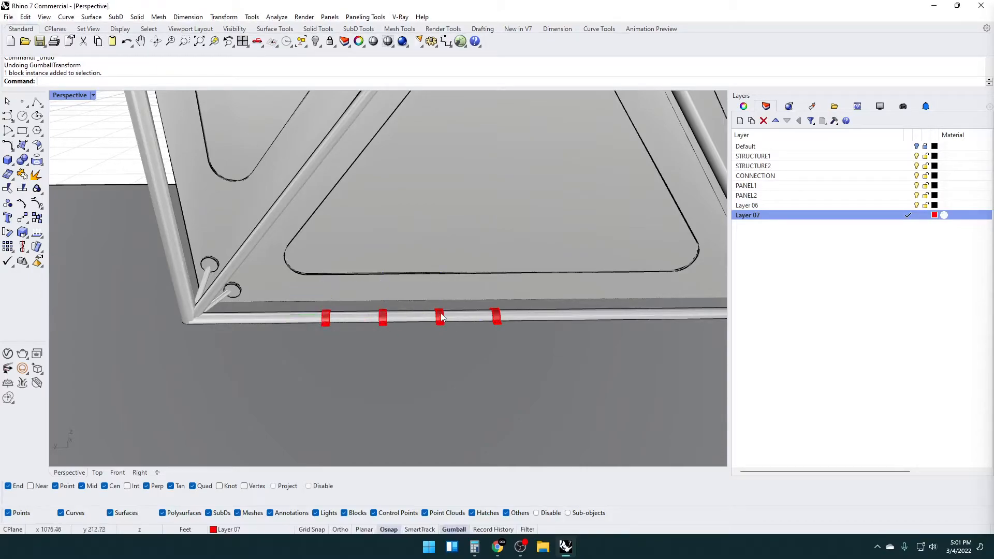
pyautogui.keyDown('shift'); pyautogui.click(381, 314); pyautogui.keyUp('shift')
pyautogui.keyDown('shift'); pyautogui.click(333, 322); pyautogui.keyUp('shift')
pyautogui.press('Return')
pyautogui.scroll(5, 485, 296)
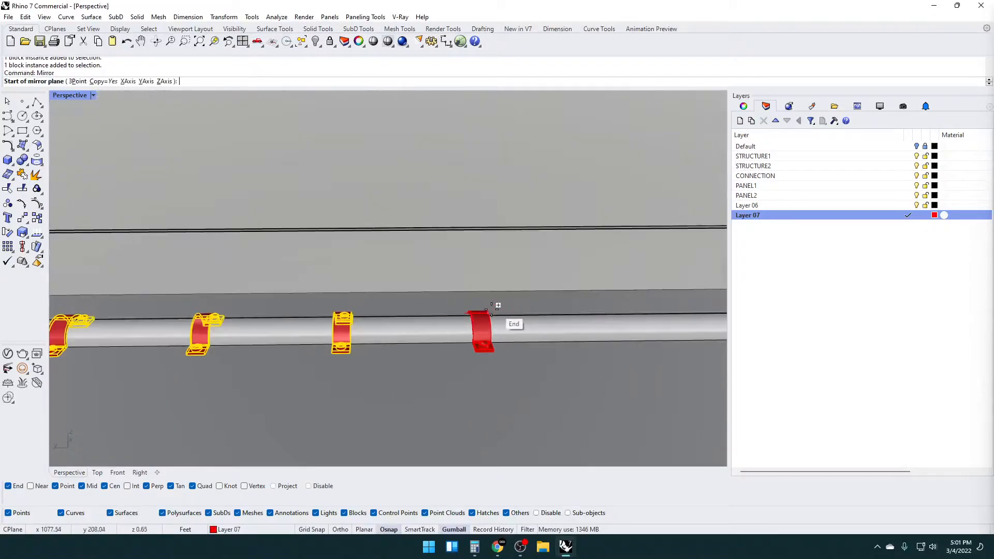
pyautogui.click(479, 313)
pyautogui.click(478, 273)
pyautogui.scroll(-6, 469, 298)
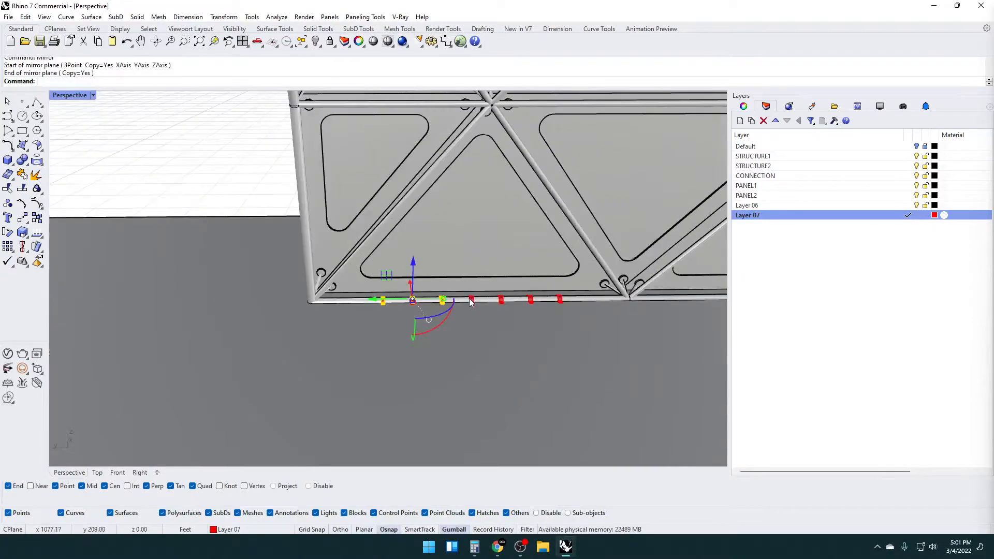
pyautogui.scroll(4, 510, 288)
pyautogui.scroll(-1, 510, 288)
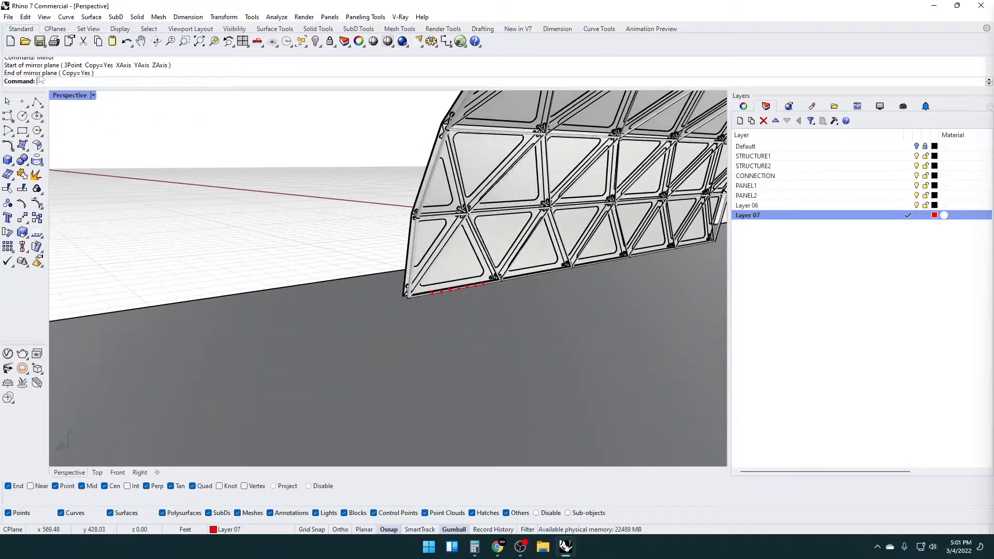
# Inspect the row of clamps on the base tube in Rendered display, and return to Shaded display
pyautogui.click(94, 95)
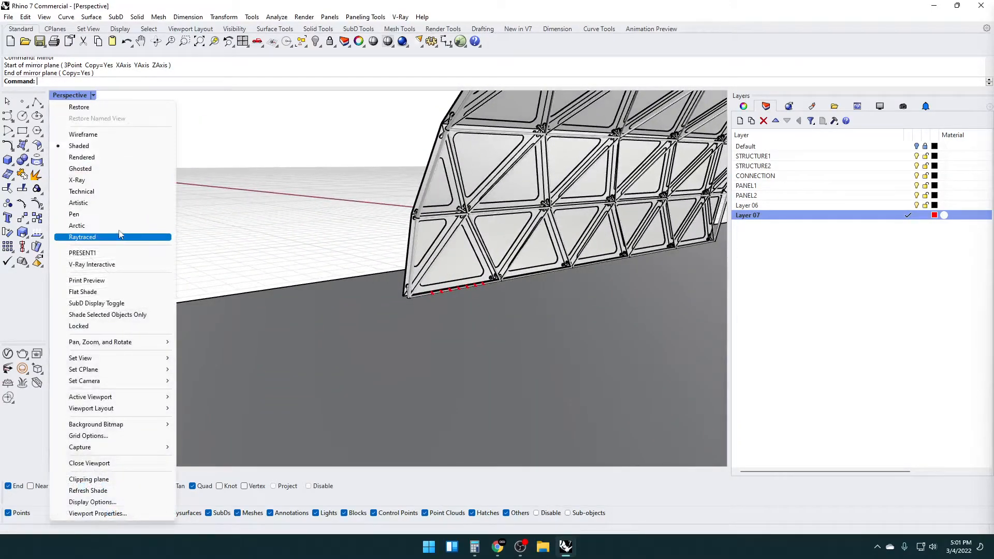
pyautogui.click(119, 158)
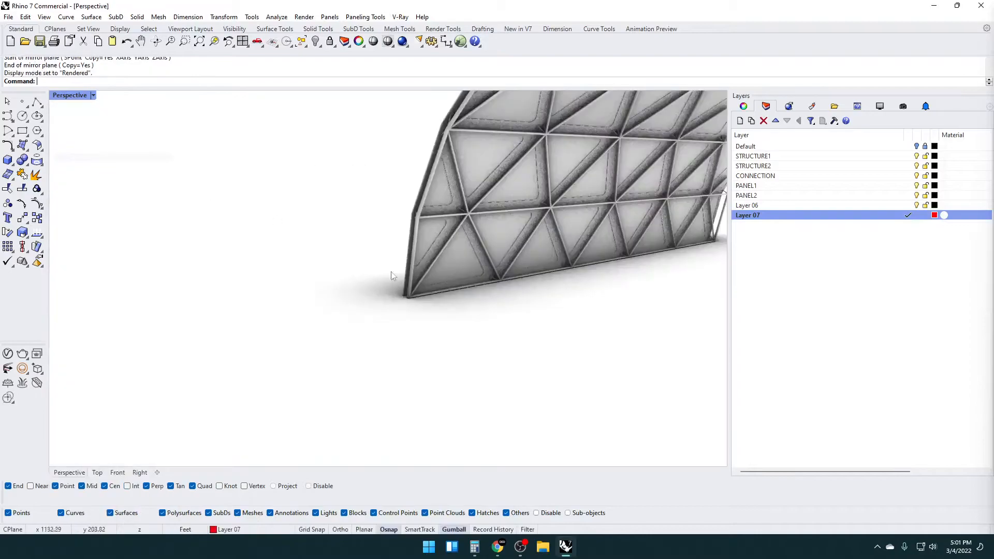
pyautogui.scroll(5, 393, 279)
pyautogui.scroll(5, 272, 326)
pyautogui.keyDown('shift'); pyautogui.moveTo(269, 324); pyautogui.dragTo(434, 302, button='right'); pyautogui.keyUp('shift')
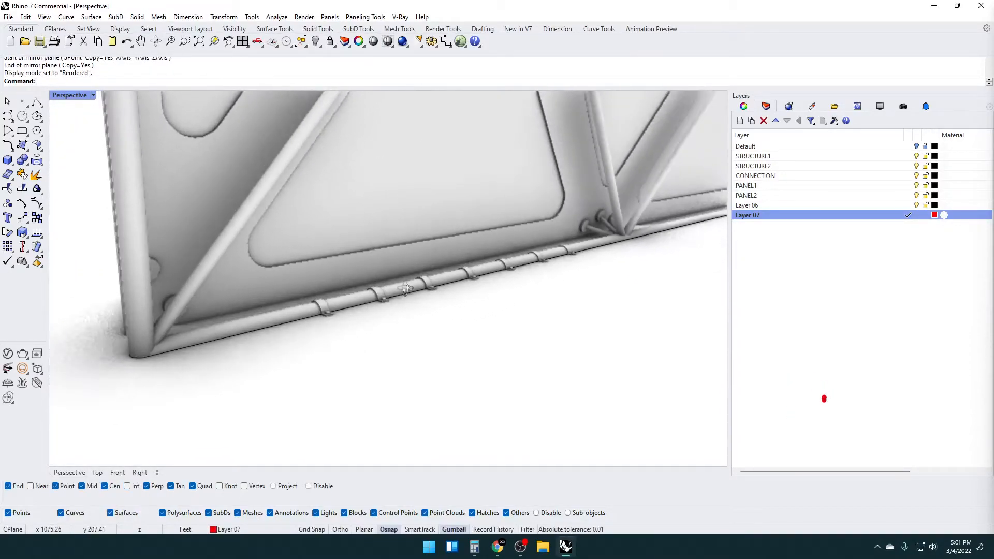
pyautogui.scroll(-1, 434, 300)
pyautogui.rightClick(75, 96)
pyautogui.click(85, 146)
# Hide the ground surface beneath the facade's base tubes
pyautogui.scroll(-6, 400, 288)
pyautogui.moveTo(401, 287)
pyautogui.mouseDown(button='right')
pyautogui.moveTo(383, 319)
pyautogui.moveTo(363, 272)
pyautogui.mouseUp(button='right')
pyautogui.scroll(6, 372, 253)
pyautogui.scroll(-5, 363, 299)
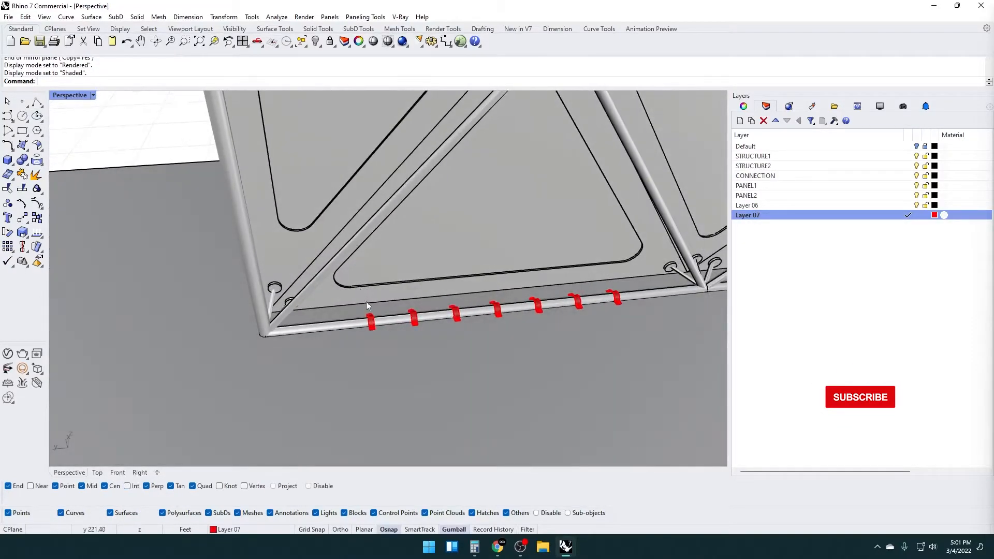
pyautogui.scroll(6, 361, 316)
pyautogui.scroll(-4, 358, 310)
pyautogui.moveTo(357, 310); pyautogui.dragTo(365, 330, button='right')
pyautogui.scroll(-8, 467, 277)
pyautogui.scroll(5, 208, 370)
pyautogui.moveTo(208, 369); pyautogui.dragTo(279, 333, button='right')
pyautogui.scroll(4, 346, 293)
pyautogui.moveTo(346, 293); pyautogui.dragTo(619, 259, button='right')
pyautogui.click(601, 280)
pyautogui.hotkey('ctrl', 'h')
# Offset the outline curve of the clamped base tube 2 ft outward and delete the original outline
pyautogui.scroll(3, 306, 284)
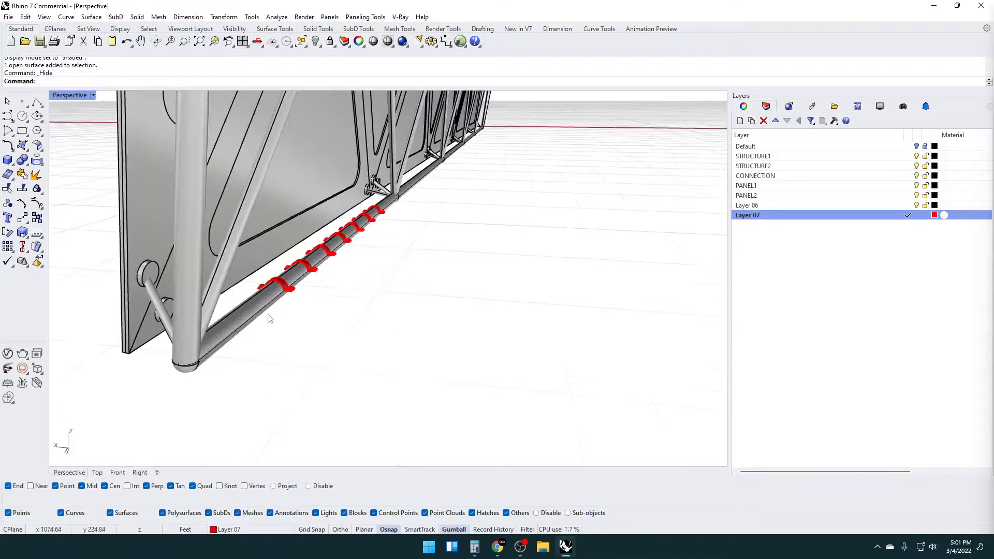
pyautogui.click(268, 309)
pyautogui.click(295, 333)
pyautogui.moveTo(296, 332)
pyautogui.mouseDown(button='right')
pyautogui.moveTo(264, 351)
pyautogui.moveTo(273, 380)
pyautogui.moveTo(297, 350)
pyautogui.moveTo(295, 337)
pyautogui.moveTo(310, 334)
pyautogui.mouseUp(button='right')
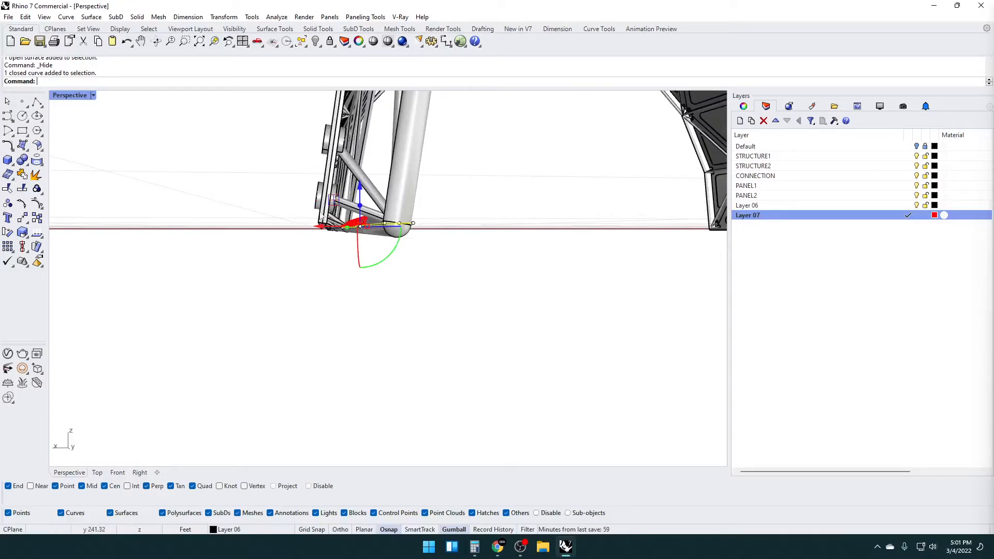
pyautogui.write('Offse')
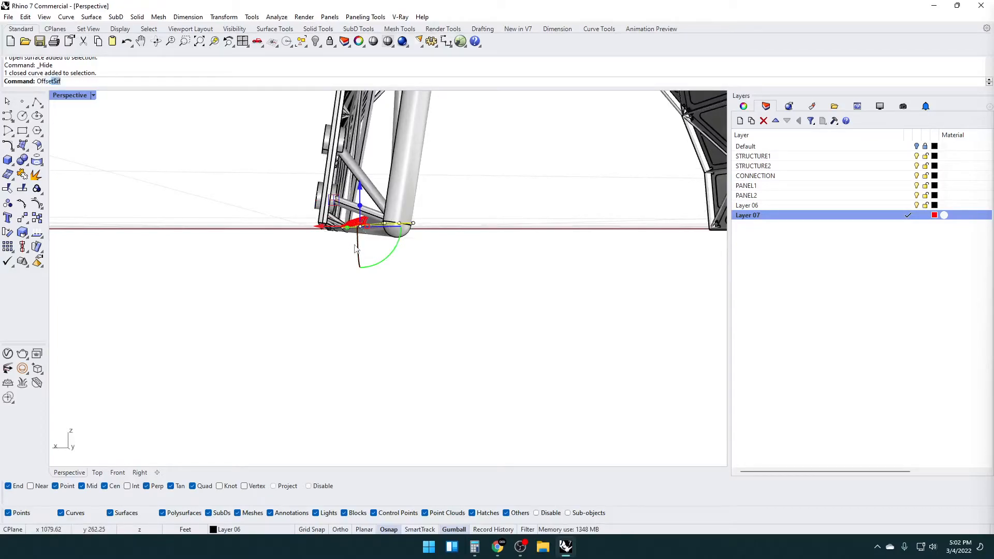
pyautogui.write('t')
pyautogui.press('Return')
pyautogui.moveTo(352, 243); pyautogui.dragTo(242, 375, button='right')
pyautogui.scroll(6, 241, 374)
pyautogui.scroll(-6, 255, 351)
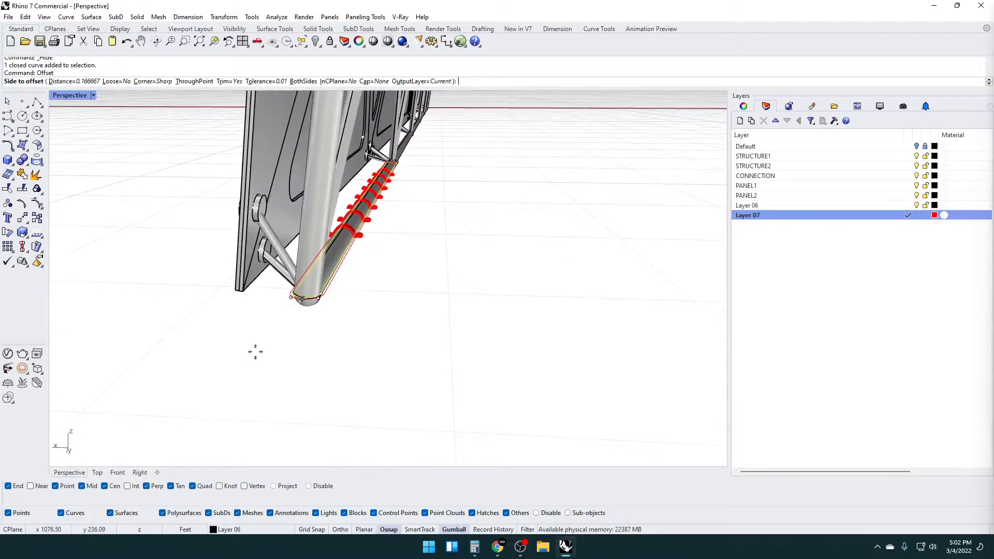
pyautogui.write('2')
pyautogui.press('Return')
pyautogui.click(226, 334)
pyautogui.press('Delete')
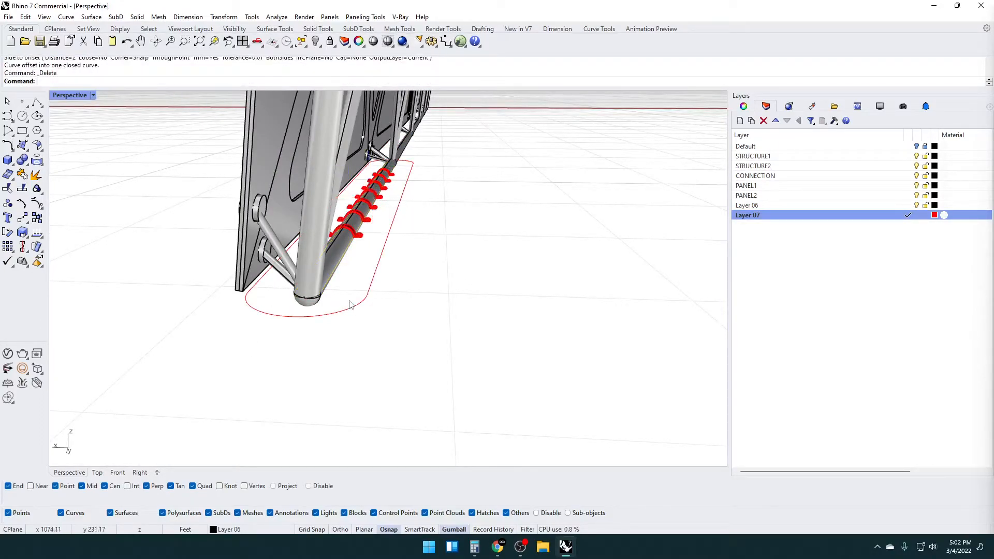
# Offset the neighbouring base tube's outline curve 2 ft outward
pyautogui.click(370, 288)
pyautogui.scroll(-5, 373, 289)
pyautogui.moveTo(376, 290); pyautogui.dragTo(297, 352, button='right')
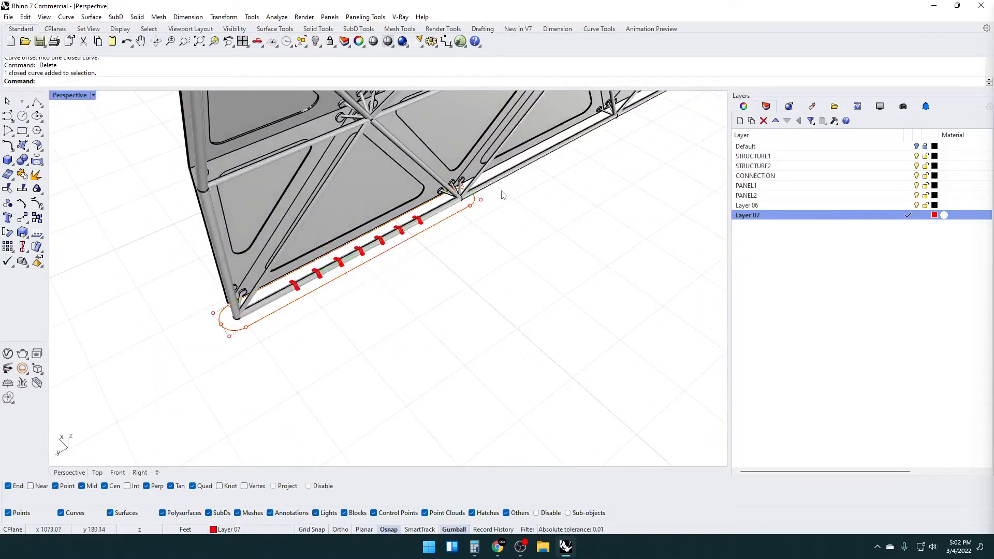
pyautogui.click(501, 190)
pyautogui.scroll(5, 497, 188)
pyautogui.click(497, 186)
pyautogui.rightClick(497, 186)
pyautogui.press('Escape')
pyautogui.click(486, 193)
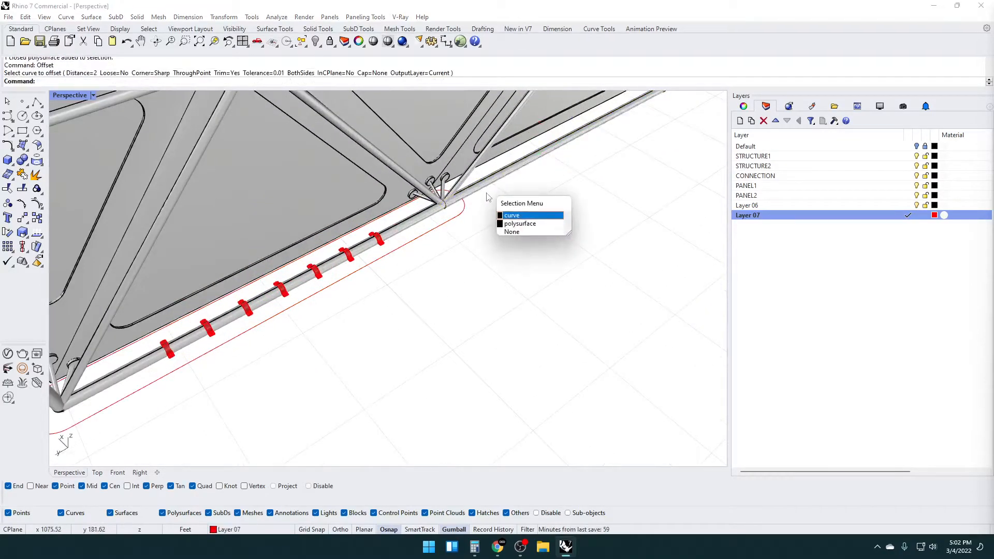
pyautogui.click(511, 216)
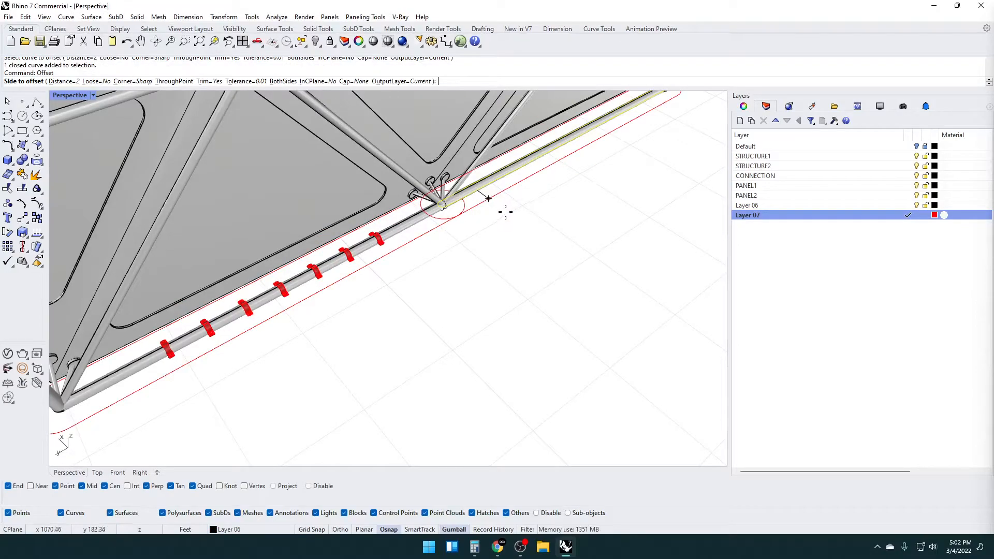
pyautogui.scroll(-3, 506, 213)
pyautogui.click(472, 217)
pyautogui.click(463, 226)
# Offset the outline curve of the last base tube at the facade's far corner 2 ft outward
pyautogui.moveTo(463, 226); pyautogui.dragTo(300, 194, button='right')
pyautogui.scroll(10, 300, 194)
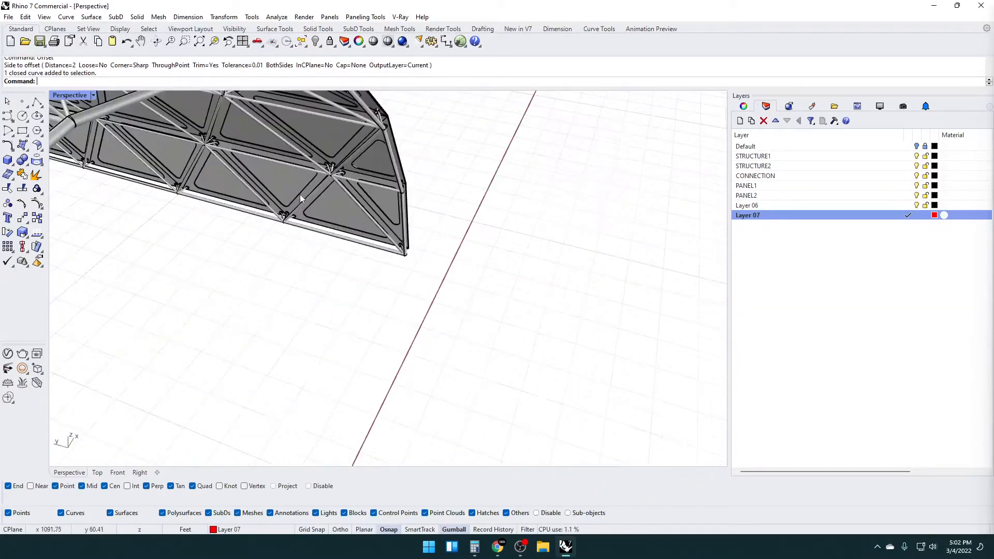
pyautogui.click(366, 256)
pyautogui.write('Offset')
pyautogui.press('Return')
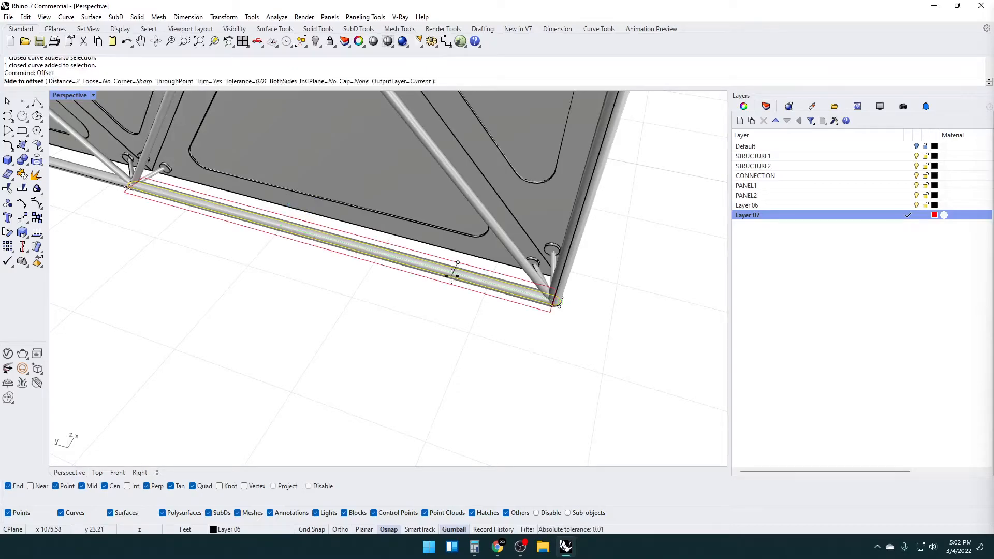
pyautogui.click(445, 327)
pyautogui.click(446, 332)
# Create a bounding rectangle around the offset tube outlines and delete the outlines
pyautogui.click(475, 302)
pyautogui.scroll(-14, 475, 301)
pyautogui.keyDown('shift'); pyautogui.moveTo(269, 289); pyautogui.dragTo(426, 295, button='right'); pyautogui.keyUp('shift')
pyautogui.scroll(7, 426, 291)
pyautogui.keyDown('shift'); pyautogui.moveTo(377, 228); pyautogui.dragTo(364, 284, button='right'); pyautogui.keyUp('shift')
pyautogui.keyDown('shift'); pyautogui.click(365, 283); pyautogui.keyUp('shift')
pyautogui.write('Bound')
pyautogui.press('Return')
pyautogui.scroll(5, 321, 283)
pyautogui.click(321, 284)
pyautogui.press('Delete')
# Offset the rectangle around the row of base tubes 3 inches outward
pyautogui.scroll(-5, 321, 285)
pyautogui.moveTo(321, 284)
pyautogui.mouseDown(button='right')
pyautogui.moveTo(316, 314)
pyautogui.moveTo(318, 297)
pyautogui.mouseUp(button='right')
pyautogui.scroll(12, 512, 377)
pyautogui.scroll(-3, 565, 360)
pyautogui.click(607, 368)
pyautogui.scroll(-6, 593, 381)
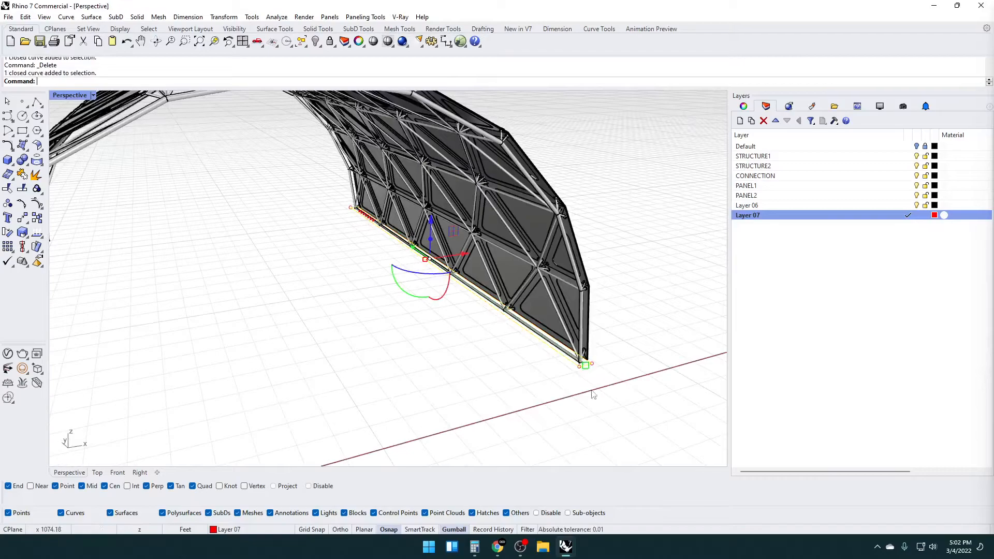
pyautogui.scroll(2, 593, 375)
pyautogui.scroll(1, 596, 376)
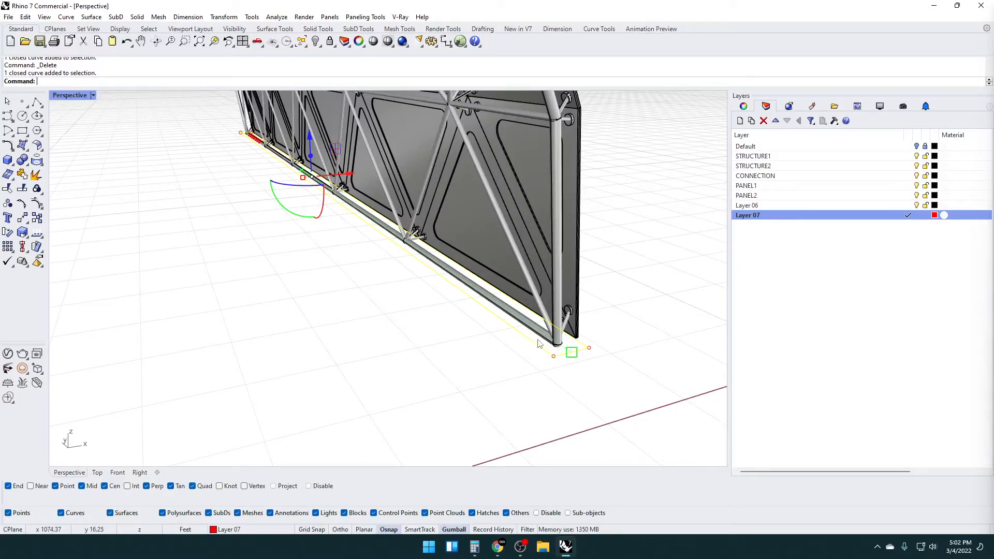
pyautogui.press('Return')
pyautogui.write('1')
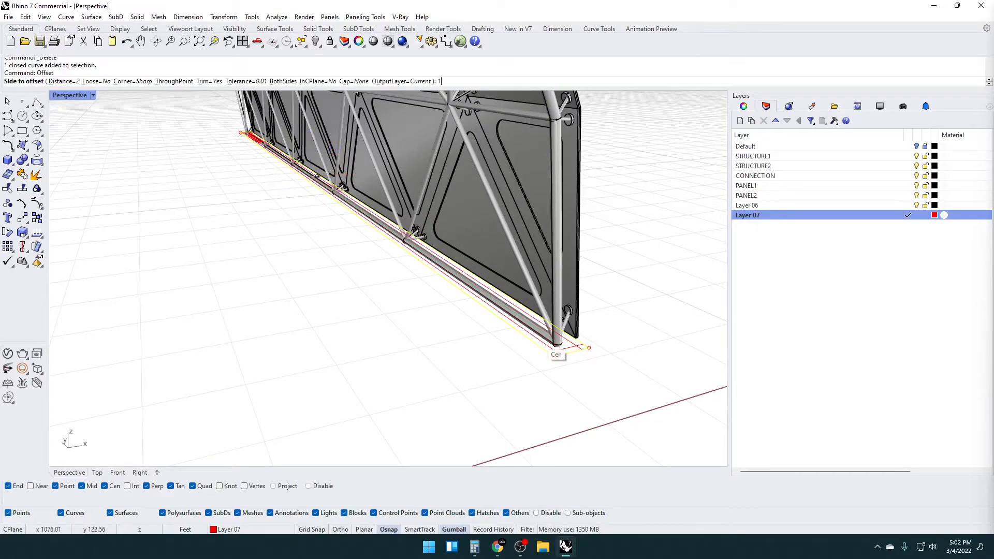
pyautogui.press('BackSpace')
pyautogui.write('3"')
pyautogui.press('Return')
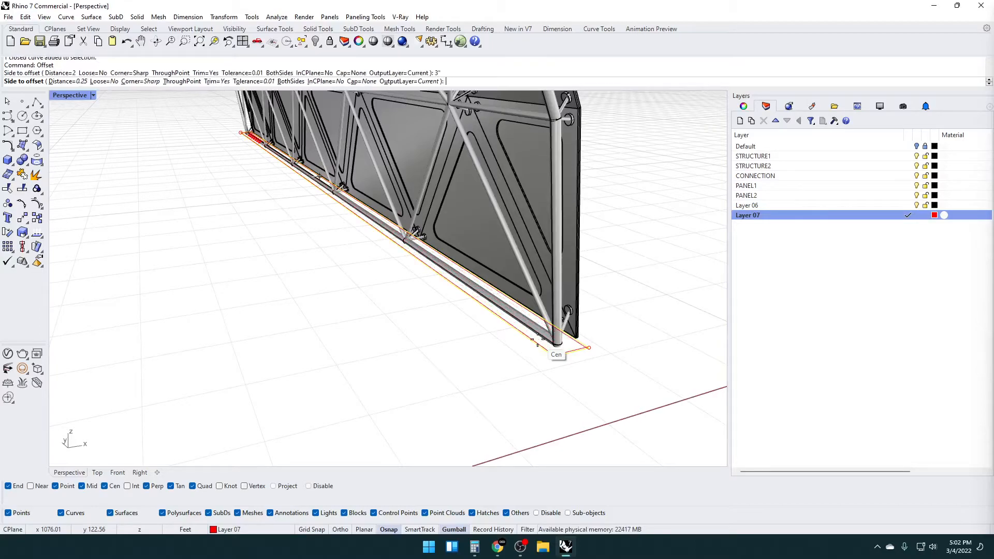
pyautogui.click(476, 352)
pyautogui.scroll(3, 559, 348)
# Move the outer rectangle straight down below the inner rectangle
pyautogui.click(551, 348)
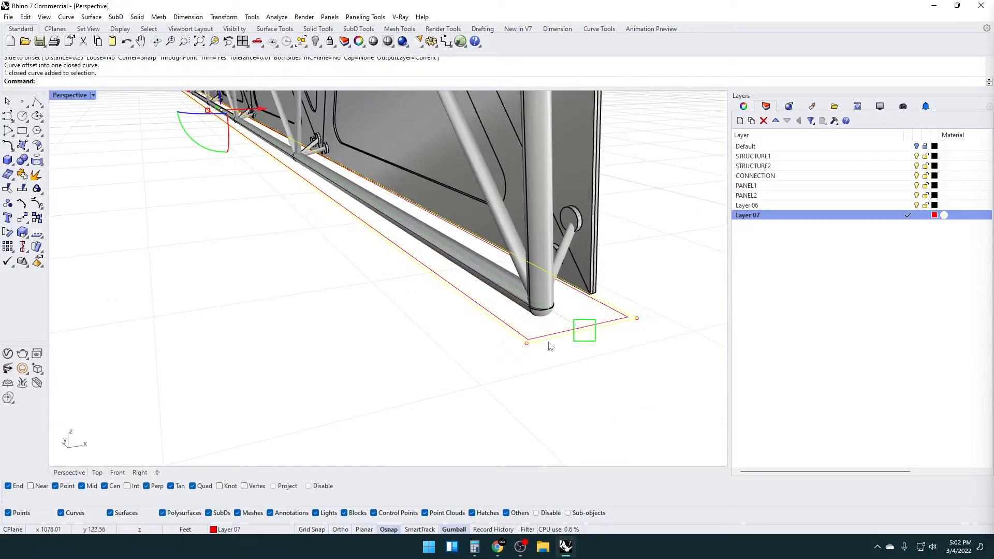
pyautogui.moveTo(298, 186); pyautogui.dragTo(277, 215, button='right')
pyautogui.click(237, 141)
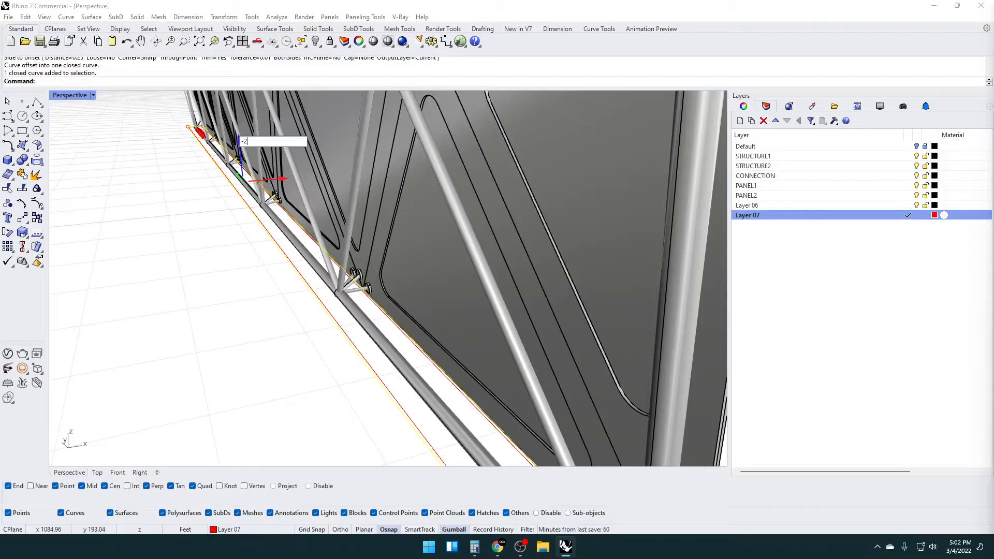
pyautogui.press('Return')
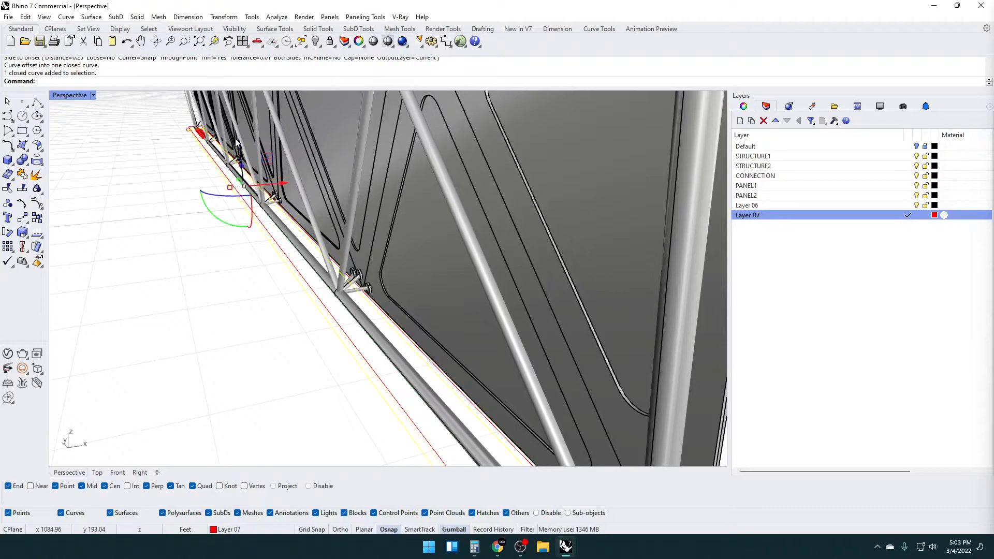
# Loft a sloped wall between the upper and lower rectangles and delete the two curves
pyautogui.moveTo(255, 104); pyautogui.dragTo(621, 259, button='right')
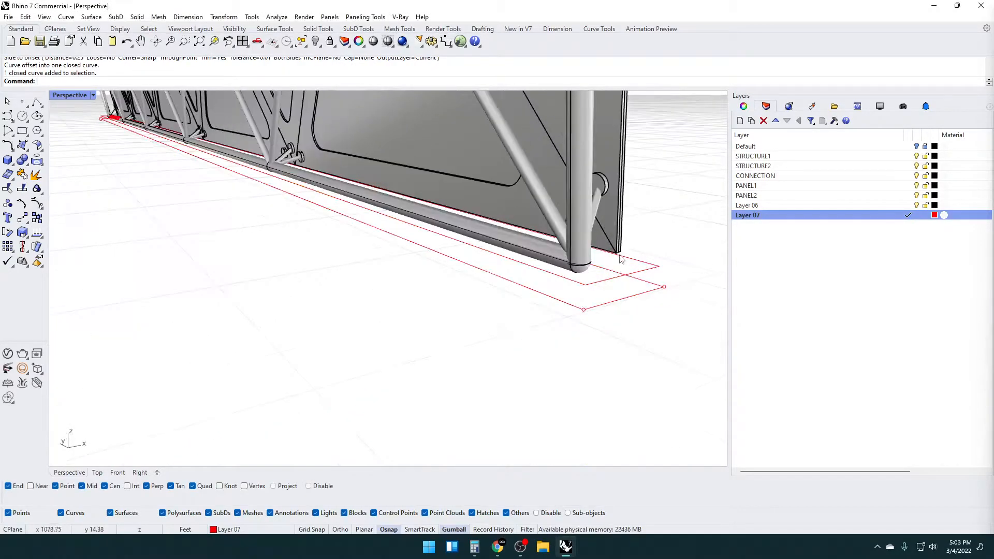
pyautogui.click(611, 280)
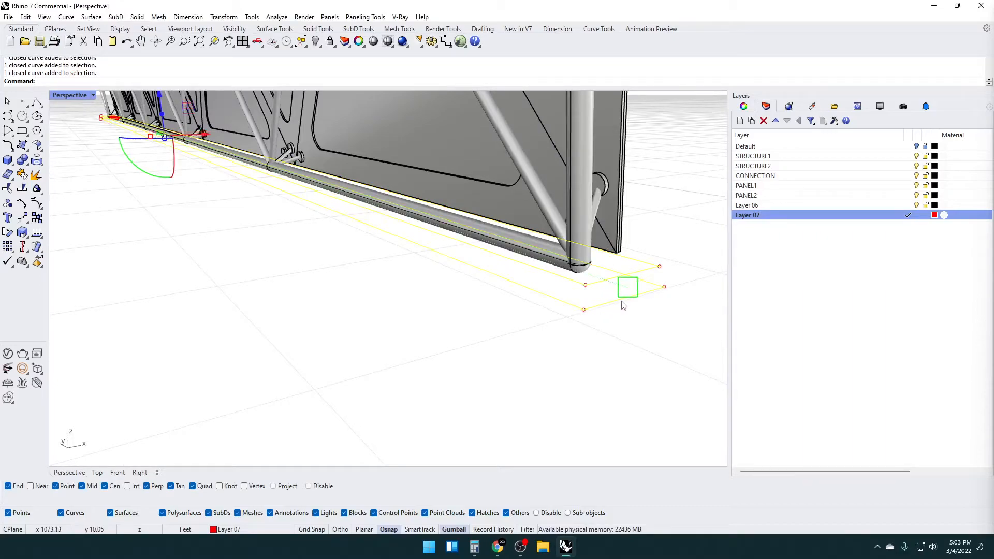
pyautogui.press('Return')
pyautogui.press('Return')
pyautogui.press('Return')
pyautogui.press('Delete')
# Cap the lofted wall into a closed footing solid
pyautogui.click(612, 299)
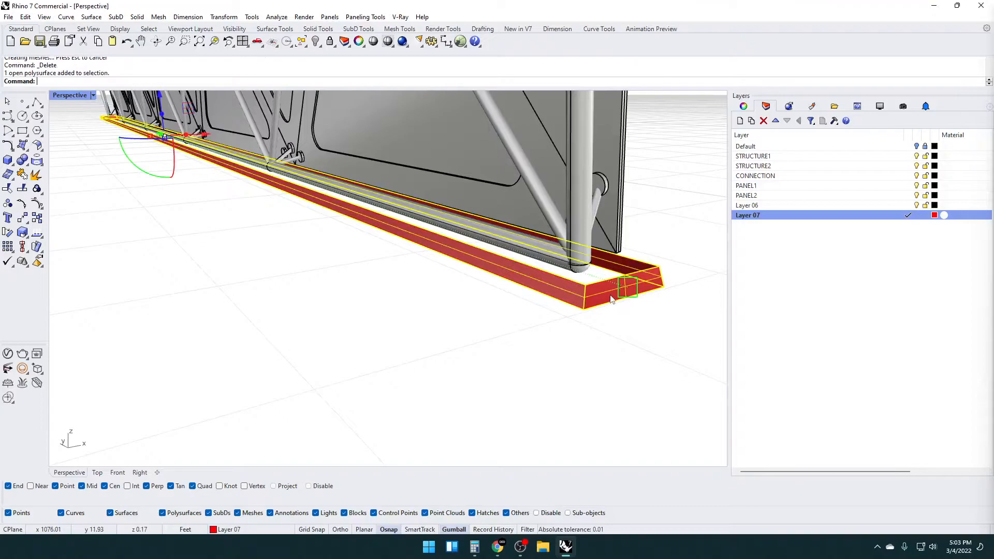
pyautogui.write('Cap')
pyautogui.press('Return')
# Extrude the bottom face of the footing 15 ft downward as a solid
pyautogui.moveTo(611, 299); pyautogui.dragTo(596, 141, button='right')
pyautogui.scroll(3, 574, 170)
pyautogui.write('ExtrudeSrf')
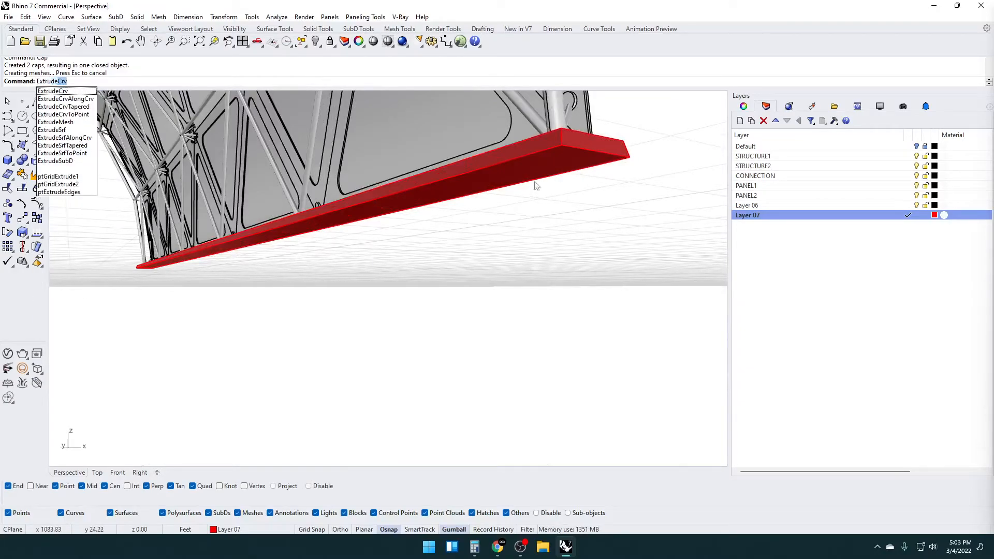
pyautogui.press('Return')
pyautogui.click(531, 172)
pyautogui.press('Return')
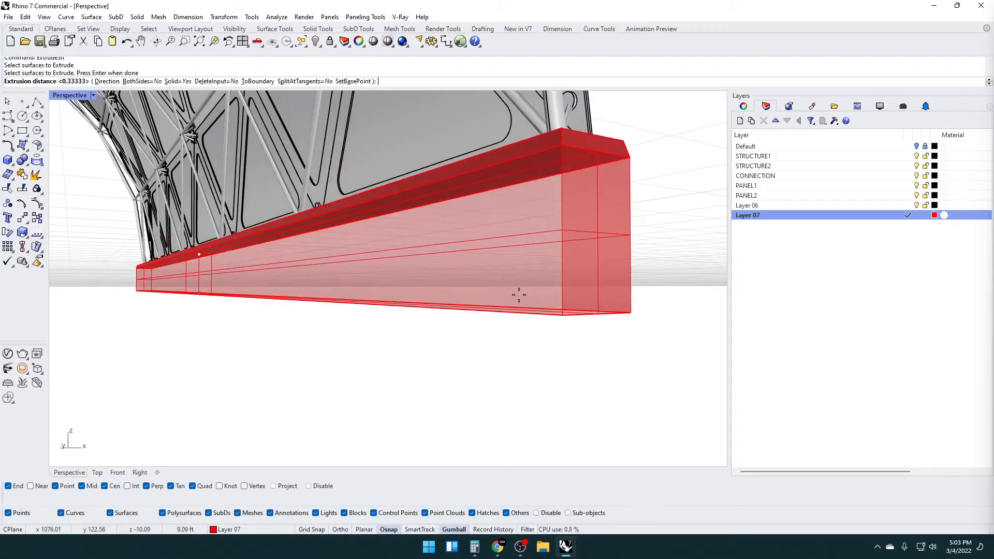
pyautogui.write("5'")
pyautogui.press('BackSpace')
pyautogui.press('BackSpace')
pyautogui.write('15')
pyautogui.press('Return')
# Examine the extruded footing beneath the facade's base tubes from several angles
pyautogui.scroll(-8, 518, 294)
pyautogui.moveTo(468, 274); pyautogui.dragTo(409, 280, button='right')
pyautogui.scroll(6, 262, 281)
pyautogui.scroll(3, 417, 291)
pyautogui.moveTo(383, 242); pyautogui.dragTo(457, 319, button='right')
pyautogui.scroll(4, 382, 333)
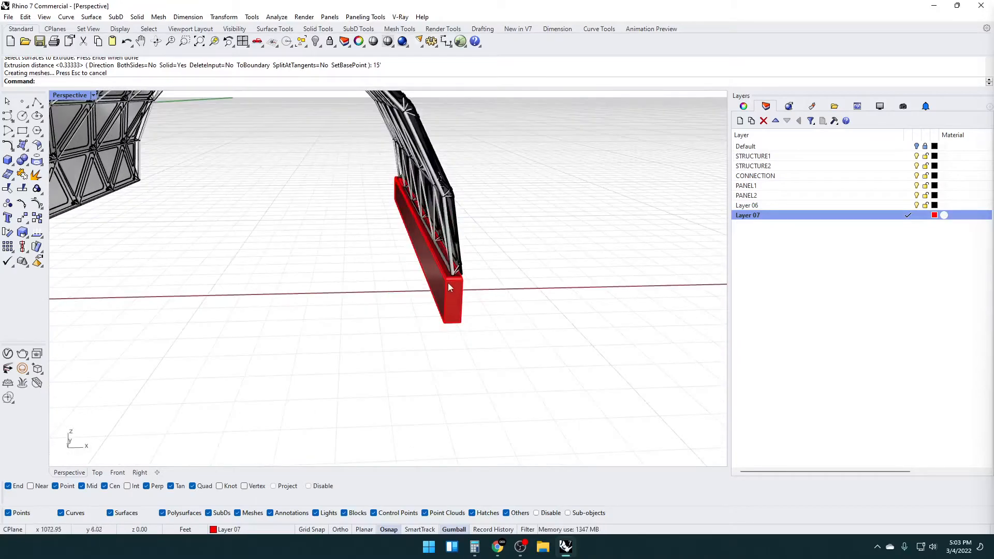
pyautogui.scroll(-5, 448, 286)
pyautogui.moveTo(304, 106); pyautogui.dragTo(339, 132, button='right')
# Draw a polyline lengthwise along the middle of the footing's underside, from one end edge to the other, and select it
pyautogui.moveTo(455, 253); pyautogui.dragTo(440, 151, button='right')
pyautogui.scroll(5, 430, 244)
pyautogui.click(37, 101)
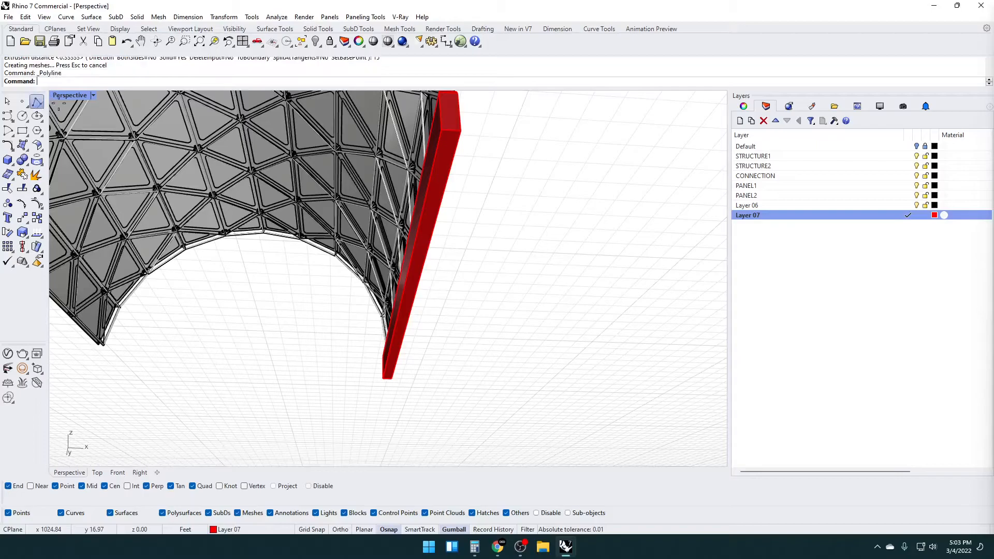
pyautogui.click(449, 131)
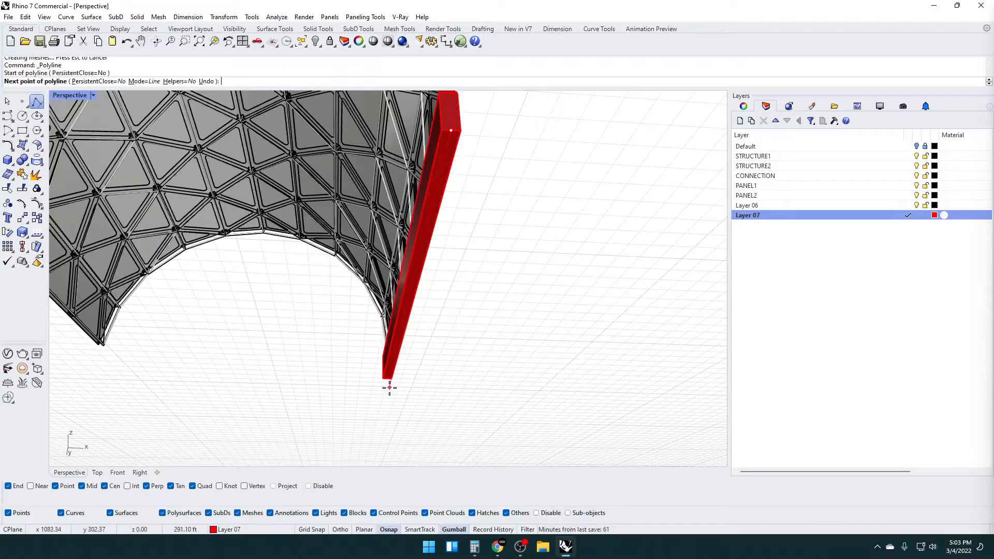
pyautogui.click(388, 380)
pyautogui.press('Return')
pyautogui.click(395, 357)
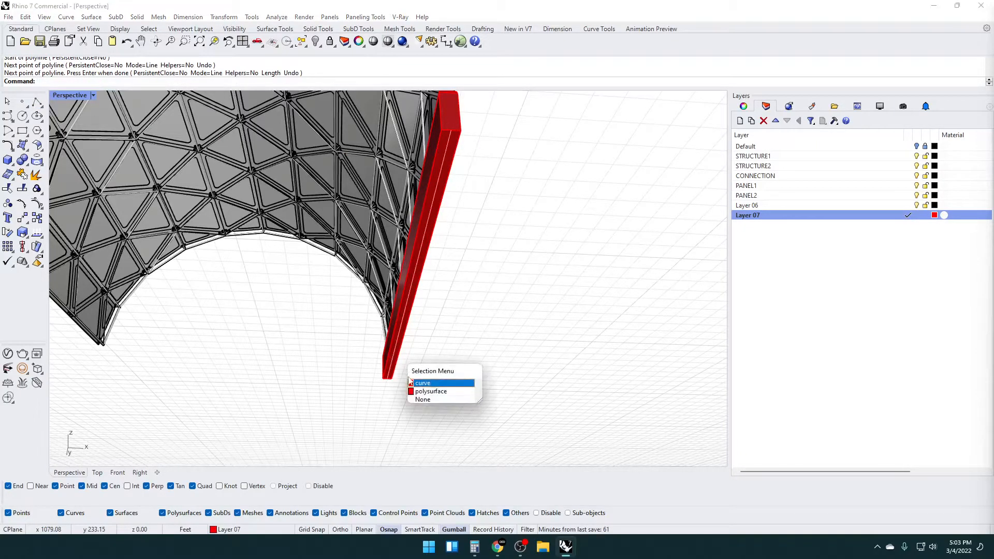
pyautogui.click(418, 383)
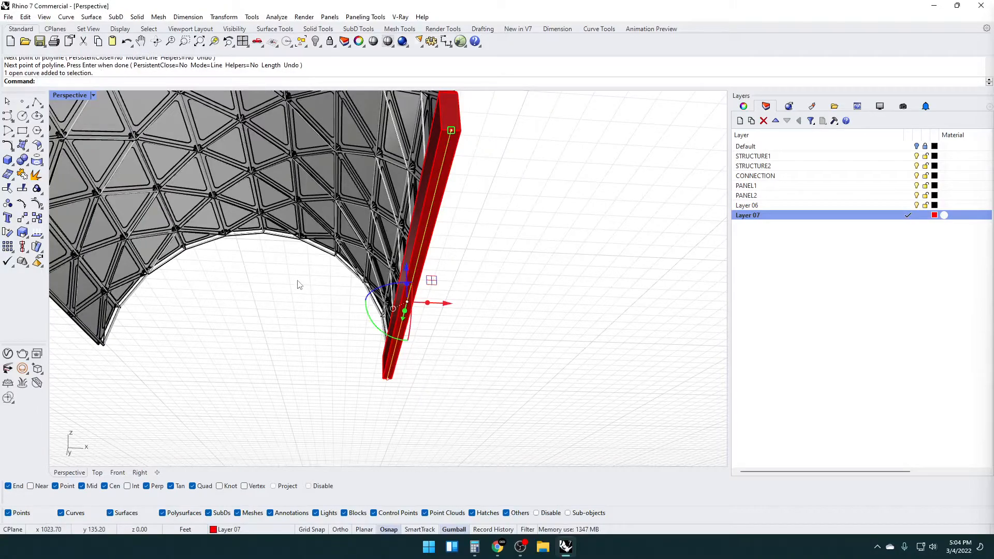
# Offset the centre line on the footing's underside 4 ft to both sides and delete the original line
pyautogui.write('set')
pyautogui.press('Return')
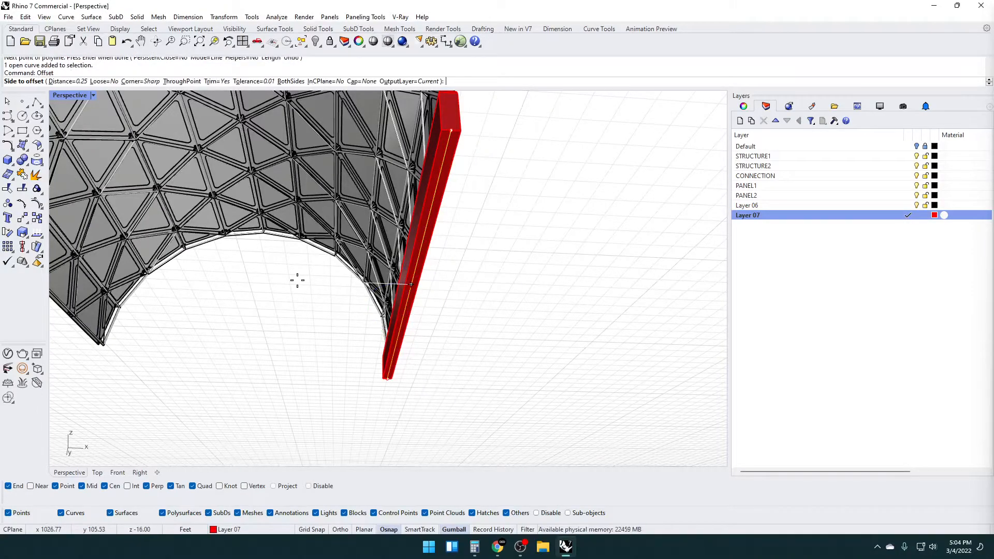
pyautogui.write("4'")
pyautogui.press('Return')
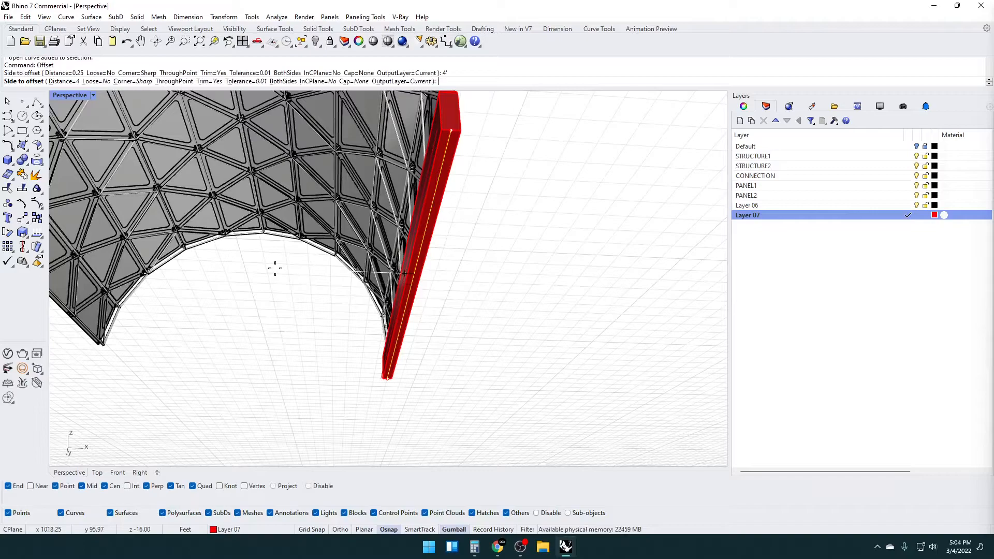
pyautogui.click(275, 268)
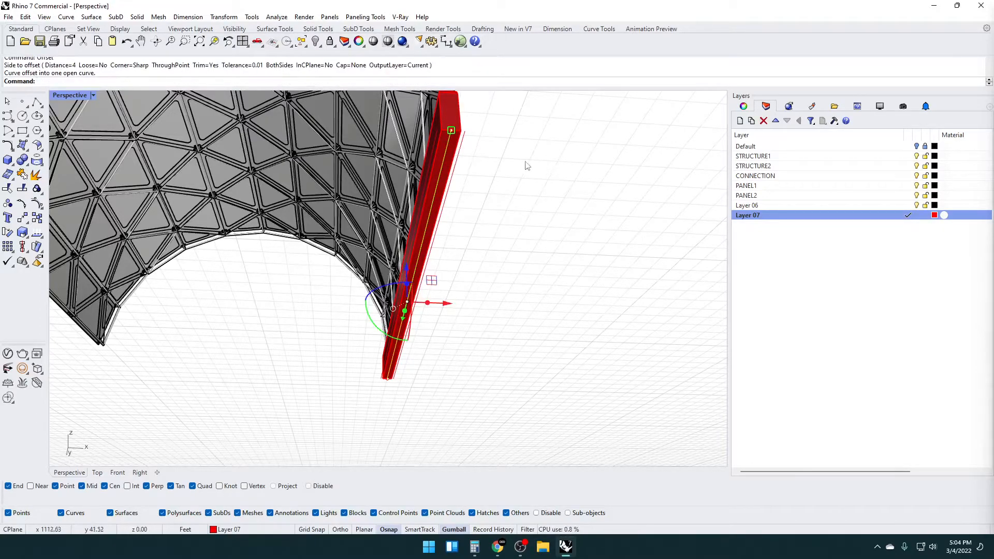
pyautogui.press('Delete')
# Loft a surface between the two offset lines with Normal style and no simplification, and delete the lines
pyautogui.click(436, 134)
pyautogui.keyDown('shift'); pyautogui.click(462, 139); pyautogui.keyUp('shift')
pyautogui.click(467, 163)
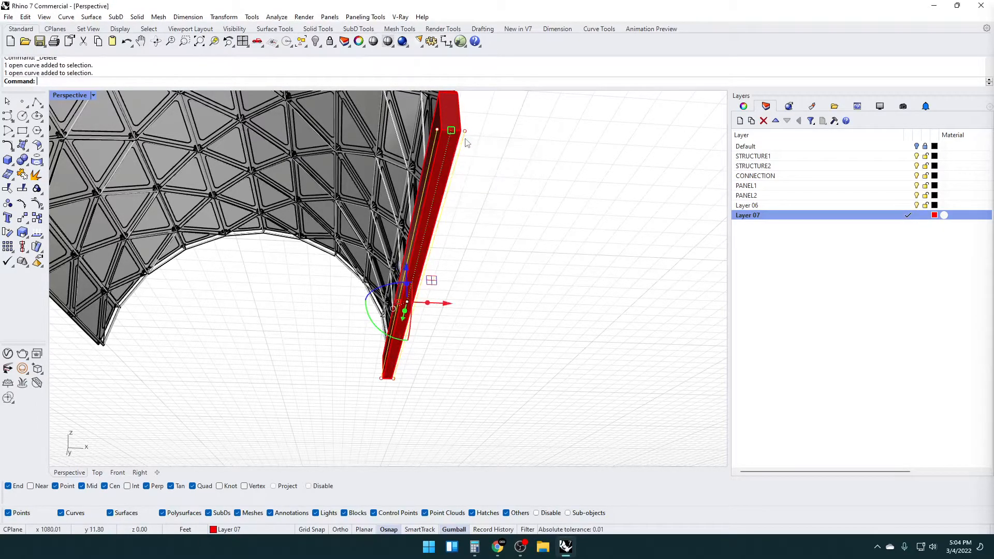
pyautogui.write('Loft')
pyautogui.press('Return')
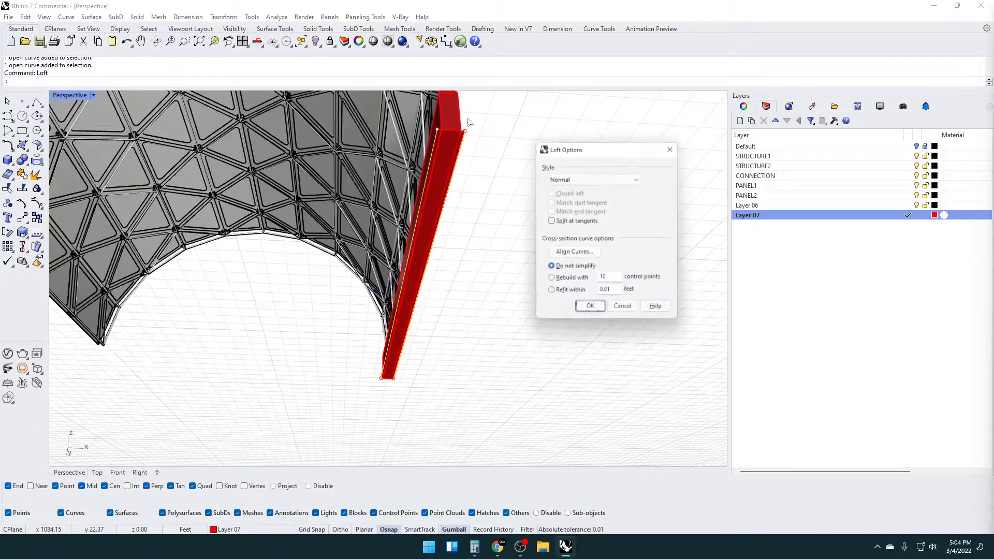
pyautogui.press('Return')
pyautogui.press('Delete')
# Extrude the lofted strip about 5.6 ft downward as a solid base slab and delete the leftover surface
pyautogui.click(464, 147)
pyautogui.write('ExtrudeSrf')
pyautogui.press('Return')
pyautogui.moveTo(499, 150); pyautogui.dragTo(534, 186, button='right')
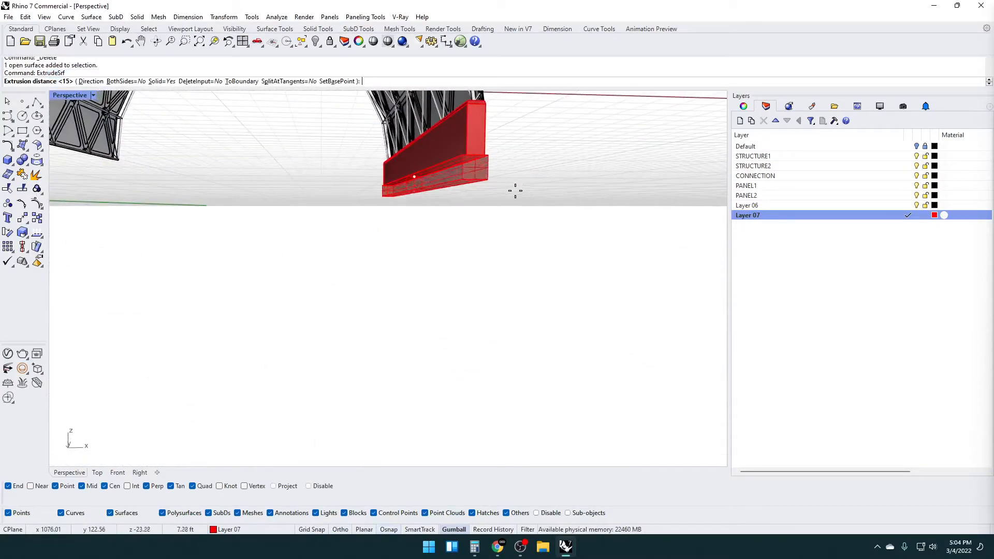
pyautogui.click(518, 187)
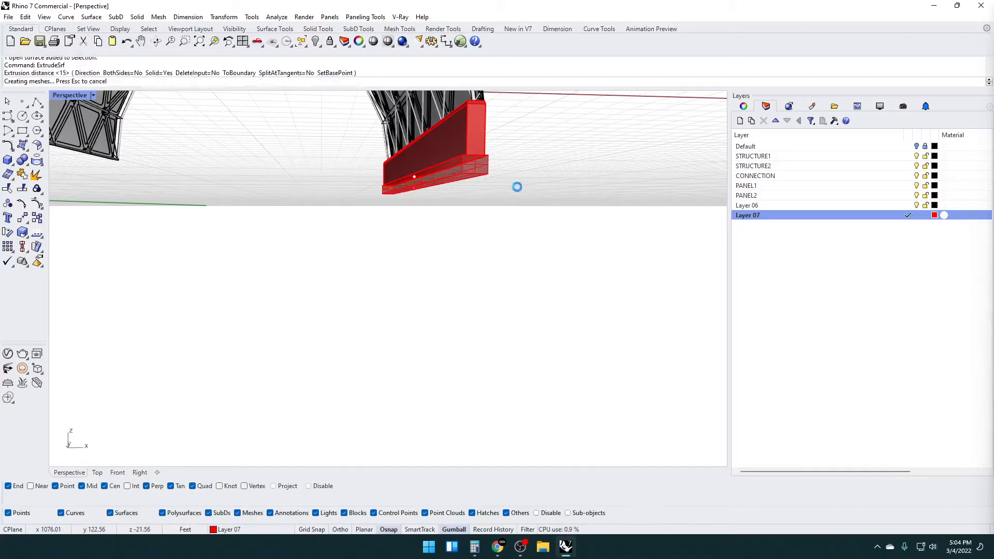
pyautogui.click(458, 158)
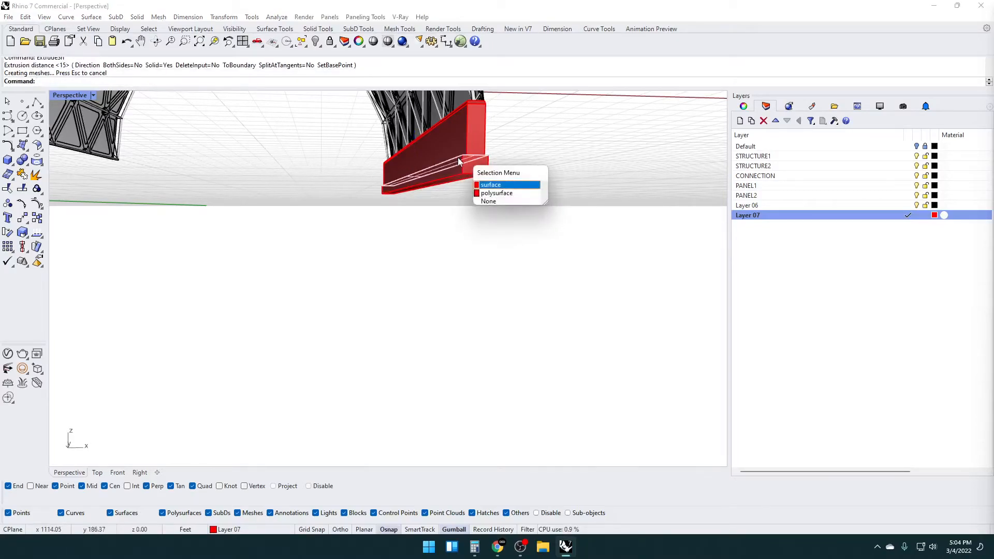
pyautogui.click(459, 160)
pyautogui.press('Delete')
# Scale the base slab slightly wider across its width beneath the footing wall
pyautogui.moveTo(459, 164); pyautogui.dragTo(440, 178, button='right')
pyautogui.click(451, 193)
pyautogui.moveTo(403, 160); pyautogui.dragTo(394, 158)
pyautogui.click(414, 252)
pyautogui.scroll(-6, 415, 253)
pyautogui.keyDown('shift'); pyautogui.moveTo(415, 252); pyautogui.dragTo(487, 303, button='right'); pyautogui.keyUp('shift')
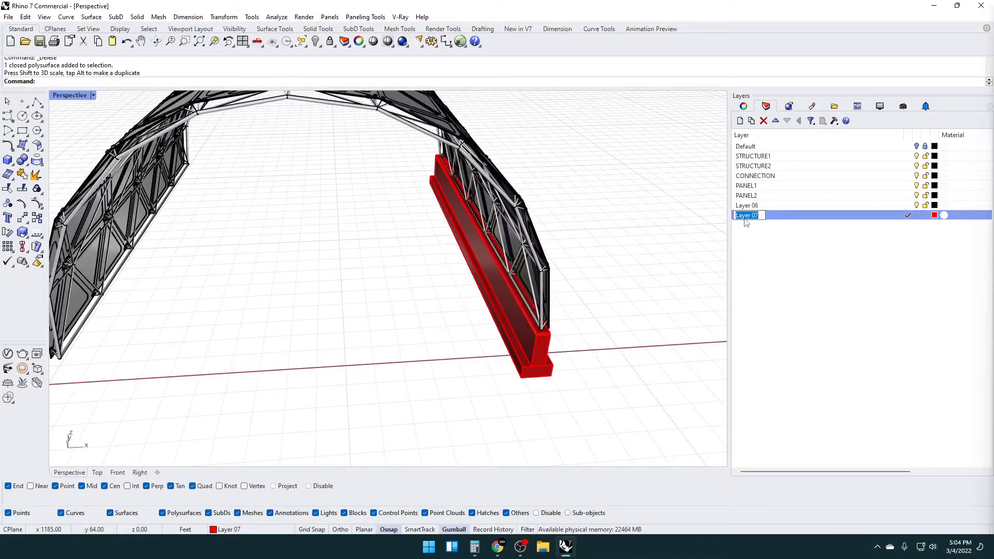
# Create a layer named FOOTING and move the footing cap, wall and base slab solids onto it
pyautogui.click(741, 120)
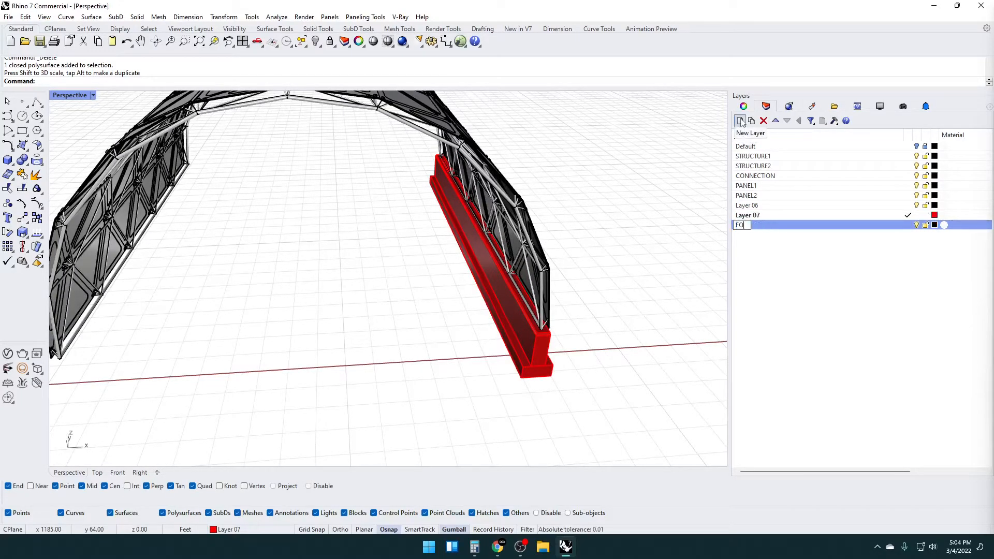
pyautogui.click(500, 320)
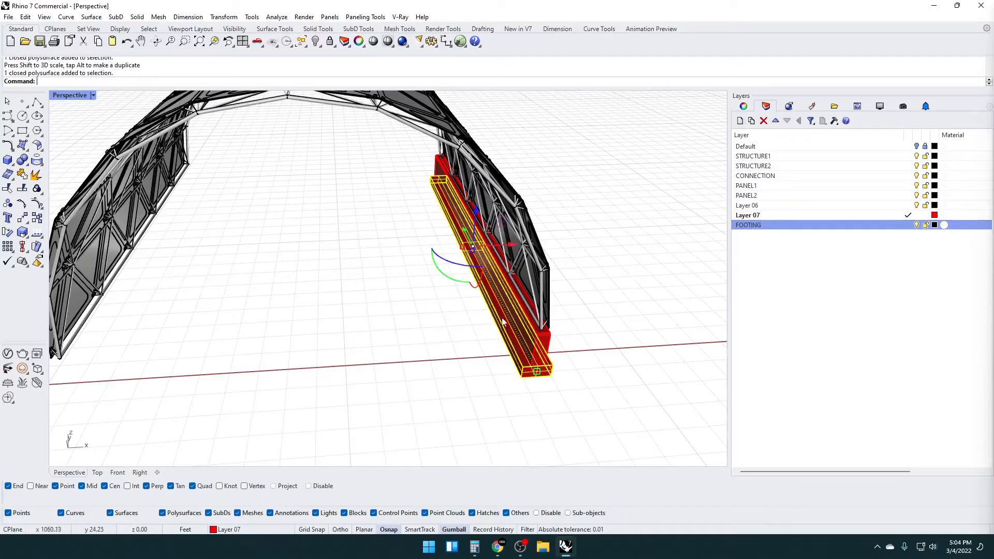
pyautogui.scroll(5, 561, 340)
pyautogui.keyDown('shift'); pyautogui.click(521, 372); pyautogui.keyUp('shift')
pyautogui.keyDown('shift'); pyautogui.click(525, 327); pyautogui.keyUp('shift')
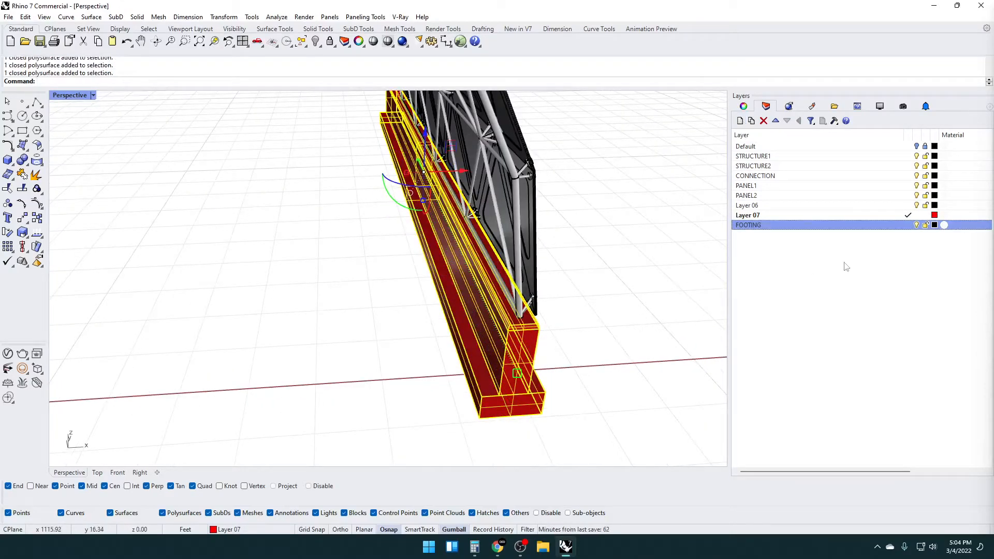
pyautogui.rightClick(858, 228)
pyautogui.click(888, 414)
pyautogui.click(643, 319)
# Select both end faces of the base slab and scale them outward lengthwise so the slab projects past the wall's ends
pyautogui.moveTo(644, 319); pyautogui.dragTo(510, 307, button='right')
pyautogui.scroll(8, 459, 183)
pyautogui.scroll(-8, 462, 204)
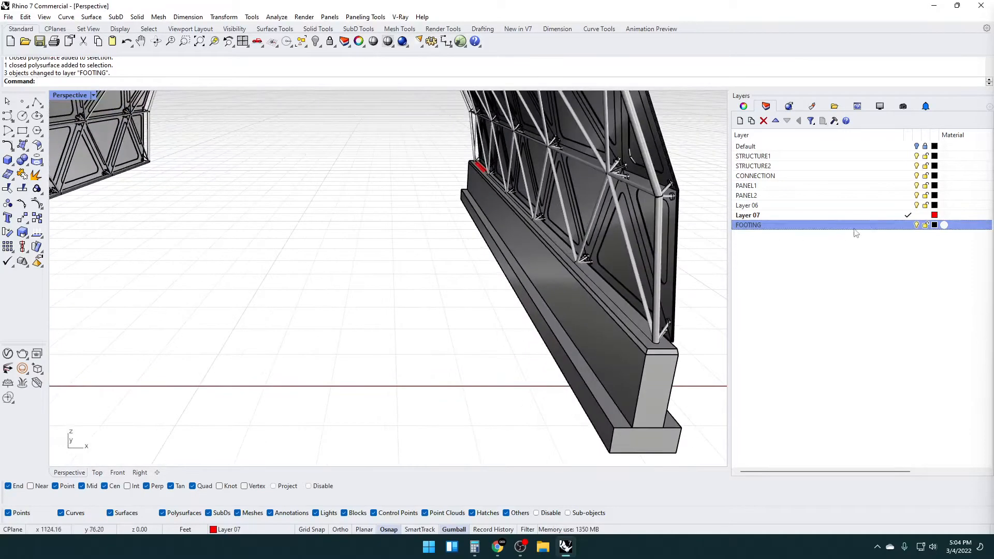
pyautogui.scroll(-6, 552, 201)
pyautogui.moveTo(548, 228); pyautogui.dragTo(608, 241, button='right')
pyautogui.scroll(5, 654, 267)
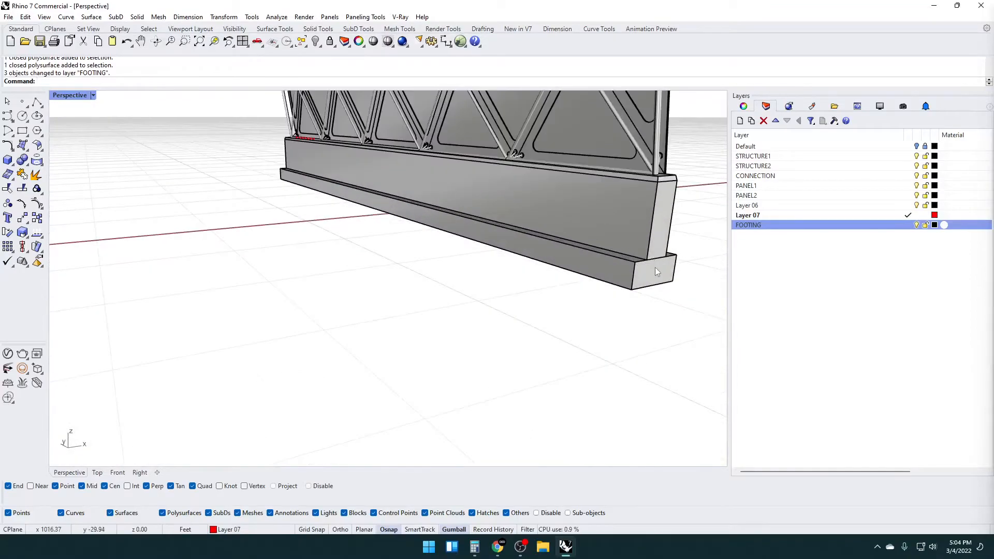
pyautogui.scroll(2, 656, 275)
pyautogui.keyDown('ctrl'); pyautogui.keyDown('shift'); pyautogui.click(656, 275); pyautogui.keyUp('shift'); pyautogui.keyUp('ctrl')
pyautogui.scroll(-6, 468, 280)
pyautogui.scroll(6, 399, 293)
pyautogui.keyDown('ctrl'); pyautogui.keyDown('shift'); pyautogui.click(399, 293); pyautogui.keyUp('shift'); pyautogui.keyUp('ctrl')
pyautogui.scroll(-4, 399, 294)
pyautogui.moveTo(425, 307); pyautogui.dragTo(483, 300, button='right')
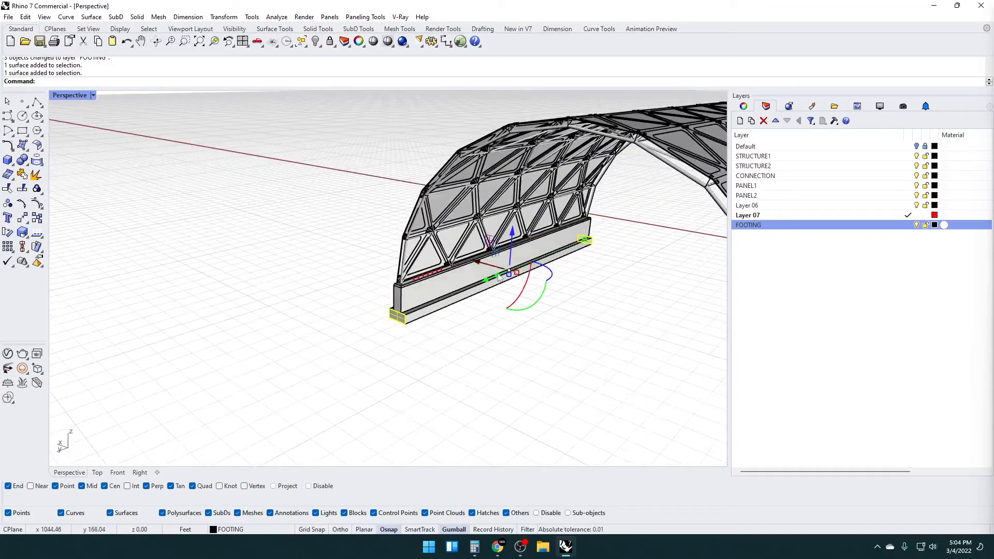
pyautogui.moveTo(586, 240); pyautogui.dragTo(592, 237)
pyautogui.scroll(2, 457, 311)
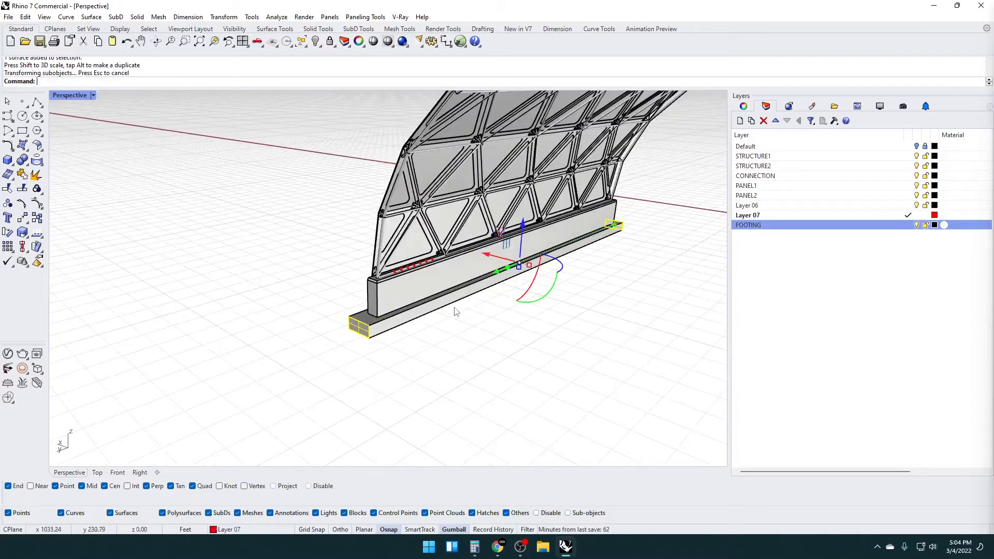
# Examine the lengthened footing slab and the facade base from both long sides and the ends
pyautogui.moveTo(460, 295); pyautogui.dragTo(595, 285, button='right')
pyautogui.scroll(3, 467, 284)
pyautogui.moveTo(467, 284); pyautogui.dragTo(173, 234, button='right')
pyautogui.scroll(-3, 573, 291)
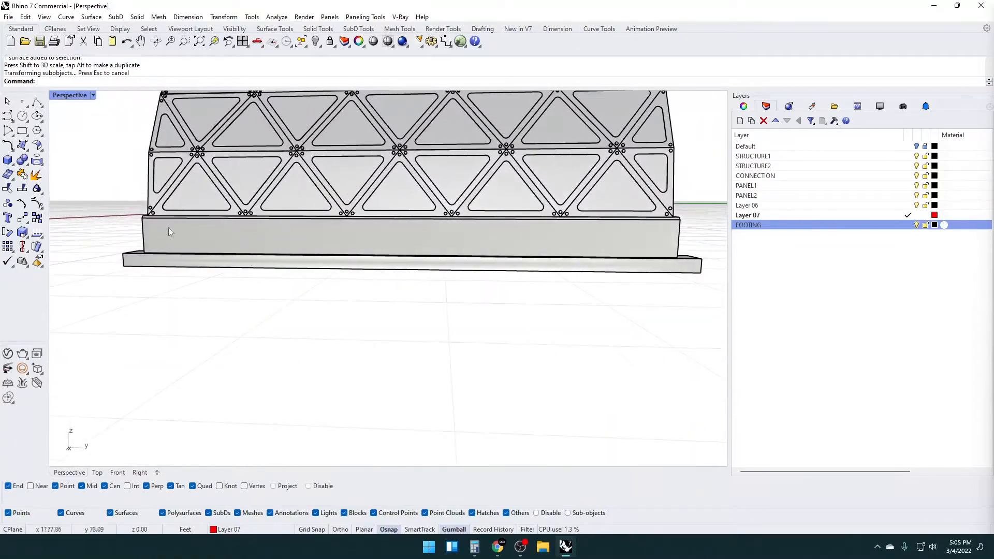
pyautogui.moveTo(579, 250); pyautogui.dragTo(443, 211, button='right')
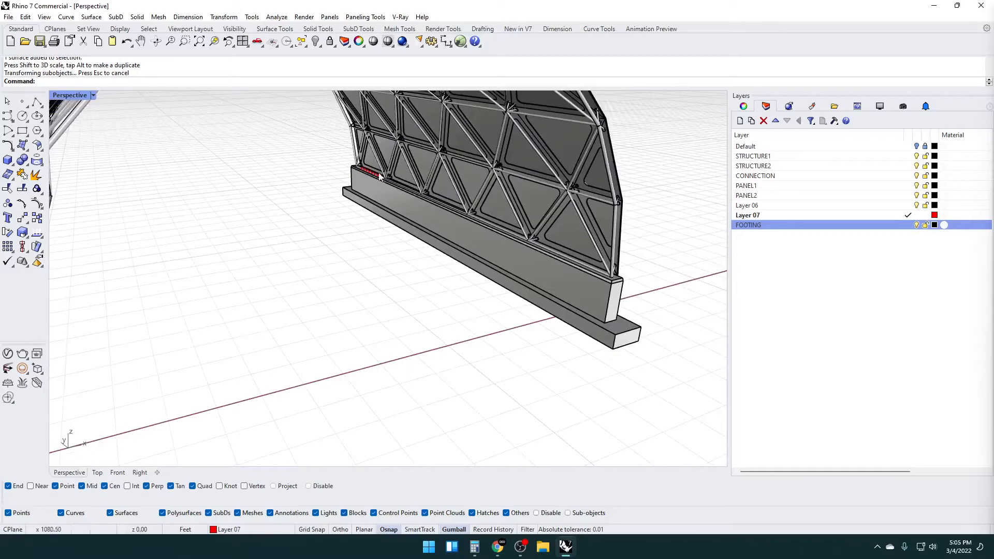
pyautogui.moveTo(642, 299); pyautogui.dragTo(259, 259, button='right')
pyautogui.keyDown('shift'); pyautogui.moveTo(259, 259); pyautogui.dragTo(505, 244, button='right'); pyautogui.keyUp('shift')
pyautogui.scroll(6, 313, 201)
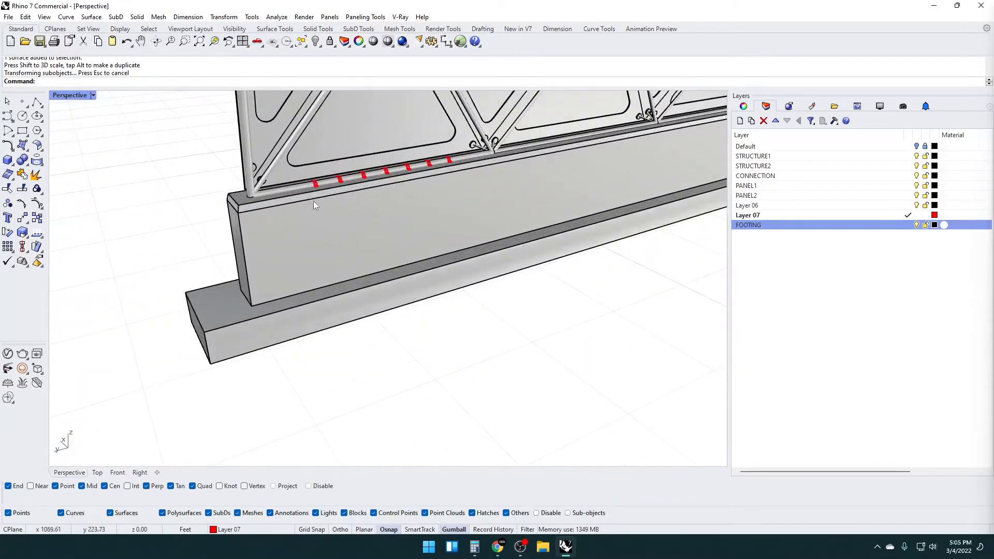
# Select only the seven clamp blocks on the end segment of the ground tube and group them
pyautogui.moveTo(313, 201); pyautogui.dragTo(309, 220, button='right')
pyautogui.scroll(3, 310, 215)
pyautogui.moveTo(122, 164); pyautogui.dragTo(540, 257)
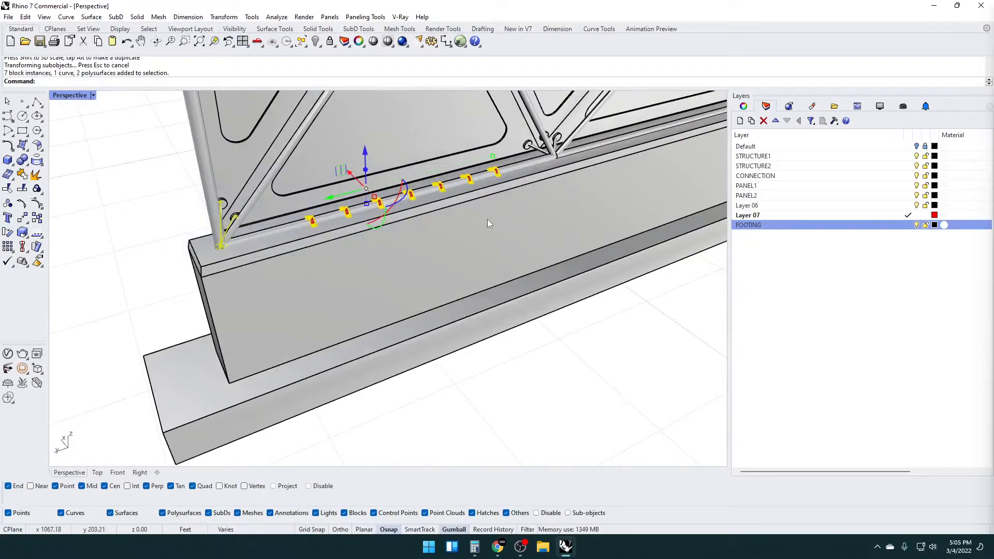
pyautogui.keyDown('ctrl'); pyautogui.moveTo(149, 187); pyautogui.dragTo(260, 280); pyautogui.keyUp('ctrl')
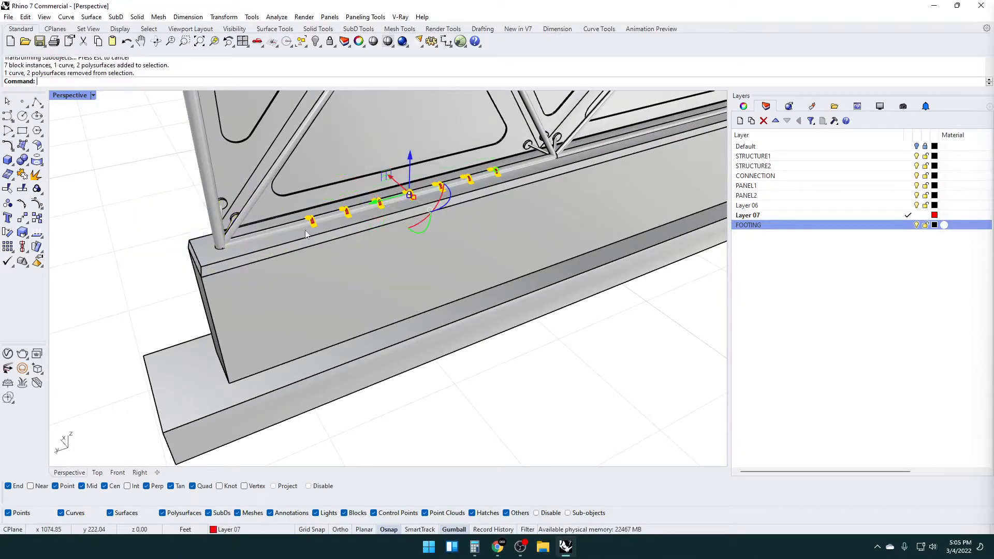
pyautogui.hotkey('ctrl', 'g')
# Inspect the grouped clamps along the ground tube and clear the selection
pyautogui.scroll(-5, 386, 223)
pyautogui.moveTo(387, 222); pyautogui.dragTo(329, 199, button='right')
pyautogui.scroll(5, 408, 212)
pyautogui.scroll(-5, 416, 224)
pyautogui.scroll(4, 396, 178)
pyautogui.scroll(2, 344, 188)
pyautogui.scroll(-3, 340, 212)
pyautogui.keyDown('shift'); pyautogui.moveTo(414, 253); pyautogui.dragTo(389, 265, button='right'); pyautogui.keyUp('shift')
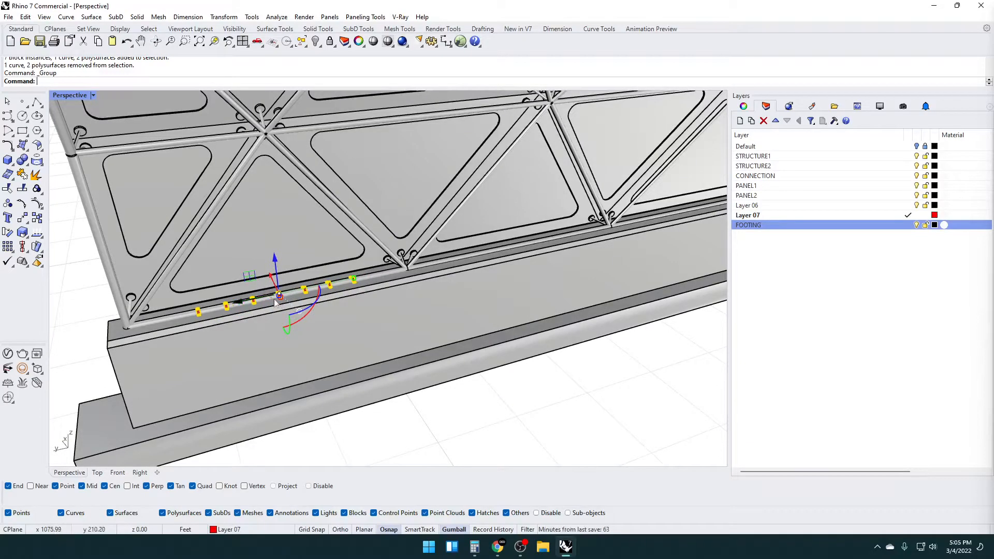
pyautogui.scroll(3, 273, 301)
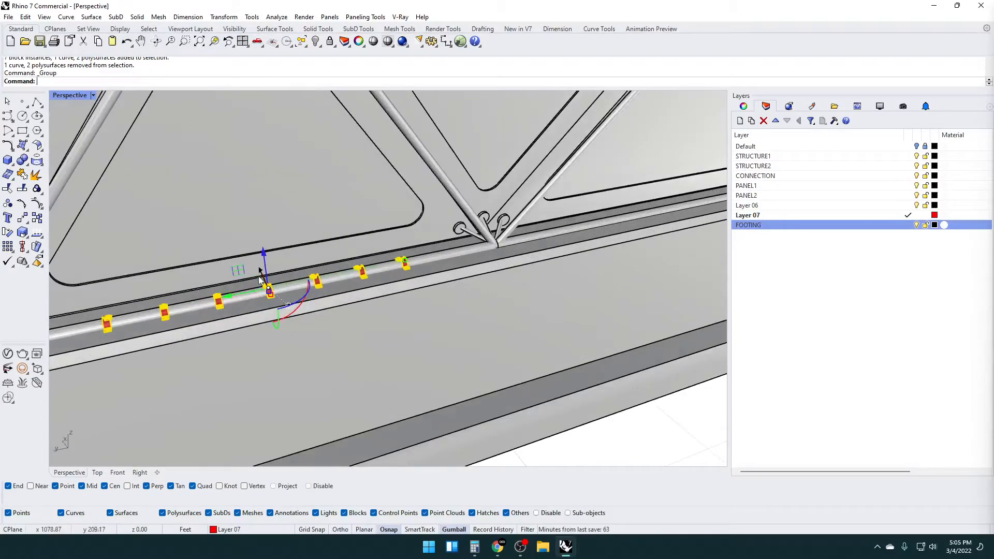
pyautogui.scroll(-3, 260, 279)
pyautogui.scroll(3, 302, 298)
pyautogui.press('Escape')
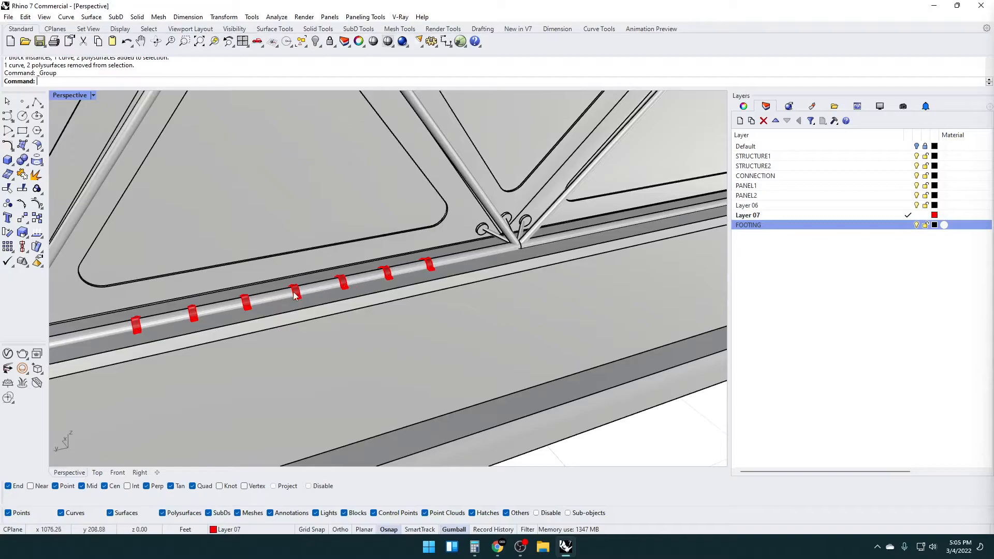
# Start copying the clamp group, using the midpoint of the middle clamp's top edge as the base point
pyautogui.click(296, 294)
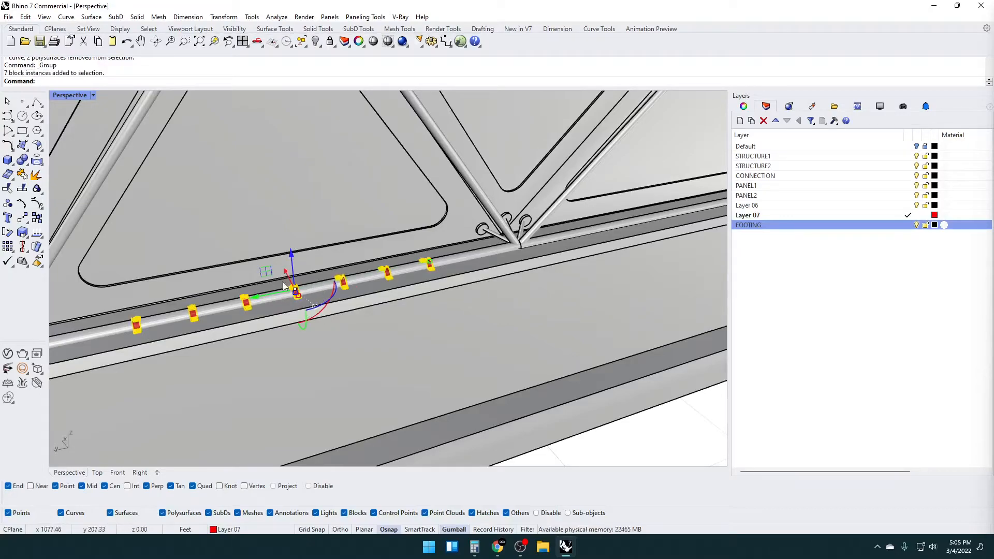
pyautogui.scroll(6, 288, 286)
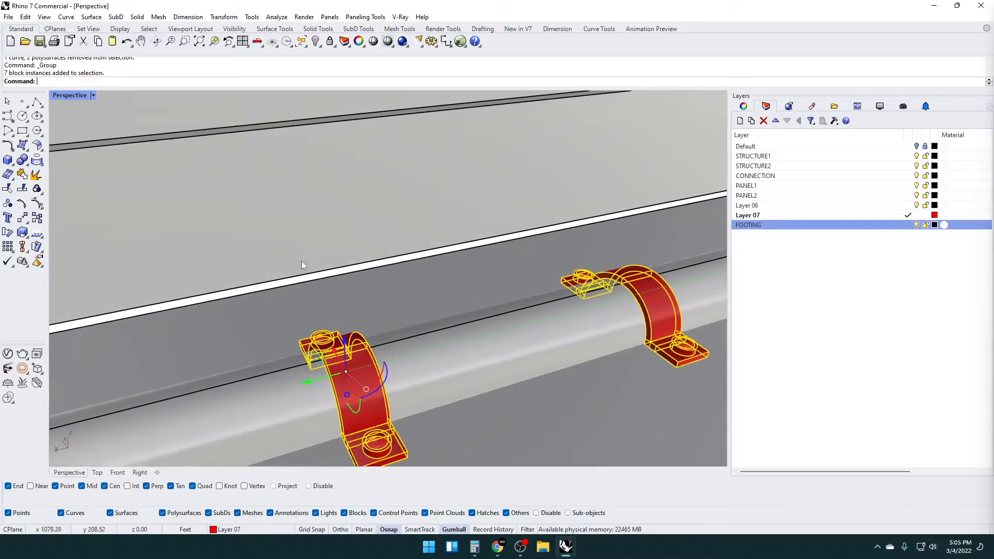
pyautogui.write('zs')
pyautogui.press('Return')
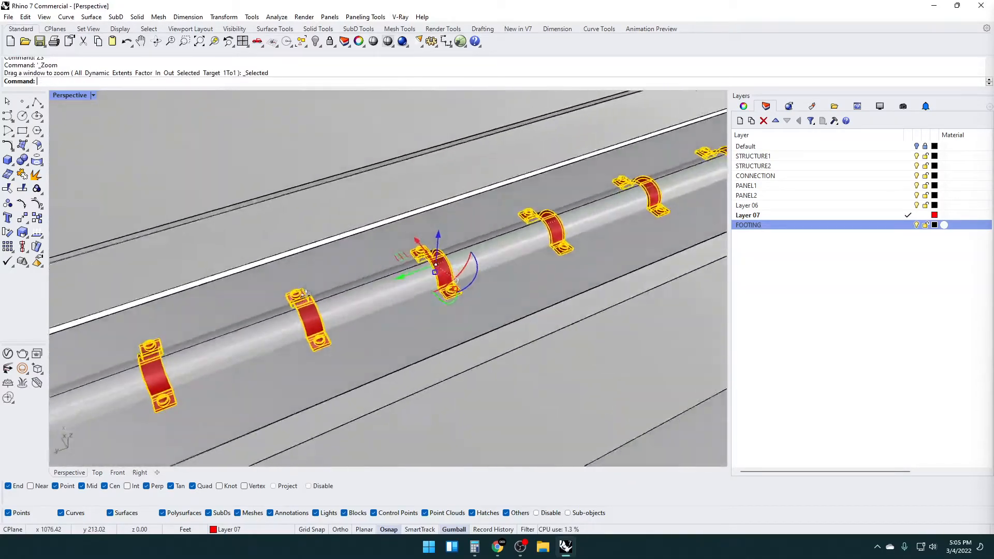
pyautogui.moveTo(306, 294); pyautogui.dragTo(420, 214, button='right')
pyautogui.scroll(6, 440, 287)
pyautogui.scroll(8, 442, 252)
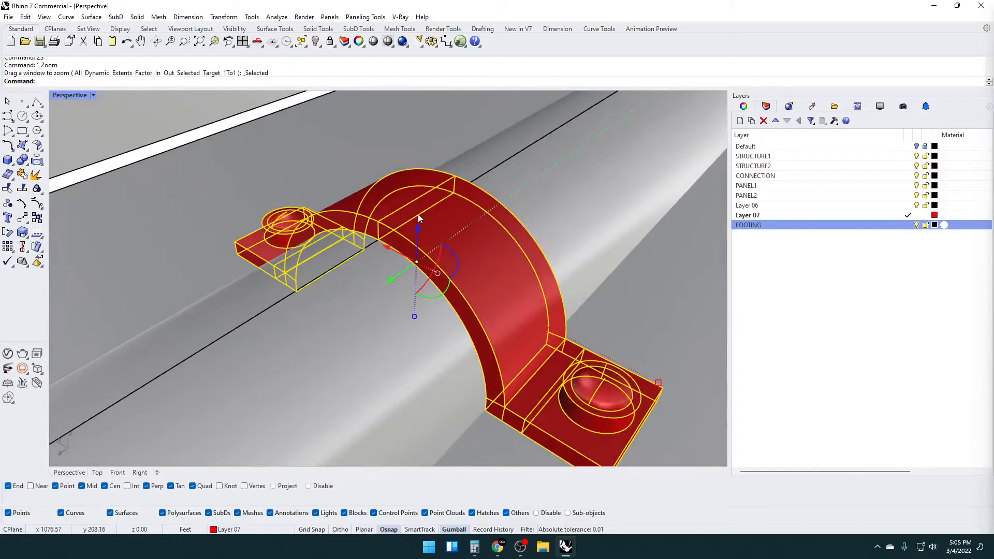
pyautogui.write('Copy')
pyautogui.press('Return')
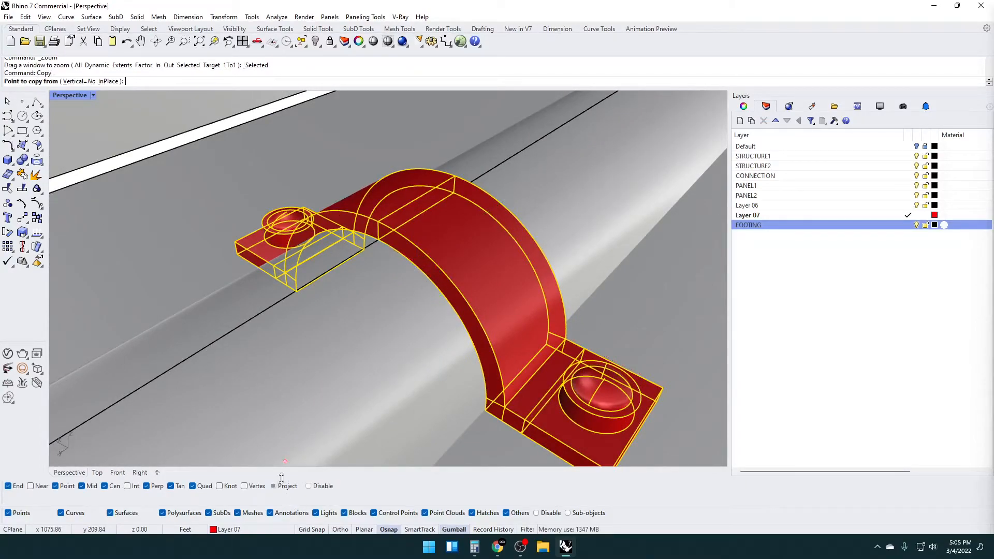
pyautogui.click(422, 199)
# Place copies of the clamp group on the next two ground tube segments, about 43 ft and 86 ft from the base point
pyautogui.scroll(-5, 414, 201)
pyautogui.moveTo(414, 202); pyautogui.dragTo(312, 247, button='right')
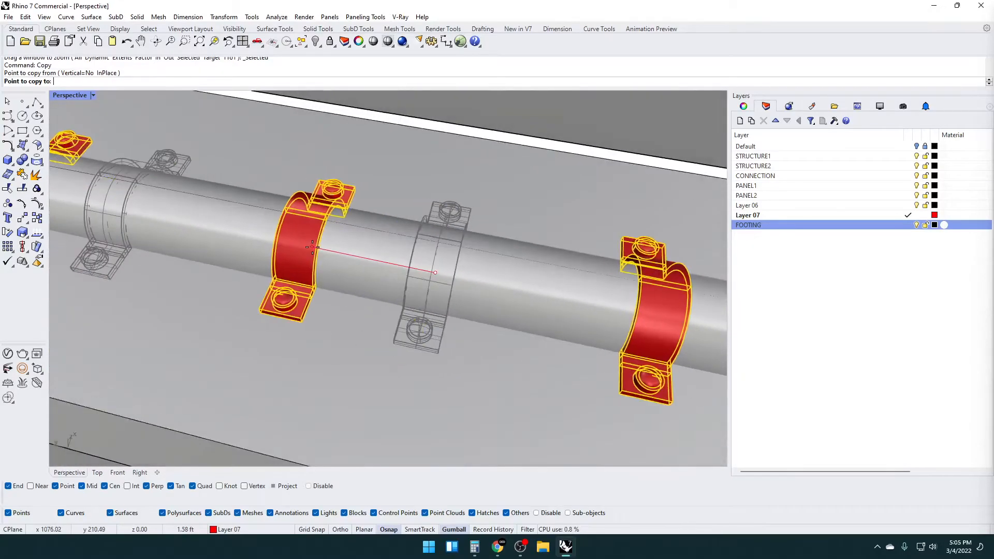
pyautogui.scroll(-10, 312, 247)
pyautogui.keyDown('shift'); pyautogui.moveTo(693, 304); pyautogui.dragTo(274, 236, button='right'); pyautogui.keyUp('shift')
pyautogui.scroll(-3, 283, 237)
pyautogui.keyDown('shift'); pyautogui.moveTo(601, 299); pyautogui.dragTo(382, 259, button='right'); pyautogui.keyUp('shift')
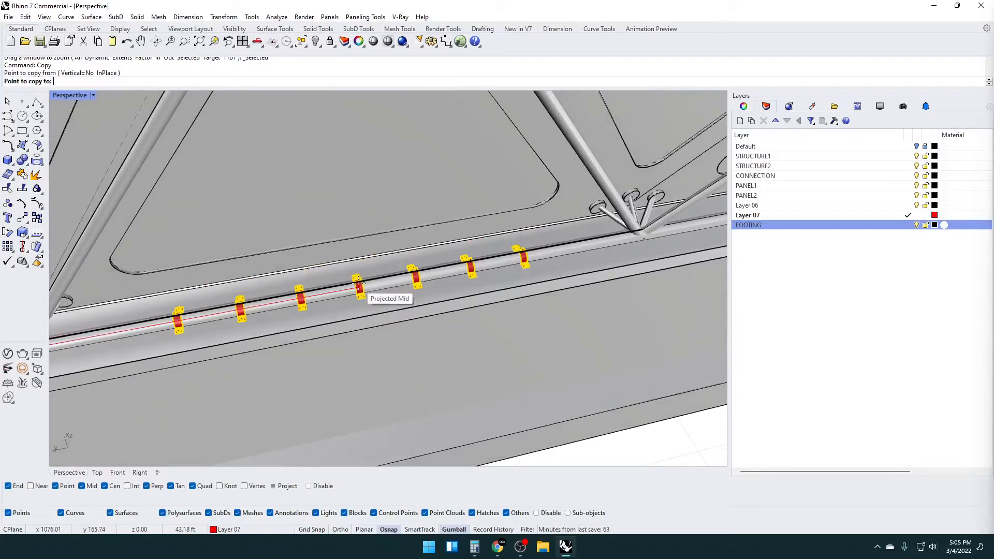
pyautogui.click(358, 283)
pyautogui.keyDown('shift'); pyautogui.moveTo(575, 266); pyautogui.dragTo(165, 288, button='right'); pyautogui.keyUp('shift')
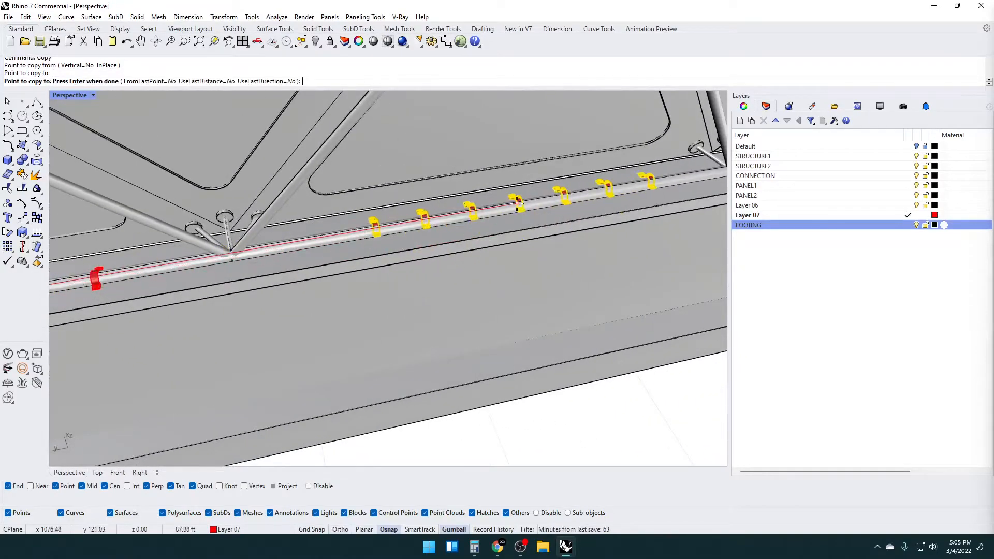
pyautogui.click(499, 206)
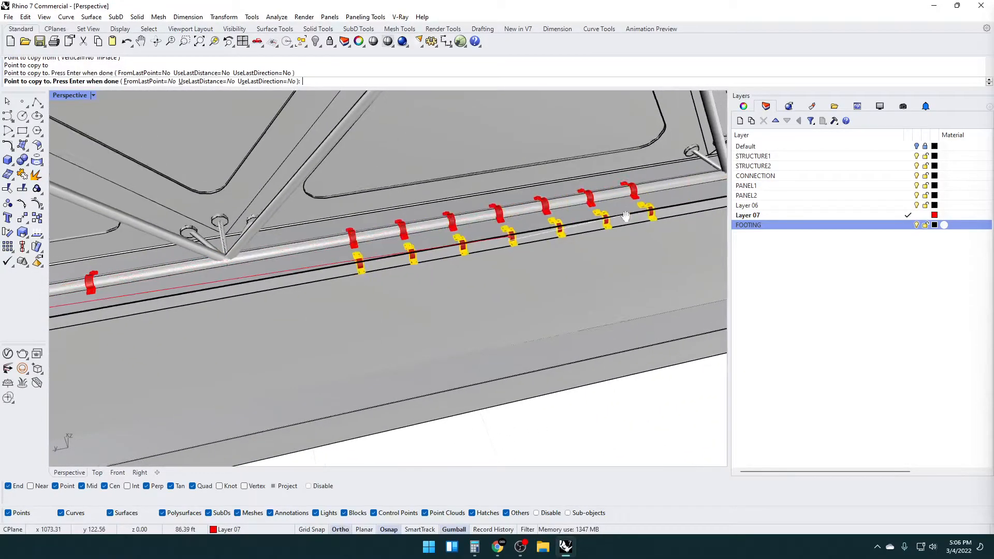
# Try to place another clamp group copy on the following ground tube segment, about 130 ft from the base point, and end copying
pyautogui.keyDown('shift'); pyautogui.moveTo(634, 203); pyautogui.dragTo(145, 236, button='right'); pyautogui.keyUp('shift')
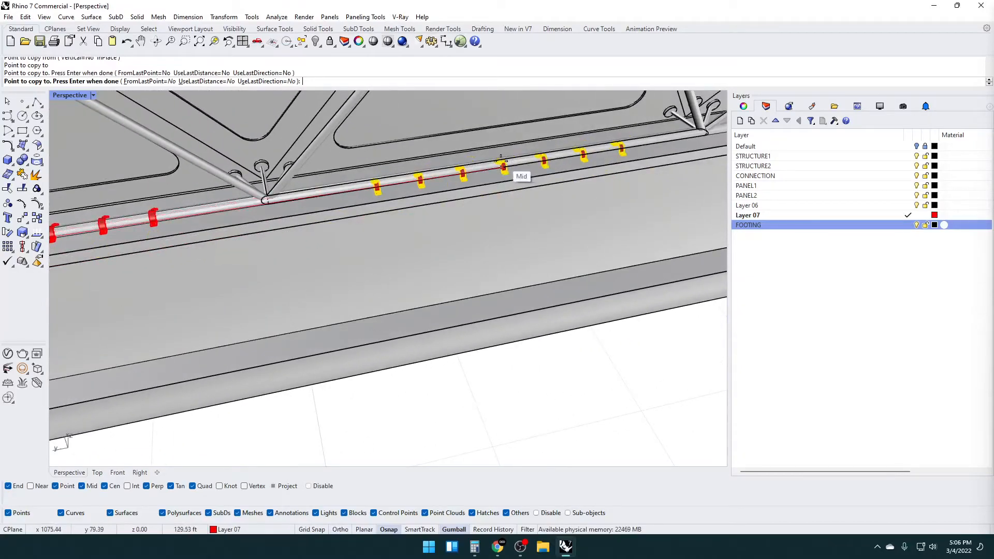
pyautogui.moveTo(511, 200); pyautogui.dragTo(481, 176, button='right')
pyautogui.scroll(5, 386, 207)
pyautogui.moveTo(381, 243)
pyautogui.mouseDown(button='right')
pyautogui.moveTo(369, 280)
pyautogui.moveTo(386, 262)
pyautogui.mouseUp(button='right')
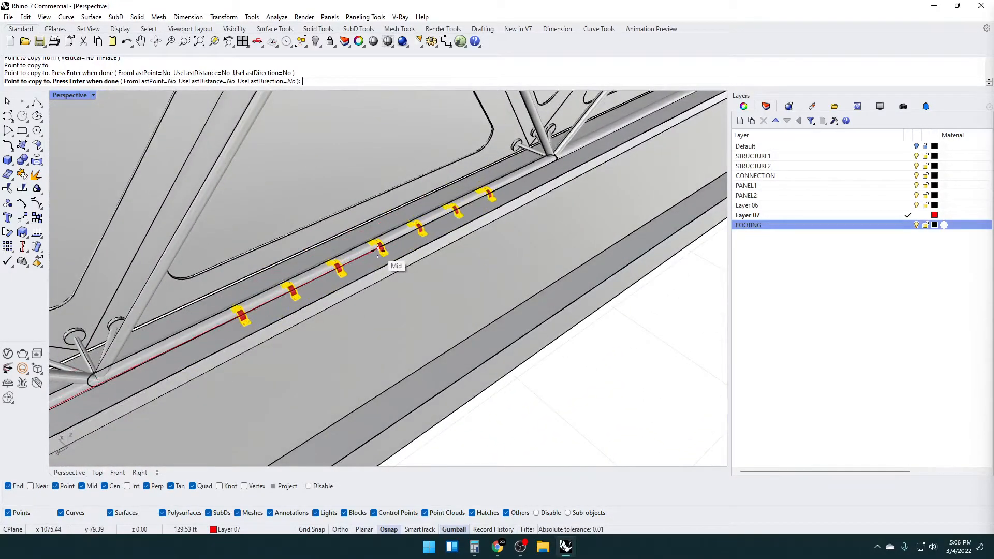
pyautogui.scroll(-5, 376, 244)
pyautogui.keyDown('shift'); pyautogui.moveTo(611, 132); pyautogui.dragTo(350, 244, button='right'); pyautogui.keyUp('shift')
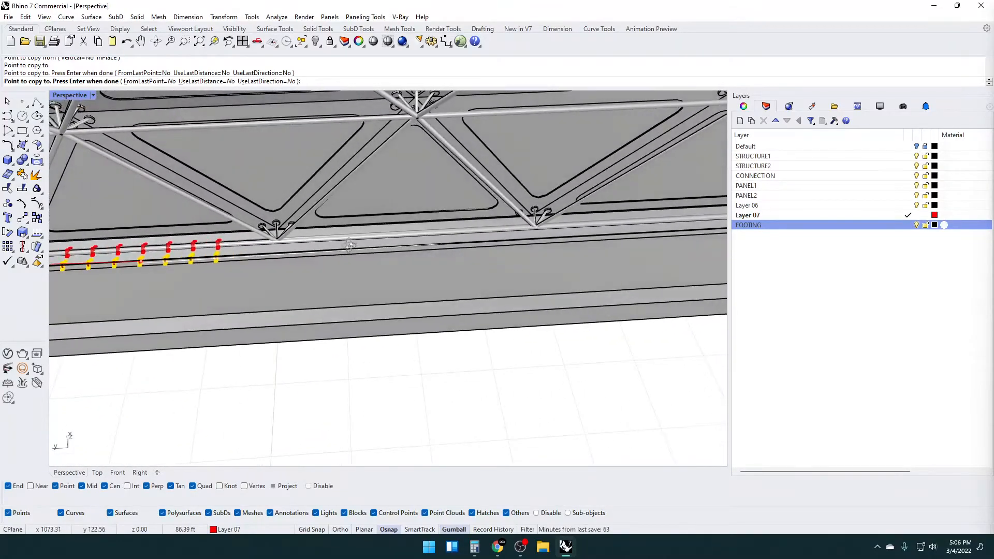
pyautogui.press('Return')
# Mirror the last copied clamp group across the tube joint beside it onto the neighbouring ground tube segment
pyautogui.scroll(5, 164, 245)
pyautogui.click(248, 250)
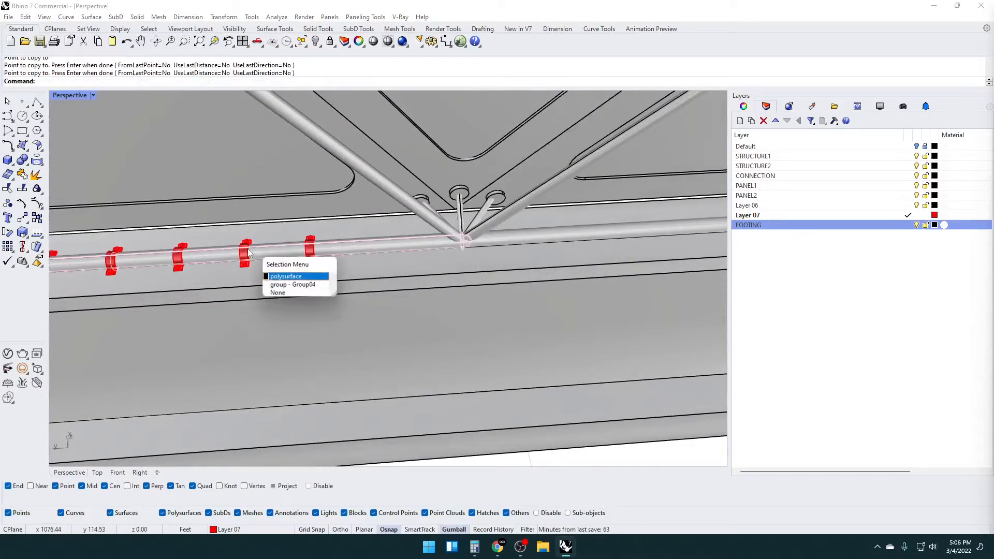
pyautogui.click(293, 282)
pyautogui.scroll(-3, 357, 274)
pyautogui.scroll(8, 372, 263)
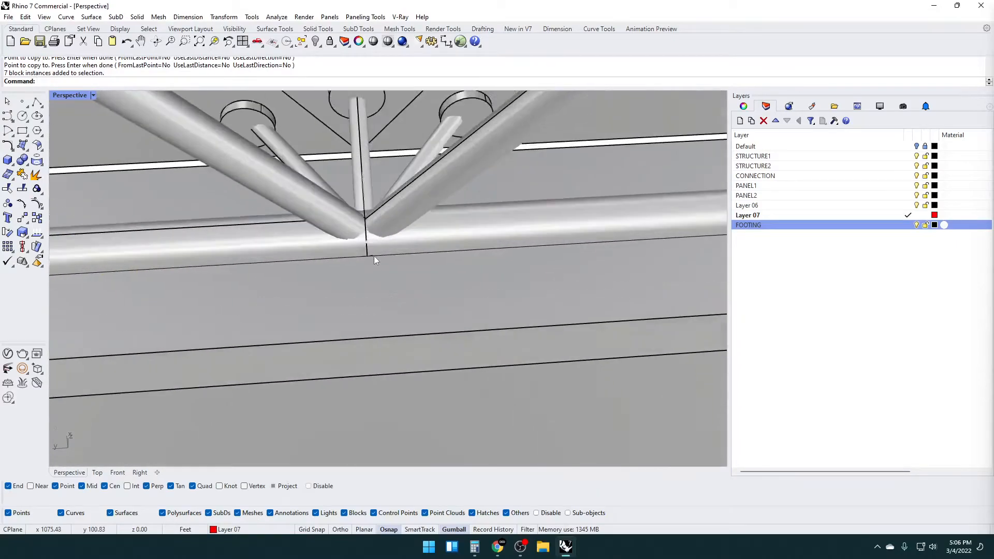
pyautogui.write('Mirror')
pyautogui.press('Return')
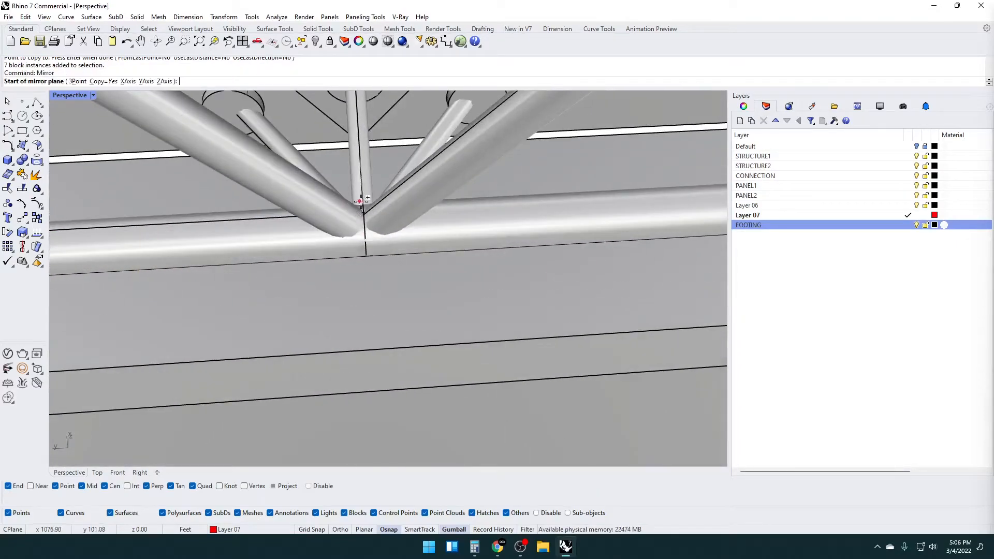
pyautogui.click(368, 211)
pyautogui.scroll(-4, 378, 284)
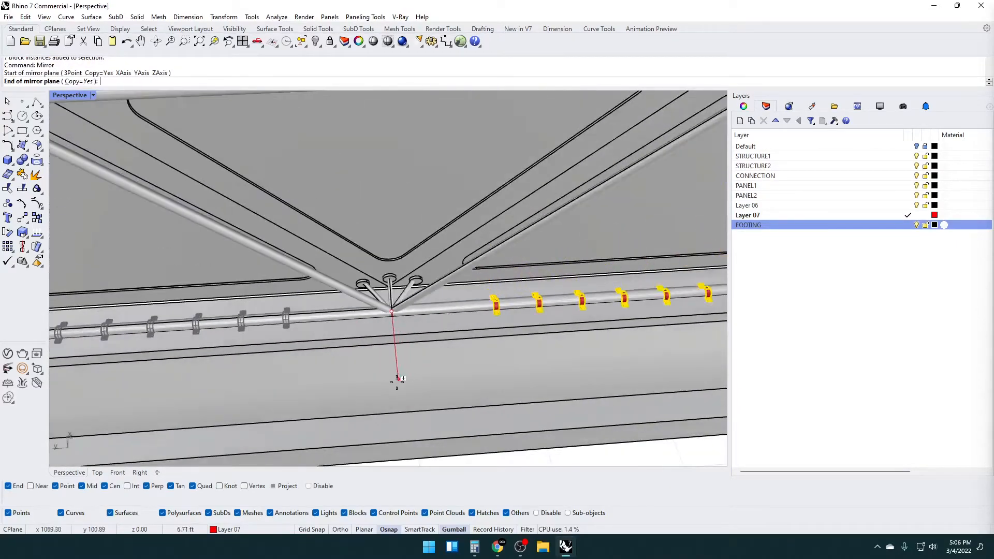
pyautogui.click(396, 385)
pyautogui.scroll(-5, 437, 322)
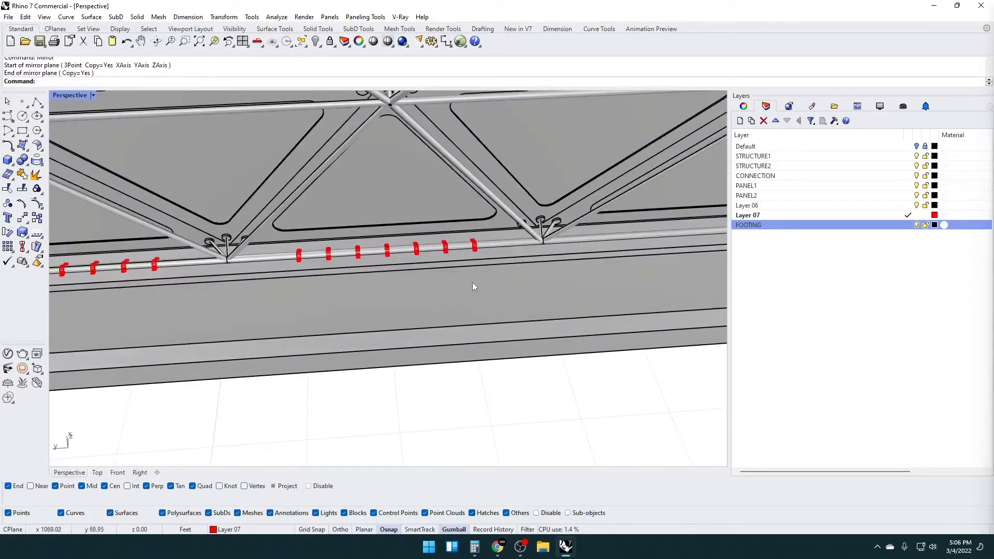
# Mirror the newly created clamp group across the following tube joint to fill the remaining end segment
pyautogui.click(475, 249)
pyautogui.keyDown('shift'); pyautogui.moveTo(546, 259); pyautogui.dragTo(403, 222, button='right'); pyautogui.keyUp('shift')
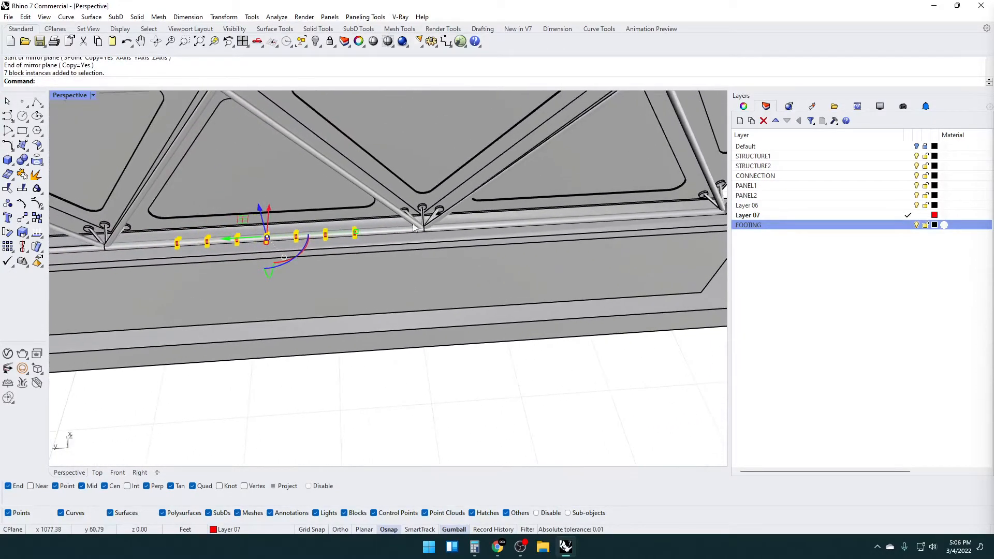
pyautogui.scroll(7, 414, 223)
pyautogui.rightClick(434, 244)
pyautogui.click(435, 237)
pyautogui.click(464, 338)
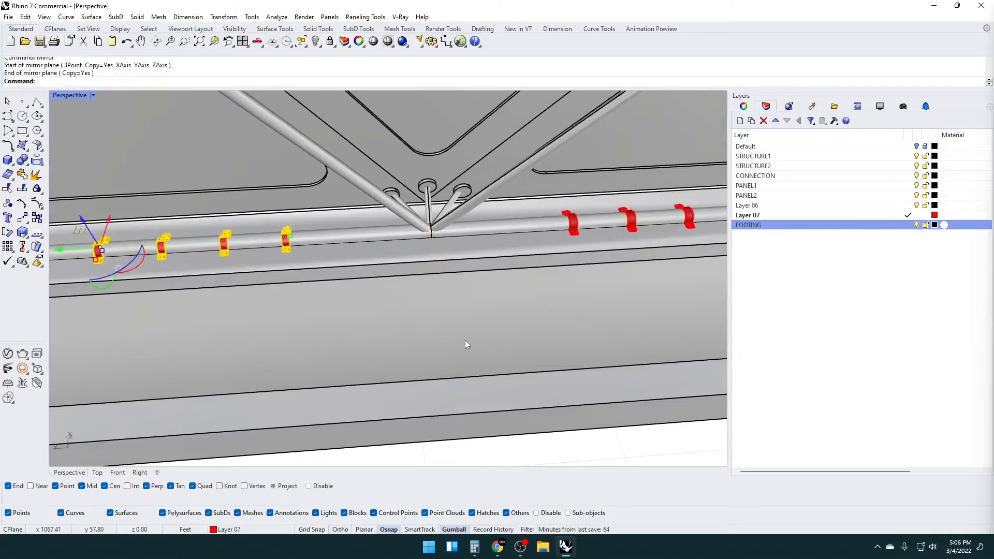
pyautogui.scroll(-5, 465, 340)
pyautogui.scroll(-5, 373, 244)
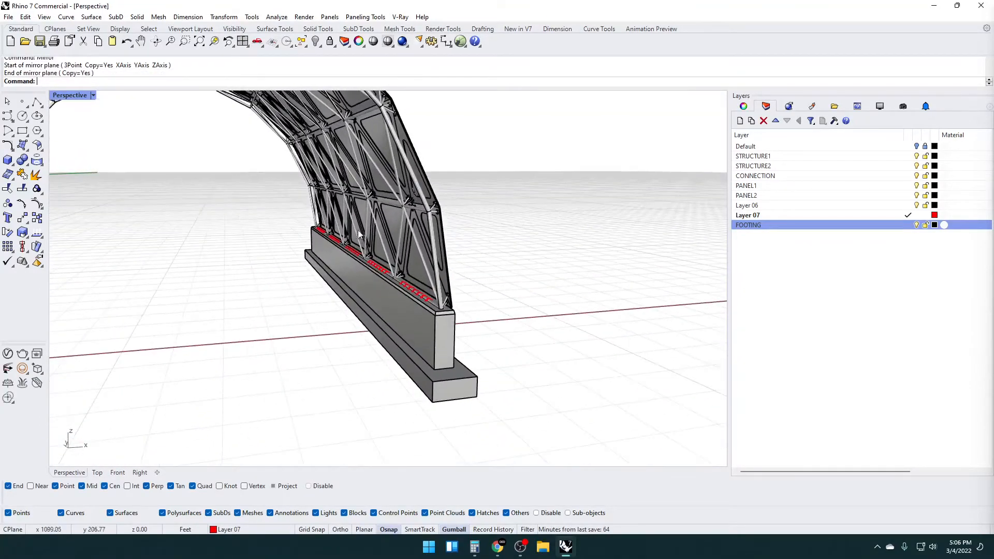
# Select all objects on Layer 07 and mirror them about the vault's ridge line onto the opposite ground tube
pyautogui.rightClick(794, 216)
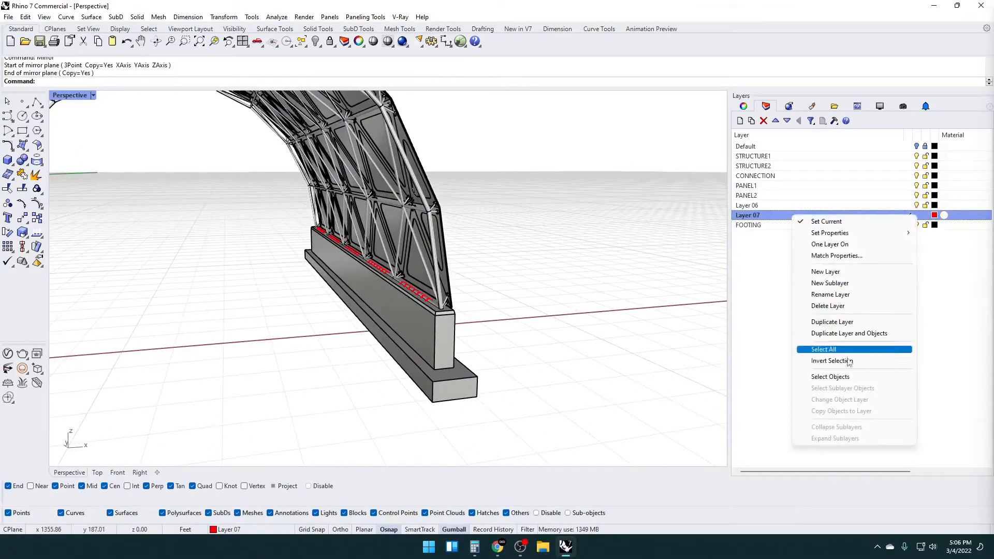
pyautogui.click(823, 378)
pyautogui.scroll(-5, 355, 285)
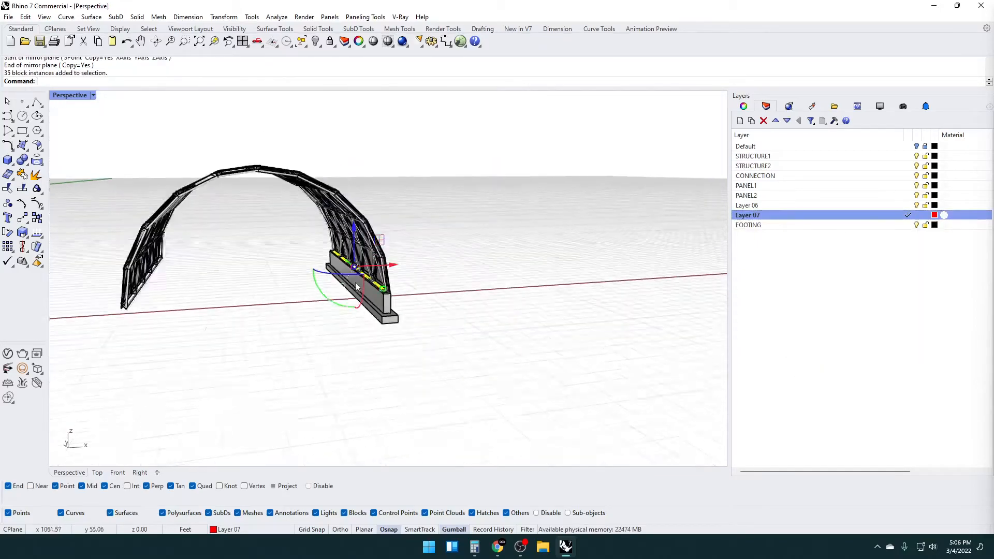
pyautogui.moveTo(355, 285); pyautogui.dragTo(330, 338, button='right')
pyautogui.scroll(7, 242, 250)
pyautogui.scroll(4, 243, 250)
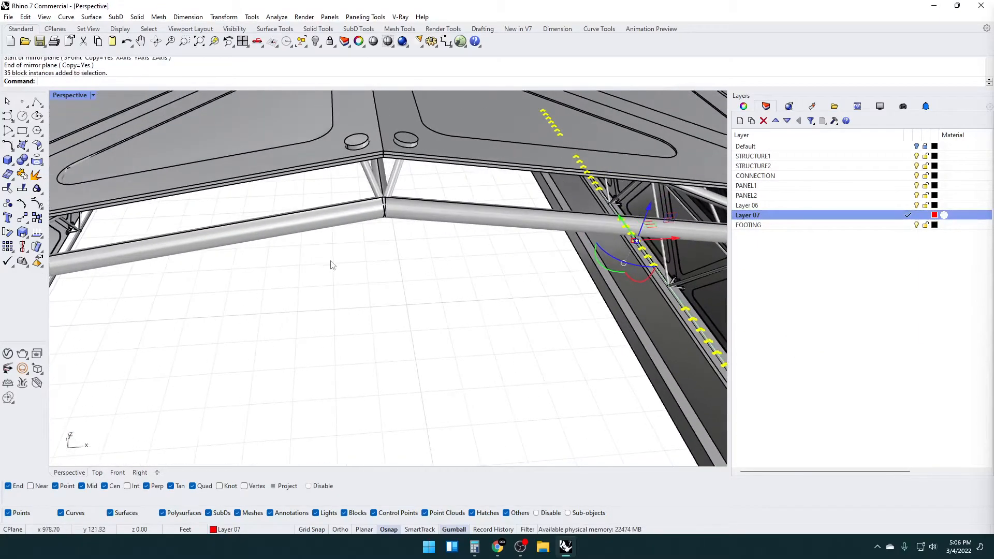
pyautogui.write('Mirror')
pyautogui.press('Return')
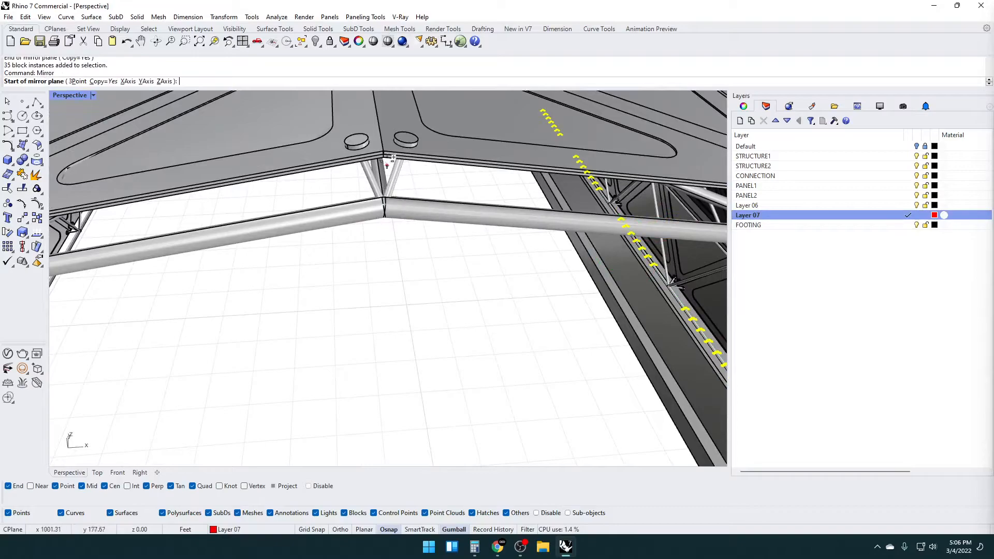
pyautogui.scroll(6, 384, 147)
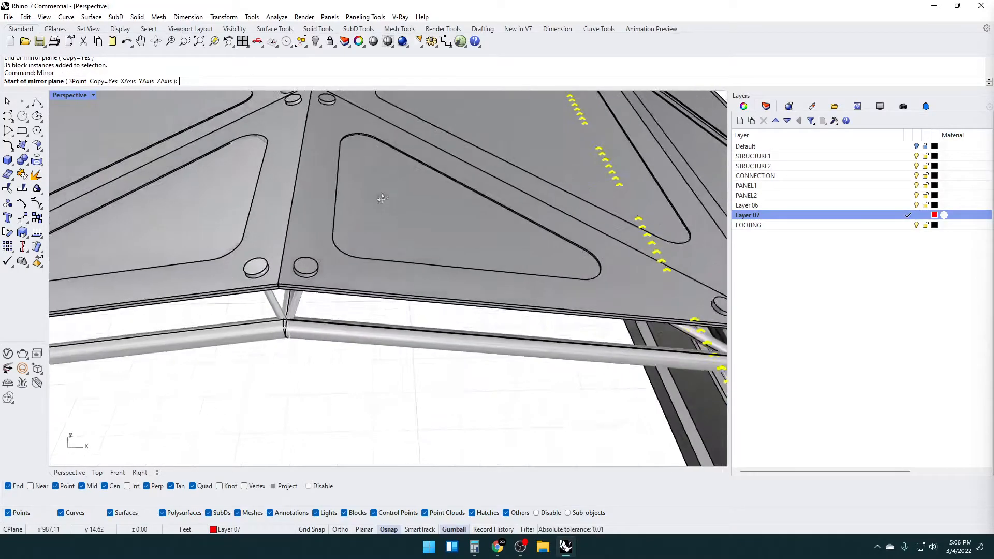
pyautogui.scroll(5, 292, 407)
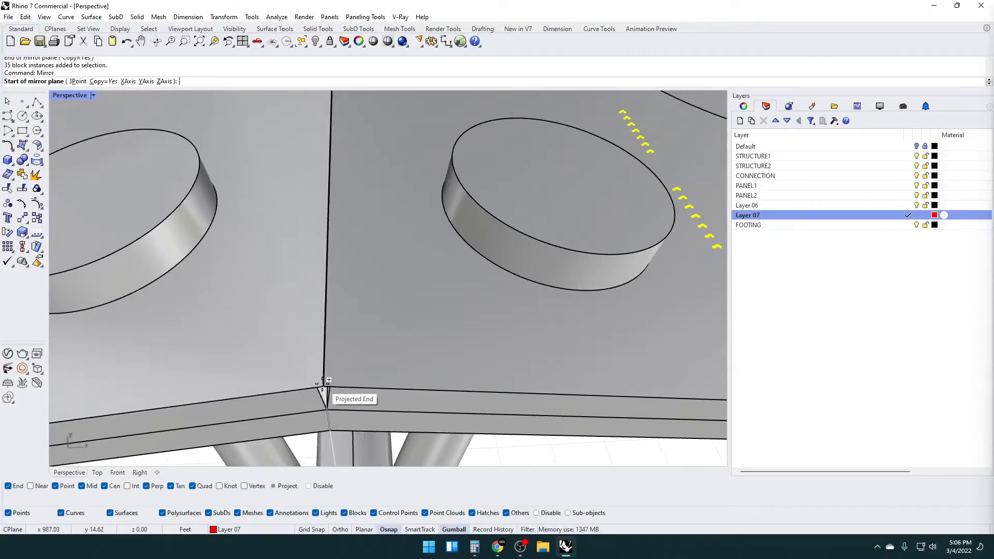
pyautogui.click(324, 388)
pyautogui.scroll(-10, 326, 396)
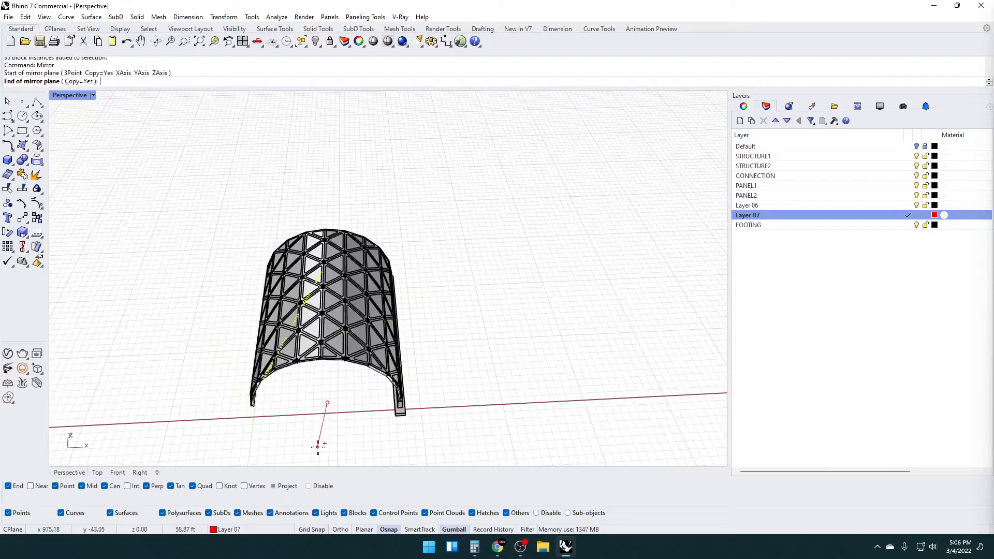
pyautogui.keyDown('shift'); pyautogui.click(326, 455); pyautogui.keyUp('shift')
pyautogui.moveTo(326, 439); pyautogui.dragTo(304, 368, button='right')
pyautogui.scroll(6, 207, 349)
# Mirror the footing solids about the vault's ridge line to the opposite side and clear the selection
pyautogui.scroll(-1, 236, 307)
pyautogui.scroll(-4, 237, 309)
pyautogui.moveTo(237, 309); pyautogui.dragTo(458, 363, button='right')
pyautogui.click(497, 300)
pyautogui.keyDown('shift'); pyautogui.click(514, 257); pyautogui.keyUp('shift')
pyautogui.keyDown('shift'); pyautogui.click(536, 371); pyautogui.keyUp('shift')
pyautogui.scroll(-6, 487, 331)
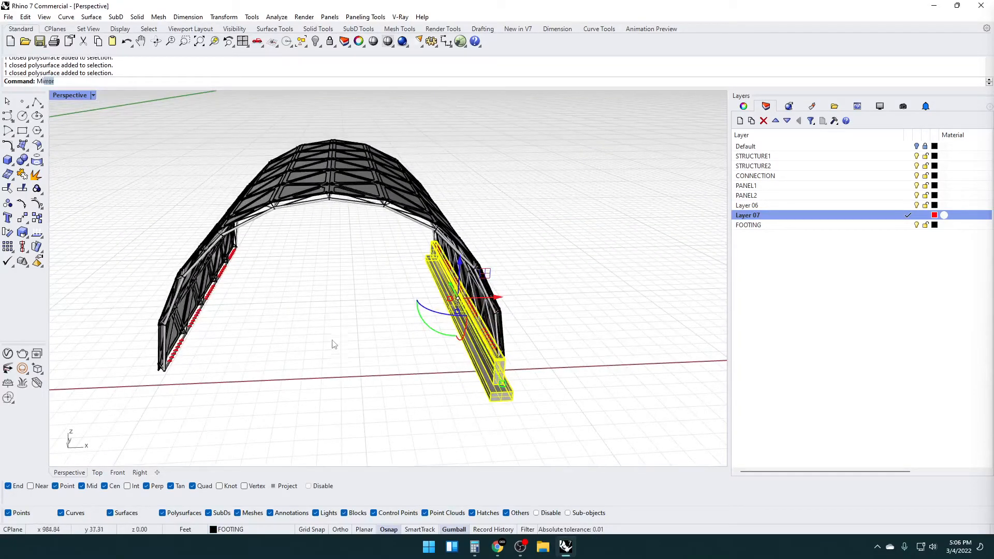
pyautogui.press('Return')
pyautogui.scroll(10, 331, 285)
pyautogui.moveTo(297, 265); pyautogui.dragTo(331, 294, button='right')
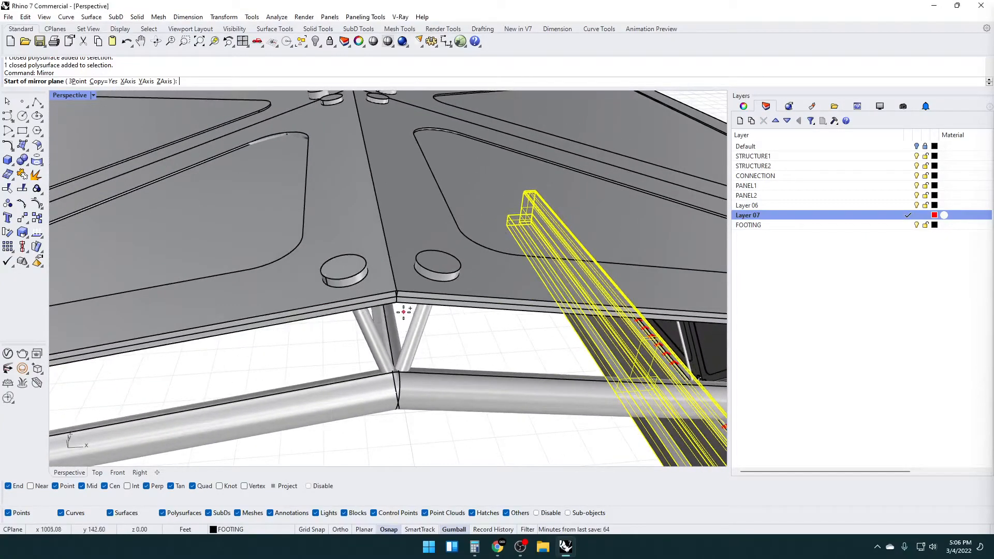
pyautogui.scroll(4, 401, 310)
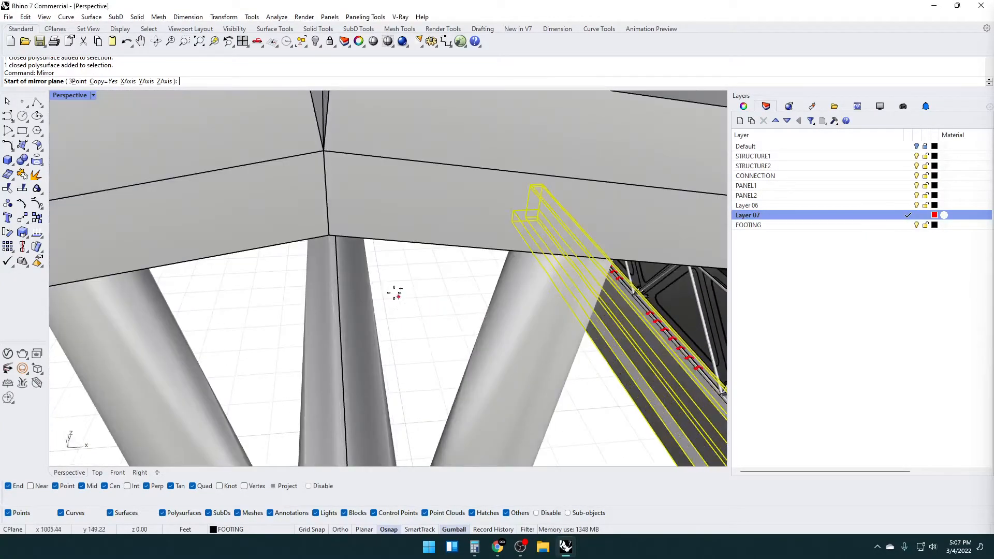
pyautogui.scroll(-5, 336, 253)
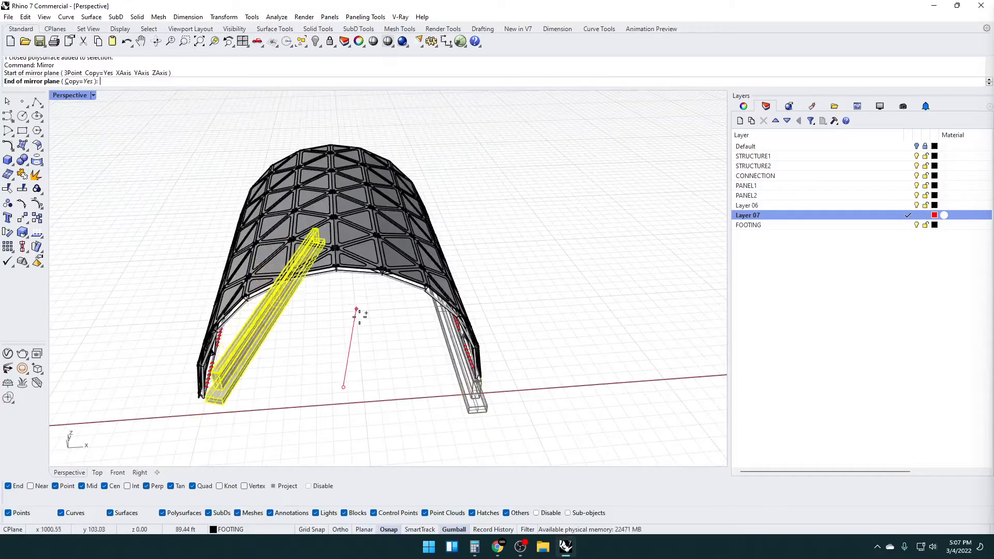
pyautogui.click(309, 390)
pyautogui.press('Escape')
pyautogui.moveTo(310, 390); pyautogui.dragTo(430, 354, button='right')
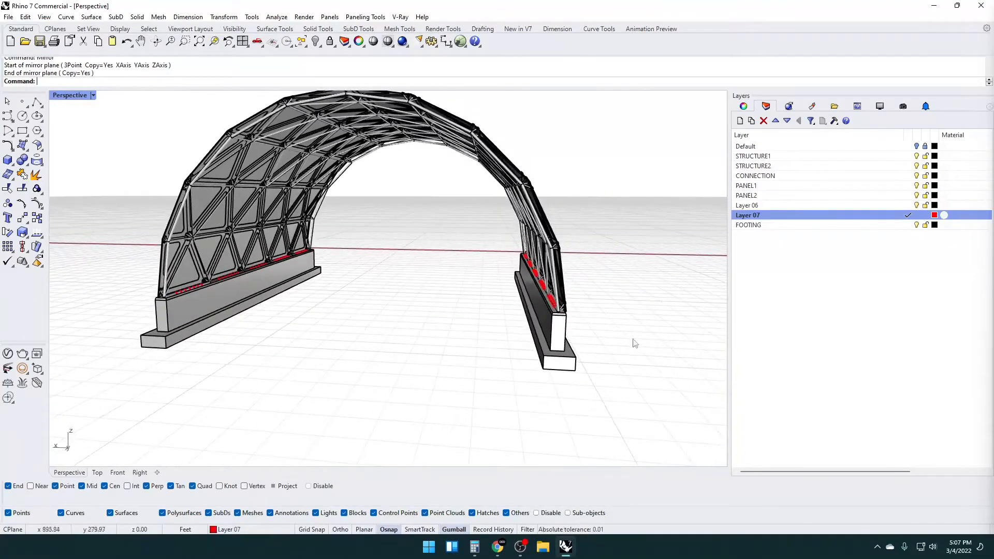
# Change the colour of Layer 07 to Dark Gray
pyautogui.click(935, 215)
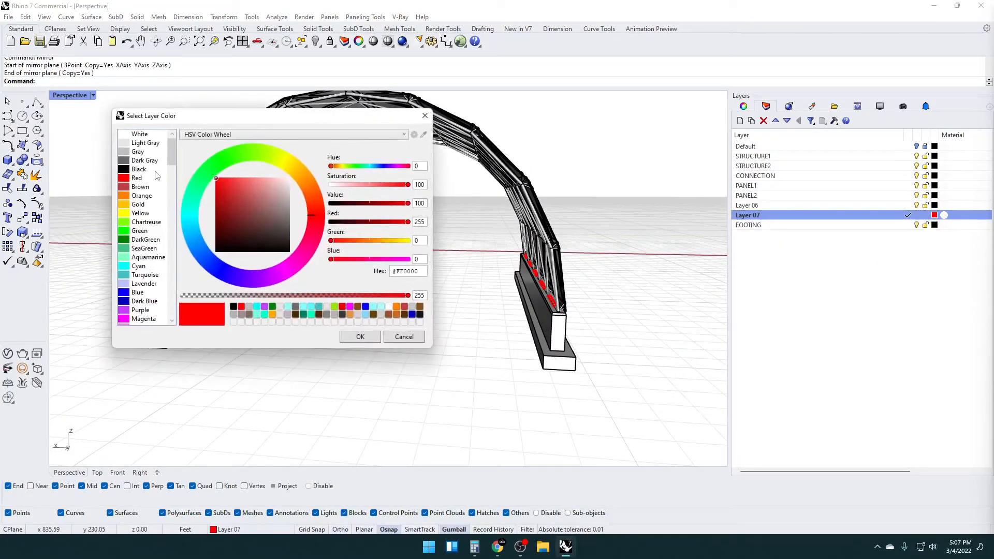
pyautogui.doubleClick(146, 163)
pyautogui.moveTo(314, 295); pyautogui.dragTo(417, 336, button='right')
pyautogui.keyDown('shift'); pyautogui.moveTo(418, 336); pyautogui.dragTo(200, 290, button='right'); pyautogui.keyUp('shift')
pyautogui.moveTo(225, 222); pyautogui.dragTo(245, 300, button='right')
pyautogui.scroll(-2, 228, 235)
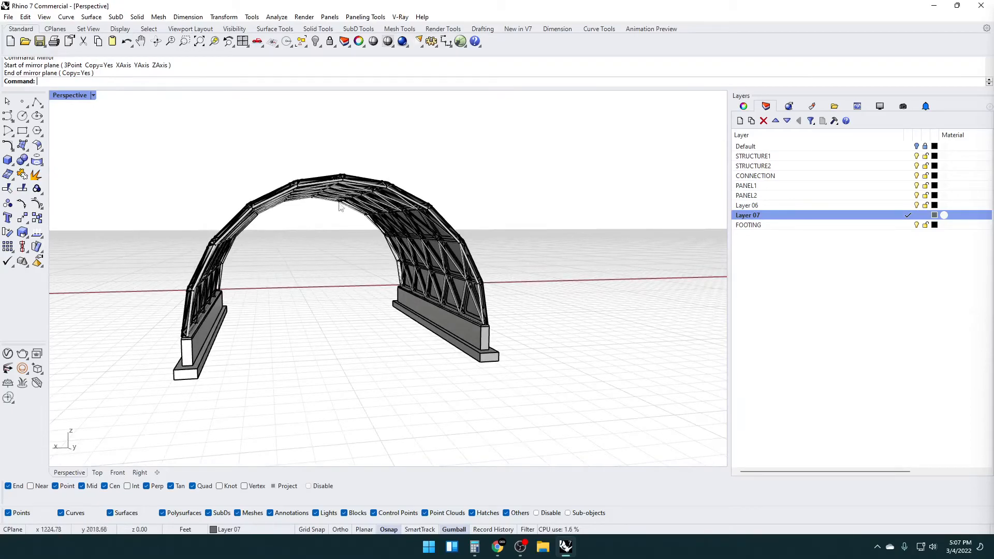
# Create a 1' high floor slab box from one footing's outer top corner to the diagonally opposite end of the other footing
pyautogui.moveTo(183, 356); pyautogui.dragTo(237, 296, button='right')
pyautogui.scroll(5, 178, 355)
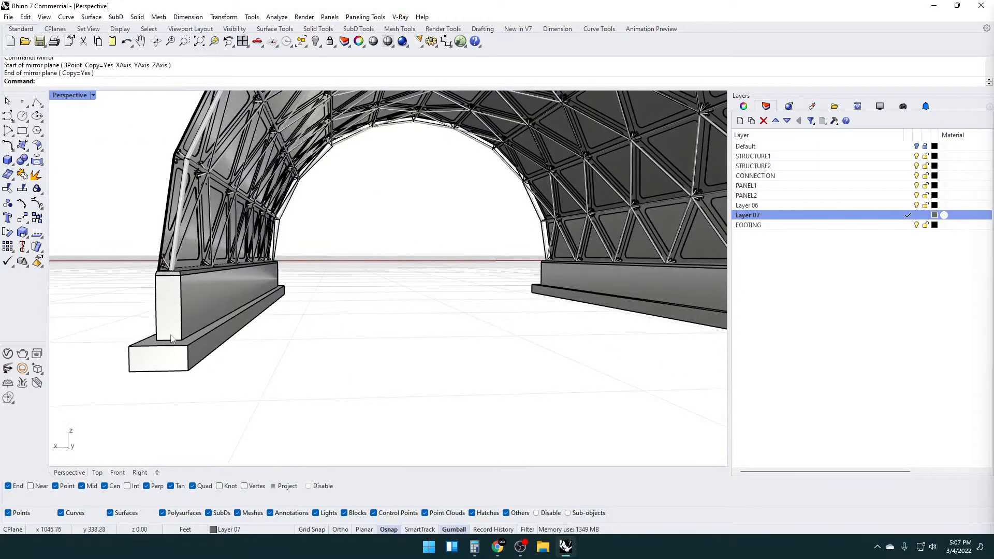
pyautogui.click(8, 160)
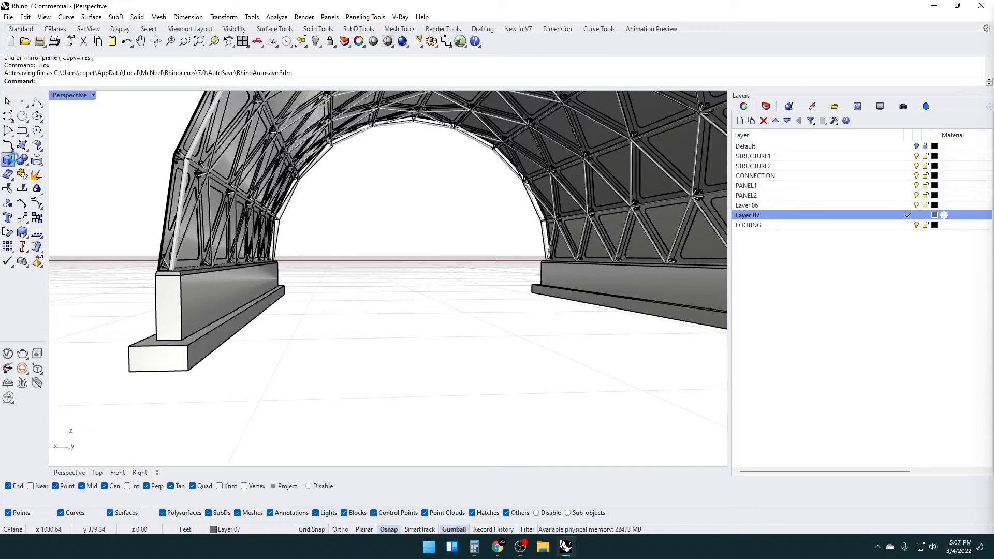
pyautogui.click(128, 349)
pyautogui.scroll(-6, 445, 325)
pyautogui.moveTo(470, 316); pyautogui.dragTo(417, 355, button='right')
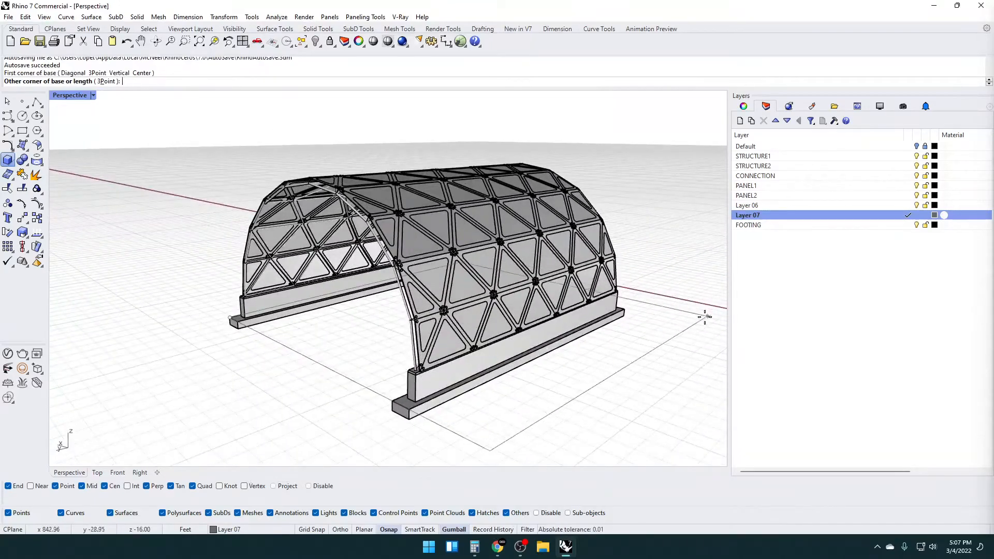
pyautogui.moveTo(708, 316); pyautogui.dragTo(588, 318, button='right')
pyautogui.scroll(5, 539, 310)
pyautogui.click(516, 290)
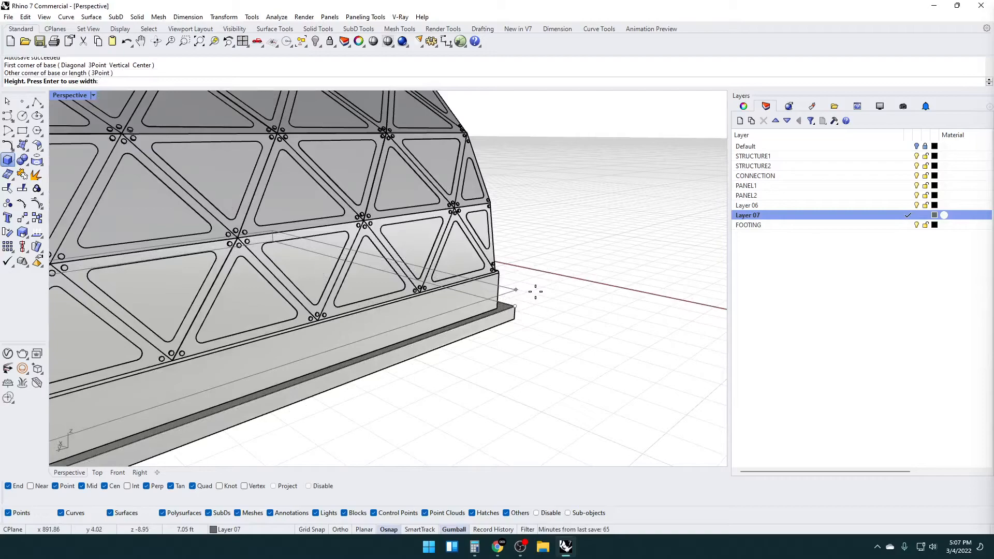
pyautogui.write('6"')
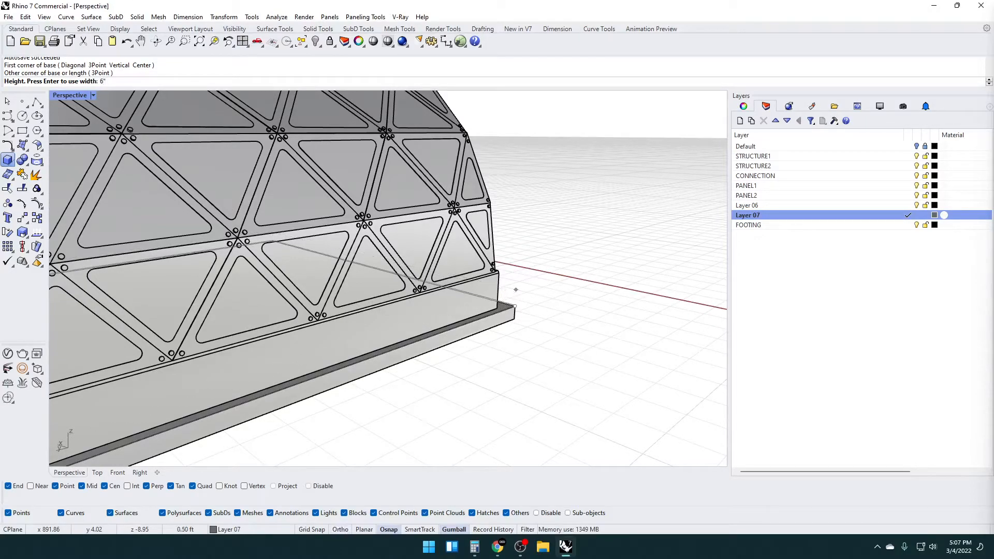
pyautogui.press('Return')
pyautogui.scroll(-5, 535, 295)
pyautogui.moveTo(398, 306); pyautogui.dragTo(432, 288, button='right')
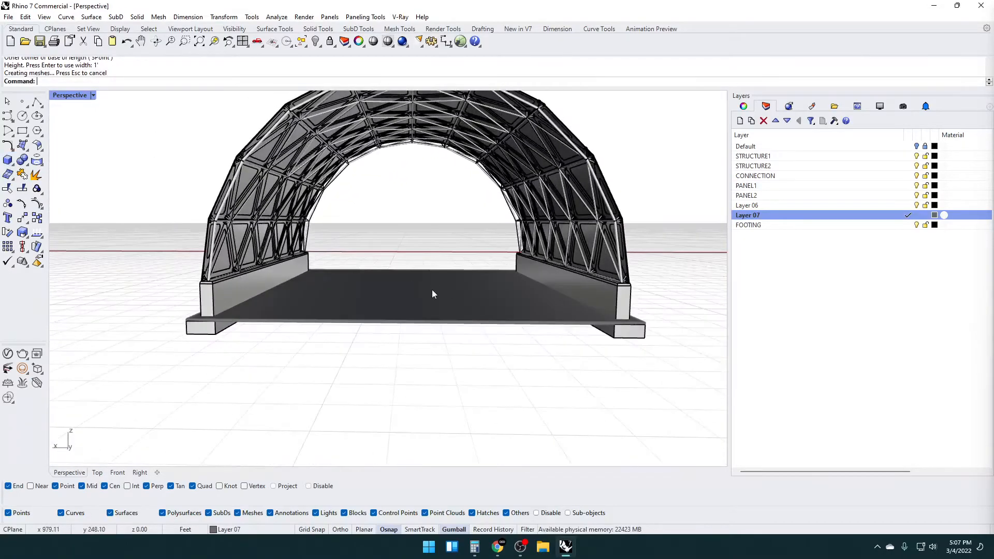
# Select a single face of the floor slab, shift it slightly, and check the slab against the footings from below
pyautogui.scroll(3, 431, 287)
pyautogui.keyDown('shift'); pyautogui.moveTo(192, 315); pyautogui.dragTo(294, 340, button='right'); pyautogui.keyUp('shift')
pyautogui.scroll(5, 266, 300)
pyautogui.scroll(-2, 345, 311)
pyautogui.click(294, 341)
pyautogui.scroll(-2, 392, 307)
pyautogui.moveTo(453, 261); pyautogui.dragTo(458, 253)
pyautogui.click(425, 219)
pyautogui.scroll(-5, 428, 259)
pyautogui.scroll(2, 370, 275)
pyautogui.keyDown('shift'); pyautogui.moveTo(428, 260); pyautogui.dragTo(171, 228, button='right'); pyautogui.keyUp('shift')
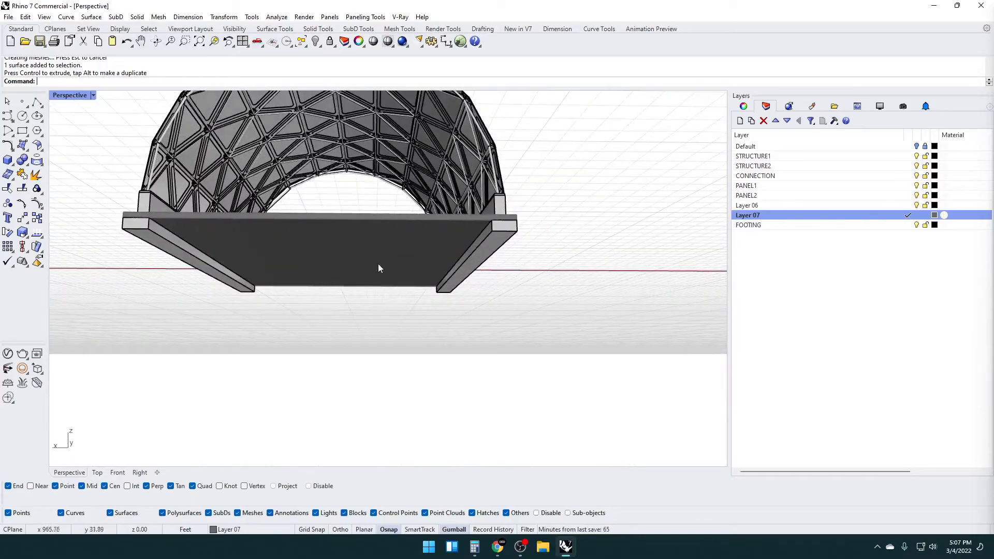
# Clear the floor slab selection and switch the Perspective viewport to the Rendered display mode to view the whole vault
pyautogui.moveTo(310, 245); pyautogui.dragTo(349, 315, button='right')
pyautogui.click(328, 304)
pyautogui.press('Escape')
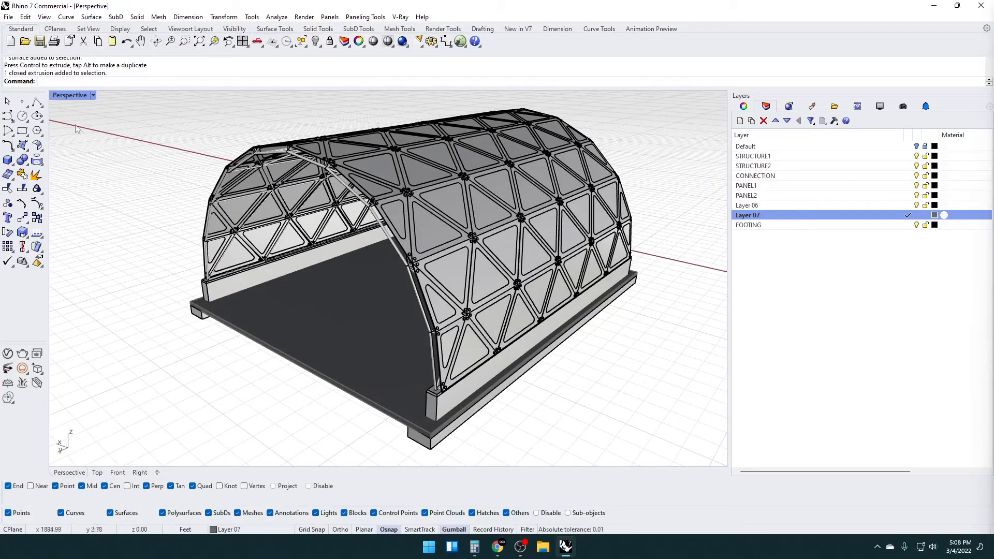
pyautogui.click(58, 99)
pyautogui.click(78, 156)
pyautogui.moveTo(289, 255); pyautogui.dragTo(262, 263, button='right')
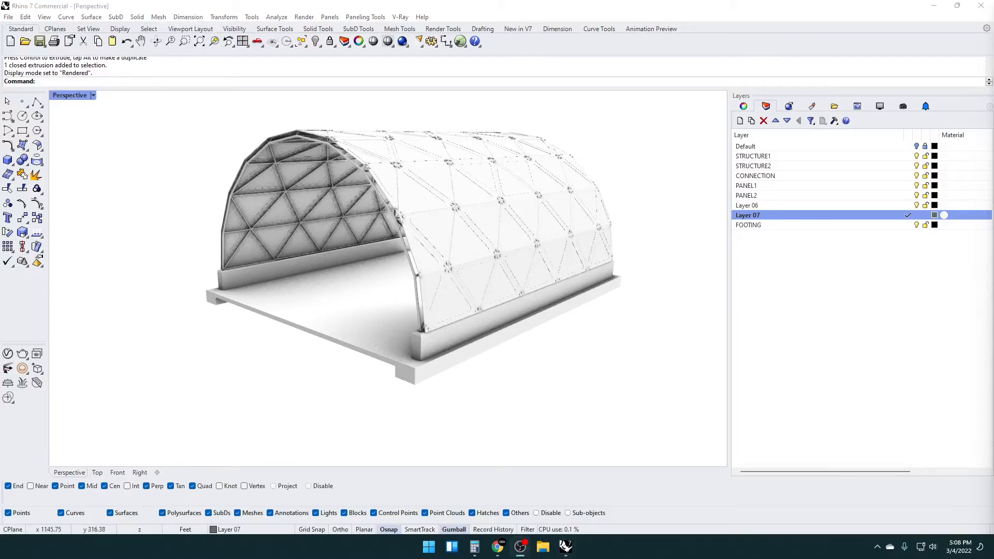
pyautogui.scroll(-4, 320, 319)
pyautogui.moveTo(322, 320); pyautogui.dragTo(309, 345, button='right')
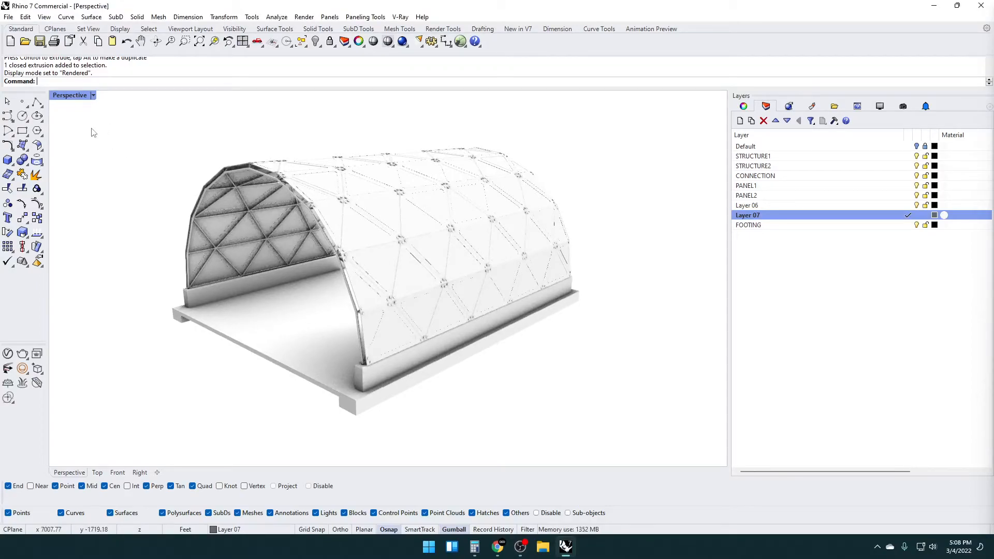
# Create a V-Ray PBR material named STRUCTURE and show its settings
pyautogui.click(9, 354)
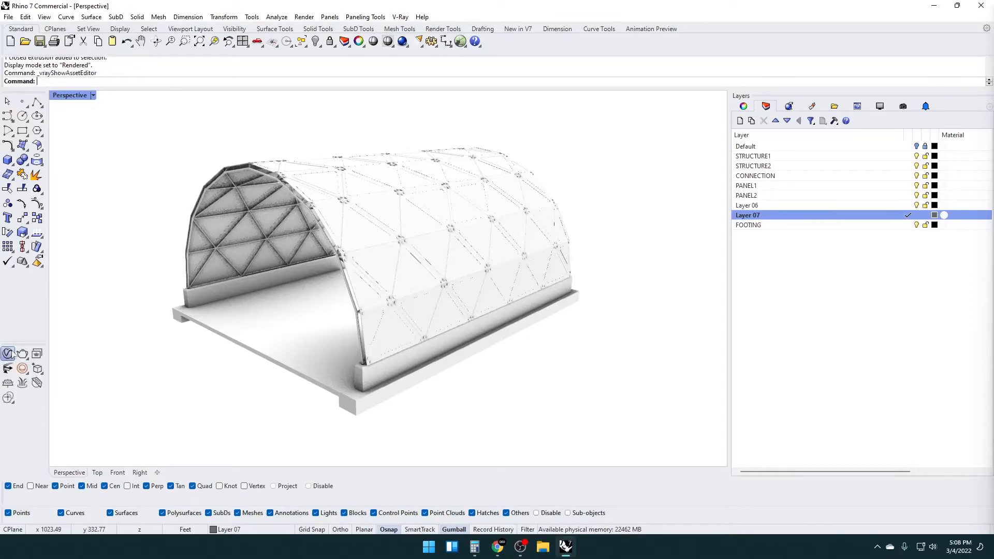
pyautogui.moveTo(440, 98); pyautogui.dragTo(337, 113)
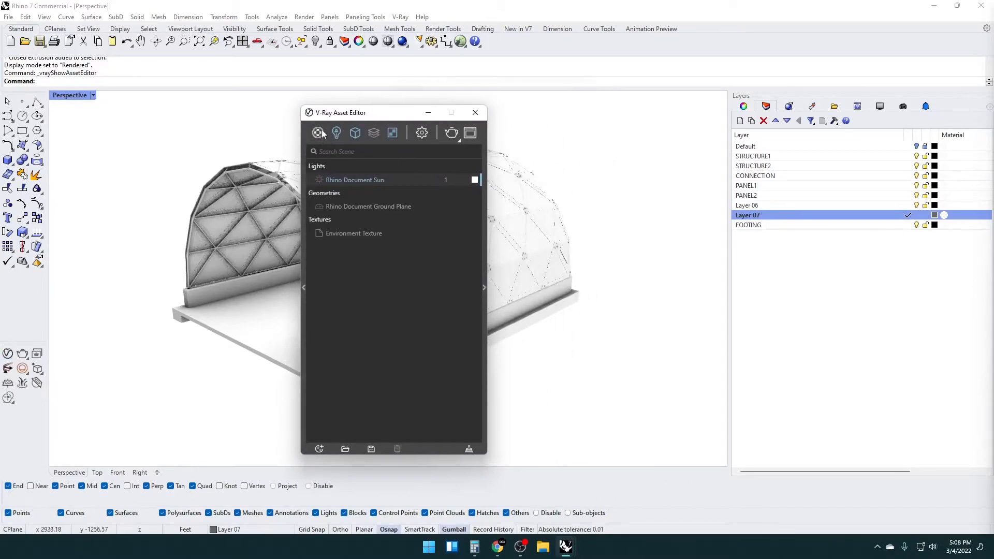
pyautogui.click(322, 130)
pyautogui.click(328, 161)
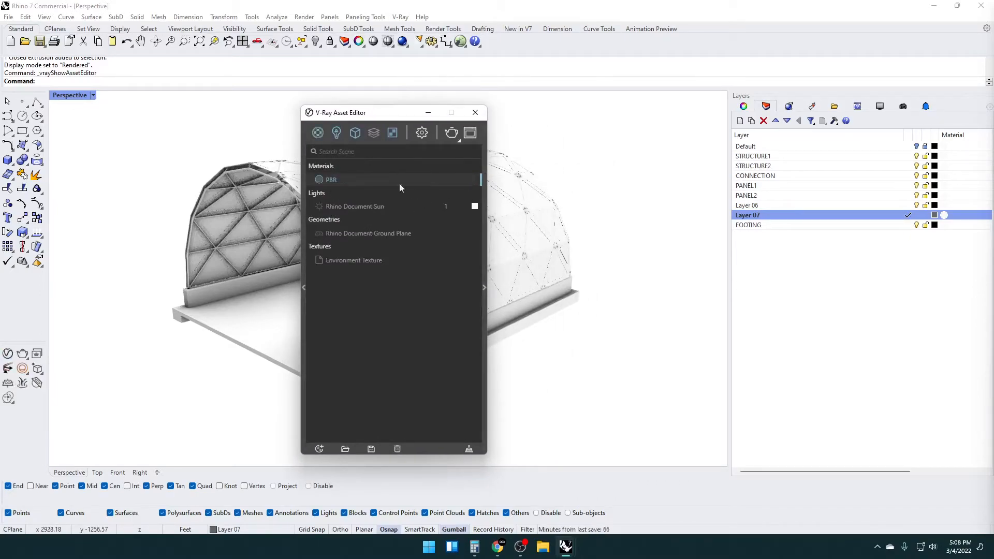
pyautogui.moveTo(346, 180); pyautogui.dragTo(300, 175)
pyautogui.write('STRUCTURE')
pyautogui.click(481, 201)
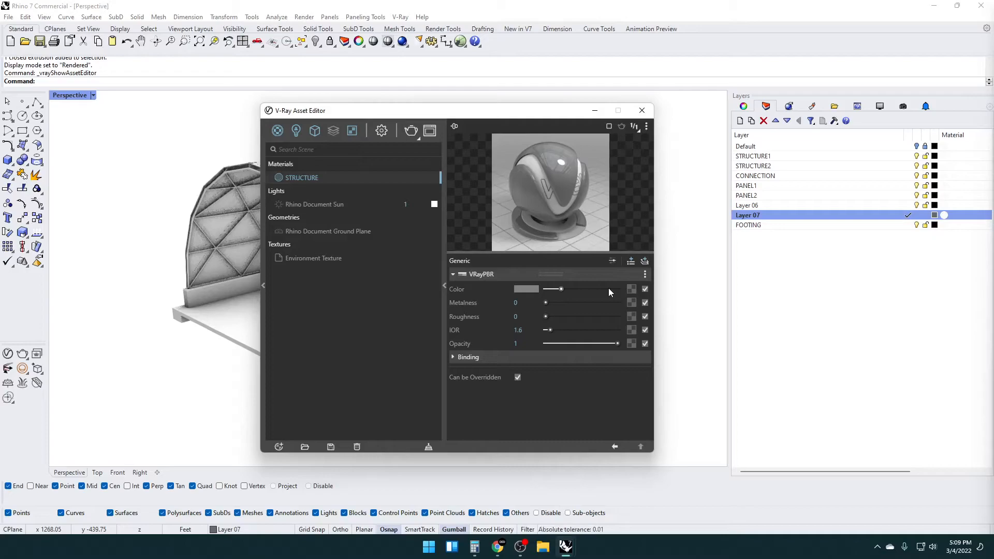
# Give the STRUCTURE material a near-white colour, metalness 1 and roughness 0.2
pyautogui.moveTo(605, 289)
pyautogui.mouseDown()
pyautogui.moveTo(623, 287)
pyautogui.moveTo(607, 290)
pyautogui.mouseUp()
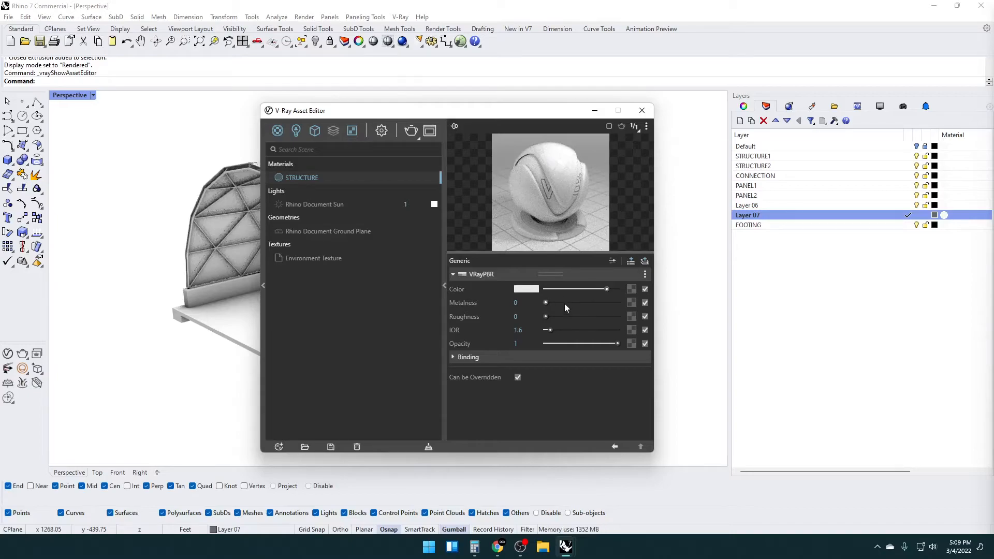
pyautogui.click(557, 315)
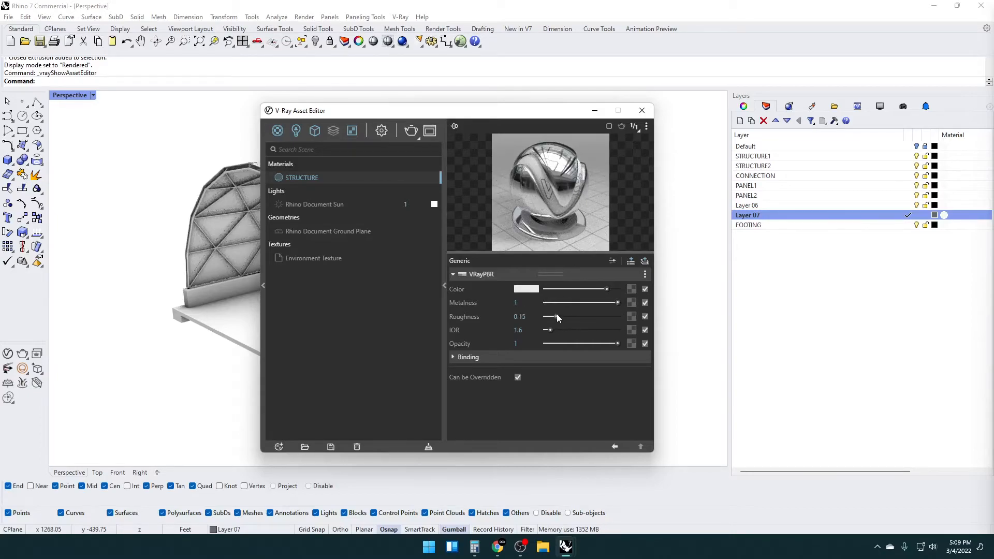
pyautogui.moveTo(558, 315); pyautogui.dragTo(561, 316)
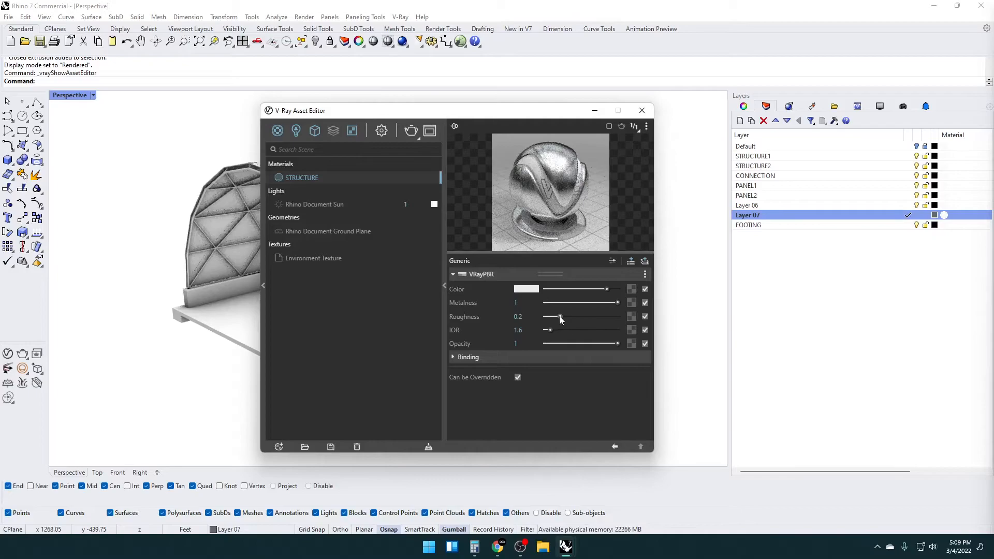
pyautogui.click(642, 110)
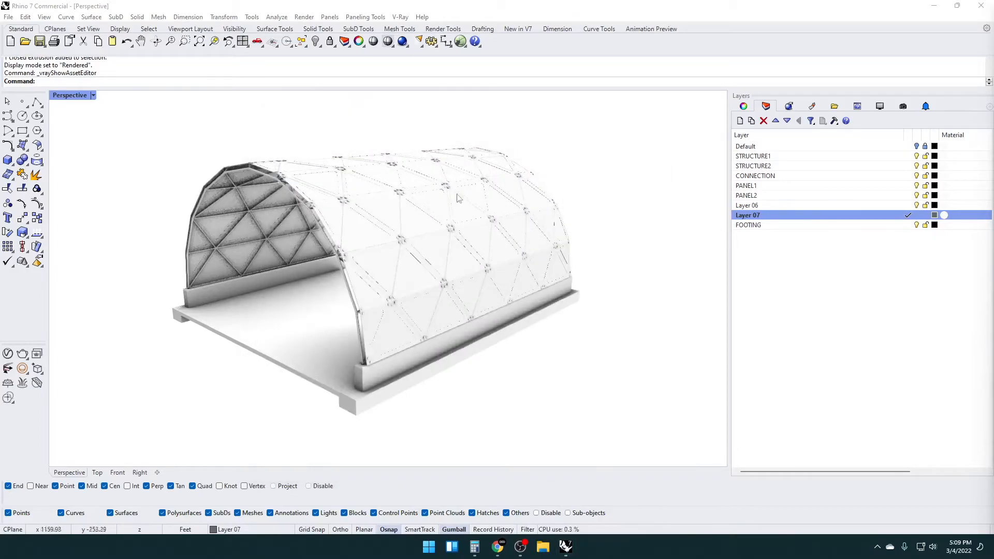
# Assign the STRUCTURE material to the STRUCTURE1 layer and inspect the vault's frame up close
pyautogui.click(8, 354)
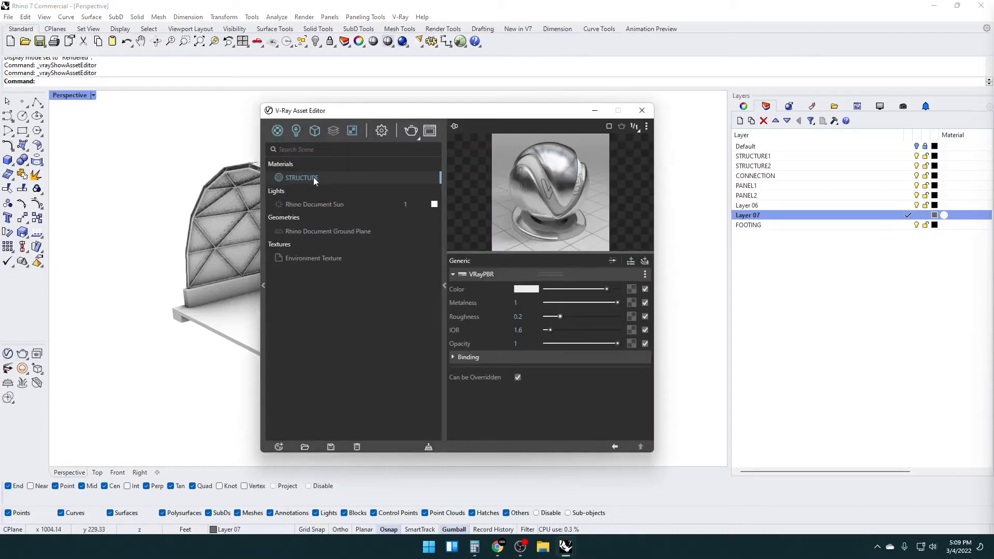
pyautogui.moveTo(307, 177); pyautogui.dragTo(955, 161)
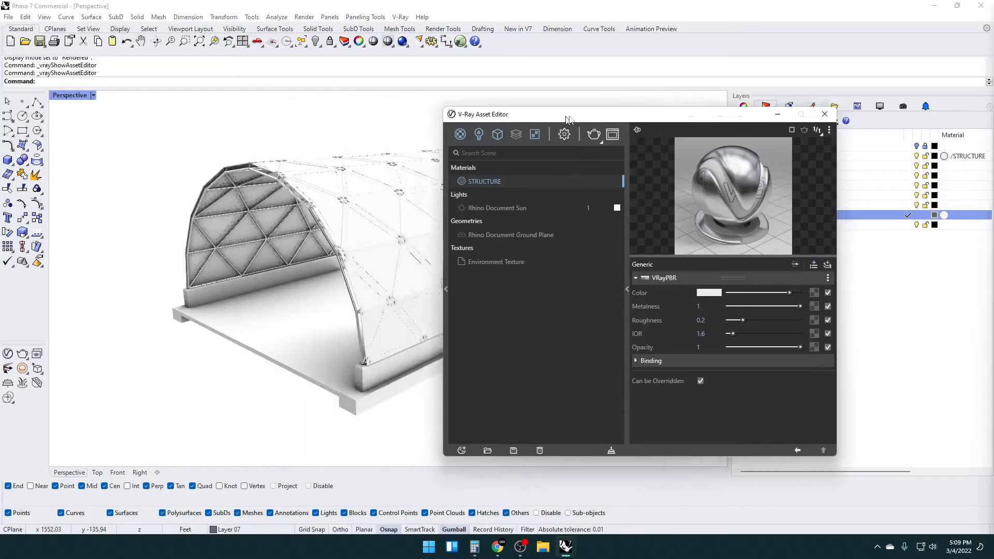
pyautogui.moveTo(315, 110); pyautogui.dragTo(566, 97)
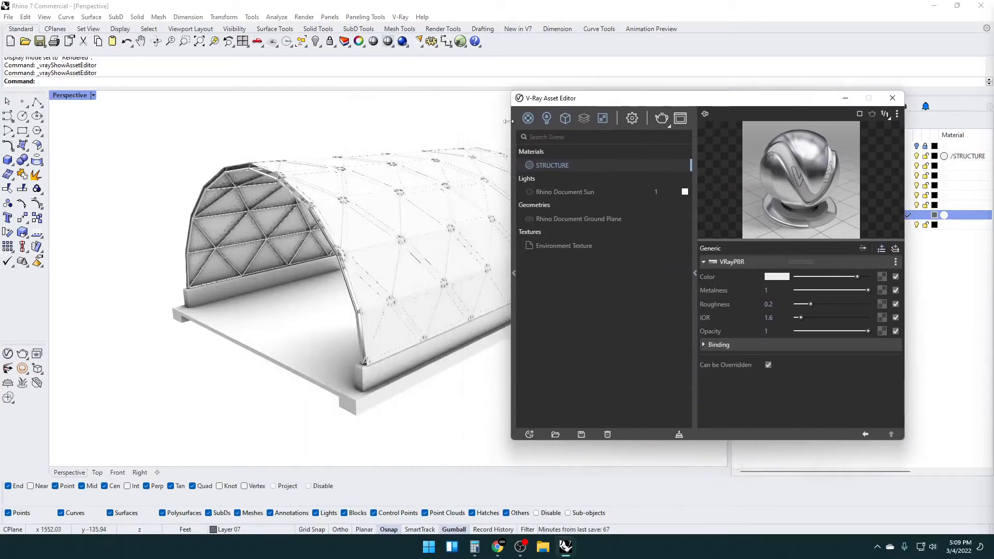
pyautogui.moveTo(207, 223); pyautogui.dragTo(256, 219, button='right')
pyautogui.scroll(6, 256, 219)
pyautogui.moveTo(160, 219); pyautogui.dragTo(282, 223, button='right')
# Duplicate the STRUCTURE material and darken the copy's colour to a mid grey
pyautogui.rightClick(545, 163)
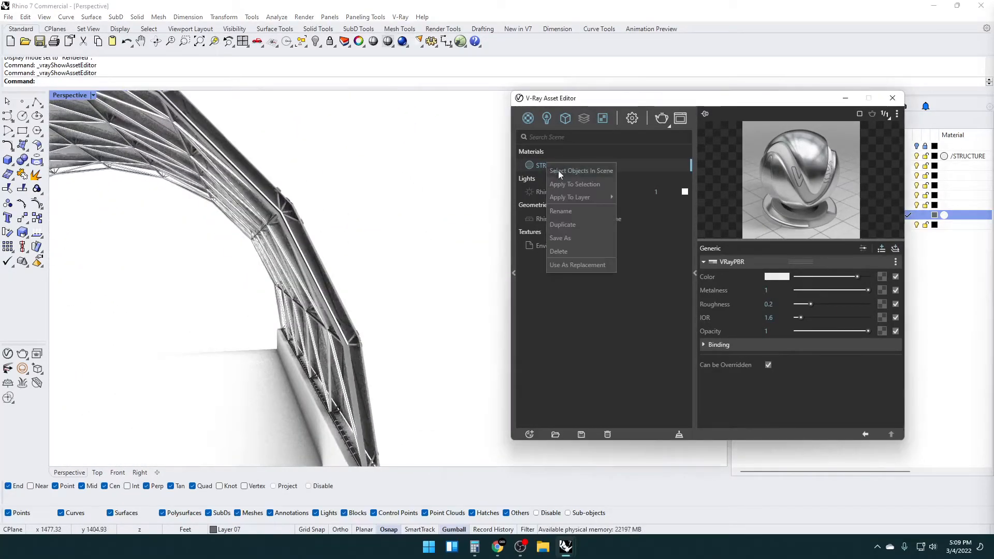
pyautogui.moveTo(583, 197)
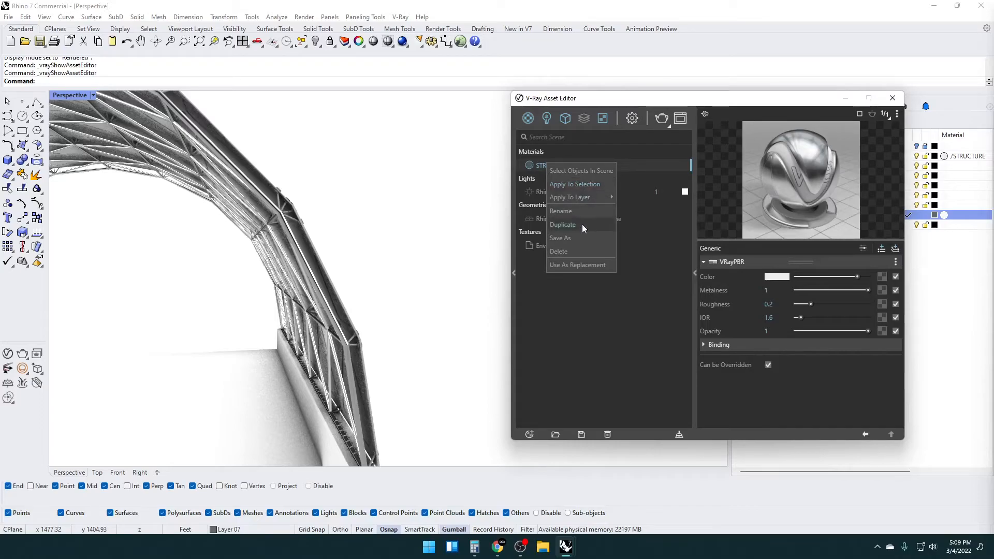
pyautogui.click(582, 224)
pyautogui.click(576, 182)
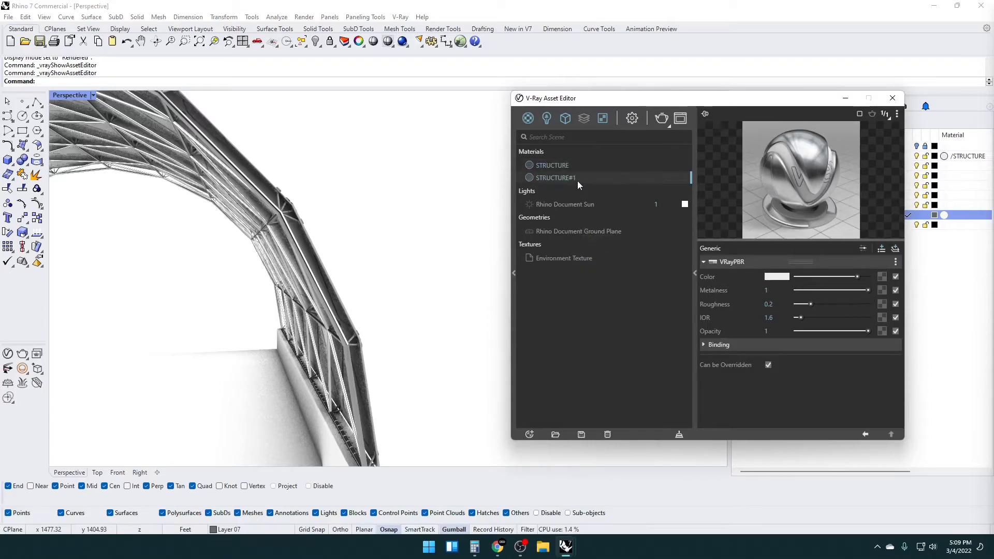
pyautogui.click(833, 274)
pyautogui.moveTo(832, 276); pyautogui.dragTo(828, 275)
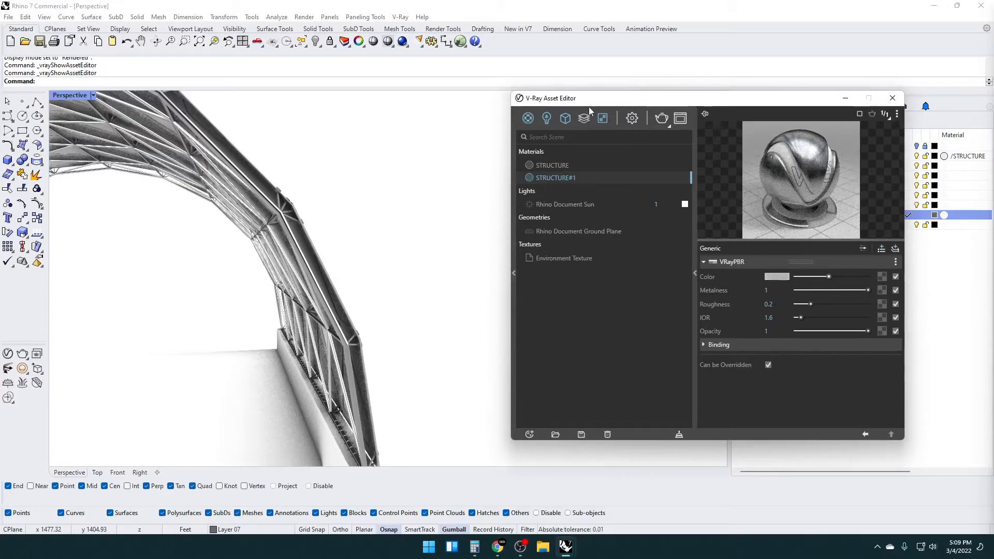
# Assign the STRUCTURE material to the STRUCTURE2 layer and STRUCTURE#1 to the CONNECTION layer
pyautogui.moveTo(587, 98); pyautogui.dragTo(431, 80)
pyautogui.moveTo(598, 85); pyautogui.dragTo(533, 87)
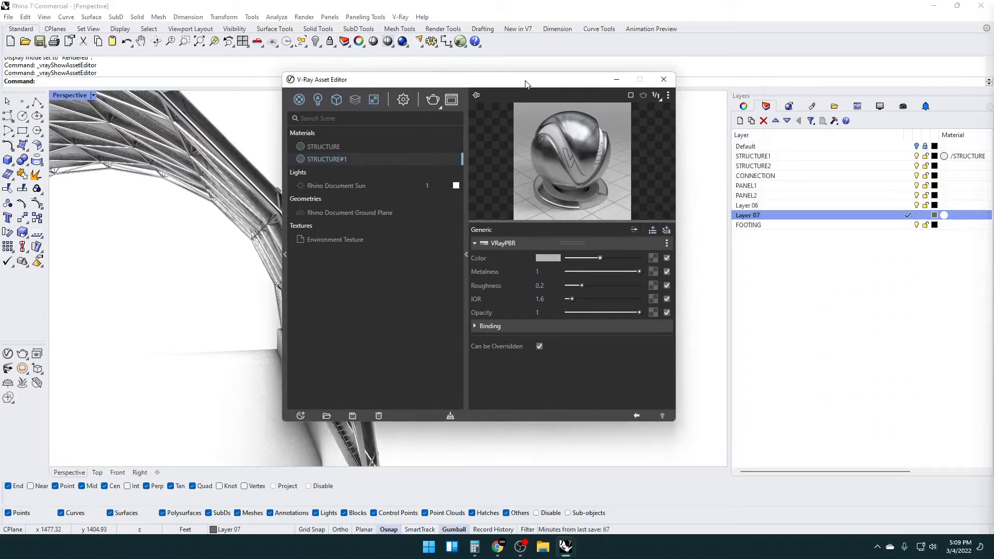
pyautogui.moveTo(673, 184); pyautogui.dragTo(885, 180)
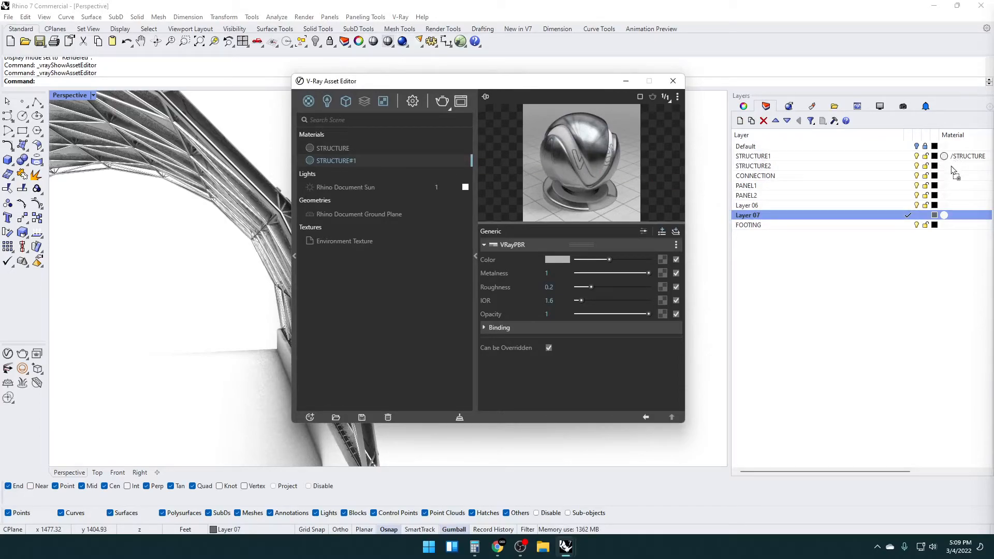
pyautogui.moveTo(952, 167); pyautogui.dragTo(952, 166)
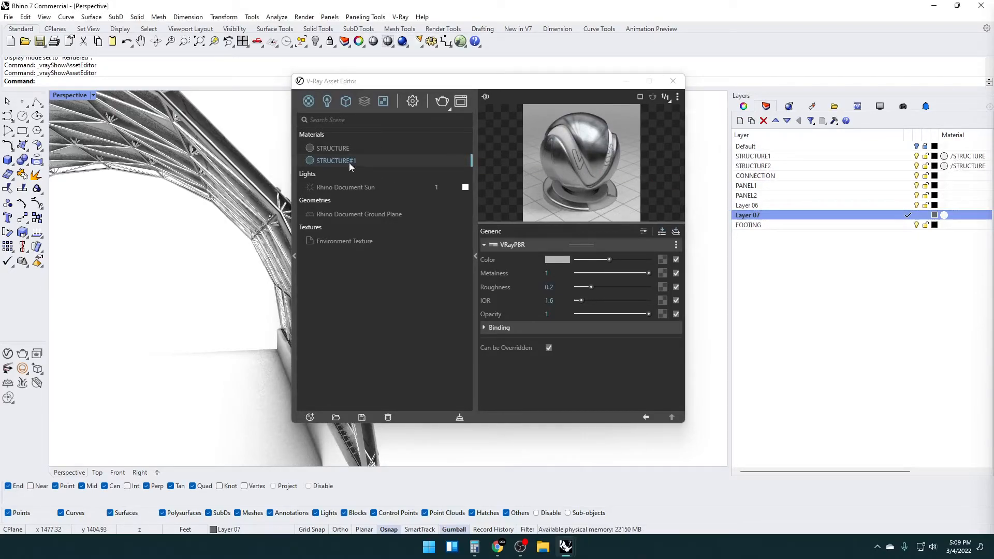
pyautogui.moveTo(348, 163); pyautogui.dragTo(723, 212)
pyautogui.moveTo(944, 208); pyautogui.dragTo(946, 177)
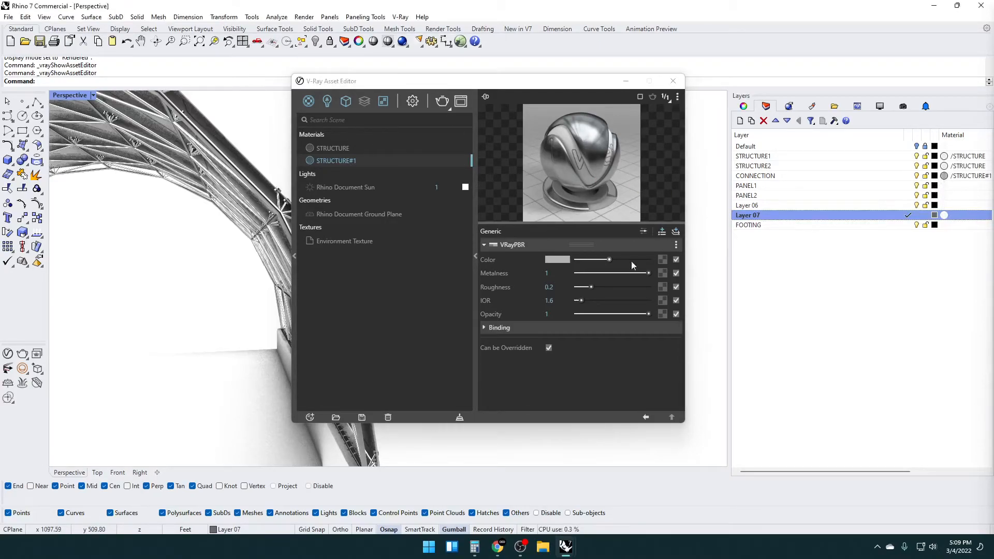
# Try a lighter colour for STRUCTURE#1, settle on dark grey, and check the connectors across the vault
pyautogui.moveTo(632, 261); pyautogui.dragTo(641, 260)
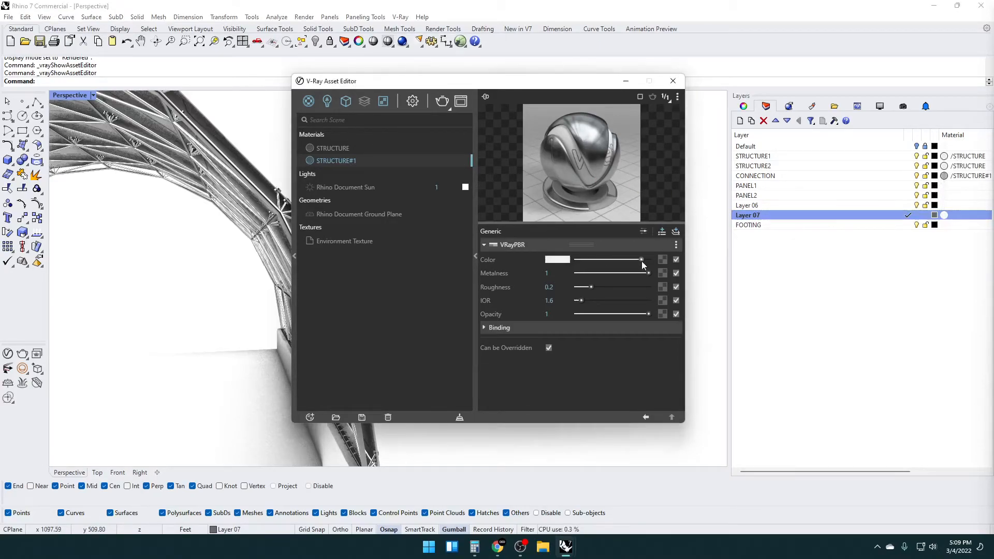
pyautogui.click(589, 260)
pyautogui.moveTo(400, 86); pyautogui.dragTo(507, 90)
pyautogui.moveTo(288, 209); pyautogui.dragTo(161, 280, button='right')
pyautogui.moveTo(558, 87); pyautogui.dragTo(462, 52)
pyautogui.moveTo(146, 234); pyautogui.dragTo(193, 343, button='right')
pyautogui.scroll(3, 186, 235)
pyautogui.scroll(-4, 213, 257)
pyautogui.scroll(-6, 239, 331)
pyautogui.scroll(6, 207, 339)
pyautogui.scroll(-2, 200, 320)
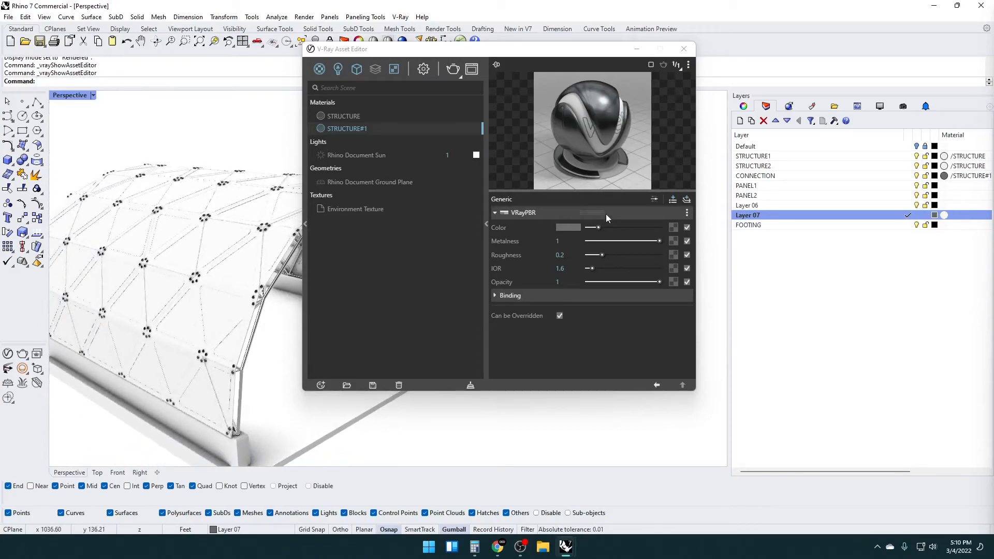
# Create another V-Ray PBR material and name it PANEL1
pyautogui.rightClick(318, 72)
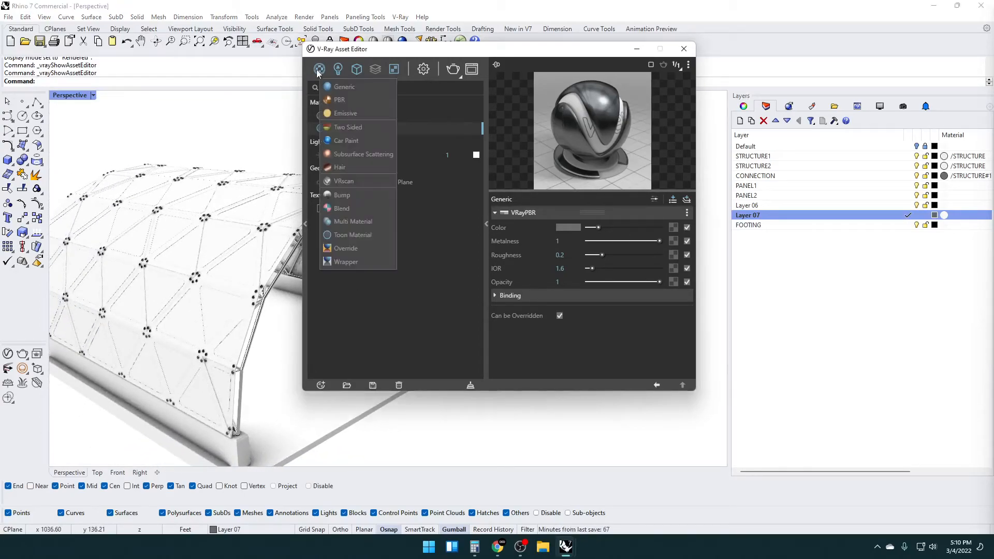
pyautogui.click(336, 104)
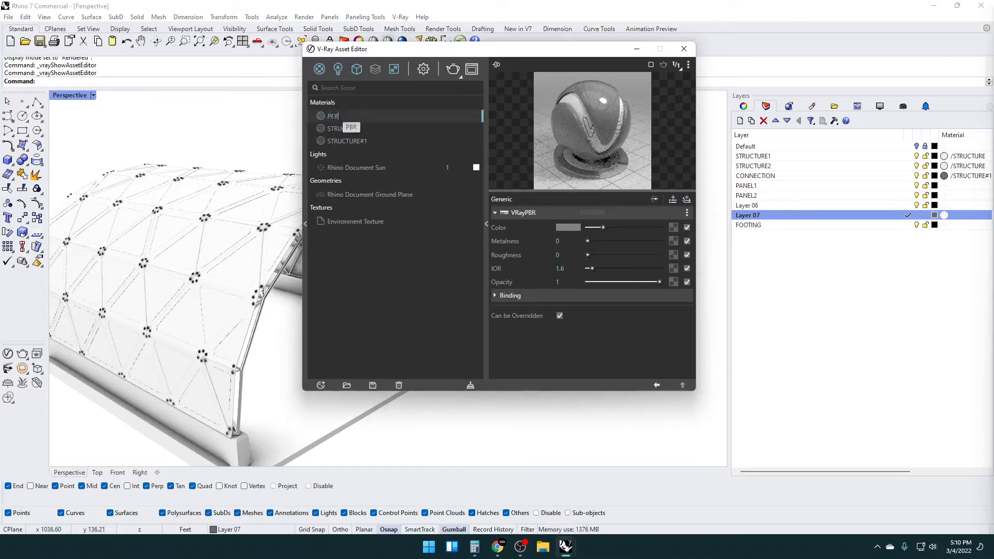
pyautogui.write('L1')
pyautogui.press('Return')
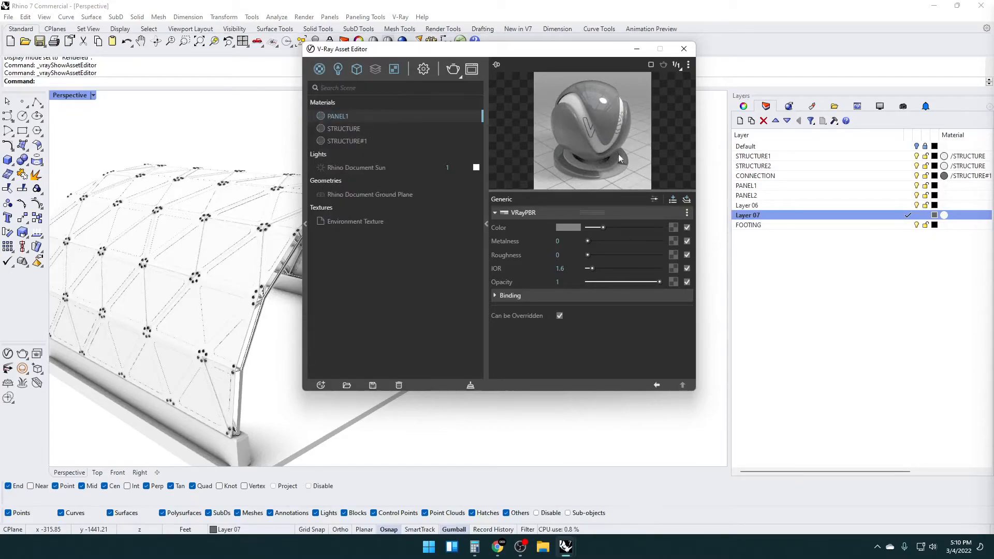
# Set the PANEL1 material to a darker grey with roughness 0.4 and assign it to the PANEL1 layer
pyautogui.moveTo(596, 228); pyautogui.dragTo(594, 228)
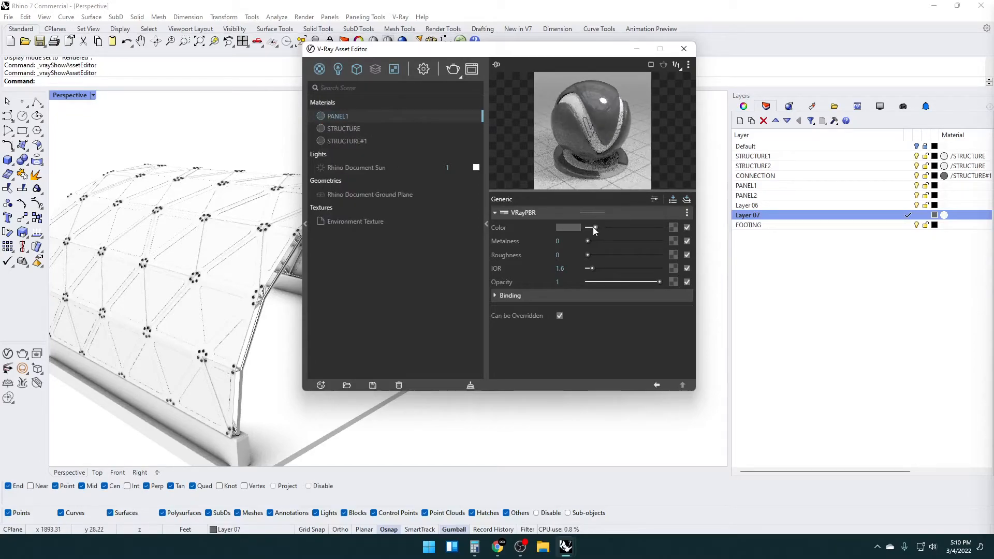
pyautogui.click(636, 254)
pyautogui.click(620, 254)
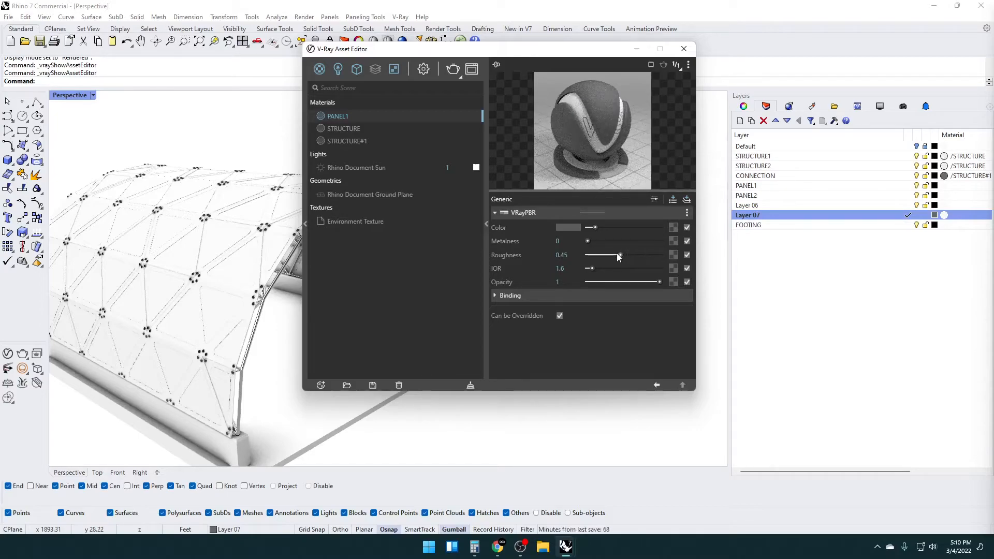
pyautogui.click(616, 255)
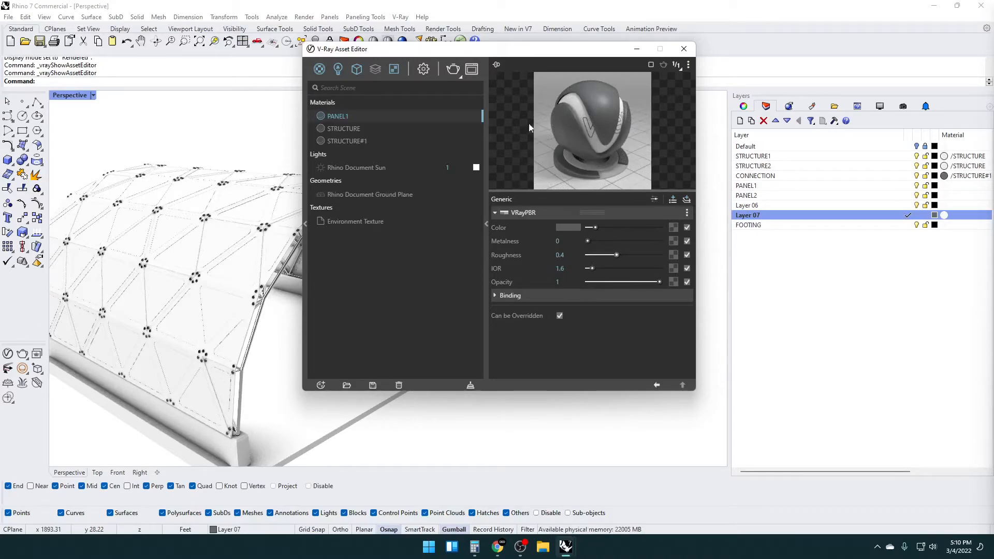
pyautogui.moveTo(341, 116); pyautogui.dragTo(816, 194)
pyautogui.moveTo(941, 187); pyautogui.dragTo(944, 187)
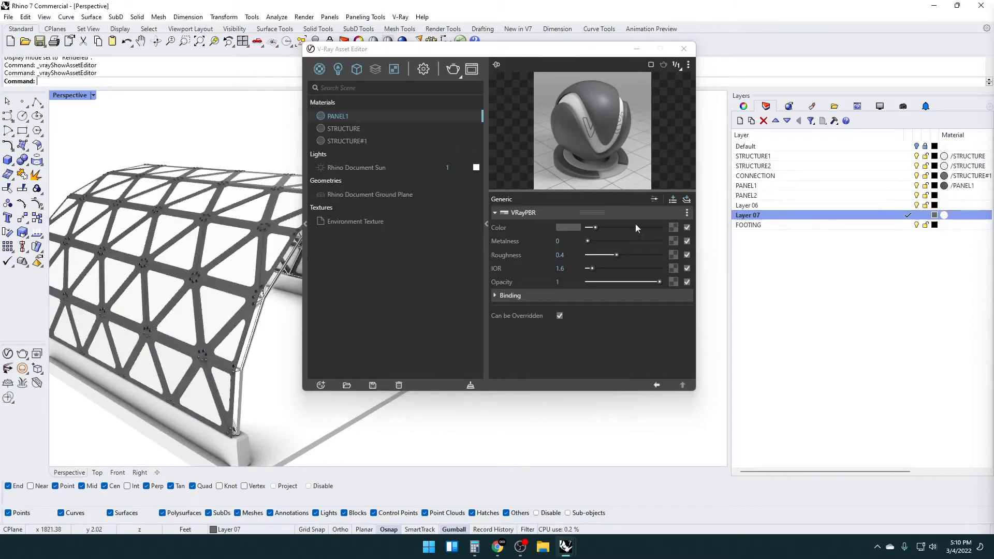
# Duplicate the PANEL1 material as a slightly darker grey copy and assign that copy to the PANEL2 layer
pyautogui.rightClick(344, 116)
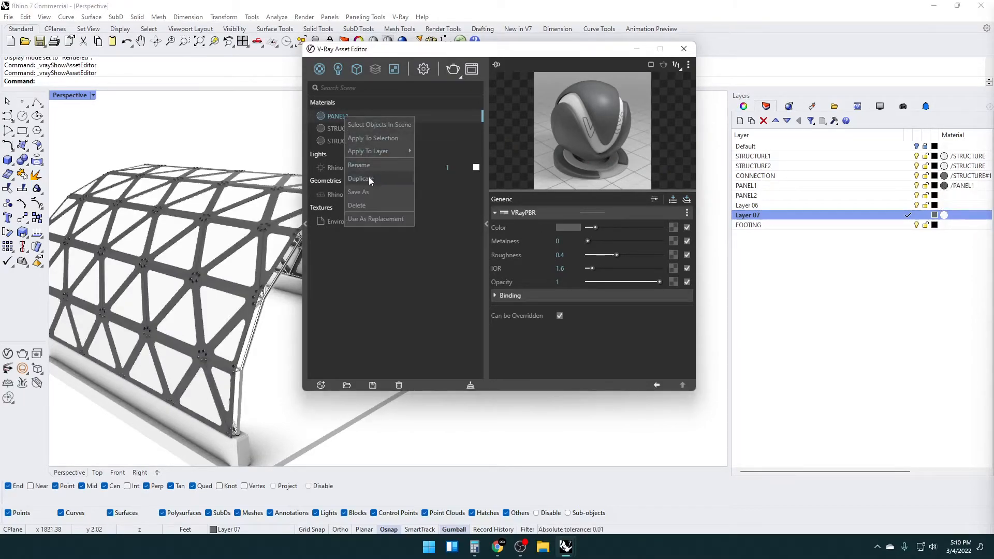
pyautogui.click(371, 176)
pyautogui.click(346, 129)
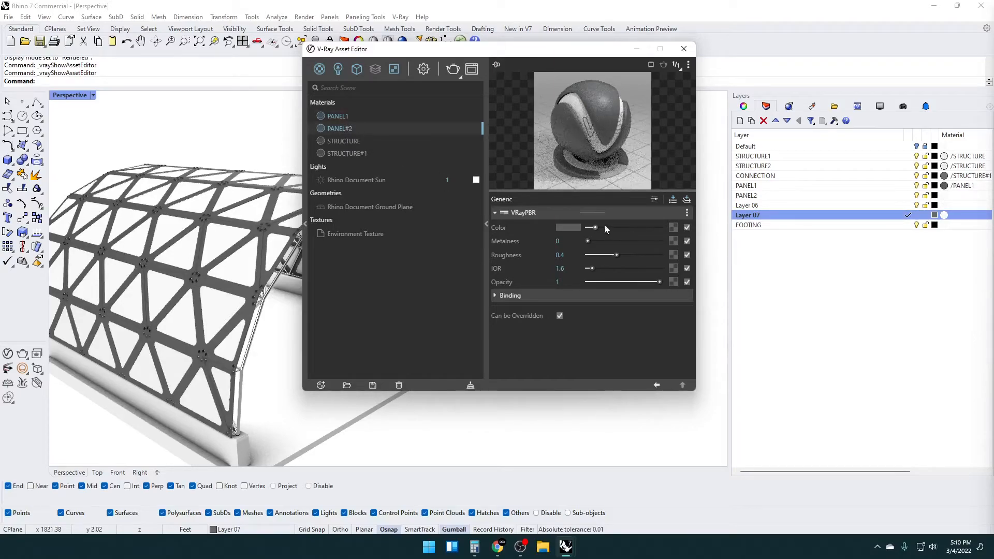
pyautogui.moveTo(594, 228); pyautogui.dragTo(593, 228)
pyautogui.moveTo(352, 132); pyautogui.dragTo(432, 141)
pyautogui.moveTo(946, 194); pyautogui.dragTo(953, 196)
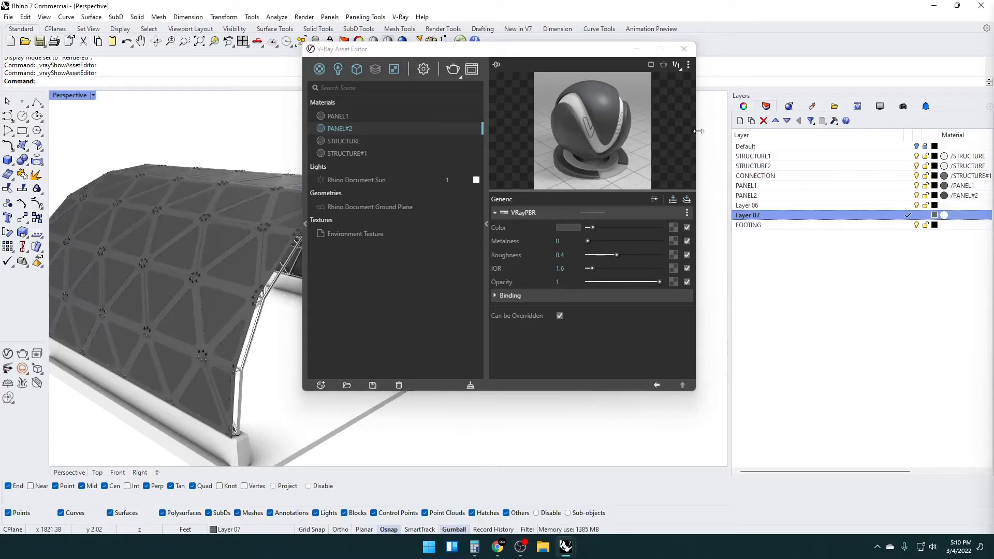
# Swap the panel materials so PANEL1 is on the PANEL2 layer and PANEL#2 on the PANEL1 layer, and check the vault
pyautogui.moveTo(478, 49); pyautogui.dragTo(521, 42)
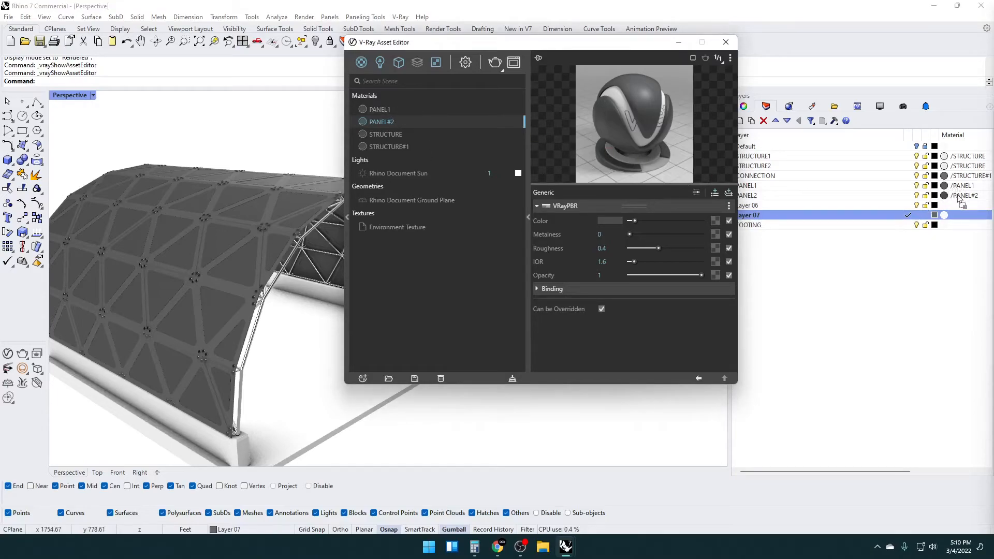
pyautogui.moveTo(958, 196); pyautogui.dragTo(958, 196)
pyautogui.moveTo(381, 112); pyautogui.dragTo(966, 193)
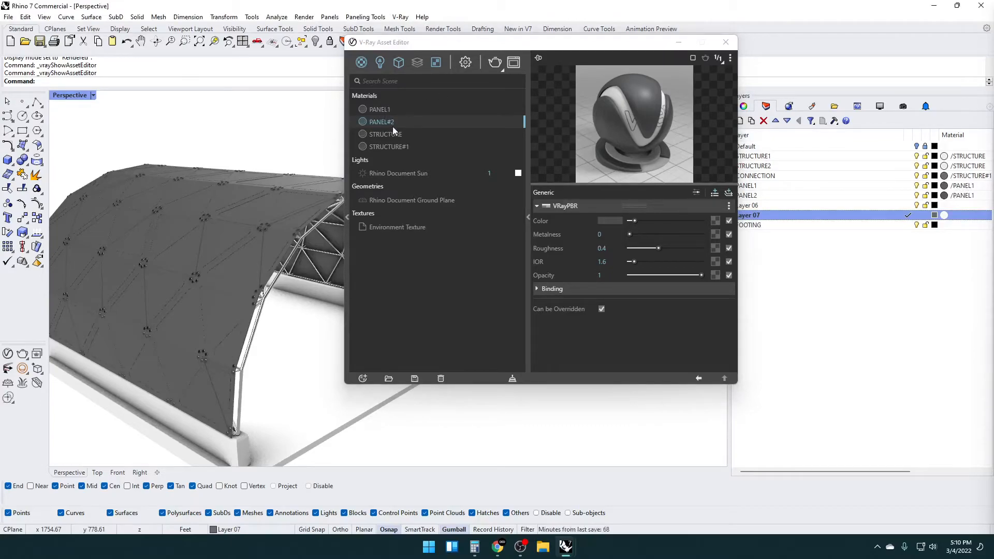
pyautogui.moveTo(390, 124); pyautogui.dragTo(898, 214)
pyautogui.moveTo(959, 193); pyautogui.dragTo(957, 187)
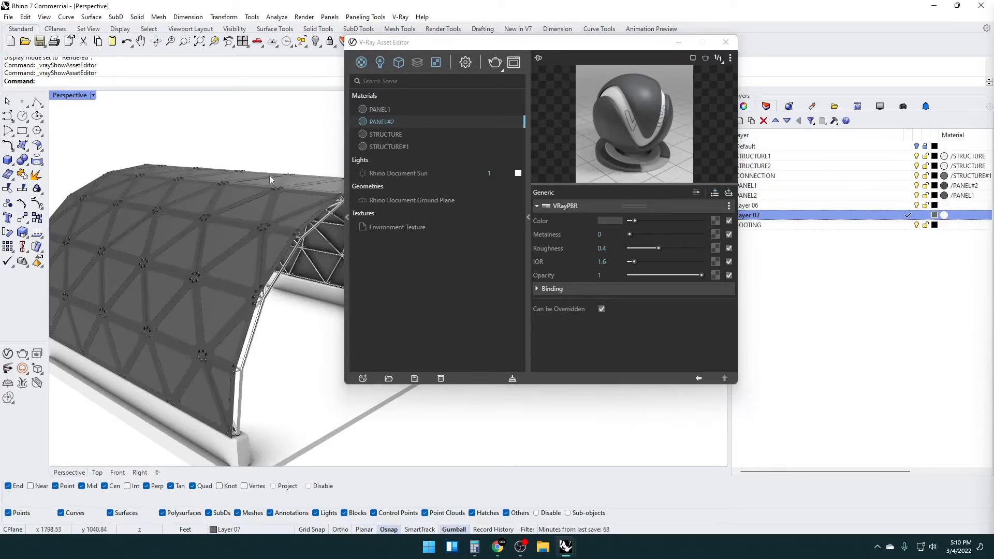
pyautogui.moveTo(466, 48); pyautogui.dragTo(558, 43)
pyautogui.moveTo(271, 269); pyautogui.dragTo(259, 295, button='right')
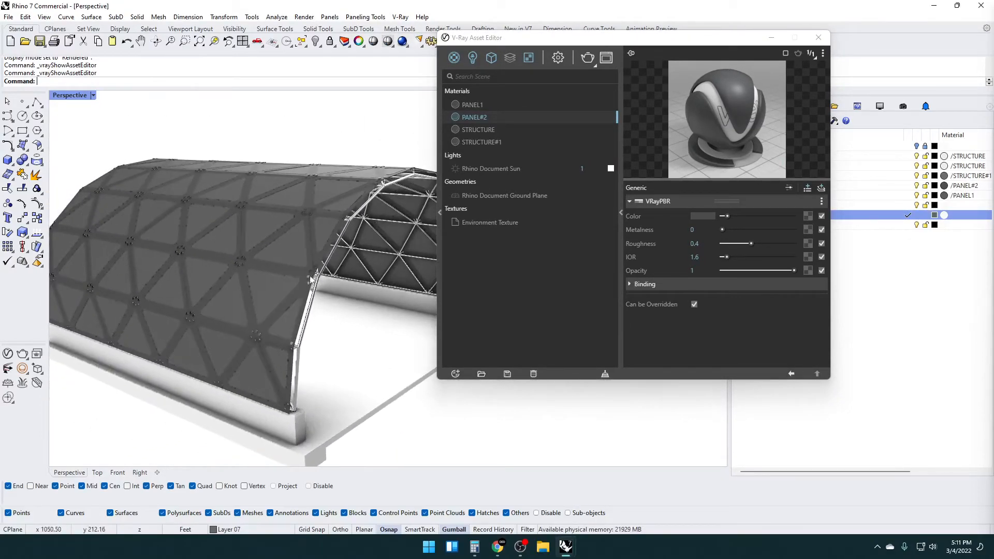
pyautogui.moveTo(551, 43); pyautogui.dragTo(449, 75)
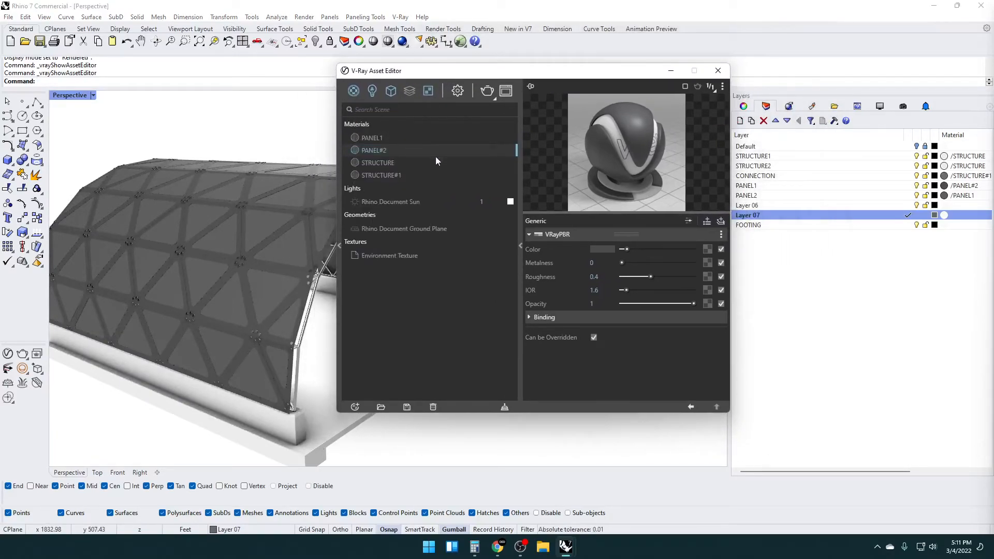
# Create a new V-Ray PBR material with a bright blue colour and an opacity of 0.17
pyautogui.click(601, 250)
pyautogui.moveTo(472, 241); pyautogui.dragTo(476, 264)
pyautogui.moveTo(456, 207); pyautogui.dragTo(492, 195)
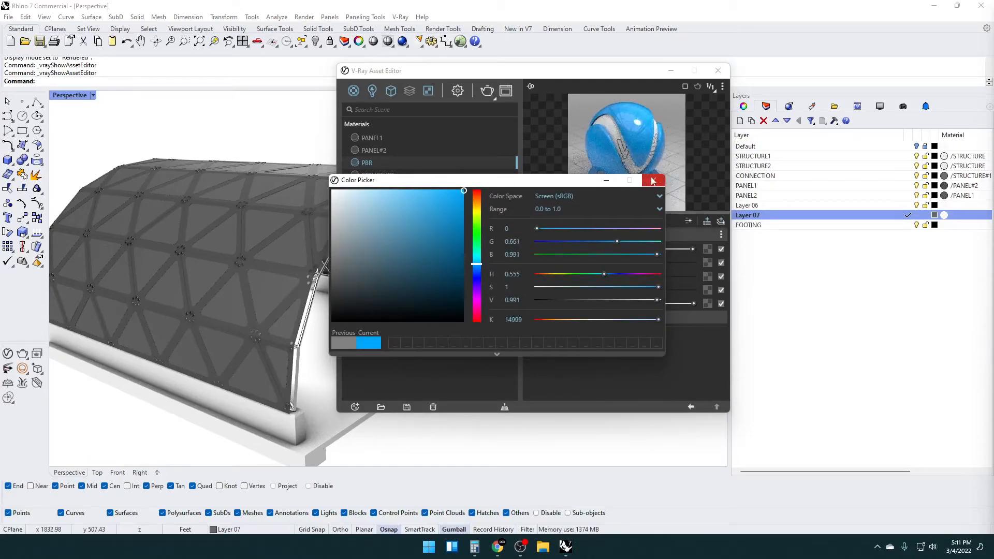
pyautogui.click(652, 180)
pyautogui.click(633, 304)
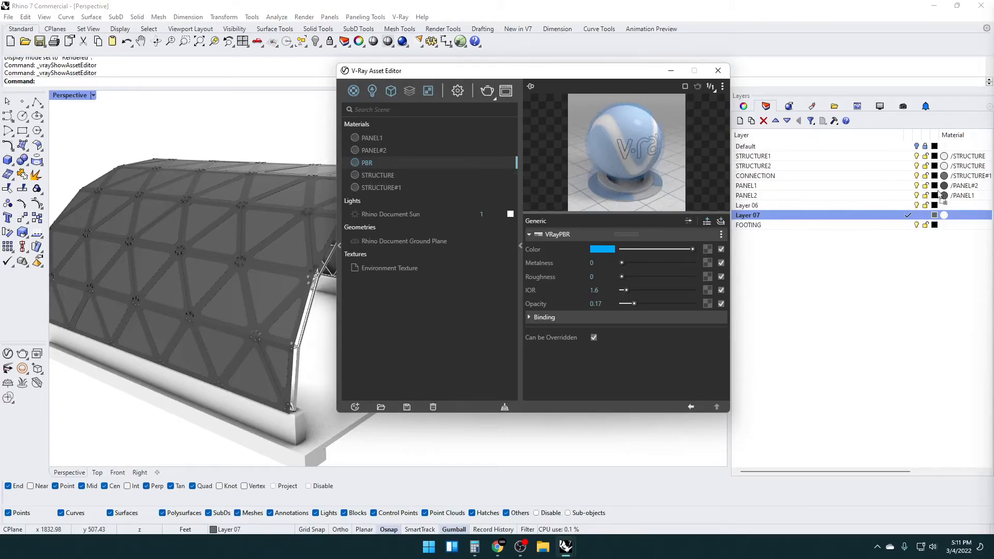
# Assign the blue PBR material to the PANEL2 layer, lower its opacity to about 0.11 and inspect the vault inside and out
pyautogui.moveTo(958, 195); pyautogui.dragTo(957, 196)
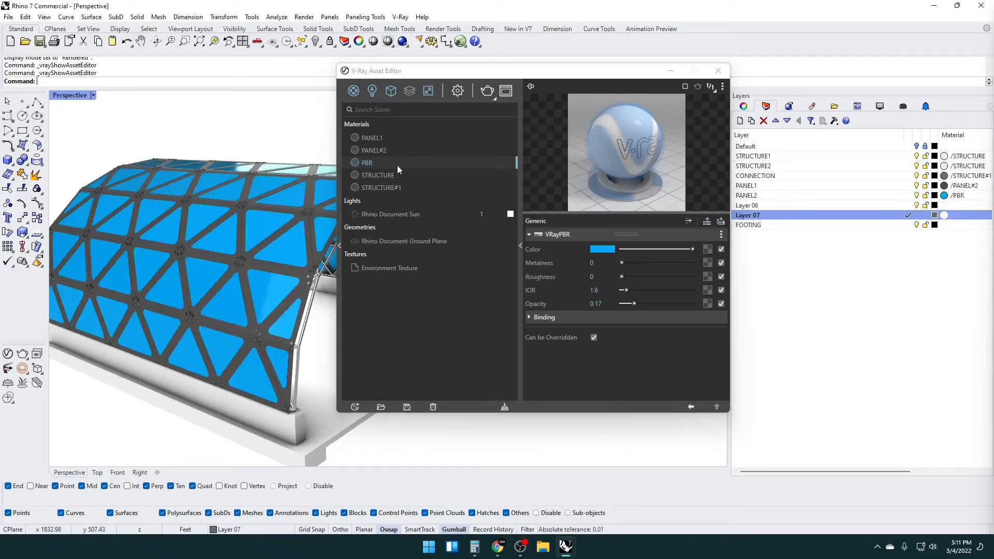
pyautogui.moveTo(464, 71); pyautogui.dragTo(557, 74)
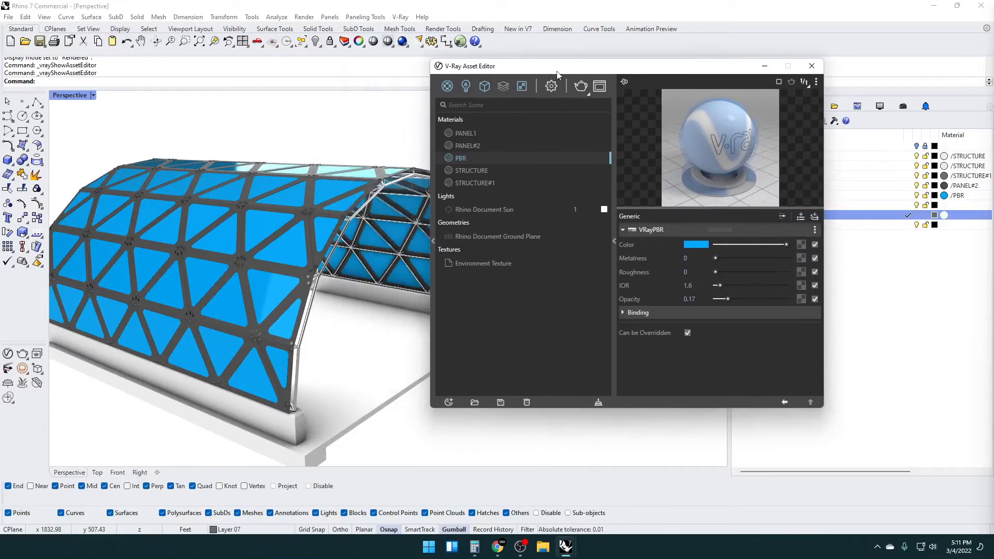
pyautogui.click(772, 298)
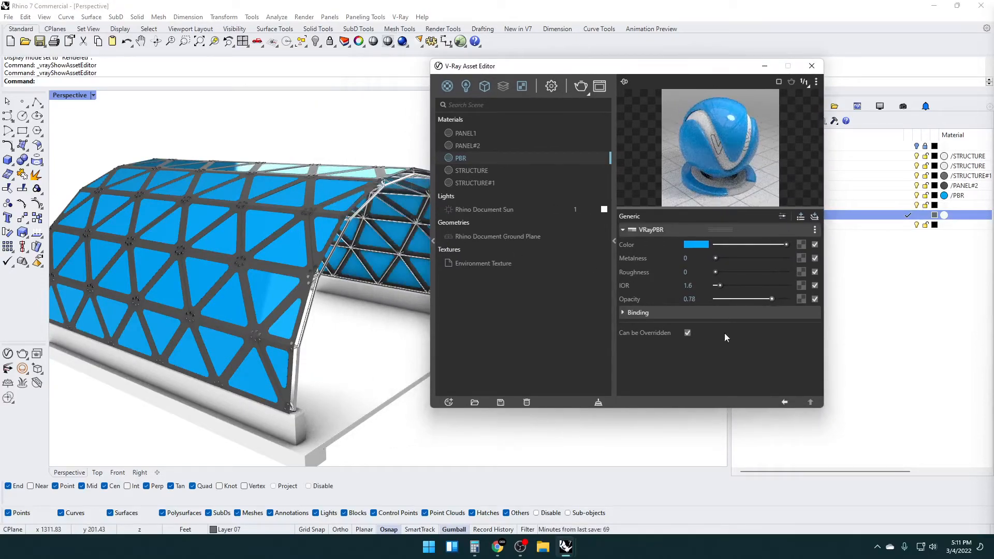
pyautogui.moveTo(717, 299); pyautogui.dragTo(726, 299)
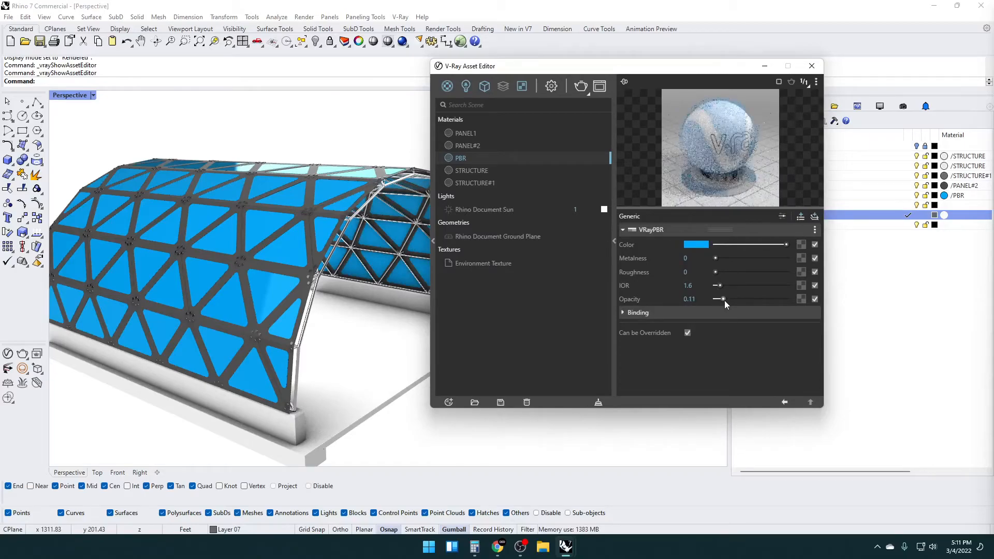
pyautogui.click(812, 66)
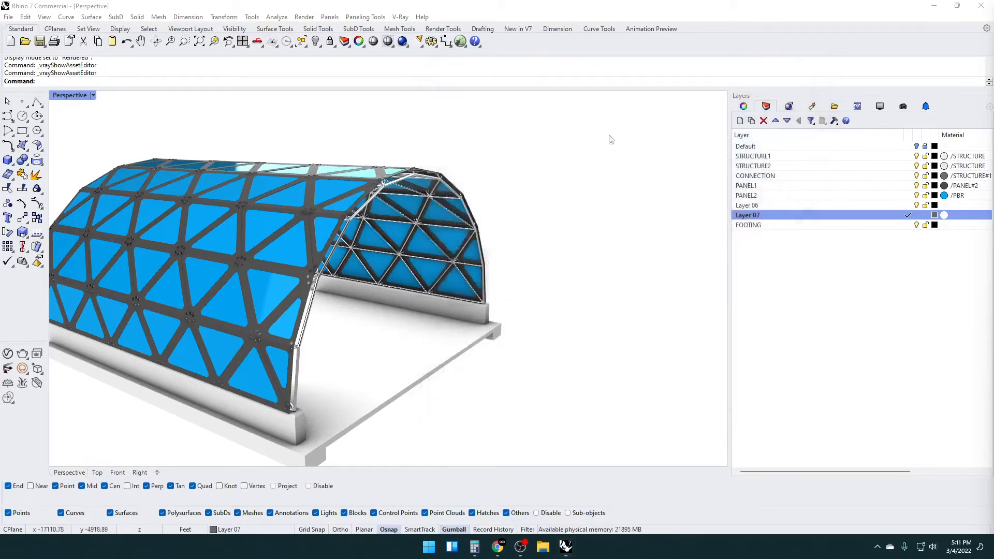
pyautogui.moveTo(457, 249); pyautogui.dragTo(527, 353, button='right')
pyautogui.moveTo(266, 326); pyautogui.dragTo(170, 114, button='right')
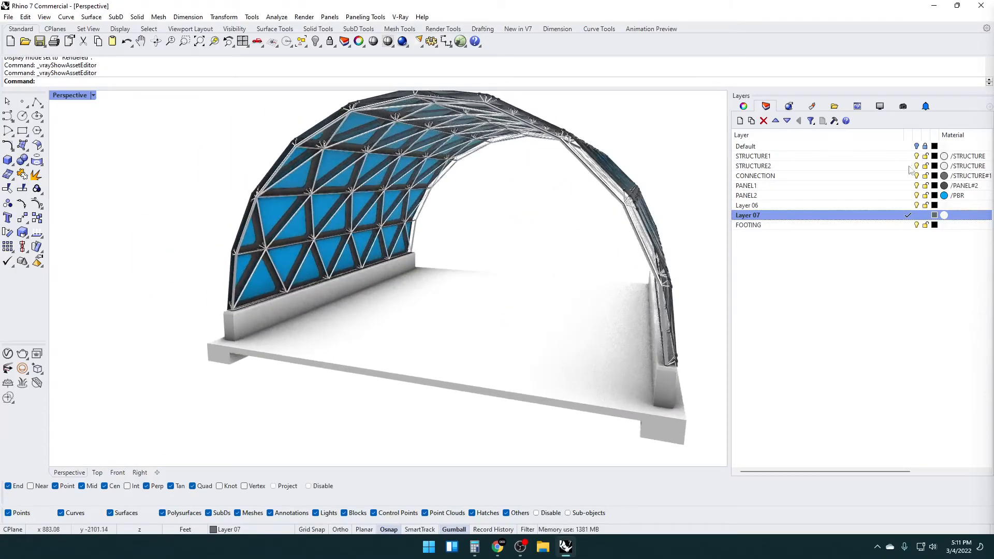
# Compare the two dark panel materials and duplicate PANEL#2 in the material list
pyautogui.click(8, 353)
pyautogui.moveTo(492, 71); pyautogui.dragTo(335, 92)
pyautogui.click(314, 194)
pyautogui.click(308, 167)
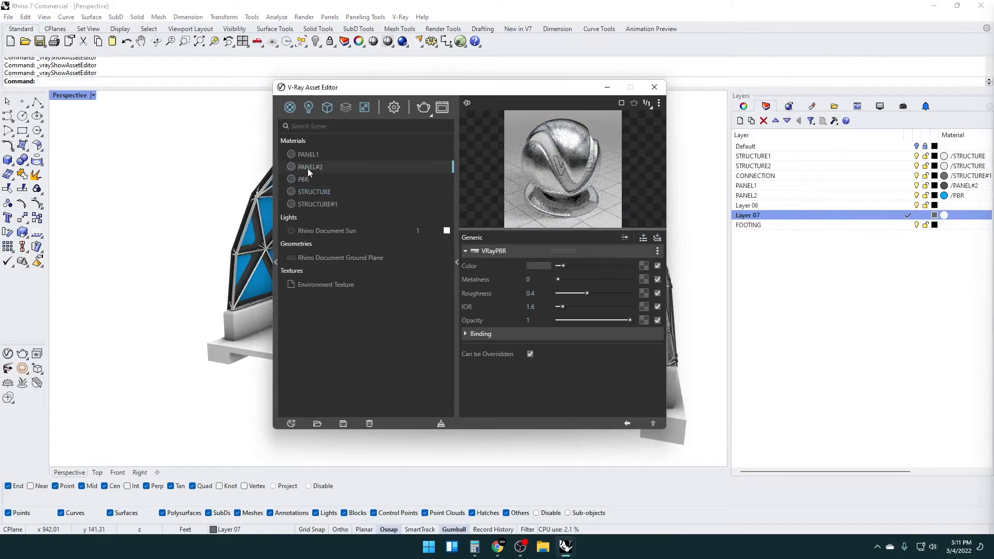
pyautogui.click(303, 154)
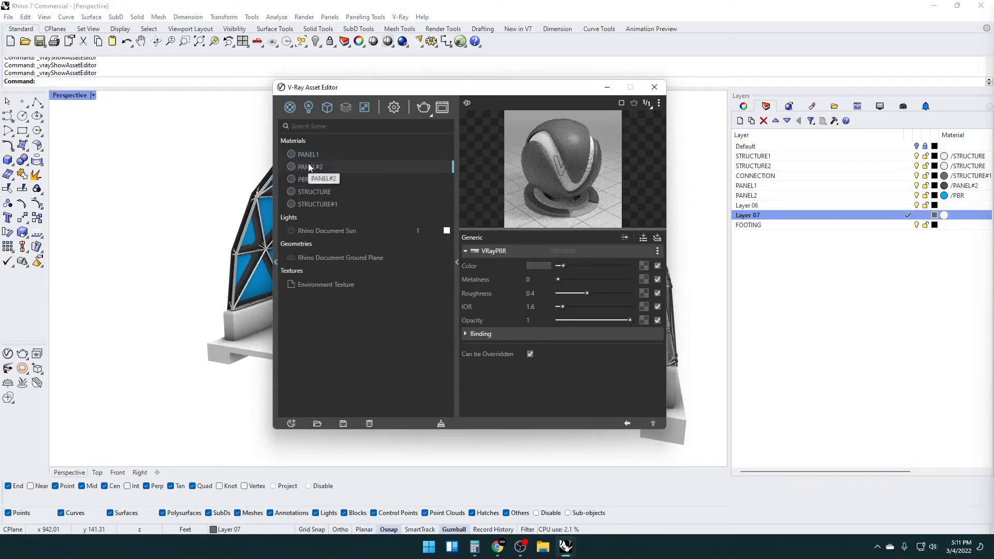
pyautogui.click(309, 165)
pyautogui.click(311, 153)
pyautogui.rightClick(311, 154)
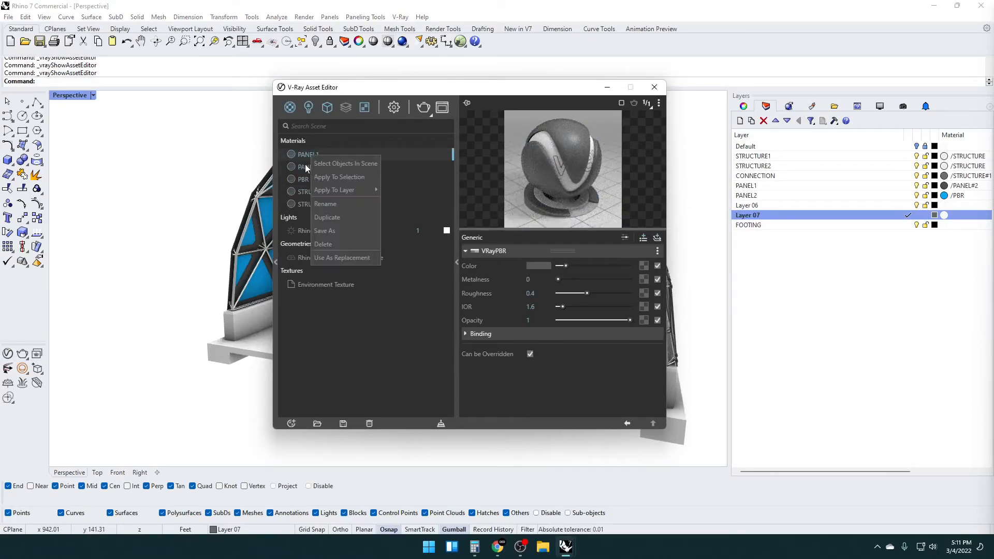
pyautogui.click(306, 164)
pyautogui.rightClick(303, 164)
pyautogui.moveTo(318, 195)
pyautogui.click(408, 201)
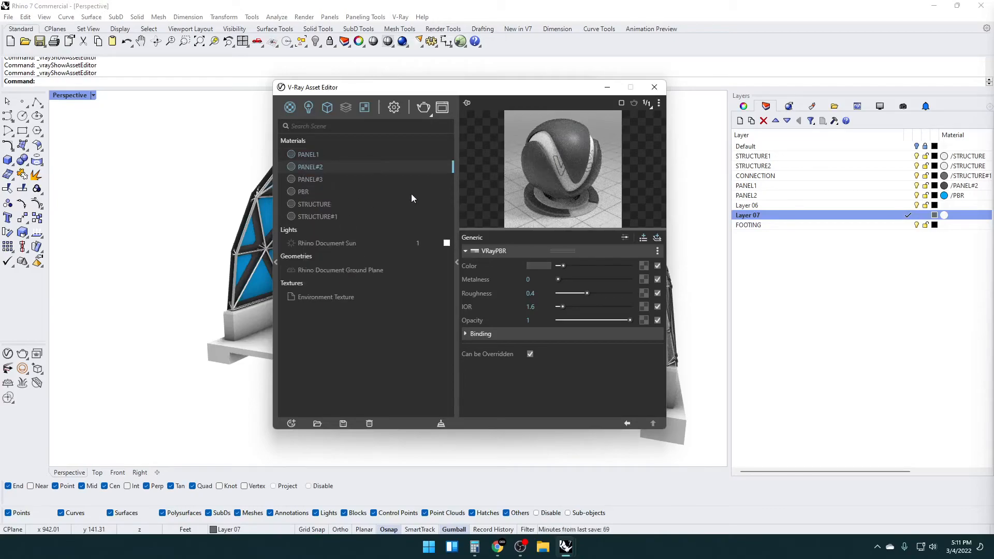
# Change the colour of the duplicated PANEL#3 material to light grey and close the asset editor
pyautogui.click(324, 181)
pyautogui.click(610, 266)
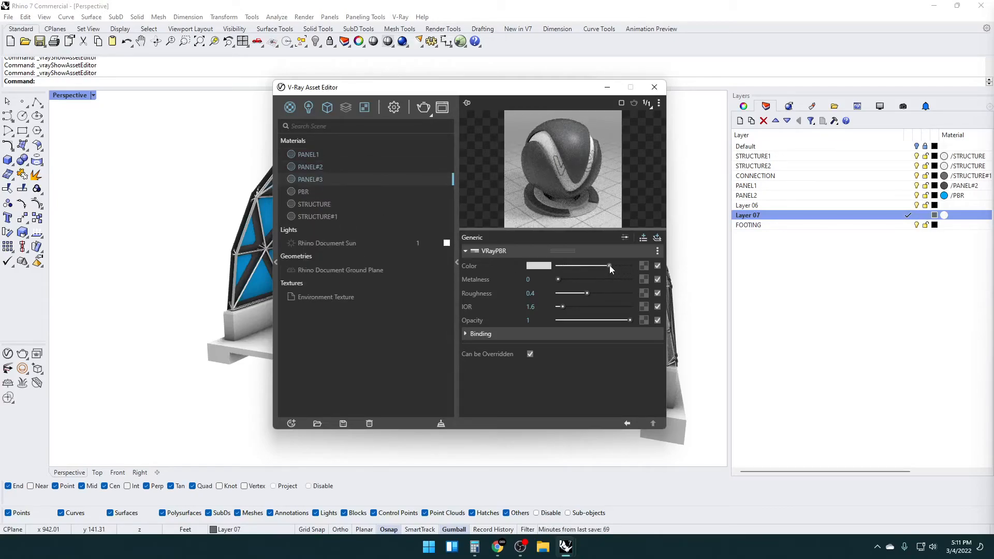
pyautogui.click(598, 265)
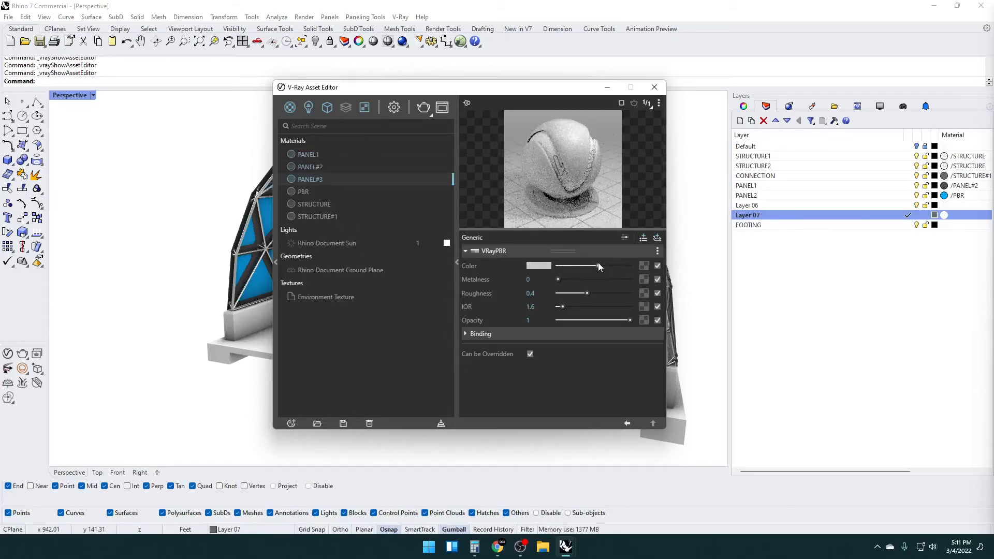
pyautogui.click(654, 87)
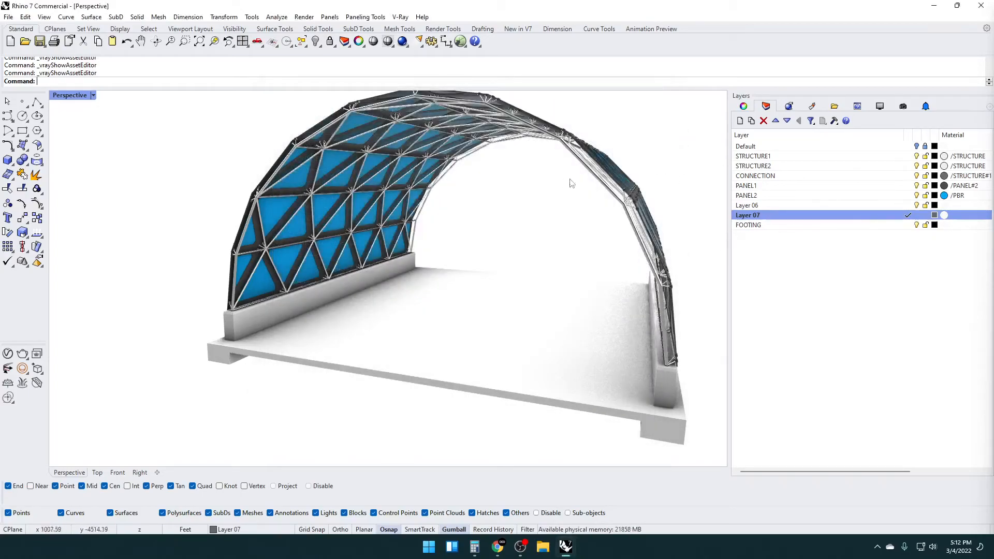
# Assign the light grey PANEL#3 material to the FOOTING layer and view the whole vault at an angle
pyautogui.click(8, 354)
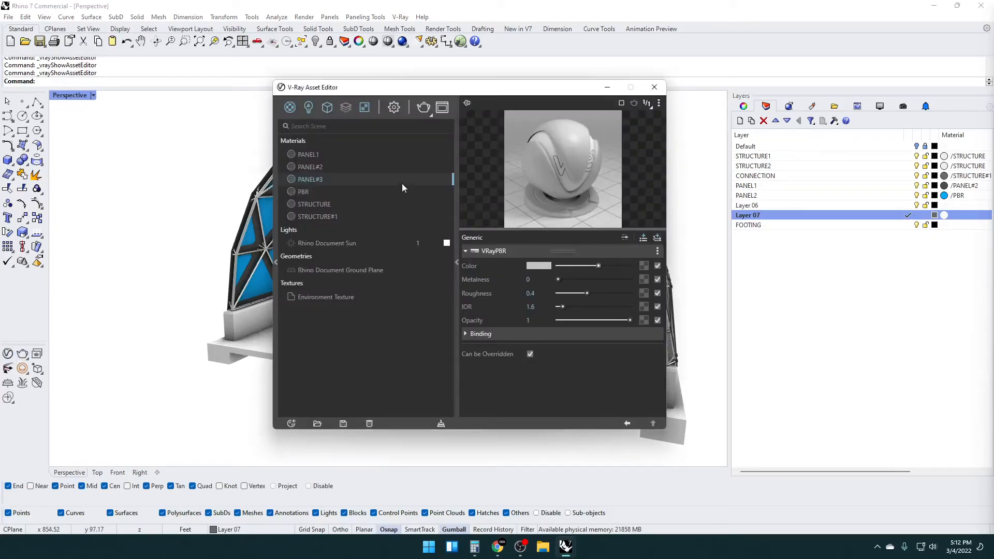
pyautogui.moveTo(312, 179); pyautogui.dragTo(502, 186)
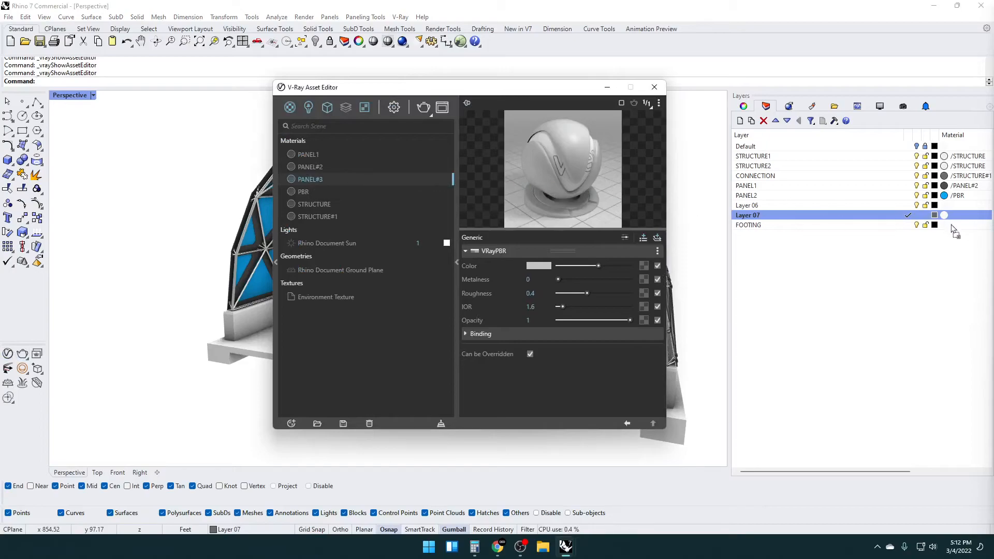
pyautogui.moveTo(955, 232); pyautogui.dragTo(955, 227)
pyautogui.click(608, 89)
pyautogui.moveTo(458, 296); pyautogui.dragTo(449, 331, button='right')
pyautogui.scroll(-3, 364, 300)
pyautogui.scroll(-3, 377, 290)
pyautogui.scroll(2, 430, 267)
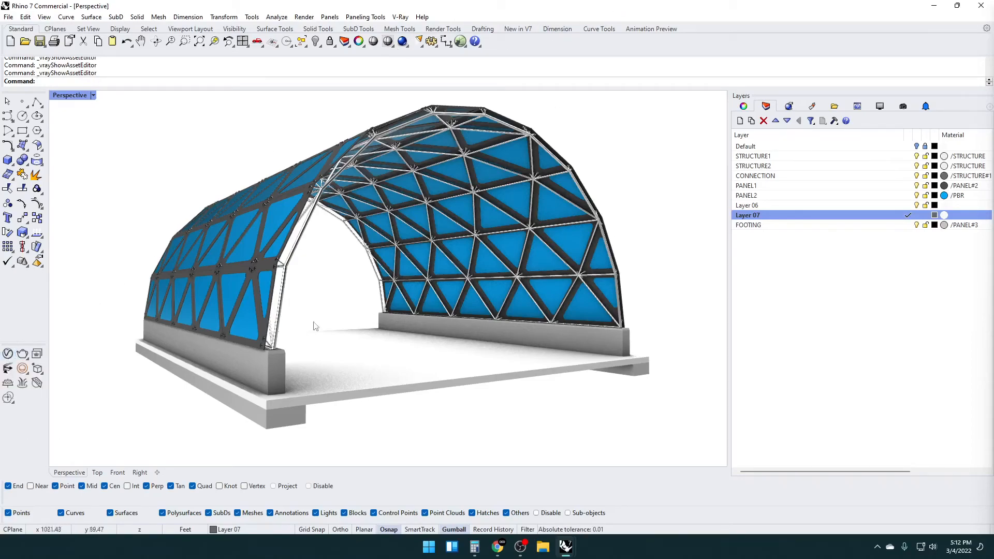
# Save the model as 2022-03-04_ENVELOPE-SKIN-FACADE-GLASS.3dm and run a V-Ray test render of the perspective view
pyautogui.click(18, 356)
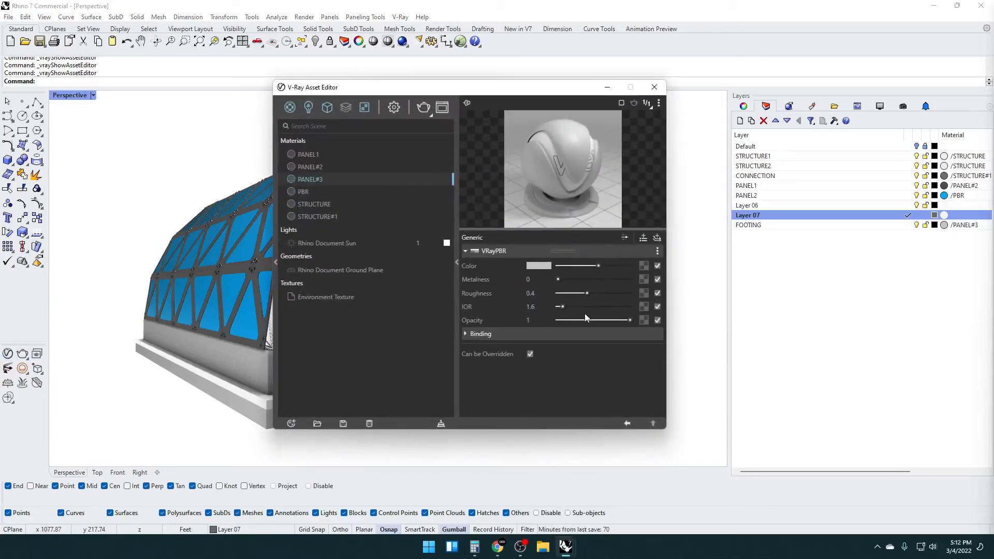
pyautogui.moveTo(432, 94); pyautogui.dragTo(485, 94)
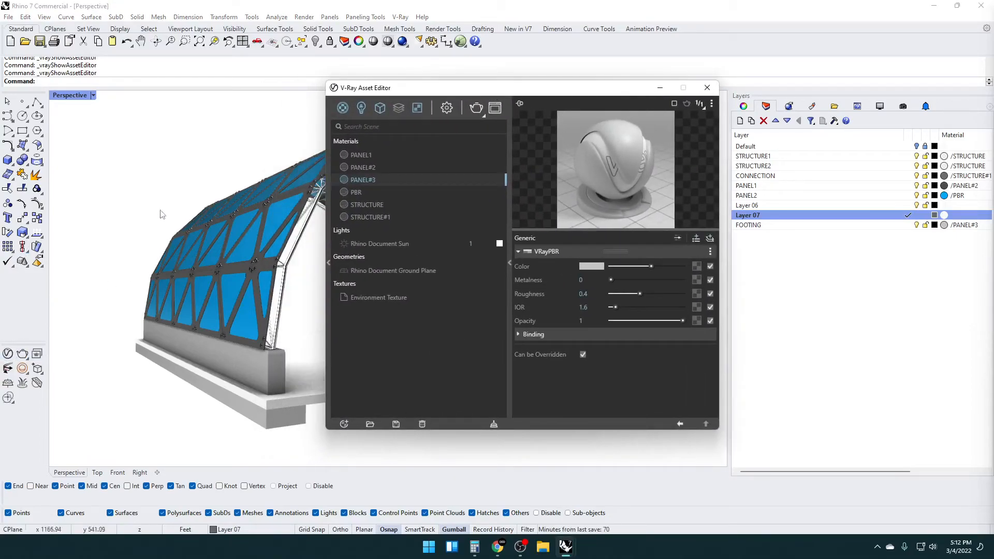
pyautogui.click(164, 171)
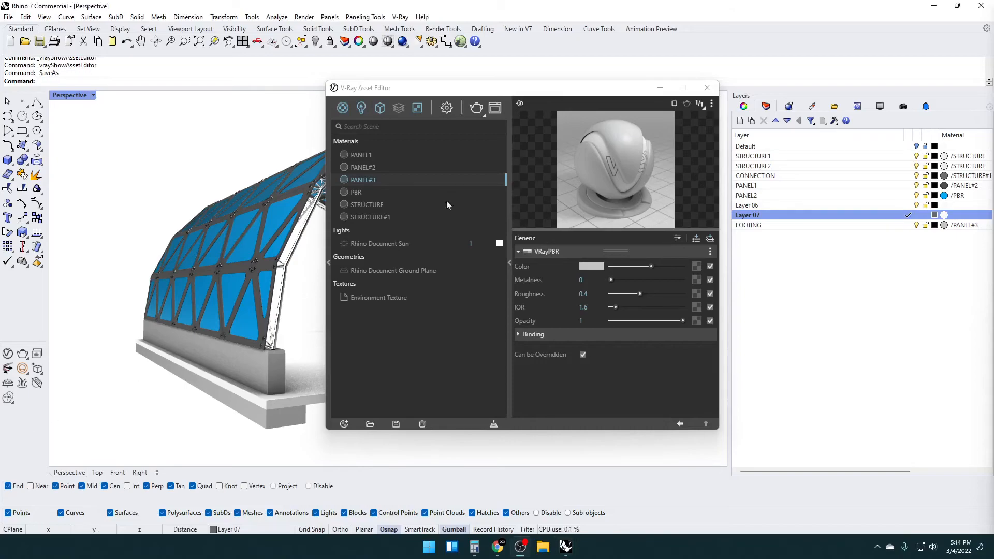
pyautogui.click(478, 110)
pyautogui.click(478, 110)
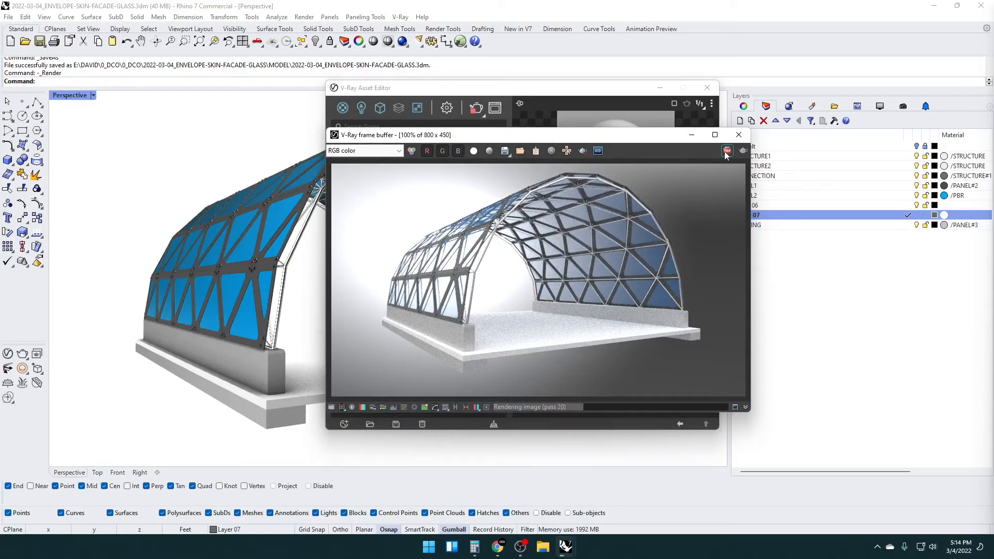
pyautogui.click(739, 135)
# Load the VRAY-STUDIO-RENDER_02.vropt preset from the VRAY-RENDER-PRESETS folder as the render settings
pyautogui.click(449, 107)
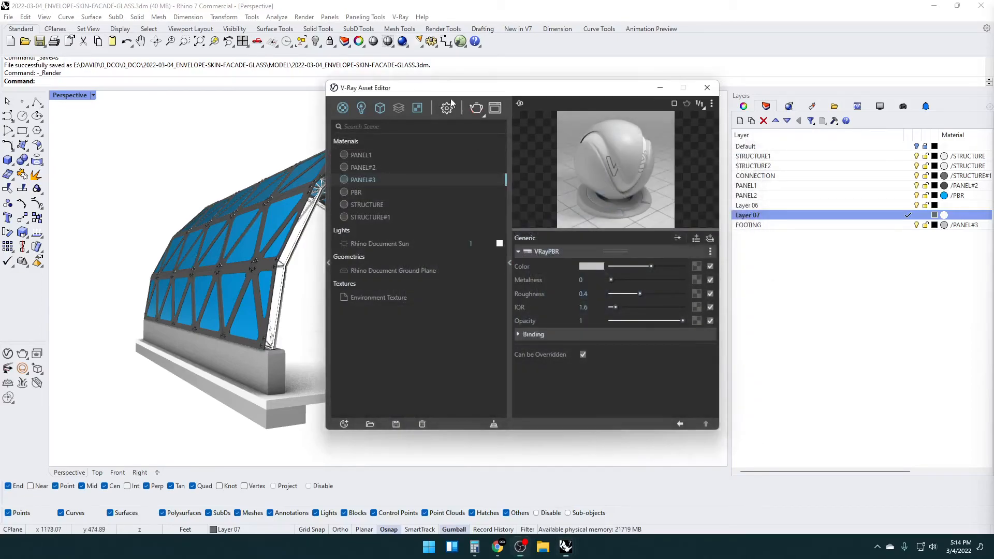
pyautogui.click(344, 424)
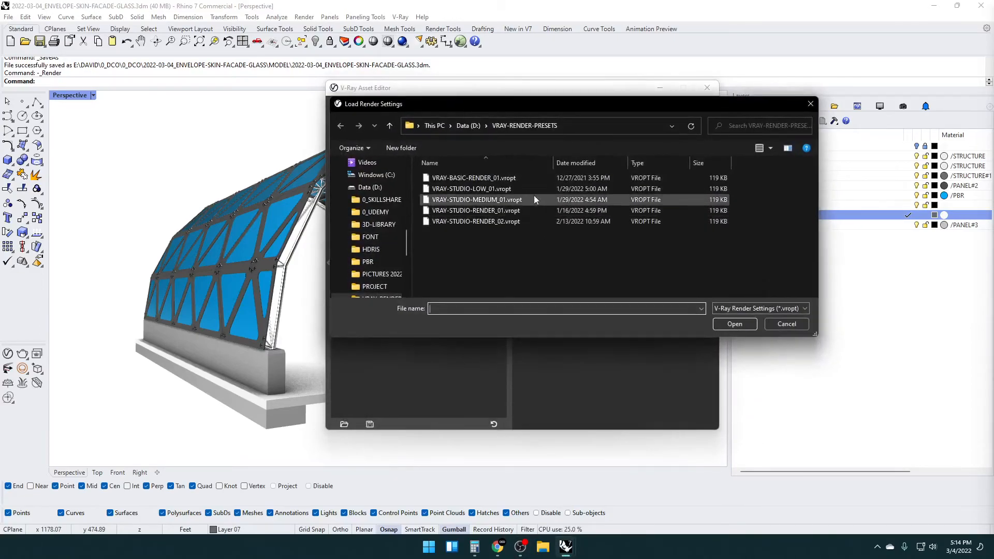
pyautogui.click(478, 222)
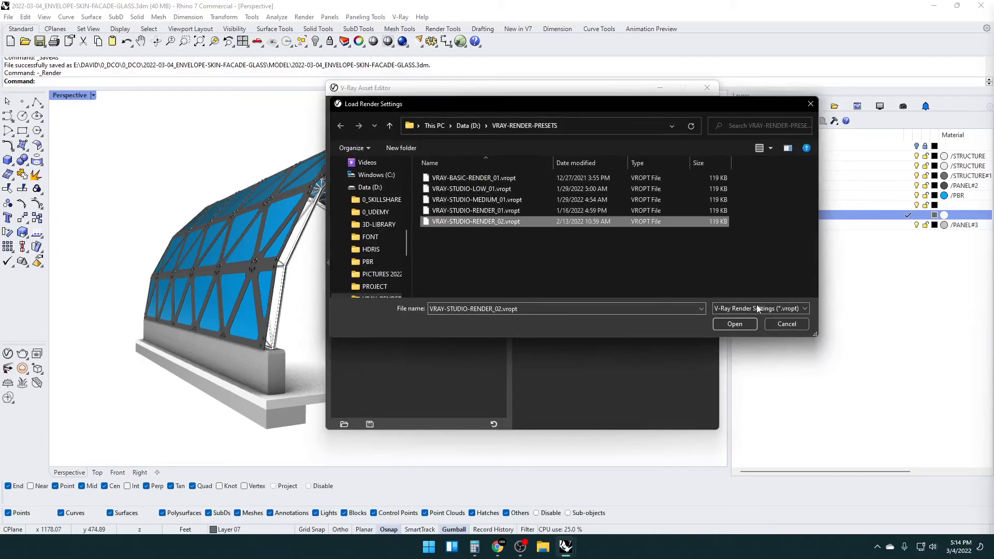
pyautogui.click(730, 323)
# Set the Perspective viewport to V-Ray Interactive display, turn the vault to a centred front view and show the view's camera properties
pyautogui.click(73, 96)
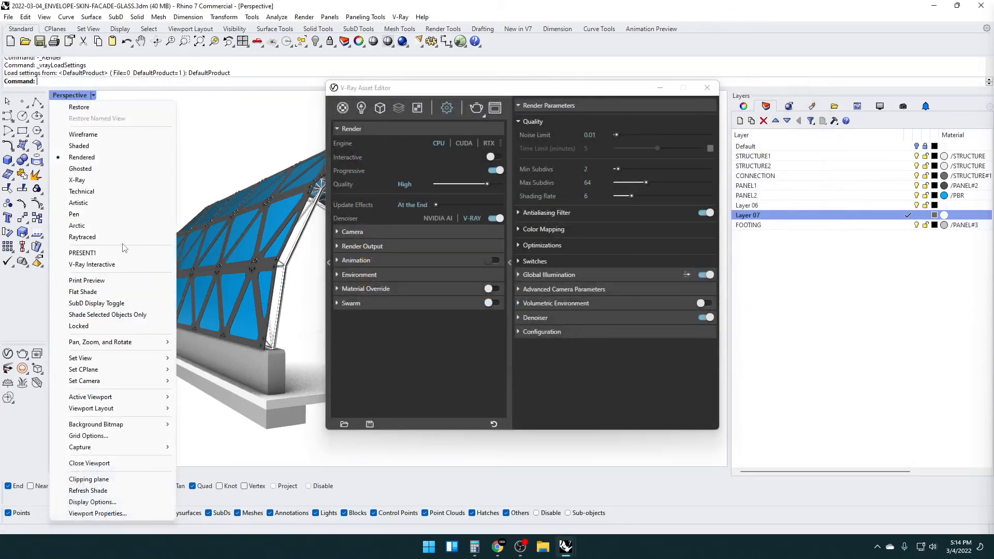
pyautogui.click(98, 264)
pyautogui.moveTo(428, 93); pyautogui.dragTo(993, 109)
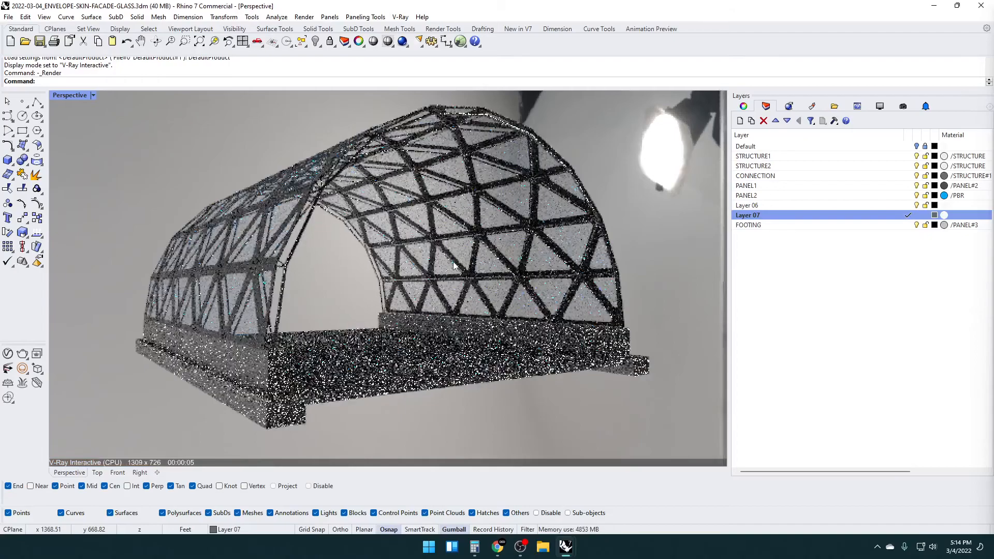
pyautogui.moveTo(453, 263); pyautogui.dragTo(419, 288, button='right')
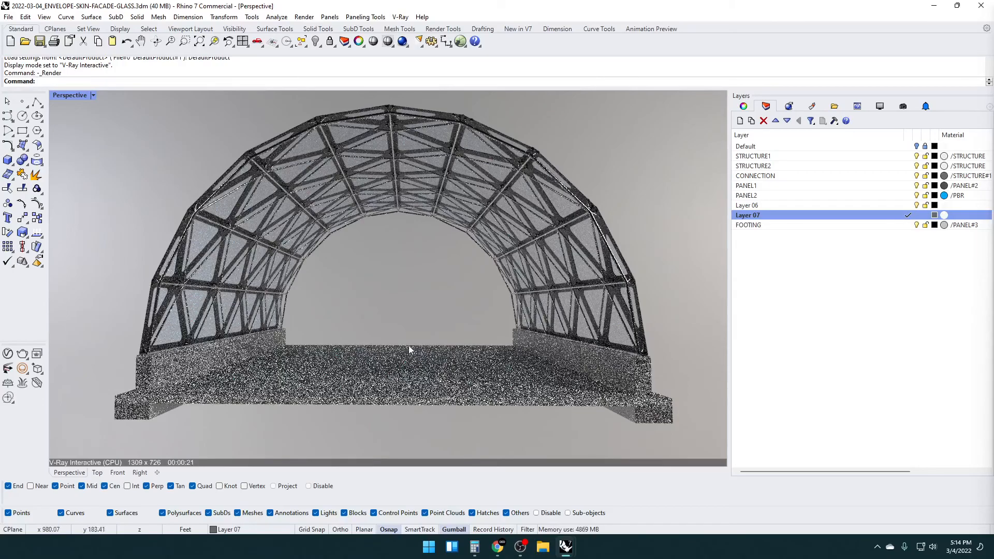
pyautogui.moveTo(253, 295); pyautogui.dragTo(257, 293, button='right')
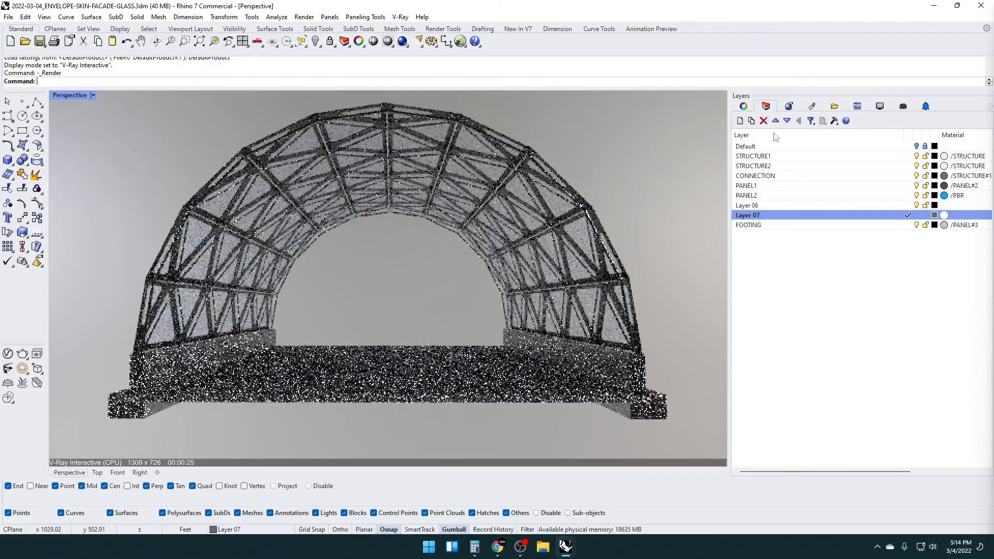
pyautogui.click(747, 108)
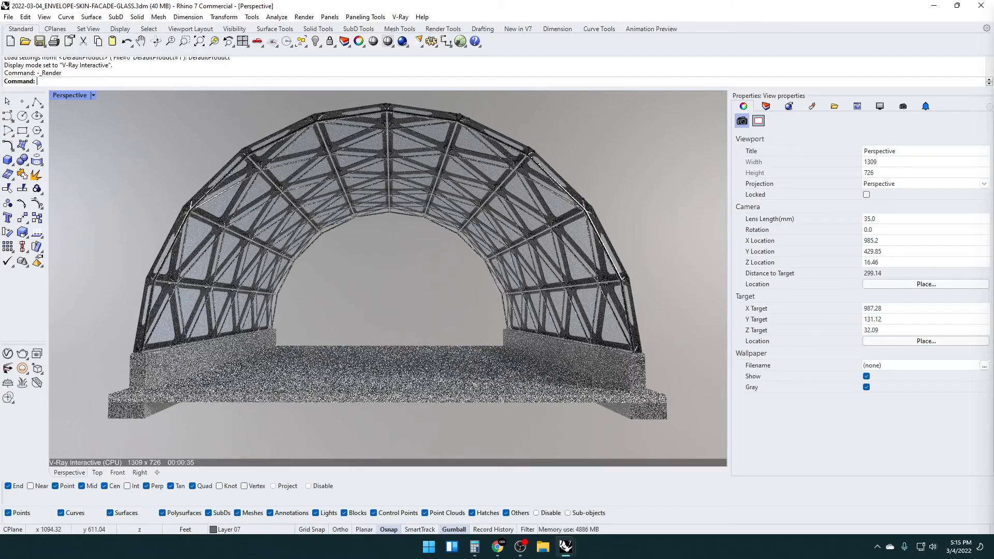
# Stop the interactive rendering, start a production V-Ray render of the front view and close it before it completes
pyautogui.moveTo(993, 122); pyautogui.dragTo(496, 118)
pyautogui.click(502, 136)
pyautogui.click(508, 145)
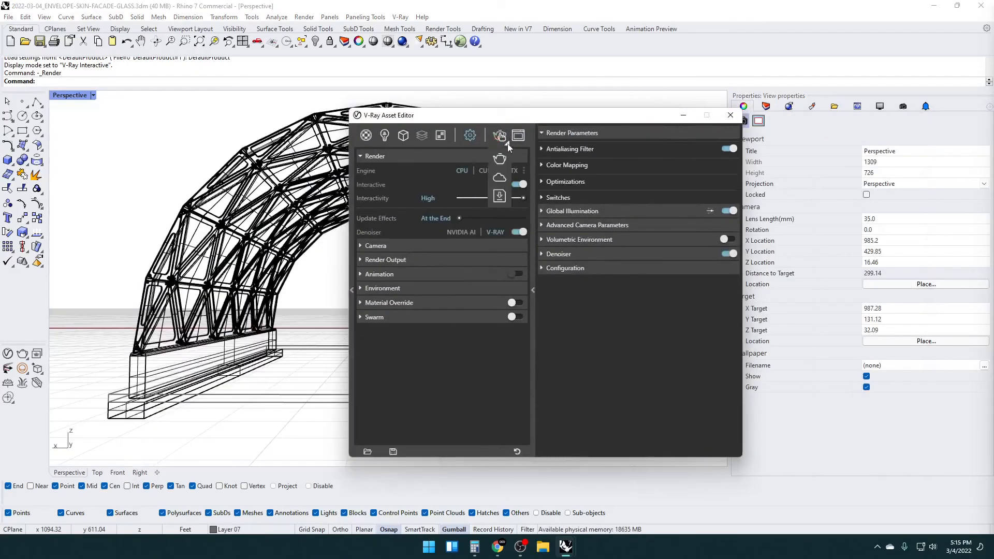
pyautogui.click(503, 157)
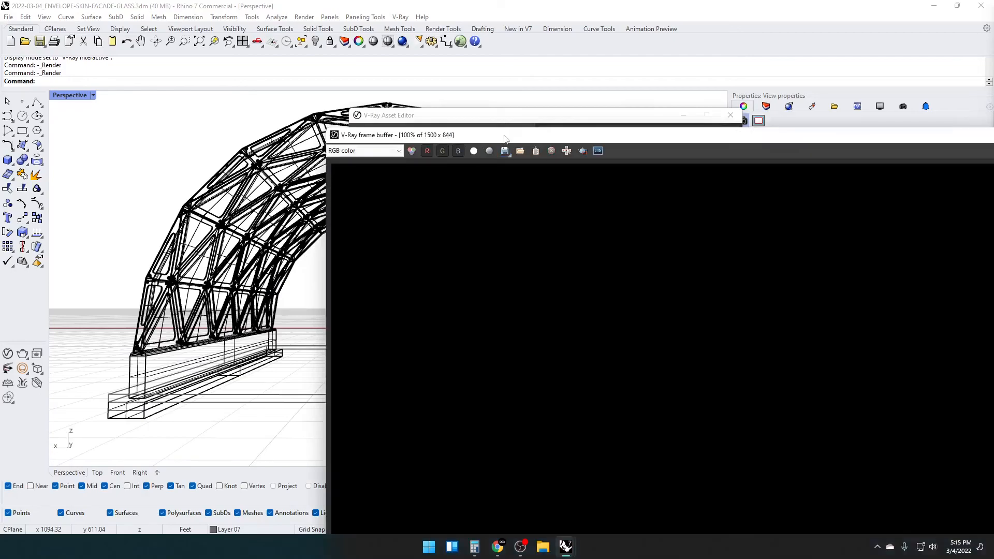
pyautogui.moveTo(502, 113); pyautogui.dragTo(248, 24)
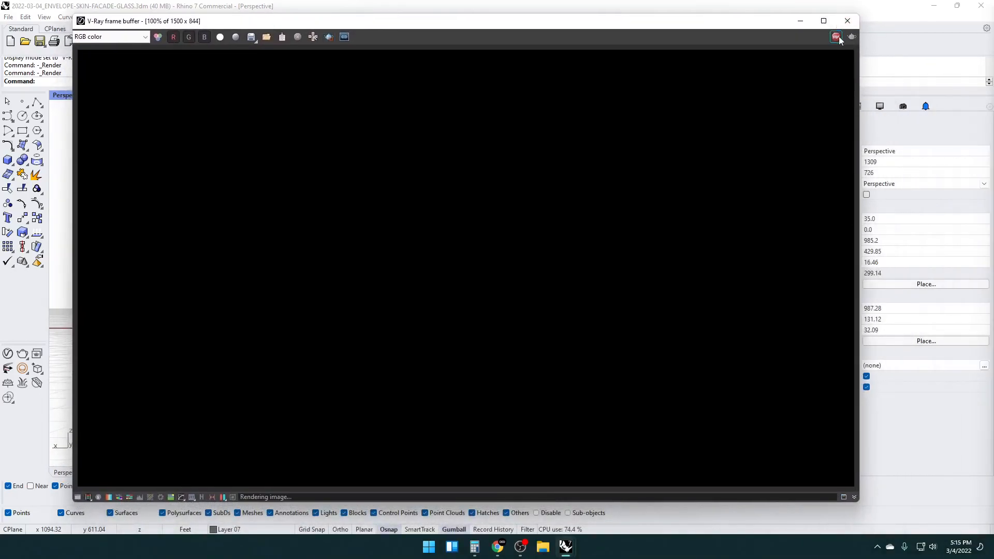
pyautogui.click(848, 21)
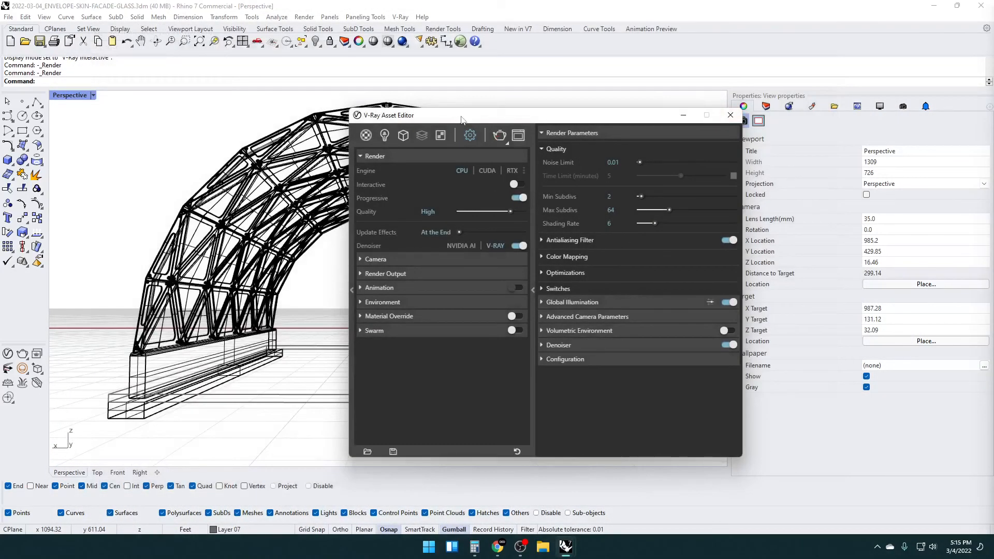
pyautogui.moveTo(460, 116); pyautogui.dragTo(310, 107)
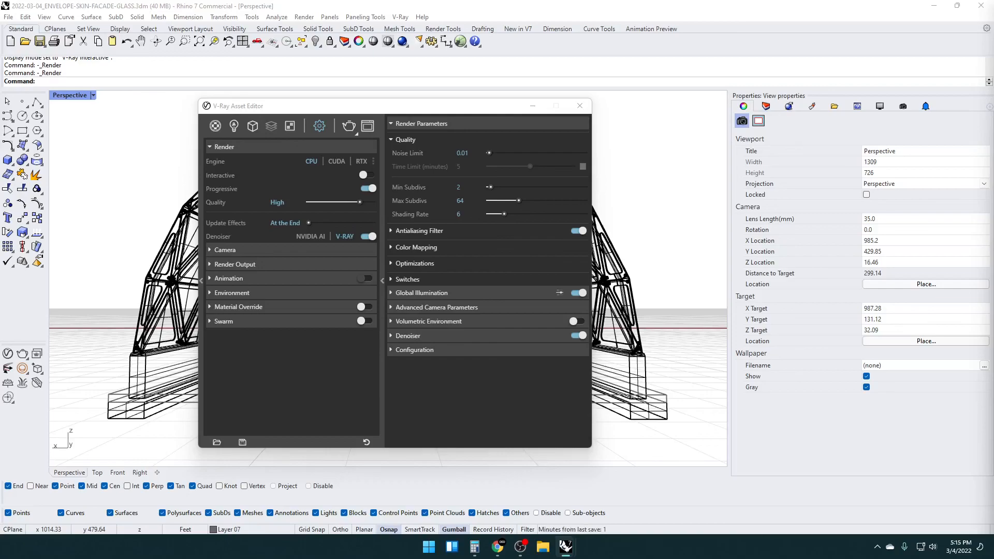
pyautogui.moveTo(373, 105); pyautogui.dragTo(714, 139)
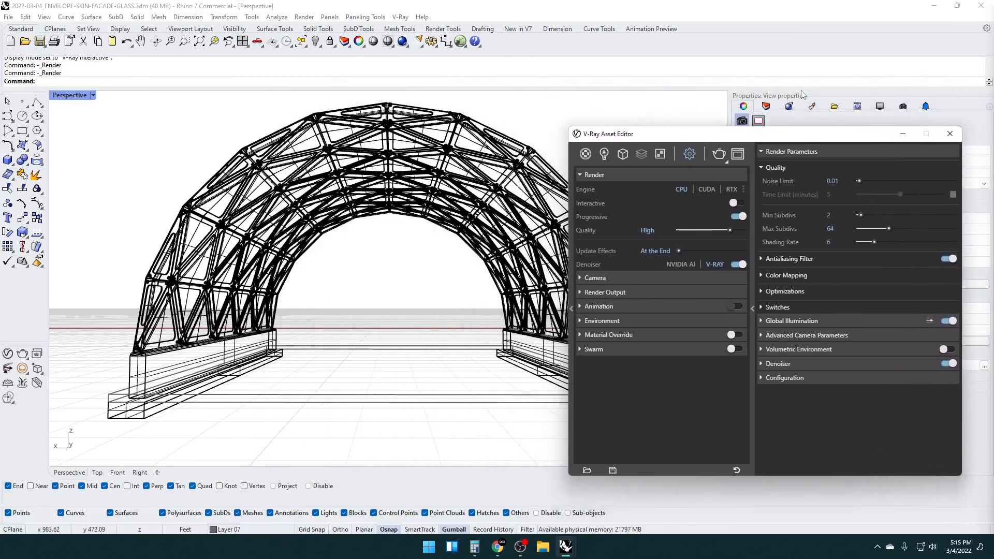
pyautogui.moveTo(708, 140); pyautogui.dragTo(478, 114)
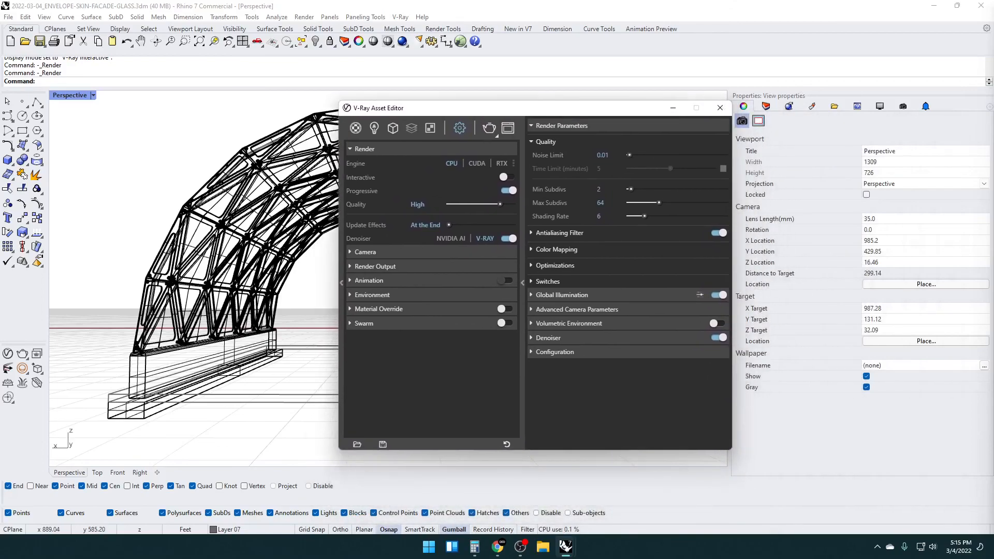